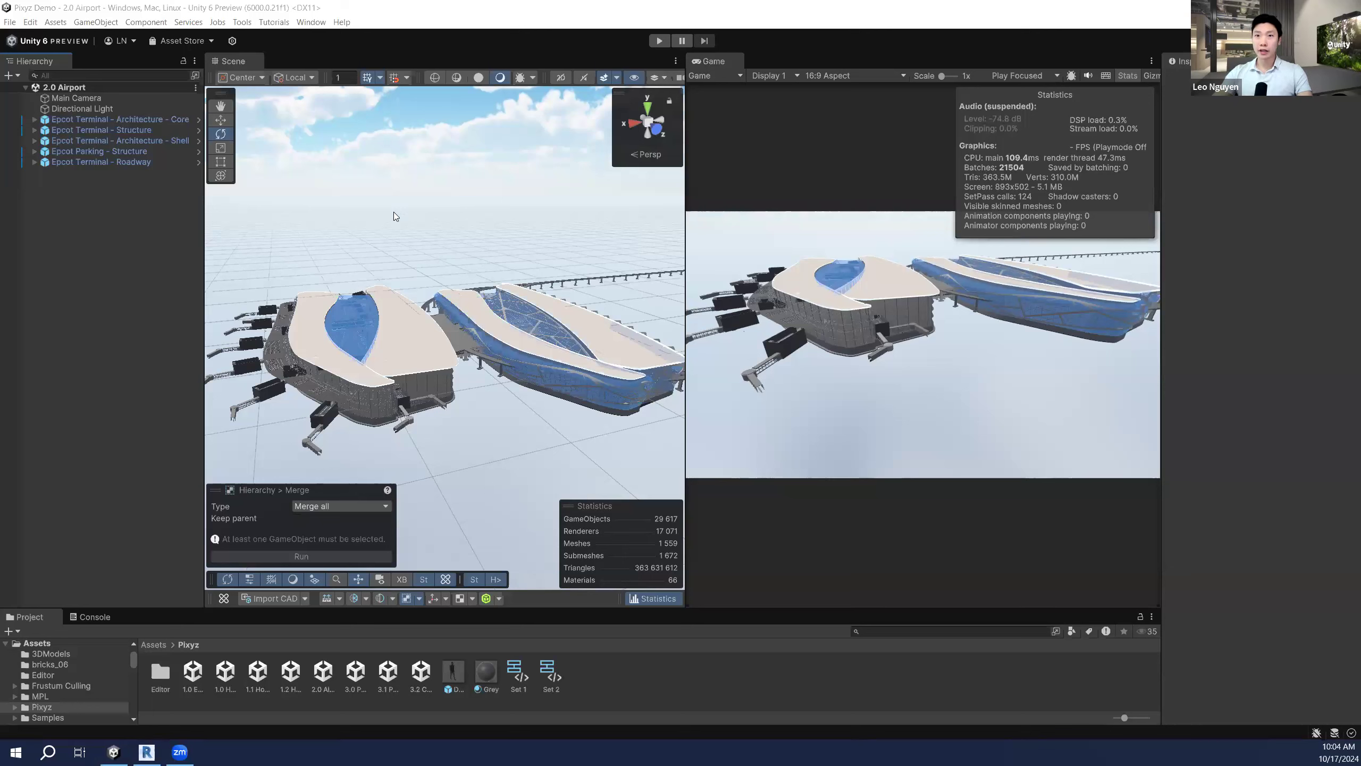
{"action": "right_click_drag", "start_coordinate": [558, 289], "coordinate": [554, 291]}
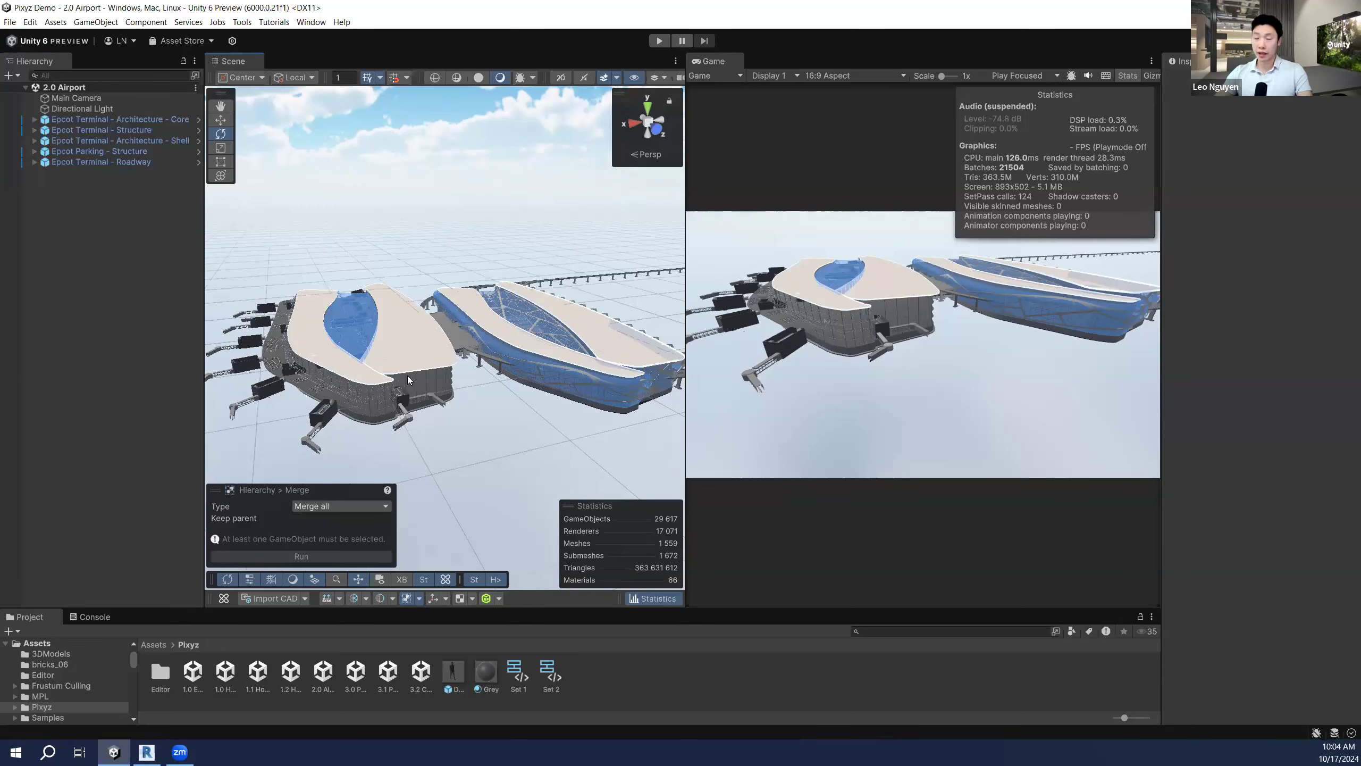
{"action": "left_click", "coordinate": [291, 601]}
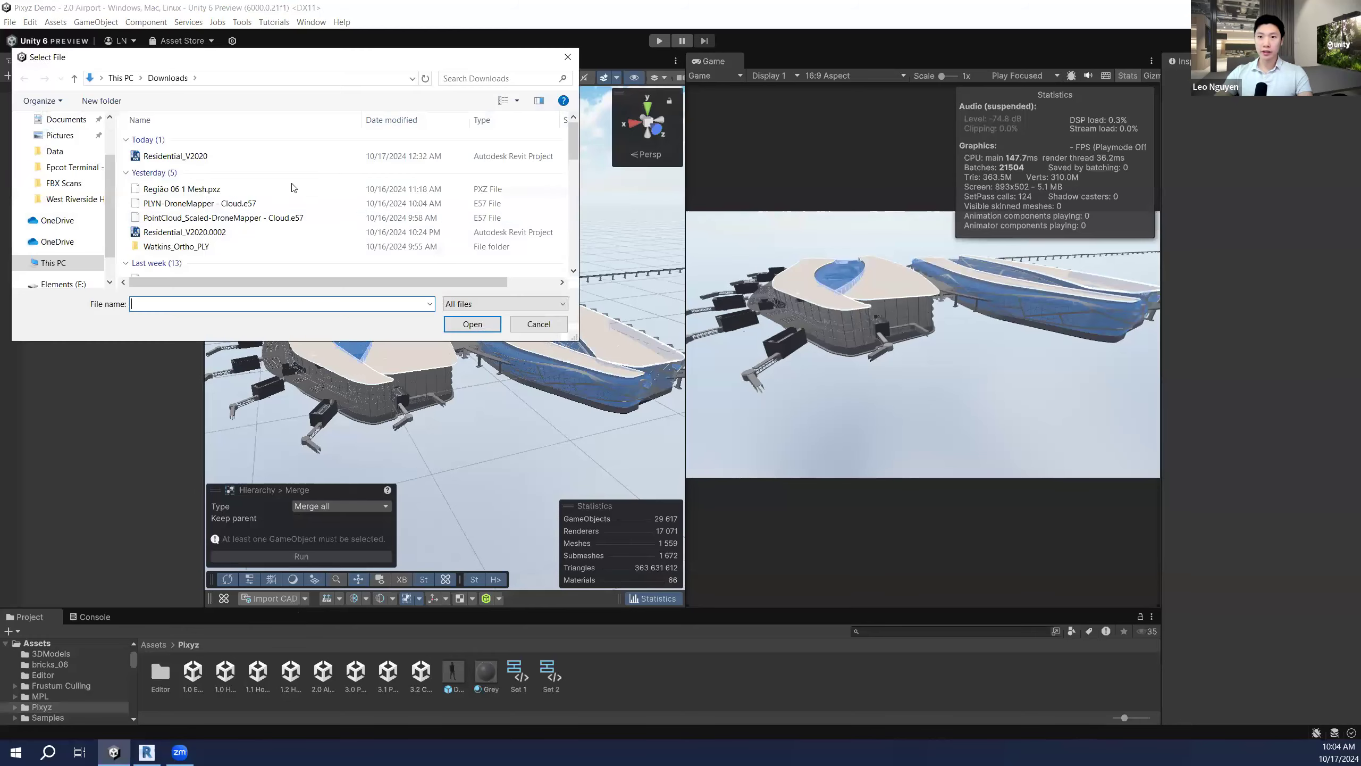
{"action": "scroll", "coordinate": [310, 246], "scroll_direction": "down", "scroll_amount": 3}
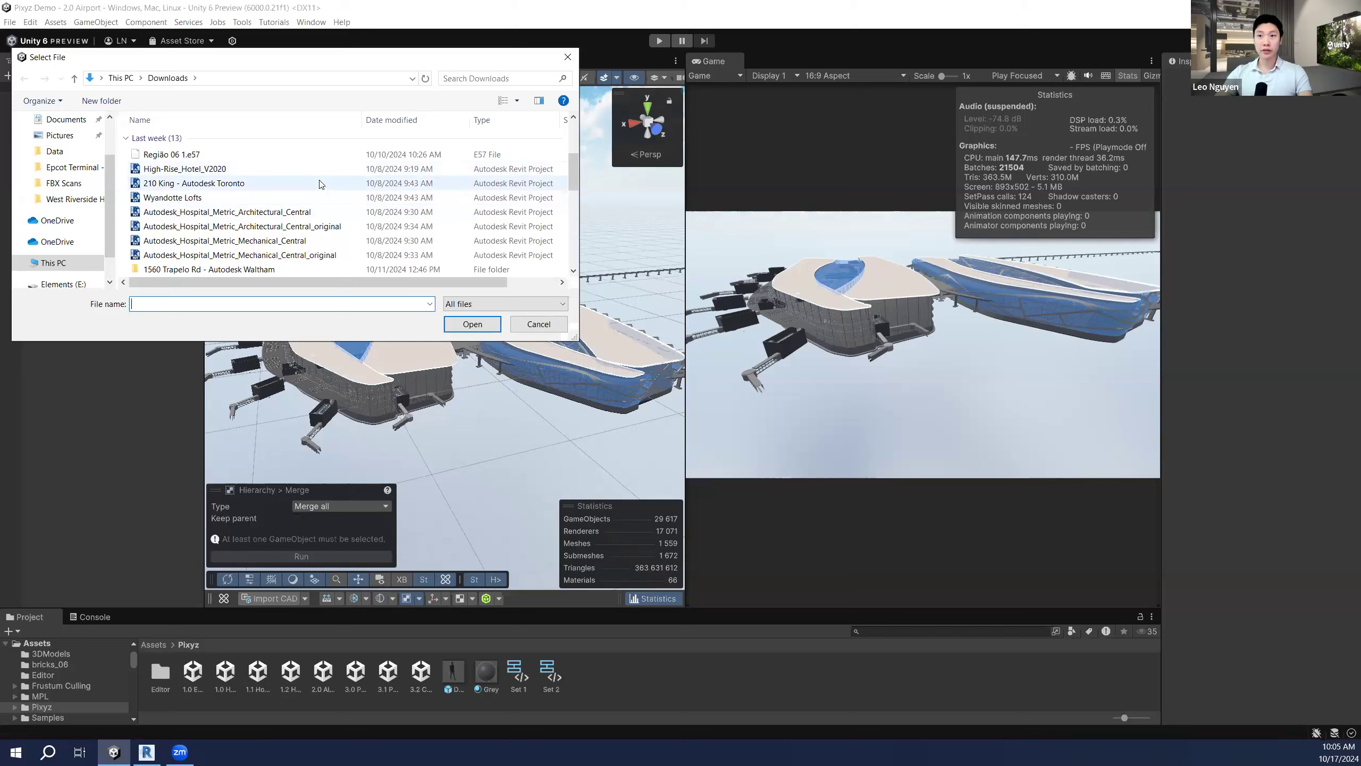
{"action": "scroll", "coordinate": [344, 176], "scroll_direction": "down", "scroll_amount": 2}
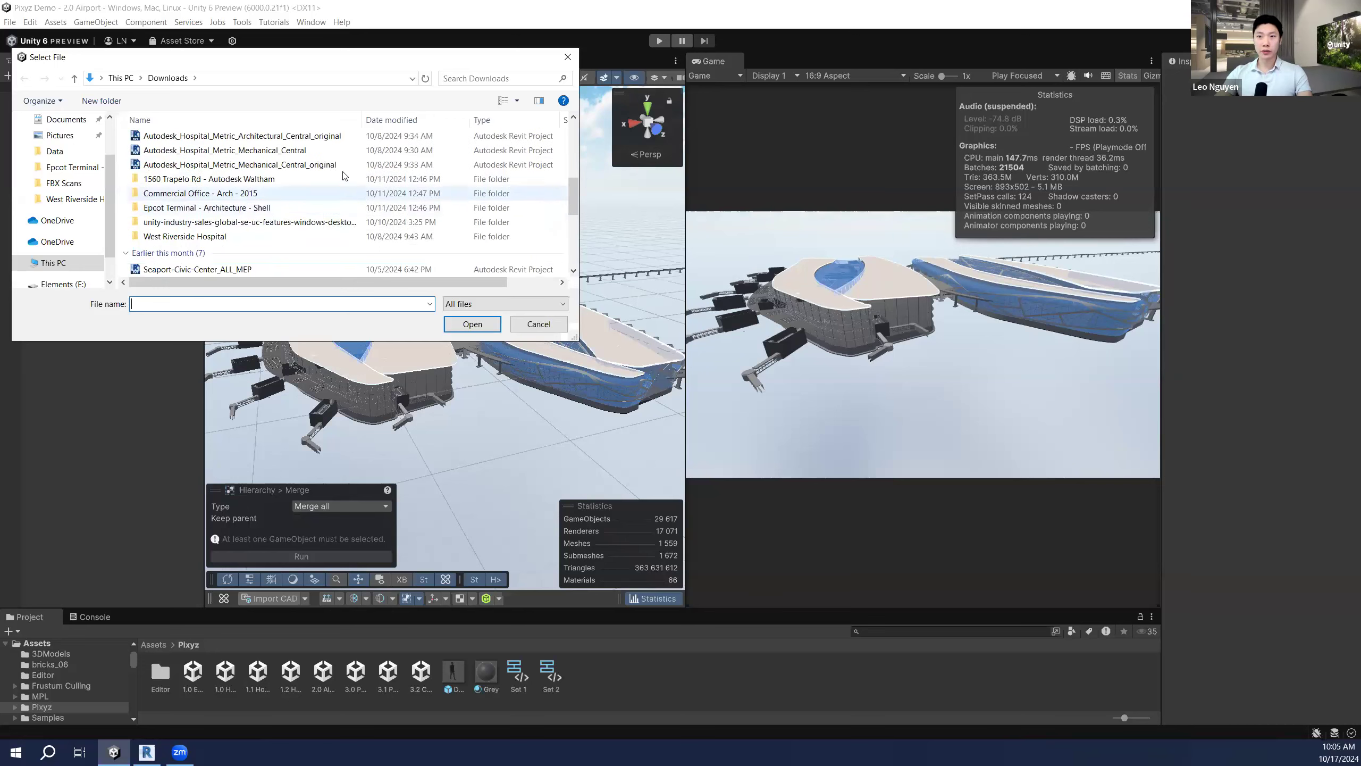
{"action": "double_click", "coordinate": [316, 209]}
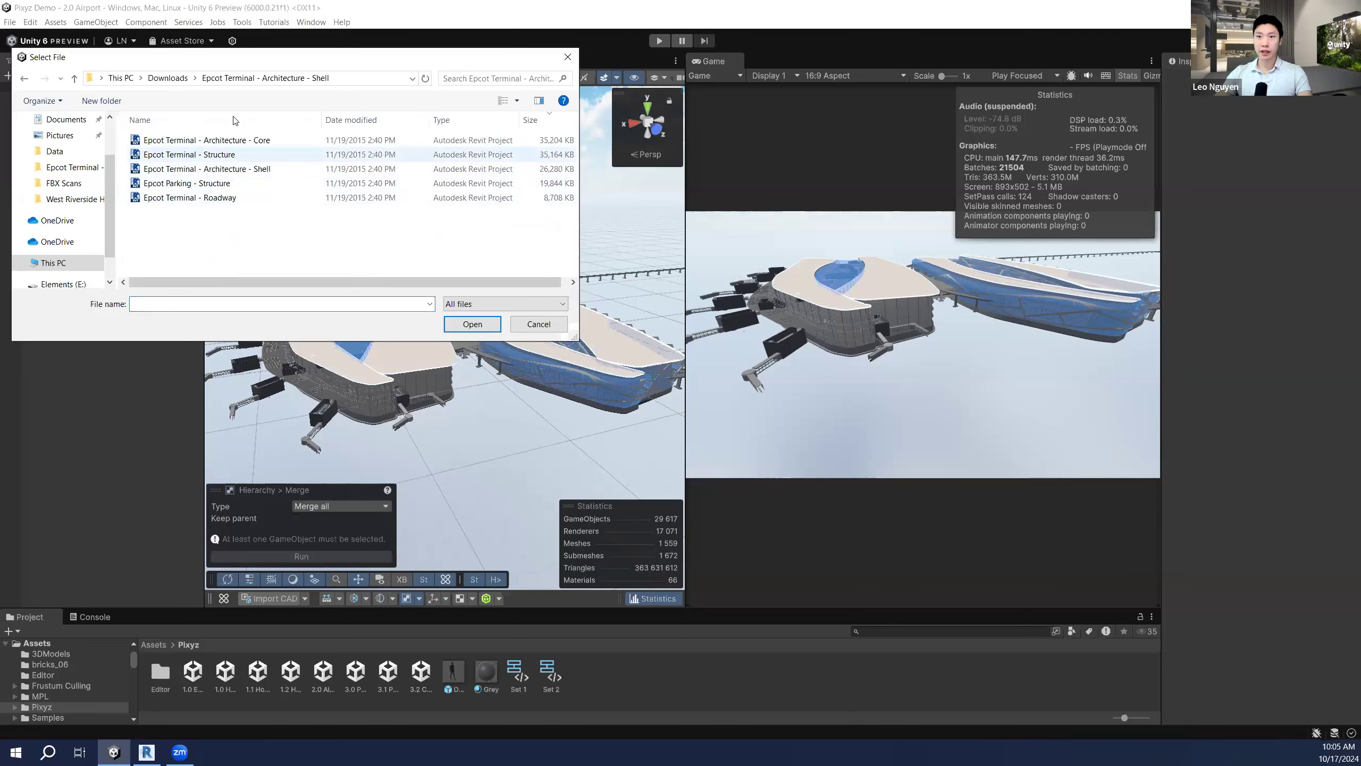
{"action": "left_click", "coordinate": [332, 156]}
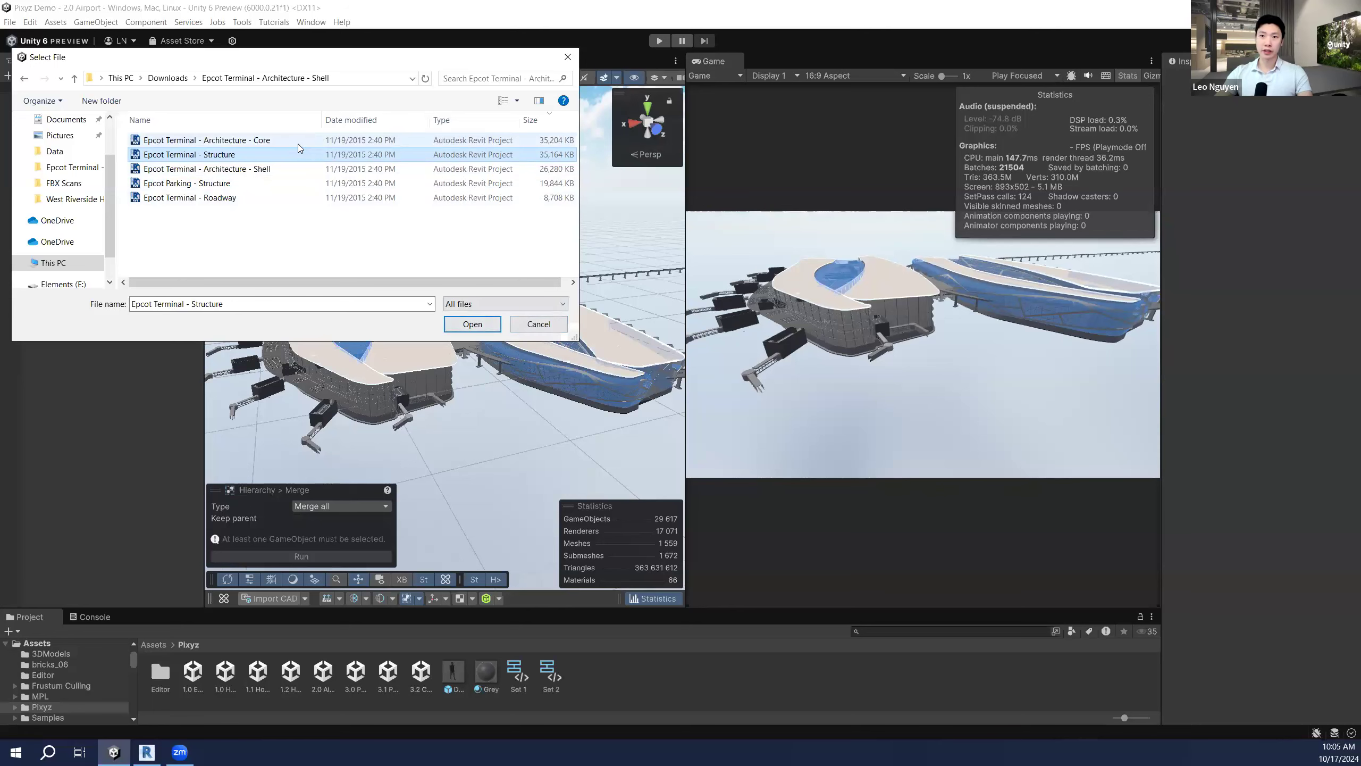
{"action": "left_click", "coordinate": [538, 324]}
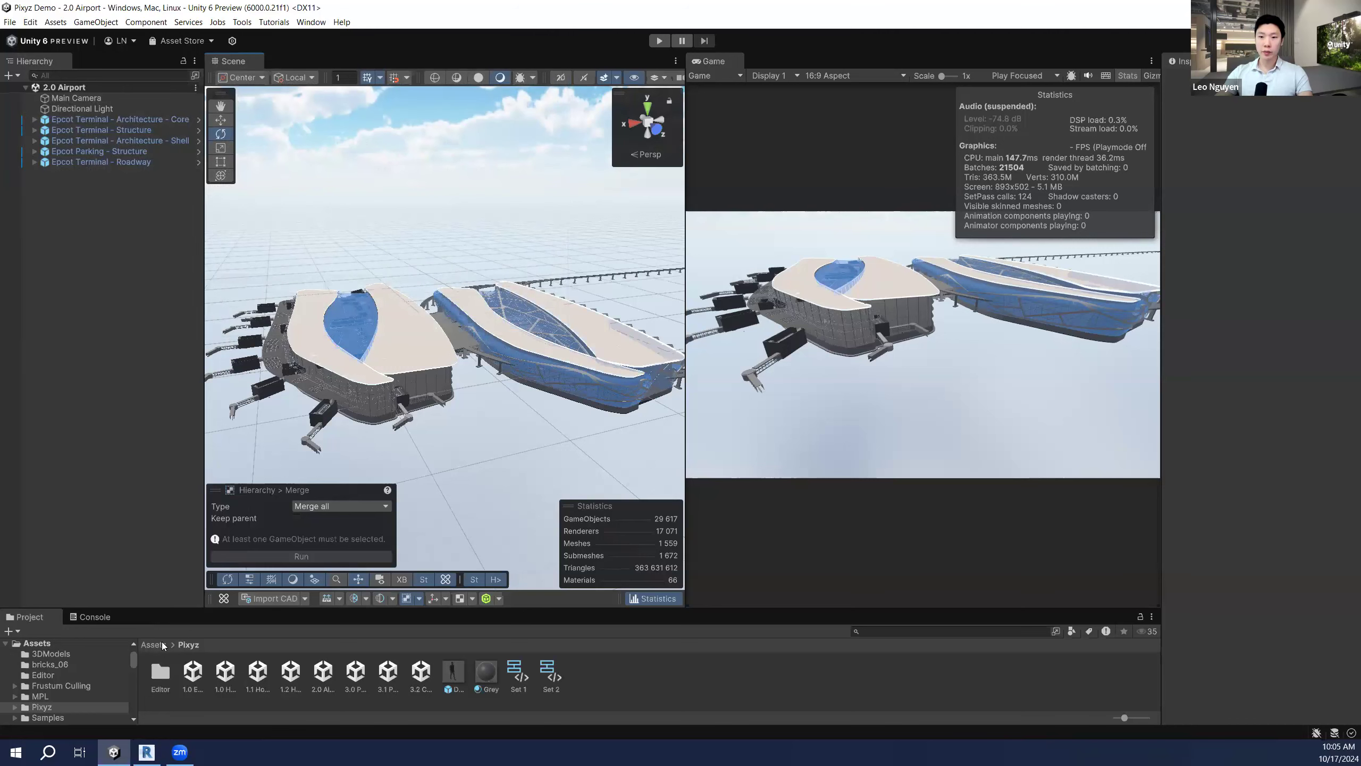
{"action": "left_click", "coordinate": [160, 645]}
Step: Select the Autodesk_Hospital_Metric_Structural_Central model asset in 3DModels to show its import settings (Scale 0.001, Mesh Quality Maximum)
{"action": "left_click", "coordinate": [160, 673]}
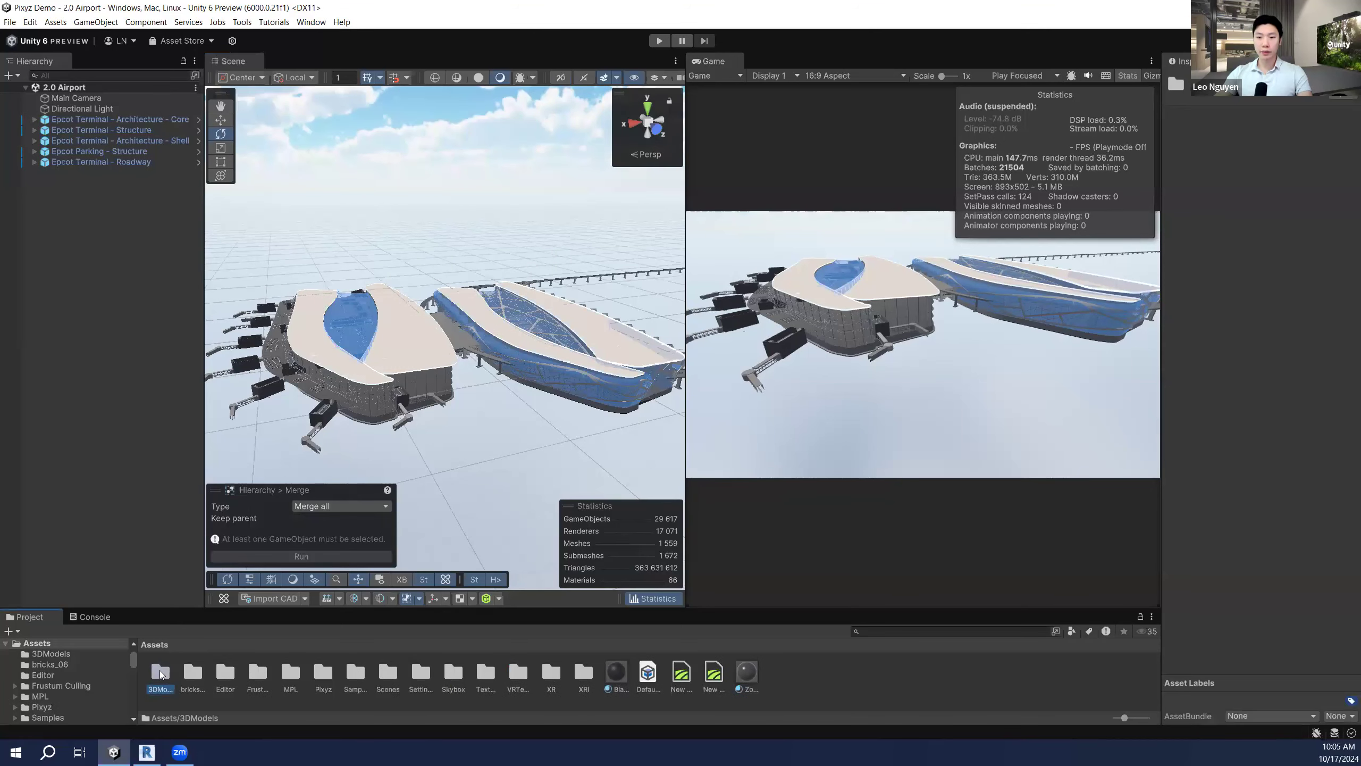
{"action": "double_click", "coordinate": [161, 673]}
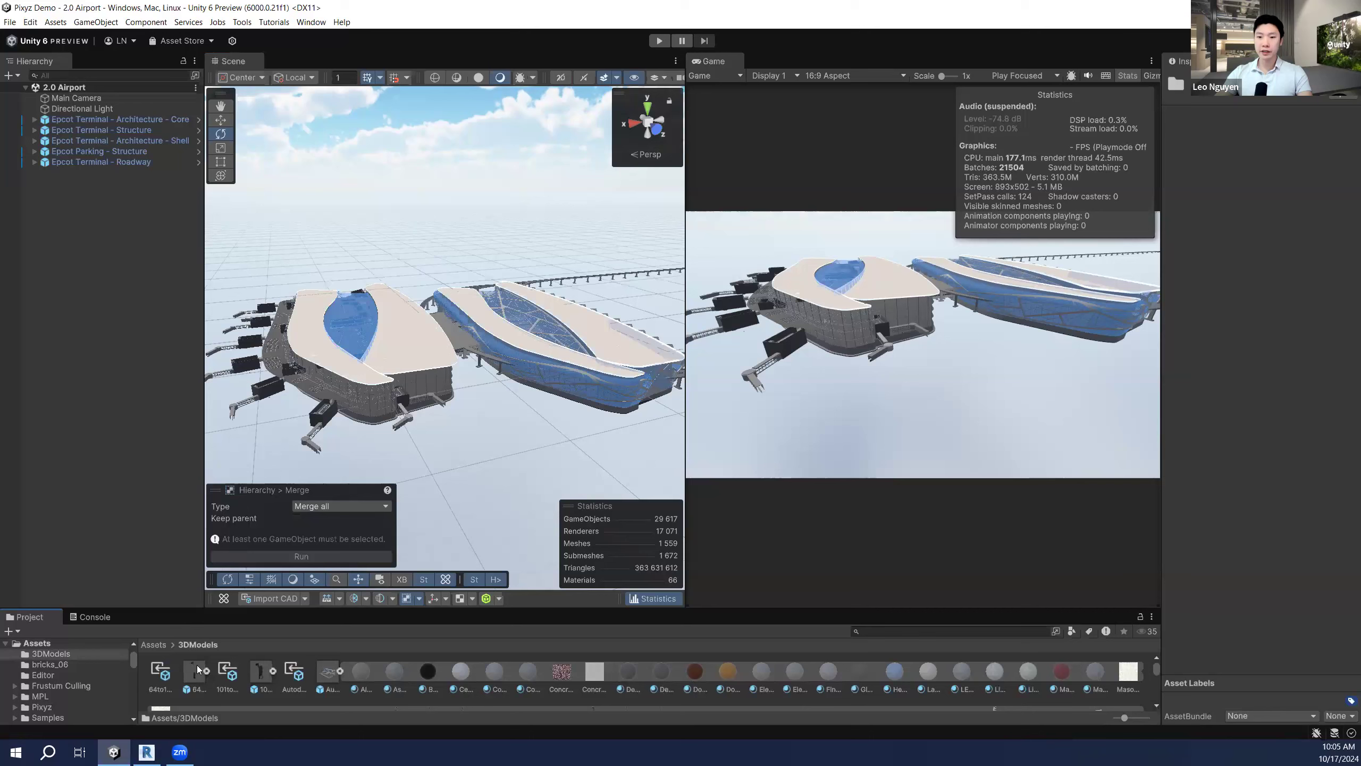
{"action": "left_click", "coordinate": [328, 673]}
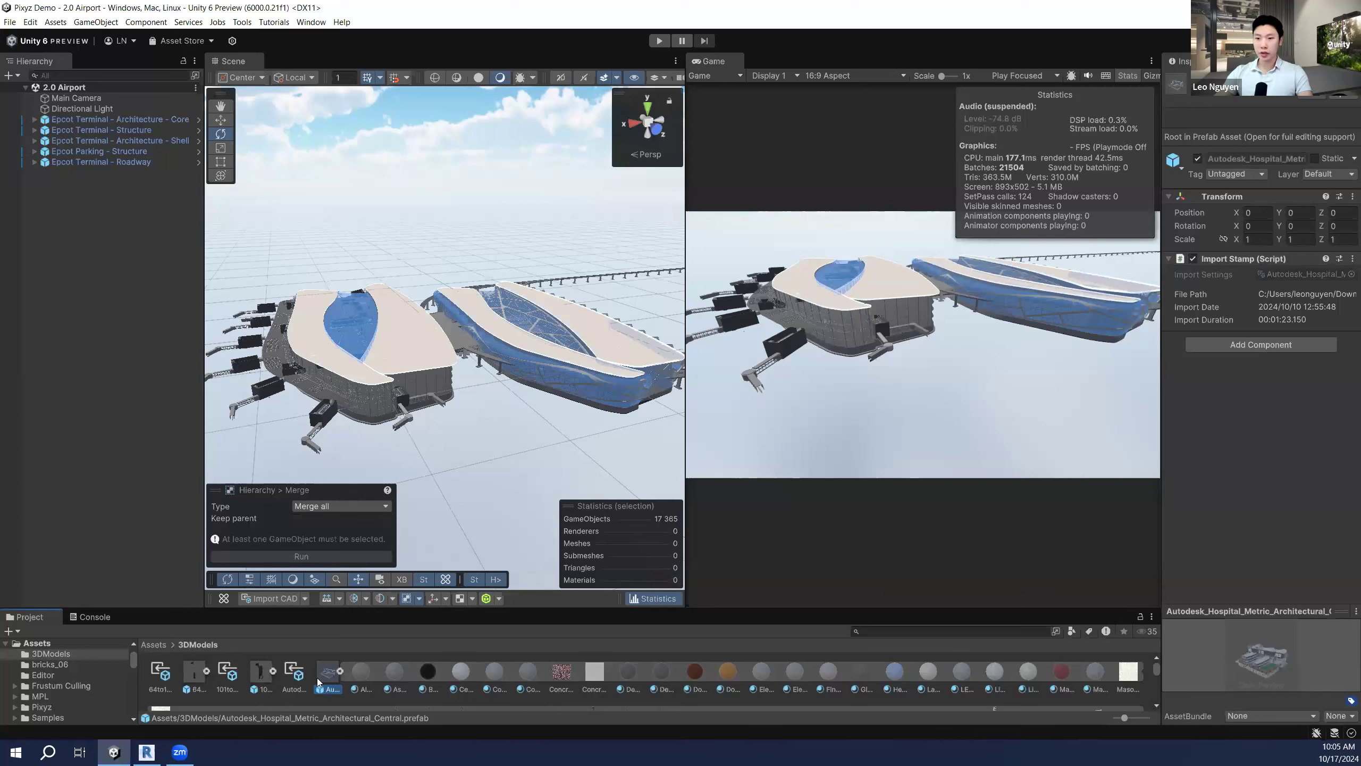
{"action": "left_click", "coordinate": [340, 670]}
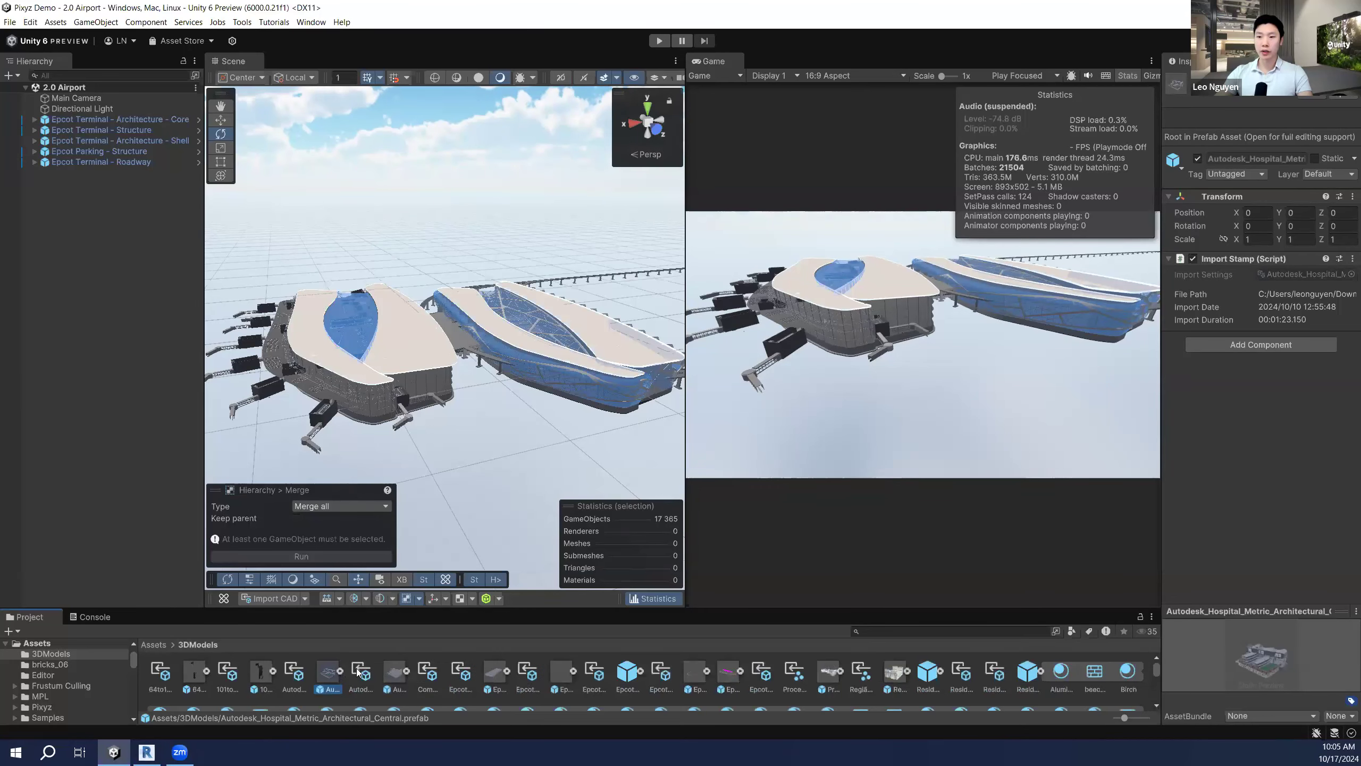
{"action": "left_click", "coordinate": [358, 669]}
{"action": "left_click_drag", "start_coordinate": [1161, 343], "coordinate": [1085, 342]}
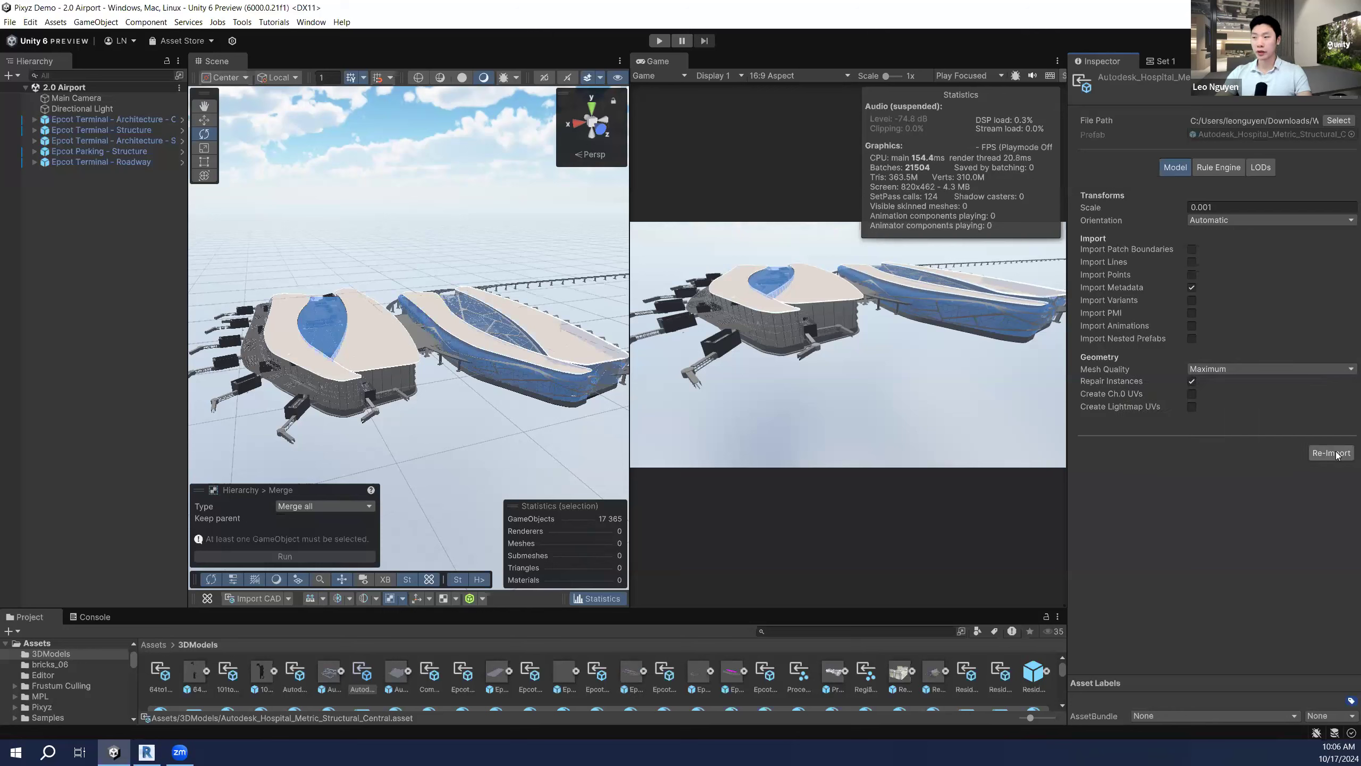
Step: Review the model's Rule Engine and LODs import options, then deselect the asset
{"action": "left_click", "coordinate": [1217, 167]}
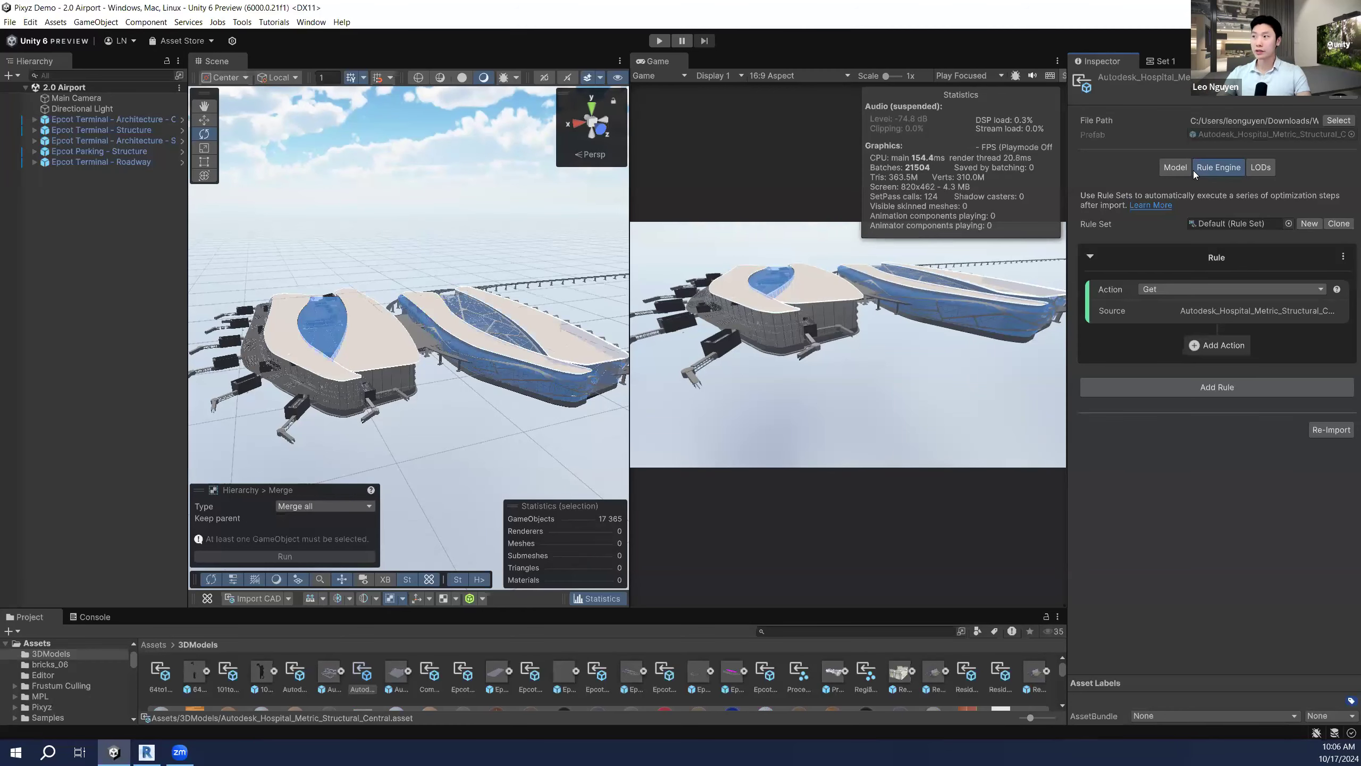
{"action": "left_click", "coordinate": [1254, 169]}
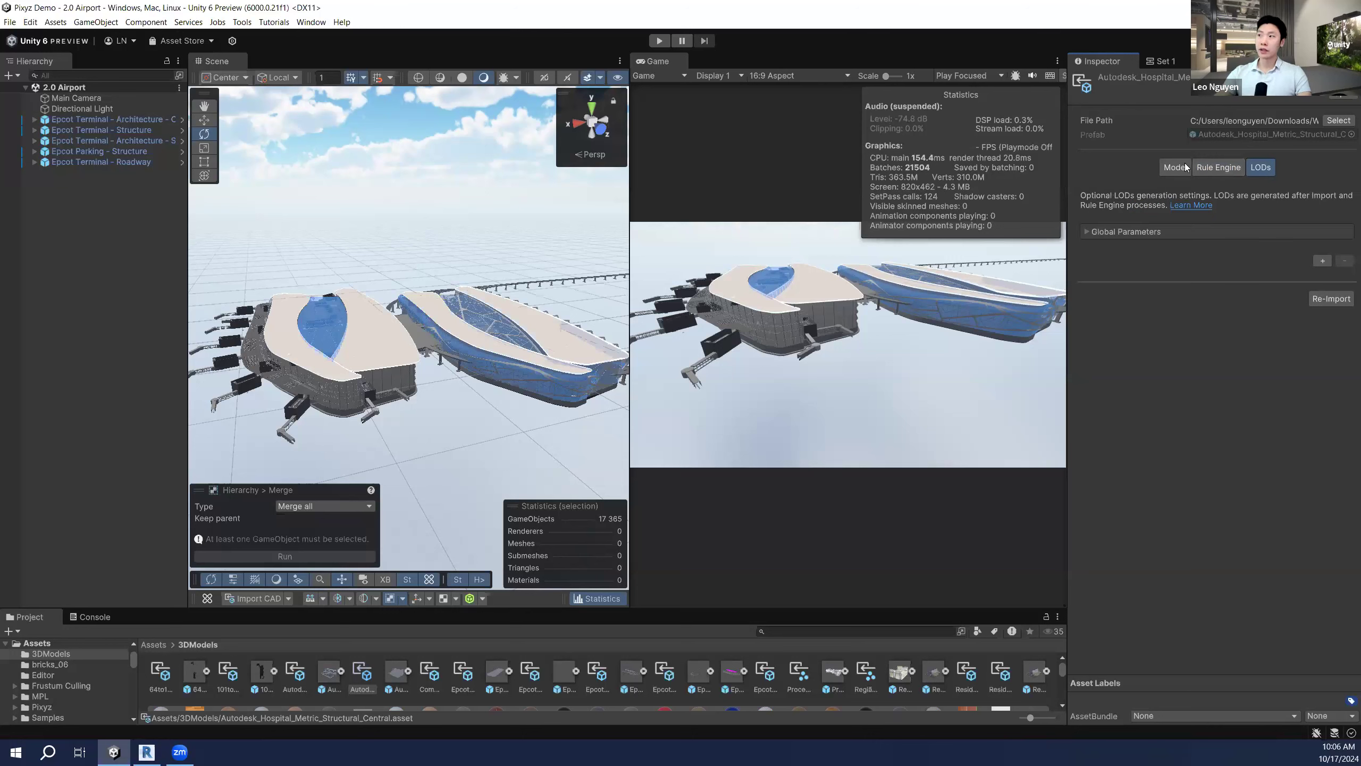
{"action": "left_click", "coordinate": [142, 265]}
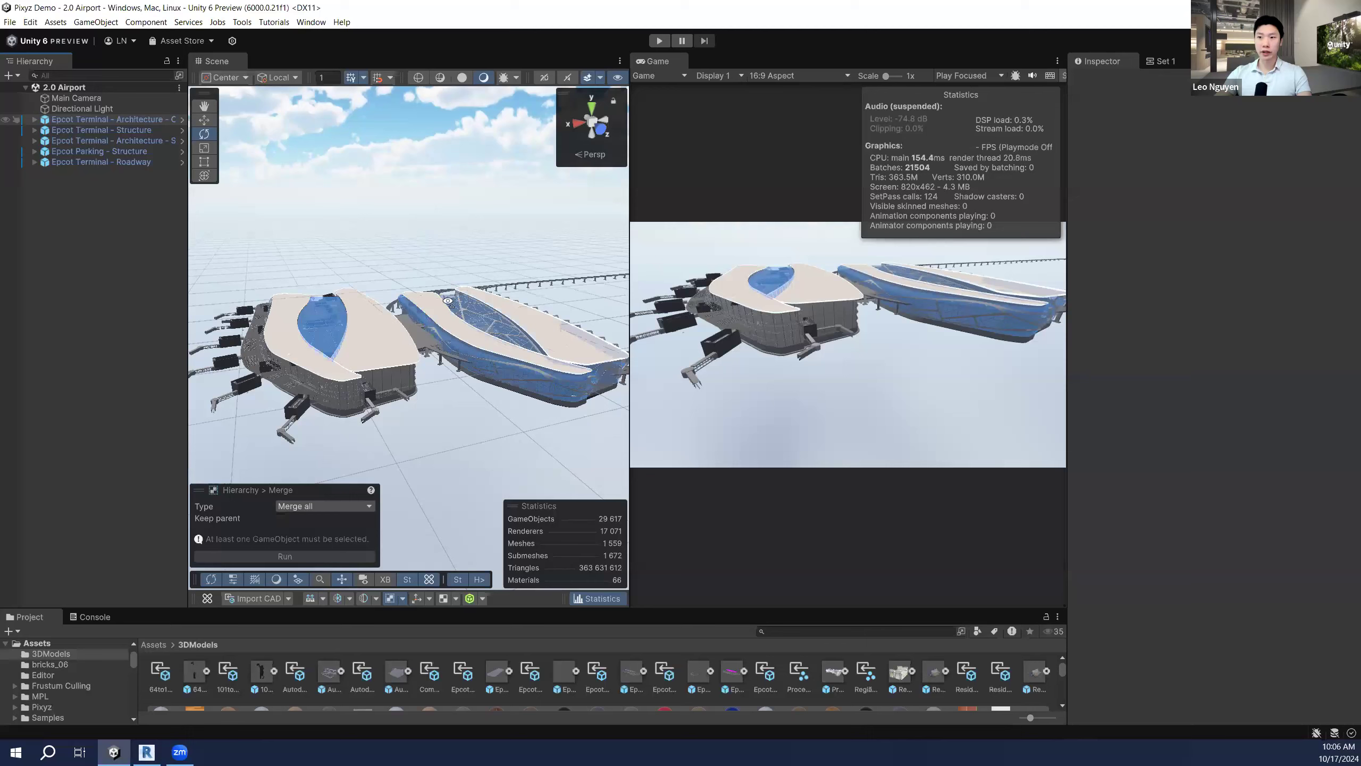
Step: Maximize the Scene view, fly close to the two terminals, then restore the normal layout
{"action": "right_click_drag", "start_coordinate": [392, 264], "coordinate": [243, 69]}
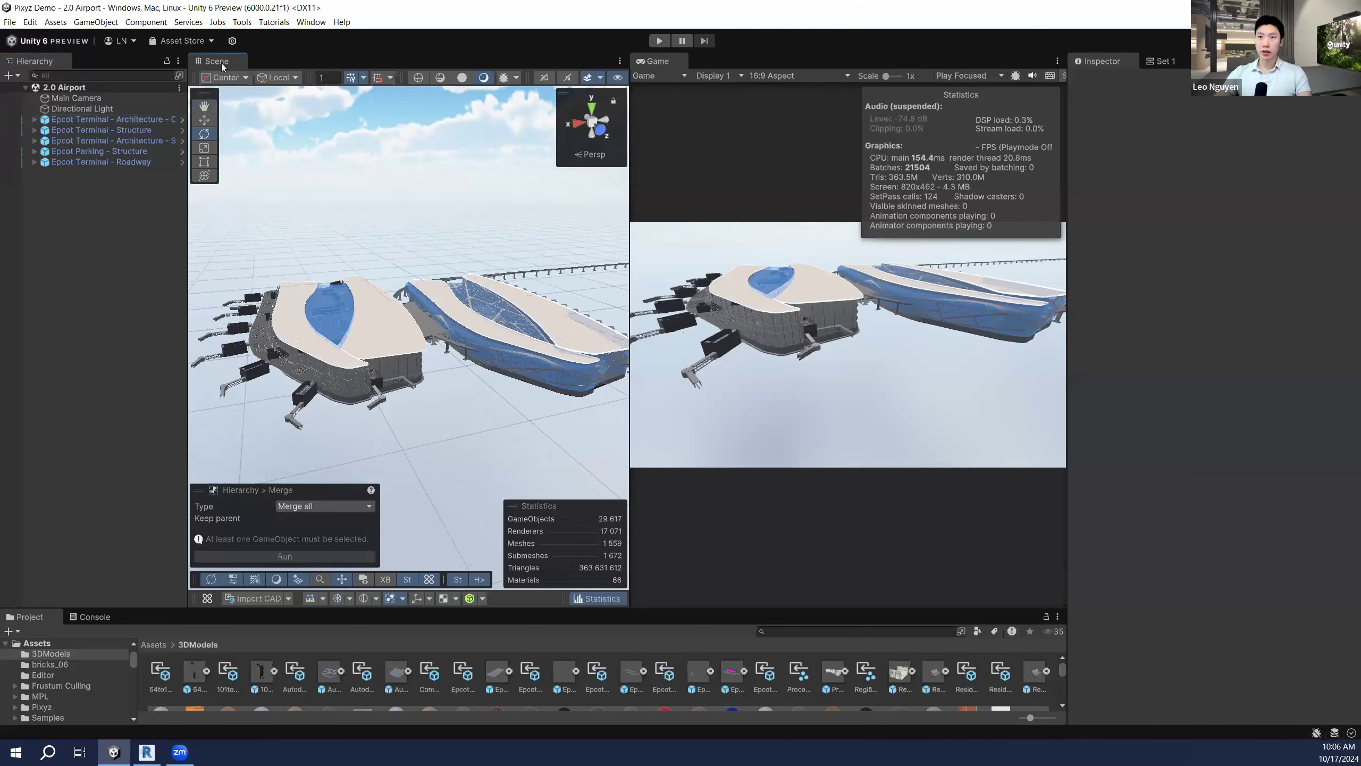
{"action": "right_click", "coordinate": [221, 60]}
{"action": "left_click", "coordinate": [720, 336]}
{"action": "key", "text": "shift+space"}
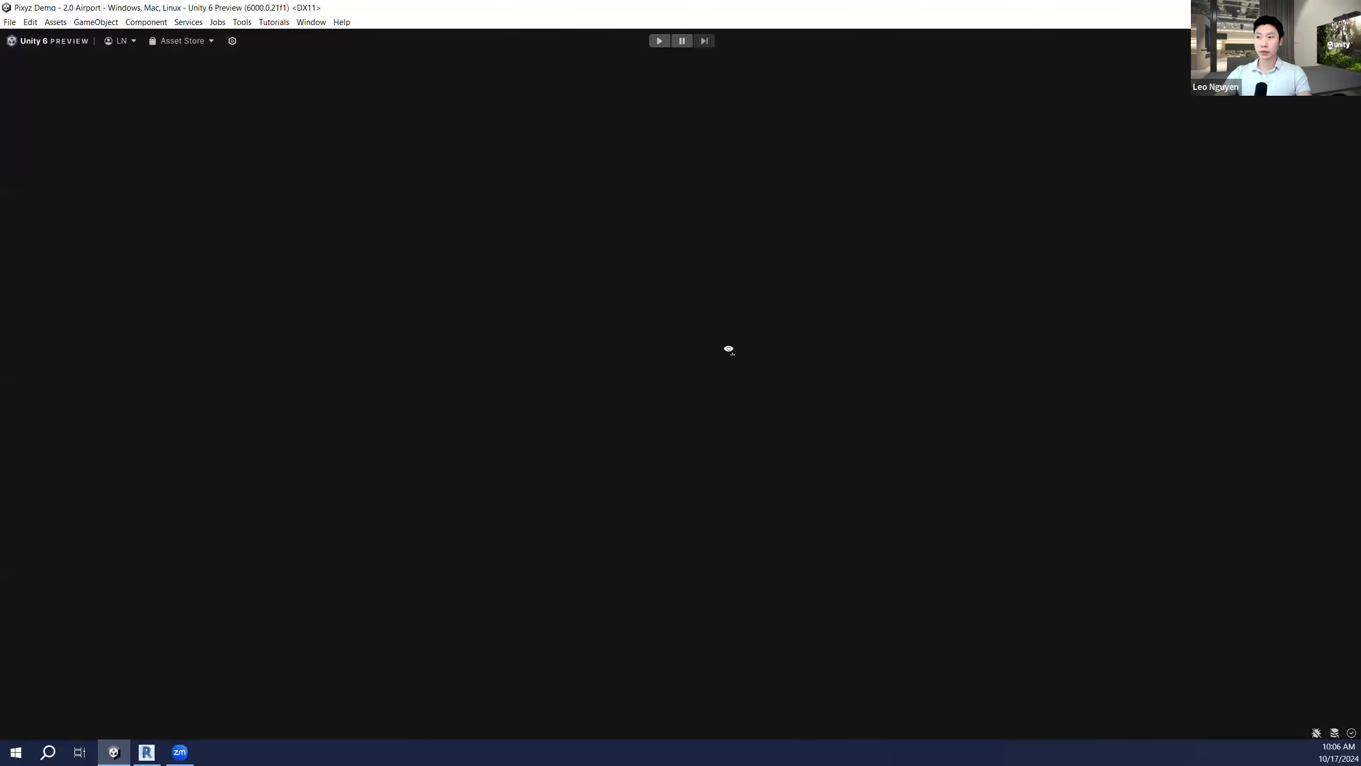
{"action": "right_click_drag", "start_coordinate": [733, 354], "coordinate": [782, 371]}
{"action": "scroll", "coordinate": [782, 370], "scroll_direction": "up", "scroll_amount": 4}
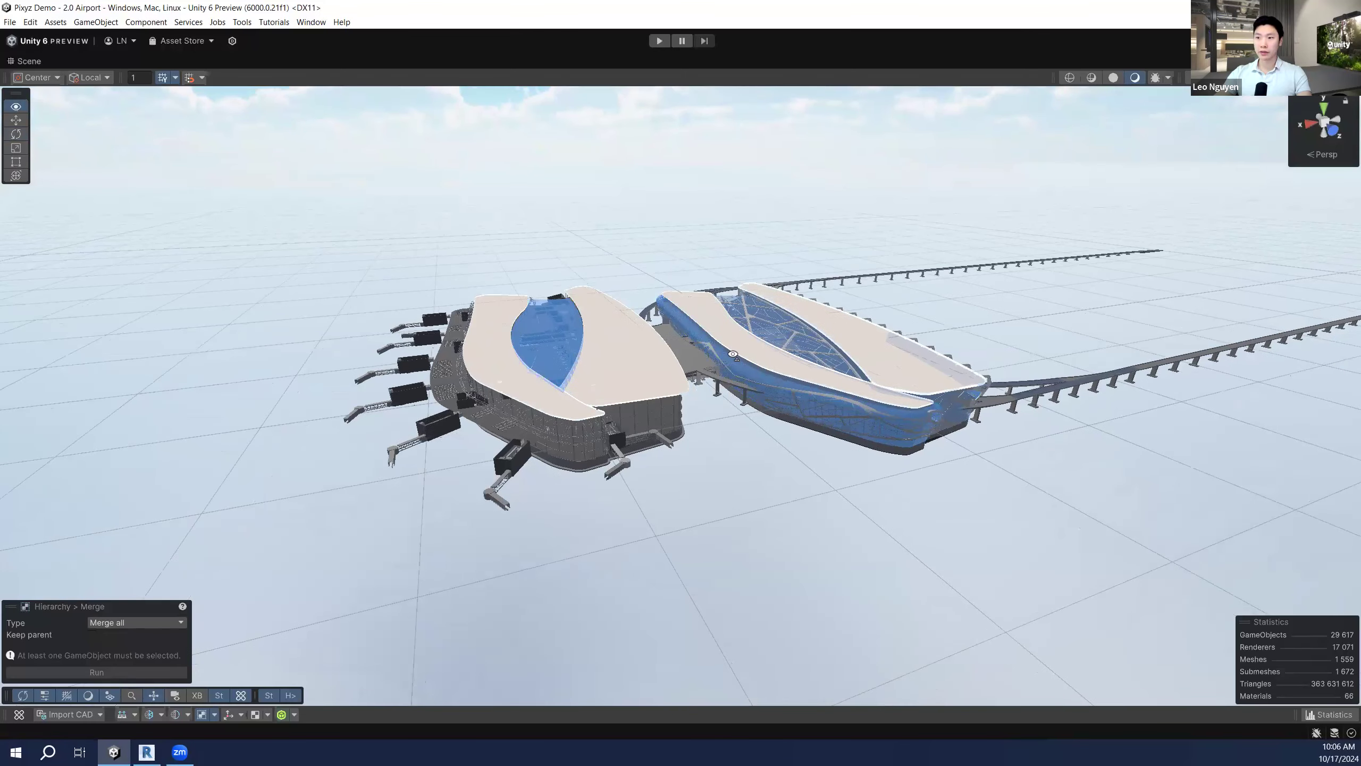
{"action": "scroll", "coordinate": [782, 371], "scroll_direction": "up", "scroll_amount": 3}
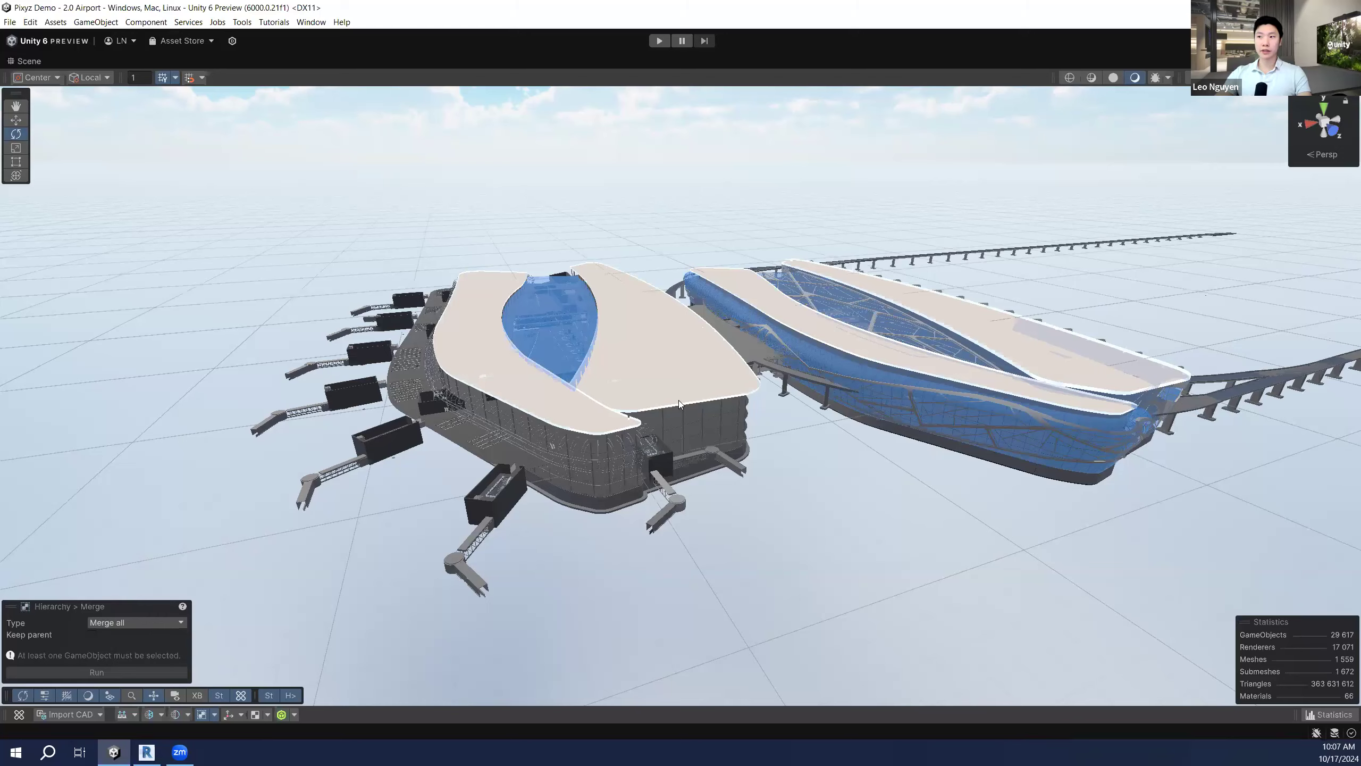
{"action": "right_click_drag", "start_coordinate": [703, 397], "coordinate": [704, 398]}
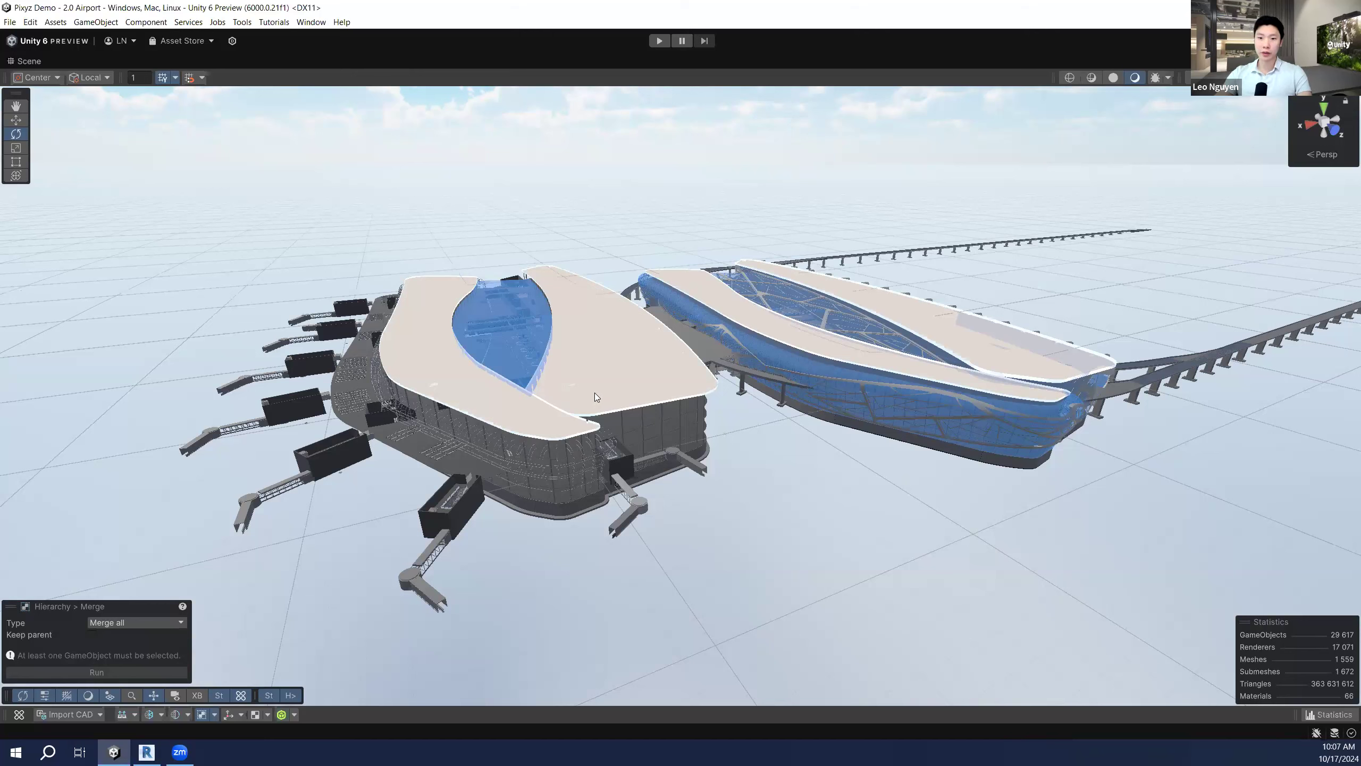
{"action": "right_click", "coordinate": [32, 58]}
{"action": "left_click", "coordinate": [60, 80]}
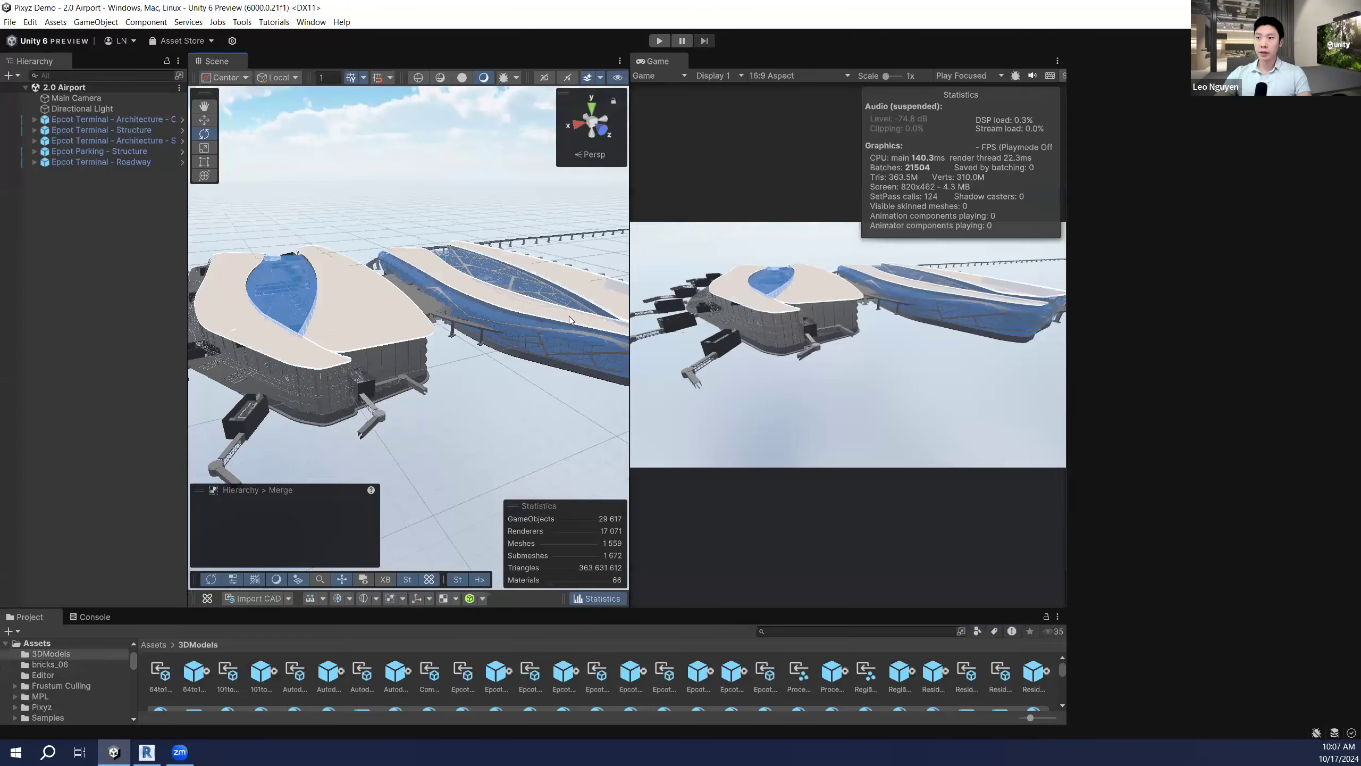
Step: Fly past the blue terminal's glass facade and the grey terminal, then back out to frame both
{"action": "right_click_drag", "start_coordinate": [502, 326], "coordinate": [454, 297]}
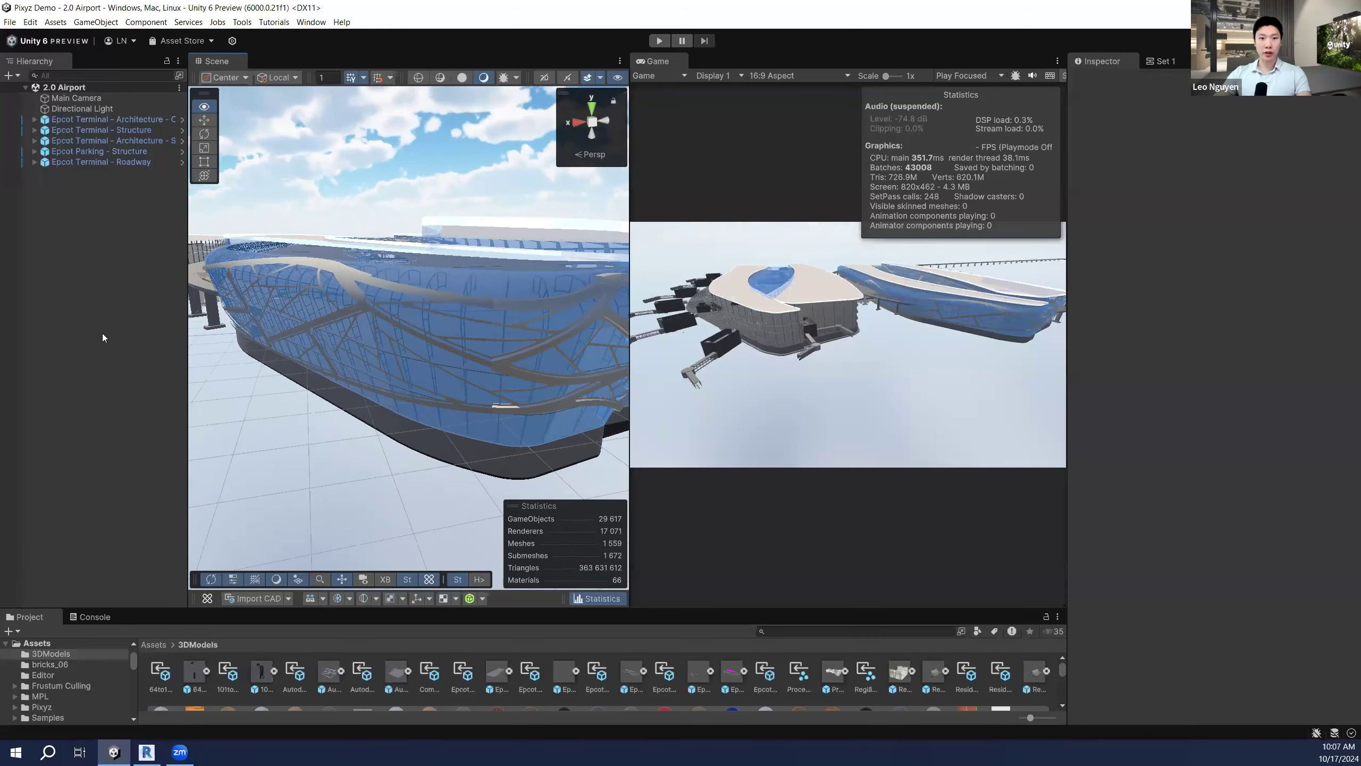
{"action": "right_click_drag", "start_coordinate": [529, 317], "coordinate": [491, 364]}
{"action": "key", "text": "s"}
{"action": "scroll", "coordinate": [491, 364], "scroll_direction": "down", "scroll_amount": 3}
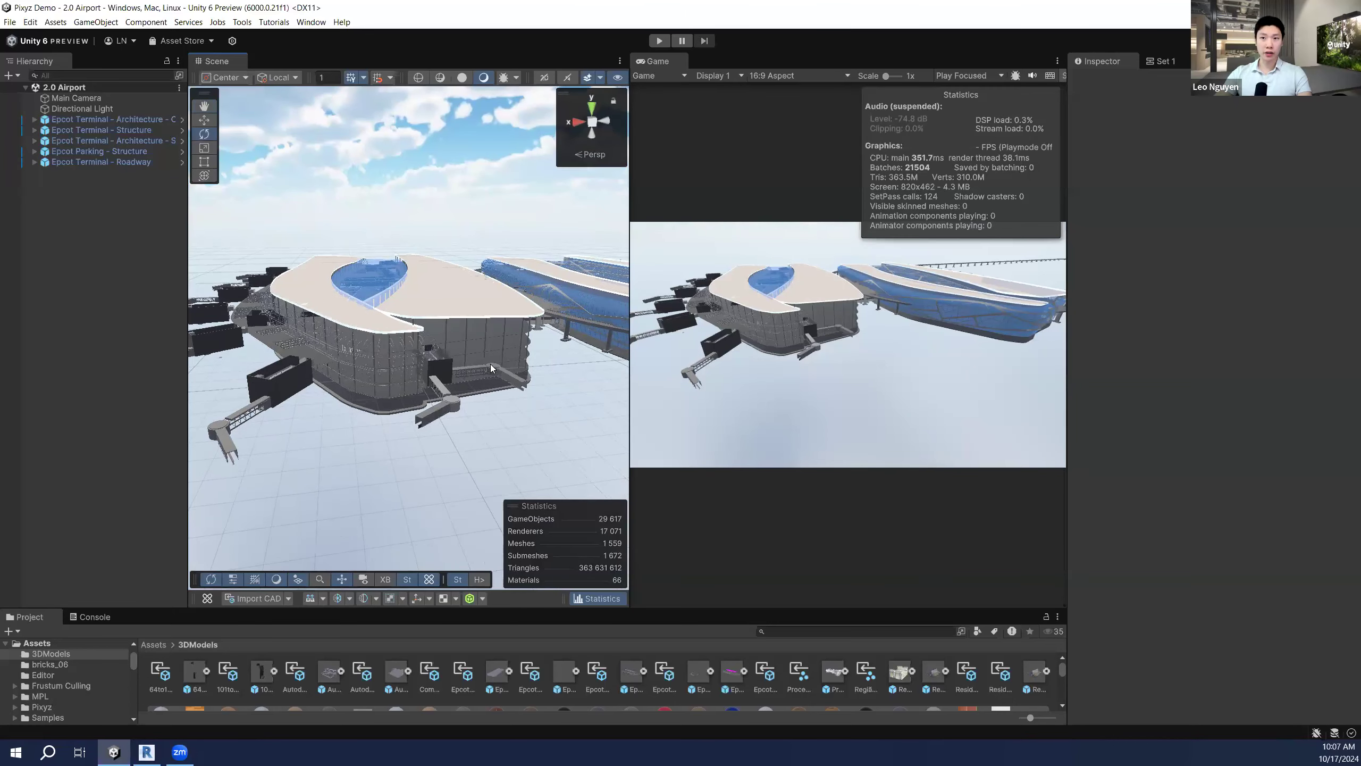
{"action": "right_click_drag", "start_coordinate": [531, 358], "coordinate": [531, 357]}
{"action": "key", "text": "s"}
{"action": "key", "text": "d"}
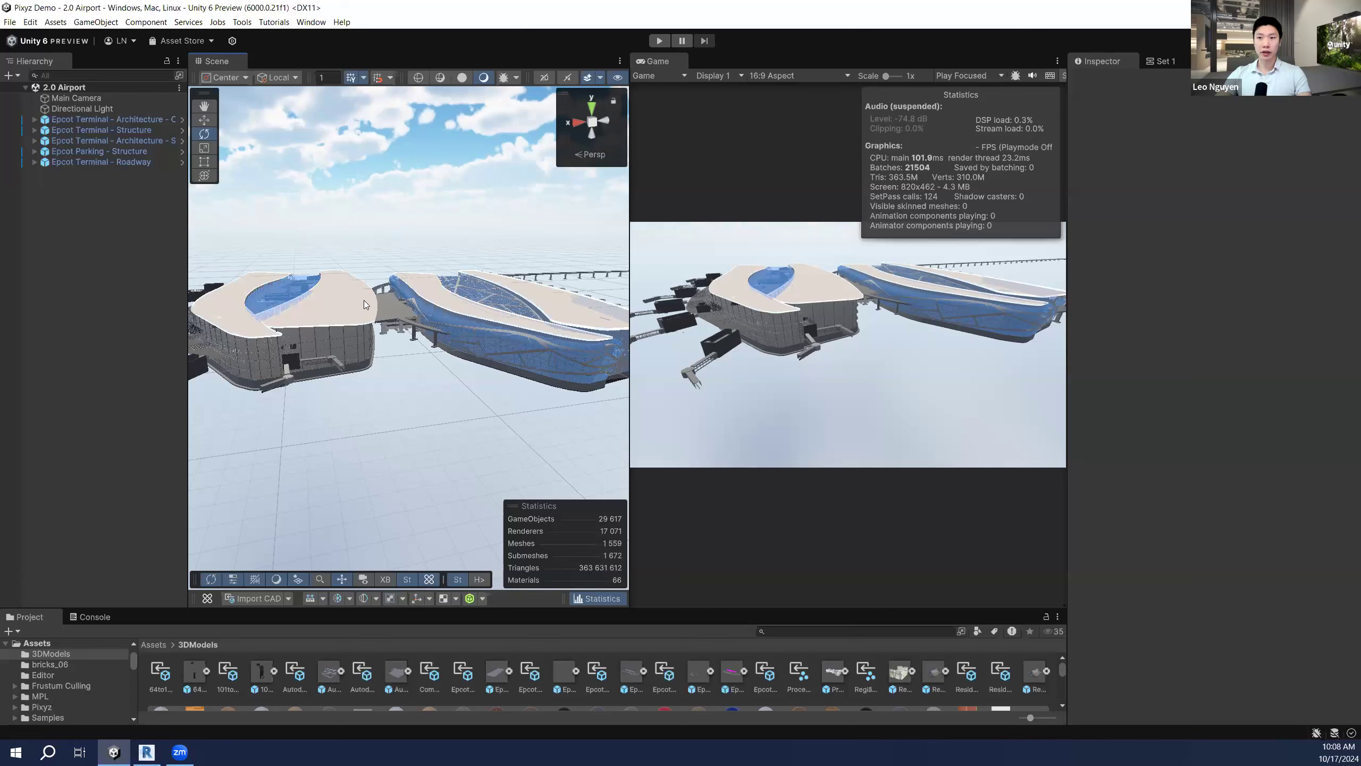
Step: Expand Epcot Terminal - Architecture - Core to the Apron Baggage Level, then select a Level 4 Retail floor slab
{"action": "left_click", "coordinate": [34, 119]}
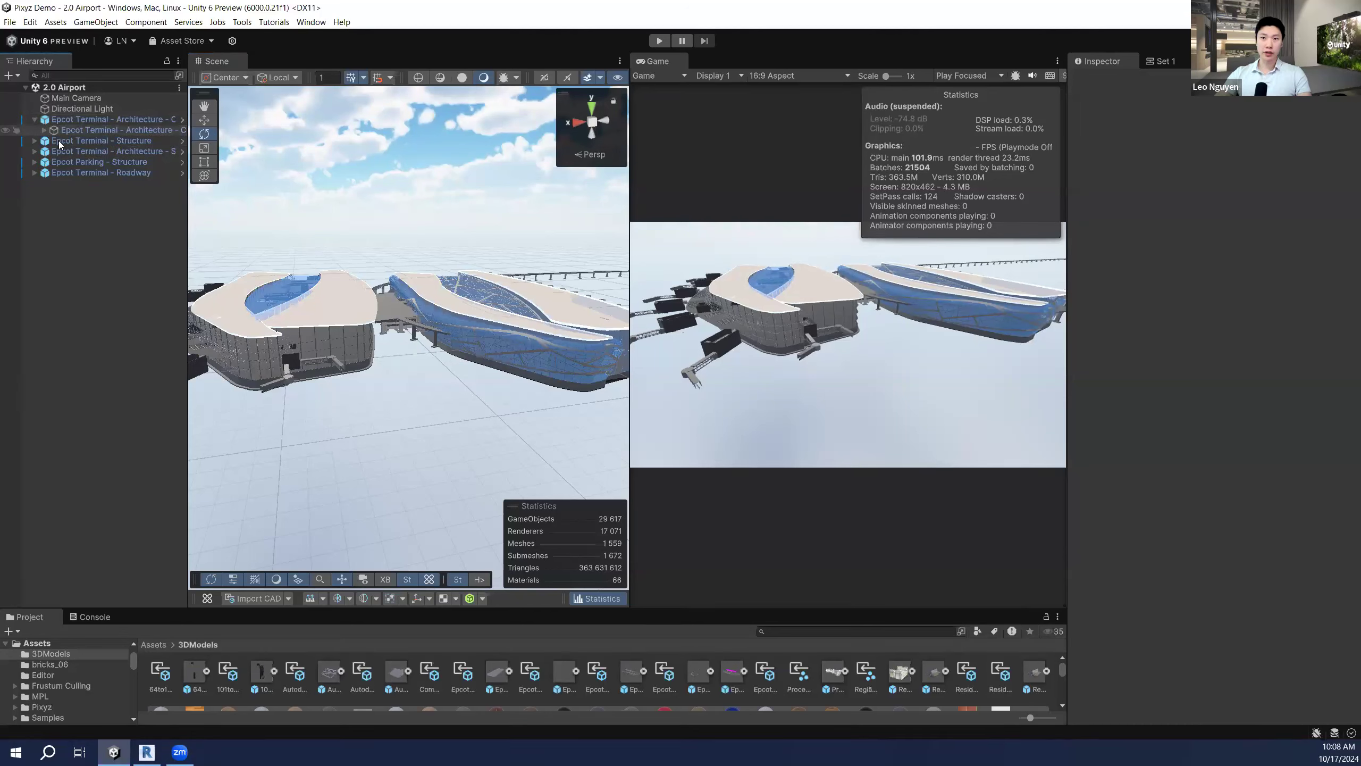
{"action": "left_click", "coordinate": [44, 130]}
{"action": "left_click", "coordinate": [53, 140]}
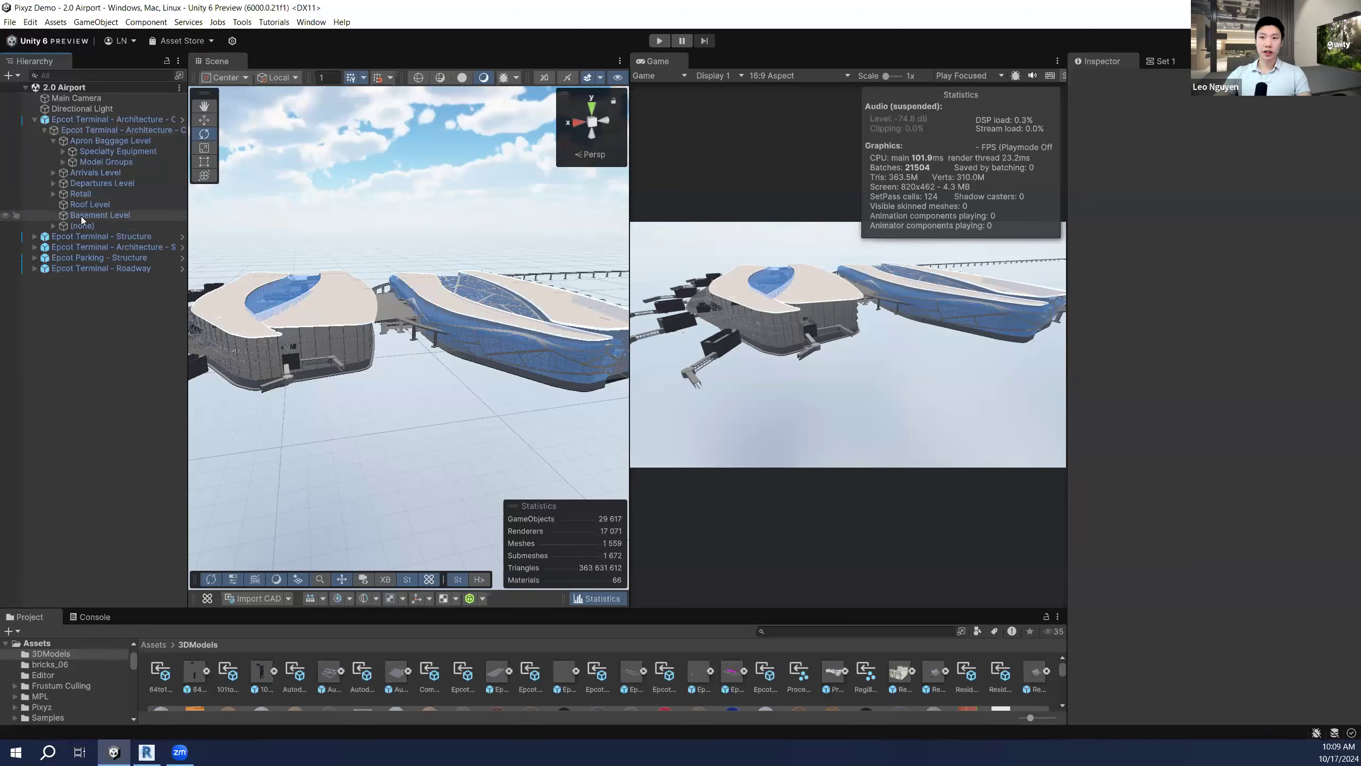
{"action": "left_click", "coordinate": [316, 310]}
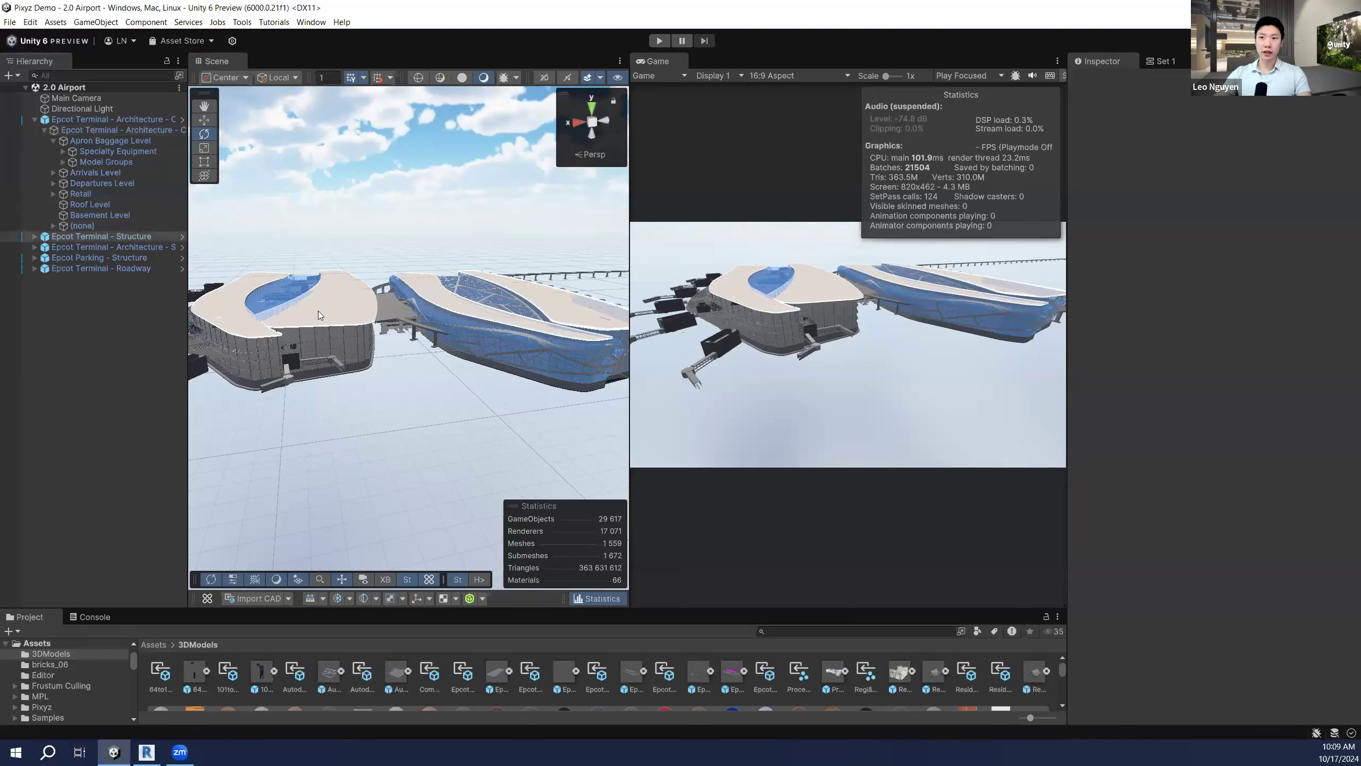
{"action": "left_click", "coordinate": [362, 305]}
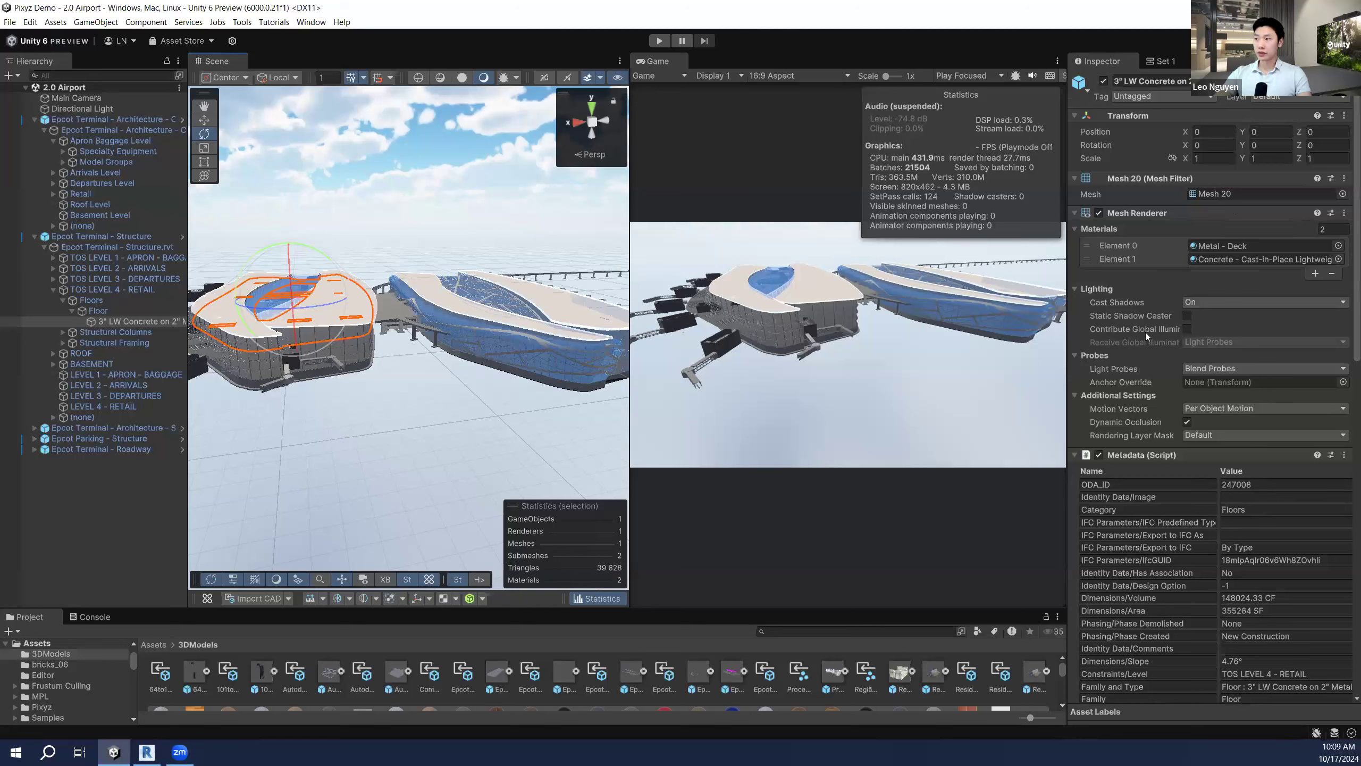
Step: Scroll the slab's metadata down to the Concrete and Metal - Deck materials, then orbit the terminal
{"action": "scroll", "coordinate": [1145, 331], "scroll_direction": "down", "scroll_amount": 3}
{"action": "scroll", "coordinate": [1153, 356], "scroll_direction": "down", "scroll_amount": 6}
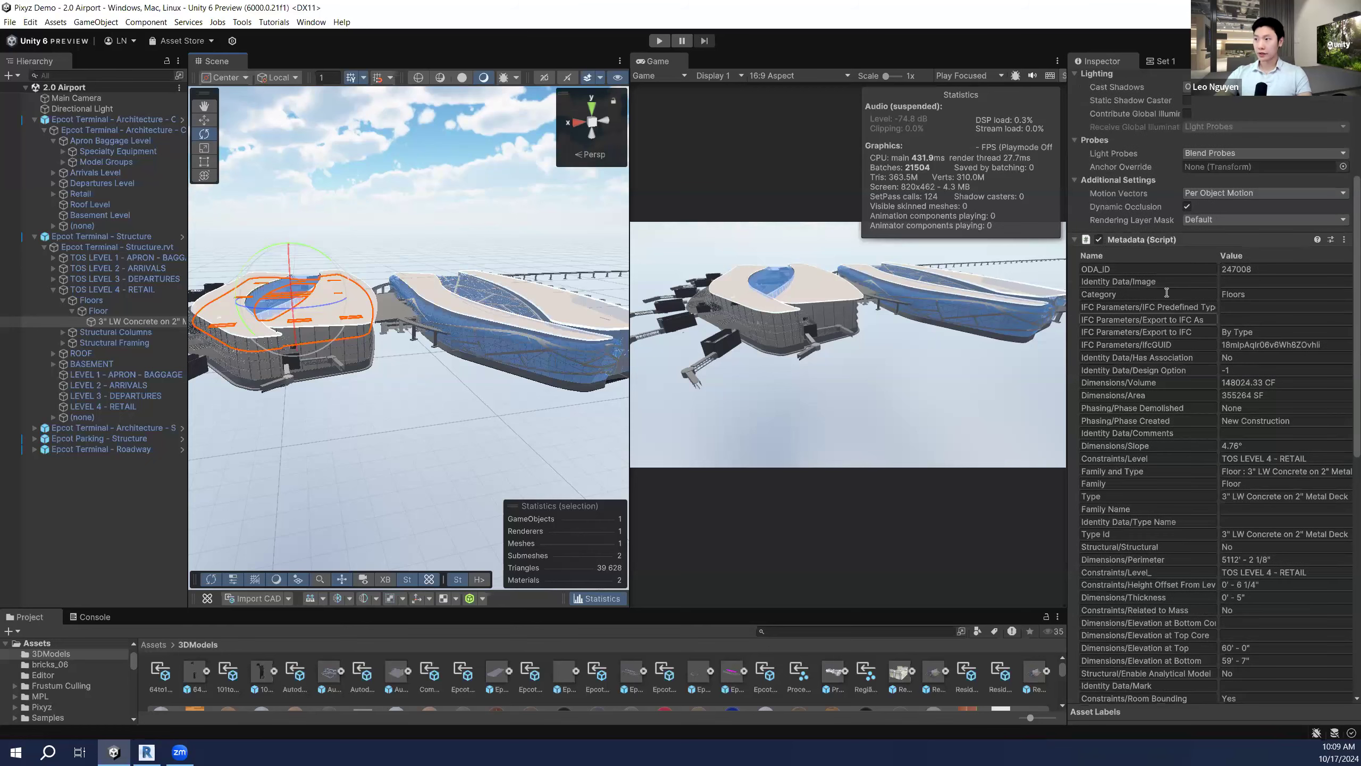
{"action": "scroll", "coordinate": [1166, 273], "scroll_direction": "down", "scroll_amount": 3}
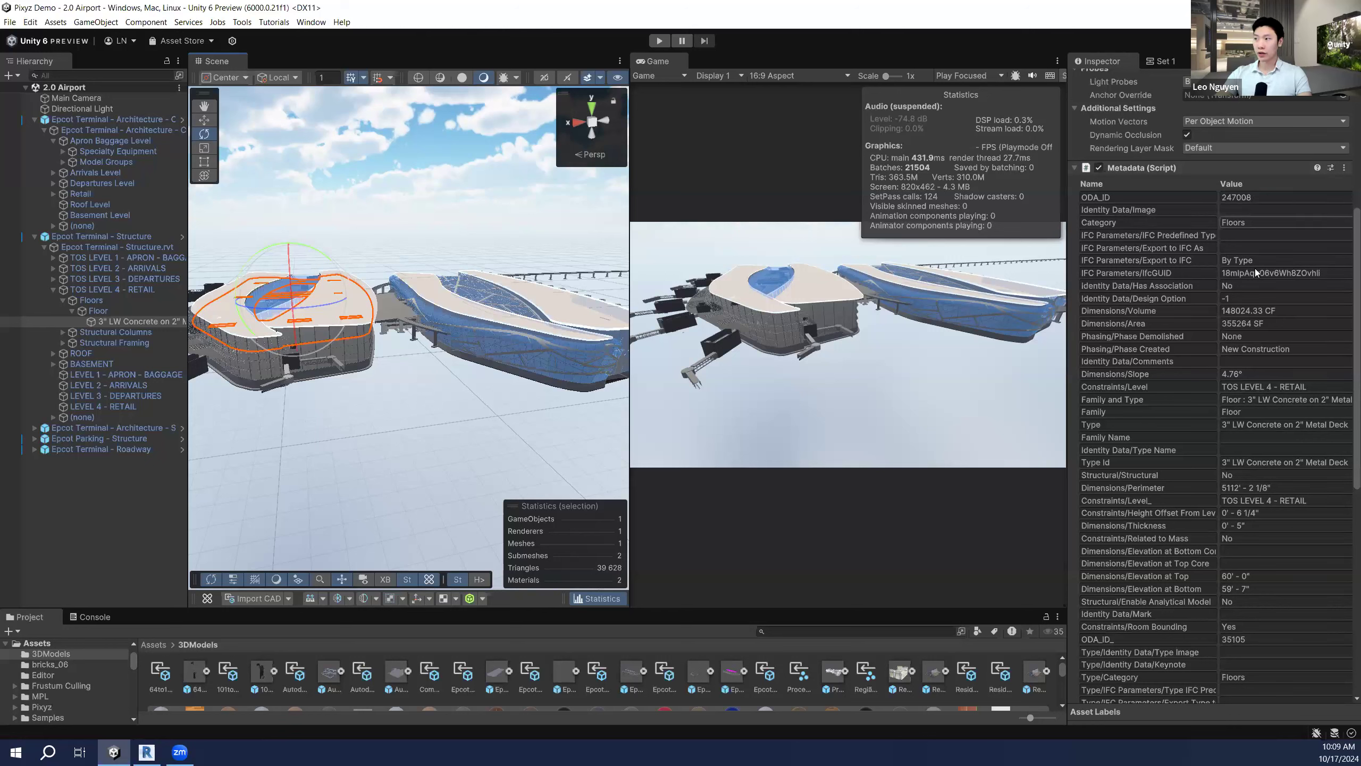
{"action": "scroll", "coordinate": [1259, 276], "scroll_direction": "down", "scroll_amount": 1}
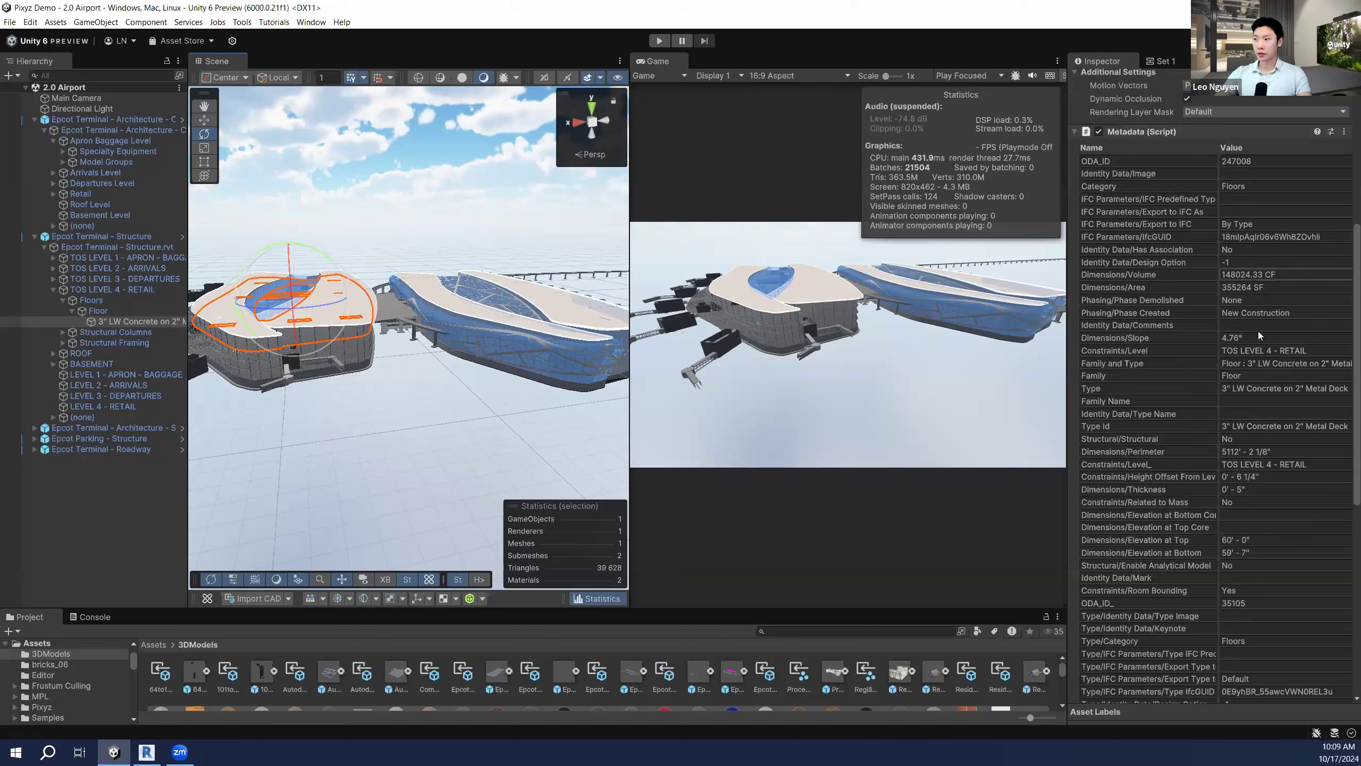
{"action": "scroll", "coordinate": [1260, 336], "scroll_direction": "down", "scroll_amount": 2}
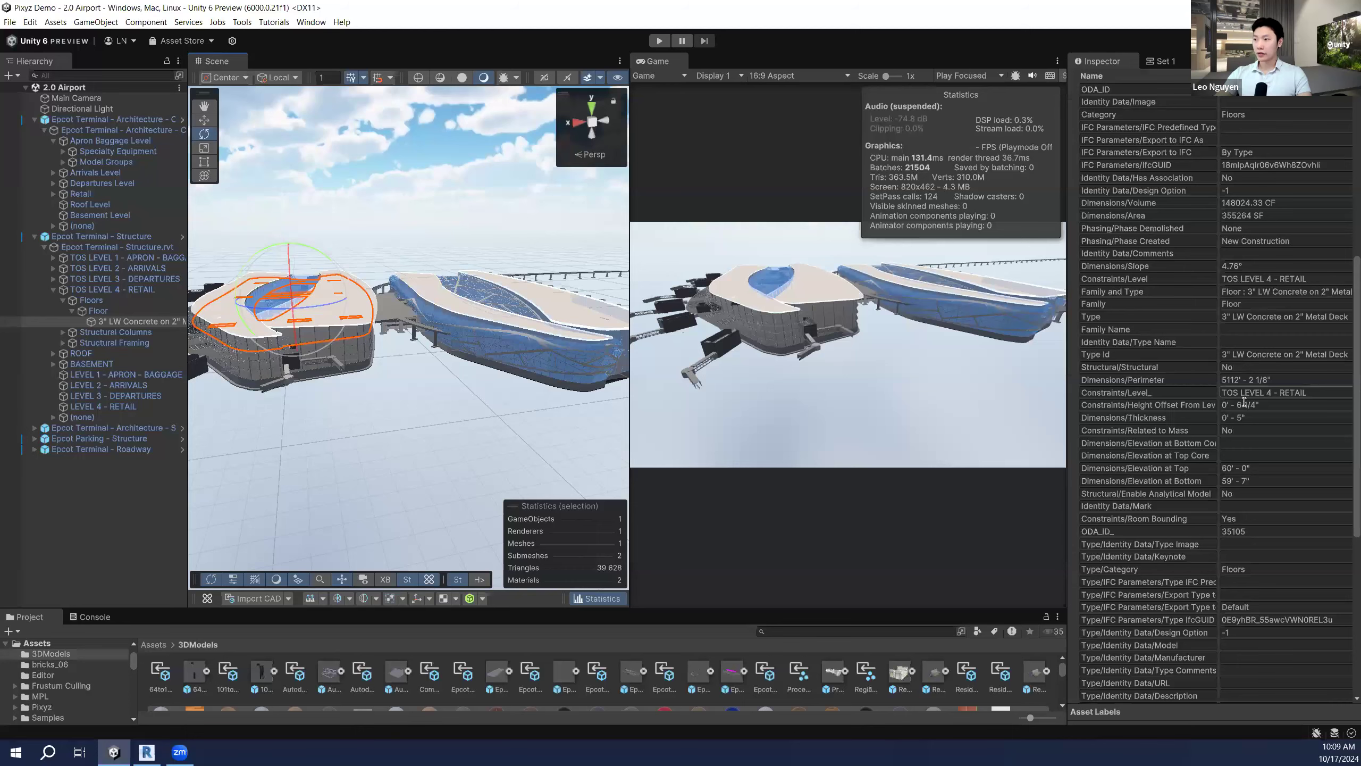
{"action": "scroll", "coordinate": [1244, 402], "scroll_direction": "down", "scroll_amount": 2}
{"action": "scroll", "coordinate": [1241, 493], "scroll_direction": "down", "scroll_amount": 4}
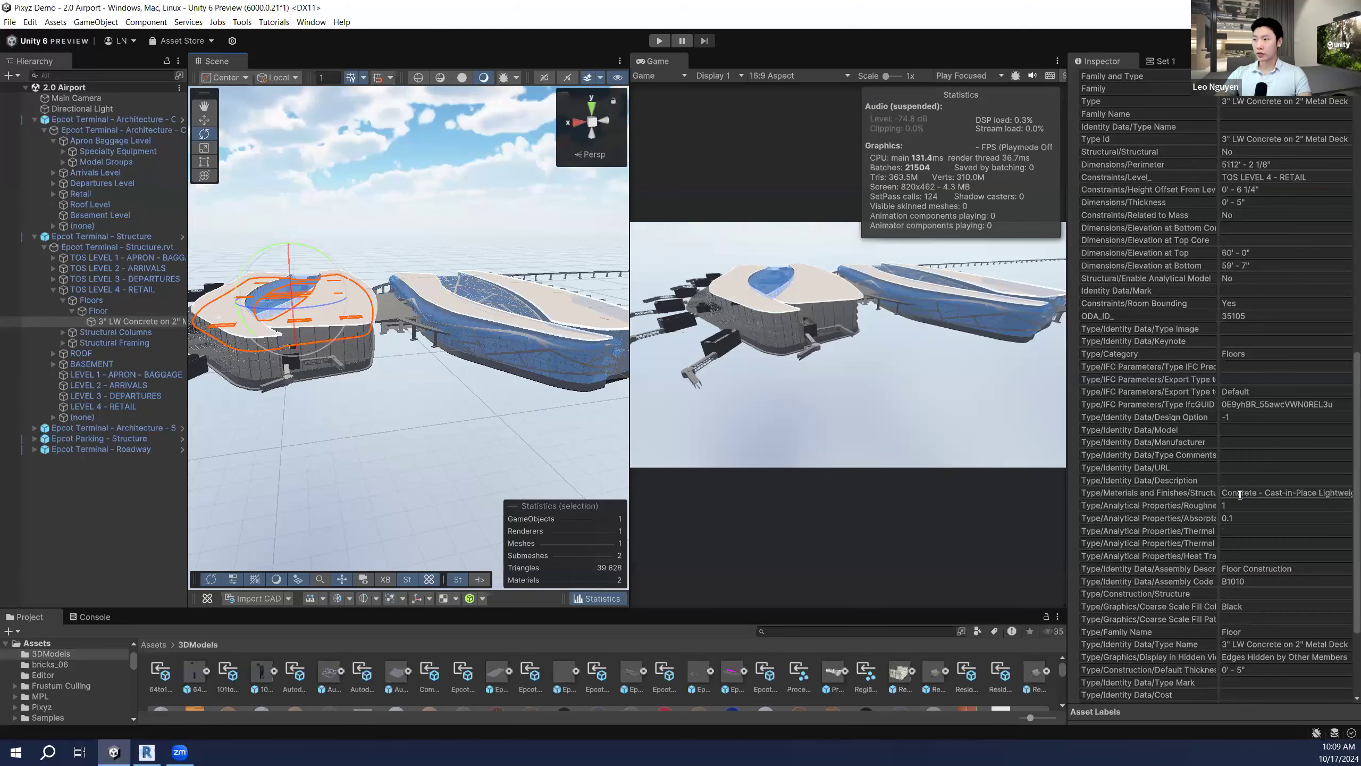
{"action": "scroll", "coordinate": [1239, 494], "scroll_direction": "down", "scroll_amount": 3}
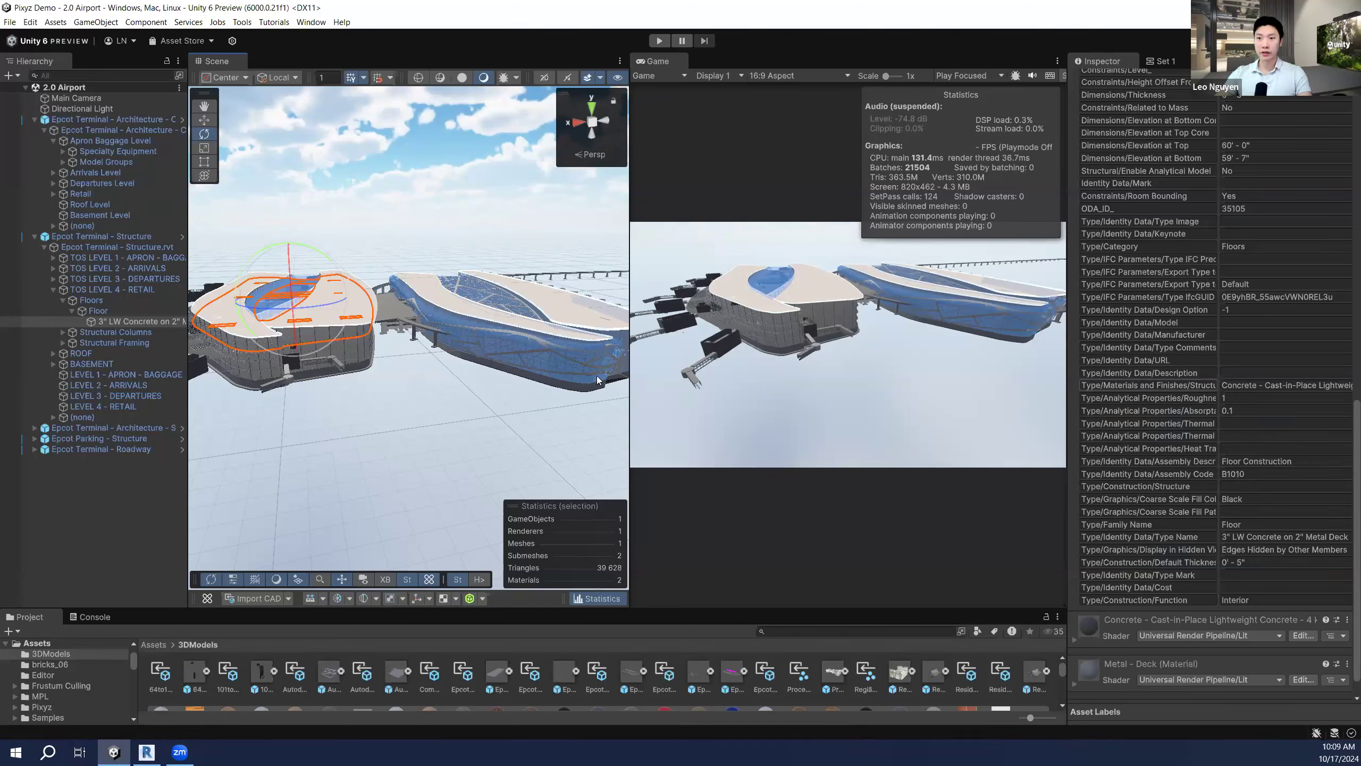
{"action": "left_click_drag", "start_coordinate": [415, 355], "coordinate": [478, 405], "text": "alt"}
Step: Deselect the floor, zoom the Scene view, and show the Pixyz Explode/Merge/Replace by operations
{"action": "left_click", "coordinate": [453, 414]}
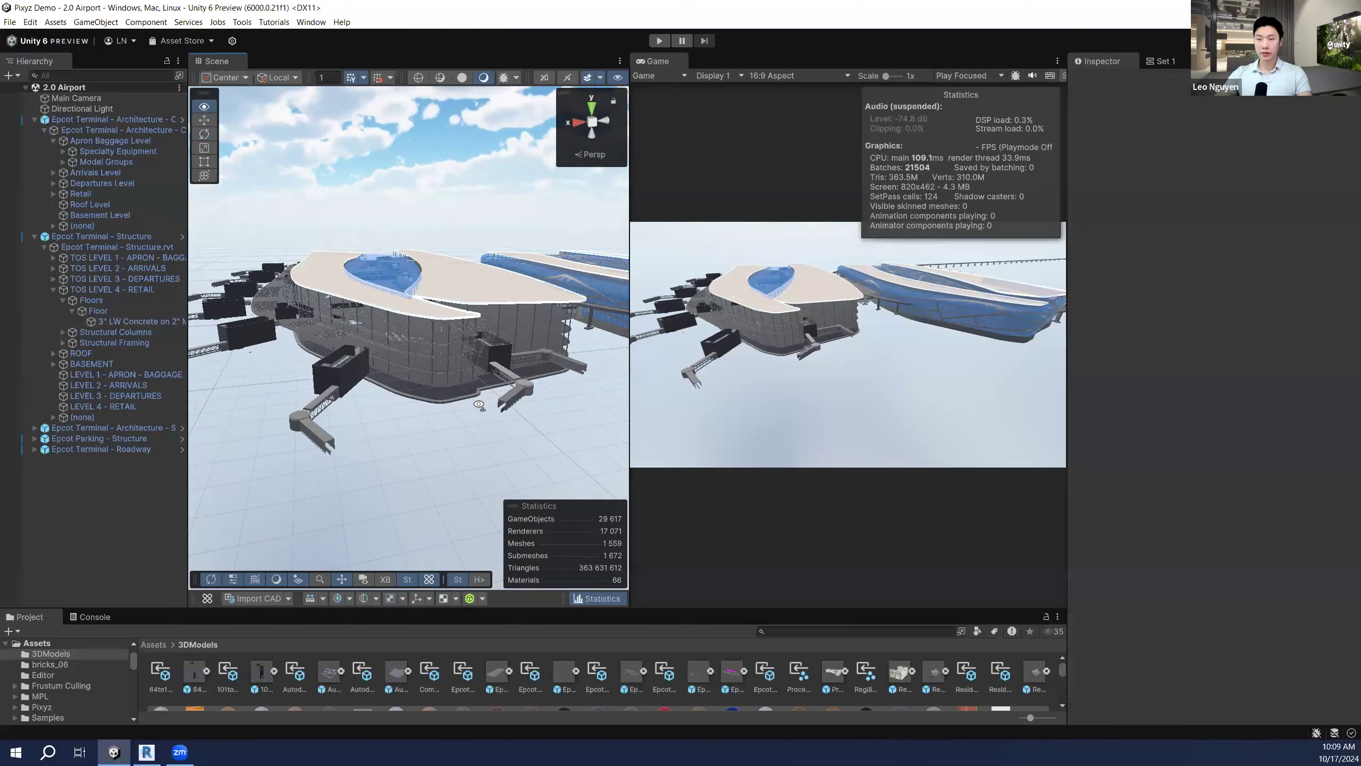
{"action": "scroll", "coordinate": [388, 356], "scroll_direction": "up", "scroll_amount": 3}
{"action": "scroll", "coordinate": [388, 356], "scroll_direction": "down", "scroll_amount": 1}
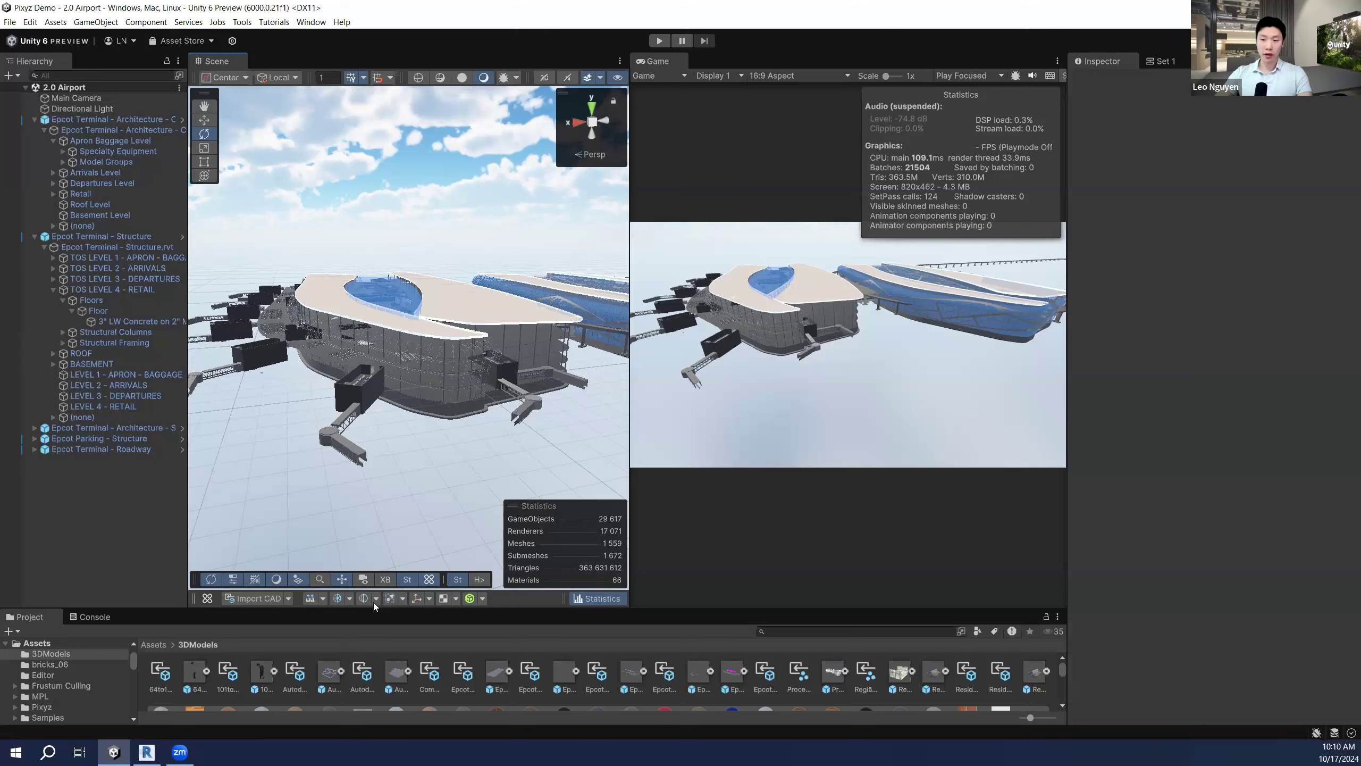
{"action": "left_click", "coordinate": [402, 599]}
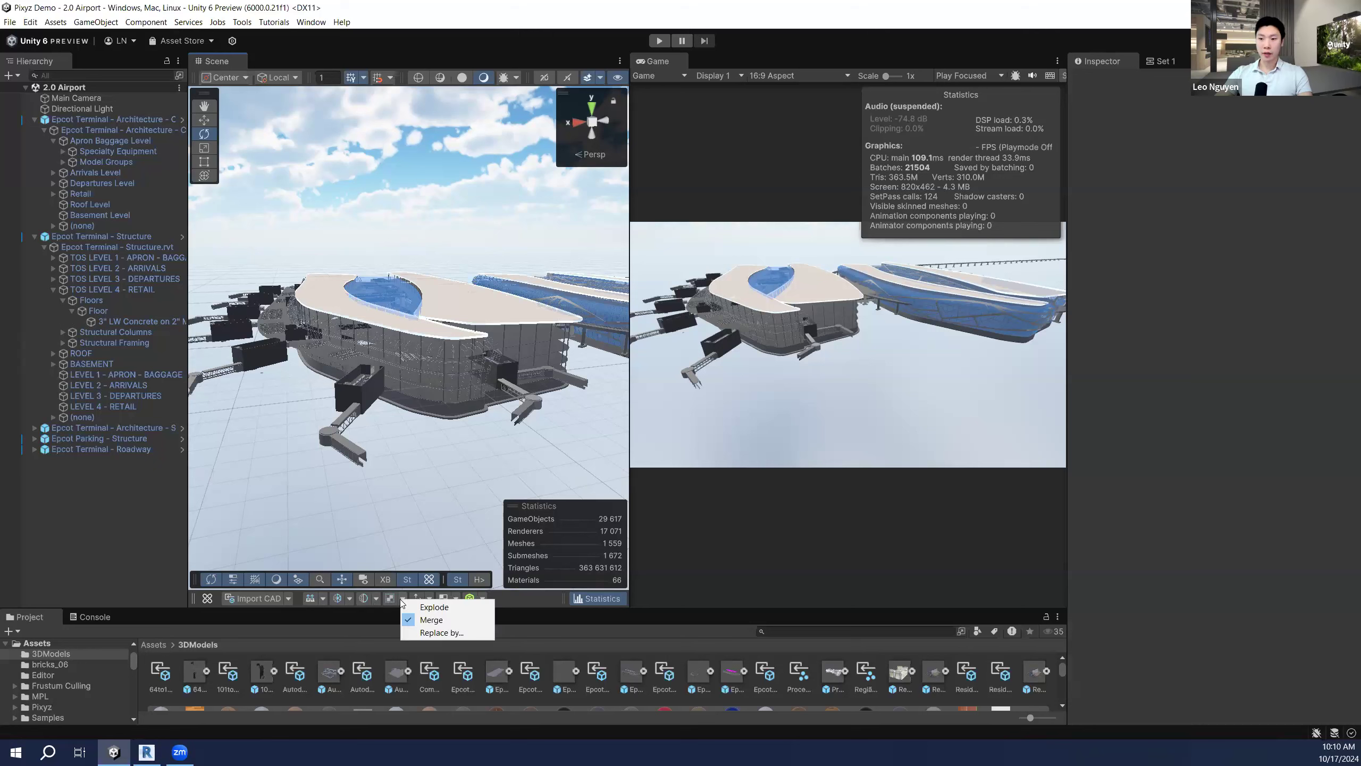
Step: Open the Pixyz Merge tool set to Merge all and select the Specialty Equipment group
{"action": "left_click", "coordinate": [431, 620]}
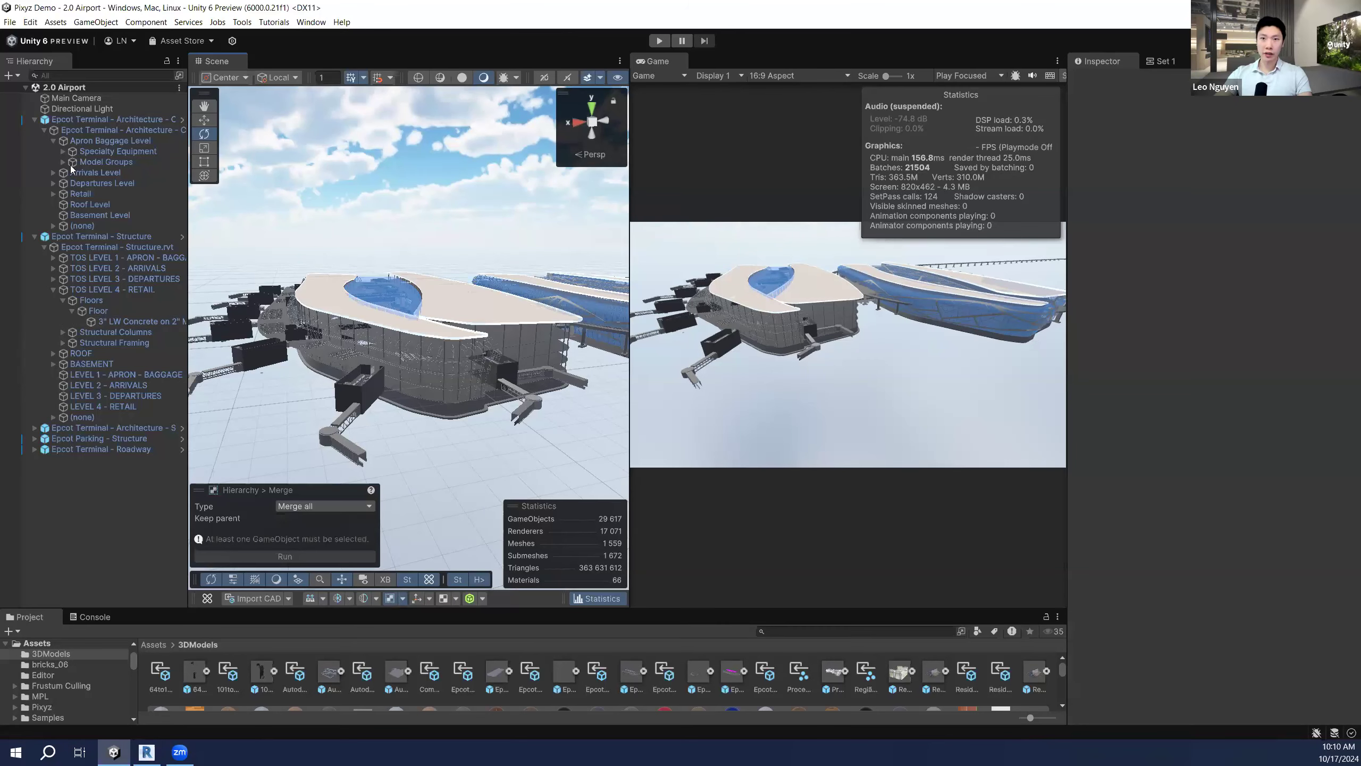
{"action": "left_click", "coordinate": [45, 130]}
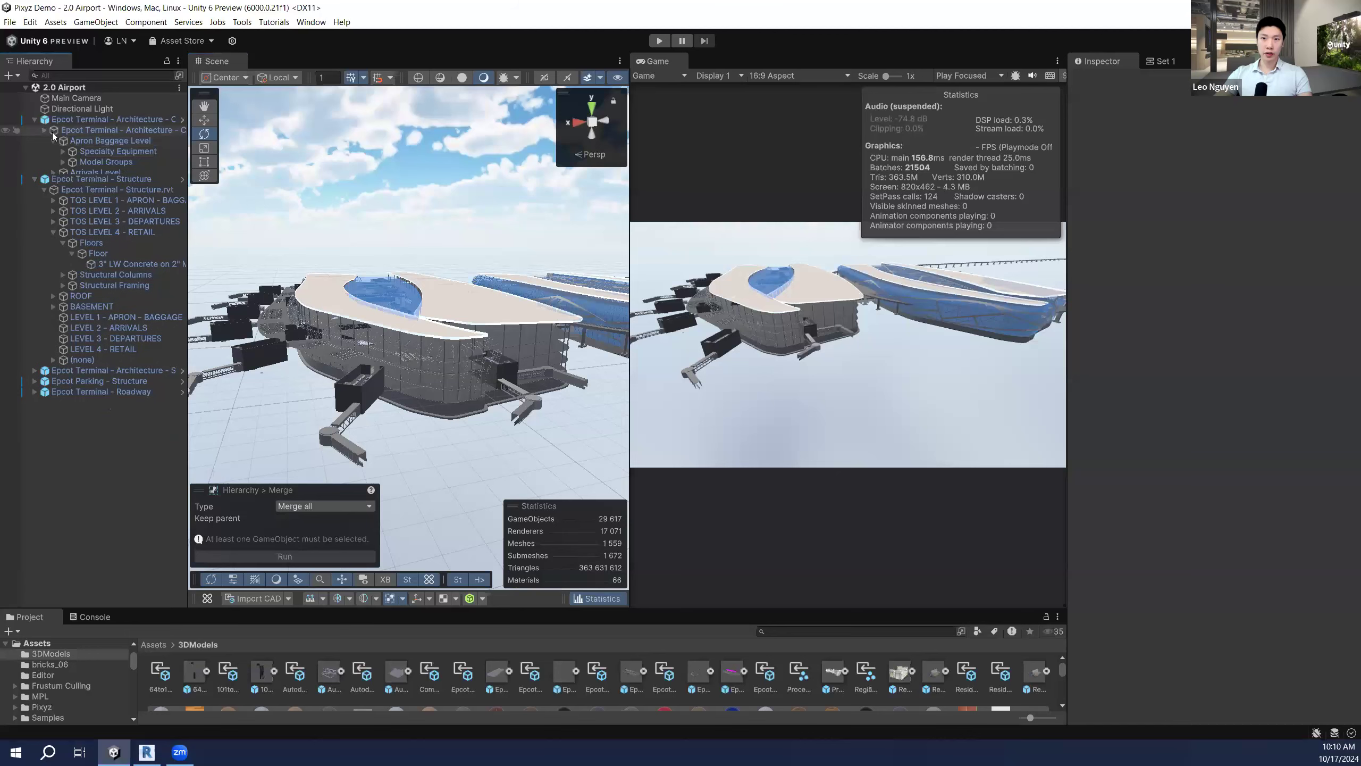
{"action": "left_click", "coordinate": [45, 131]}
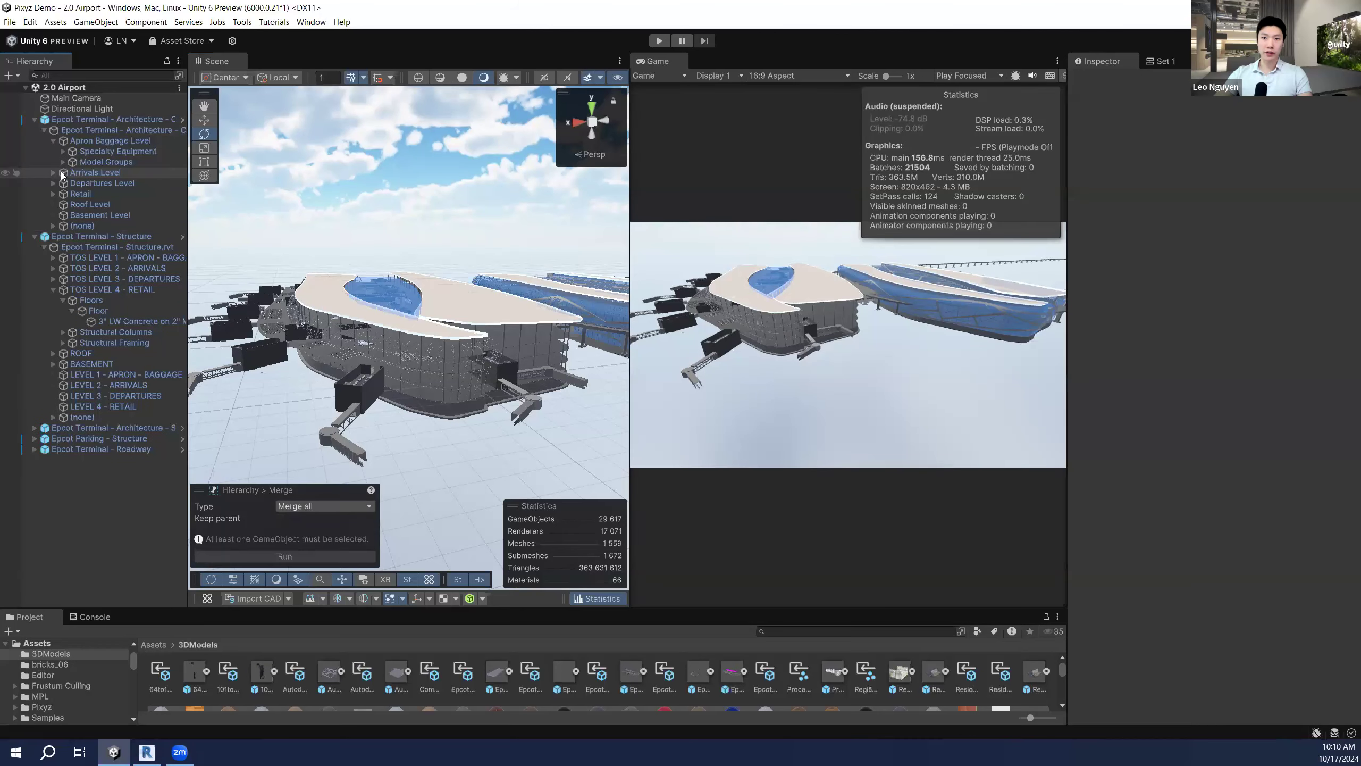
{"action": "left_click", "coordinate": [95, 152]}
Step: Frame the Specialty Equipment, then the whole Epcot Terminal - Architecture - Core model
{"action": "key", "text": "f"}
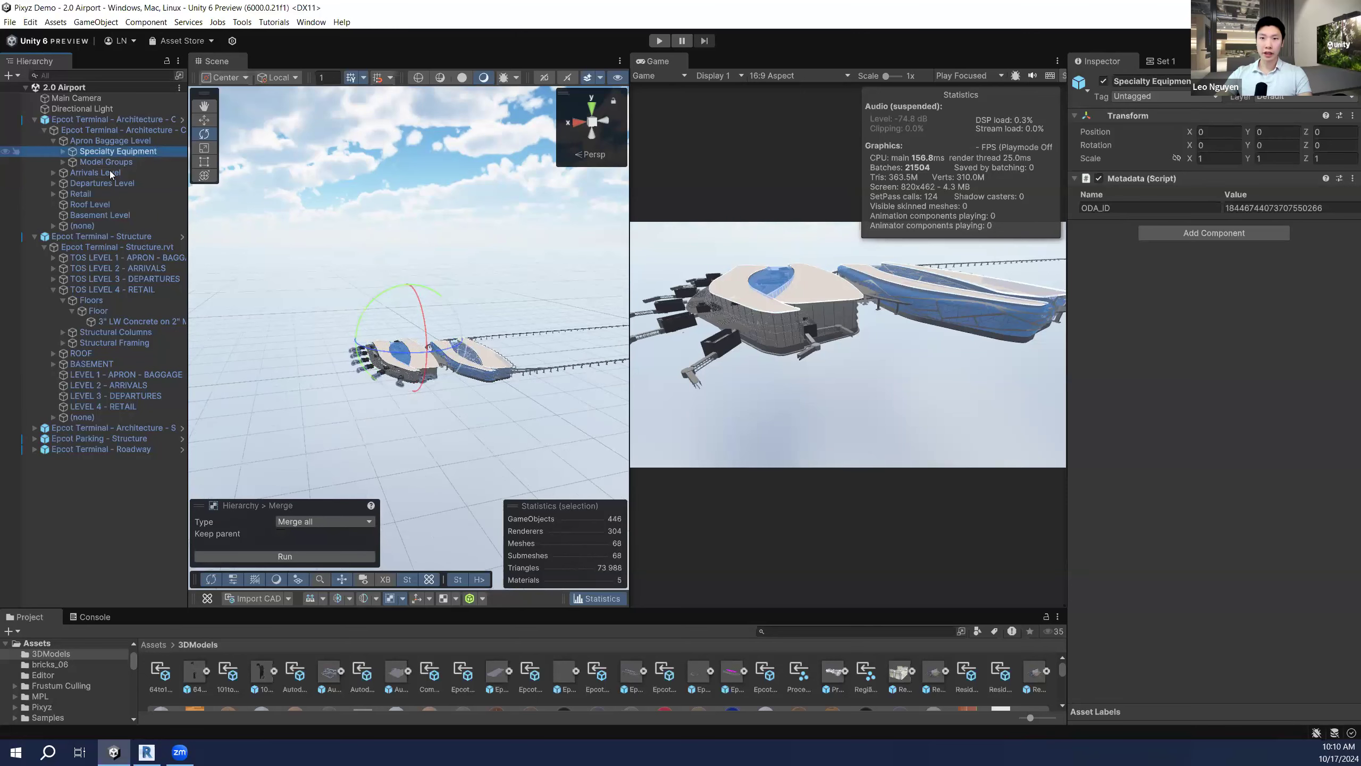
{"action": "left_click", "coordinate": [104, 161]}
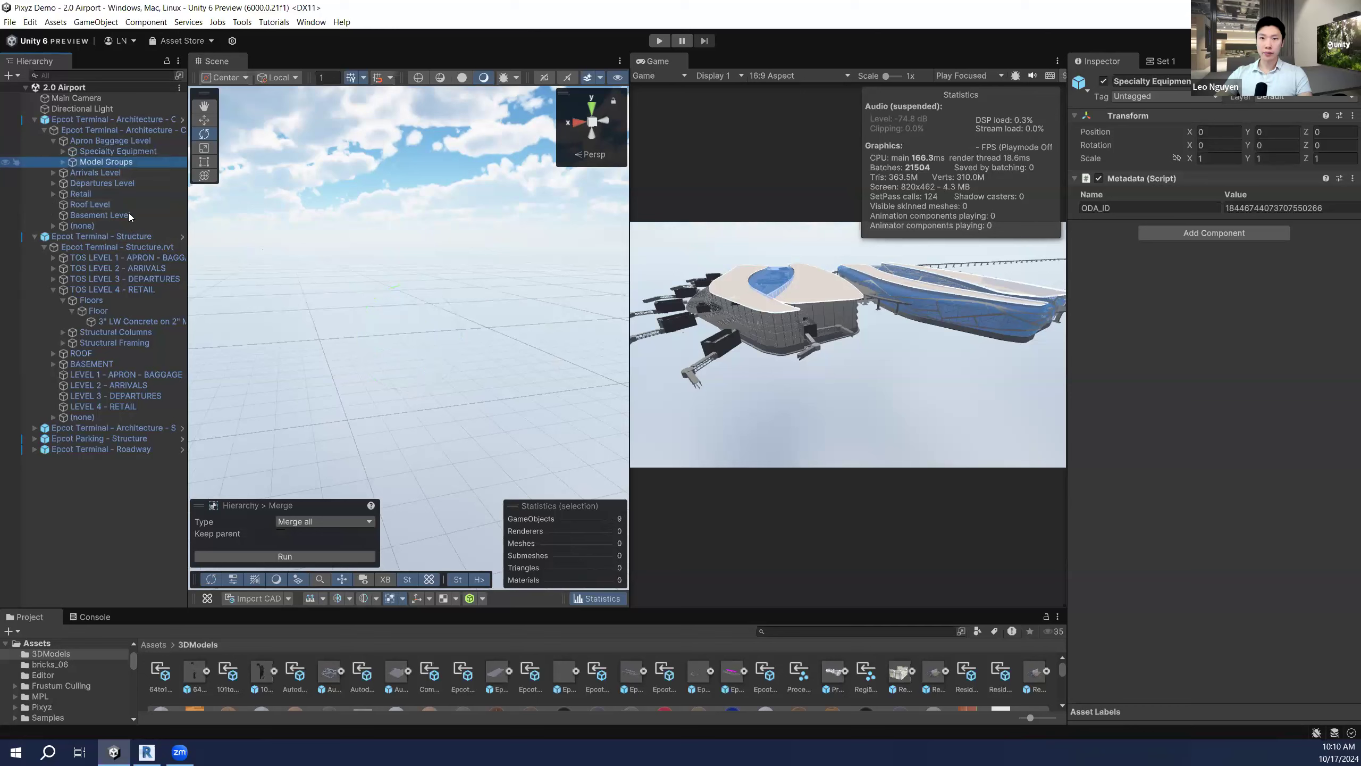
{"action": "right_click", "coordinate": [318, 299]}
{"action": "double_click", "coordinate": [105, 121]}
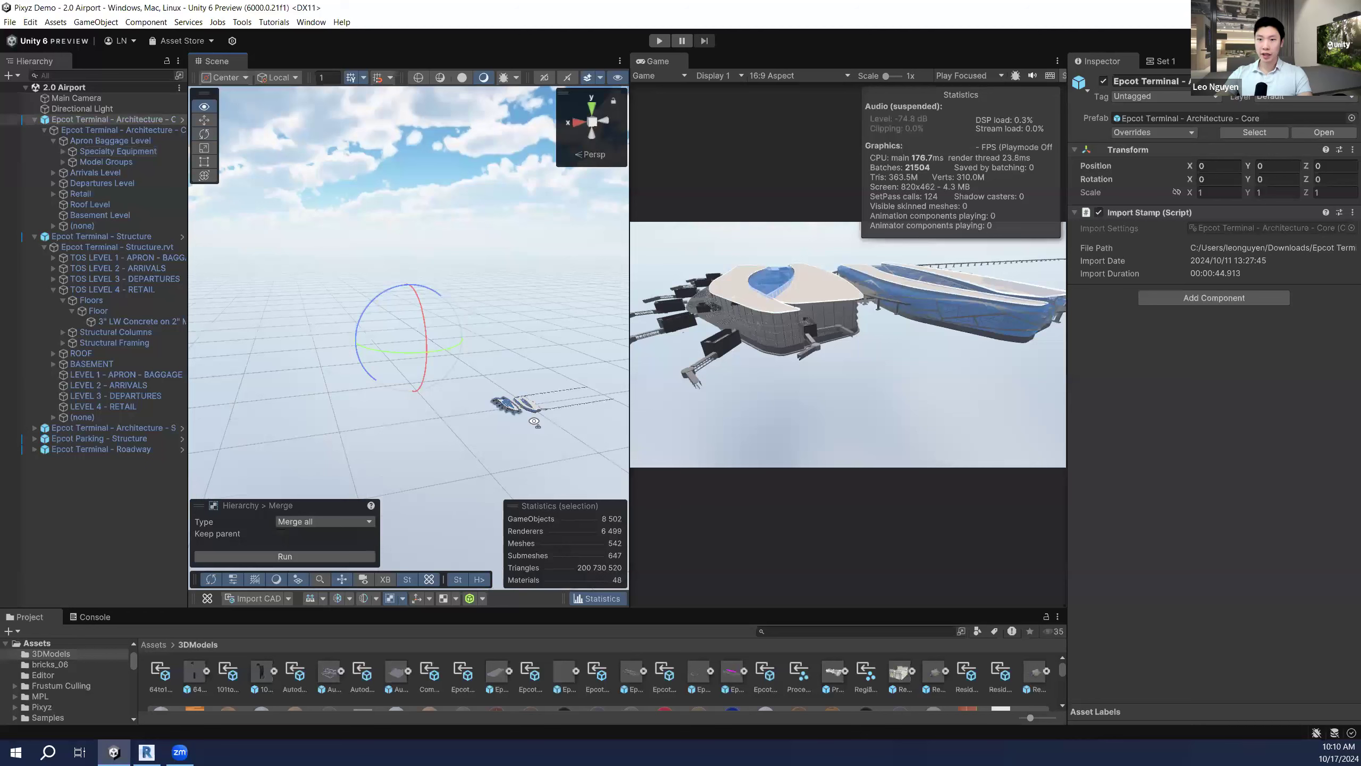
Step: Clear the selection and fly the camera back until the whole airport is in view
{"action": "left_click", "coordinate": [115, 492]}
{"action": "right_click_drag", "start_coordinate": [514, 424], "coordinate": [535, 445]}
{"action": "scroll", "coordinate": [525, 431], "scroll_direction": "up", "scroll_amount": 3}
{"action": "key", "text": "w"}
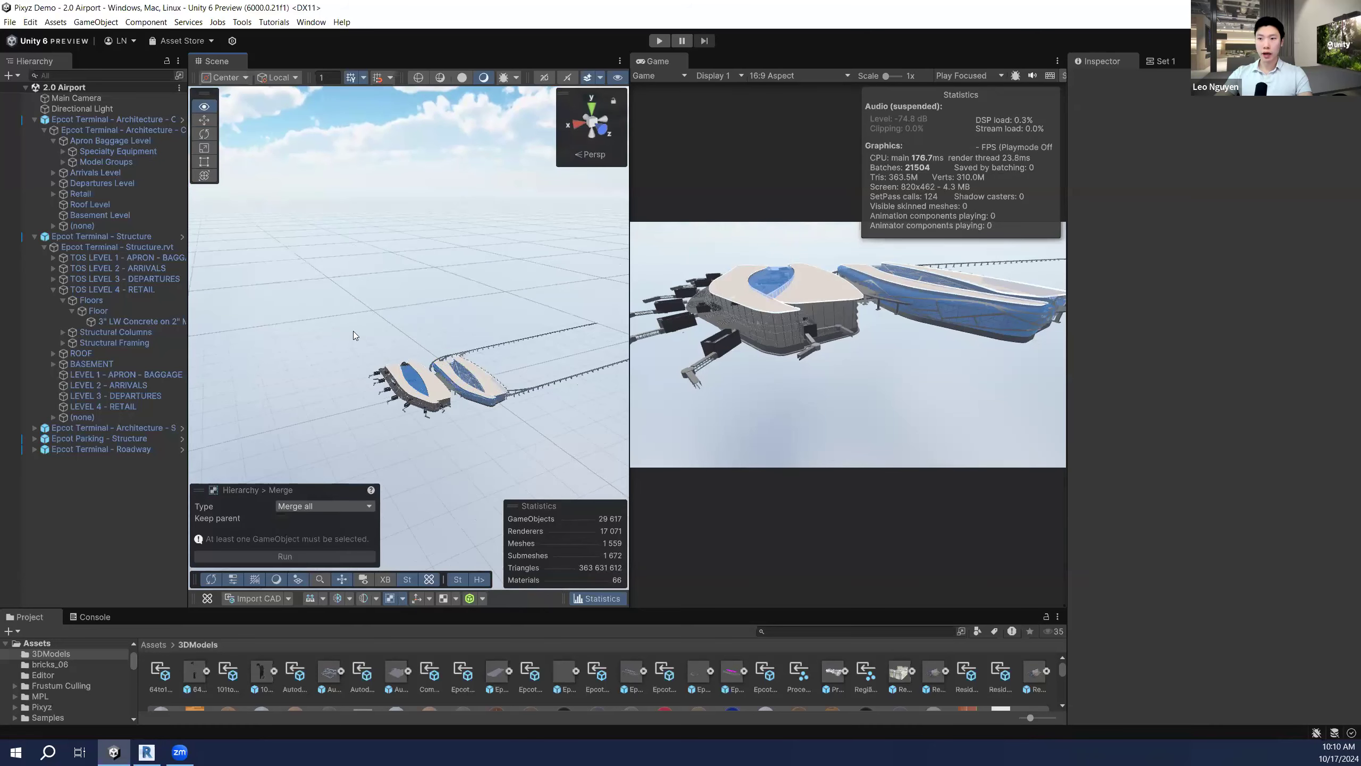
{"action": "scroll", "coordinate": [353, 332], "scroll_direction": "up", "scroll_amount": 4}
Step: Fly up to the terminal's glass facade and look across its interior
{"action": "right_click_drag", "start_coordinate": [353, 331], "coordinate": [599, 518]}
{"action": "key", "text": "w"}
{"action": "mouse_move", "coordinate": [451, 399]}
{"action": "right_mouse_down"}
{"action": "mouse_move", "coordinate": [475, 392]}
{"action": "mouse_move", "coordinate": [449, 377]}
{"action": "right_mouse_up"}
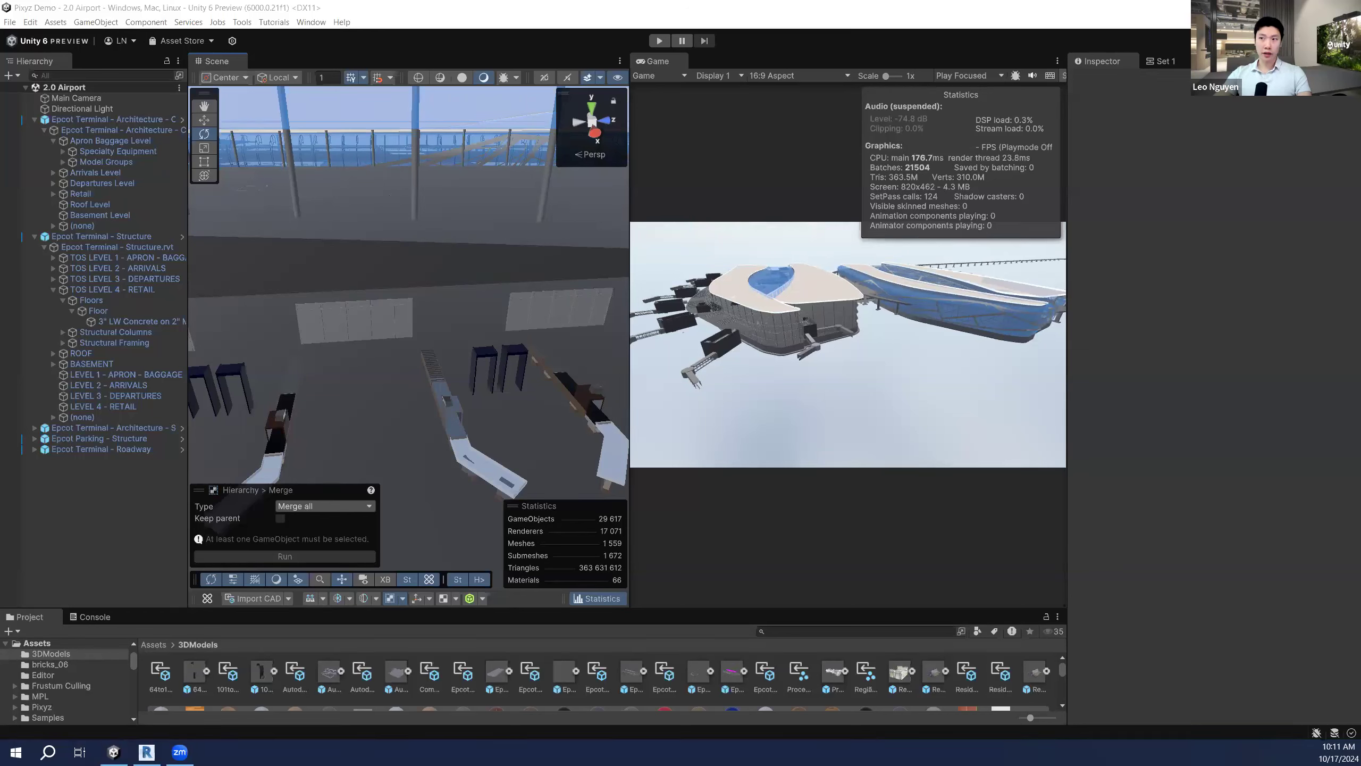
{"action": "right_click_drag", "start_coordinate": [433, 339], "coordinate": [321, 344]}
{"action": "key", "text": "s"}
Step: Fly through the glass to view the interior conveyors and partitions, briefly checking the Pixyz hierarchy dropdown
{"action": "key", "text": "w"}
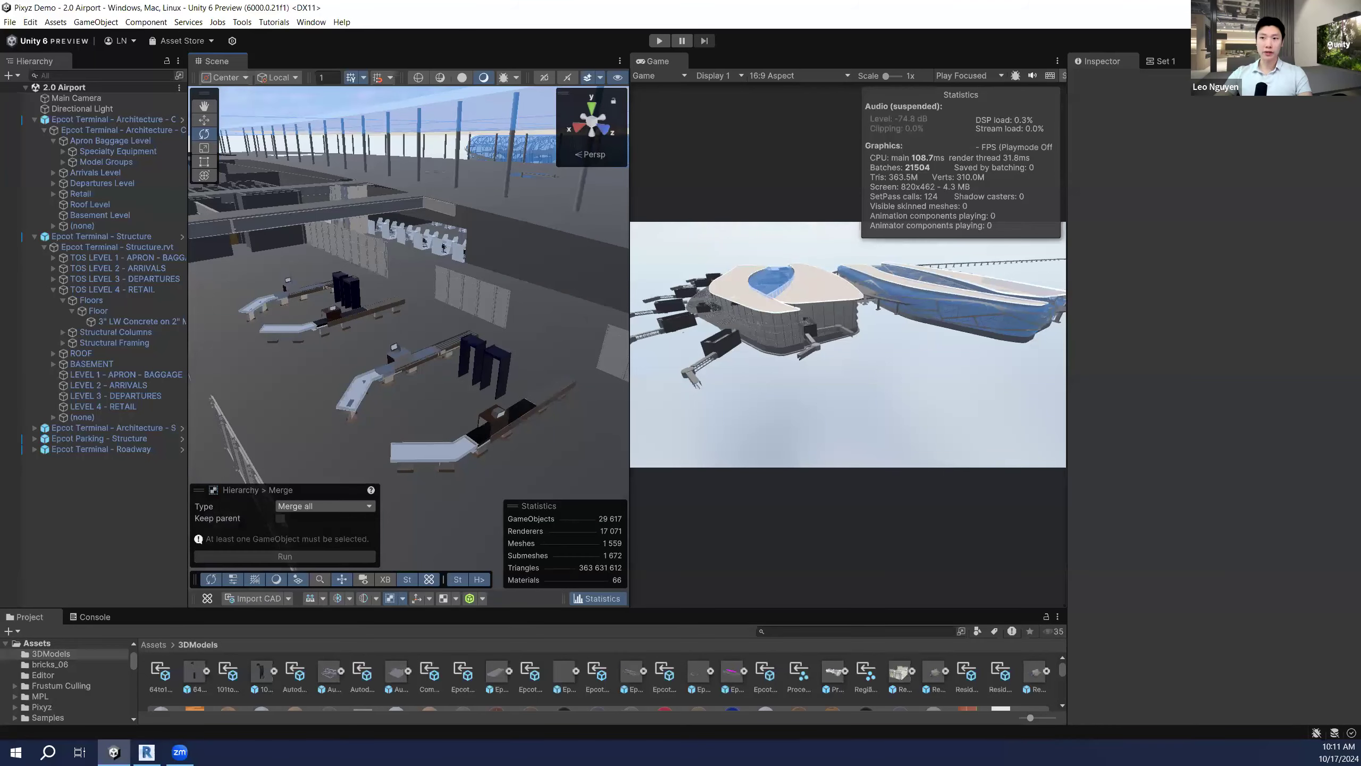
{"action": "right_click_drag", "start_coordinate": [426, 293], "coordinate": [443, 288]}
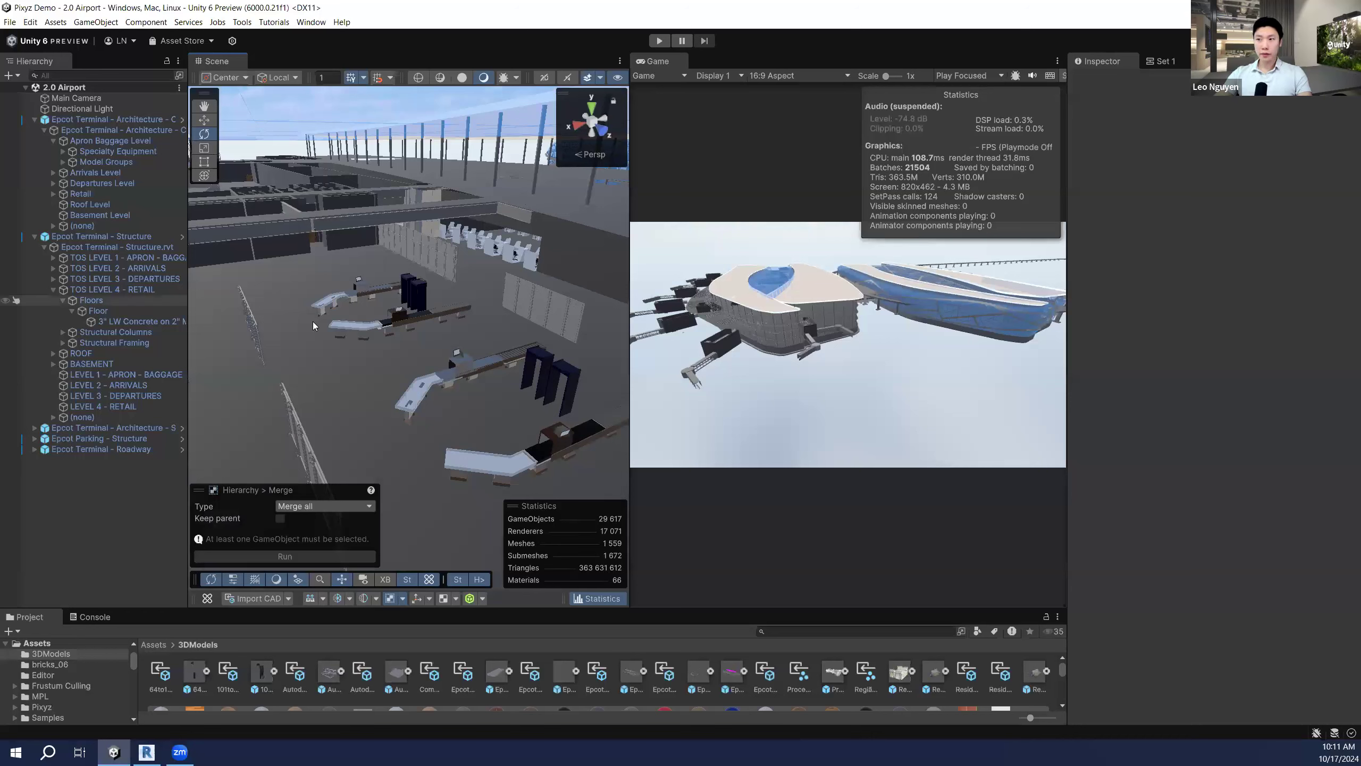
{"action": "left_click", "coordinate": [403, 598]}
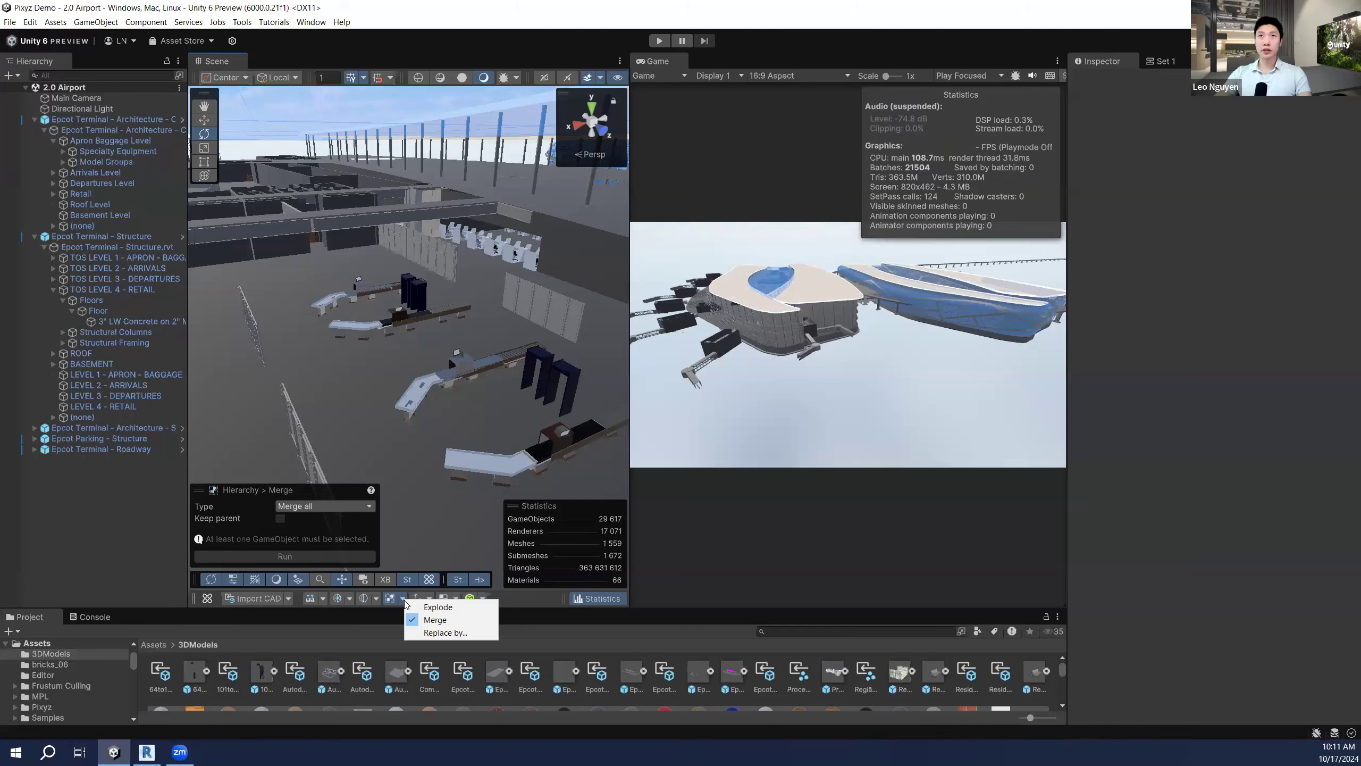
{"action": "right_click_drag", "start_coordinate": [345, 342], "coordinate": [428, 352]}
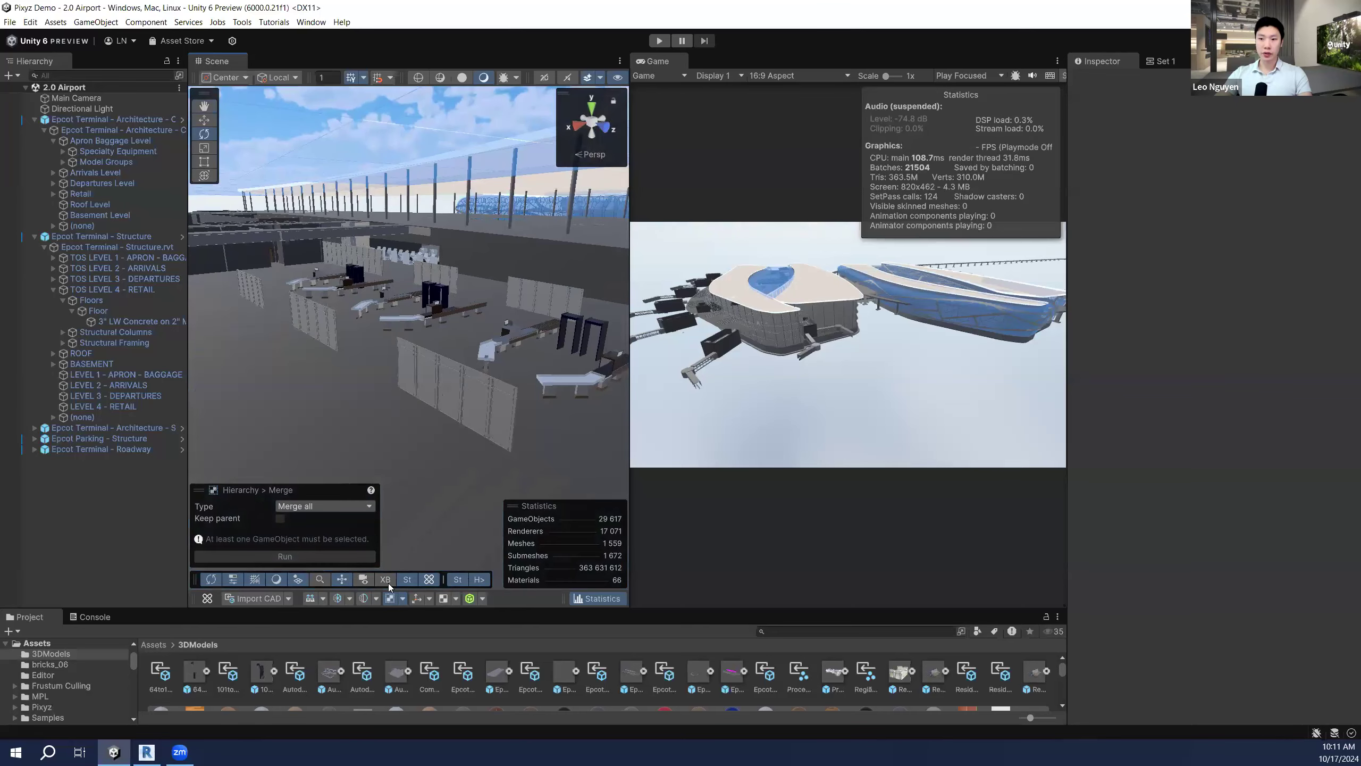
Step: Select a single 126" Length baggage X-ray unit in the Scene view and open the Pixyz hierarchy dropdown
{"action": "left_click", "coordinate": [509, 337]}
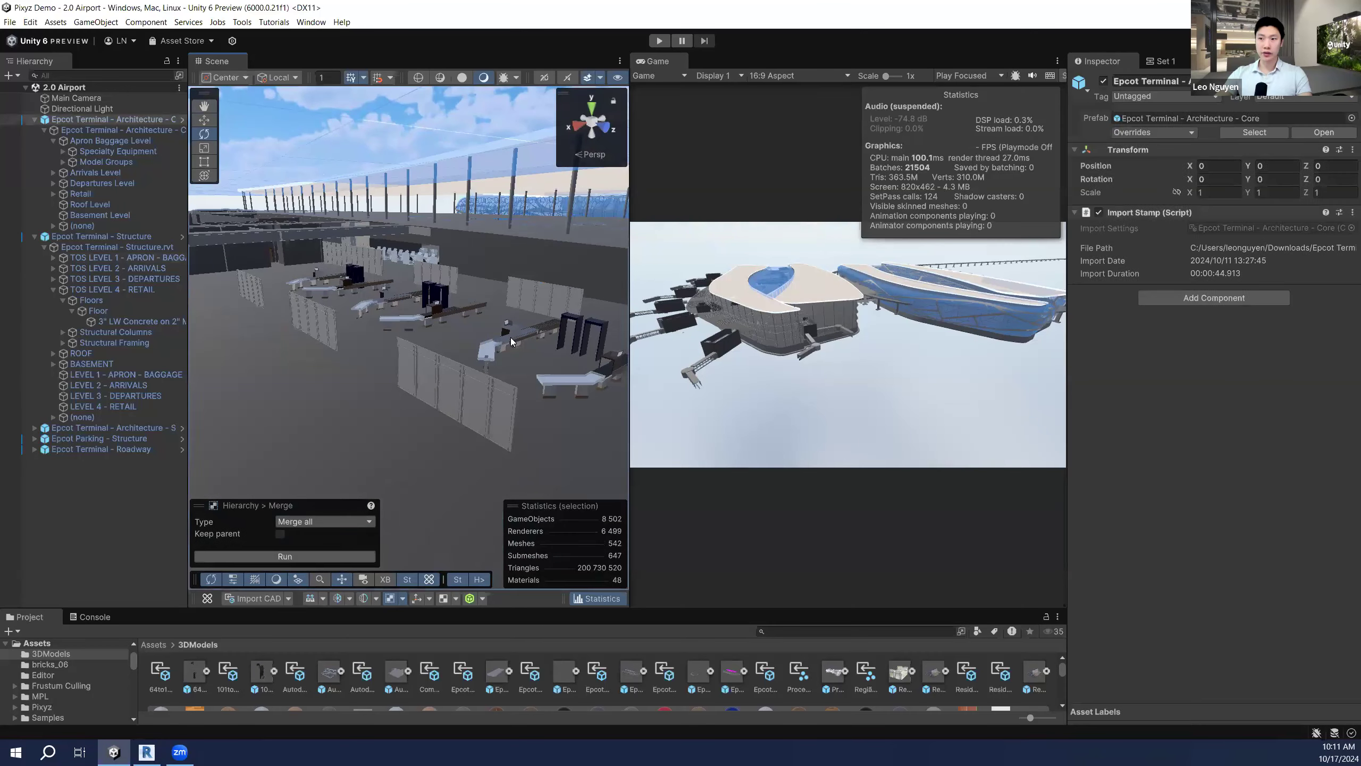
{"action": "left_click", "coordinate": [509, 337]}
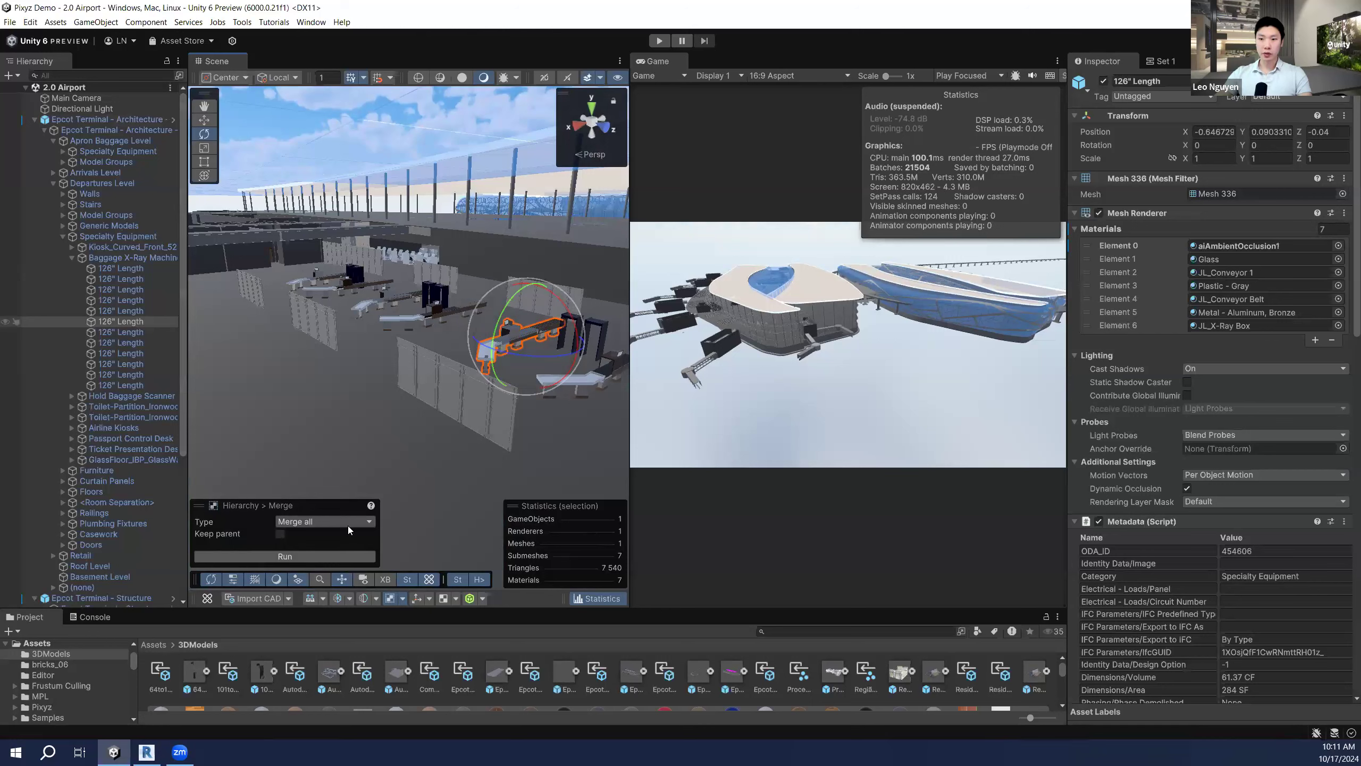
{"action": "left_click", "coordinate": [403, 598]}
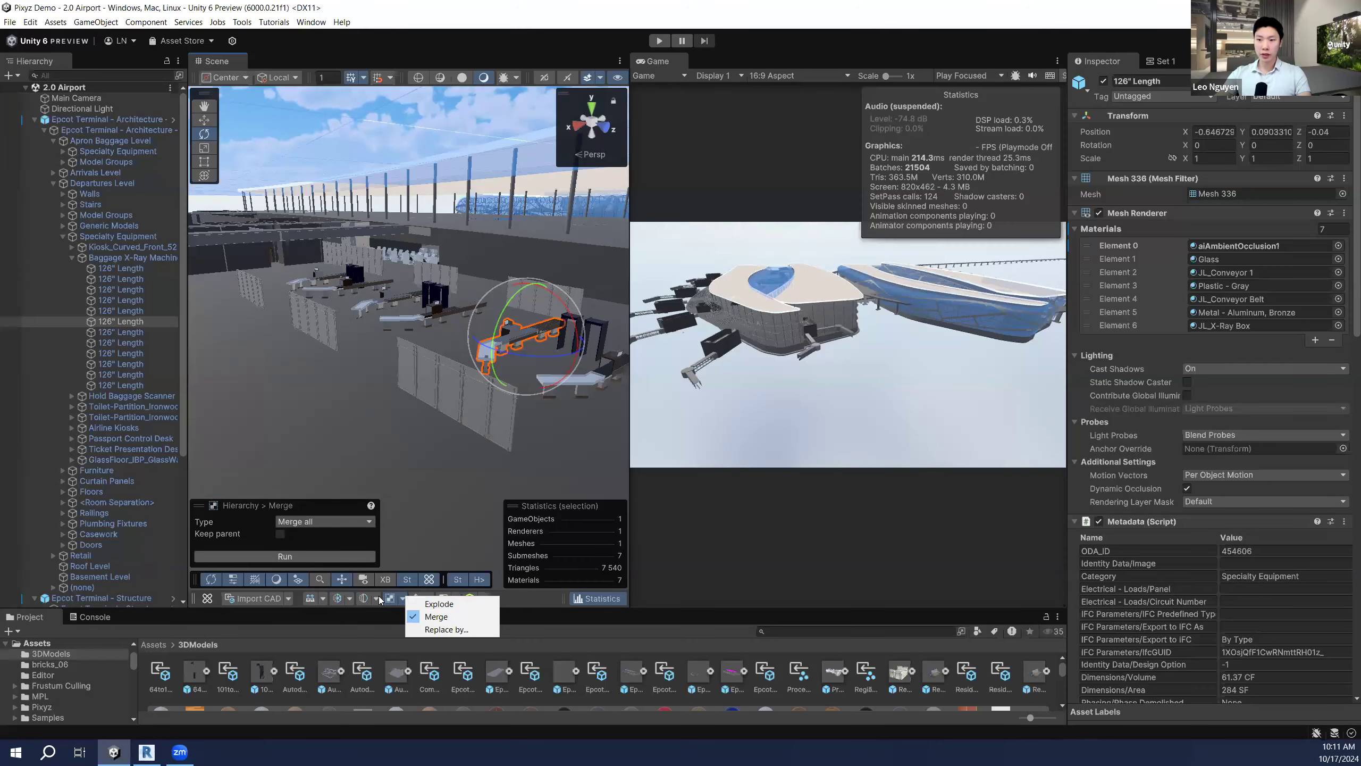
Step: From Assets > Pixyz, open the 1.0 Empty scene and then the 1.0 Hospital scene
{"action": "left_click", "coordinate": [154, 644]}
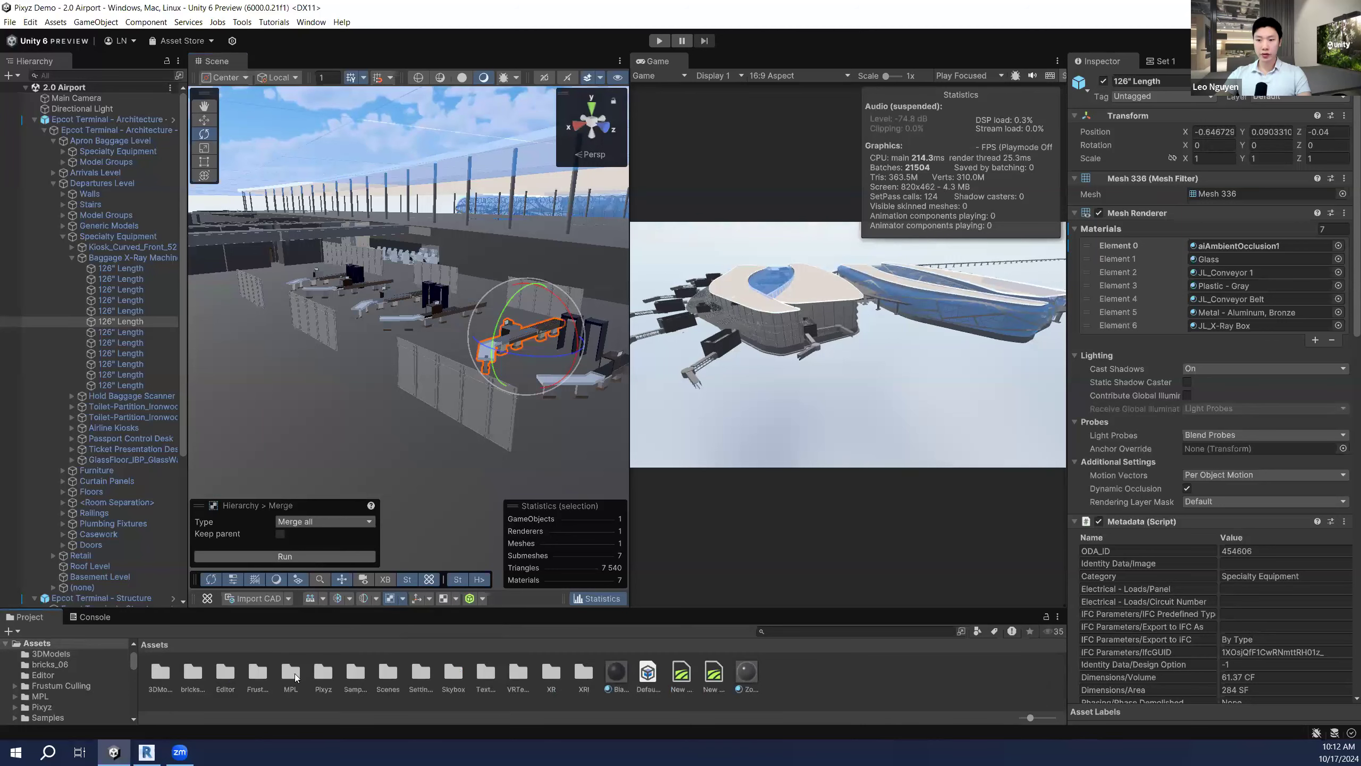
{"action": "double_click", "coordinate": [316, 670]}
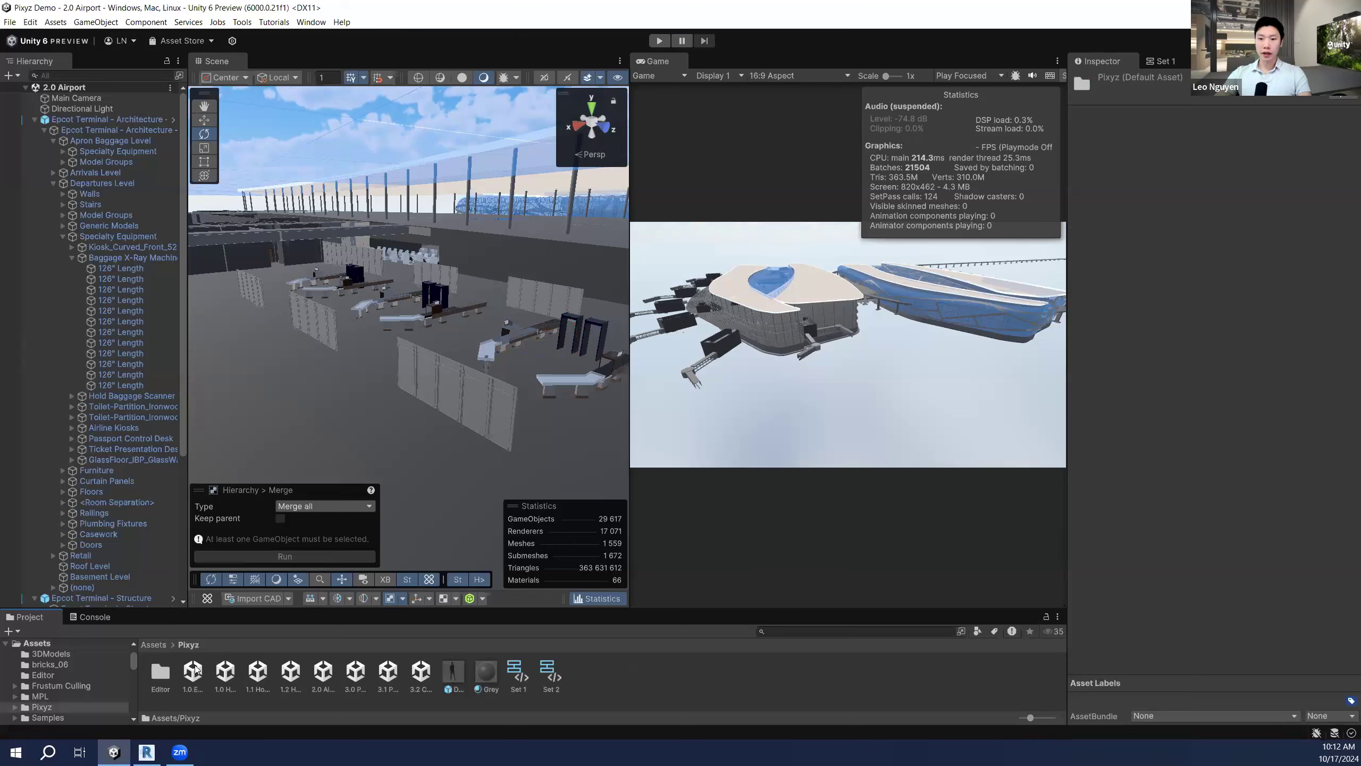
{"action": "double_click", "coordinate": [193, 671]}
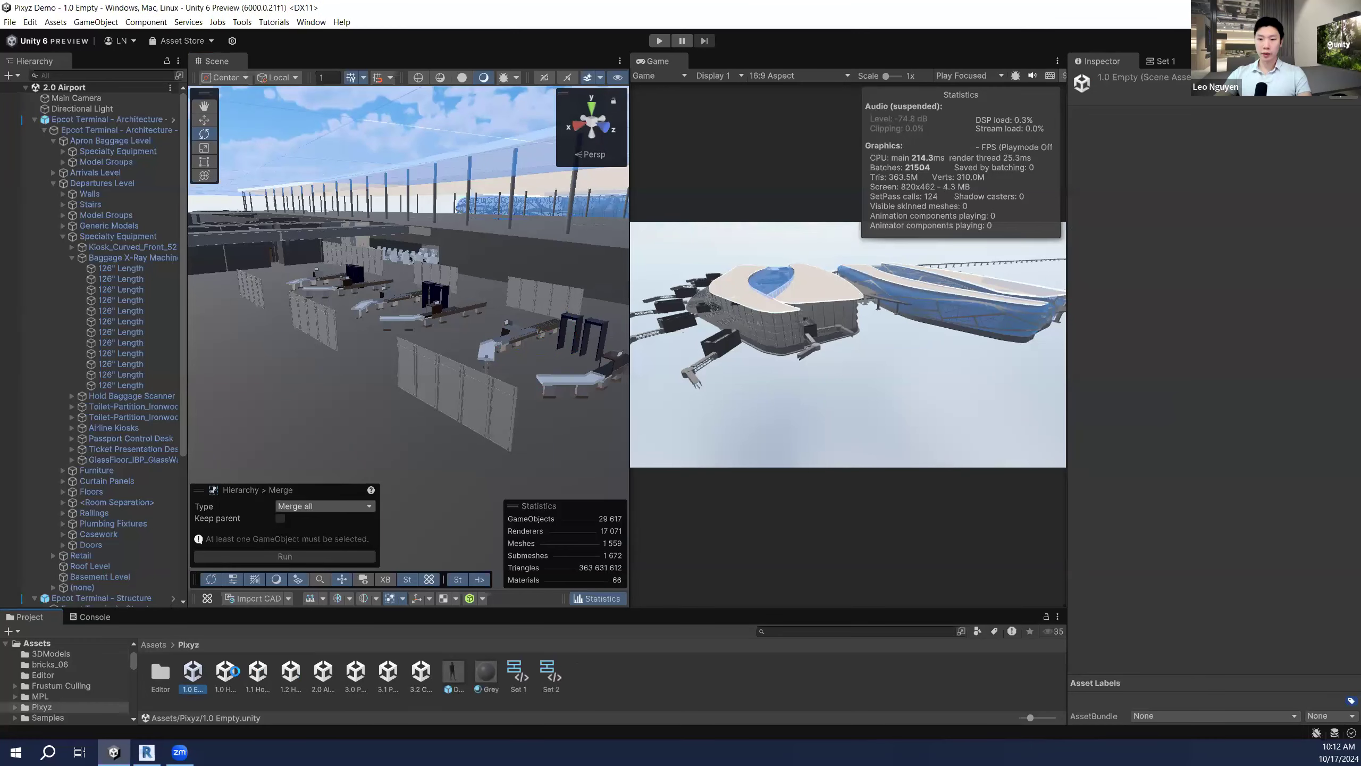
{"action": "double_click", "coordinate": [227, 673]}
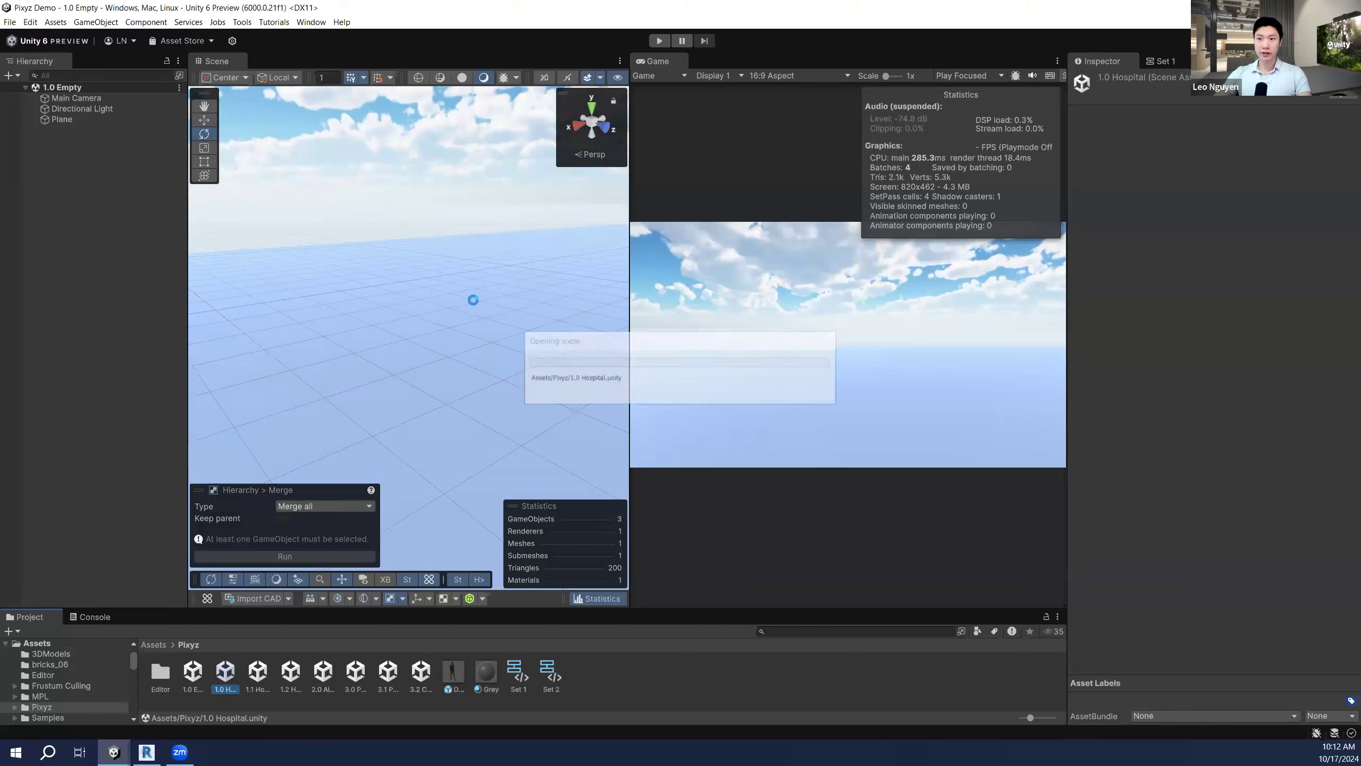
Step: Fly the Scene view toward the hospital building and bring up the Scene panel options
{"action": "mouse_move", "coordinate": [513, 280]}
{"action": "left_mouse_down", "text": "alt"}
{"action": "mouse_move", "coordinate": [528, 279]}
{"action": "mouse_move", "coordinate": [517, 276]}
{"action": "left_mouse_up", "text": "alt"}
{"action": "key", "text": "w"}
{"action": "right_click_drag", "start_coordinate": [517, 276], "coordinate": [299, 268]}
{"action": "key", "text": "e"}
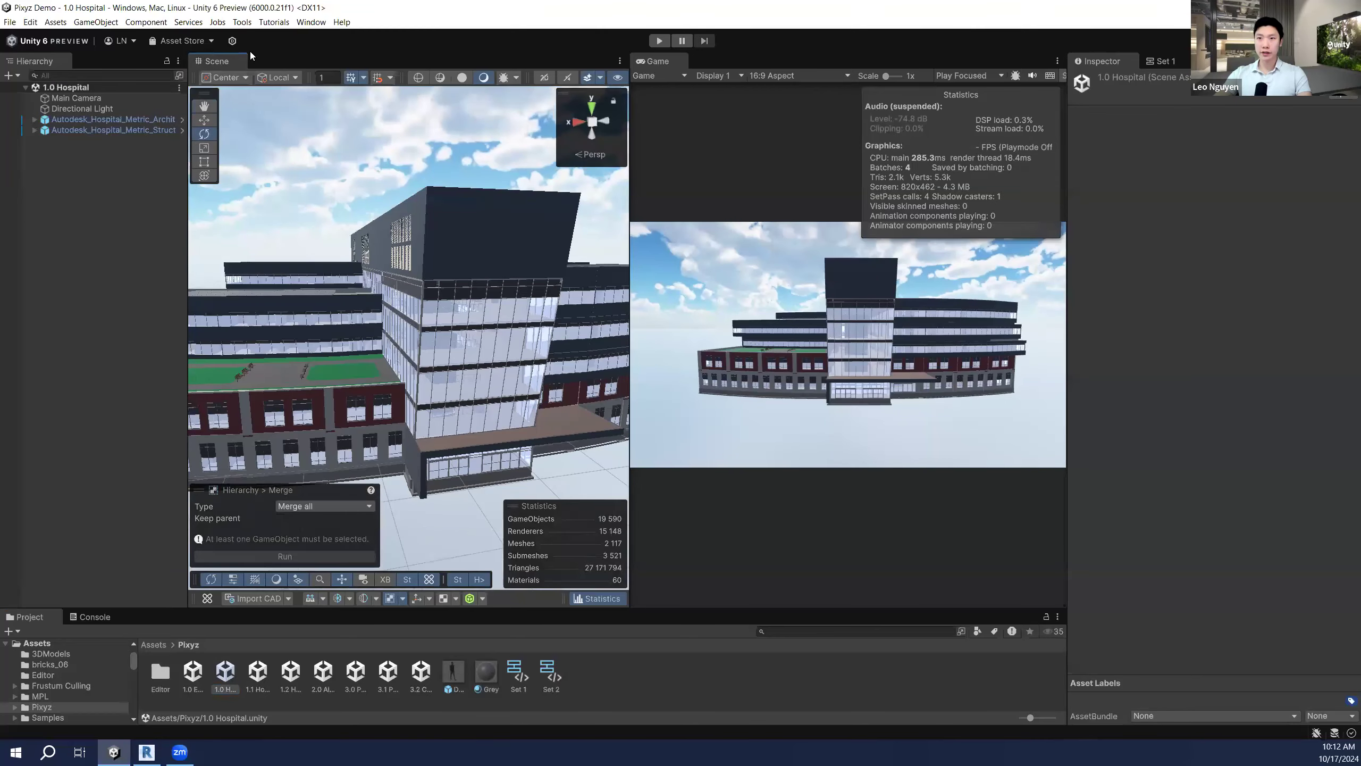
{"action": "right_click", "coordinate": [213, 66]}
Step: Maximize the Scene view, fly through the glass facade and orbit the hospital, then restore the layout
{"action": "left_click", "coordinate": [231, 82]}
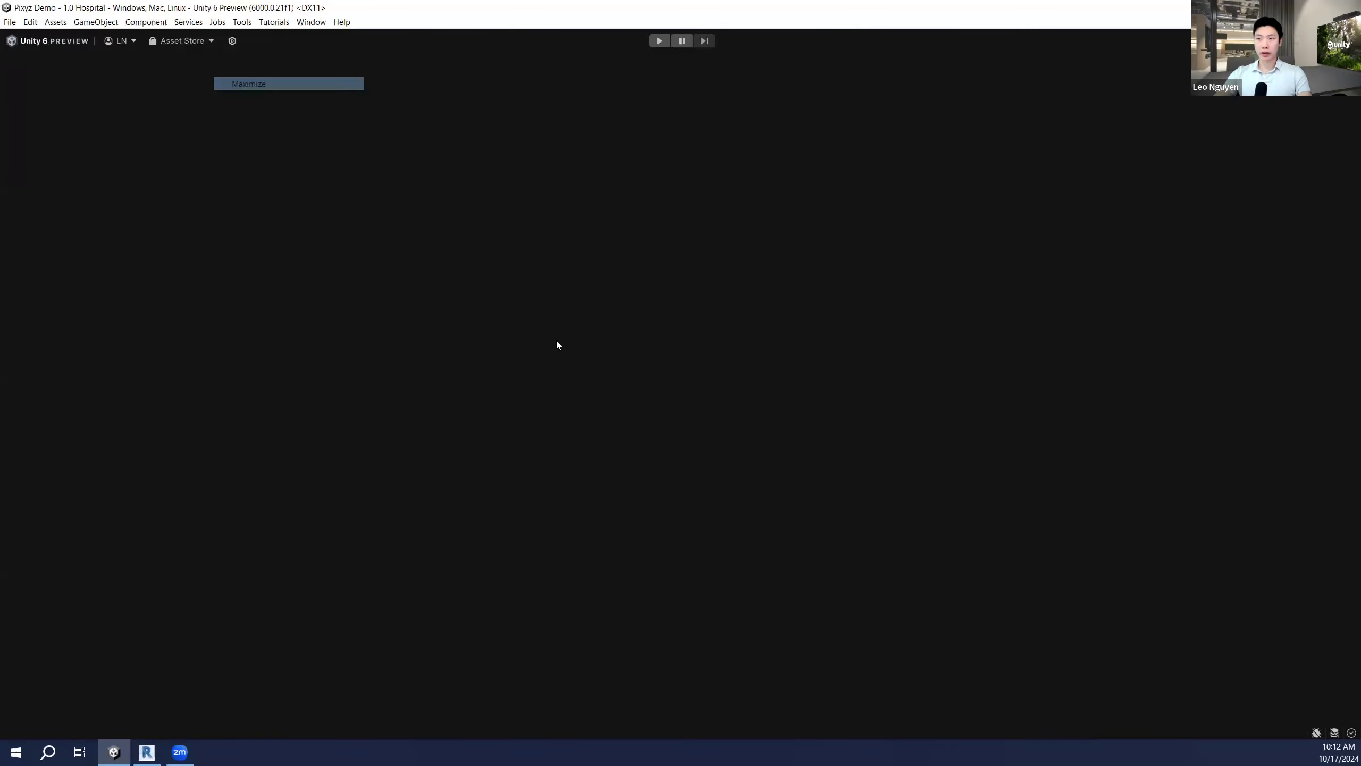
{"action": "right_click_drag", "start_coordinate": [627, 364], "coordinate": [462, 372]}
{"action": "key", "text": "w"}
{"action": "right_click_drag", "start_coordinate": [813, 410], "coordinate": [735, 401]}
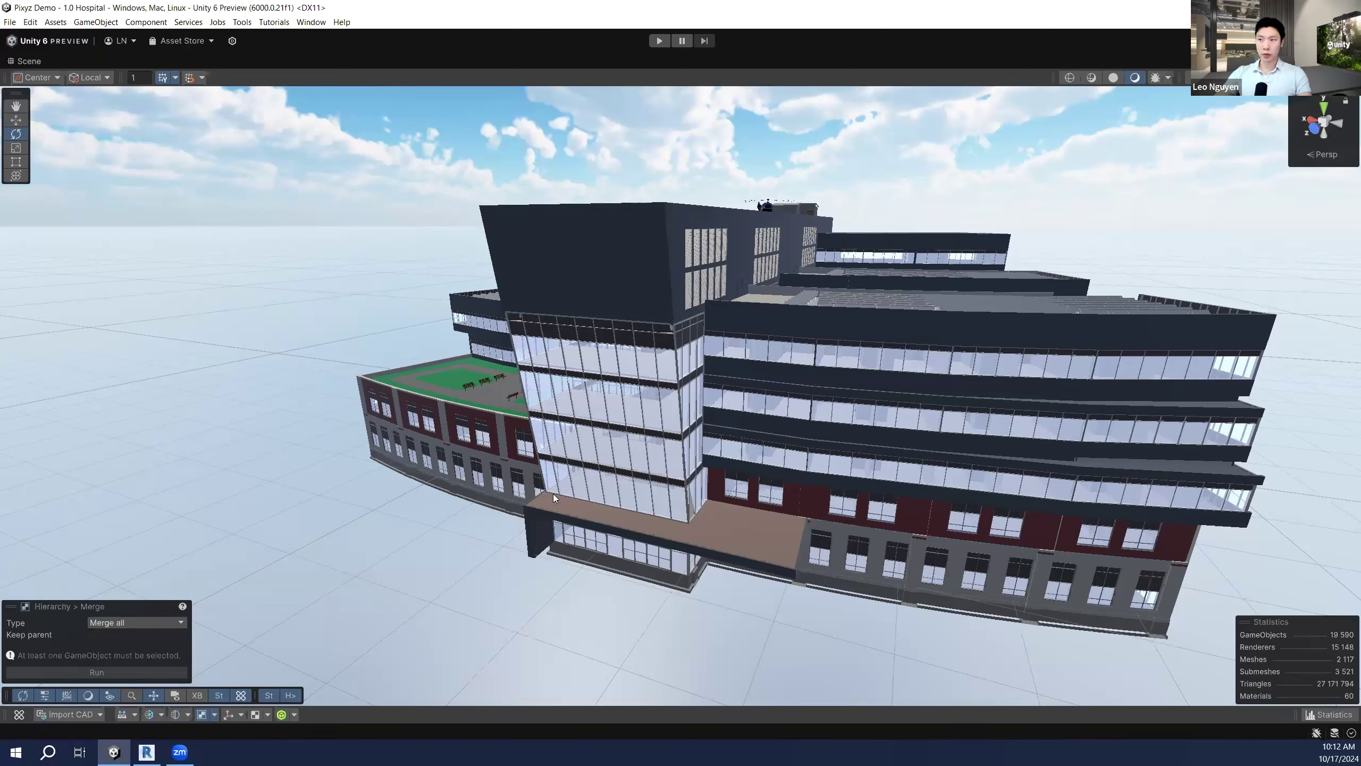
{"action": "left_click_drag", "start_coordinate": [553, 494], "coordinate": [462, 529], "text": "alt"}
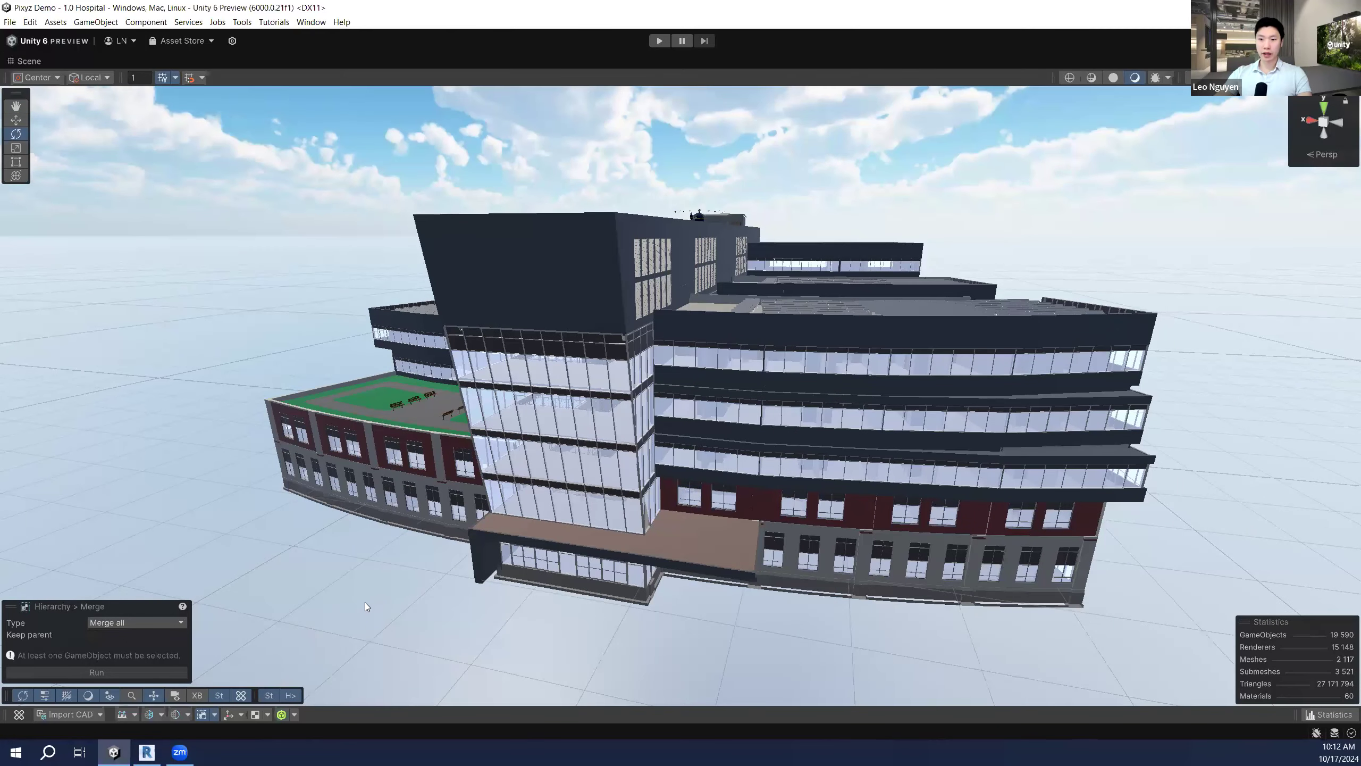
{"action": "right_click_drag", "start_coordinate": [126, 136], "coordinate": [136, 132]}
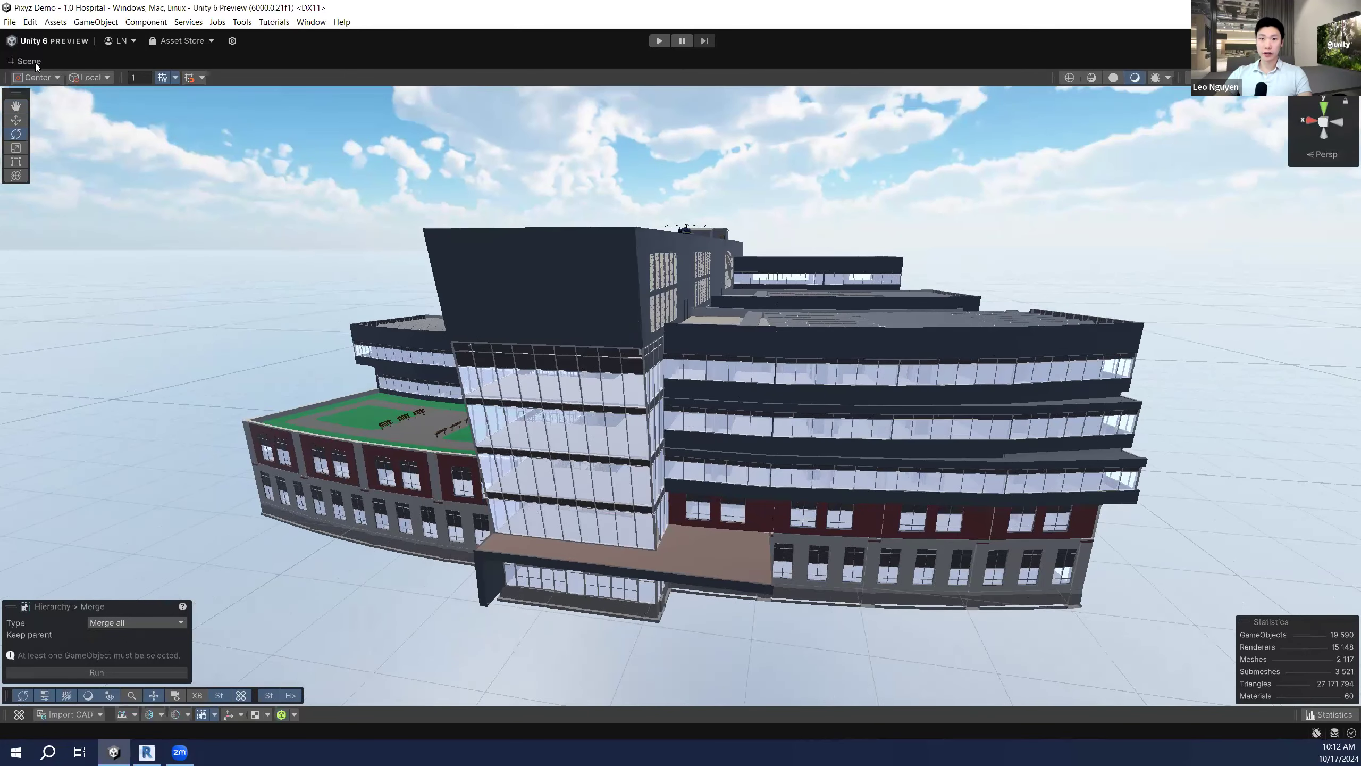
{"action": "double_click", "coordinate": [38, 57]}
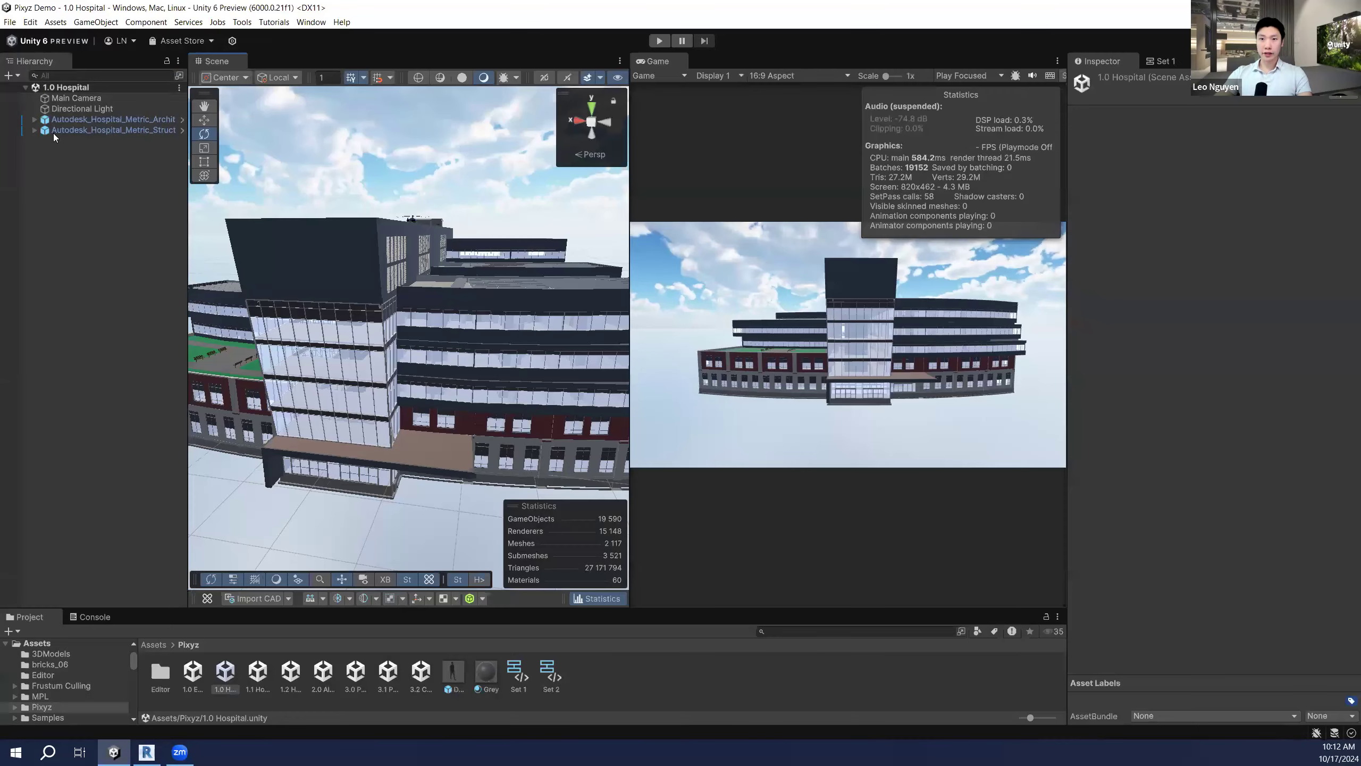
Step: Expand the Architectural hospital model in the Hierarchy and select the Level 1 group
{"action": "left_click", "coordinate": [34, 119]}
{"action": "left_click", "coordinate": [45, 129]}
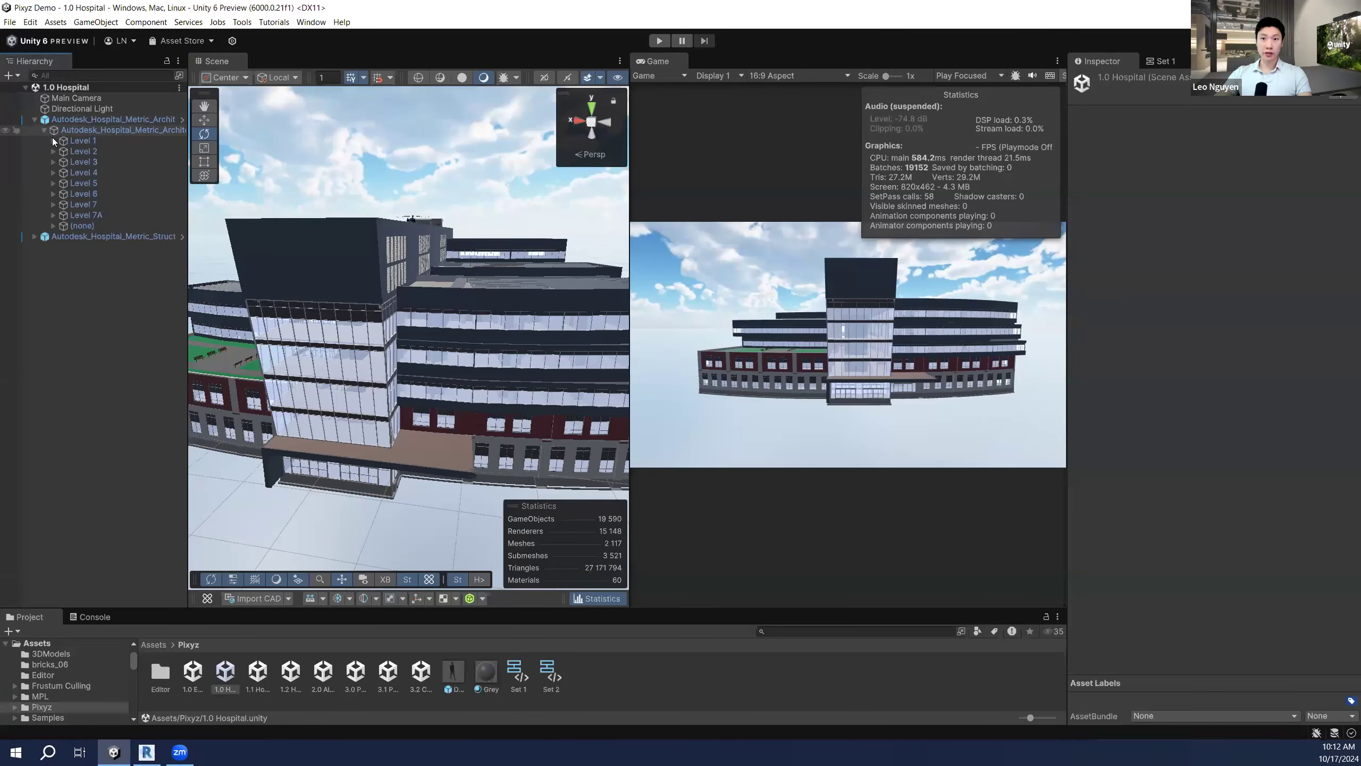
{"action": "left_click", "coordinate": [73, 141]}
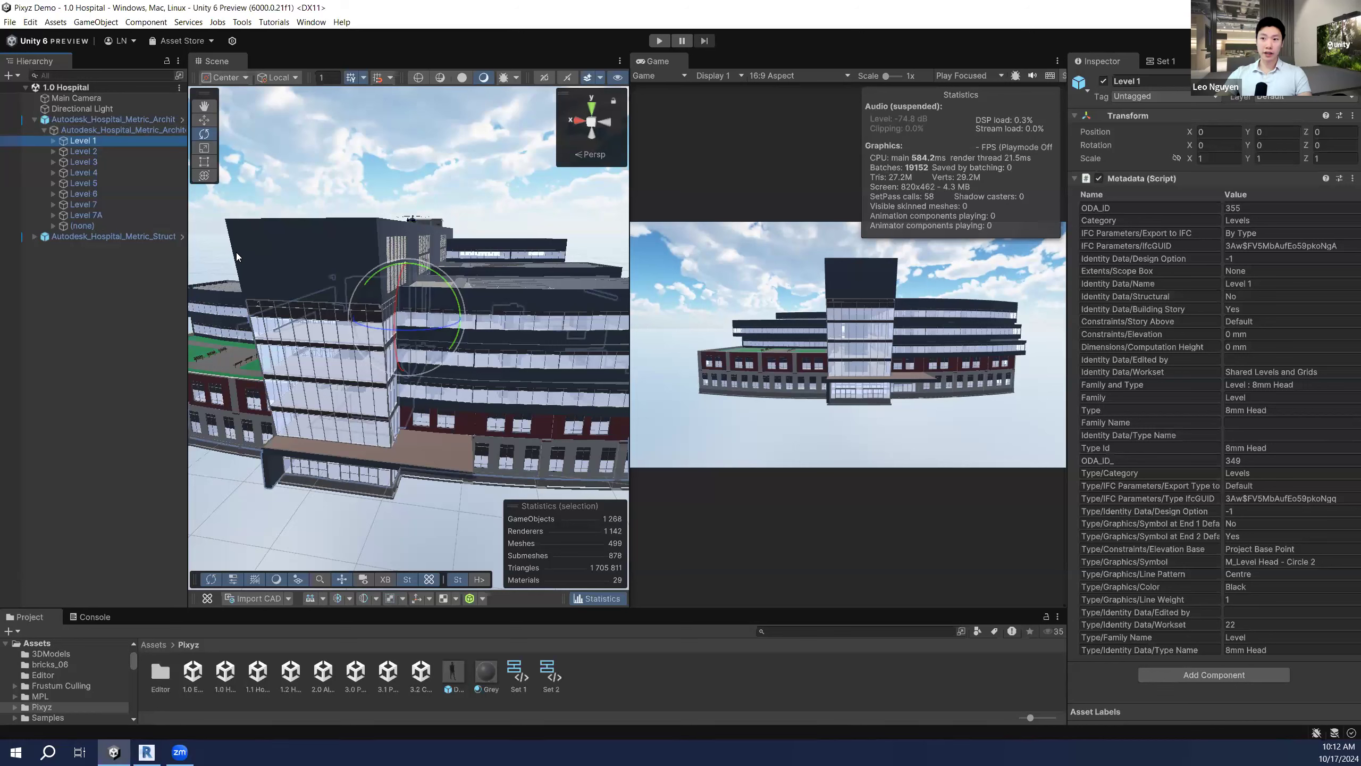
{"action": "left_click", "coordinate": [83, 151]}
{"action": "left_click", "coordinate": [92, 141]}
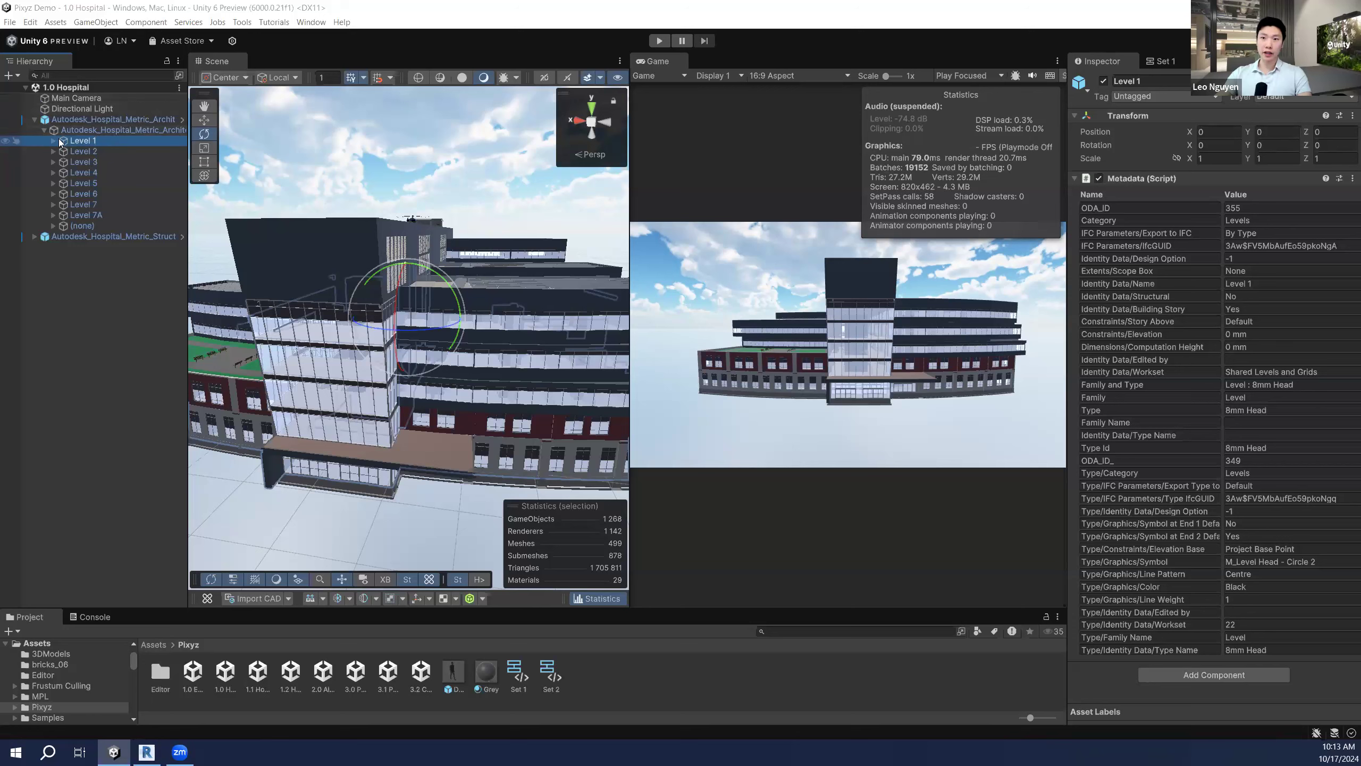
Step: Run the Pixyz Merge tool (Merge all) on Level 1 to make one mesh
{"action": "left_click", "coordinate": [404, 597]}
{"action": "left_click", "coordinate": [430, 617]}
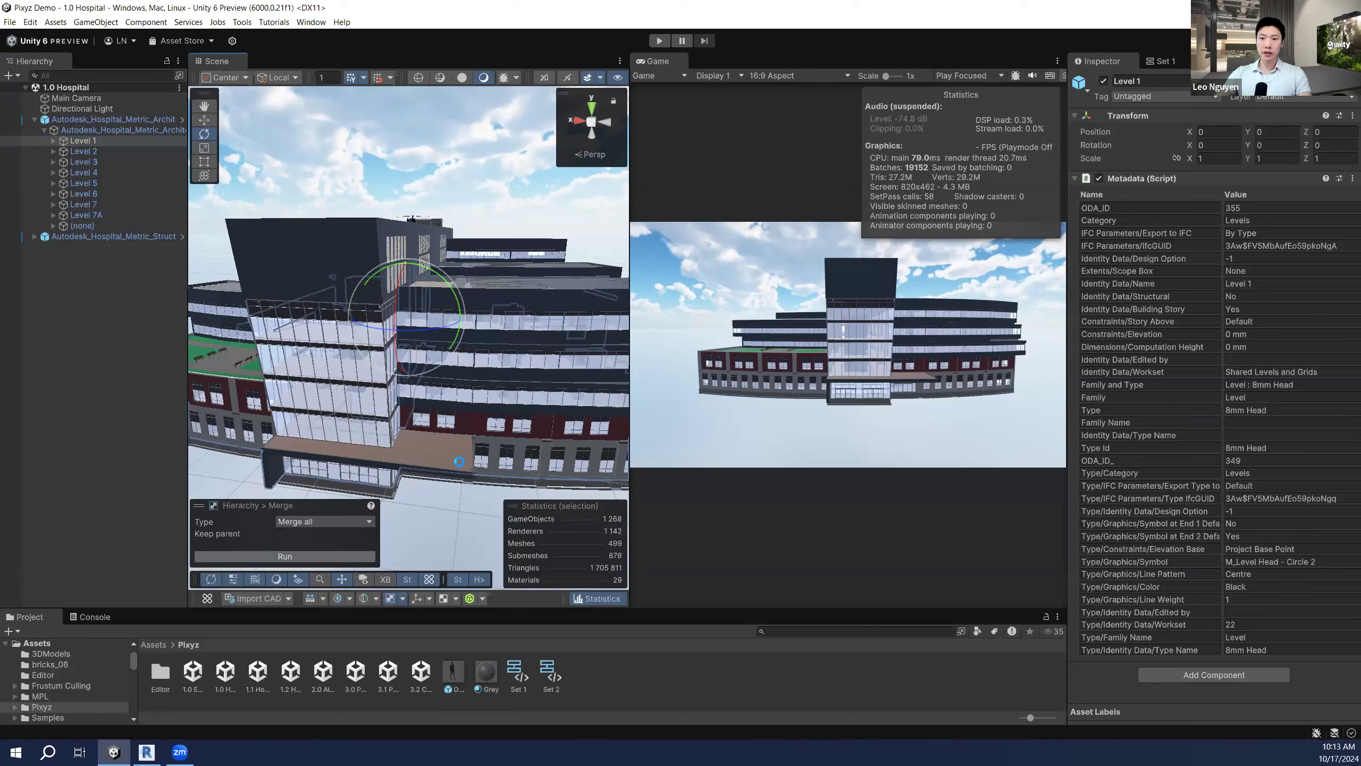
{"action": "left_click", "coordinate": [316, 555]}
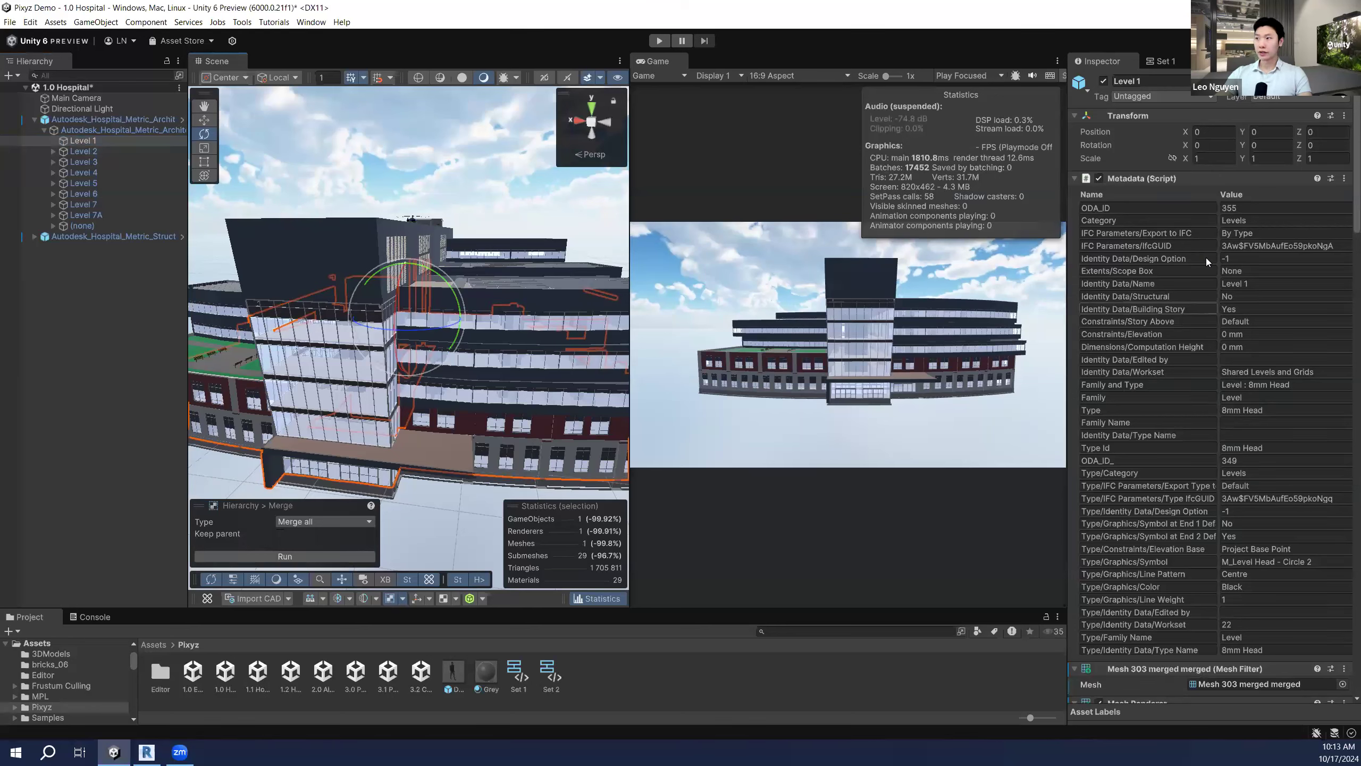
Step: Run Merge on Level 2, then deselect to see 16 899 GameObjects and 1 336 meshes
{"action": "scroll", "coordinate": [1208, 258], "scroll_direction": "down", "scroll_amount": 3}
{"action": "scroll", "coordinate": [1208, 257], "scroll_direction": "down", "scroll_amount": 5}
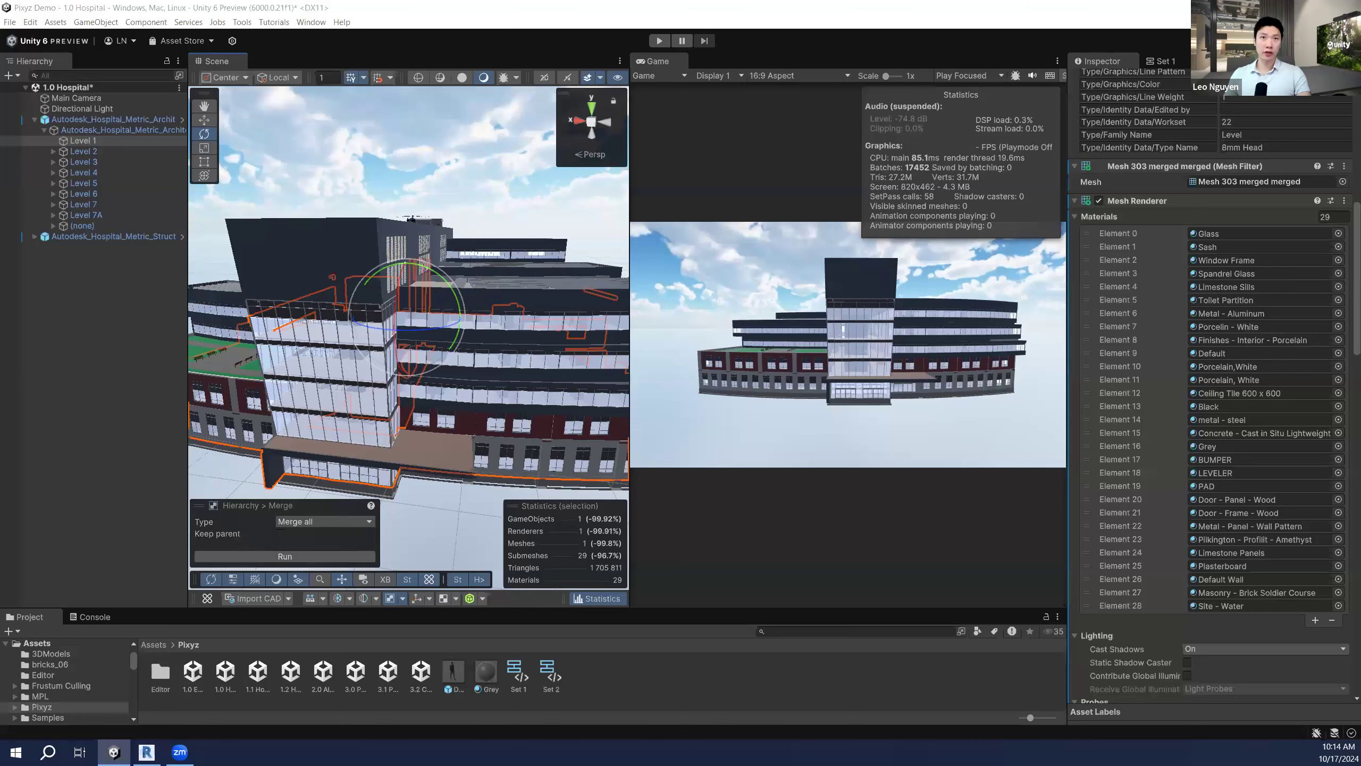
{"action": "left_click", "coordinate": [108, 152]}
{"action": "left_click", "coordinate": [324, 555]}
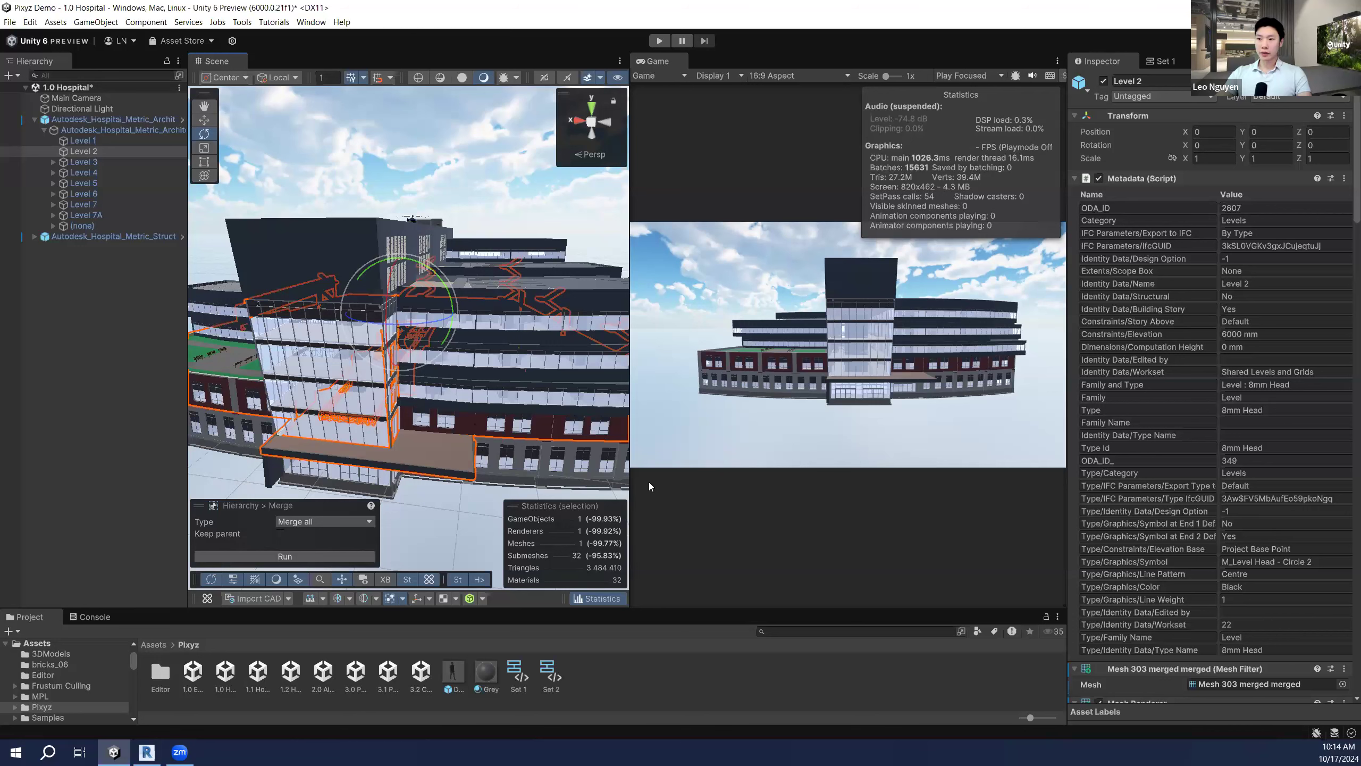
{"action": "left_click", "coordinate": [159, 358]}
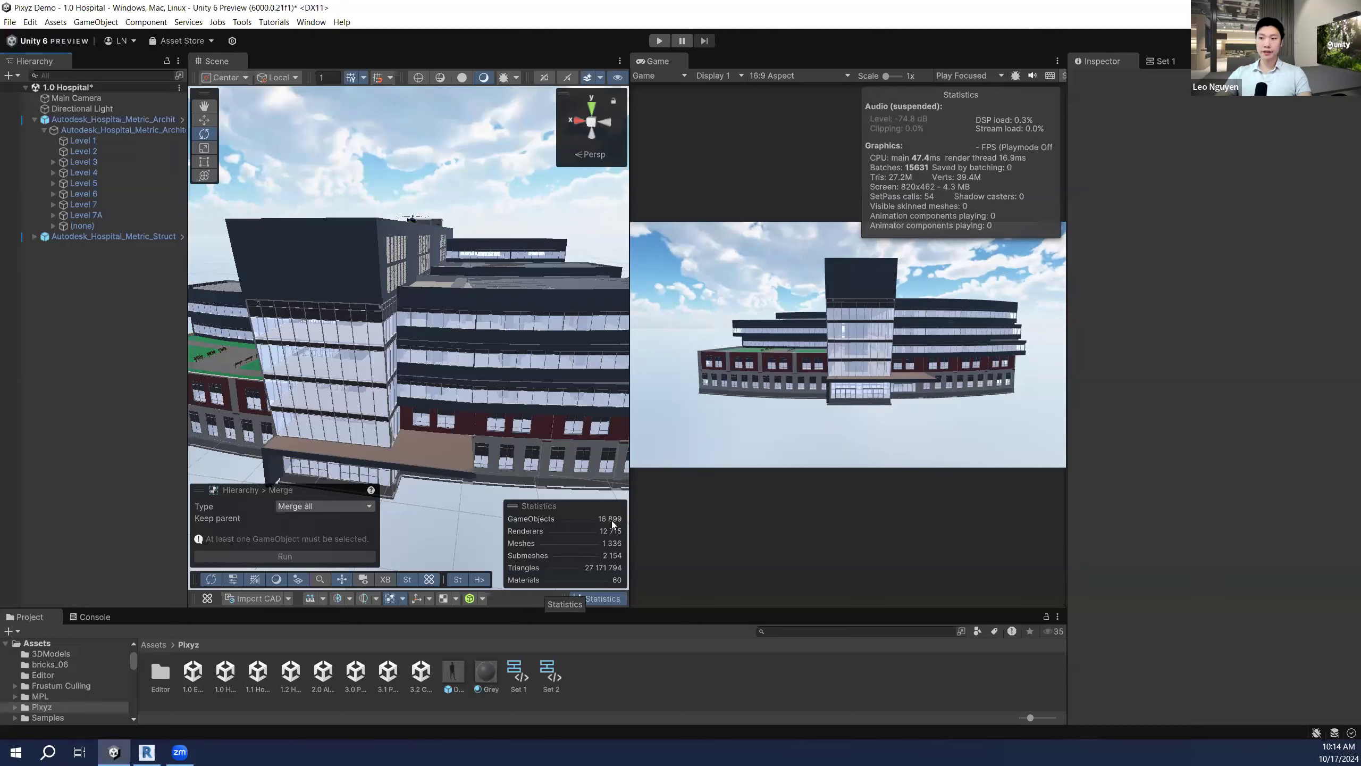
Step: Enter Play mode on the merged hospital scene, running at roughly 25 FPS
{"action": "left_click", "coordinate": [663, 41]}
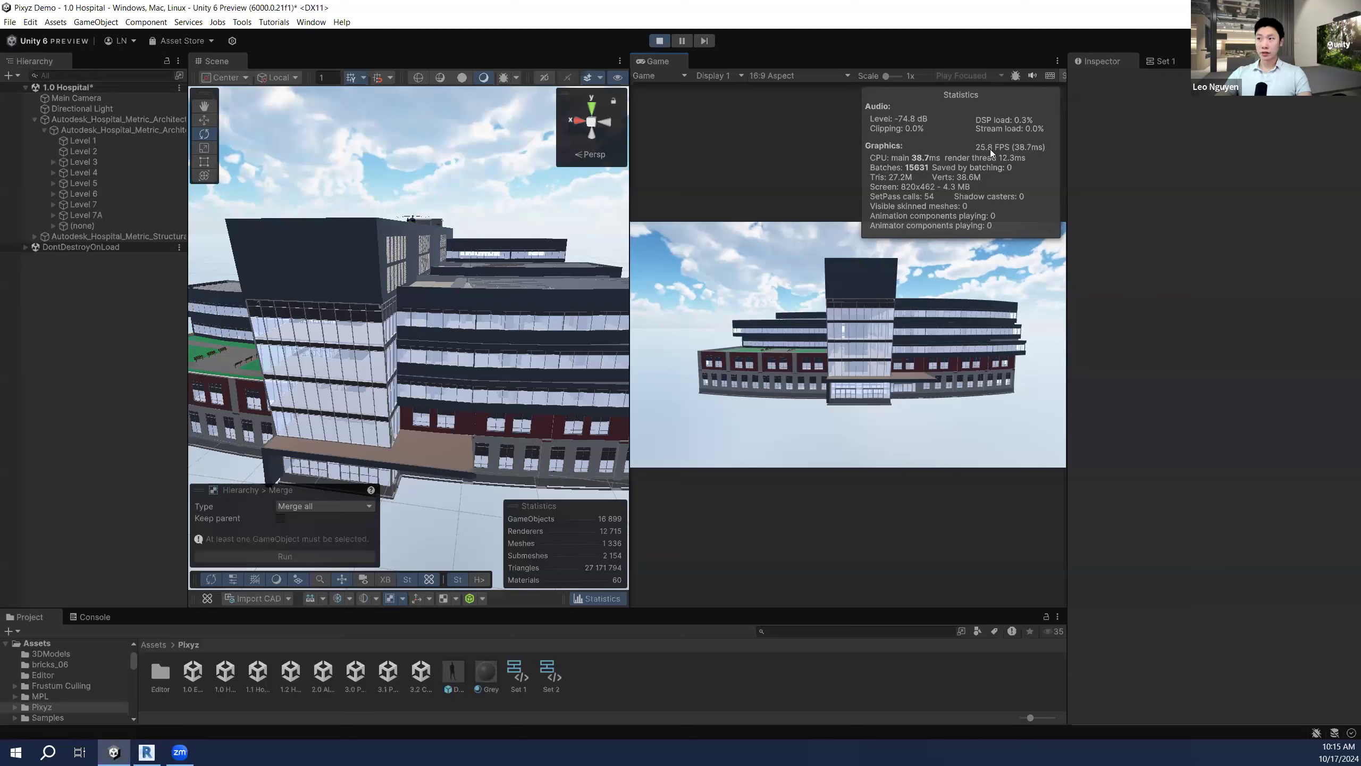
Step: Move the Main Camera closer via Position Z, stop playback, and open the 1.1 Hospital scene
{"action": "left_click", "coordinate": [76, 98]}
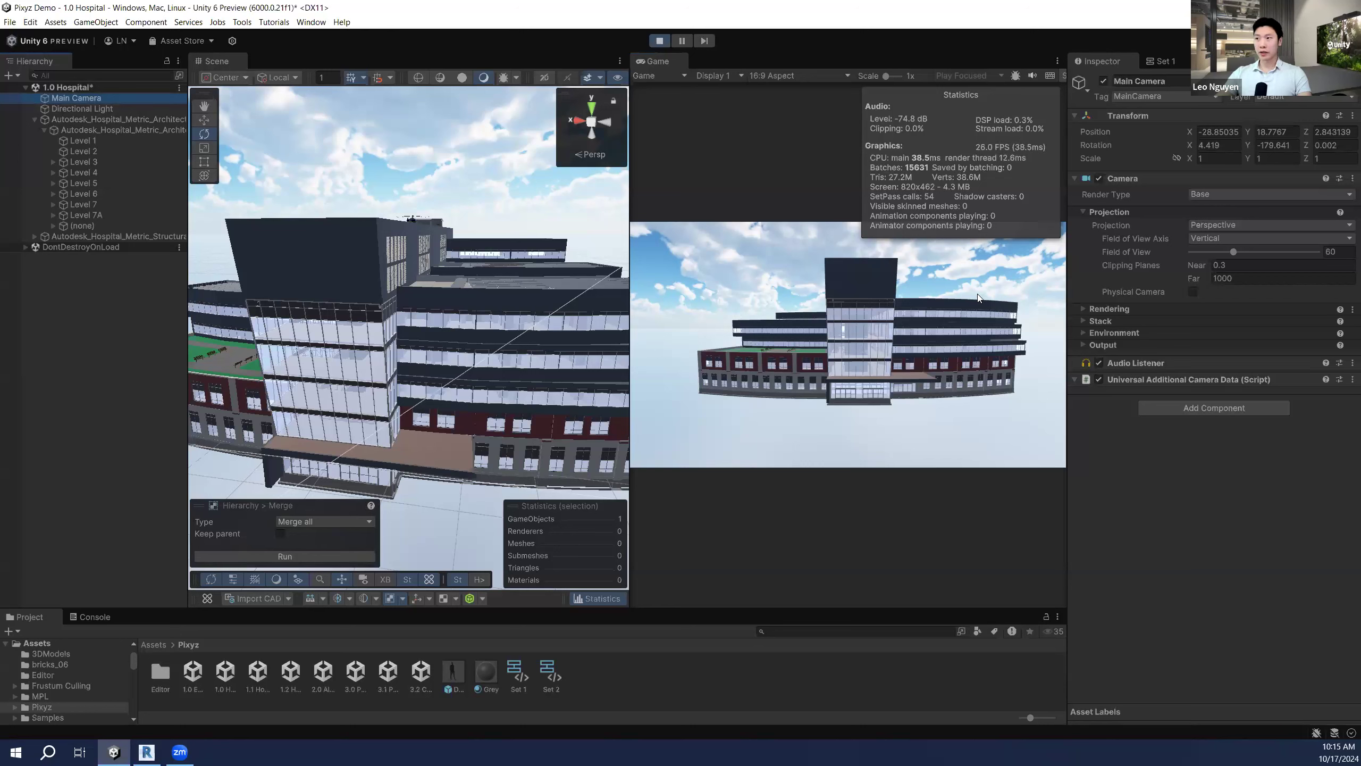
{"action": "left_click_drag", "start_coordinate": [1305, 133], "coordinate": [951, 216]}
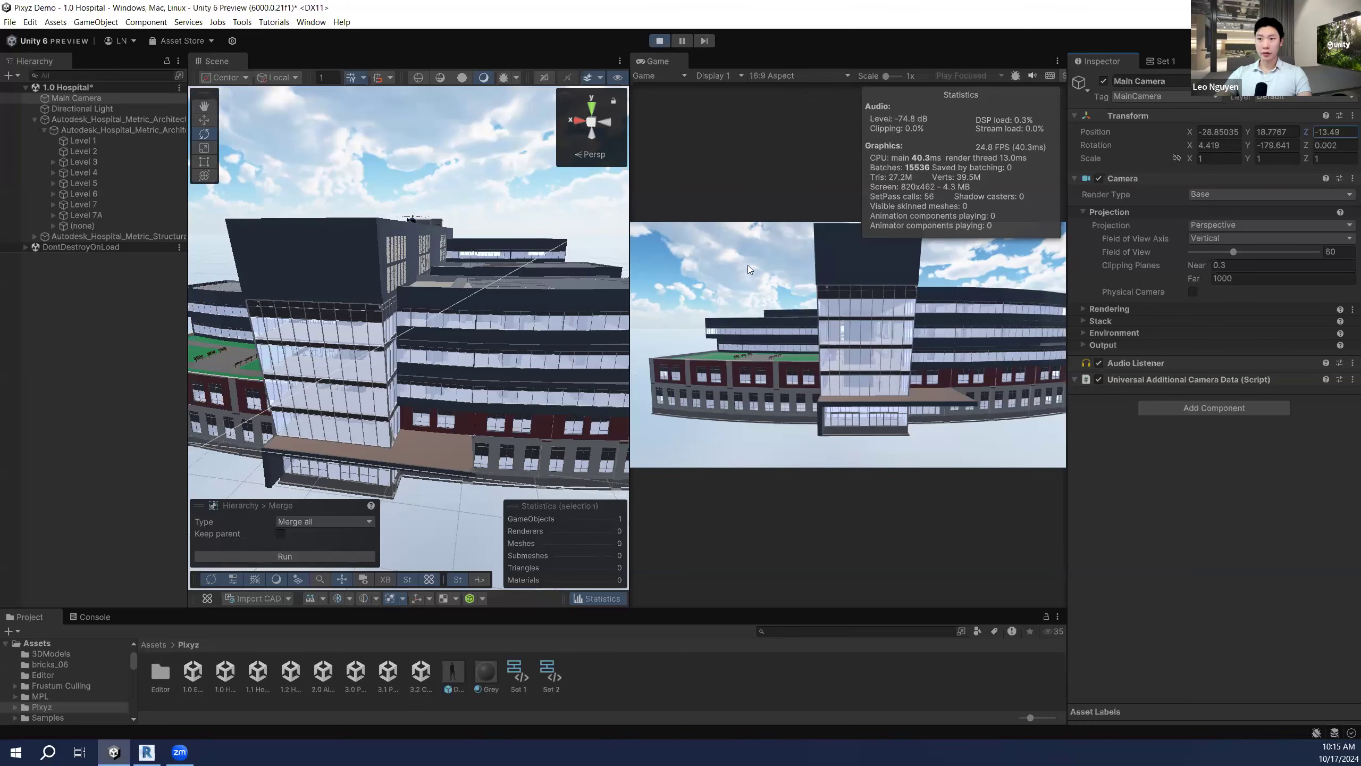
{"action": "key", "text": "ctrl+p"}
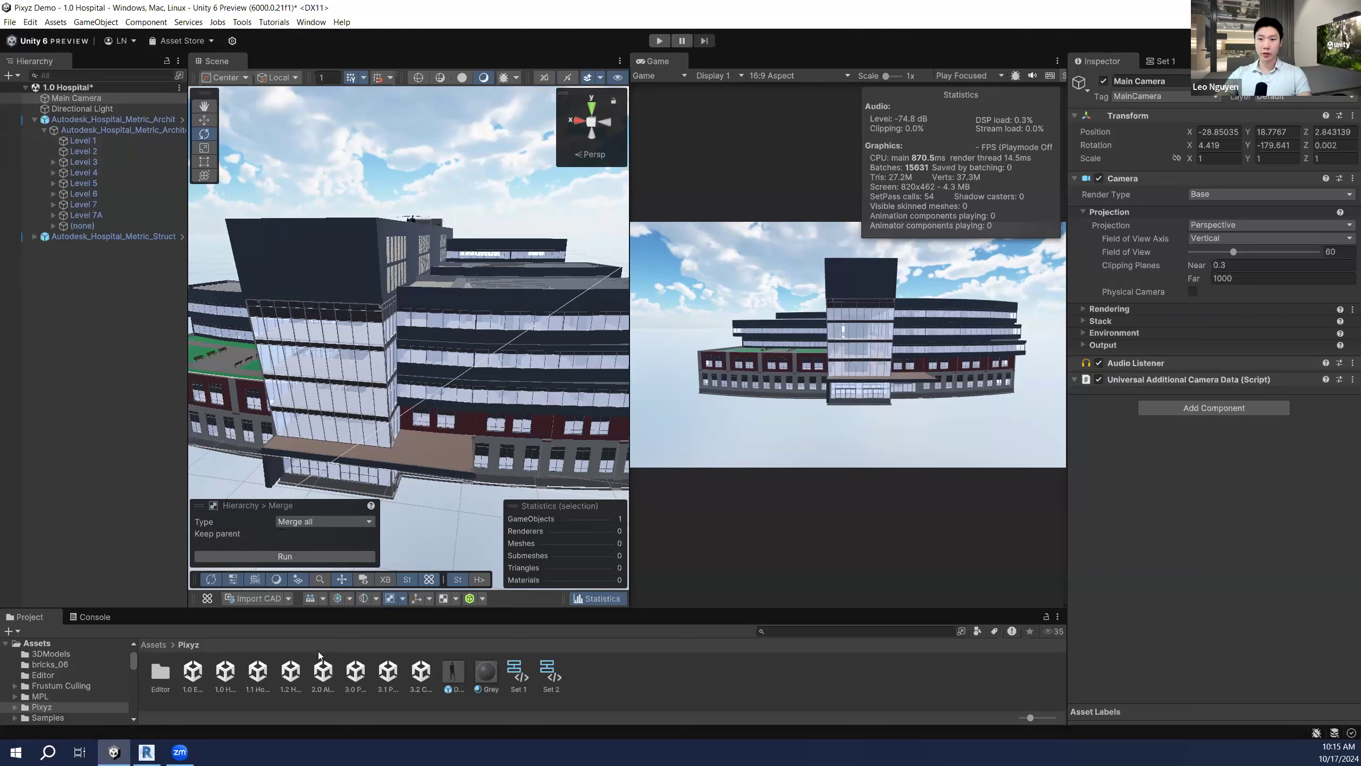
{"action": "double_click", "coordinate": [258, 671]}
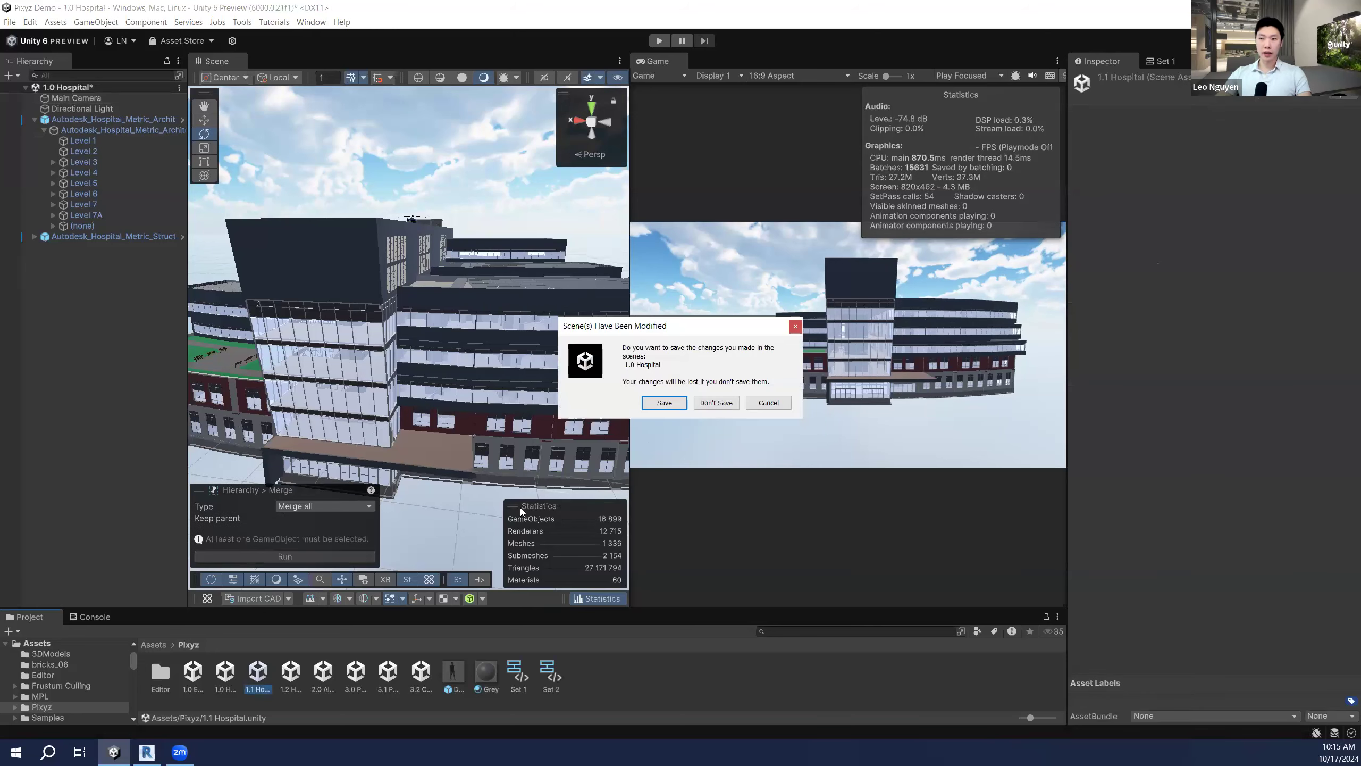
Step: Choose Don't Save for the 1.0 Hospital changes and open the 1.2 Hospital Merge scene
{"action": "left_click", "coordinate": [715, 402]}
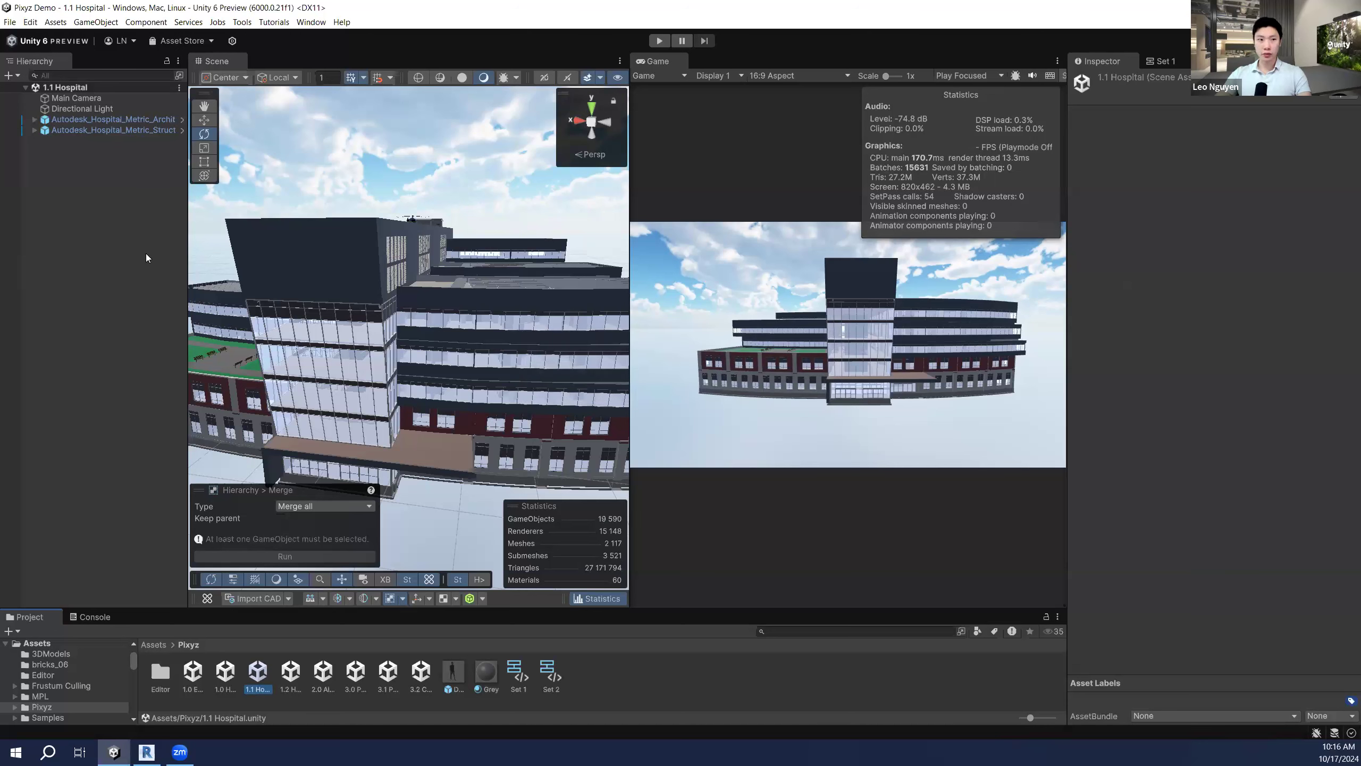
{"action": "double_click", "coordinate": [290, 673]}
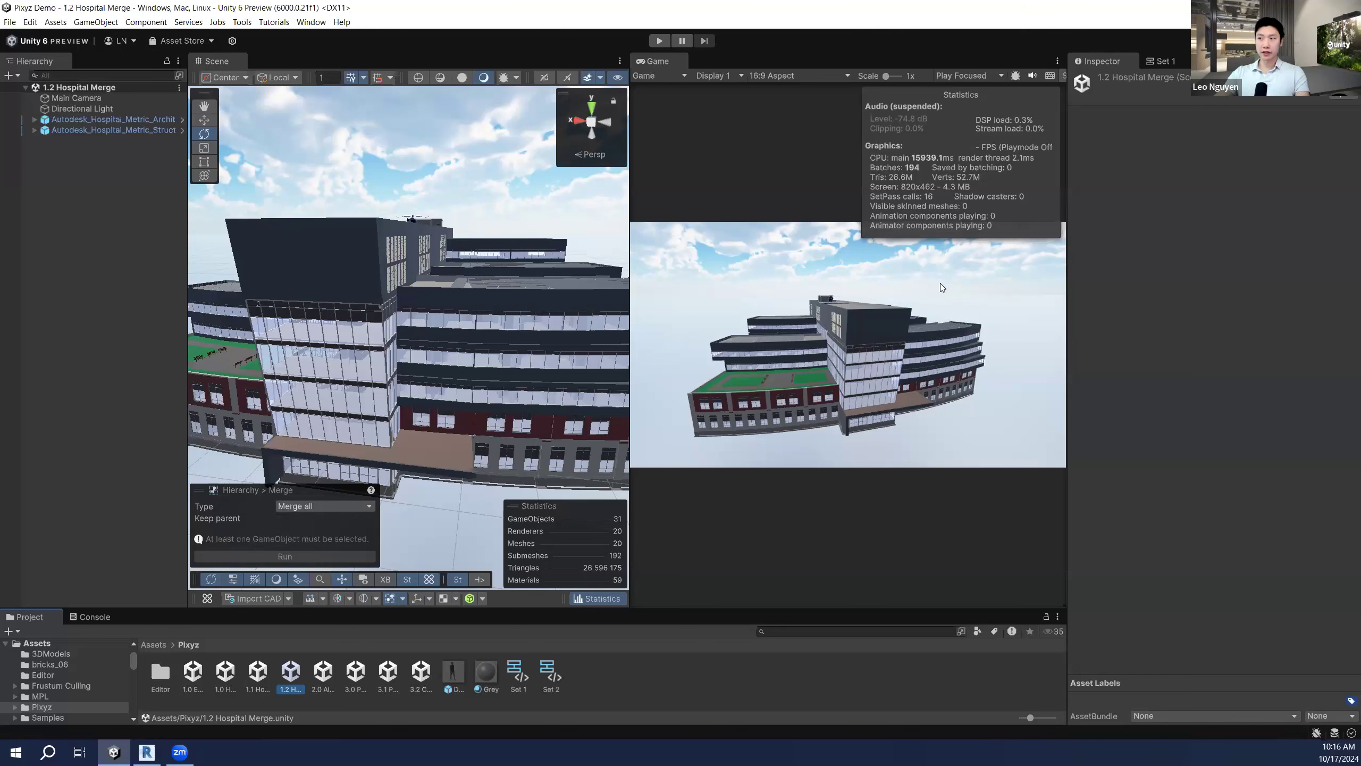
Step: Enter Play mode on the 1.2 Hospital Merge scene, running at about 122 FPS
{"action": "left_click", "coordinate": [659, 41]}
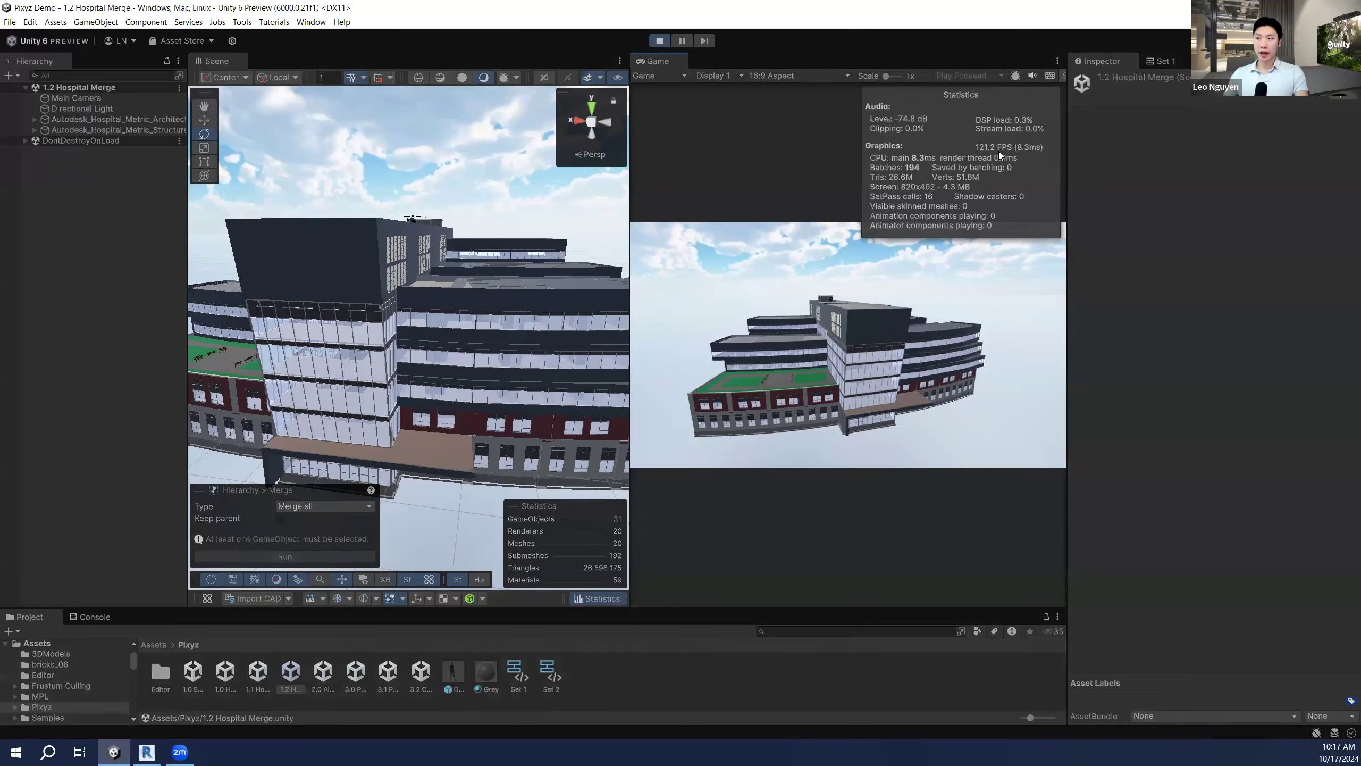
Step: Scrub the Main Camera's Position Z closer to the hospital, then orbit the Scene view around it
{"action": "left_click", "coordinate": [411, 218]}
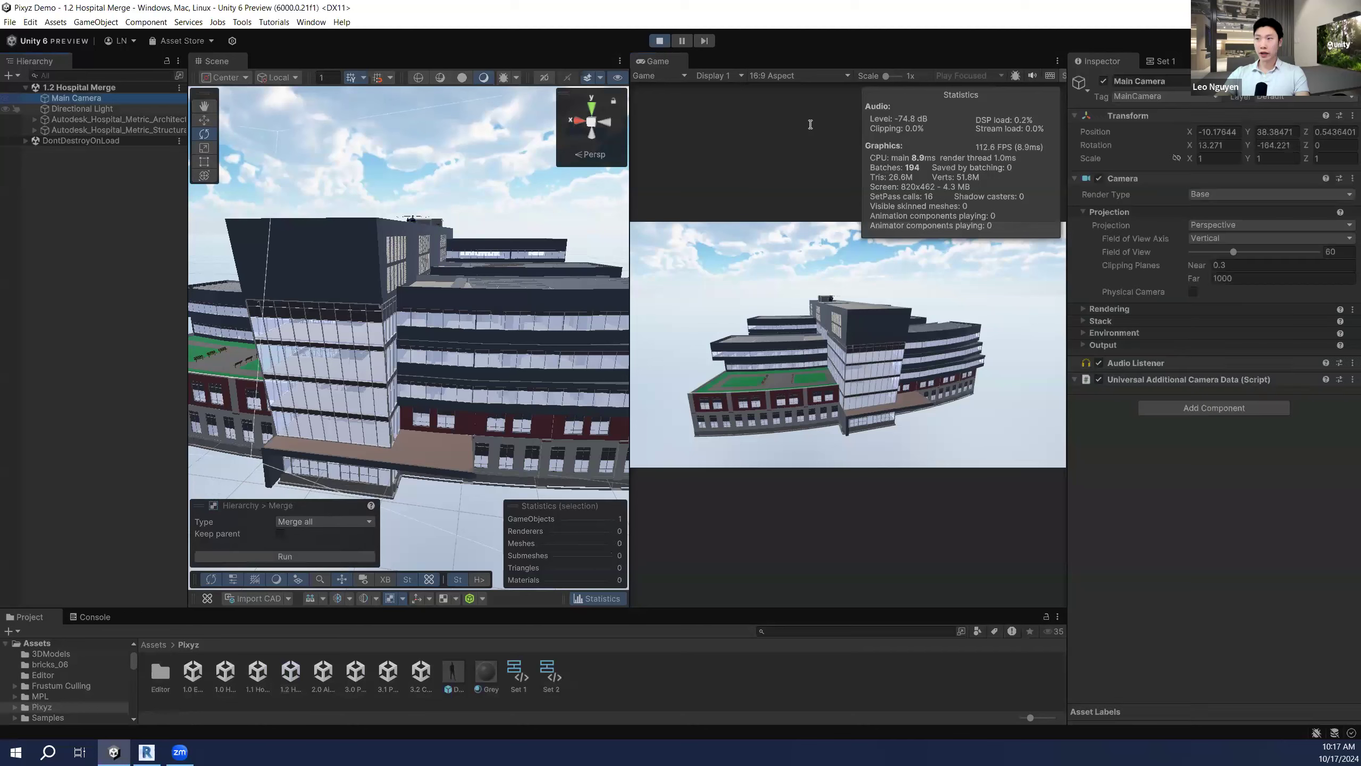
{"action": "left_click_drag", "start_coordinate": [1306, 132], "coordinate": [1108, 145]}
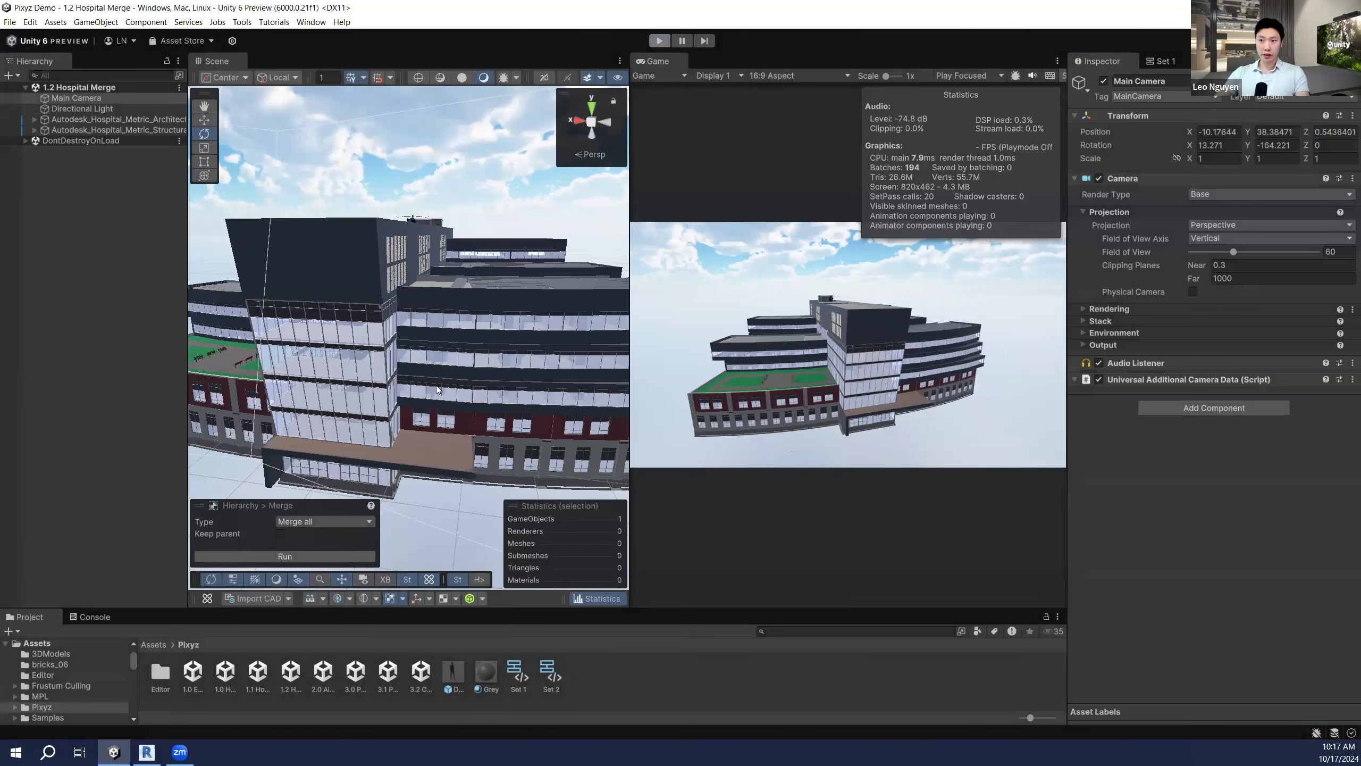
{"action": "right_click_drag", "start_coordinate": [461, 381], "coordinate": [383, 394]}
Step: Fly closer to the hospital, open Pixyz Retopologize (Standard, Medium, quality 50), and list the optimisation tools
{"action": "key", "text": "s"}
{"action": "key", "text": "w"}
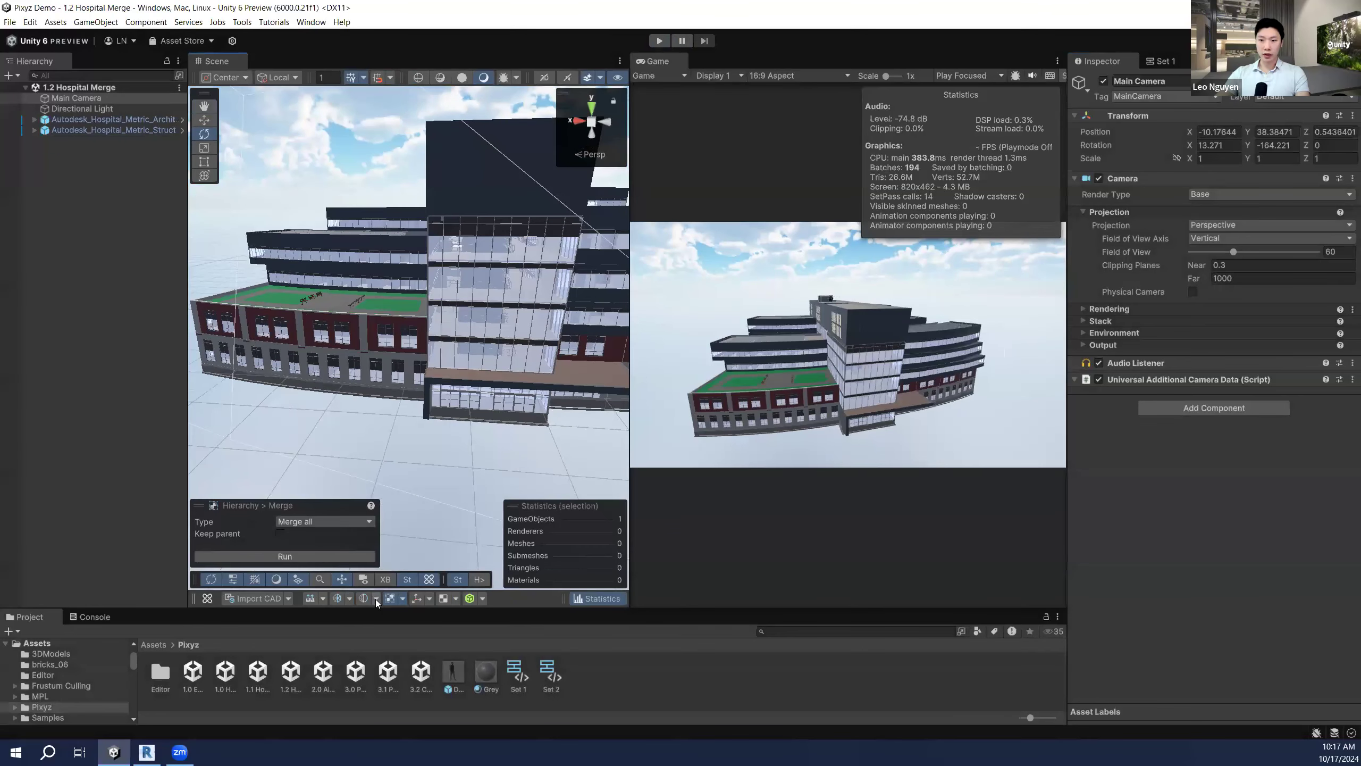
{"action": "left_click", "coordinate": [369, 598]}
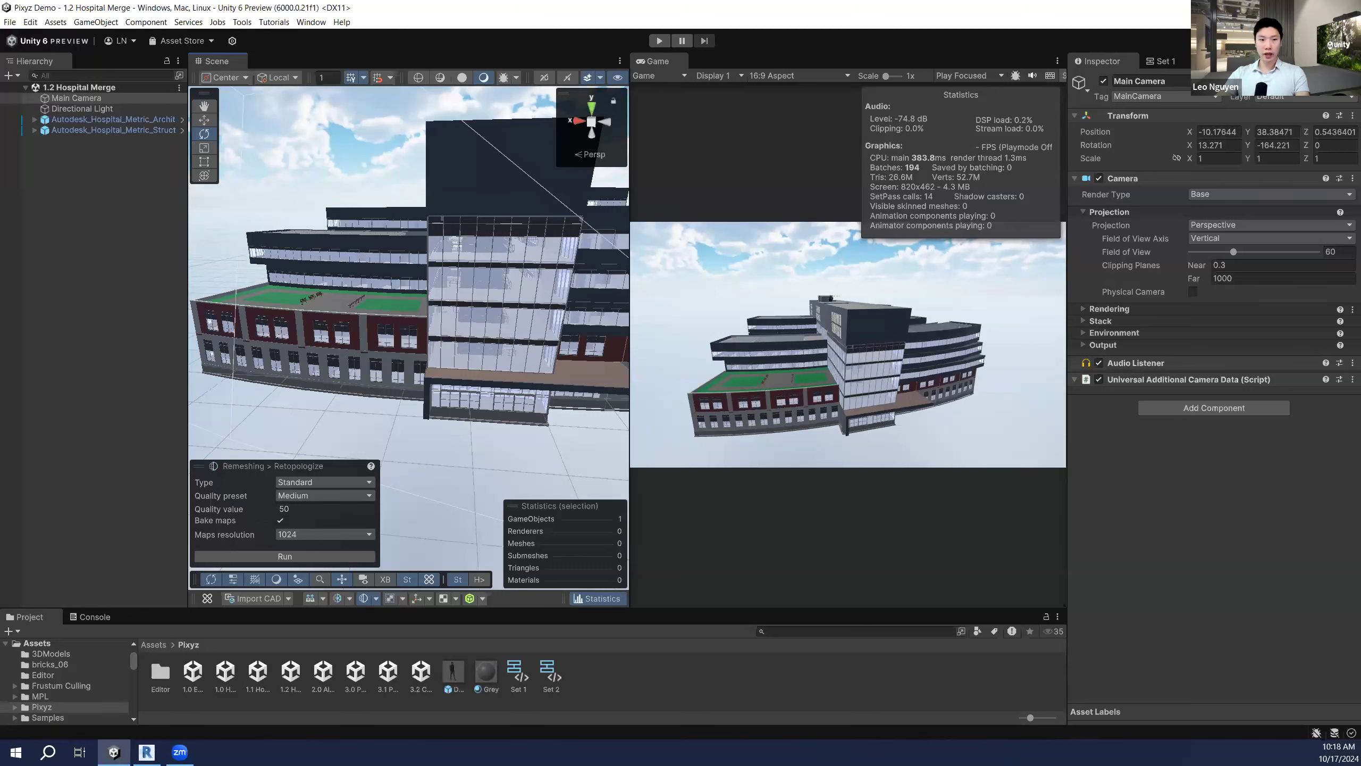
{"action": "left_click", "coordinate": [351, 599]}
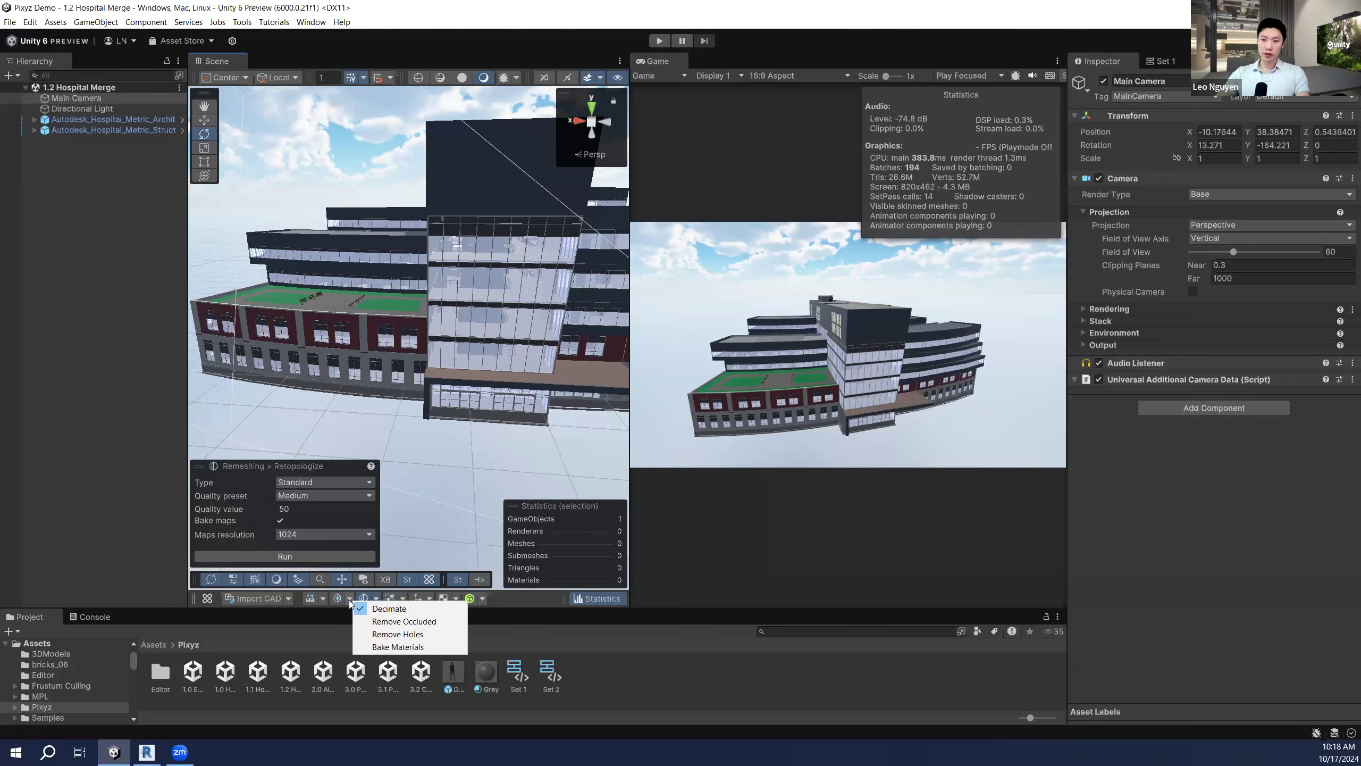
Step: Switch to the Decimate tool with Target criterion and Triangle count strategy
{"action": "left_click", "coordinate": [411, 609]}
{"action": "left_click", "coordinate": [366, 482]}
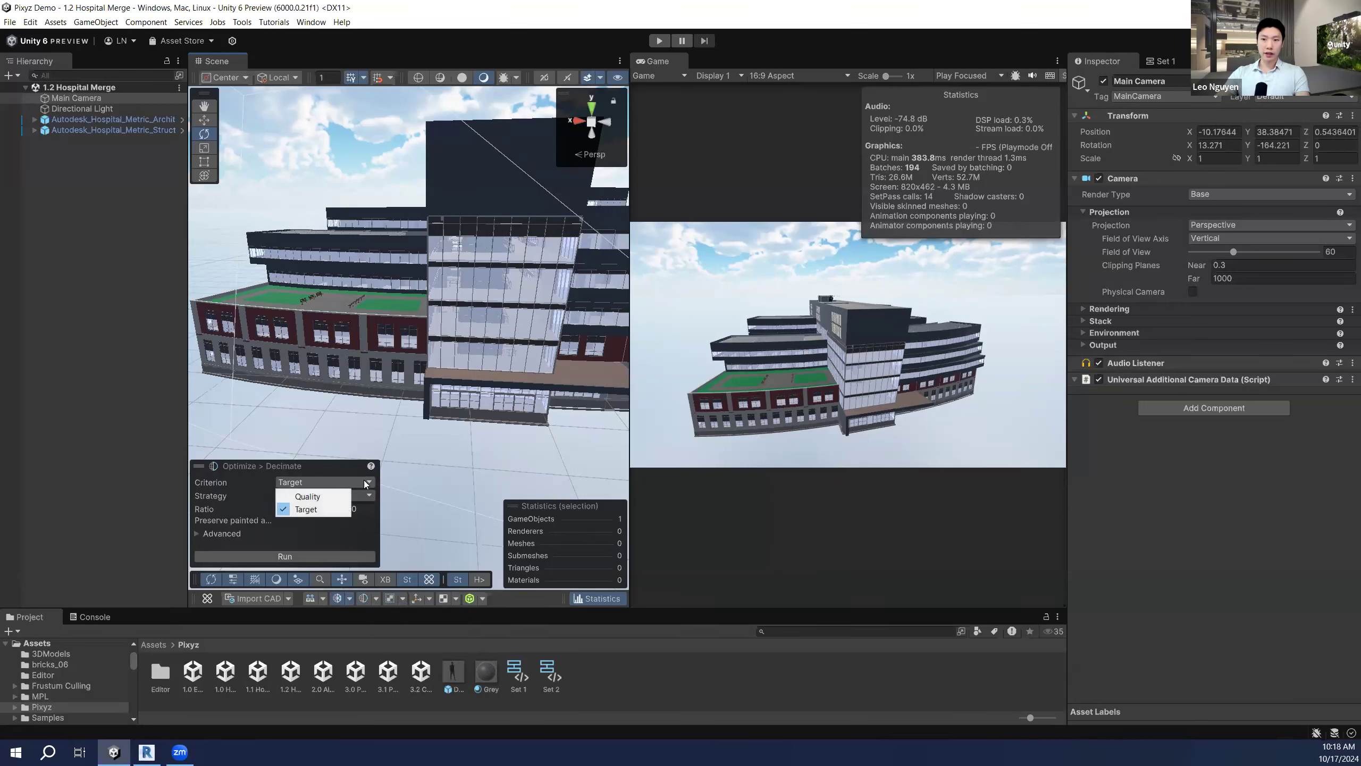
{"action": "left_click", "coordinate": [319, 496]}
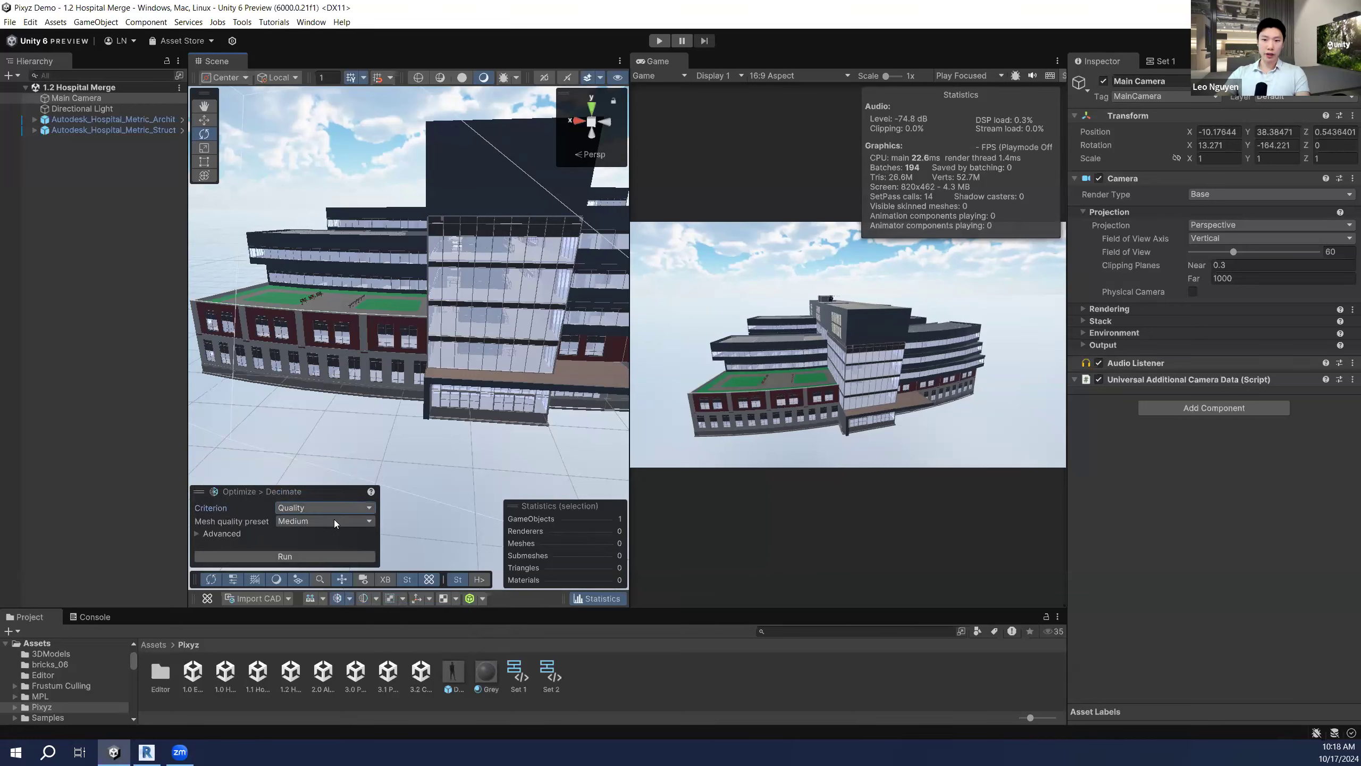
{"action": "left_click", "coordinate": [333, 511]}
{"action": "left_click", "coordinate": [310, 536]}
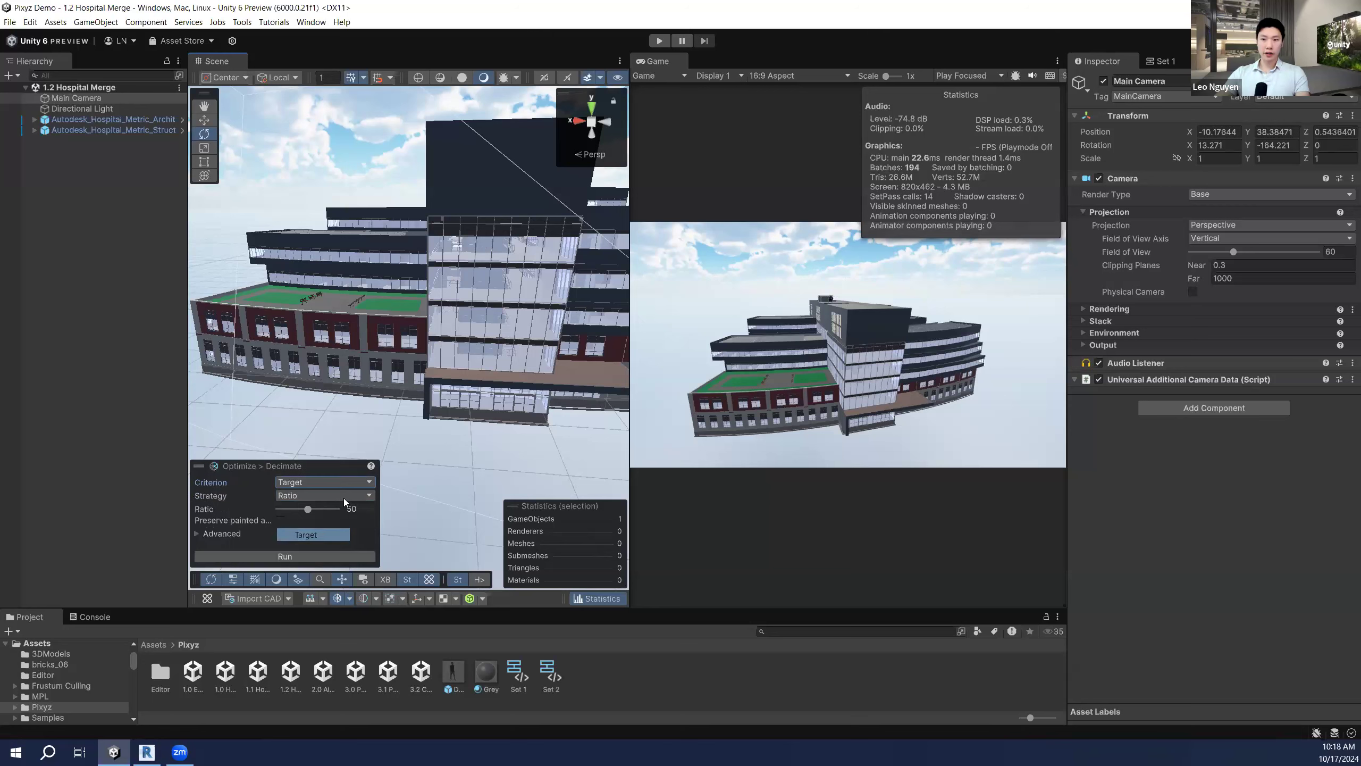
{"action": "left_click", "coordinate": [336, 496]}
{"action": "left_click", "coordinate": [319, 513]}
Step: Select the hospital model and expand its hierarchy to select the Level 1 group
{"action": "right_click_drag", "start_coordinate": [454, 310], "coordinate": [427, 229]}
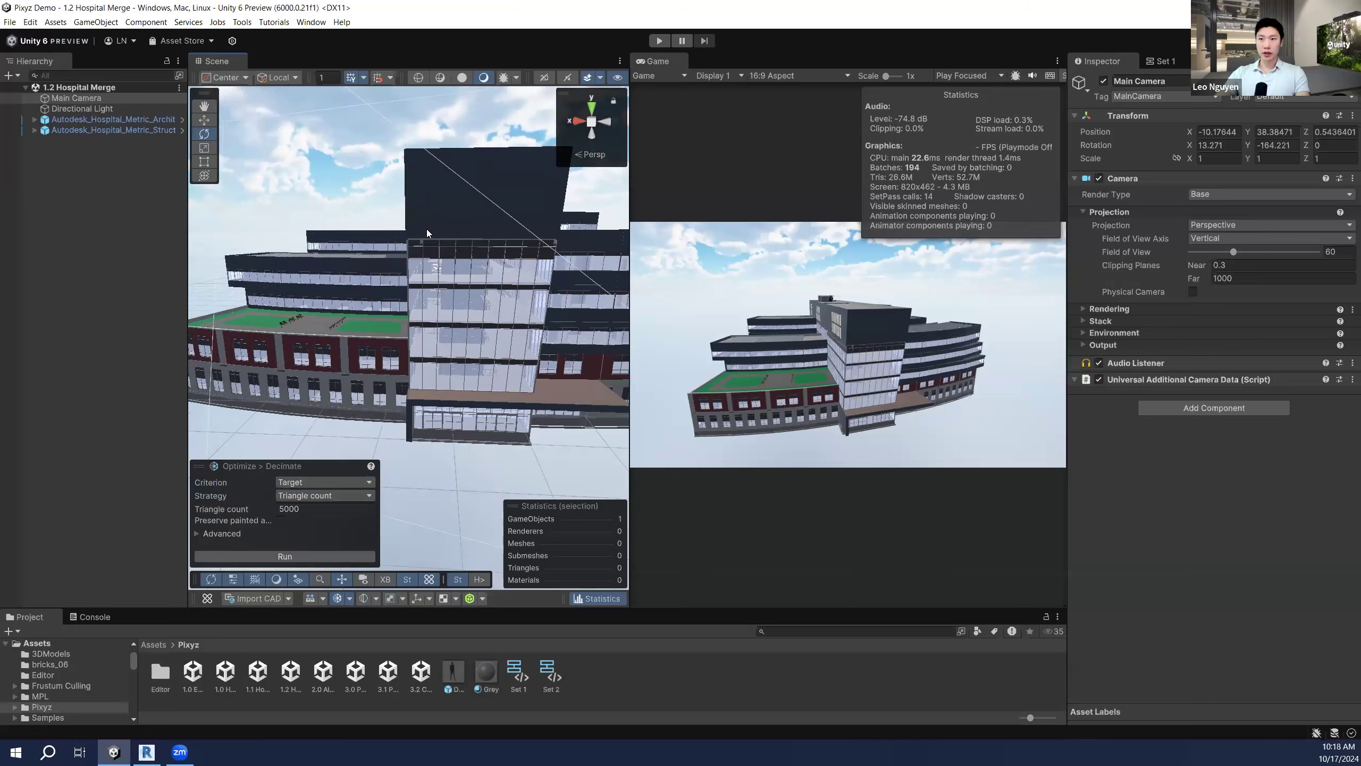
{"action": "left_click", "coordinate": [449, 214]}
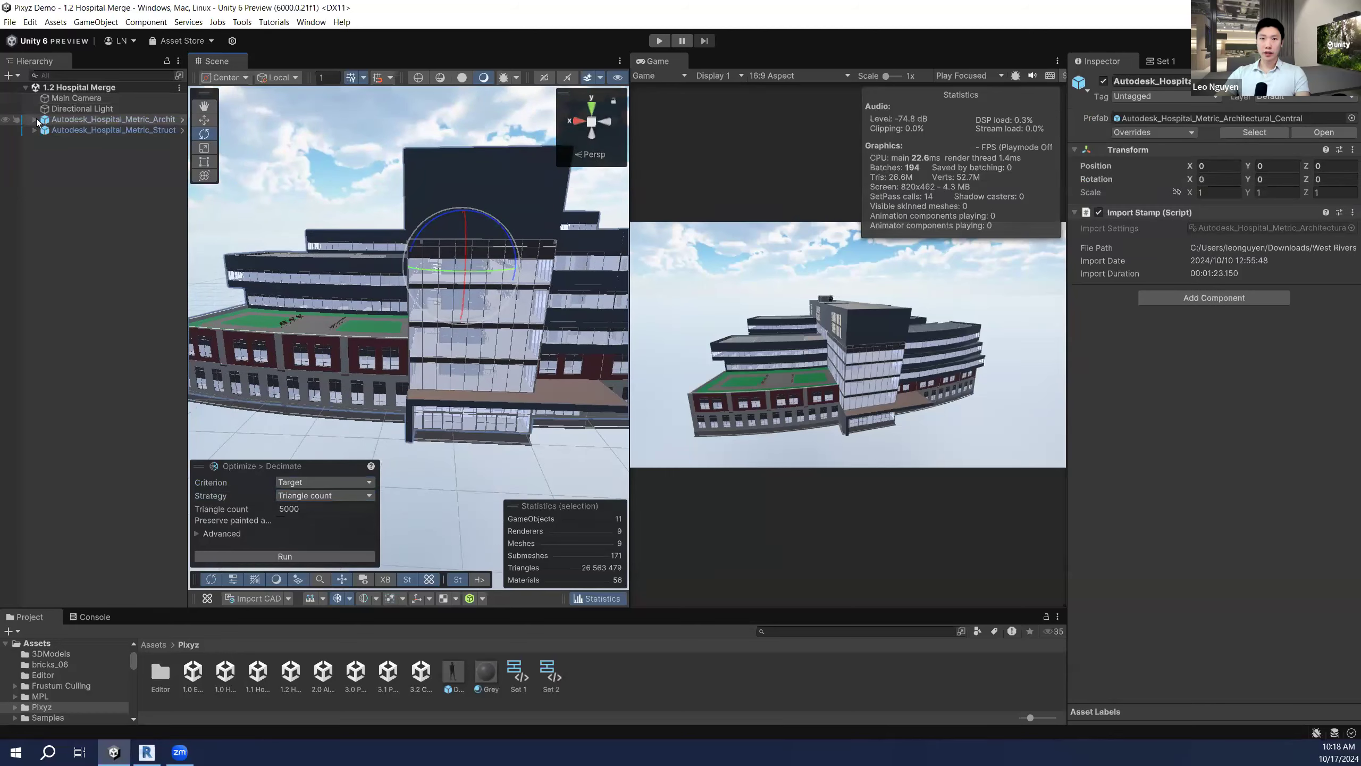
{"action": "left_click", "coordinate": [35, 119]}
{"action": "left_click", "coordinate": [44, 130]}
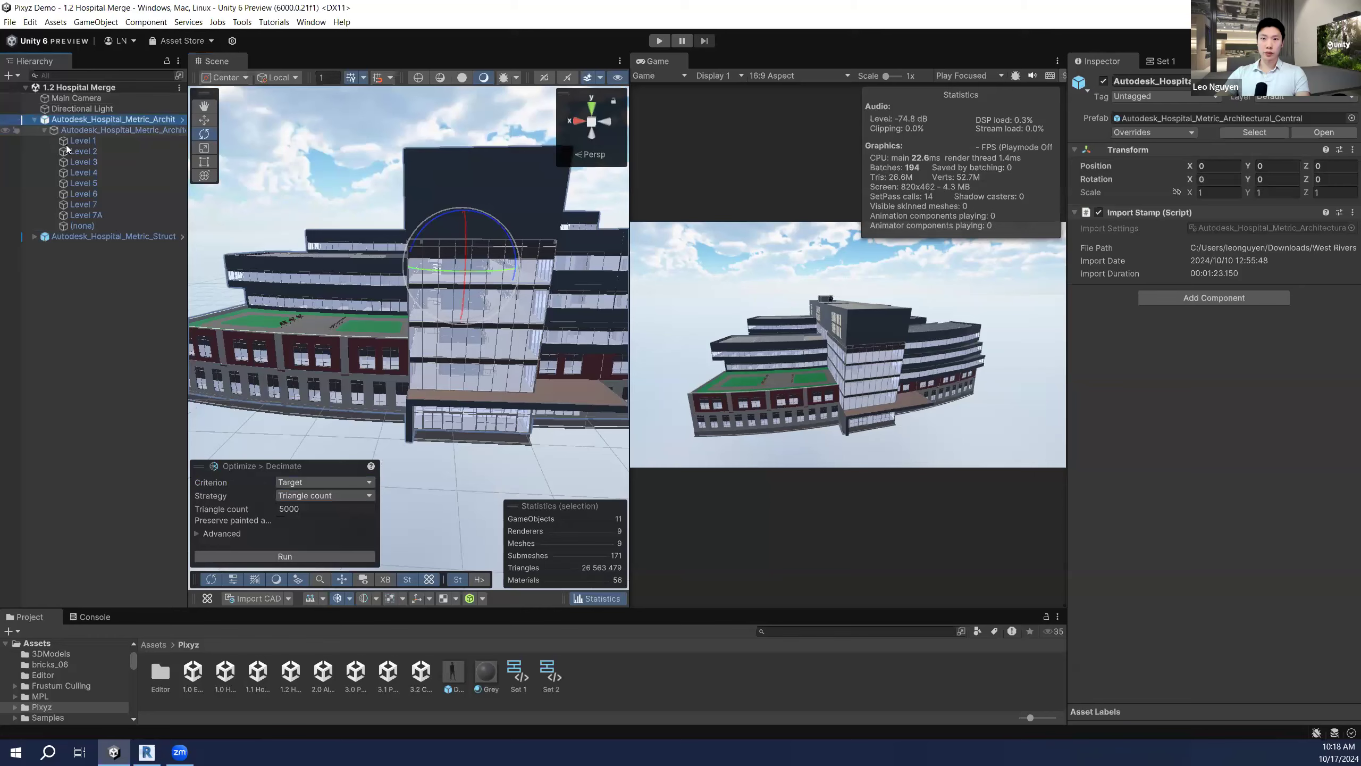
{"action": "left_click", "coordinate": [80, 141]}
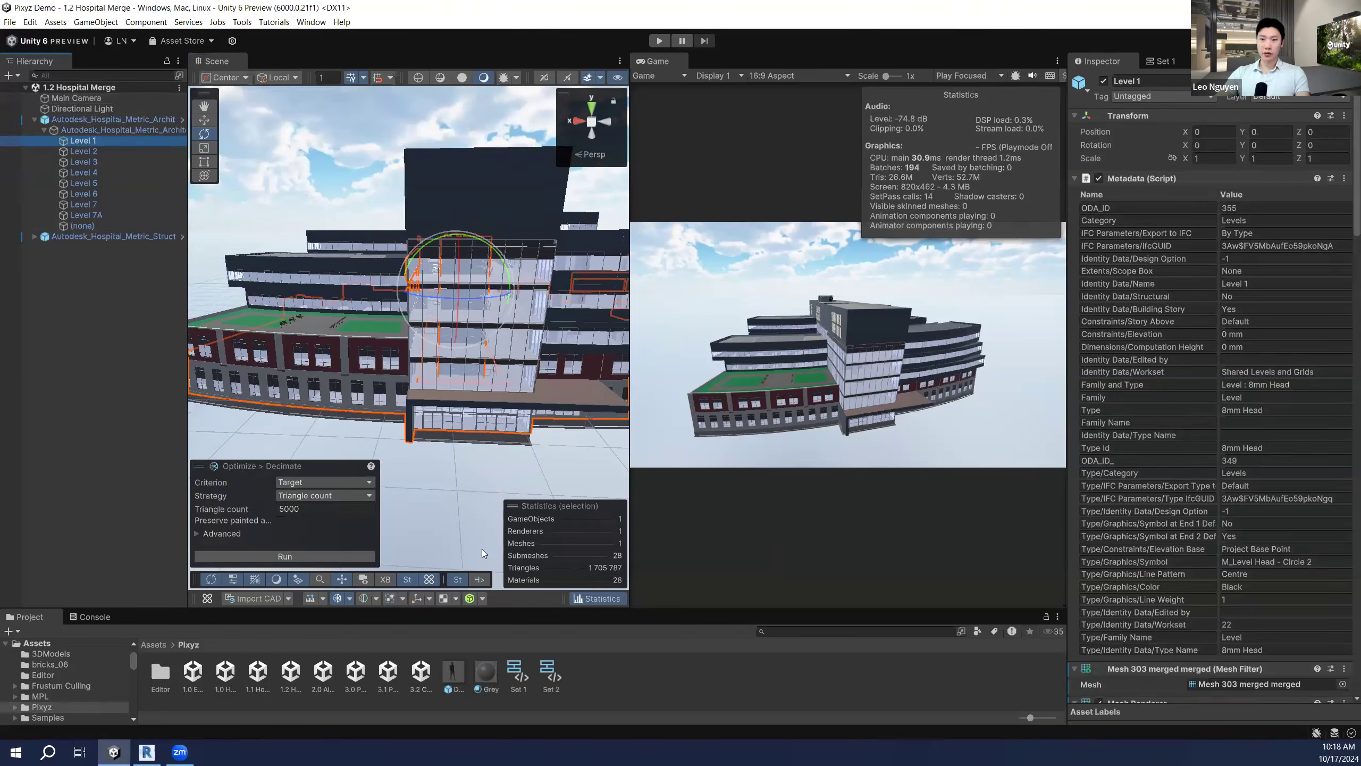
Step: Edit the 5000 target triangle count and show the Project assets as a list
{"action": "left_click", "coordinate": [311, 509]}
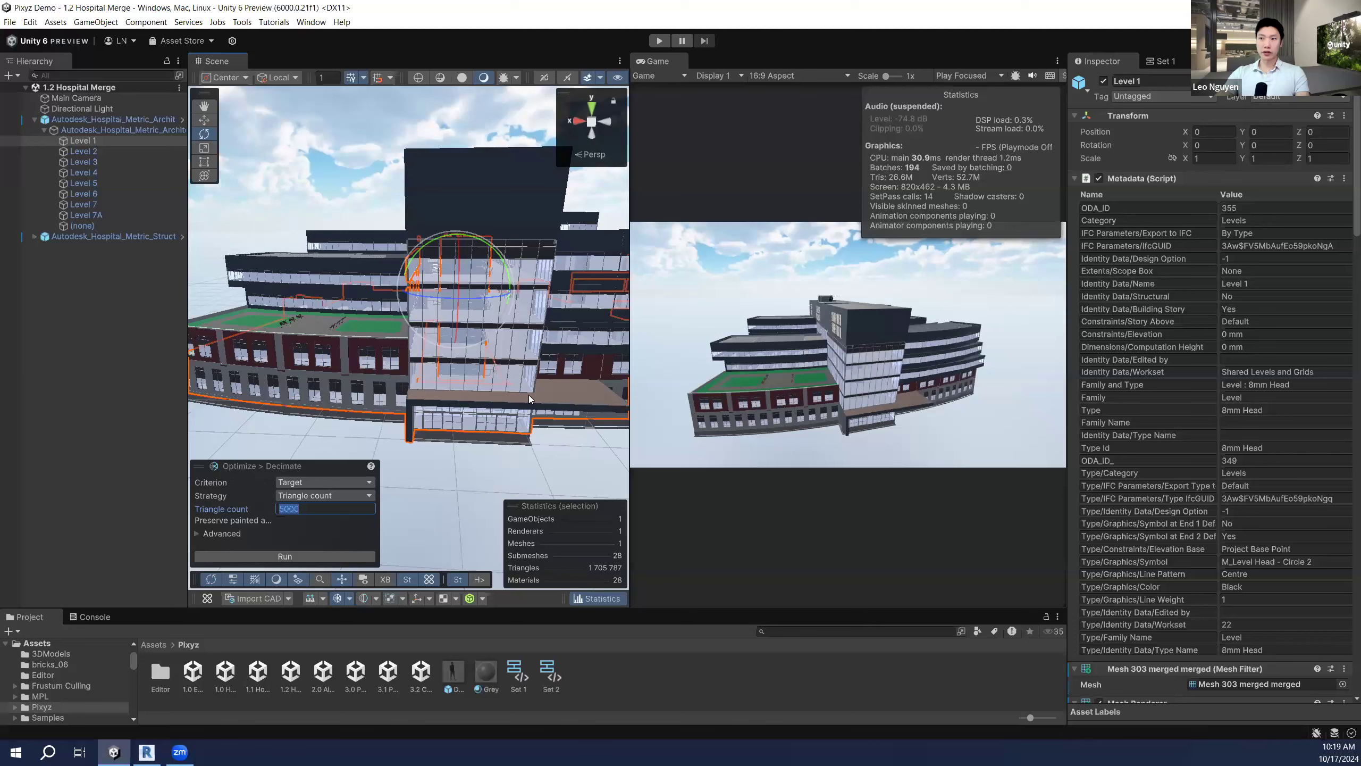
{"action": "right_click_drag", "start_coordinate": [527, 375], "coordinate": [527, 375]}
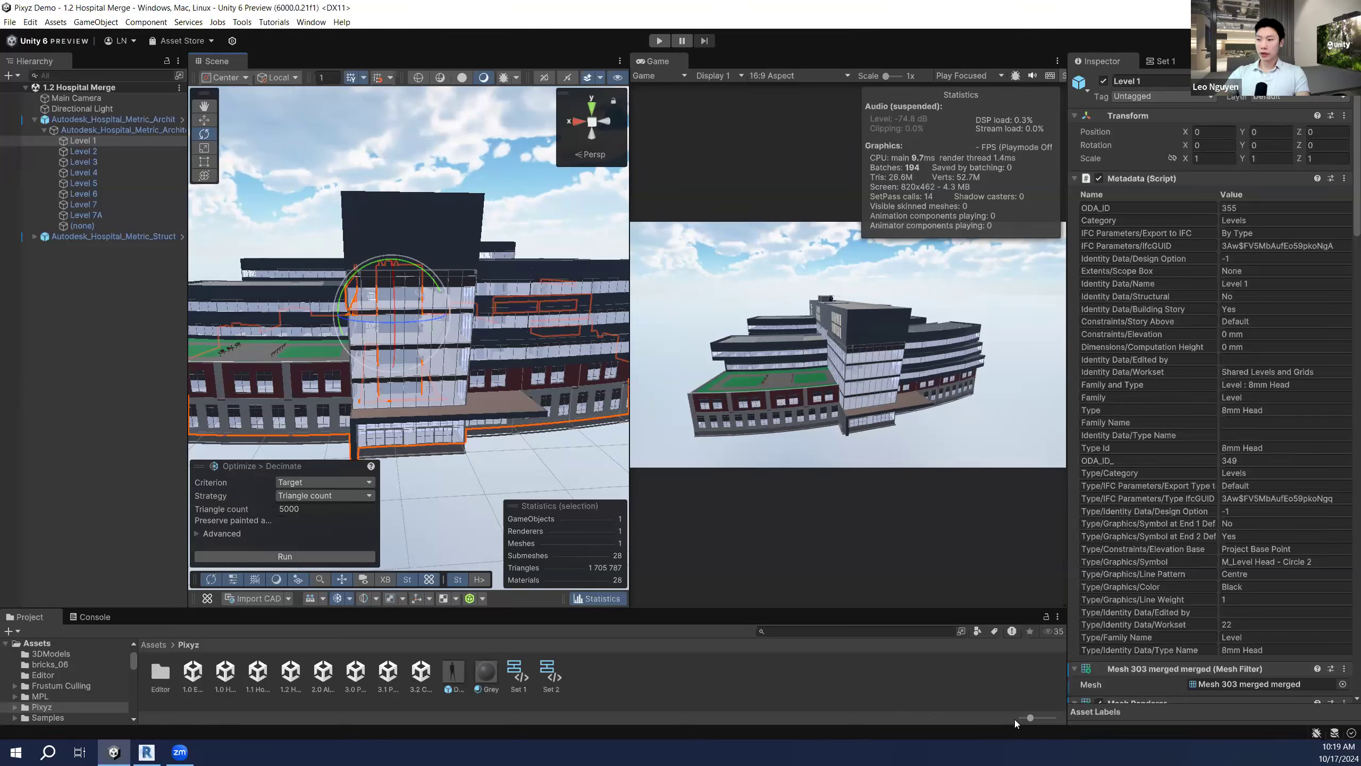
{"action": "left_click_drag", "start_coordinate": [1034, 719], "coordinate": [1027, 720]}
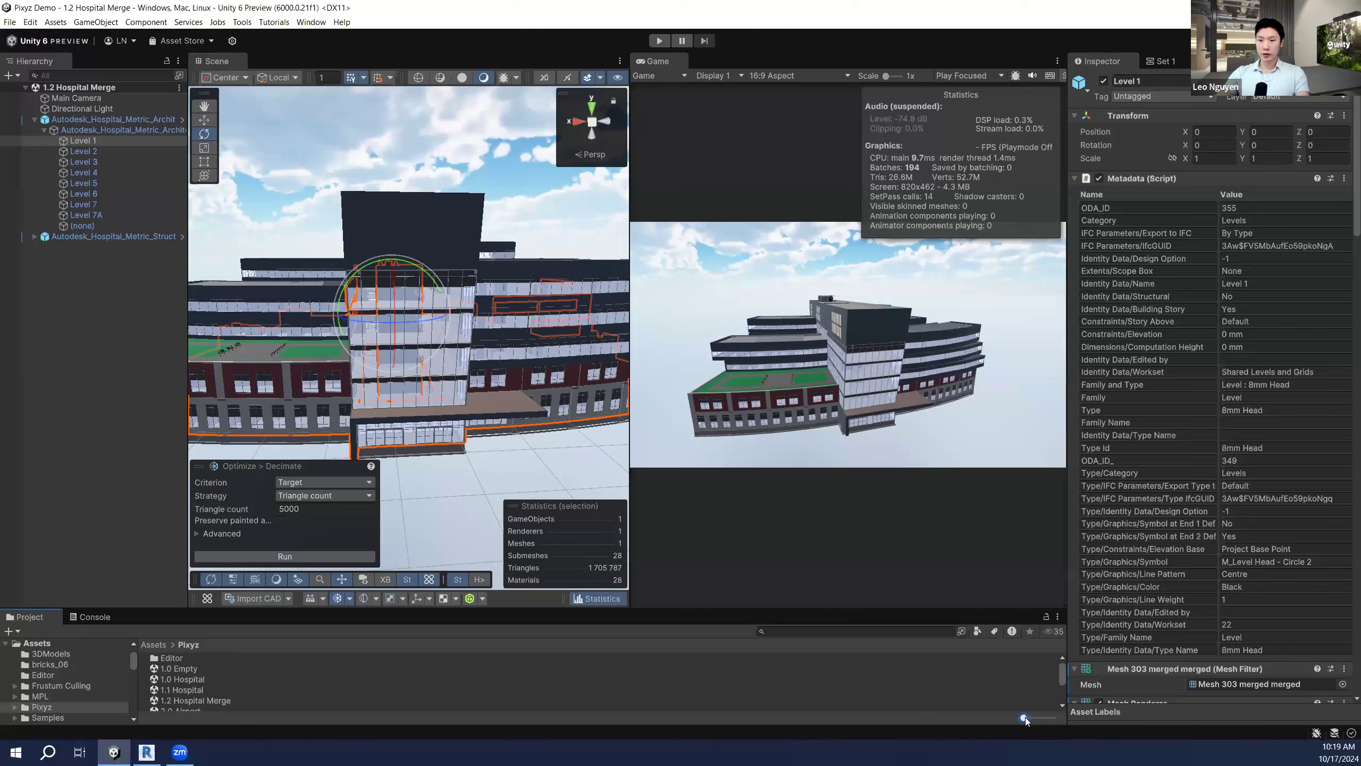
Step: Open the 3.0 PointCloud scene, frame the Região 06 1 point cloud and zoom in close
{"action": "scroll", "coordinate": [260, 694], "scroll_direction": "down", "scroll_amount": 2}
{"action": "left_click", "coordinate": [215, 682]}
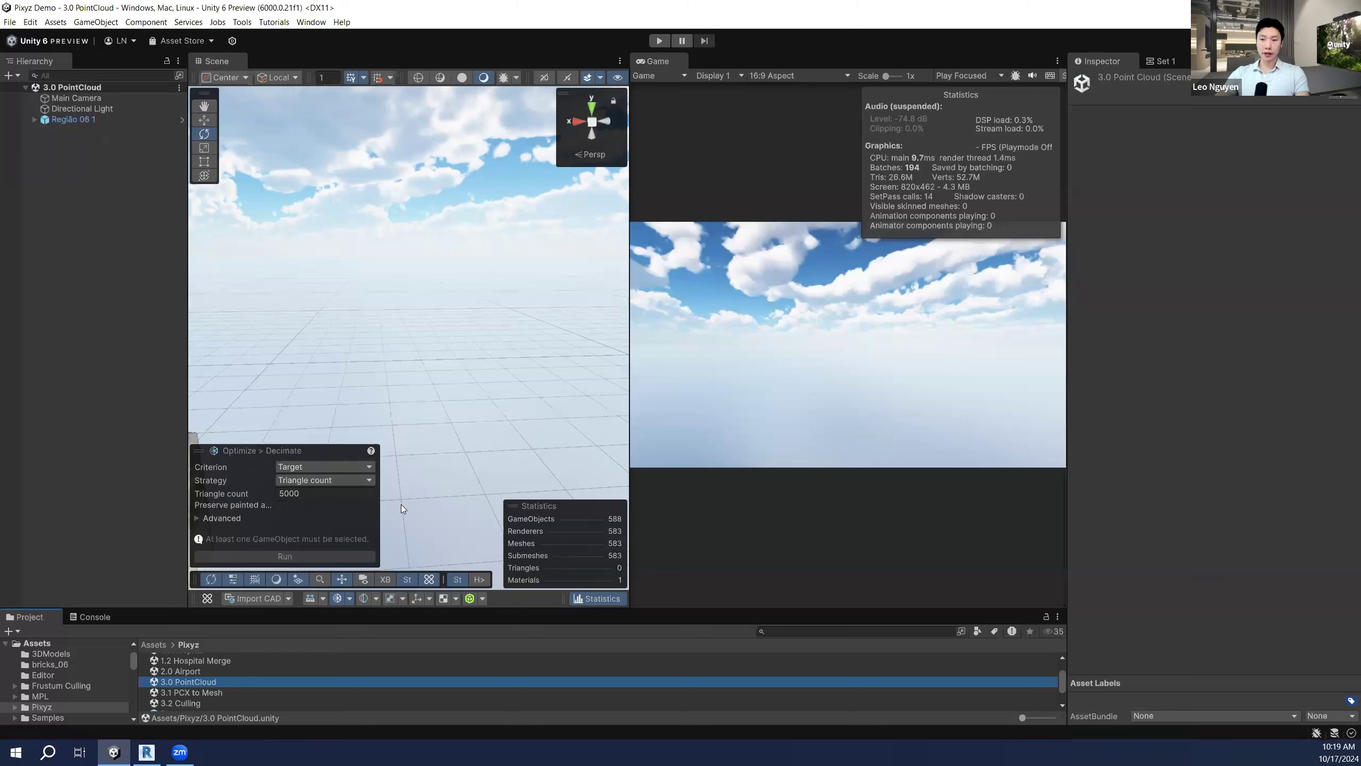
{"action": "left_click", "coordinate": [73, 119]}
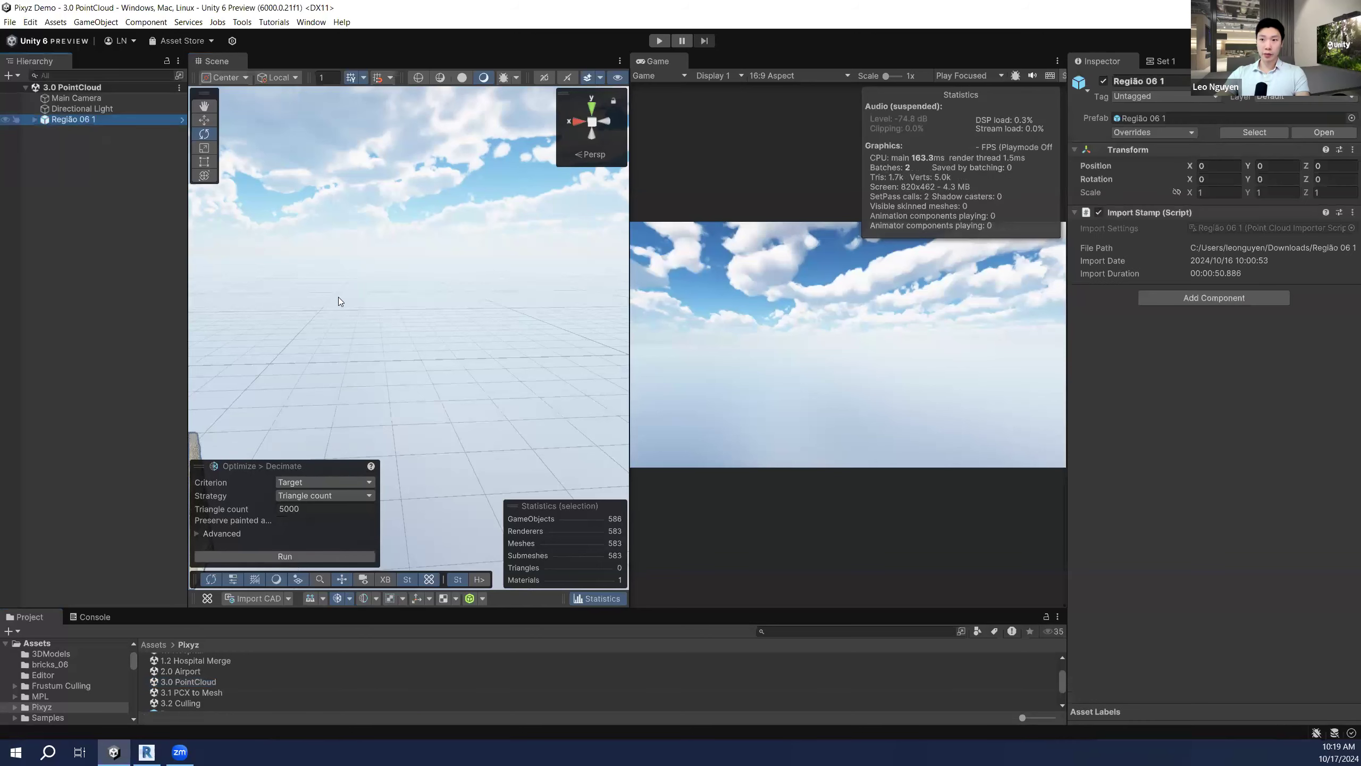
{"action": "key", "text": "f"}
{"action": "left_click", "coordinate": [402, 363]}
{"action": "left_click_drag", "start_coordinate": [402, 363], "coordinate": [402, 362], "text": "alt"}
{"action": "scroll", "coordinate": [402, 362], "scroll_direction": "up", "scroll_amount": 10}
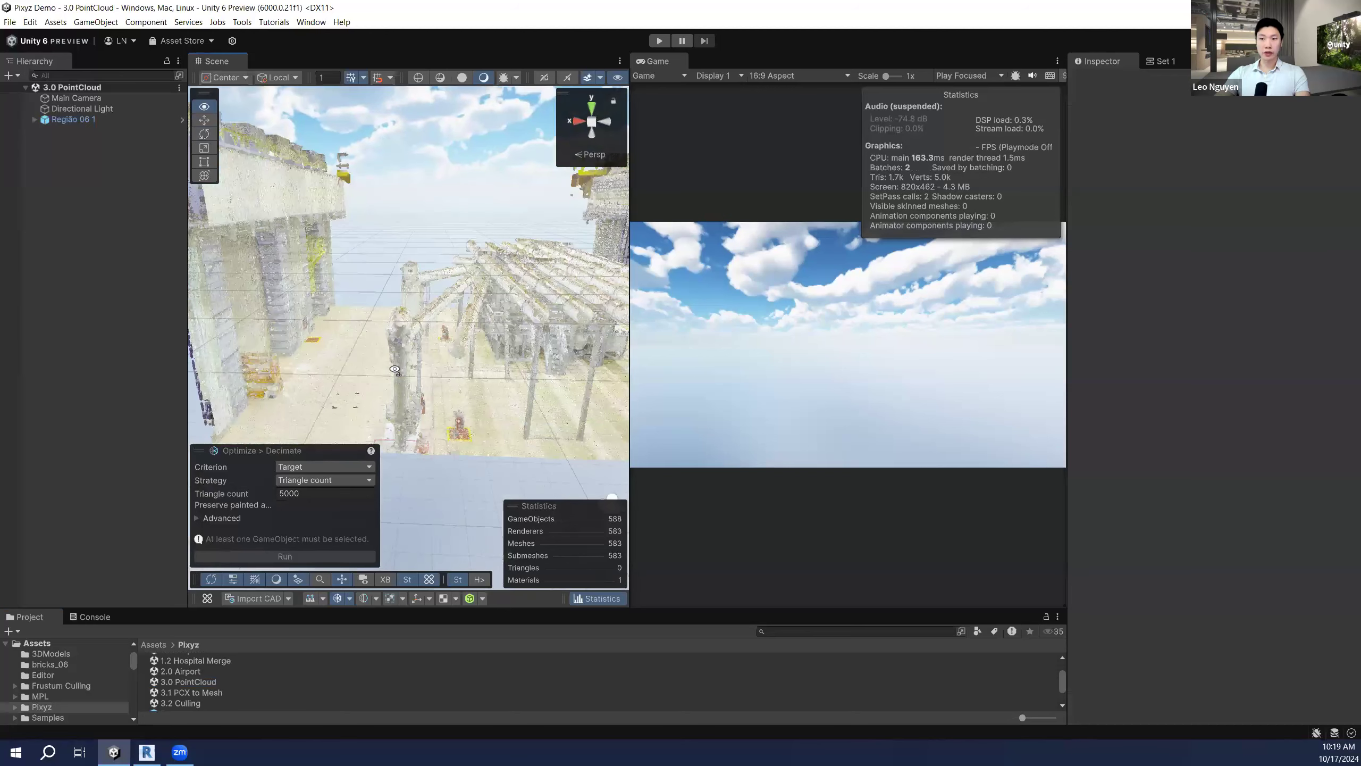
{"action": "scroll", "coordinate": [394, 370], "scroll_direction": "up", "scroll_amount": 10}
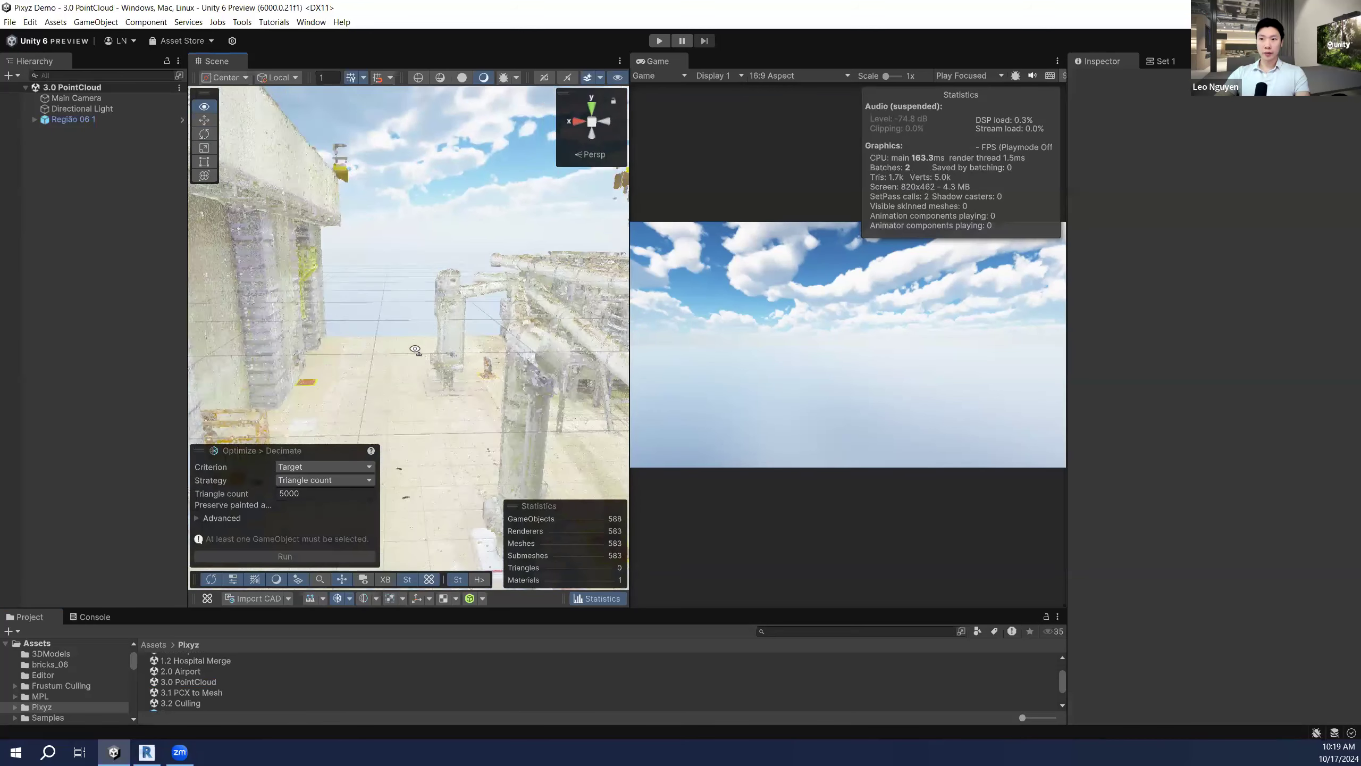
{"action": "right_click", "coordinate": [237, 60]}
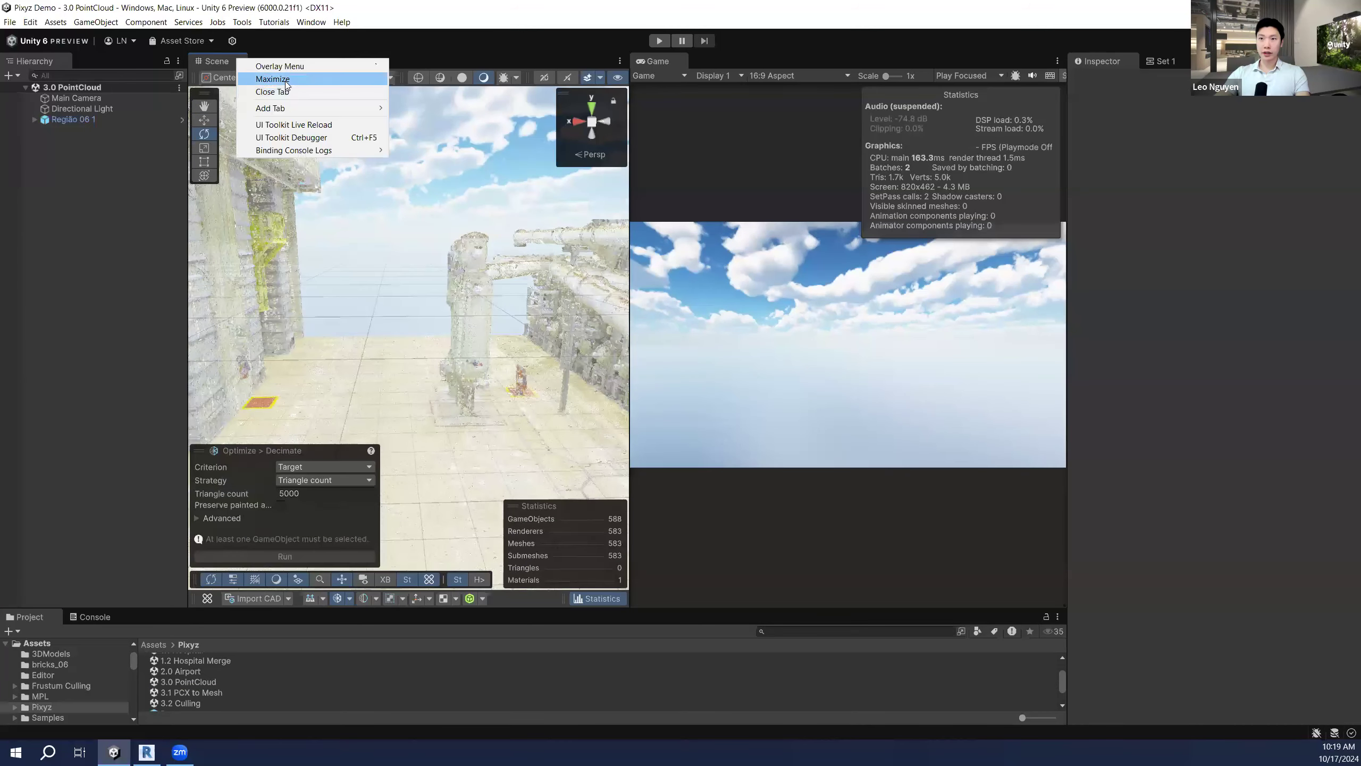
Step: Maximize the Scene view and fly toward the tank and pipe-rack equipment
{"action": "left_click", "coordinate": [287, 83]}
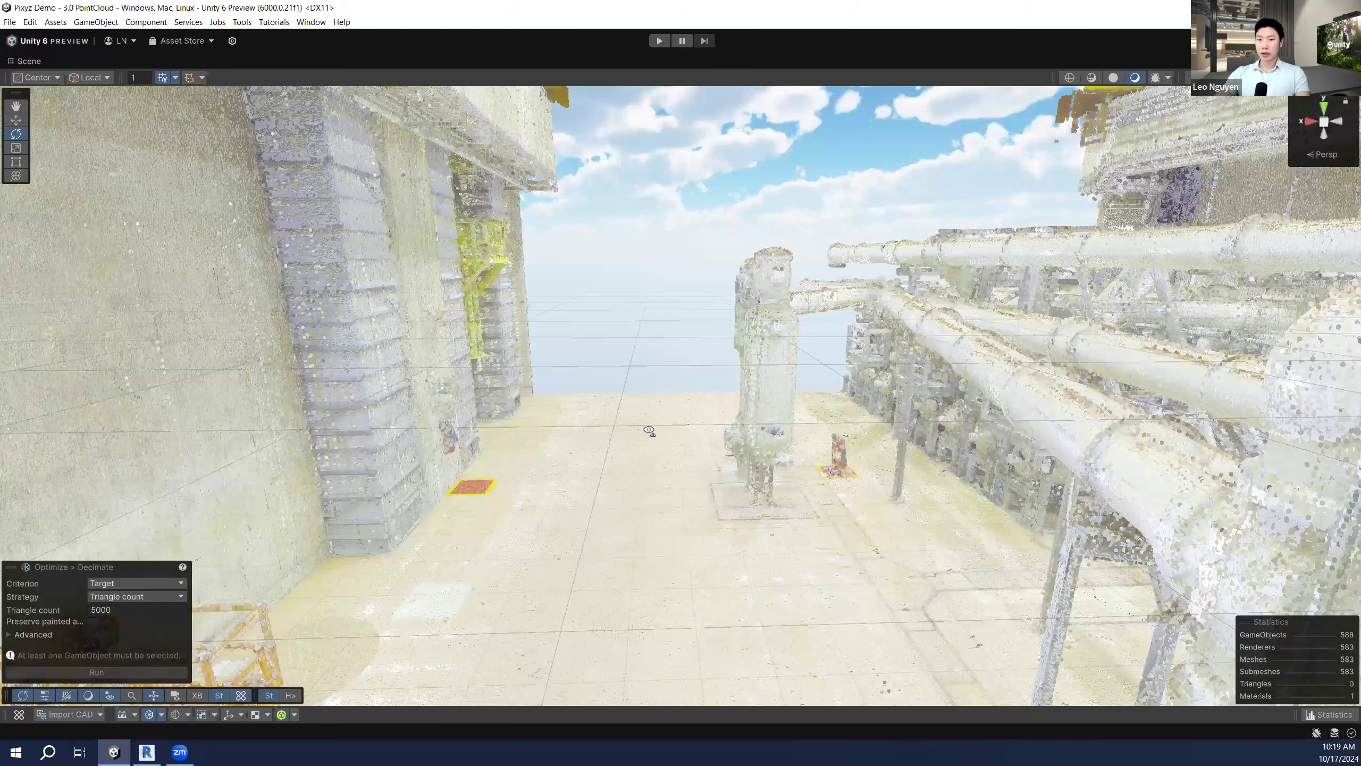
{"action": "right_click_drag", "start_coordinate": [649, 430], "coordinate": [658, 427]}
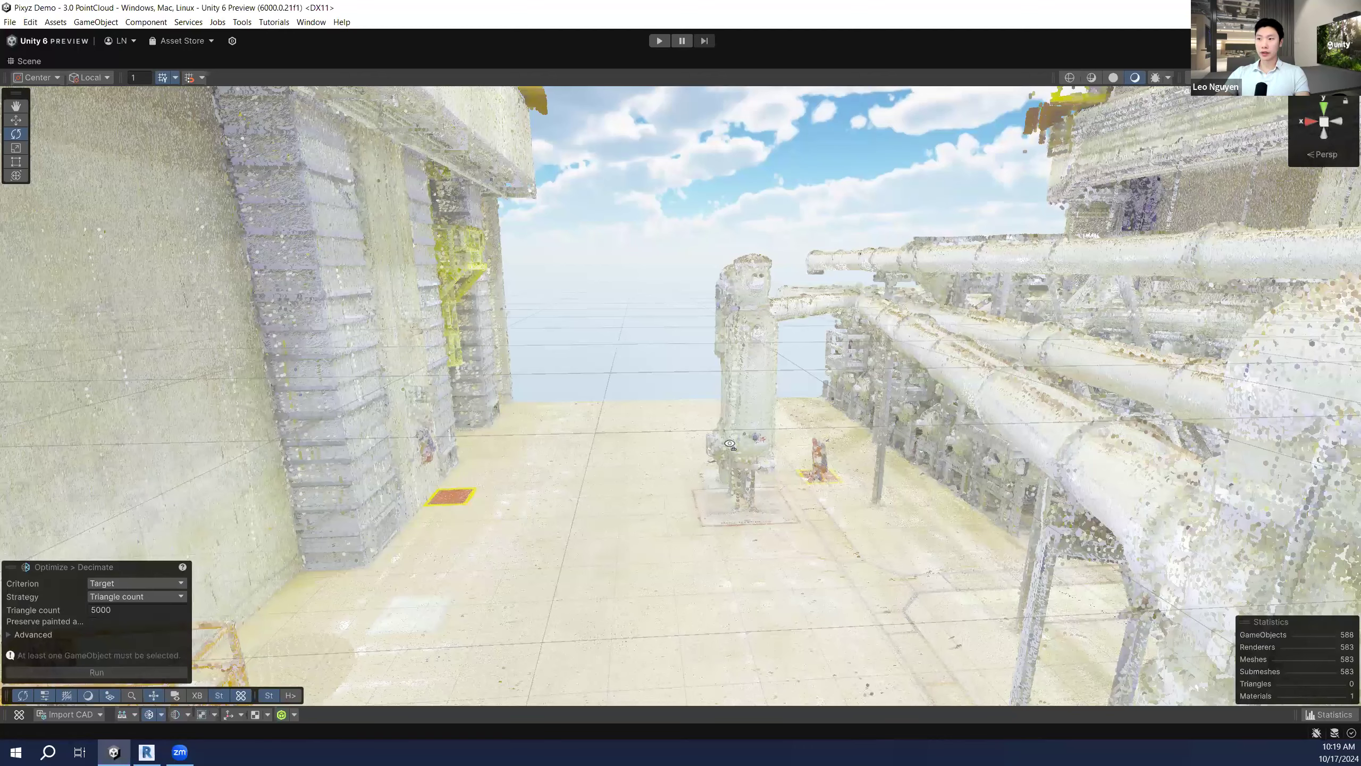
{"action": "mouse_move", "coordinate": [730, 444]}
{"action": "right_mouse_down"}
{"action": "mouse_move", "coordinate": [729, 427]}
{"action": "mouse_move", "coordinate": [787, 421]}
{"action": "mouse_move", "coordinate": [678, 427]}
{"action": "mouse_move", "coordinate": [723, 435]}
{"action": "mouse_move", "coordinate": [659, 417]}
{"action": "mouse_move", "coordinate": [755, 396]}
{"action": "mouse_move", "coordinate": [747, 431]}
{"action": "right_mouse_up"}
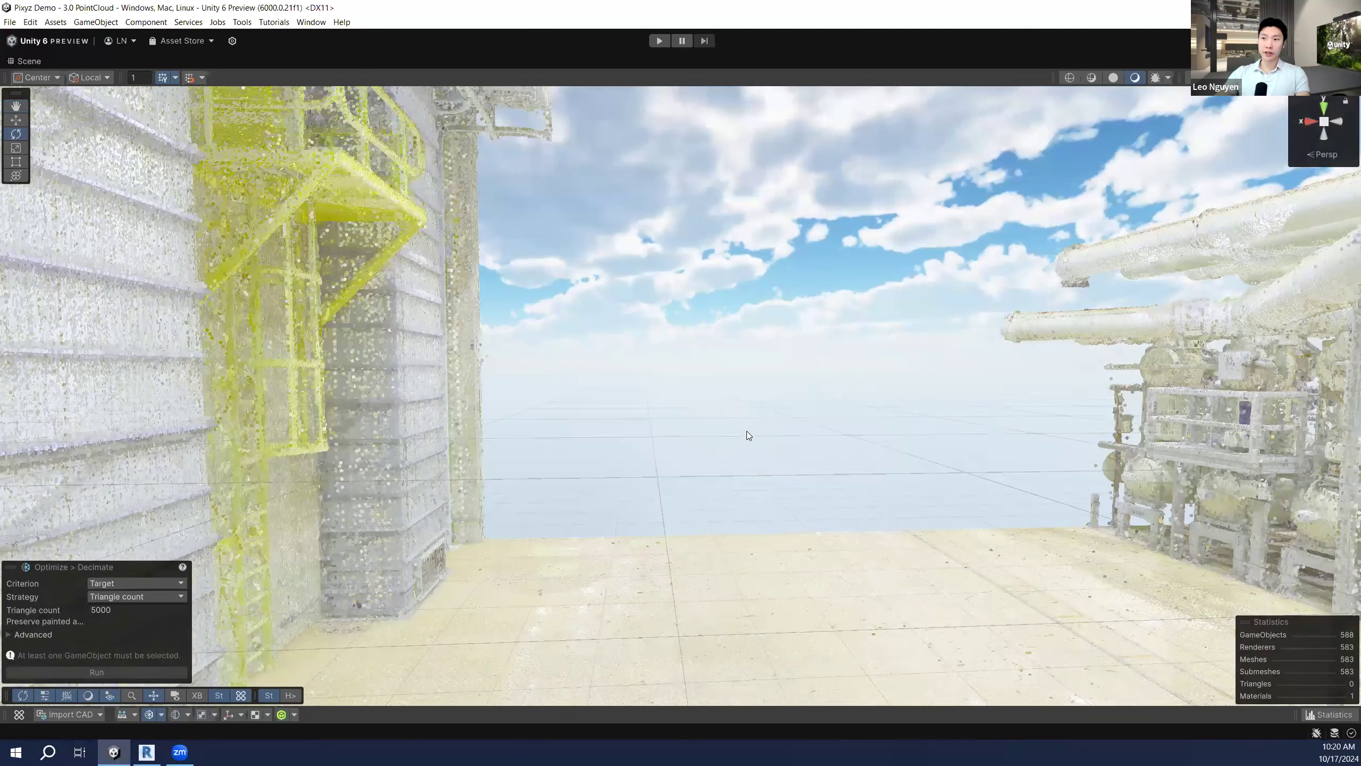
{"action": "right_click_drag", "start_coordinate": [615, 428], "coordinate": [831, 434]}
{"action": "right_click_drag", "start_coordinate": [661, 436], "coordinate": [822, 431]}
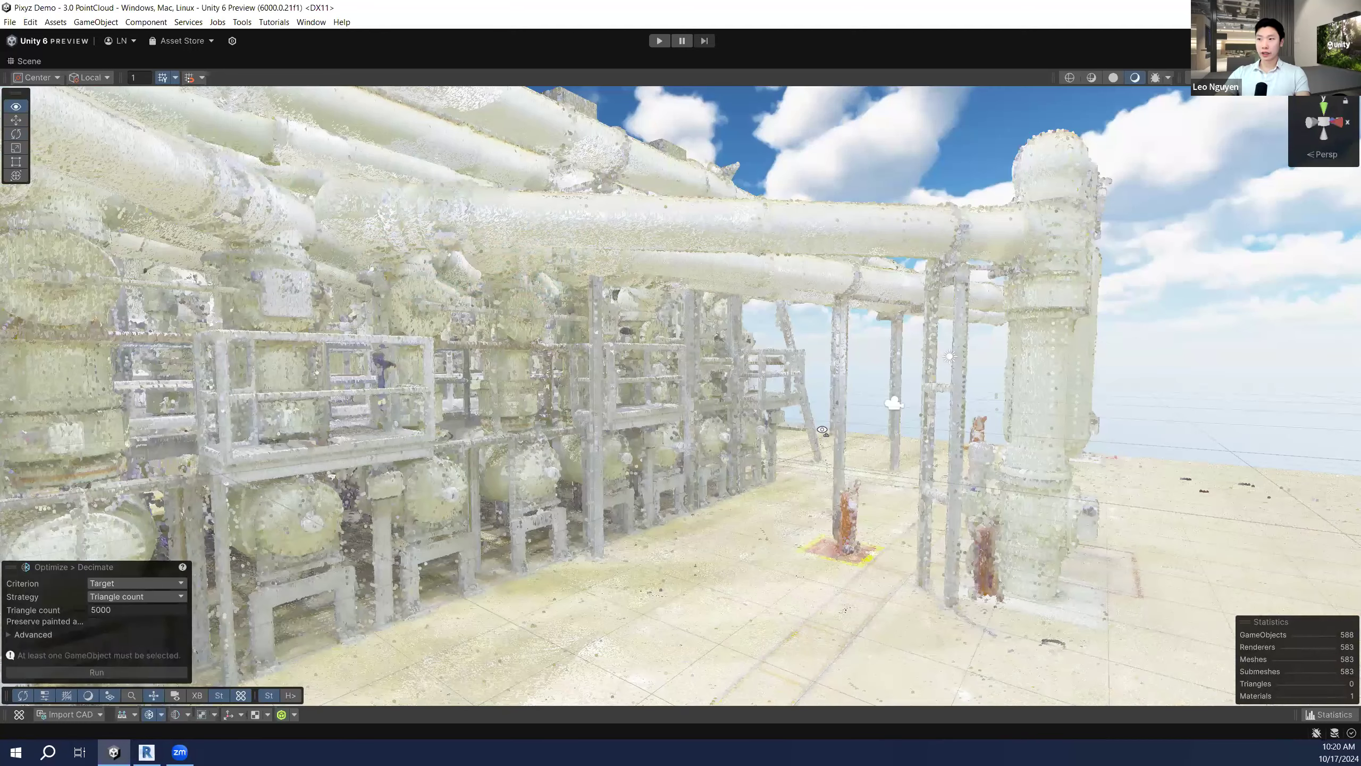
{"action": "right_click_drag", "start_coordinate": [658, 437], "coordinate": [513, 417]}
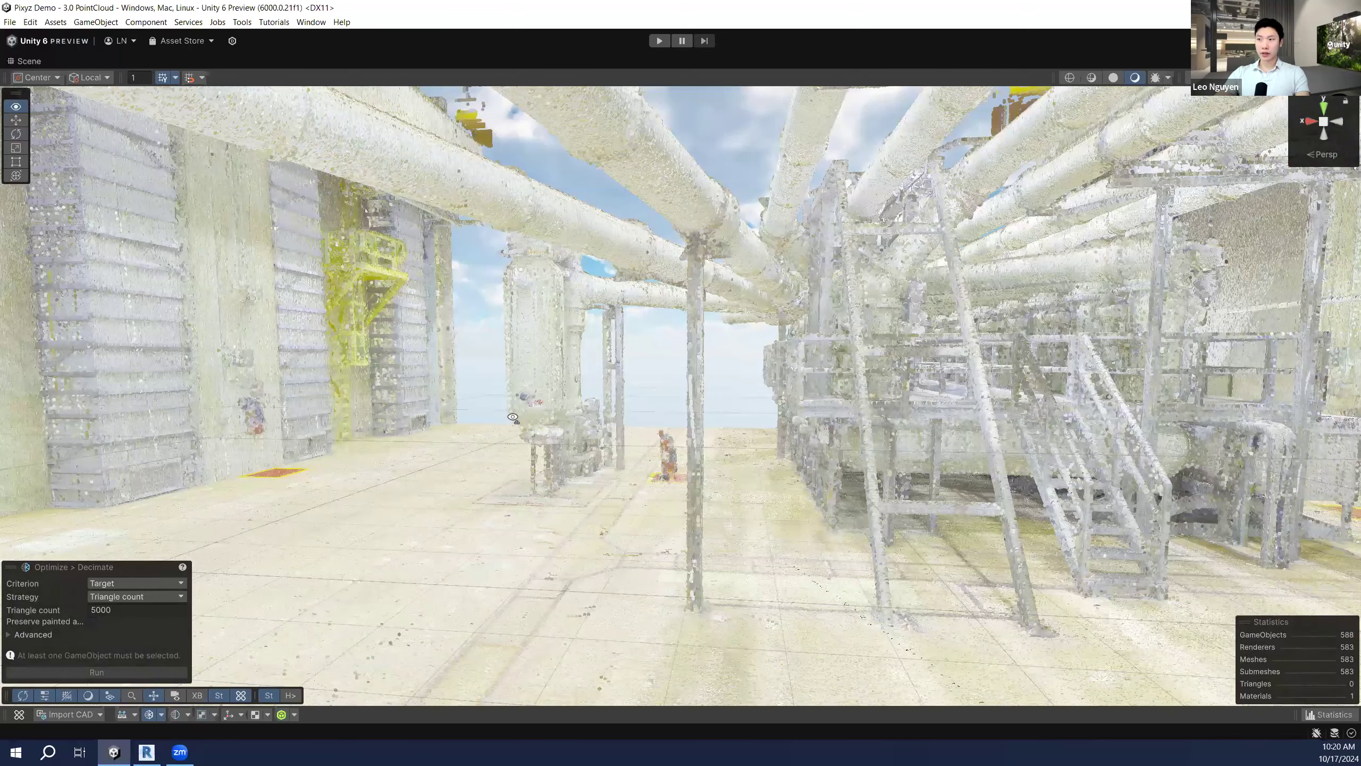
{"action": "key", "text": "d"}
{"action": "right_click_drag", "start_coordinate": [513, 417], "coordinate": [637, 406]}
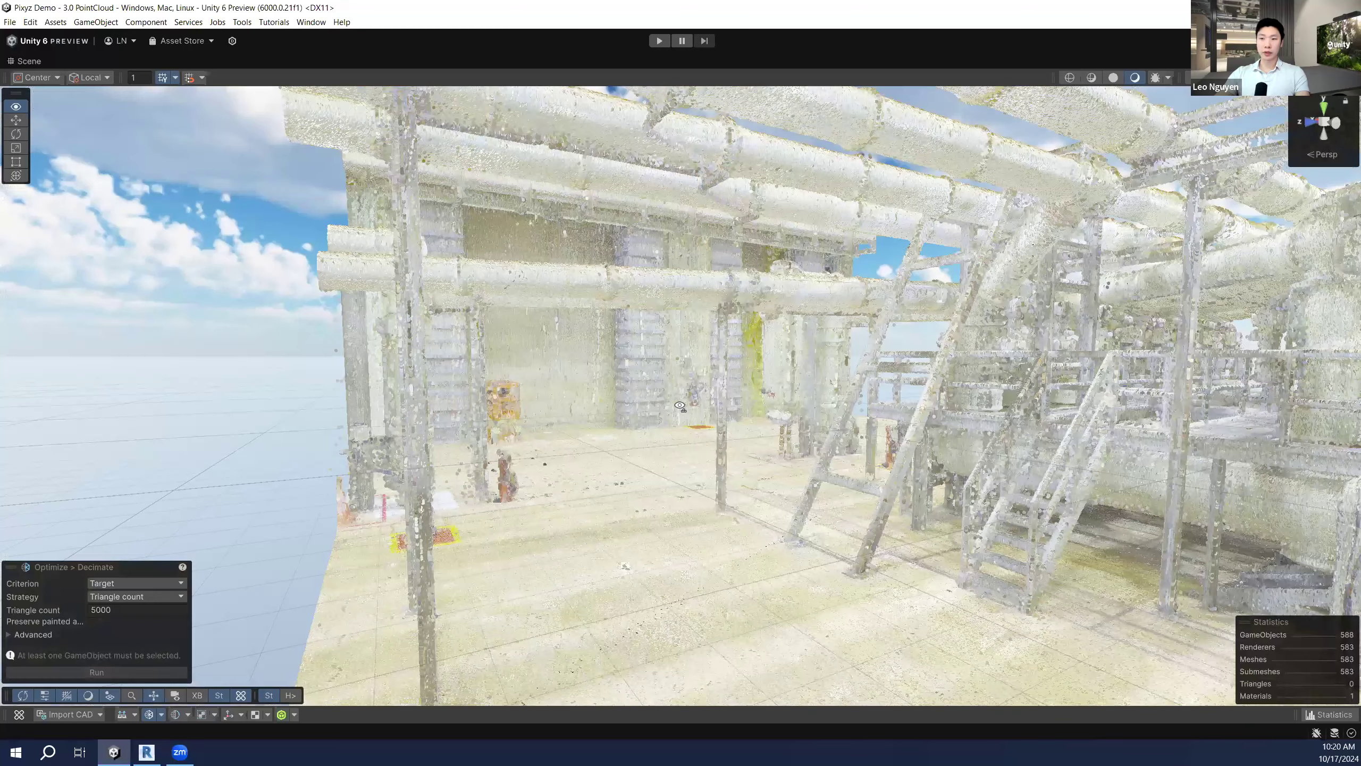
{"action": "right_click_drag", "start_coordinate": [680, 406], "coordinate": [716, 406]}
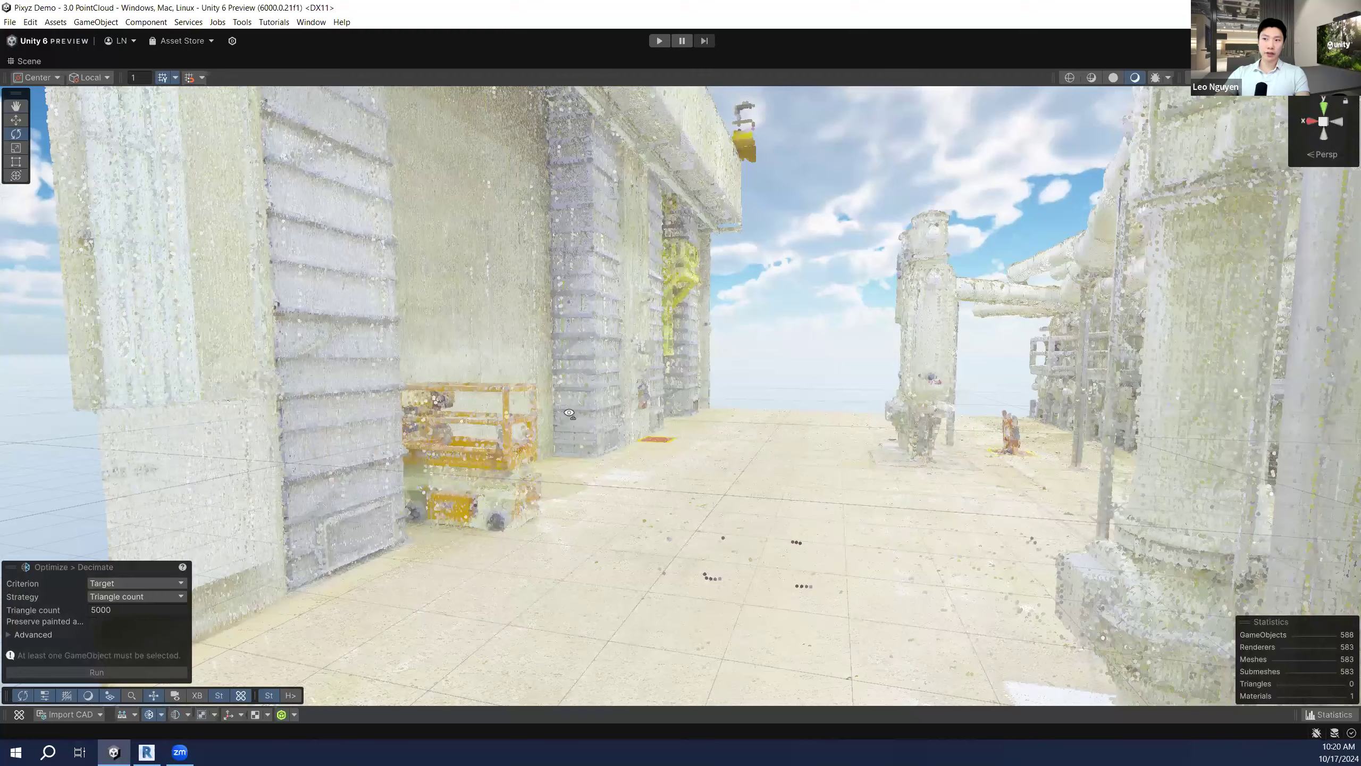
Step: Fly through the site past the tank, walls and columns, then restore the normal layout
{"action": "key", "text": "w"}
{"action": "right_click_drag", "start_coordinate": [569, 413], "coordinate": [597, 424]}
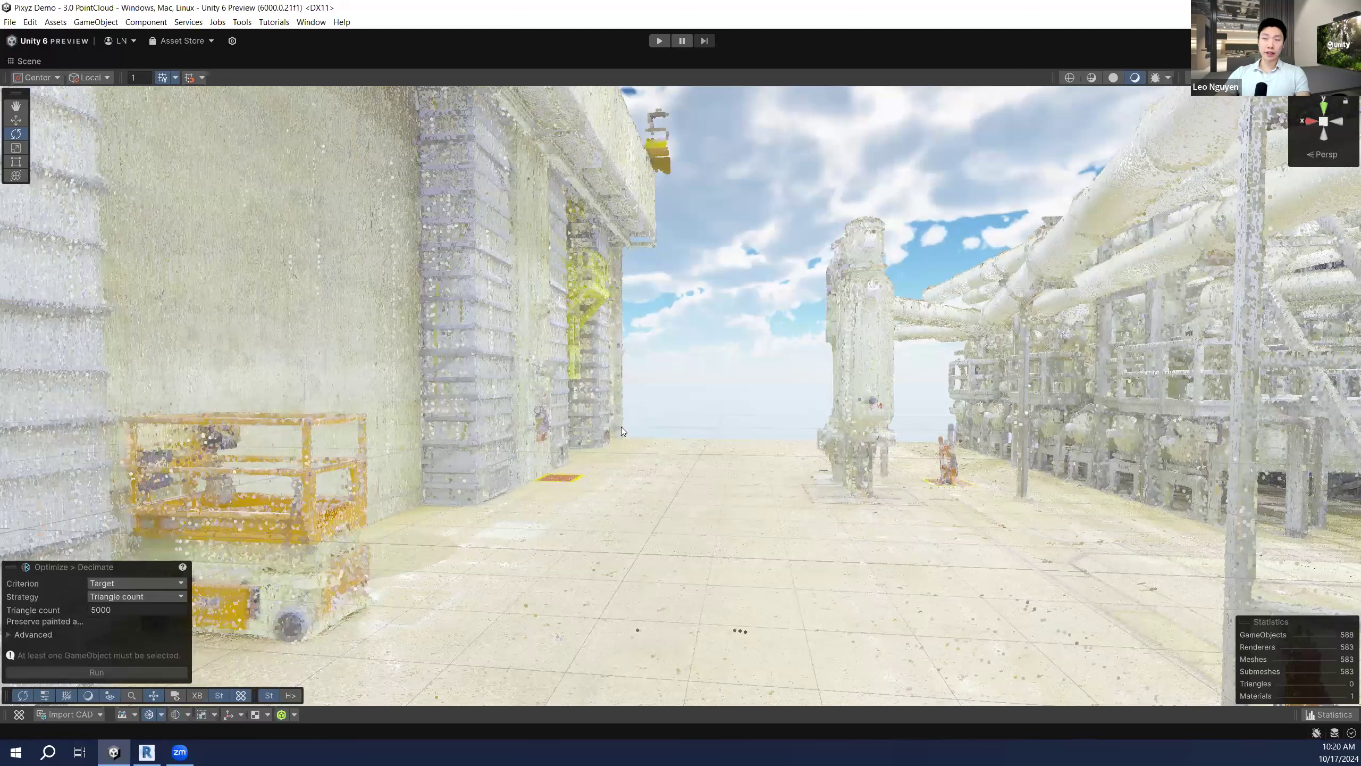
{"action": "right_click_drag", "start_coordinate": [729, 453], "coordinate": [740, 462]}
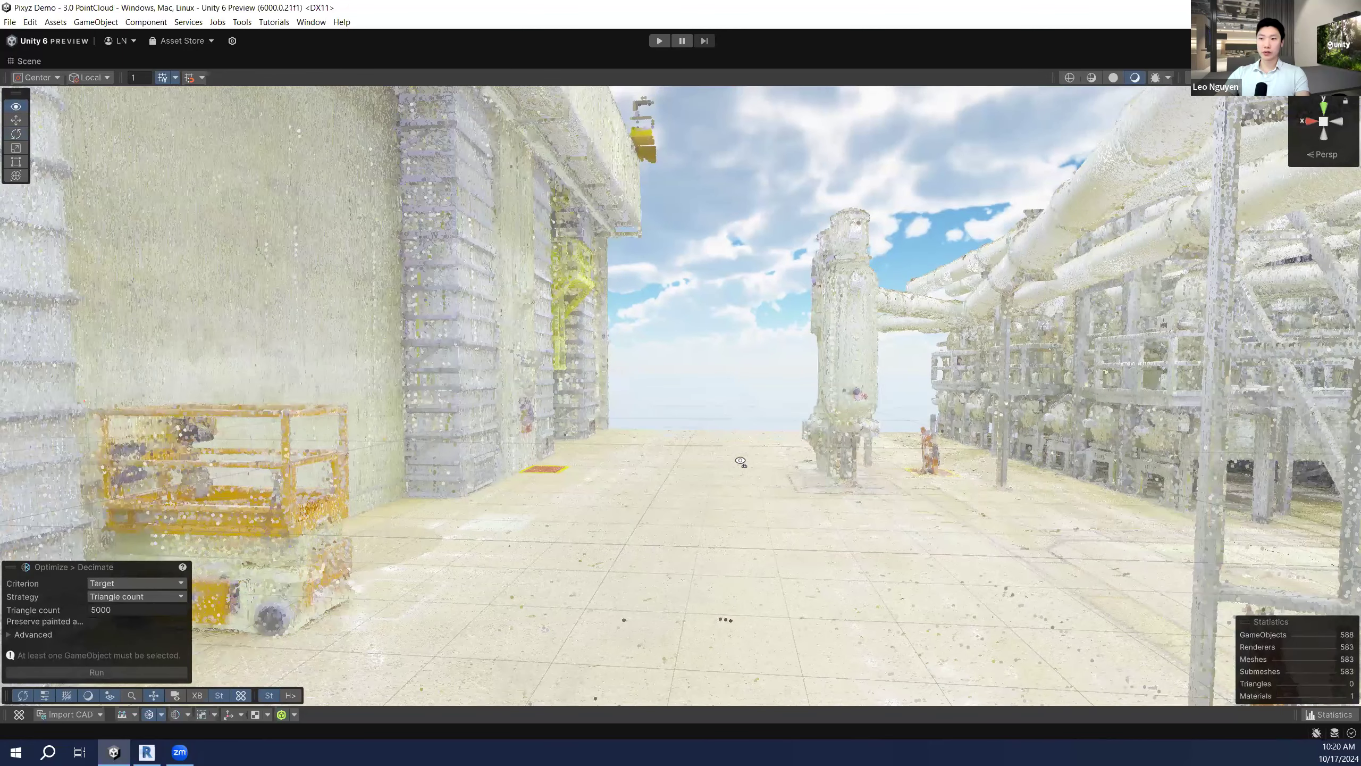
{"action": "right_click_drag", "start_coordinate": [497, 404], "coordinate": [552, 451]}
{"action": "middle_click_drag", "start_coordinate": [650, 475], "coordinate": [597, 453]}
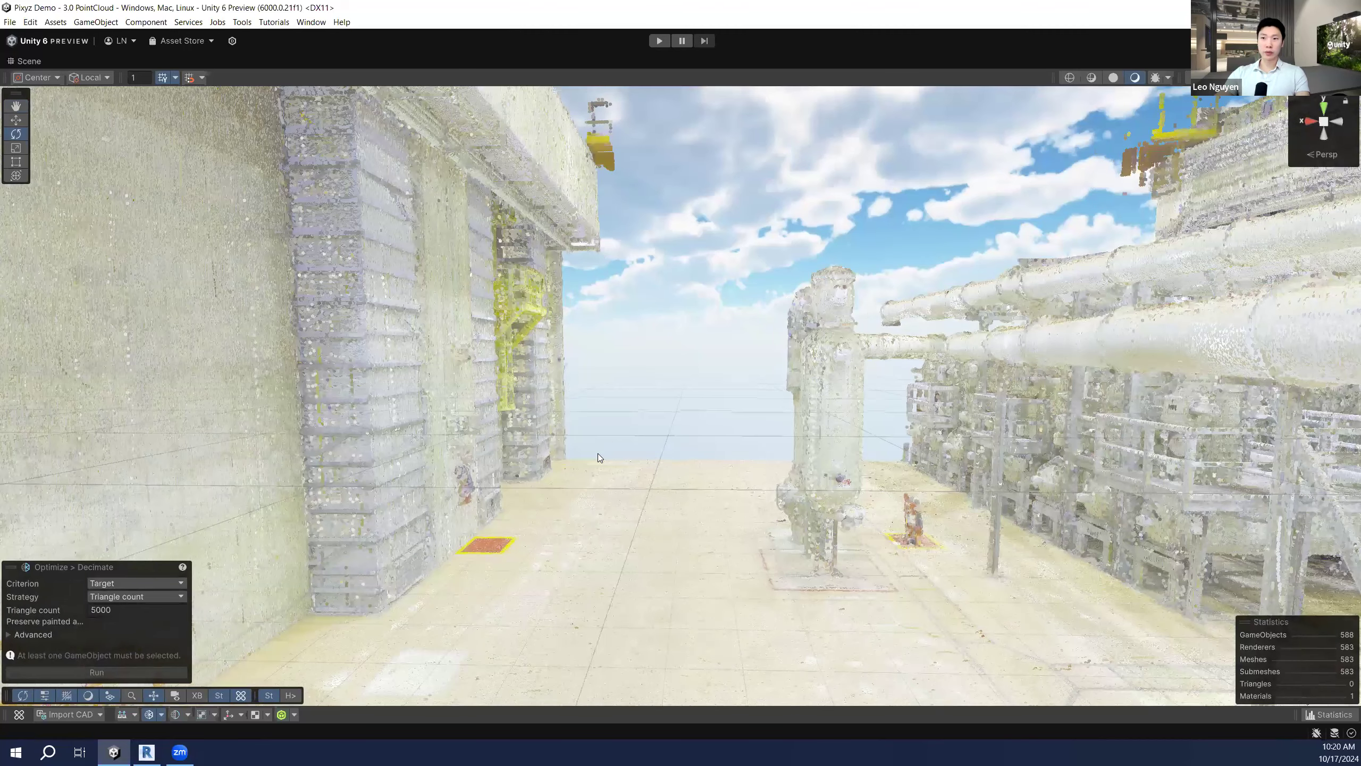
{"action": "right_click_drag", "start_coordinate": [625, 443], "coordinate": [664, 422]}
{"action": "right_click_drag", "start_coordinate": [808, 441], "coordinate": [809, 440]}
{"action": "right_click_drag", "start_coordinate": [592, 437], "coordinate": [629, 415]}
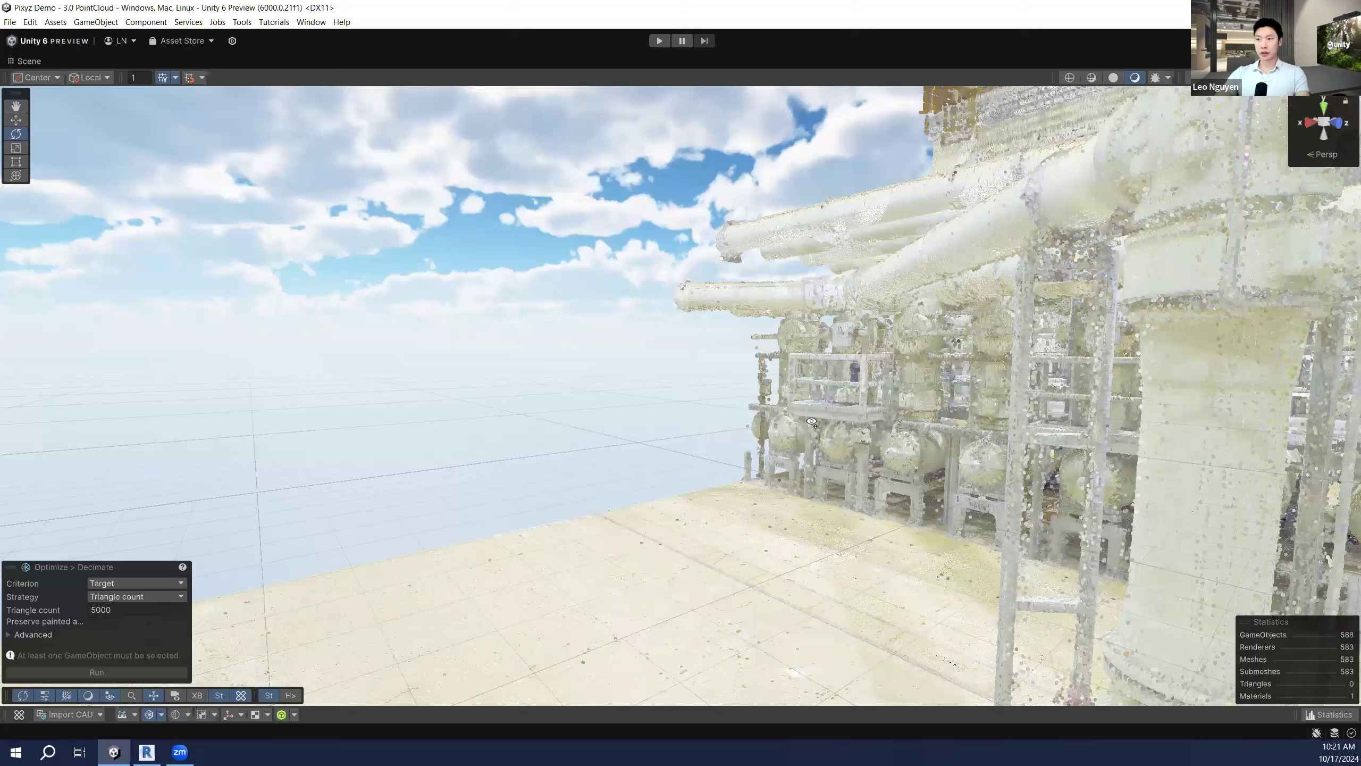
{"action": "right_click_drag", "start_coordinate": [811, 422], "coordinate": [303, 413]}
{"action": "right_click_drag", "start_coordinate": [453, 411], "coordinate": [624, 437]}
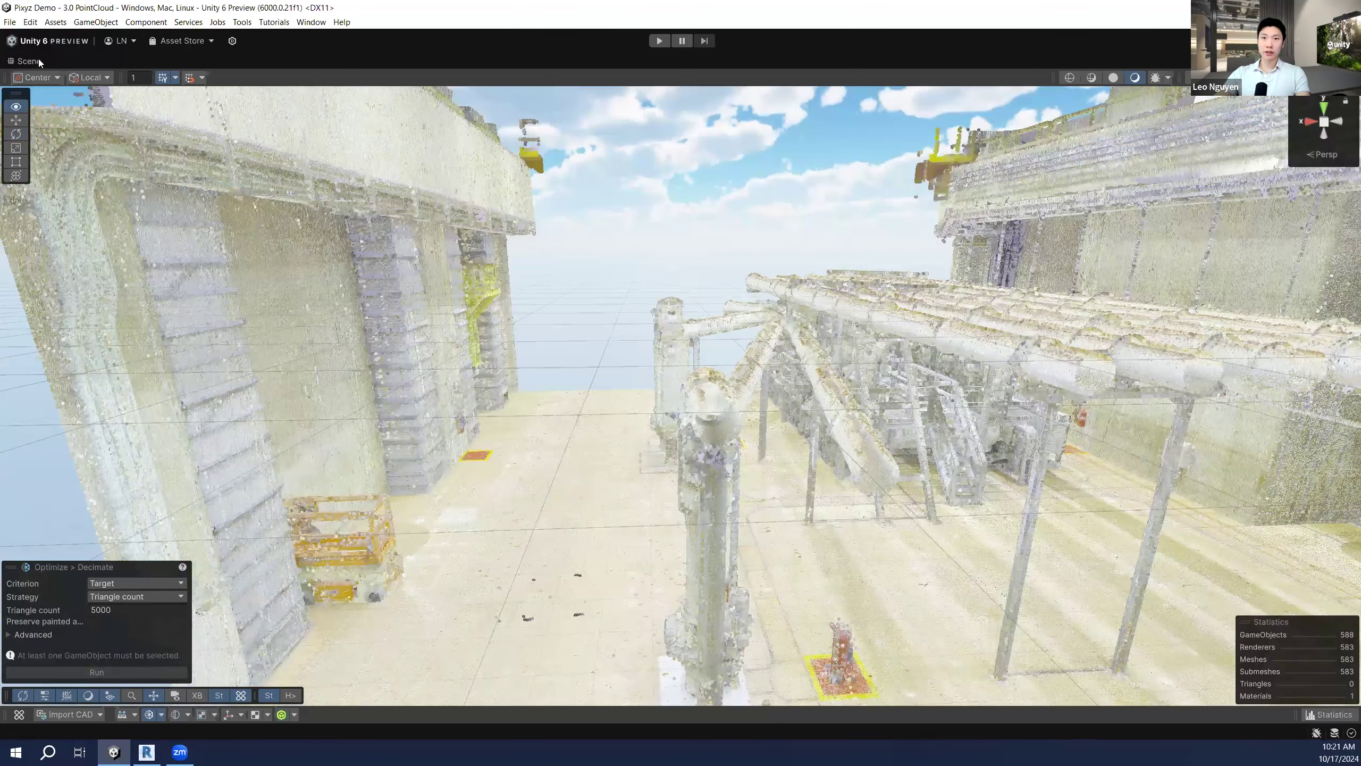
{"action": "right_click", "coordinate": [39, 59]}
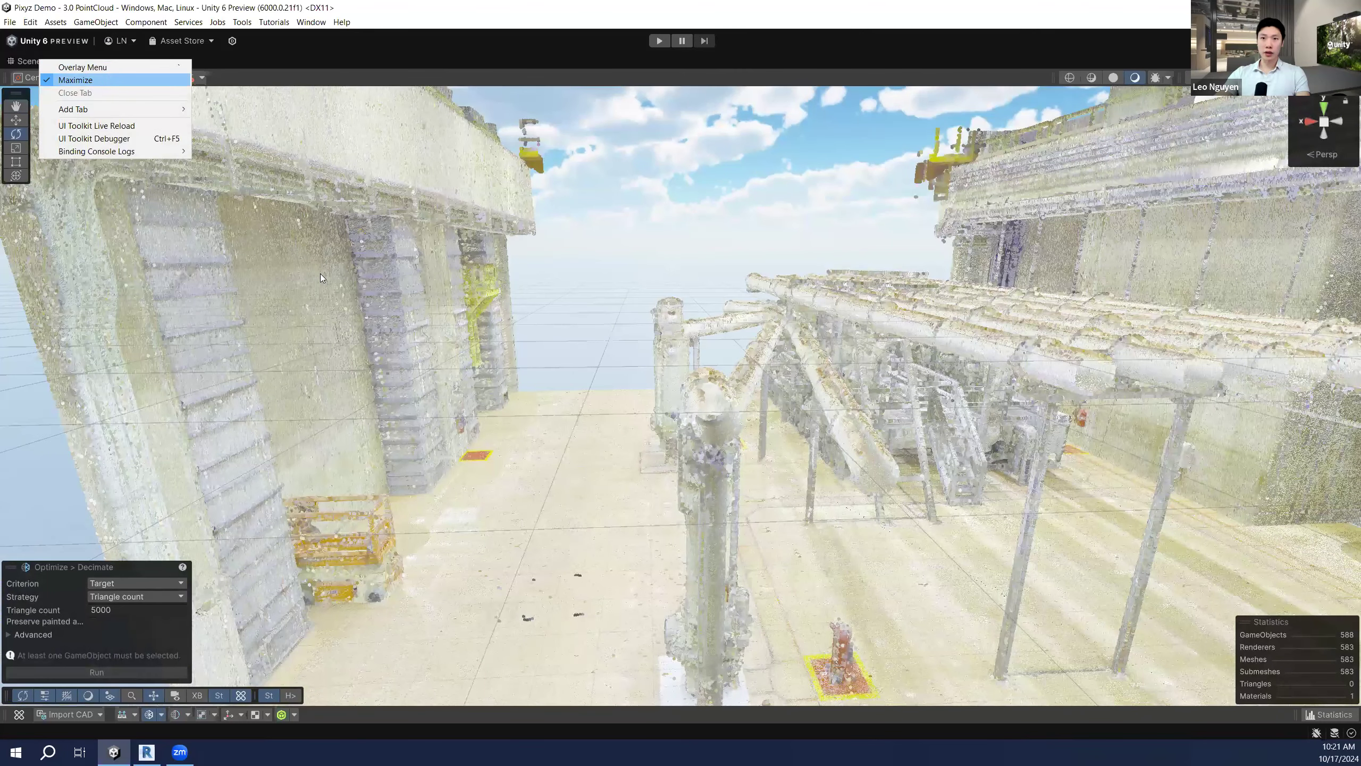
{"action": "left_click", "coordinate": [75, 80]}
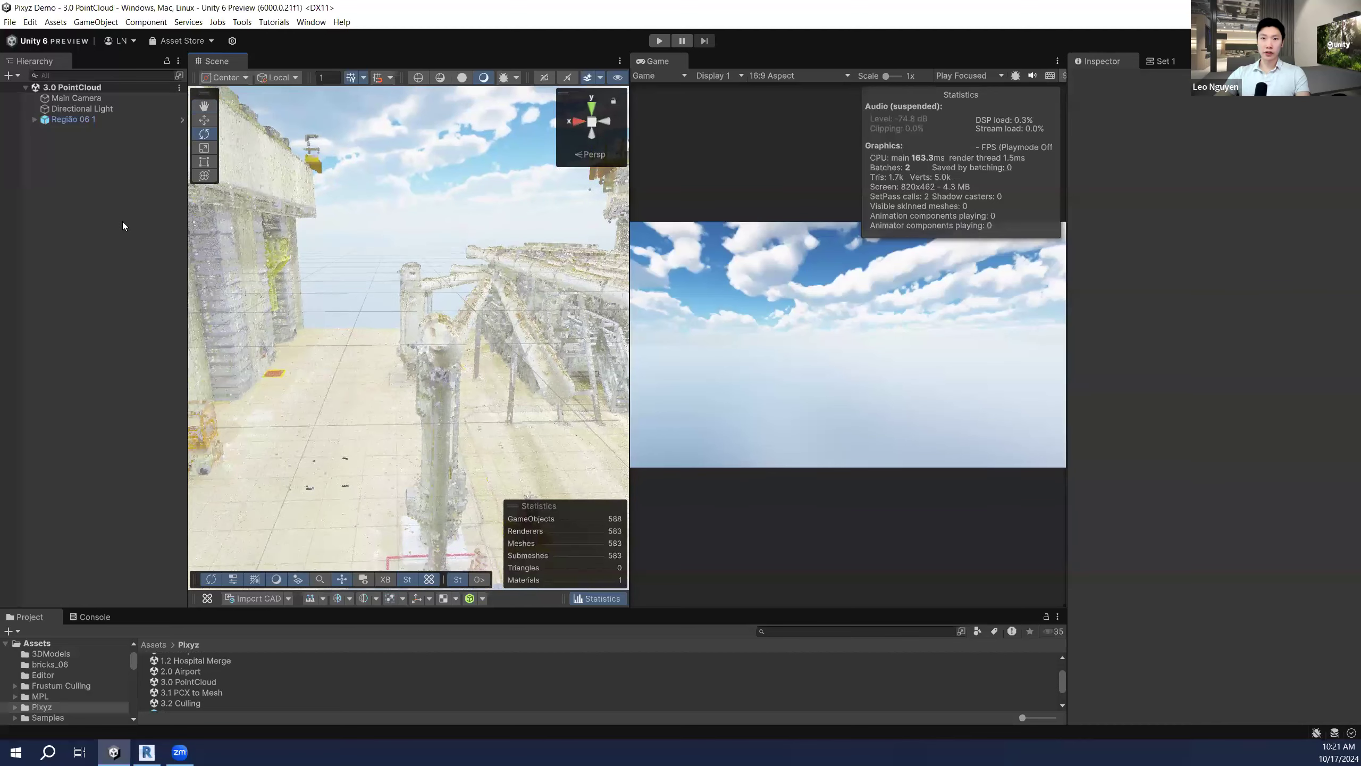
Step: Dismiss the Hierarchy's 3D Object menu without adding anything, then fly forward over the pipes
{"action": "right_click", "coordinate": [119, 222]}
{"action": "mouse_move", "coordinate": [258, 436]}
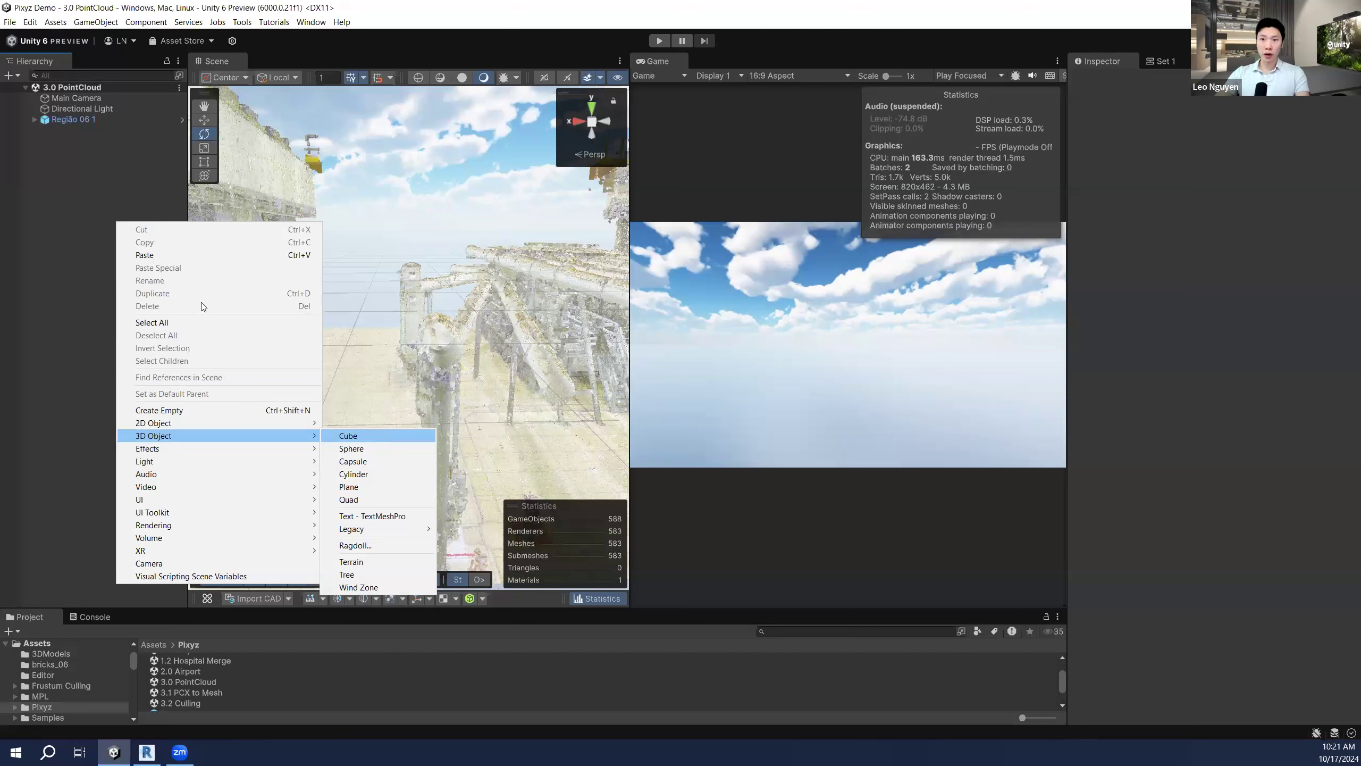
{"action": "mouse_move", "coordinate": [206, 435]}
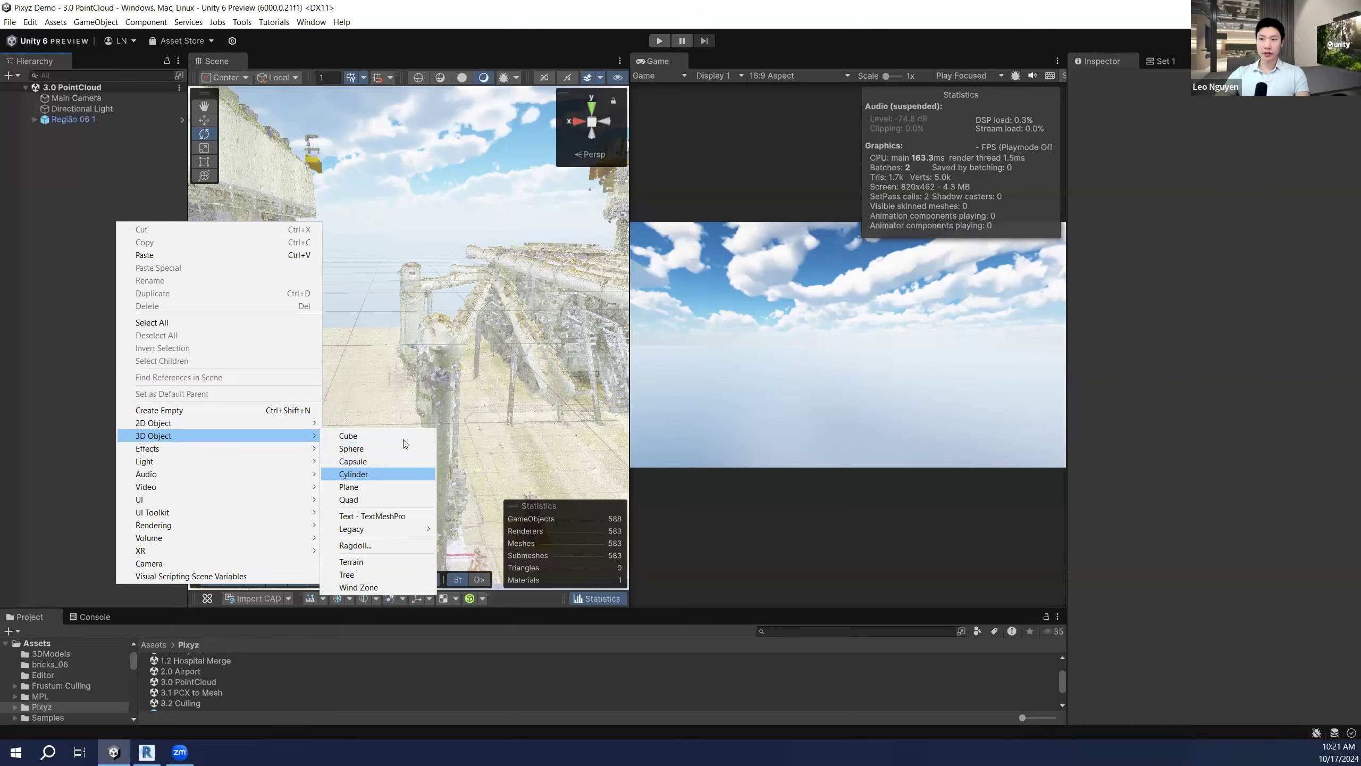
{"action": "left_click", "coordinate": [434, 329]}
{"action": "right_click_drag", "start_coordinate": [433, 326], "coordinate": [463, 312]}
{"action": "key", "text": "w"}
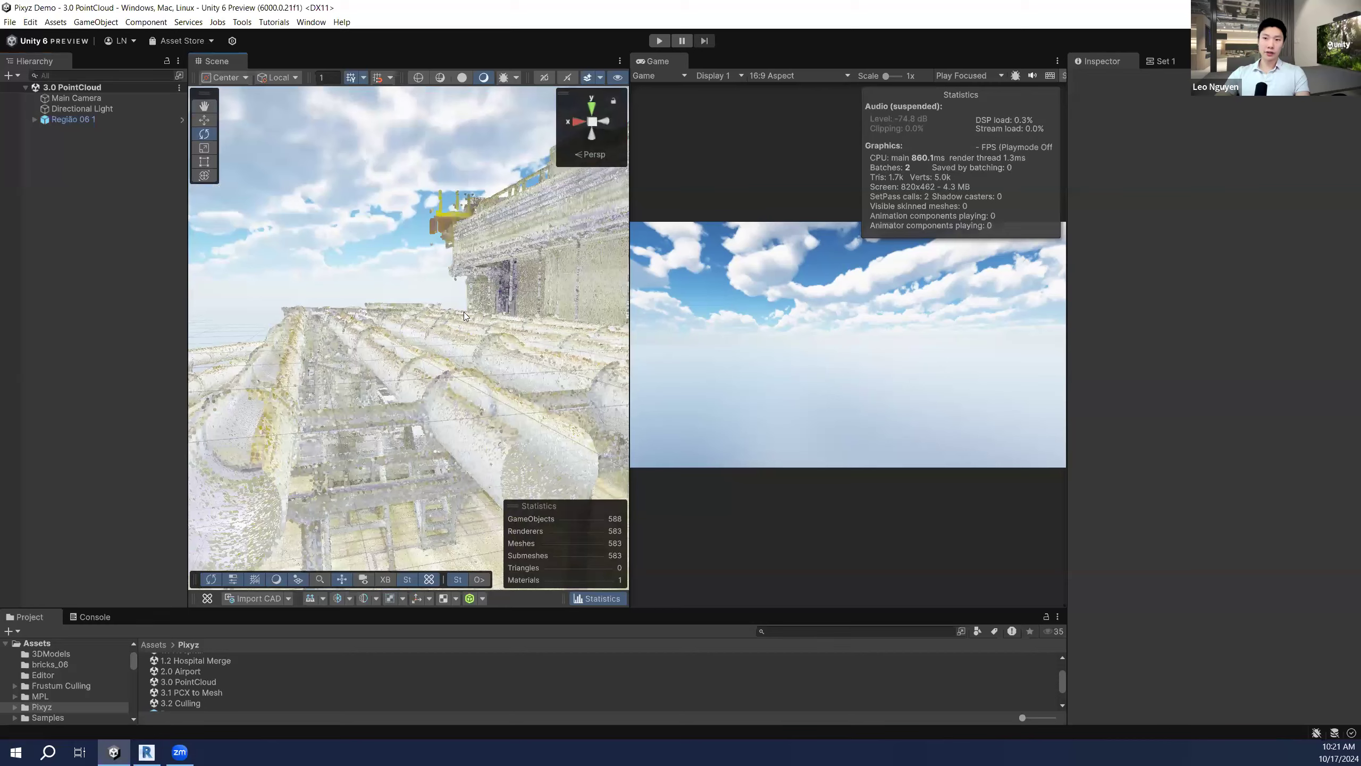
Step: Maximize the Scene view, fly and orbit around the site, then jump to a frontal pipe-rack view
{"action": "right_click", "coordinate": [235, 61]}
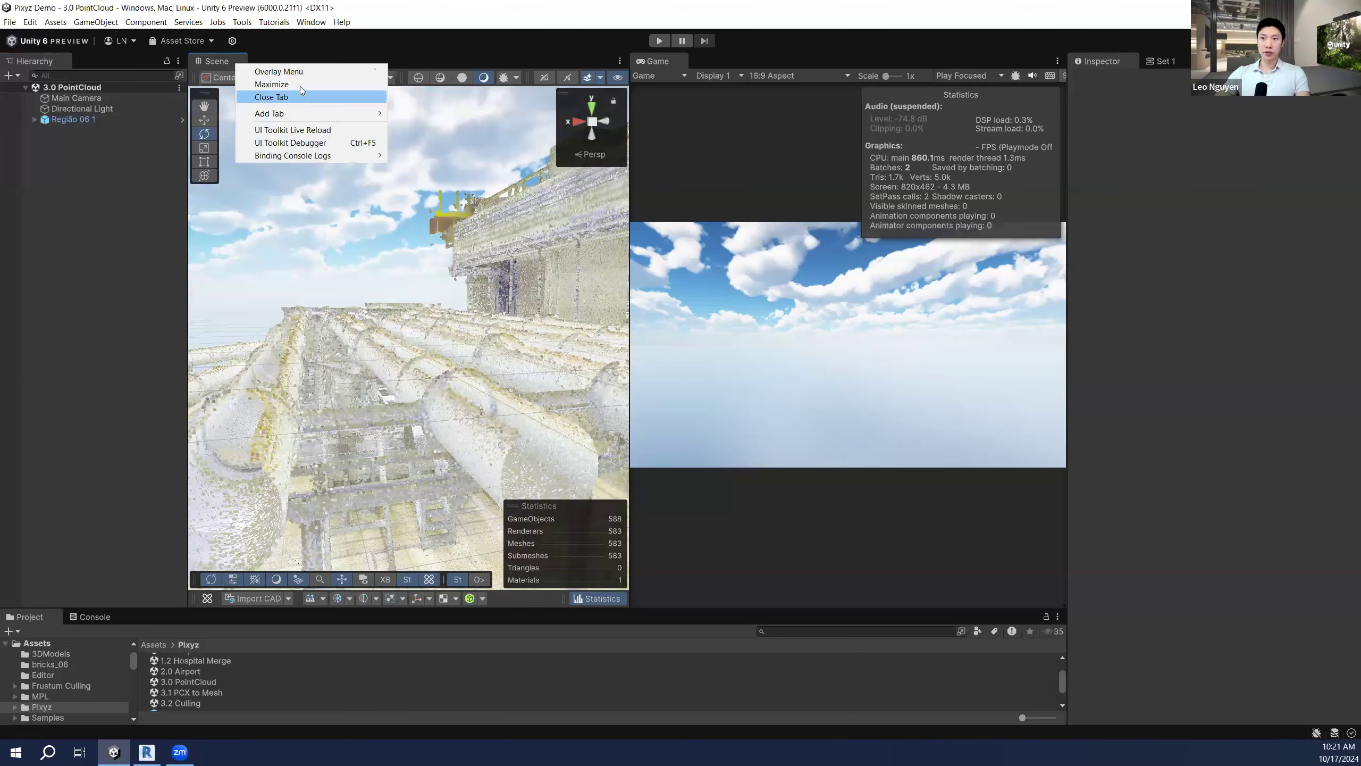
{"action": "left_click", "coordinate": [283, 84]}
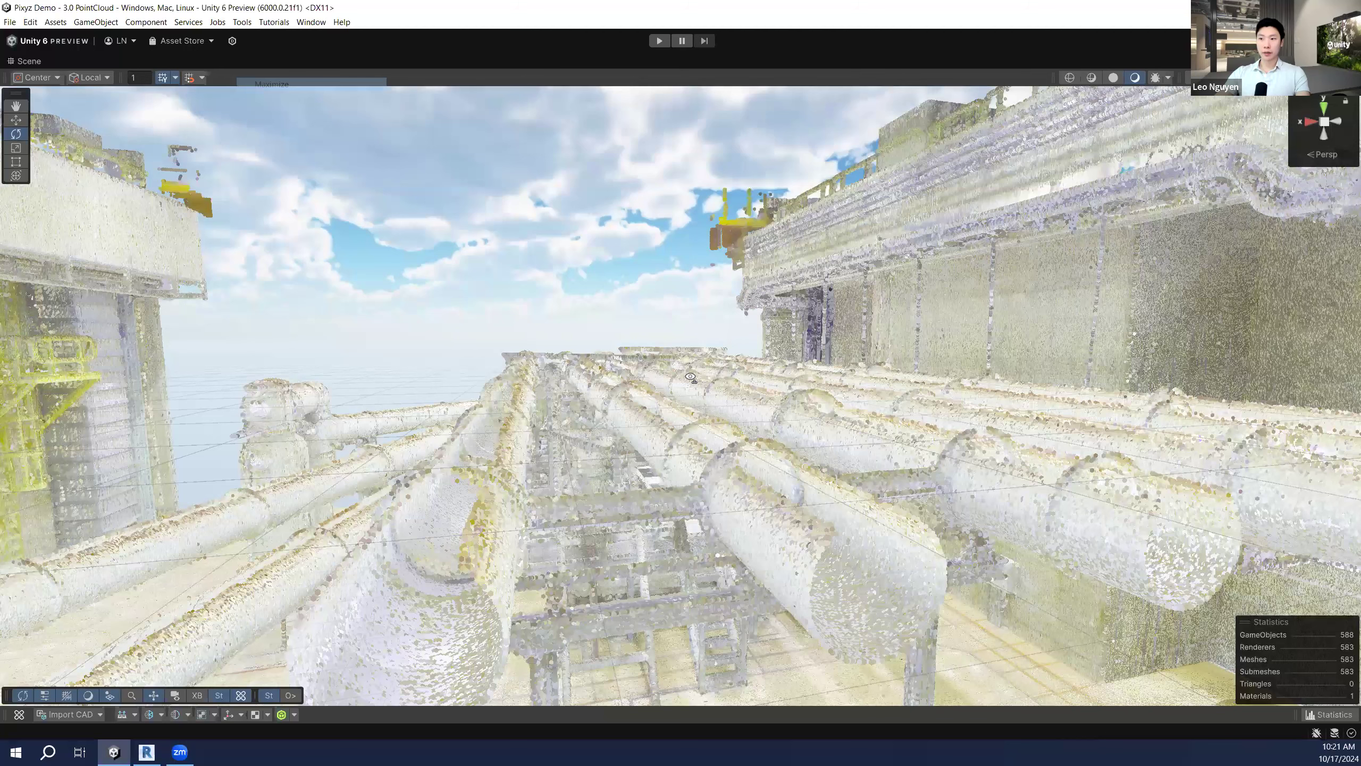
{"action": "mouse_move", "coordinate": [690, 377]}
{"action": "right_mouse_down"}
{"action": "mouse_move", "coordinate": [649, 398]}
{"action": "mouse_move", "coordinate": [680, 391]}
{"action": "mouse_move", "coordinate": [670, 328]}
{"action": "mouse_move", "coordinate": [678, 370]}
{"action": "right_mouse_up"}
{"action": "key", "text": "s"}
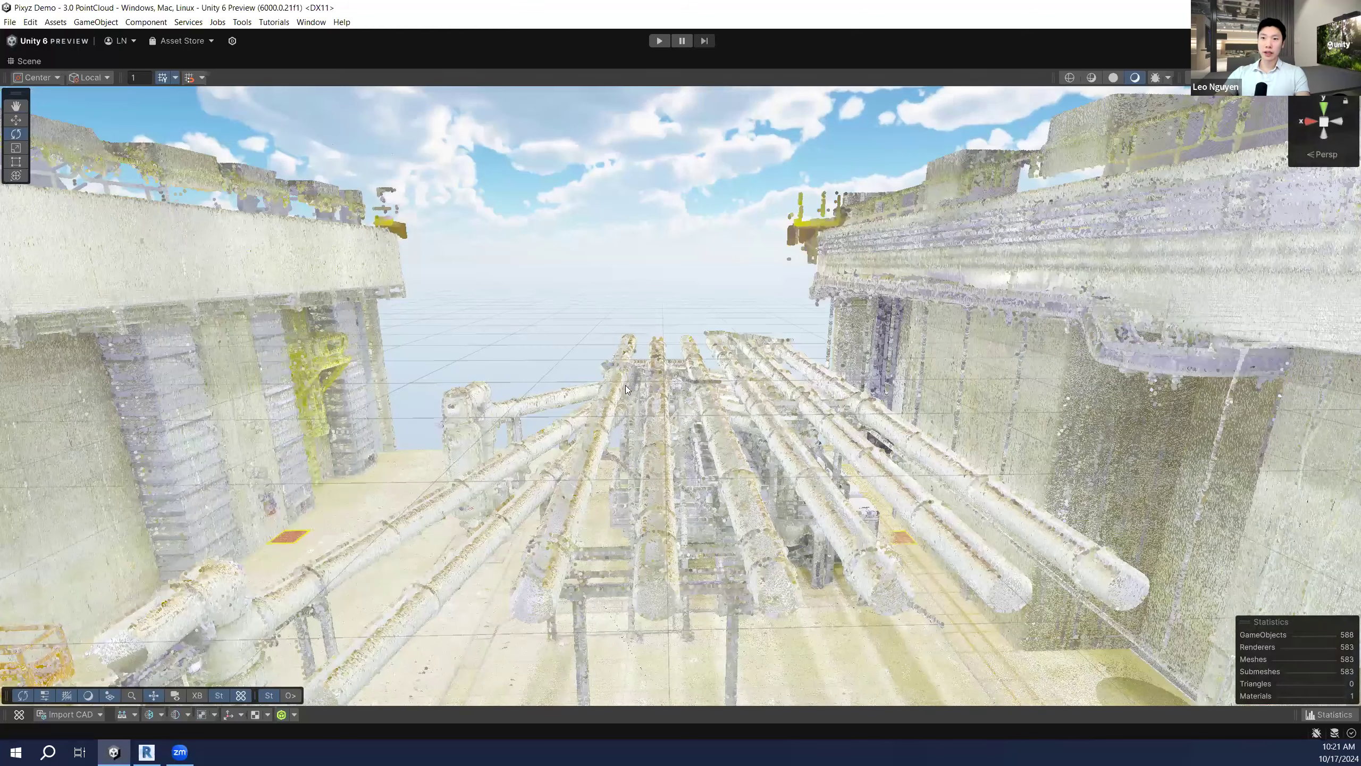
{"action": "right_click_drag", "start_coordinate": [643, 397], "coordinate": [660, 422]}
{"action": "key", "text": "q"}
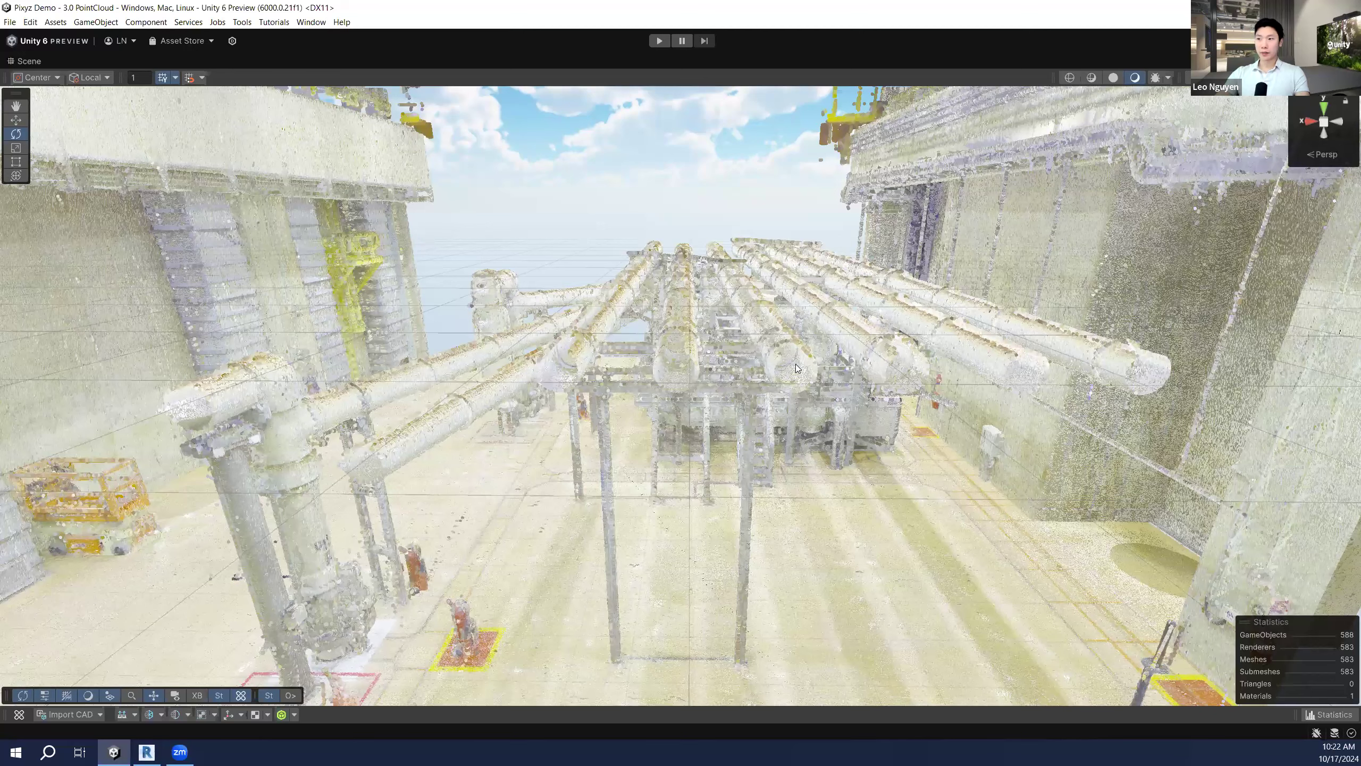
{"action": "left_click_drag", "start_coordinate": [854, 369], "coordinate": [796, 358], "text": "alt"}
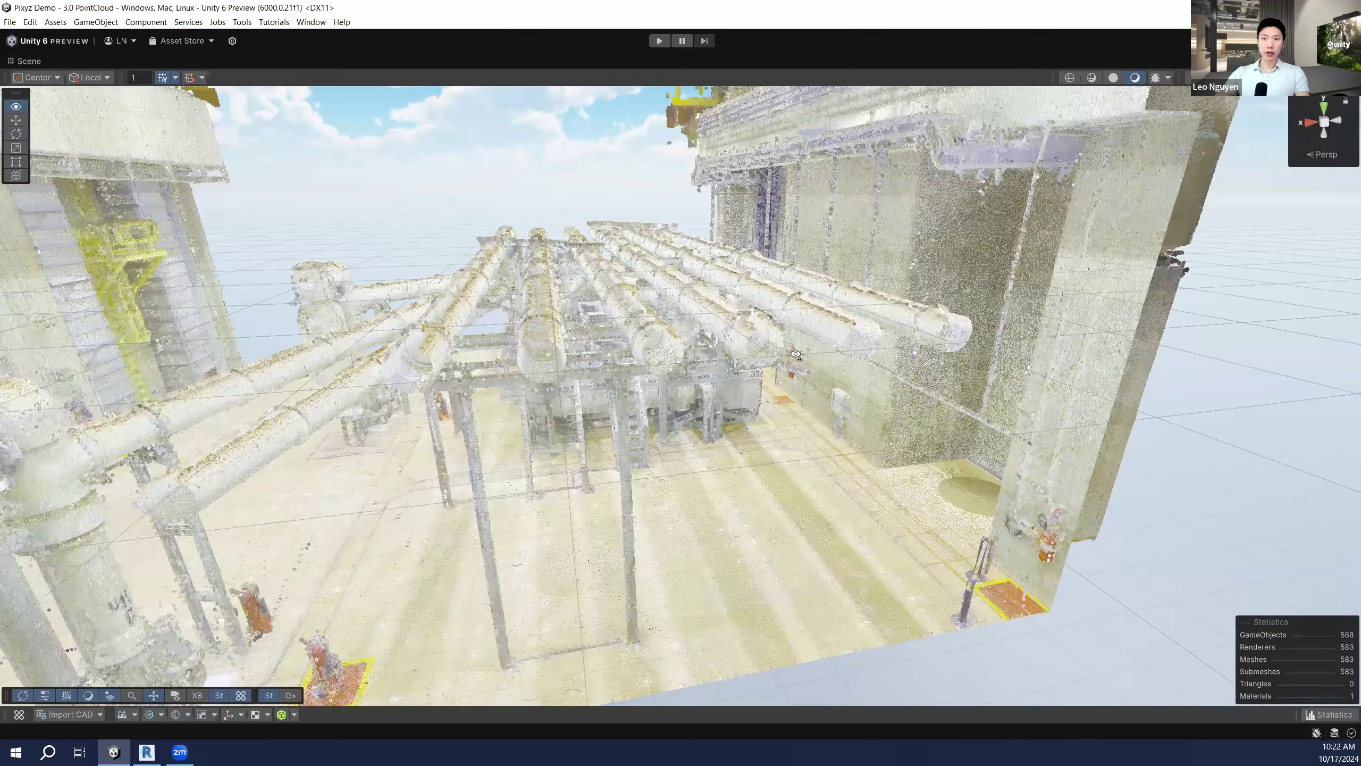
{"action": "left_click", "coordinate": [289, 695]}
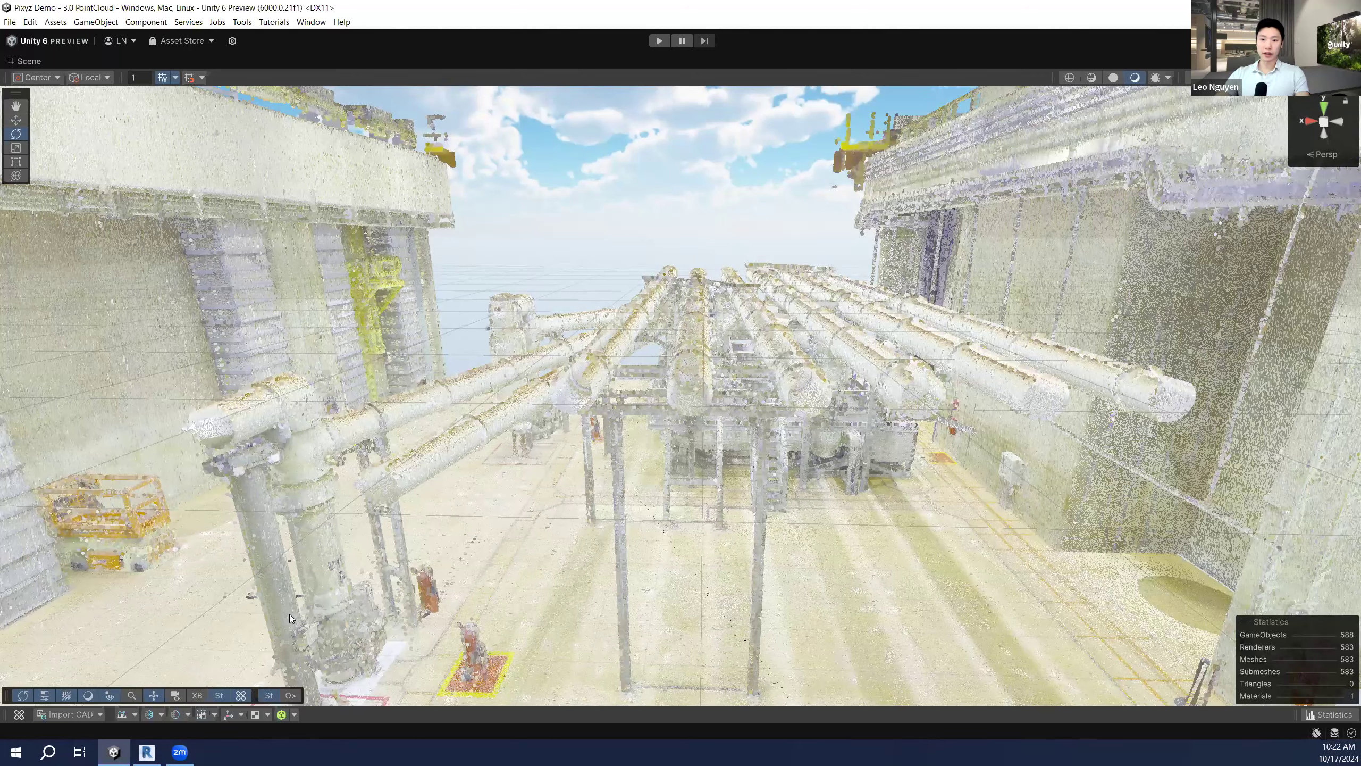
Step: Browse the Pixyz toolbar's retopology, decimation, merge and repair groups, then select a point-cloud chunk
{"action": "left_click", "coordinate": [188, 714]}
{"action": "left_click", "coordinate": [165, 715]}
{"action": "left_click", "coordinate": [165, 715]}
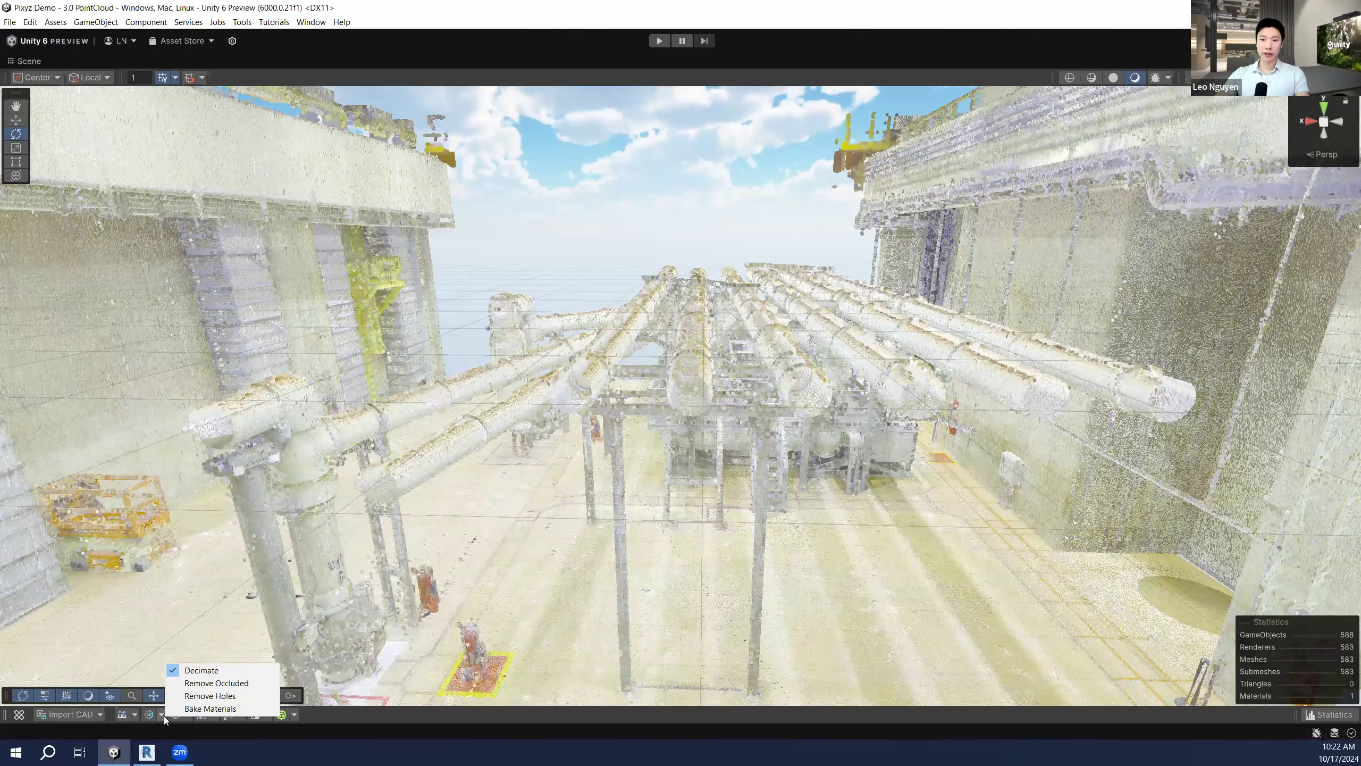
{"action": "left_click", "coordinate": [215, 719]}
{"action": "left_click", "coordinate": [214, 718]}
{"action": "left_click", "coordinate": [213, 717]}
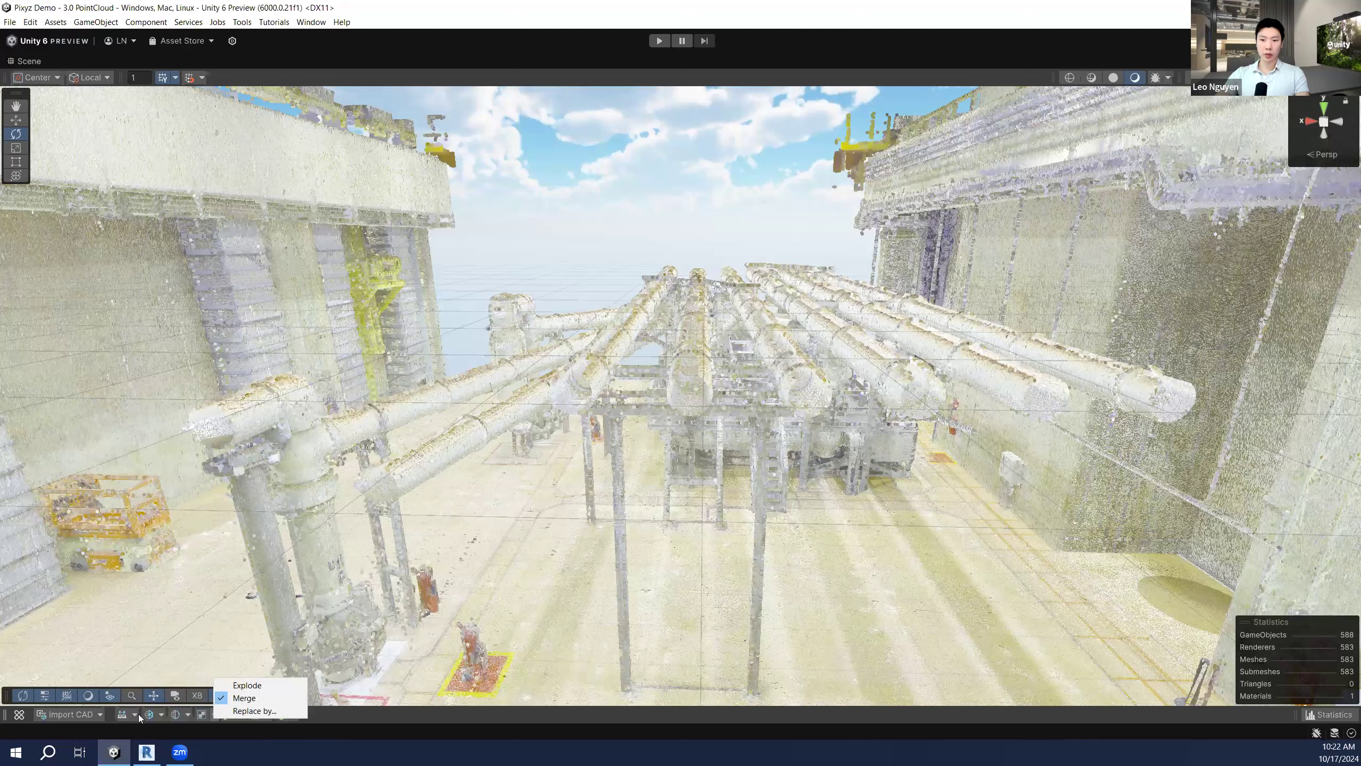
{"action": "left_click", "coordinate": [156, 717]}
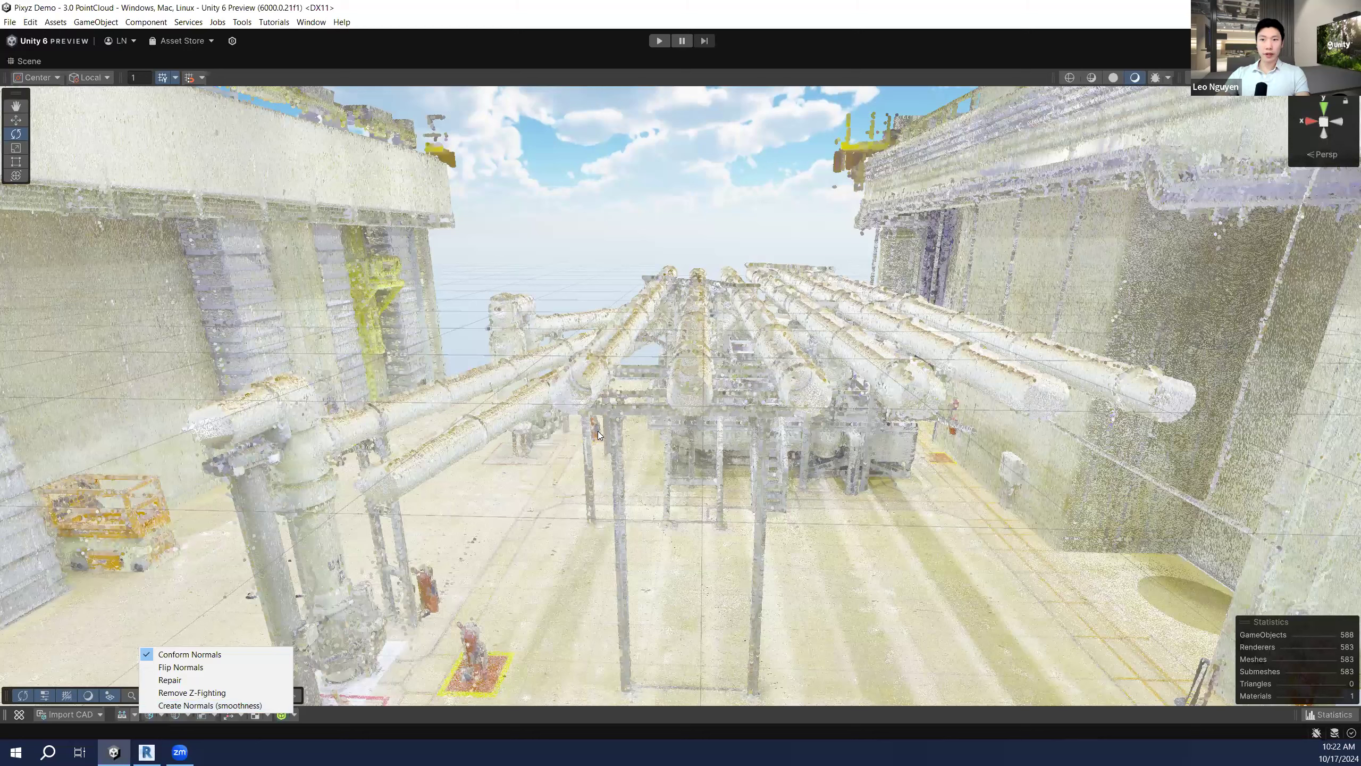
{"action": "left_click", "coordinate": [547, 468]}
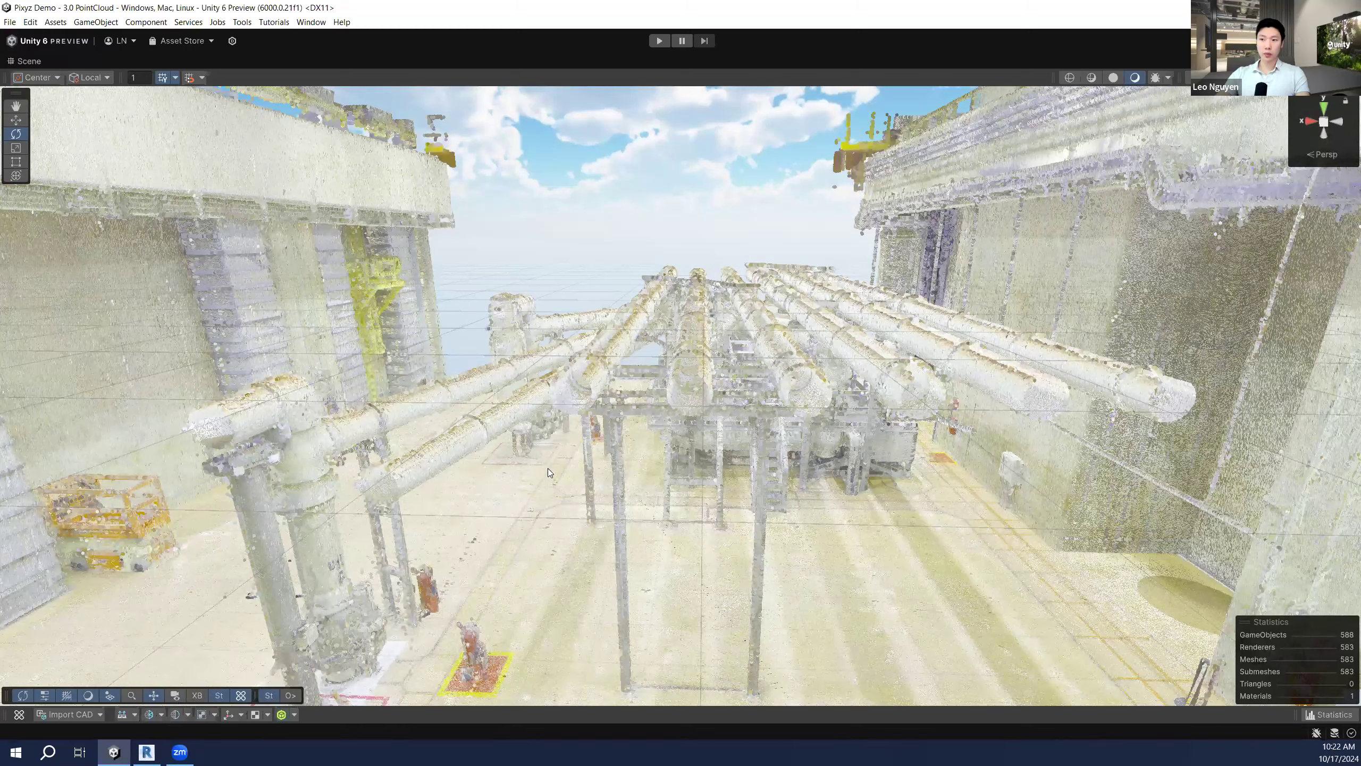
{"action": "left_click", "coordinate": [640, 491]}
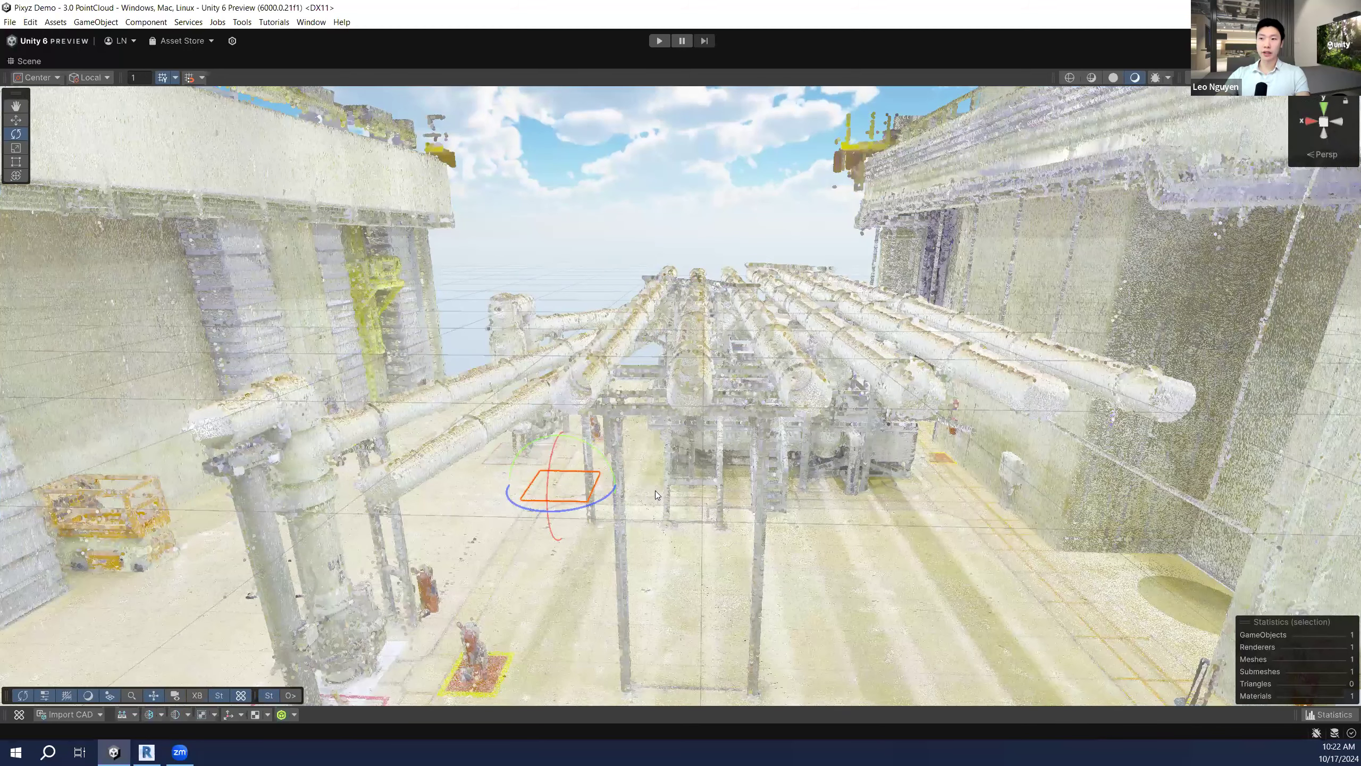
Step: Select another point-cloud chunk and fly down, forward and back around the pipe rack
{"action": "left_click", "coordinate": [835, 523]}
{"action": "mouse_move", "coordinate": [780, 417]}
{"action": "right_mouse_down"}
{"action": "mouse_move", "coordinate": [780, 395]}
{"action": "mouse_move", "coordinate": [808, 388]}
{"action": "mouse_move", "coordinate": [804, 429]}
{"action": "right_mouse_up"}
{"action": "key", "text": "q"}
{"action": "key", "text": "w"}
{"action": "key", "text": "s"}
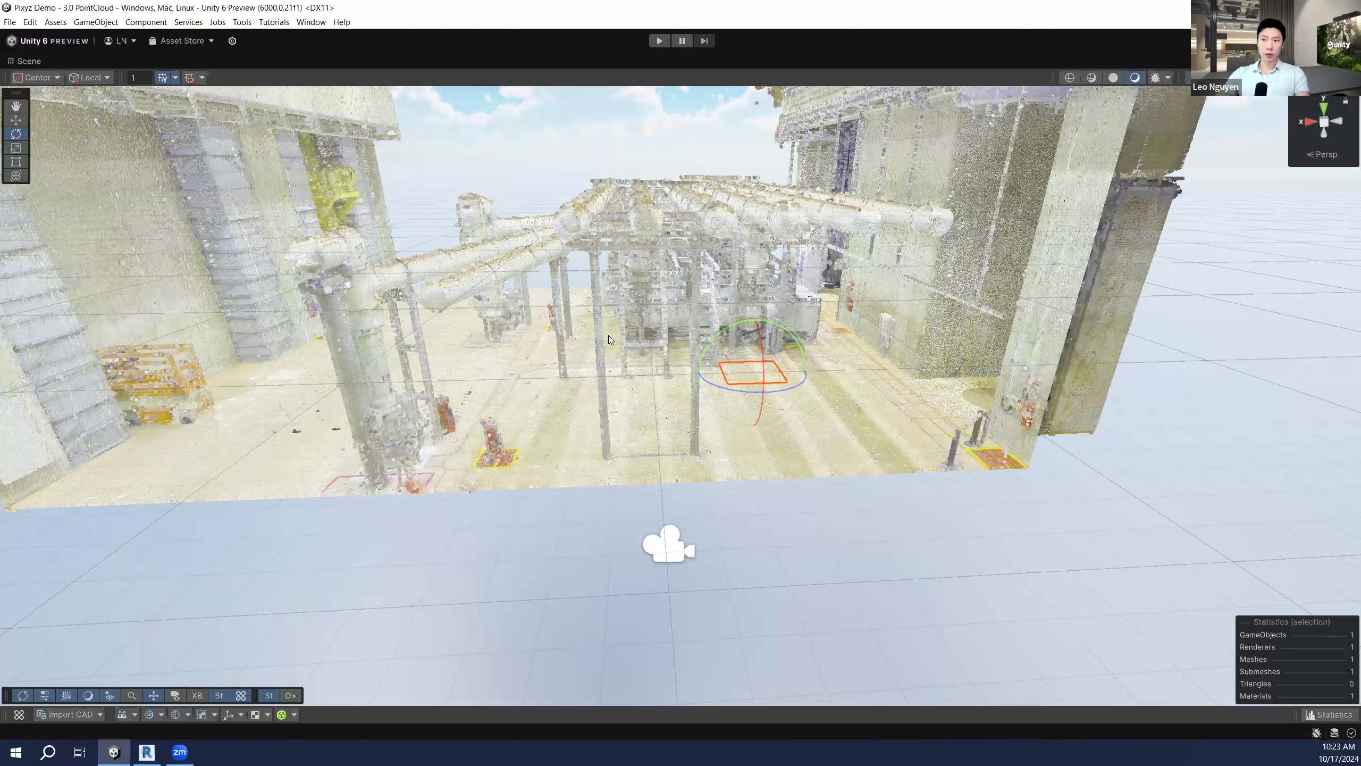
{"action": "key", "text": "e"}
Step: Rise above the plant, descend again, and restore the full editor layout
{"action": "right_click_drag", "start_coordinate": [597, 326], "coordinate": [644, 319]}
{"action": "key", "text": "e"}
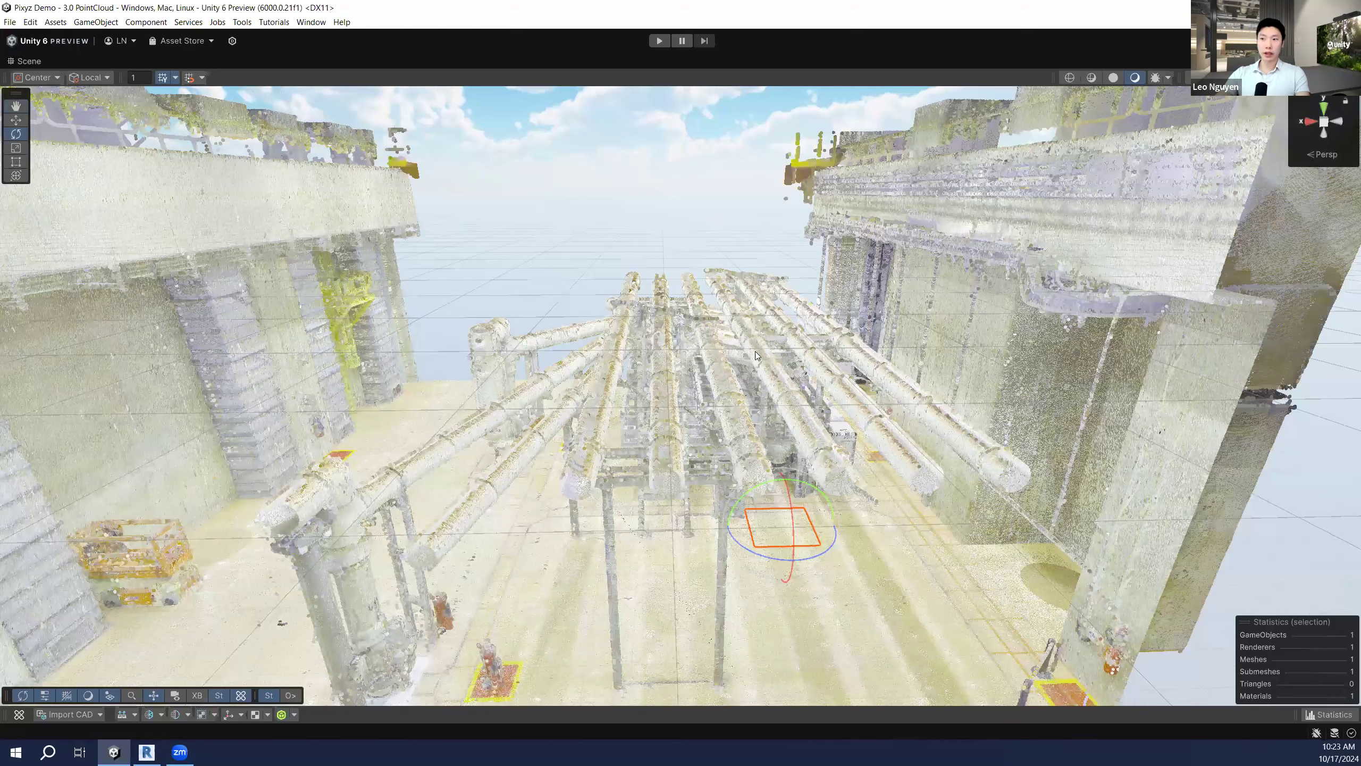
{"action": "right_click_drag", "start_coordinate": [722, 344], "coordinate": [722, 344]}
{"action": "right_click_drag", "start_coordinate": [282, 690], "coordinate": [282, 690]}
{"action": "key", "text": "q"}
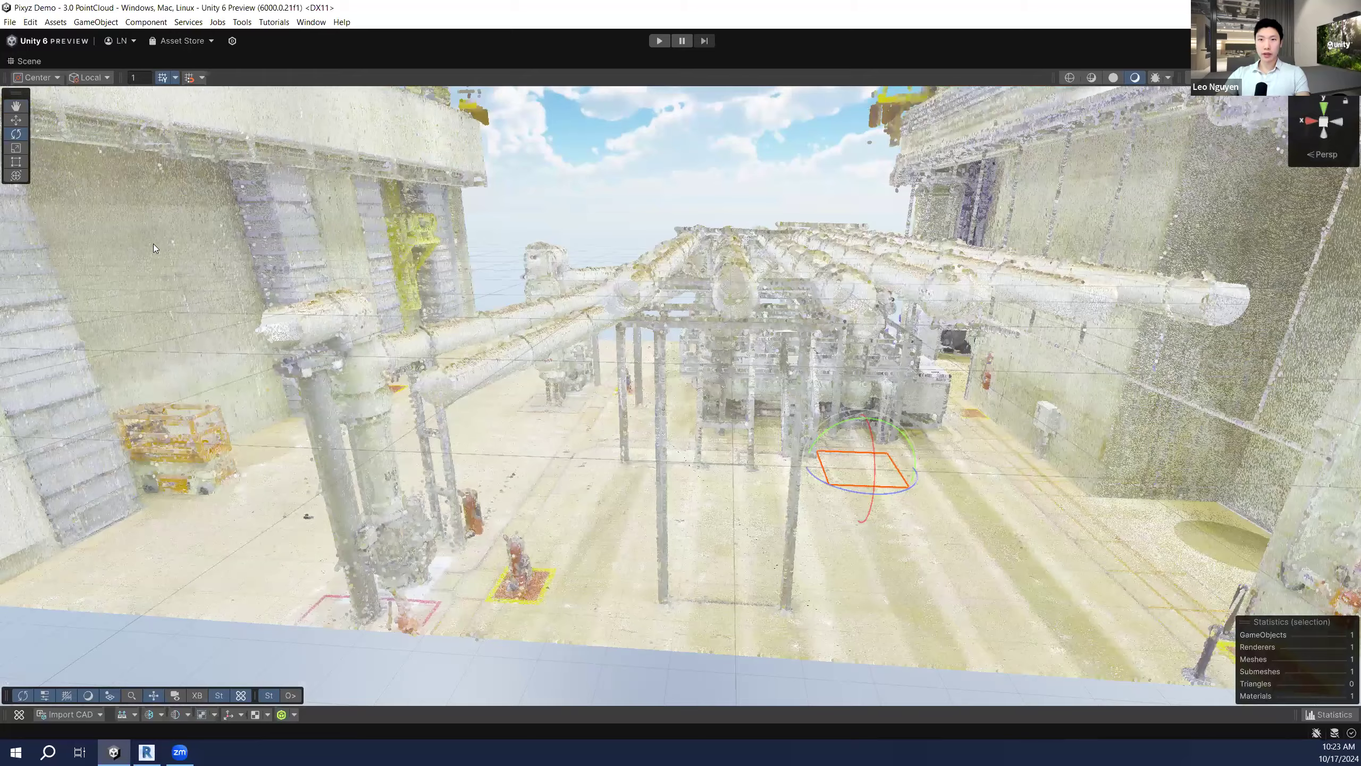
{"action": "double_click", "coordinate": [32, 60]}
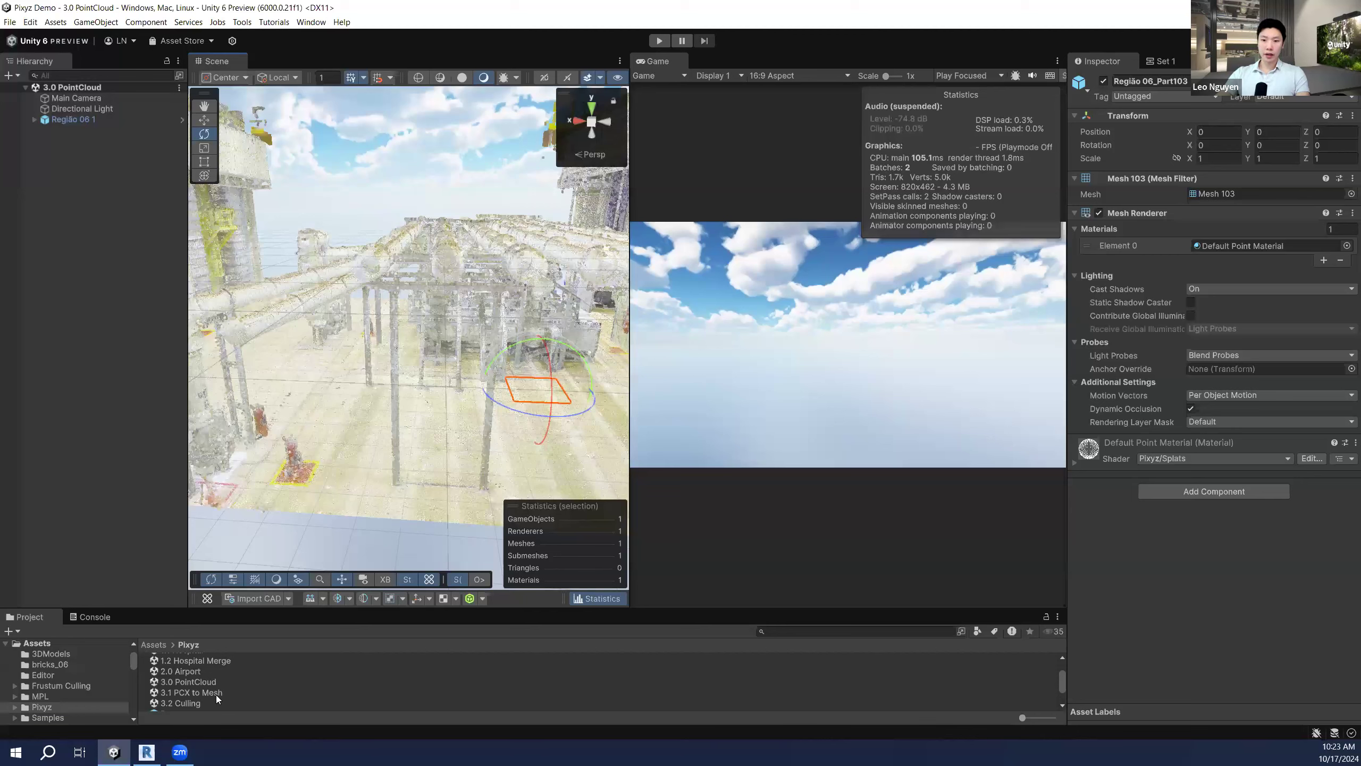
Step: Open the 3.2 Culling scene from the Pixyz folder
{"action": "left_click", "coordinate": [197, 700]}
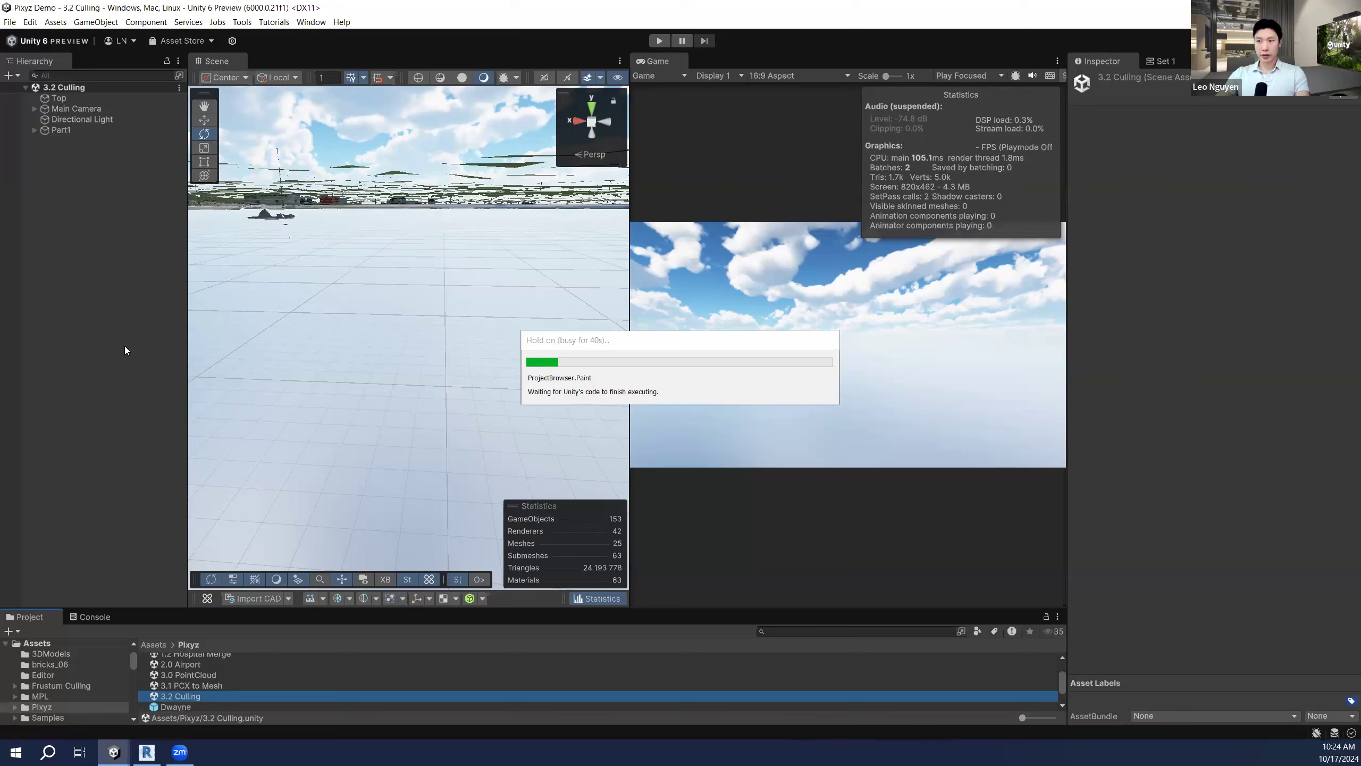
Step: Maximize the Scene view and fly upward over the 3.2 Culling site's grass fields
{"action": "double_click", "coordinate": [216, 63]}
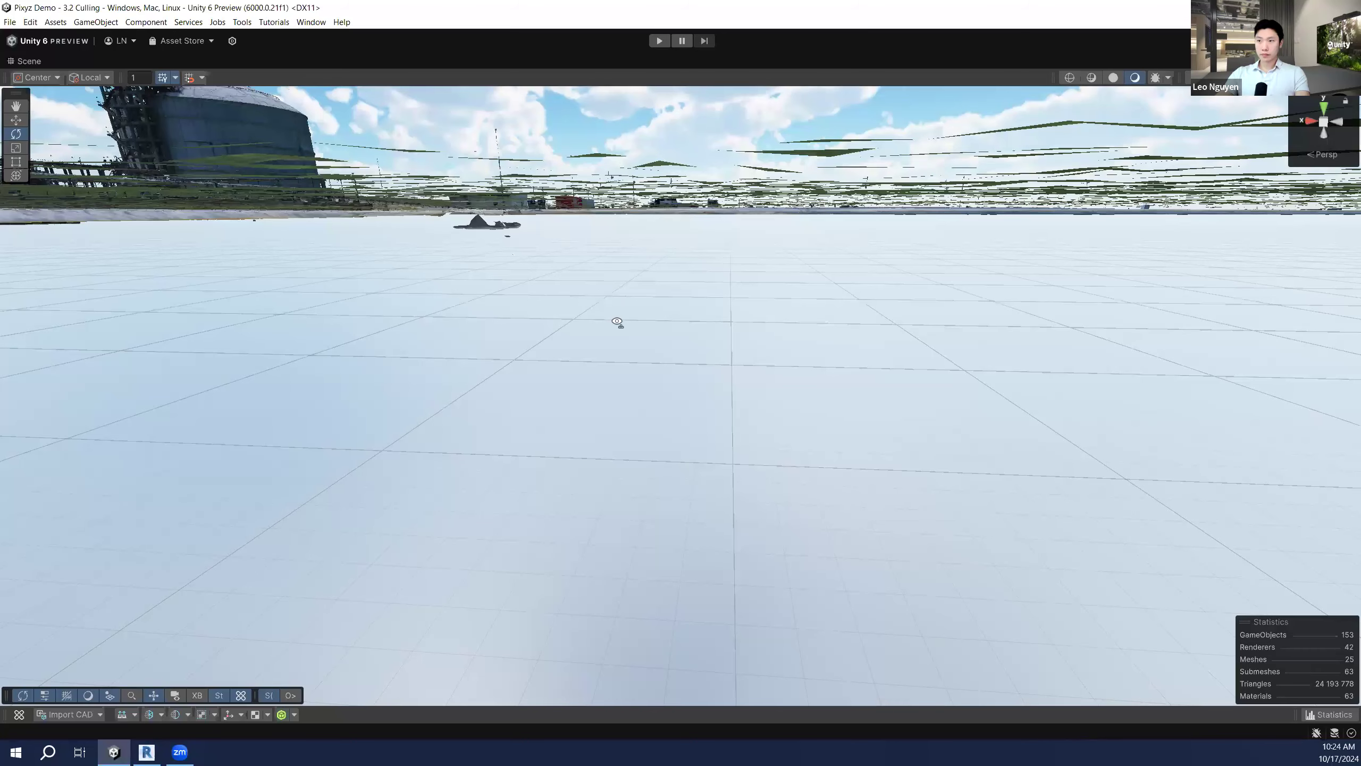
{"action": "right_click_drag", "start_coordinate": [616, 321], "coordinate": [678, 362]}
{"action": "key", "text": "e"}
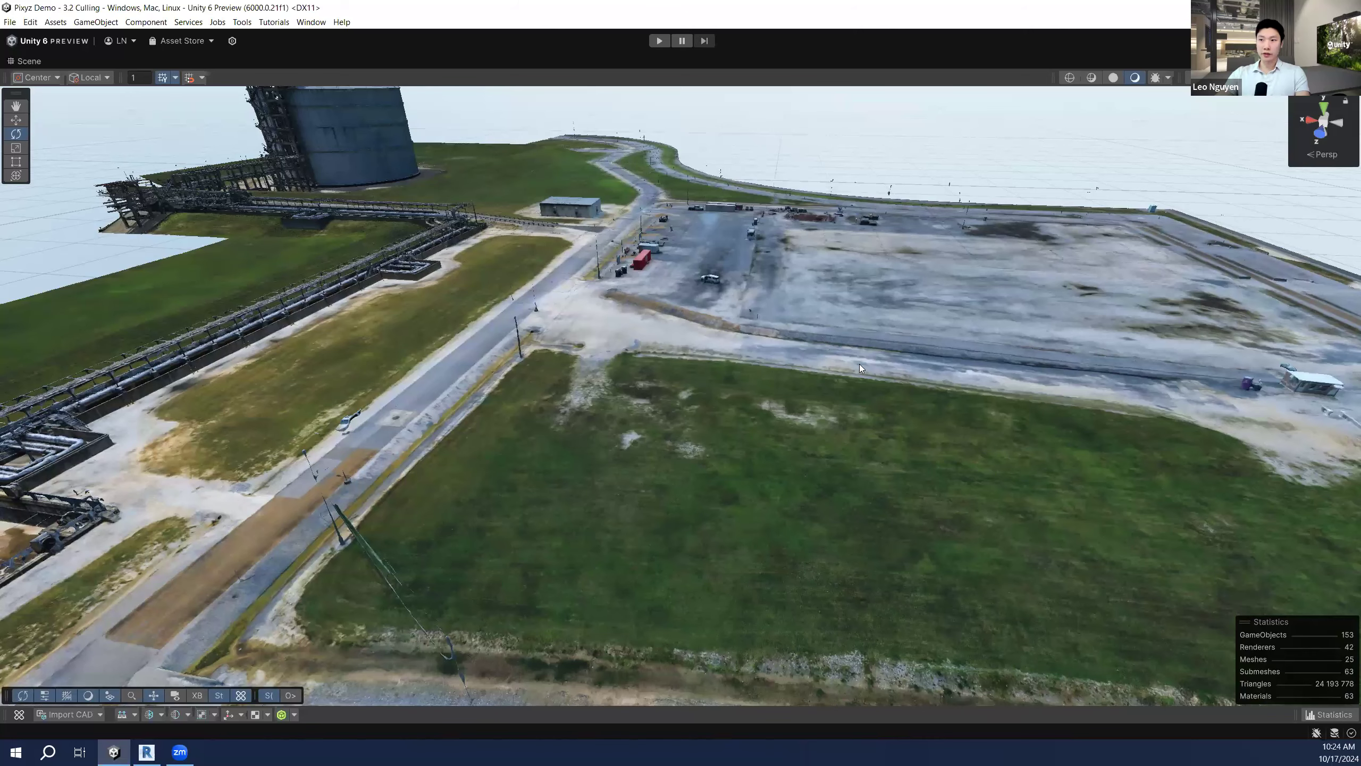
Step: Fly left and back across the site scan, then zoom into the concrete pit beside the pipe rack
{"action": "right_click_drag", "start_coordinate": [798, 381], "coordinate": [686, 402]}
{"action": "key", "text": "a"}
{"action": "key", "text": "s"}
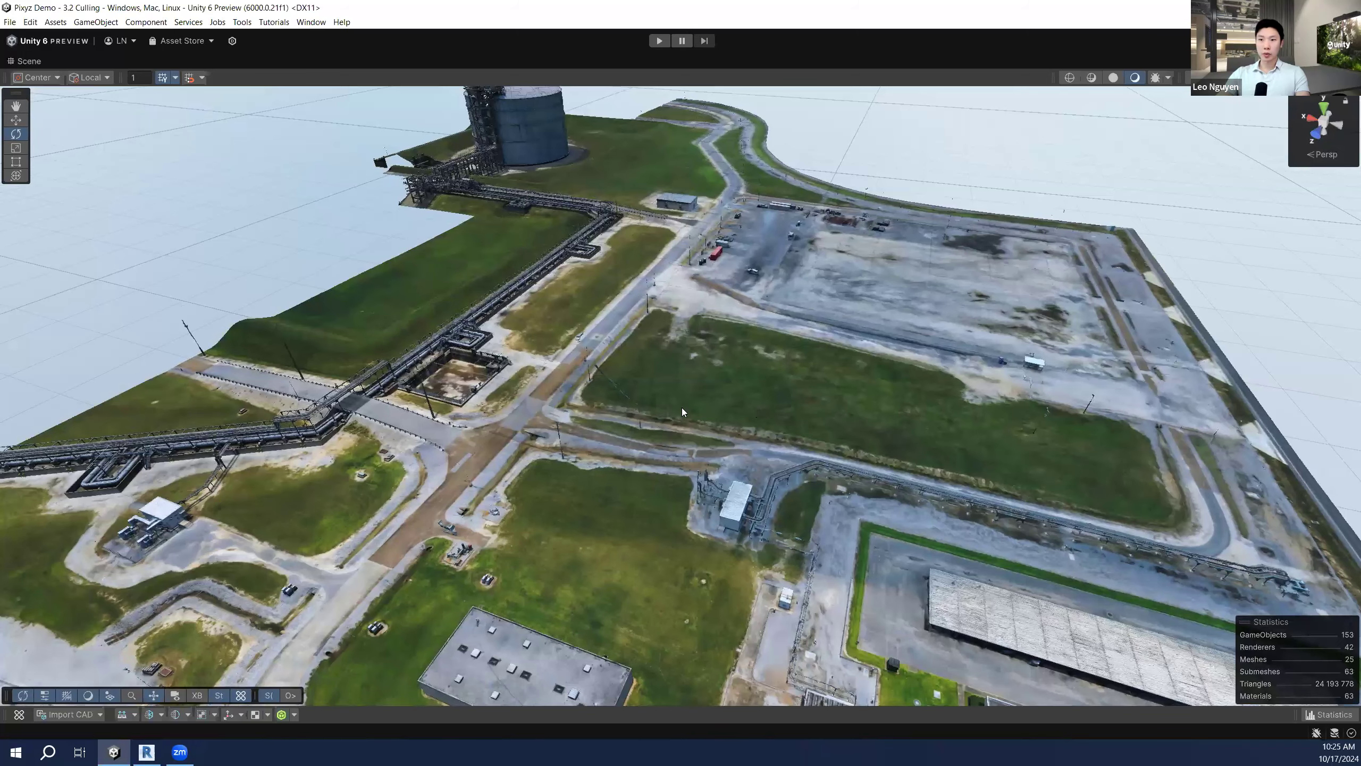
{"action": "mouse_move", "coordinate": [565, 413]}
{"action": "right_mouse_down"}
{"action": "mouse_move", "coordinate": [546, 380]}
{"action": "mouse_move", "coordinate": [798, 471]}
{"action": "mouse_move", "coordinate": [803, 460]}
{"action": "mouse_move", "coordinate": [664, 450]}
{"action": "right_mouse_up"}
{"action": "scroll", "coordinate": [693, 444], "scroll_direction": "up", "scroll_amount": 3}
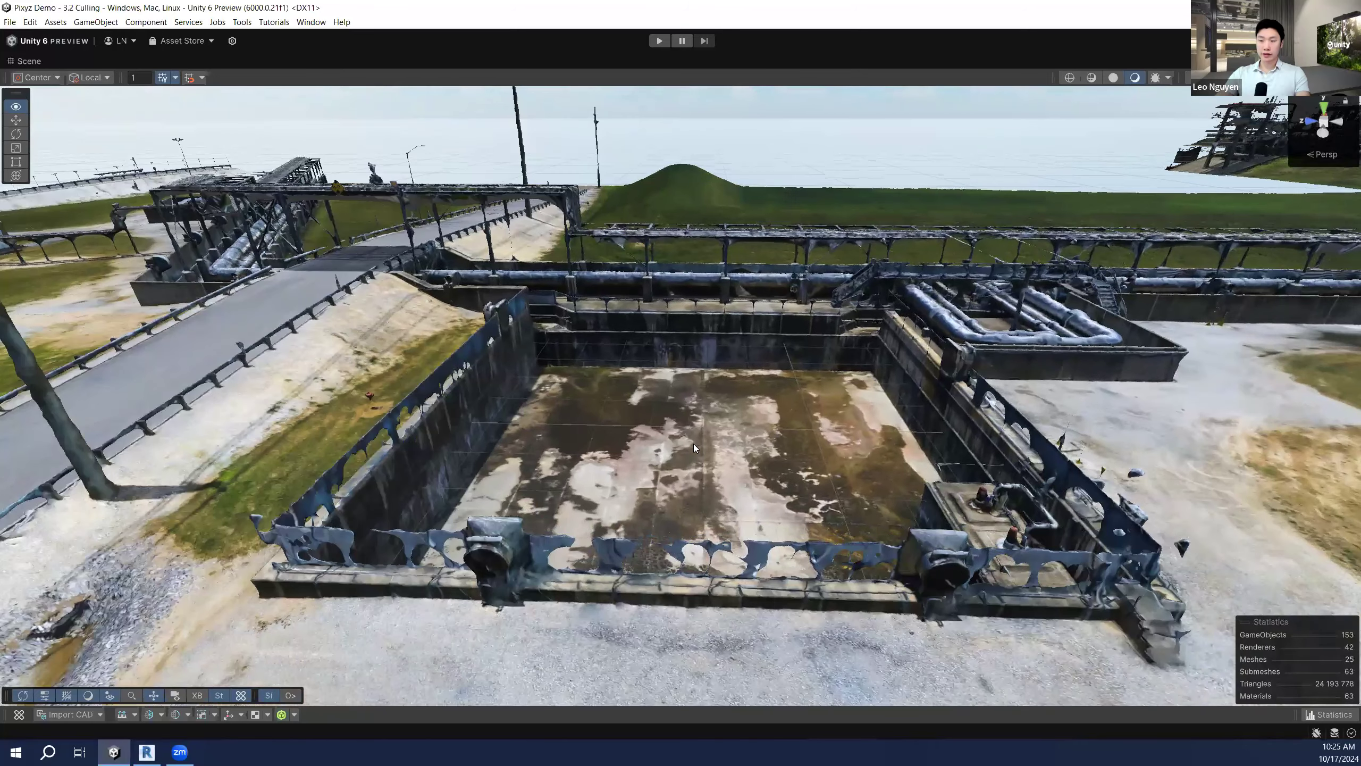
Step: Select the large scan mesh around the pit and orbit and zoom toward the tank
{"action": "left_click", "coordinate": [693, 444]}
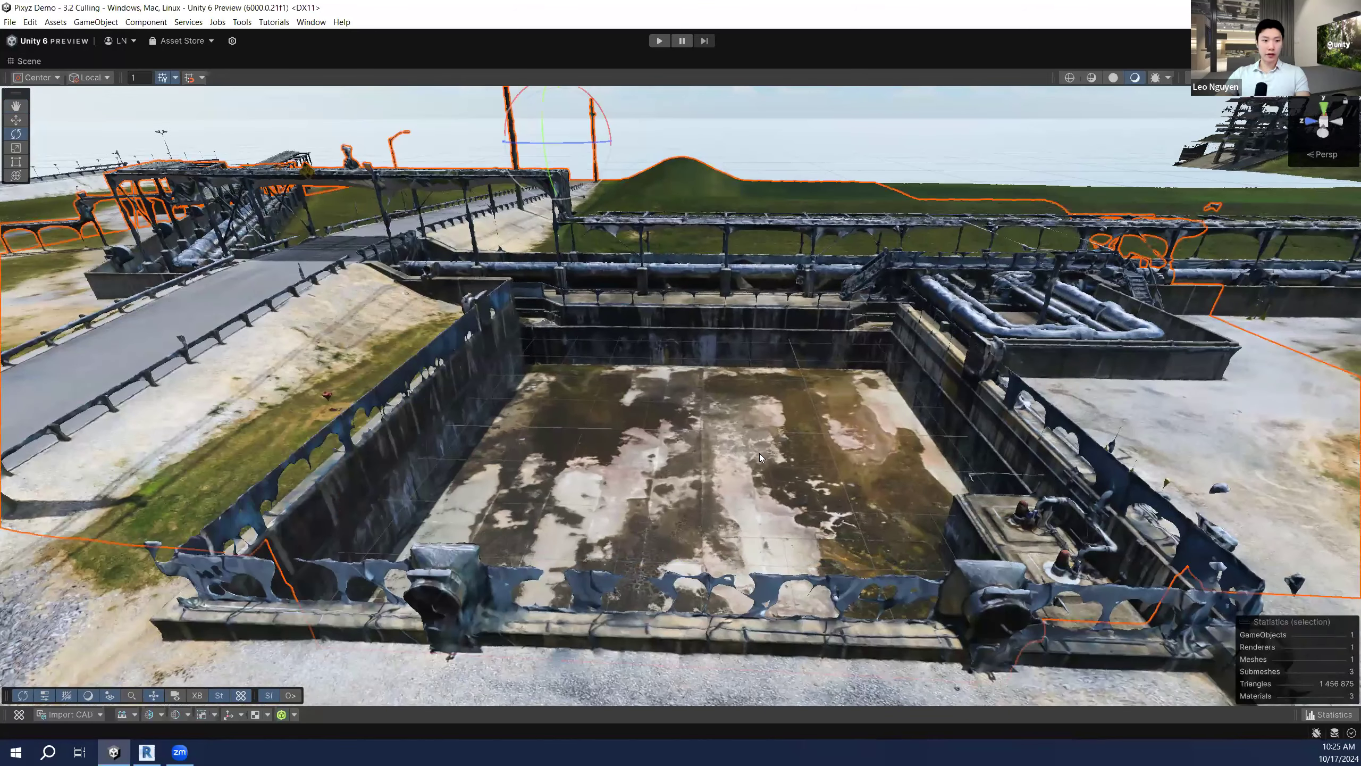
{"action": "right_click_drag", "start_coordinate": [772, 425], "coordinate": [889, 408]}
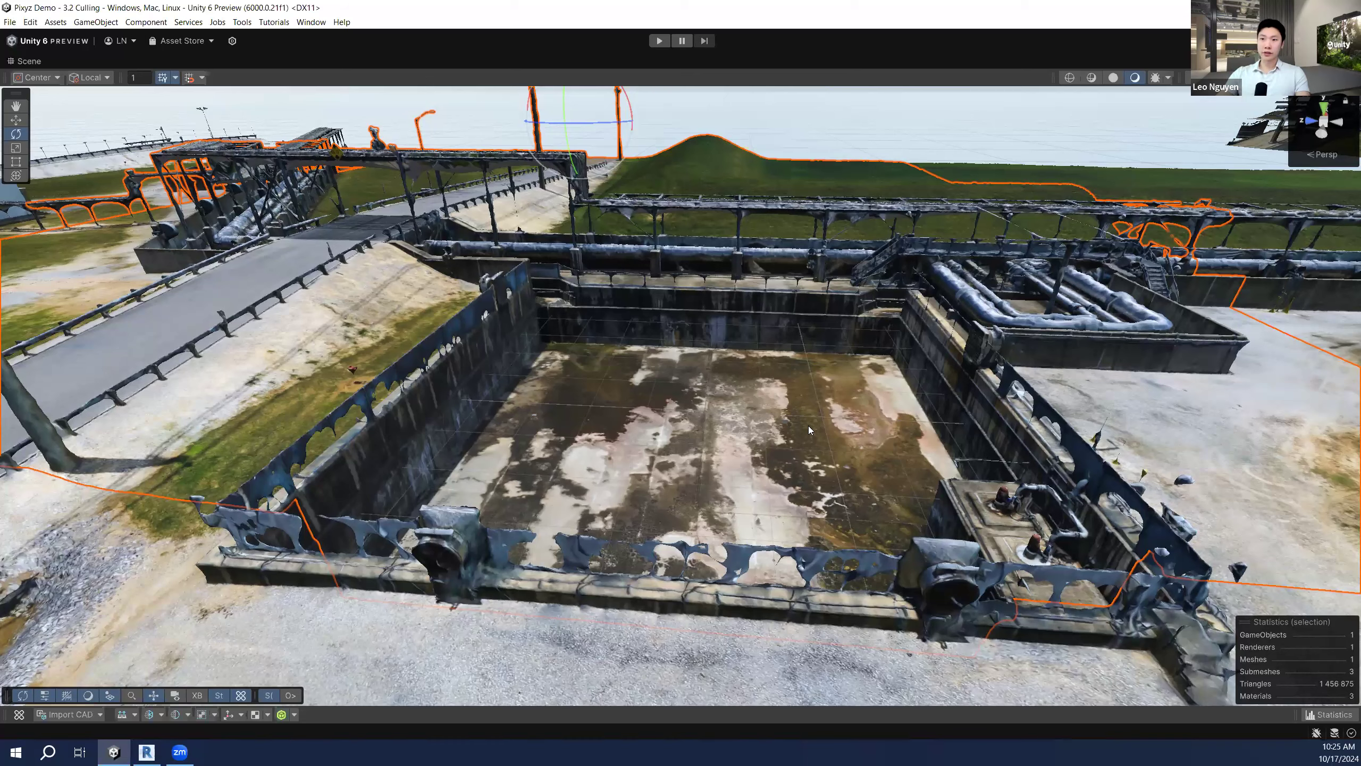
{"action": "scroll", "coordinate": [661, 430], "scroll_direction": "up", "scroll_amount": 2}
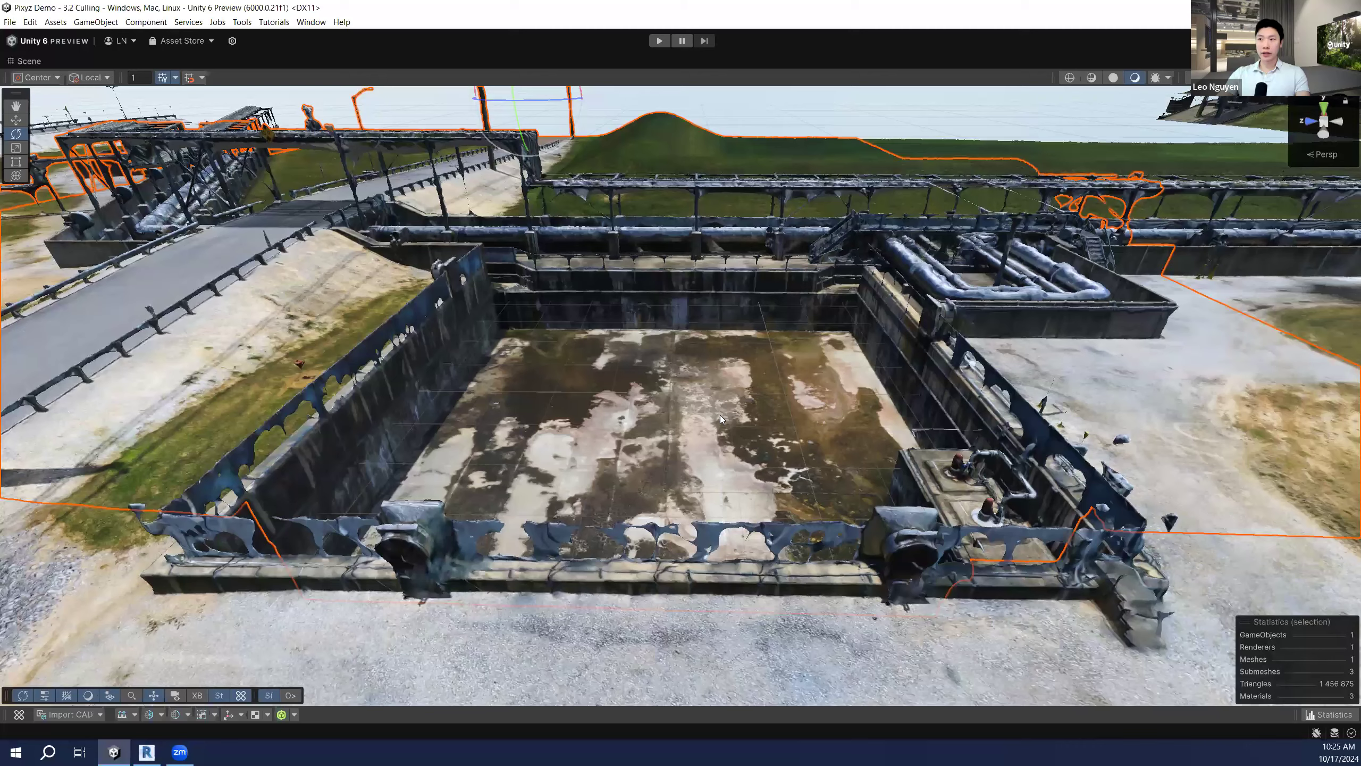
{"action": "scroll", "coordinate": [723, 427], "scroll_direction": "down", "scroll_amount": 3}
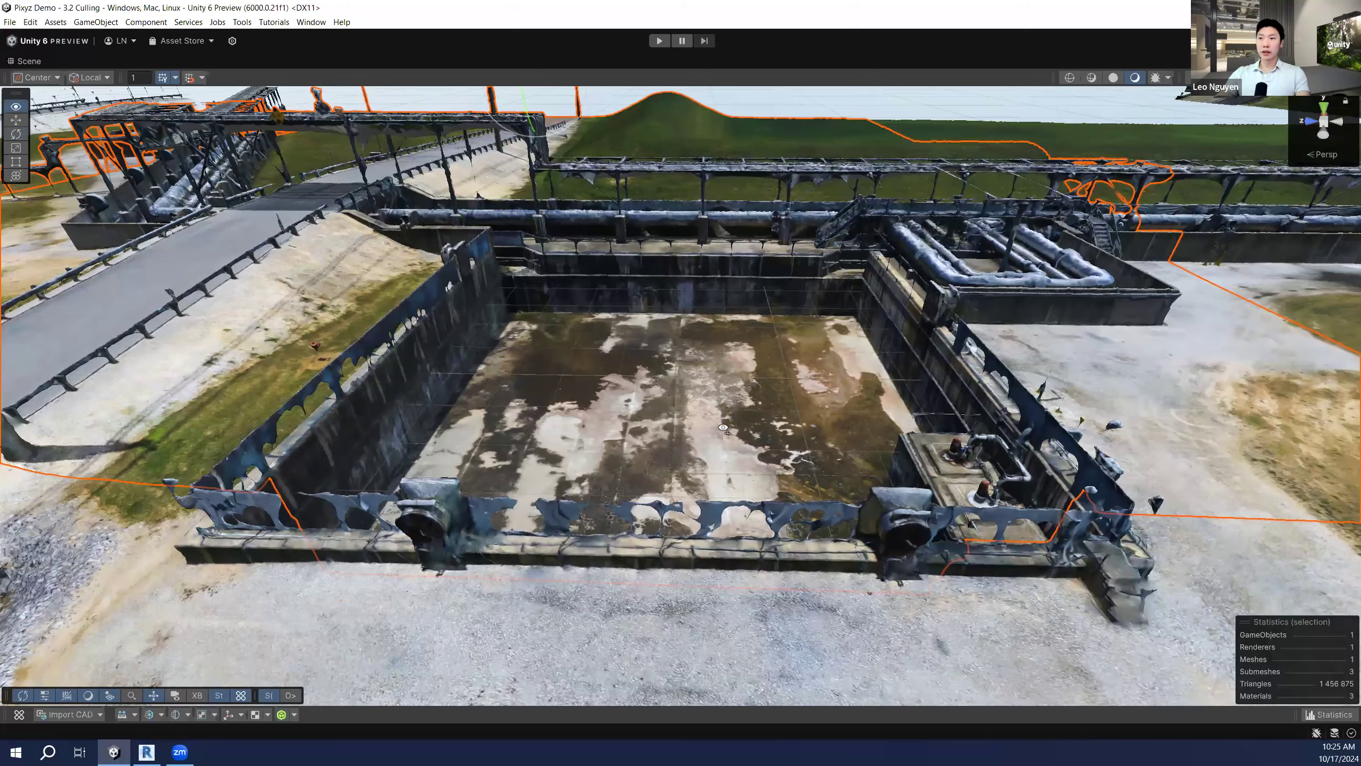
{"action": "scroll", "coordinate": [723, 428], "scroll_direction": "down", "scroll_amount": 5}
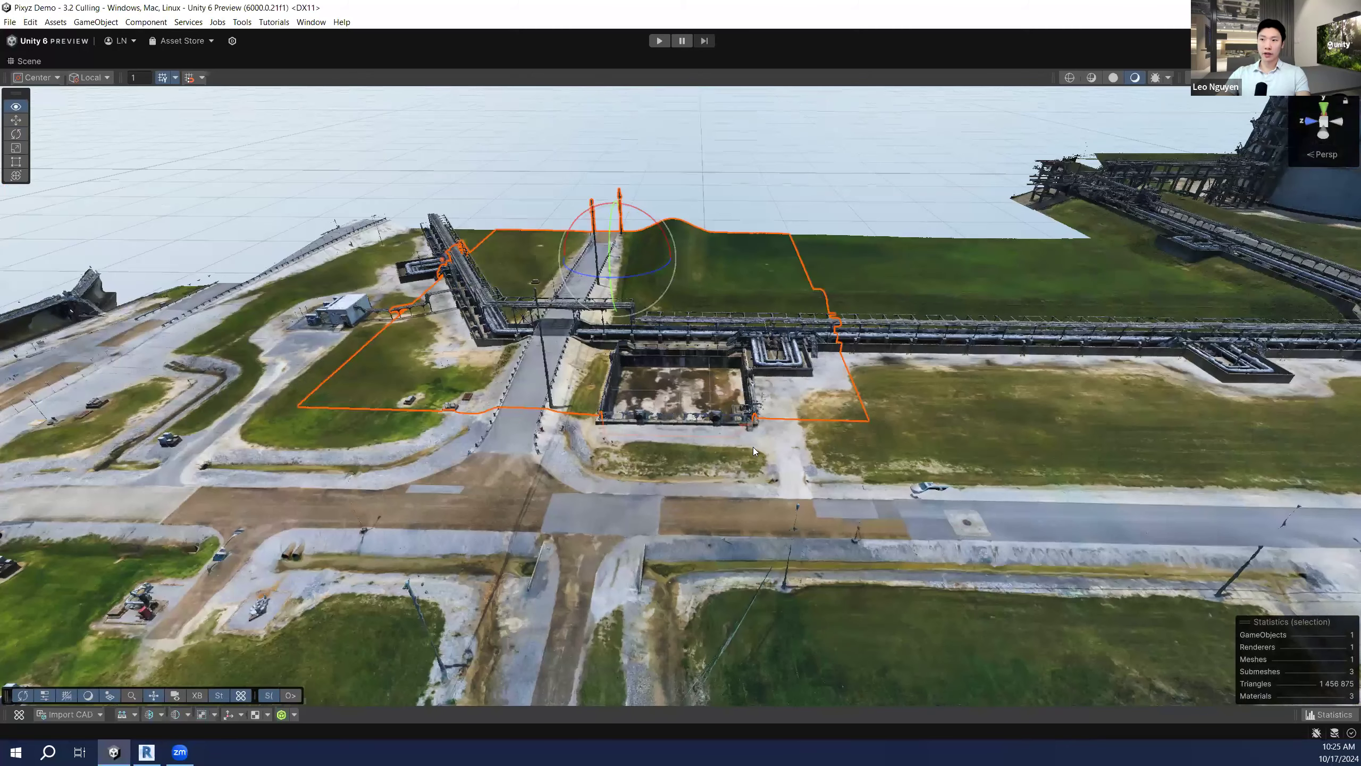
{"action": "right_click_drag", "start_coordinate": [849, 440], "coordinate": [875, 444]}
{"action": "scroll", "coordinate": [874, 445], "scroll_direction": "down", "scroll_amount": 4}
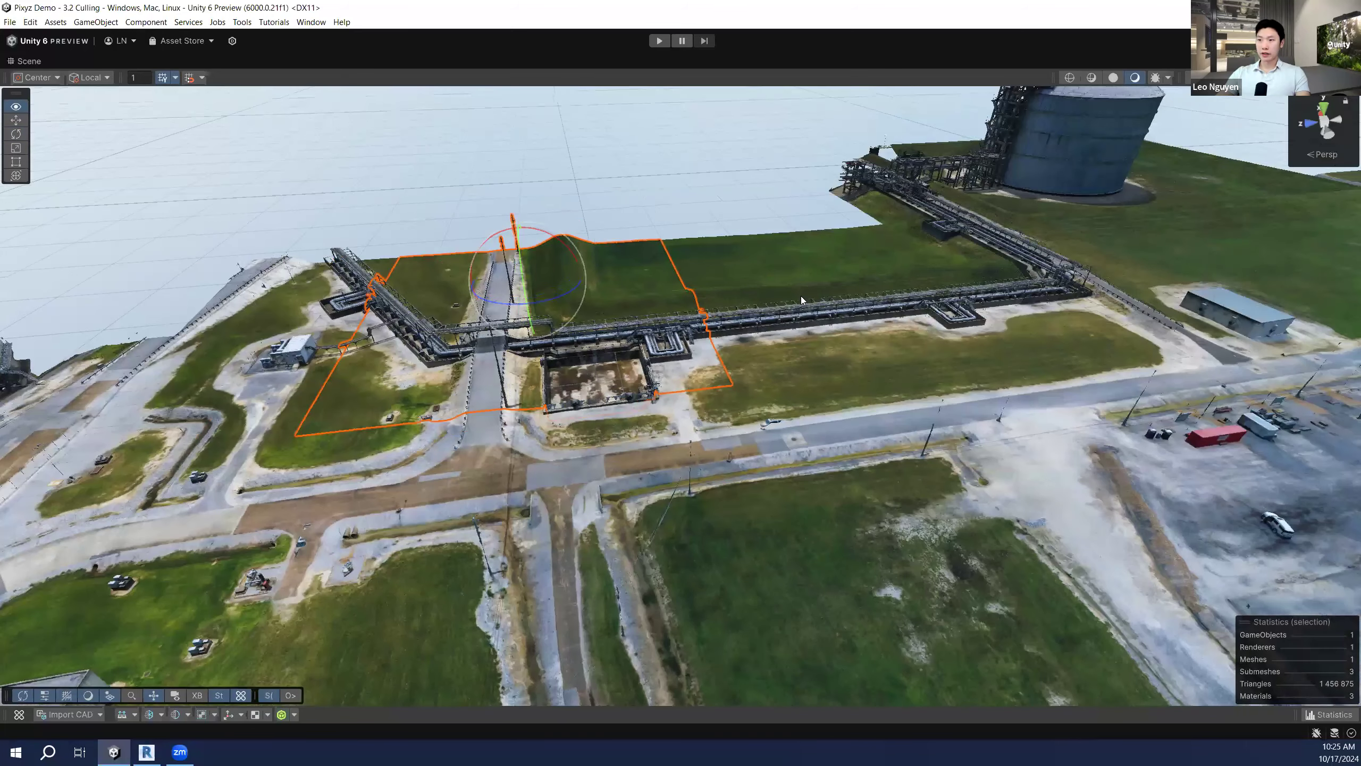
Step: Select the neighbouring, green field, pipe-rack and building/parking-lot scan tiles in turn
{"action": "left_click", "coordinate": [831, 304]}
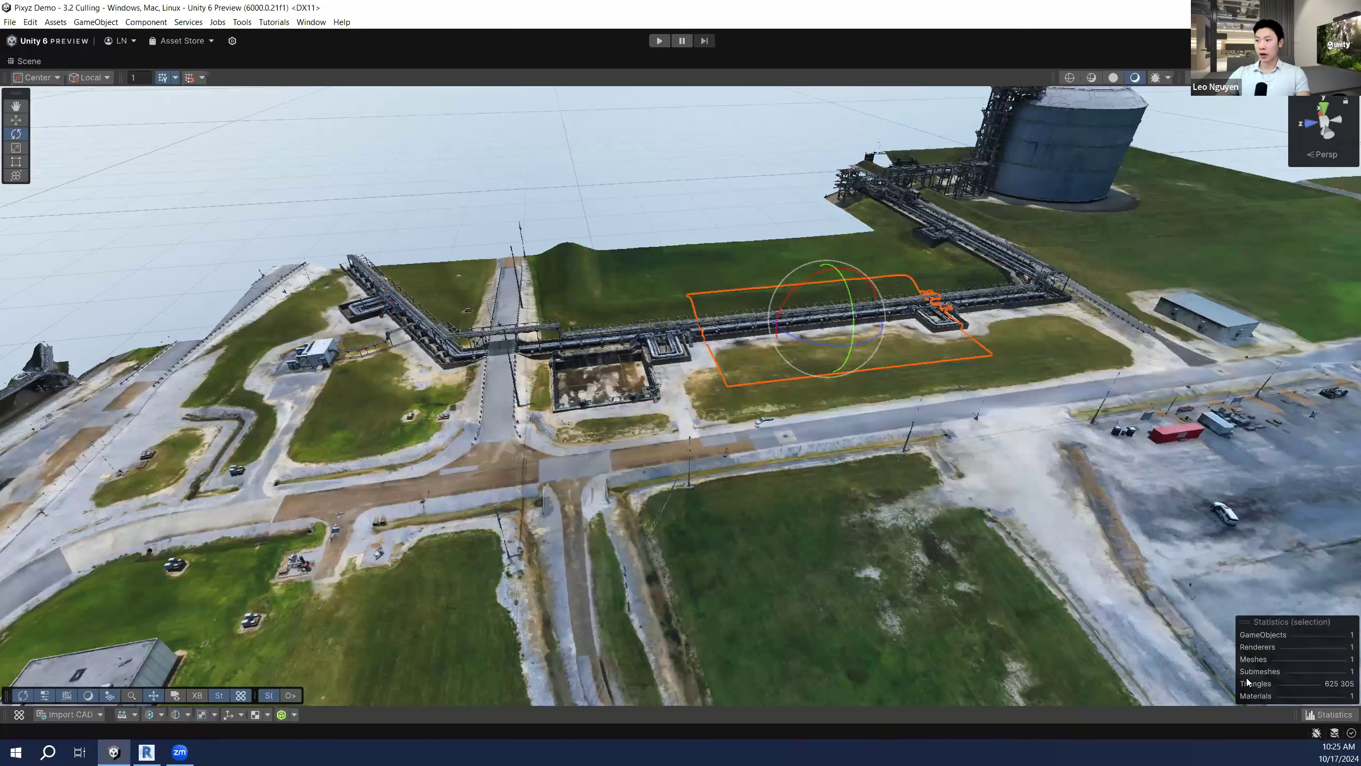
{"action": "left_click", "coordinate": [778, 262]}
{"action": "left_click_drag", "start_coordinate": [961, 374], "coordinate": [833, 366], "text": "alt"}
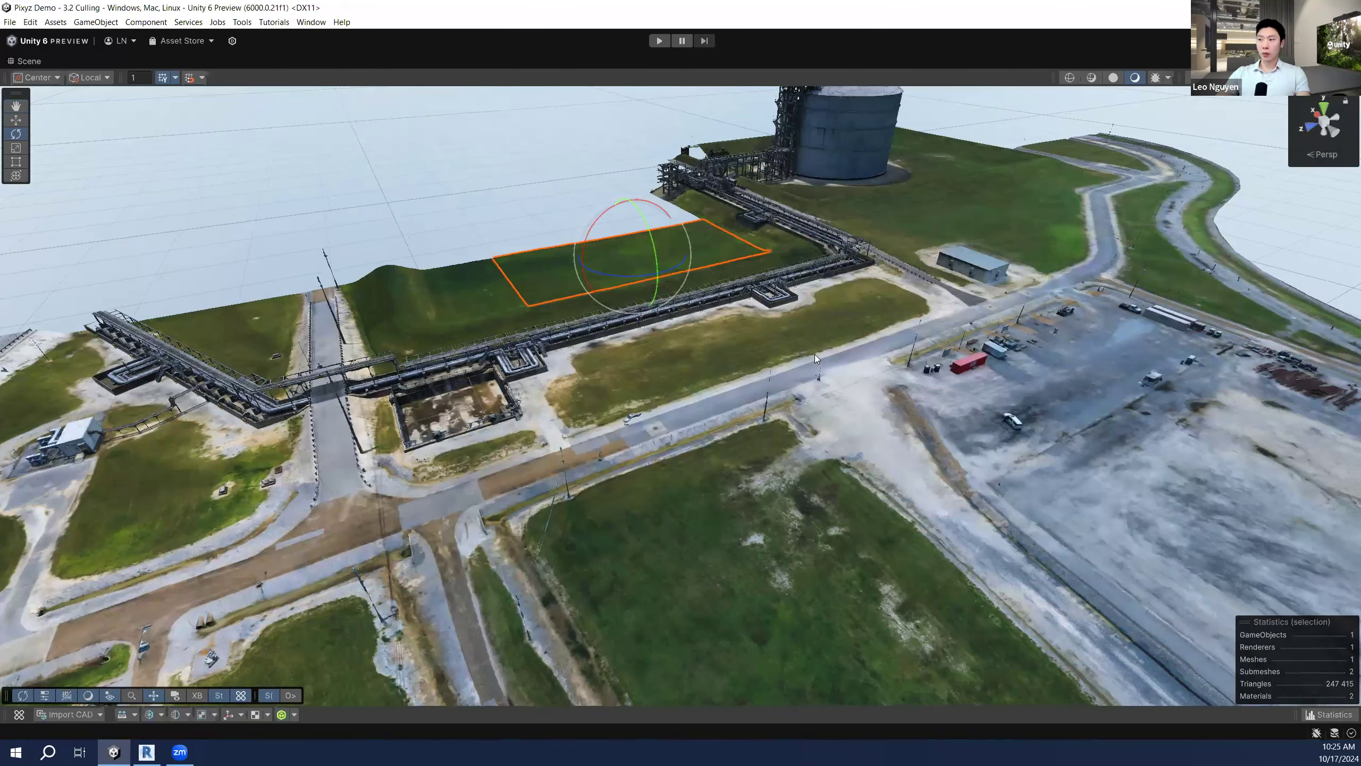
{"action": "left_click", "coordinate": [855, 310]}
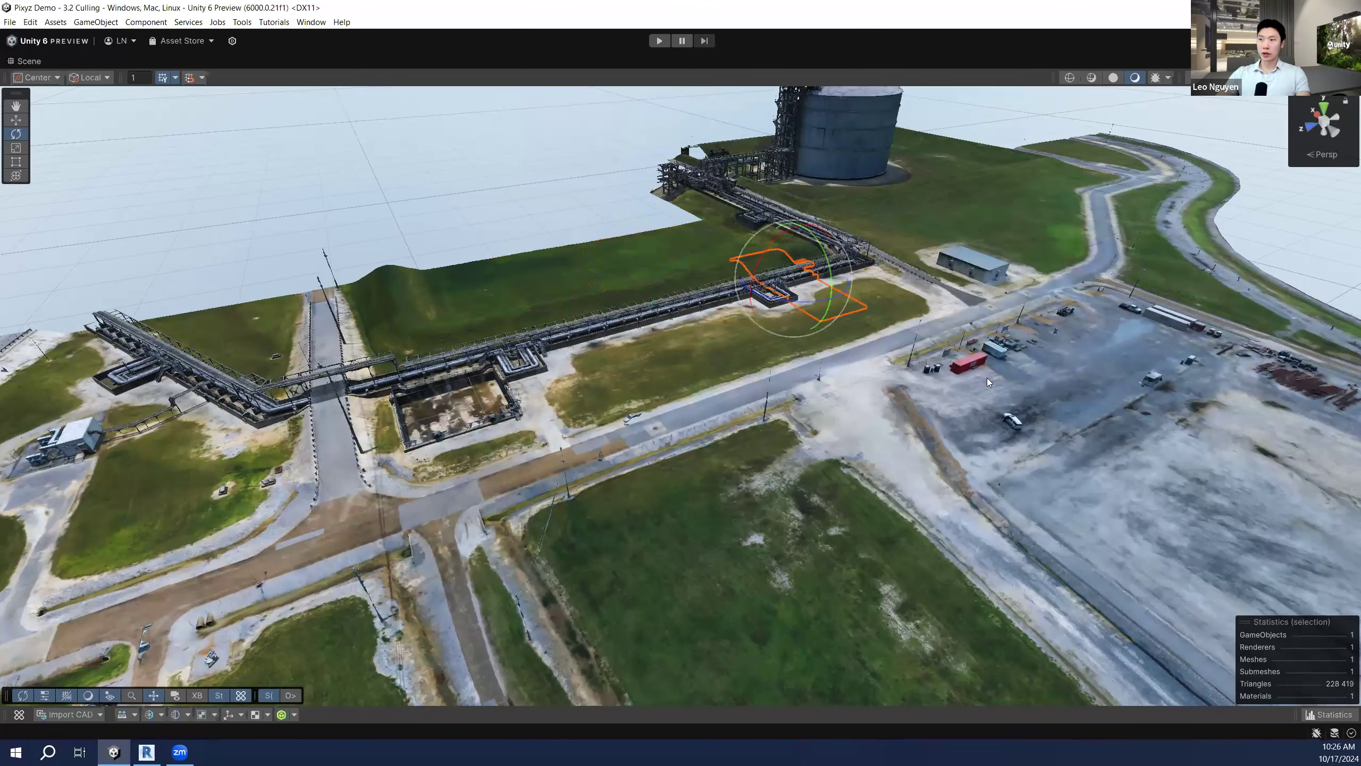
{"action": "left_click", "coordinate": [963, 258]}
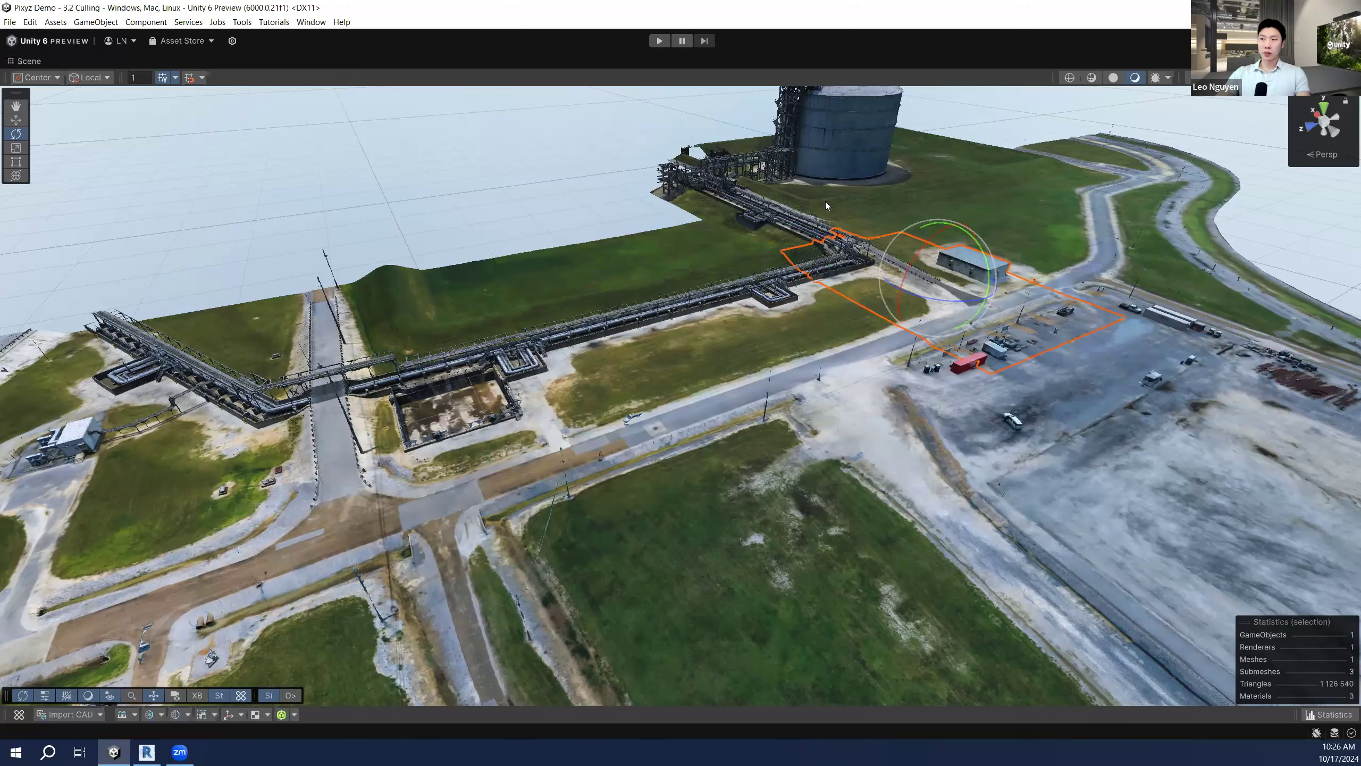
{"action": "left_click_drag", "start_coordinate": [678, 413], "coordinate": [677, 447], "text": "alt"}
{"action": "scroll", "coordinate": [678, 447], "scroll_direction": "down", "scroll_amount": 5}
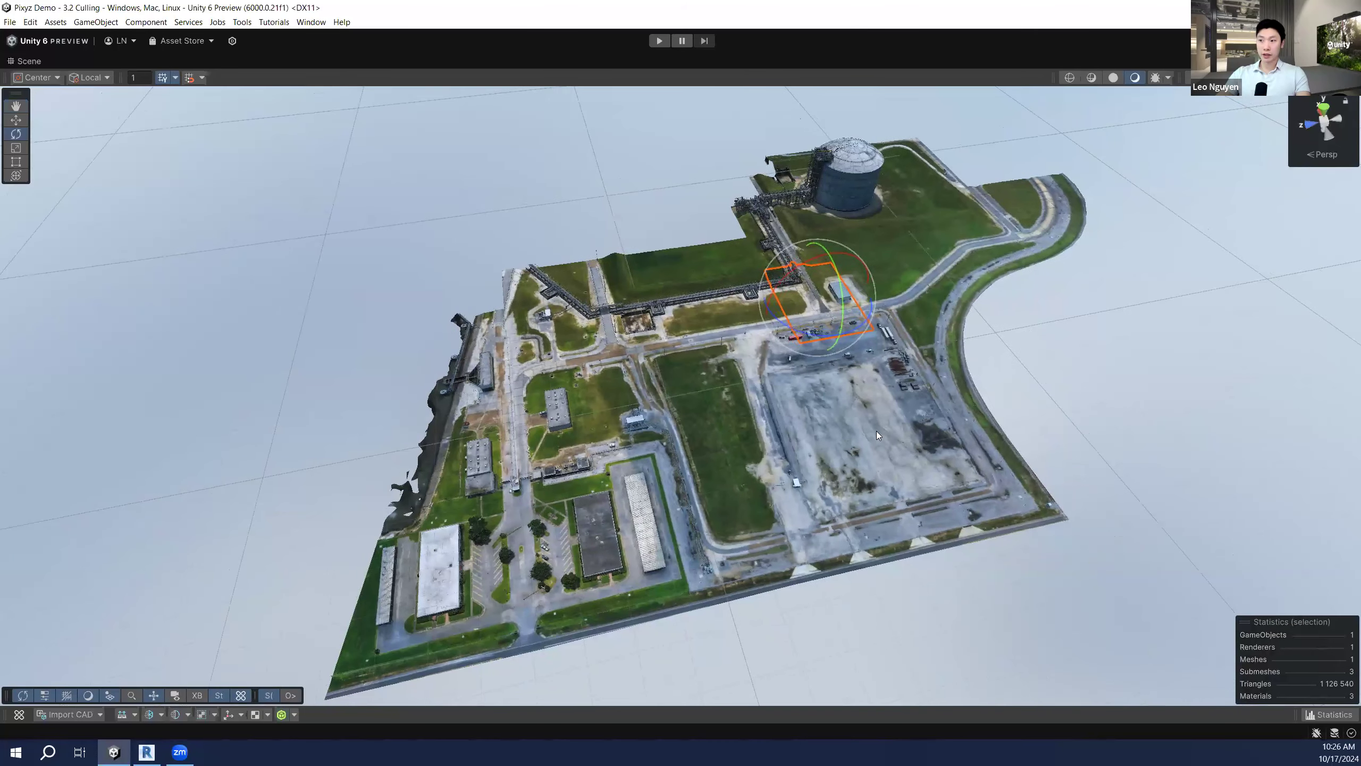
Step: Select the paved yard, middle, bottom-left, upper-left and centre tiles one by one
{"action": "left_click", "coordinate": [879, 433]}
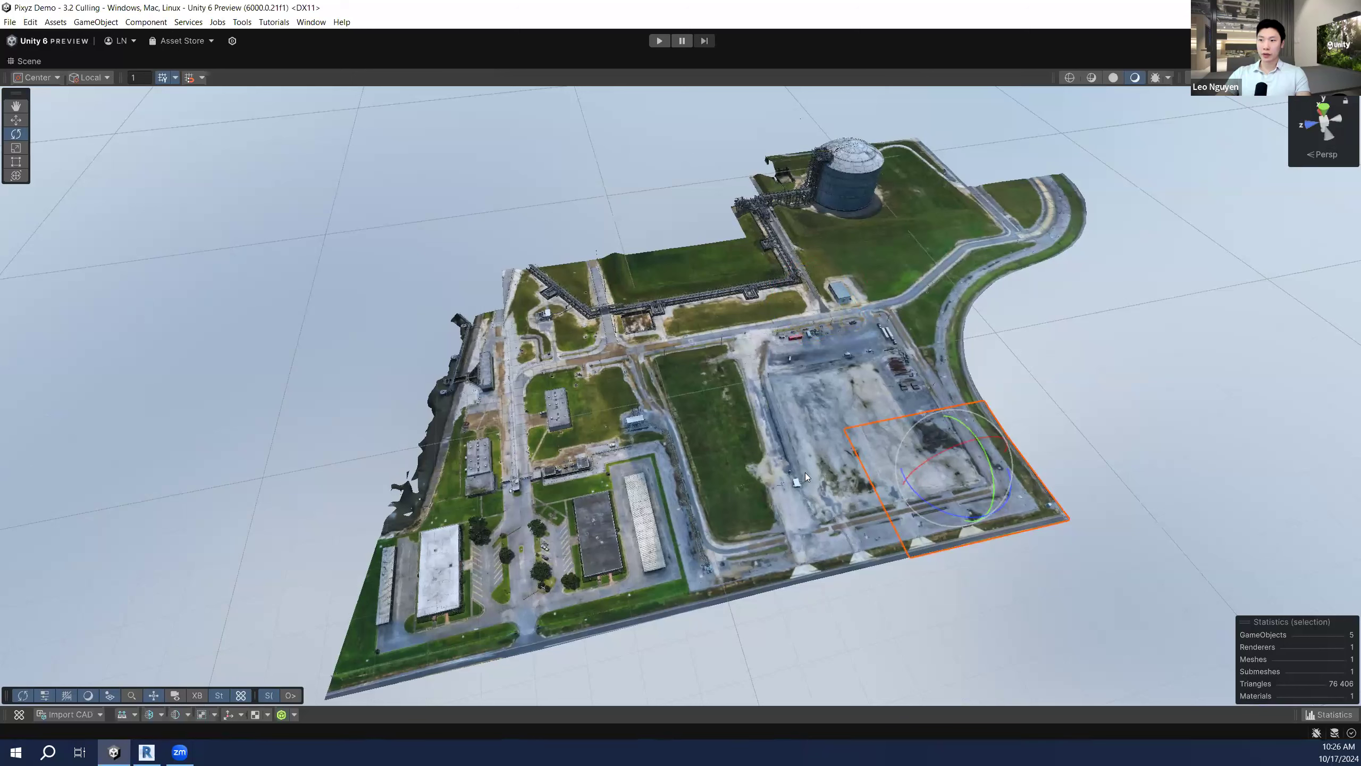
{"action": "left_click", "coordinate": [746, 501]}
{"action": "left_click", "coordinate": [523, 540]}
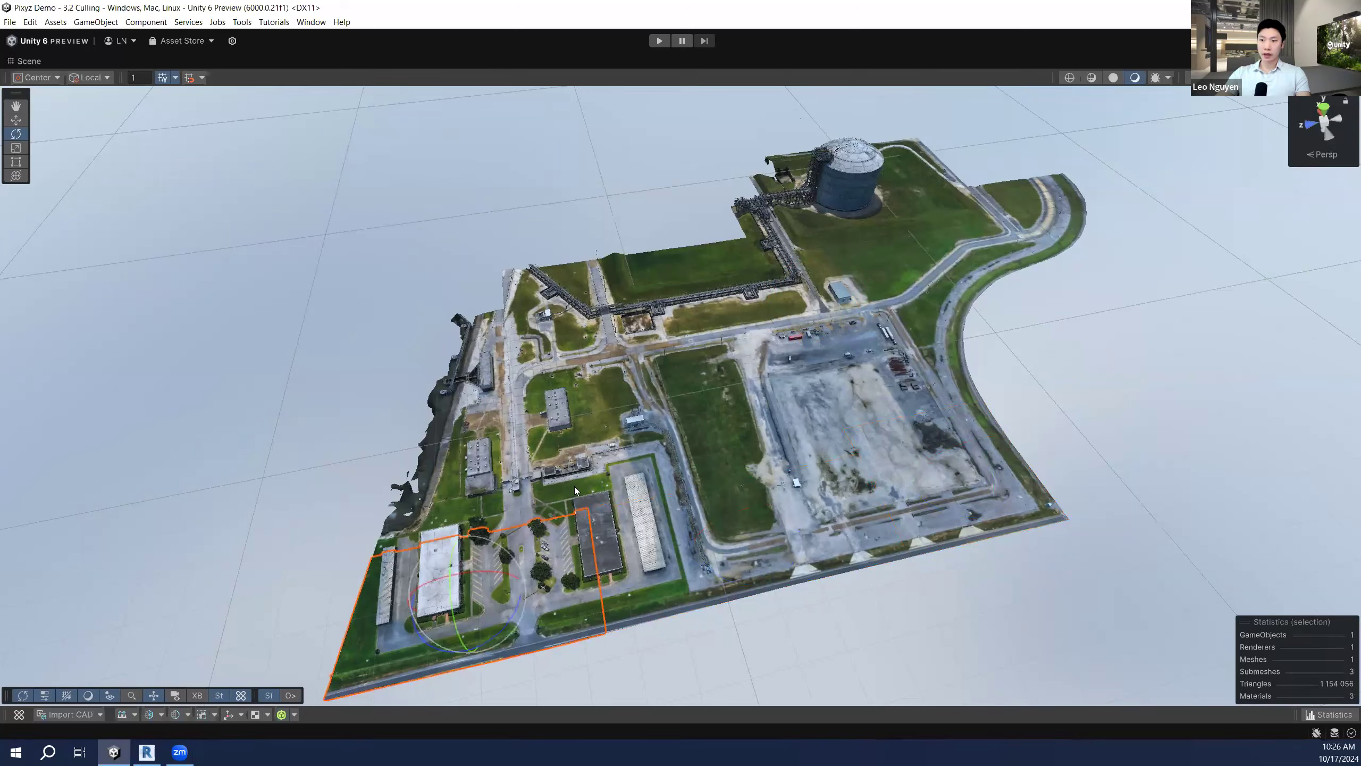
{"action": "left_click", "coordinate": [519, 480]}
{"action": "left_click", "coordinate": [655, 441]}
Step: Un-maximize the Scene view to restore the full layout and select Main Camera
{"action": "right_click", "coordinate": [35, 60]}
{"action": "left_click", "coordinate": [72, 79]}
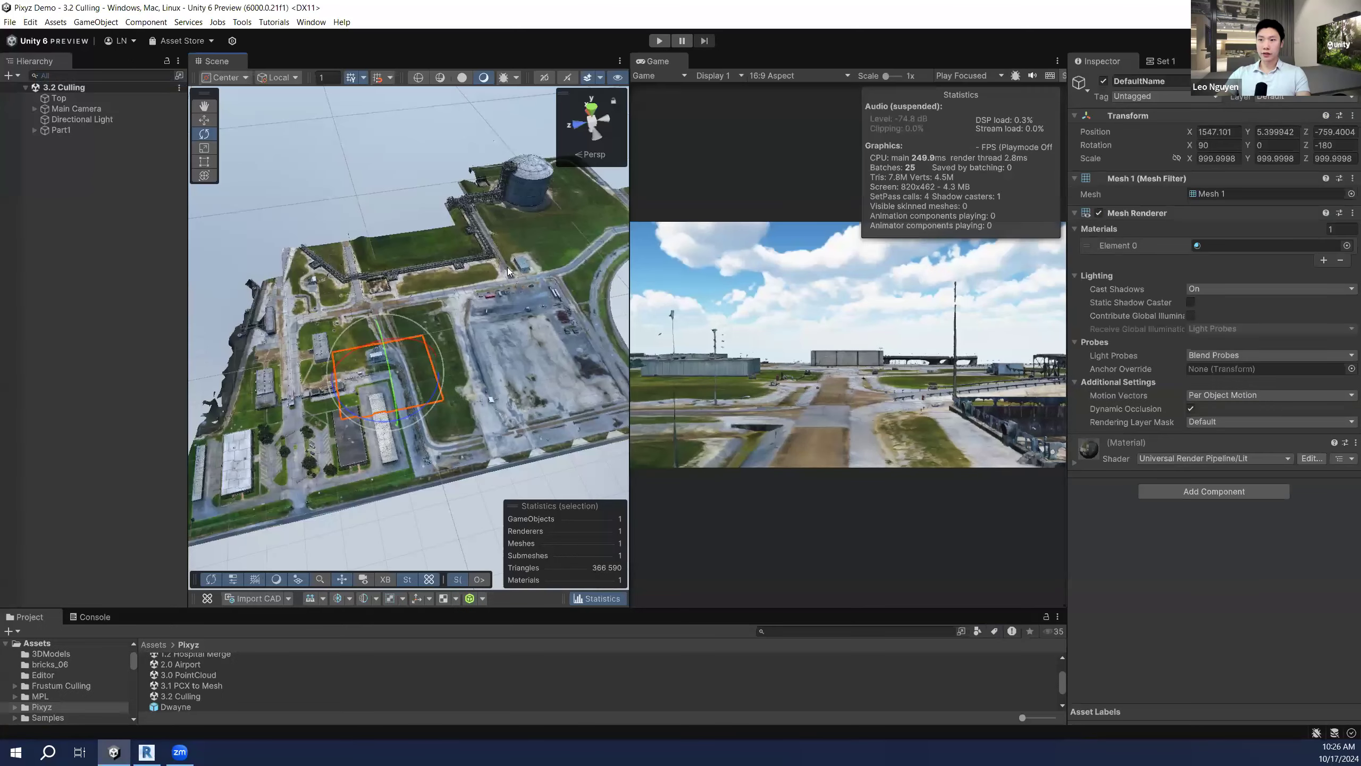
{"action": "left_click_drag", "start_coordinate": [543, 258], "coordinate": [702, 299], "text": "alt"}
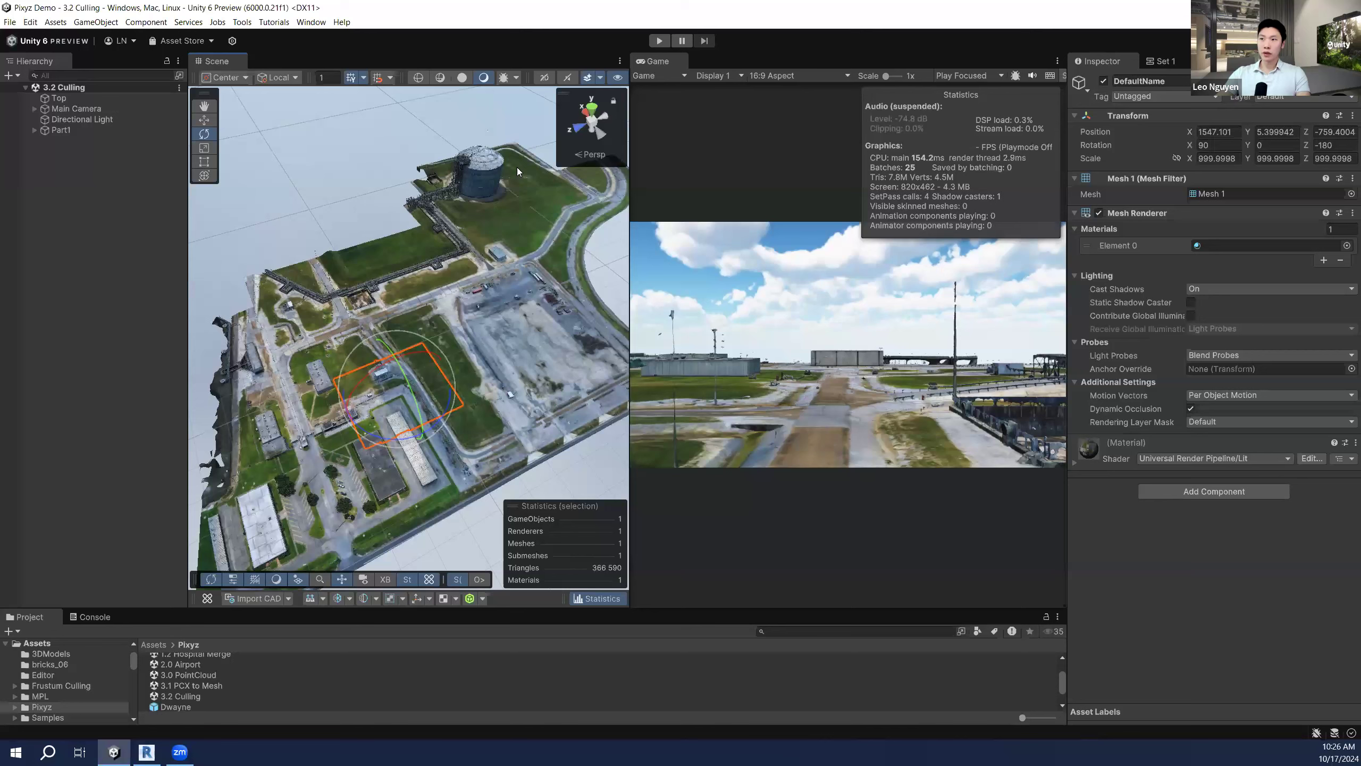
{"action": "left_click", "coordinate": [80, 109]}
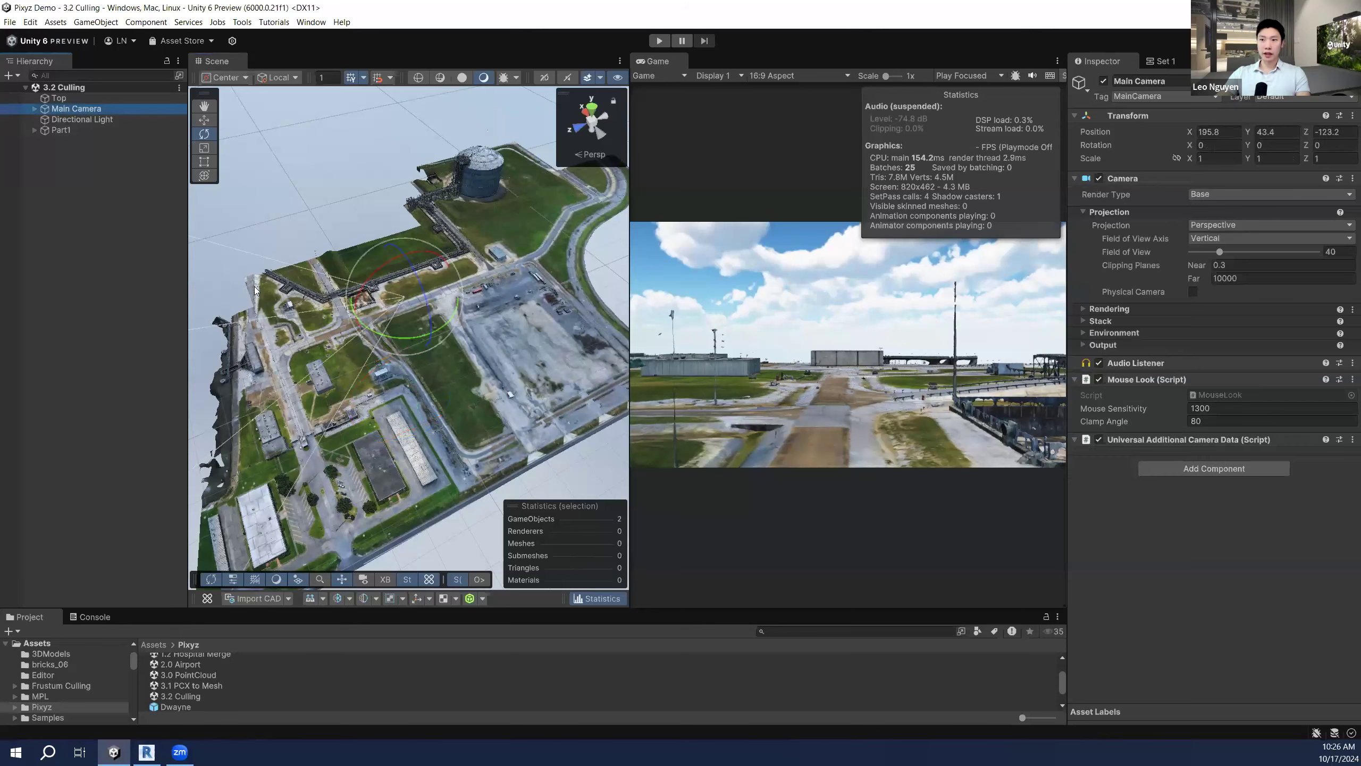
{"action": "right_click_drag", "start_coordinate": [512, 323], "coordinate": [560, 322]}
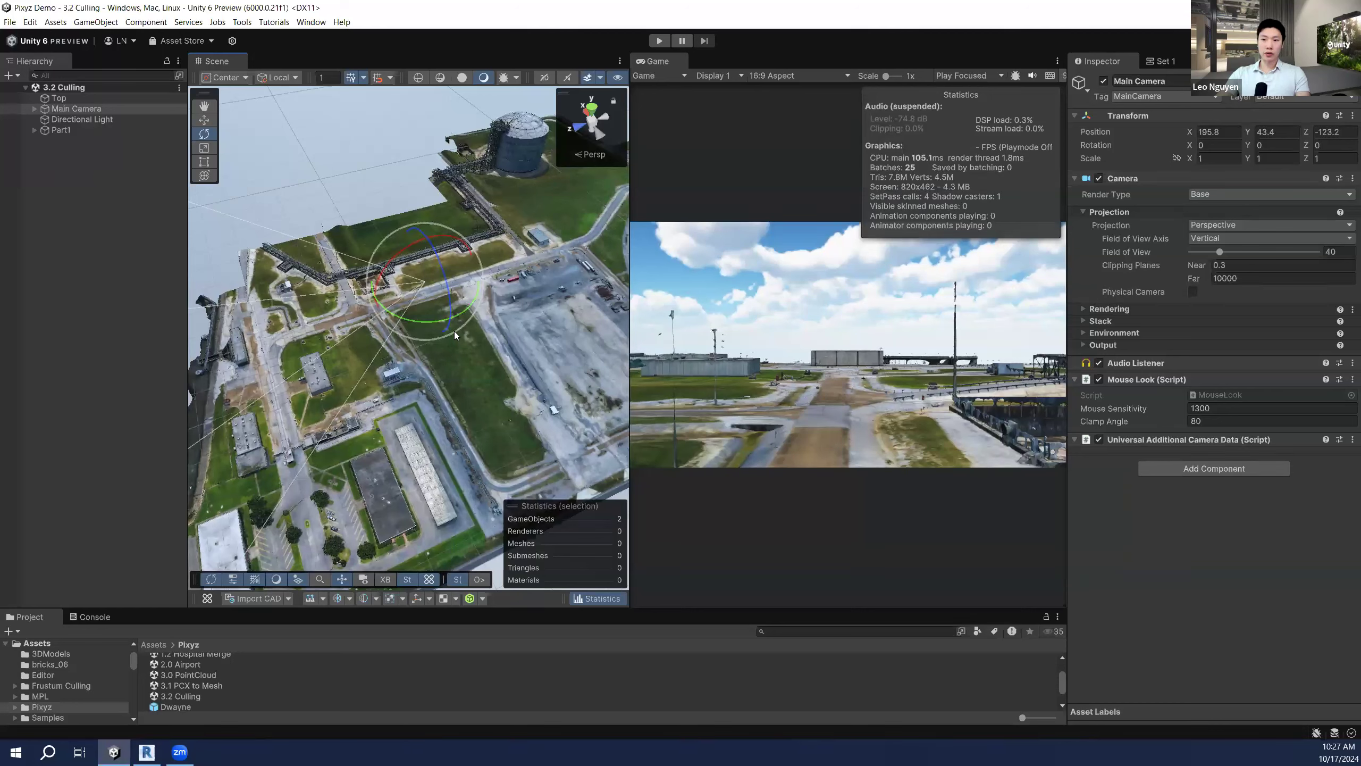
Step: Open the Pixyz Merge tool, check its Merge all type, and widen the Scene view
{"action": "left_click", "coordinate": [402, 599]}
{"action": "left_click", "coordinate": [436, 617]}
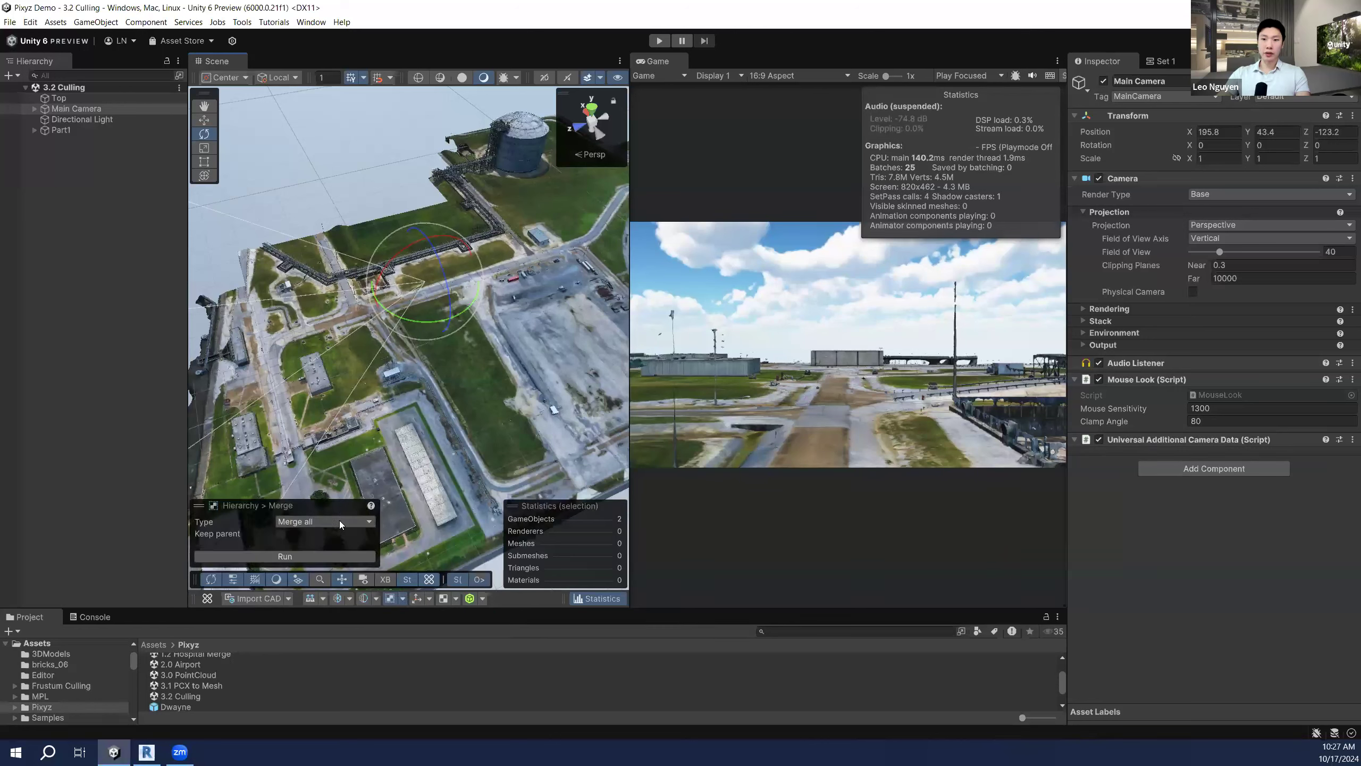
{"action": "left_click", "coordinate": [339, 518]}
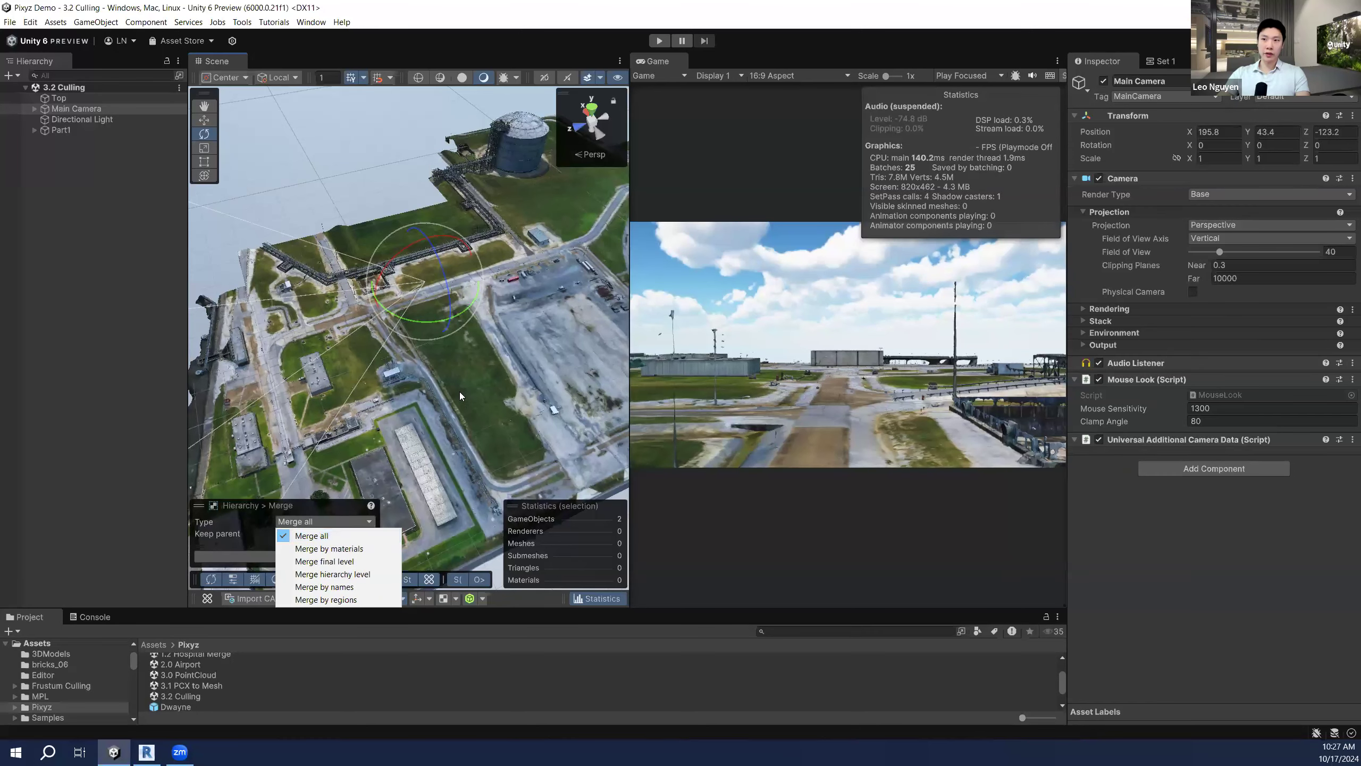
{"action": "left_click", "coordinate": [147, 321]}
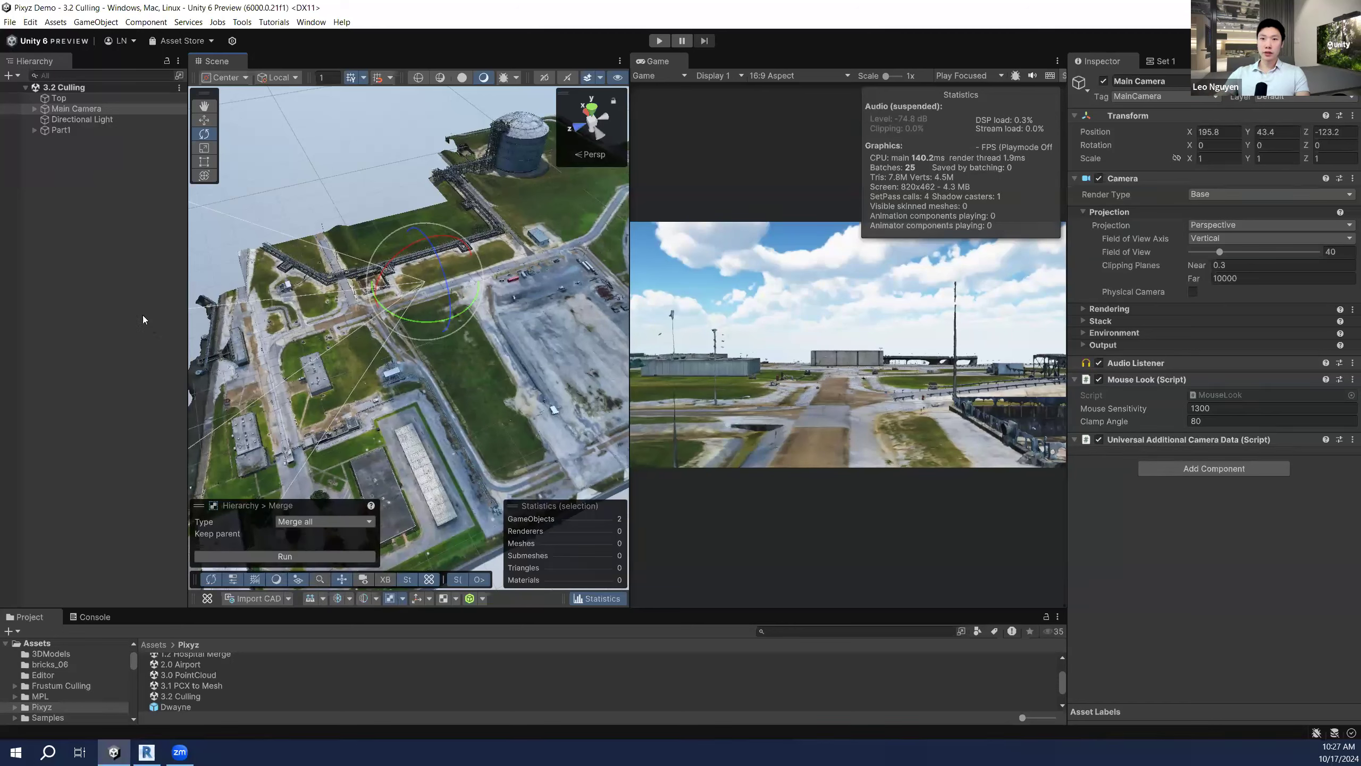
{"action": "left_click", "coordinate": [143, 315]}
{"action": "left_click_drag", "start_coordinate": [665, 285], "coordinate": [479, 293]}
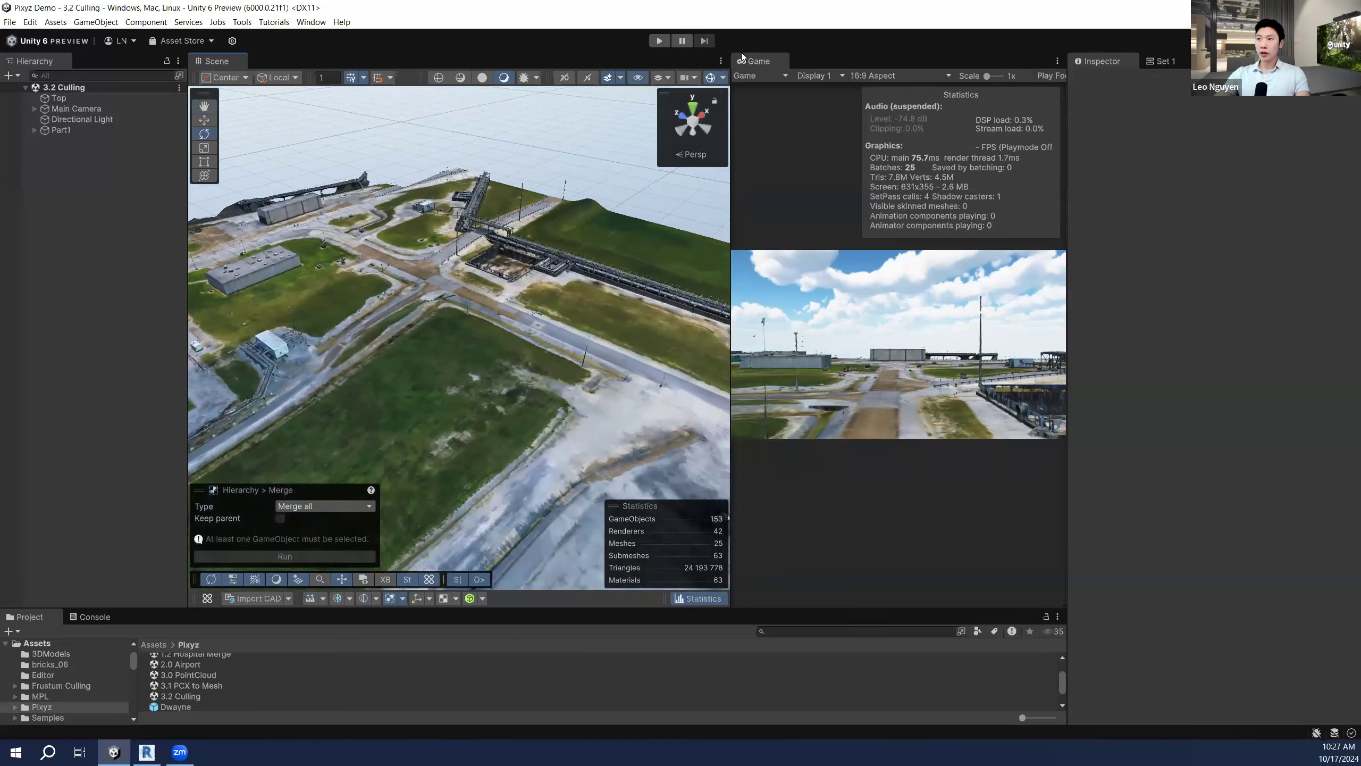
Step: Play the culling scene and select Main Camera, turning the Scene view toward it
{"action": "left_click", "coordinate": [666, 40]}
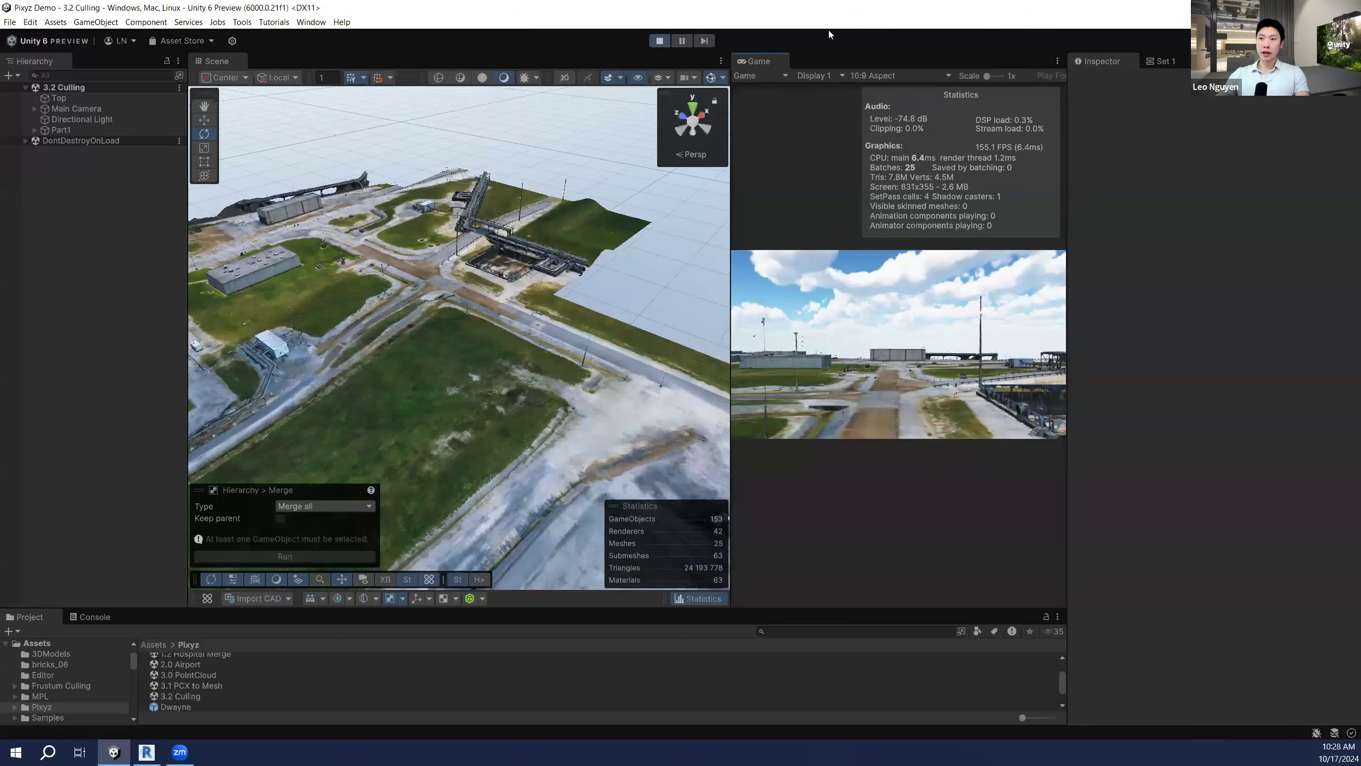
{"action": "mouse_move", "coordinate": [415, 266]}
{"action": "right_mouse_down"}
{"action": "mouse_move", "coordinate": [378, 267]}
{"action": "mouse_move", "coordinate": [391, 269]}
{"action": "right_mouse_up"}
{"action": "left_click", "coordinate": [110, 110]}
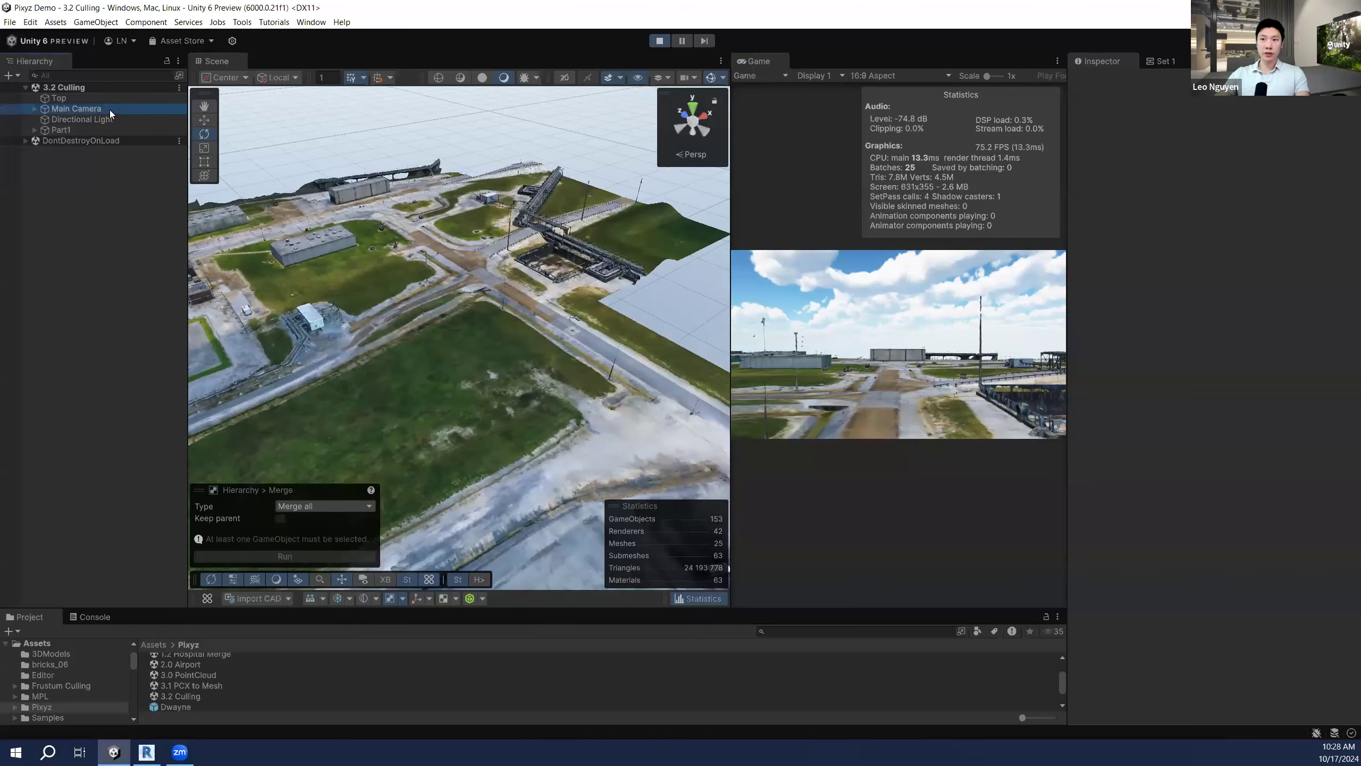
{"action": "right_click_drag", "start_coordinate": [516, 304], "coordinate": [447, 292]}
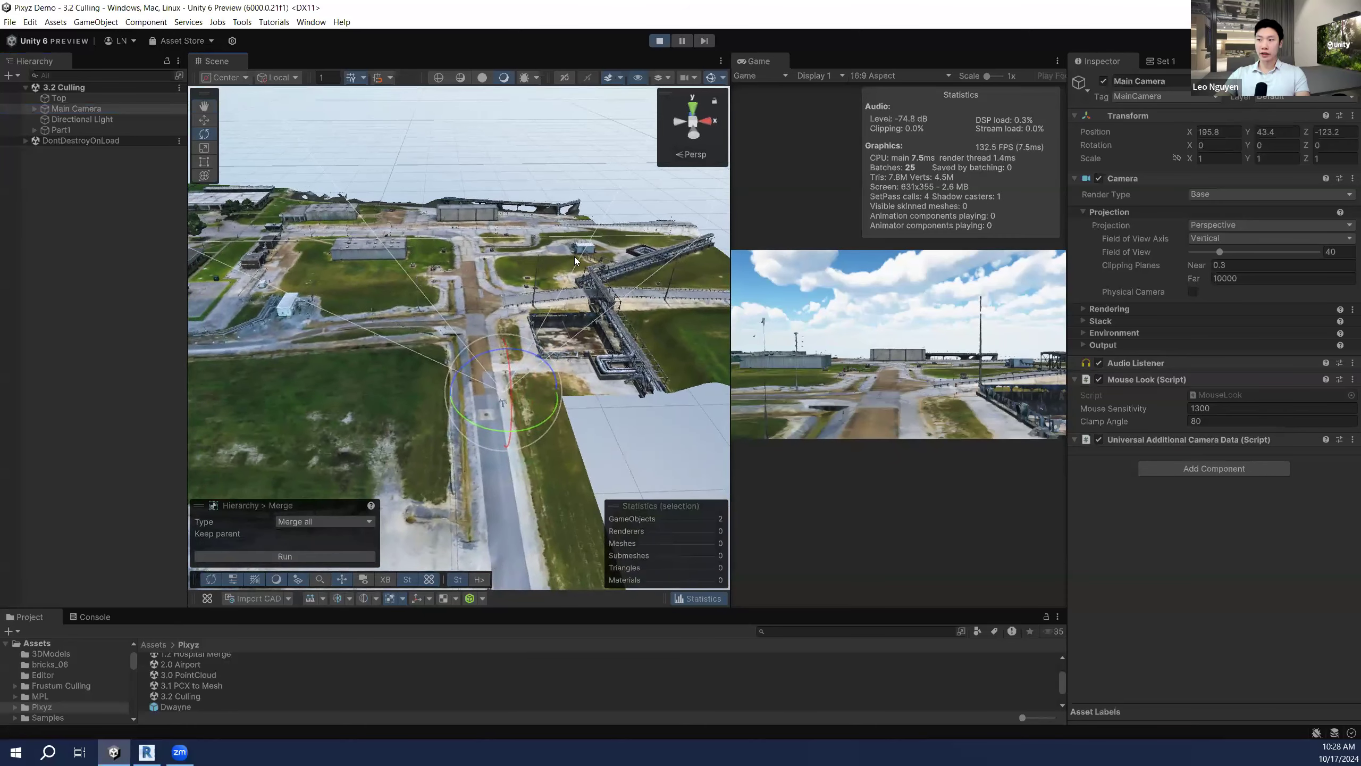
{"action": "right_click_drag", "start_coordinate": [610, 366], "coordinate": [404, 320]}
Step: Rotate Main Camera around its vertical axis, then deselect it and survey the culled terrain
{"action": "right_click_drag", "start_coordinate": [530, 374], "coordinate": [490, 377]}
{"action": "left_click_drag", "start_coordinate": [518, 422], "coordinate": [662, 419]}
{"action": "right_click_drag", "start_coordinate": [530, 290], "coordinate": [533, 320]}
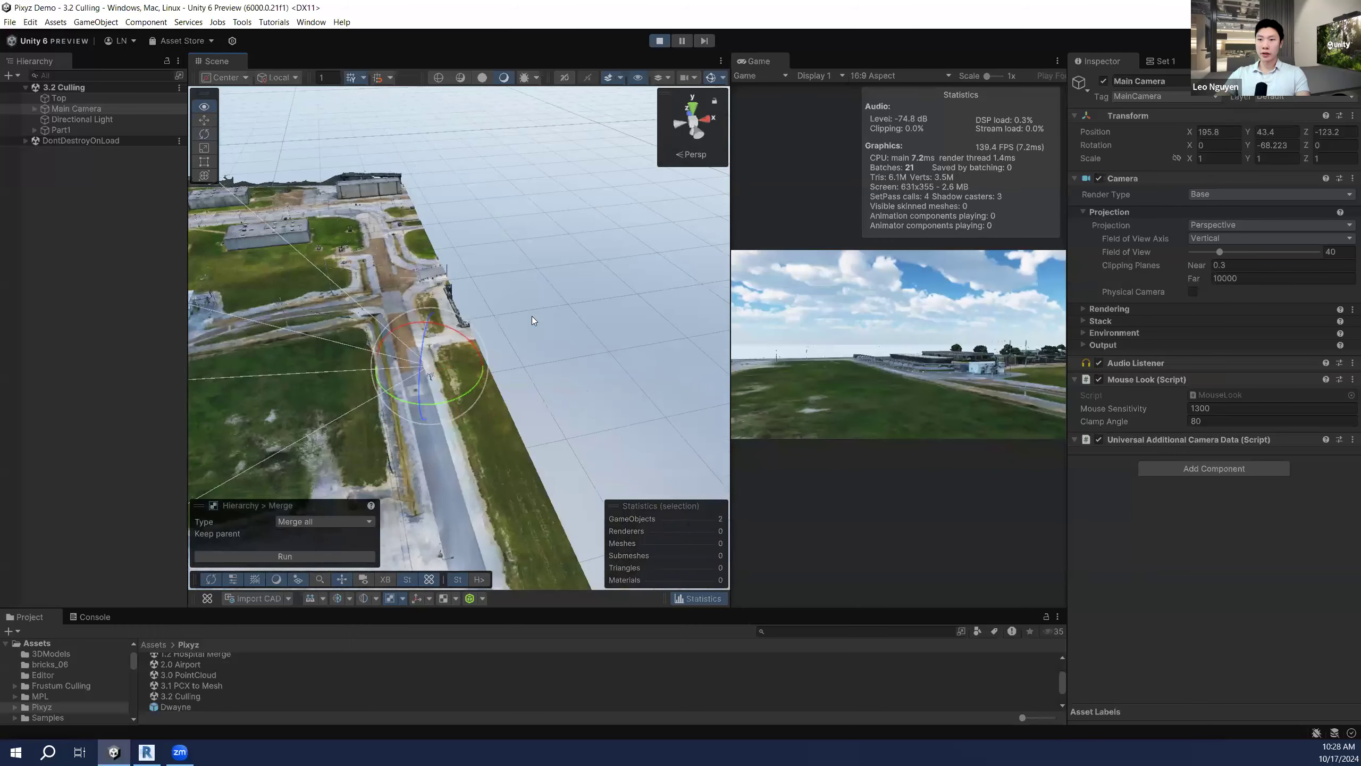
{"action": "left_click", "coordinate": [101, 218]}
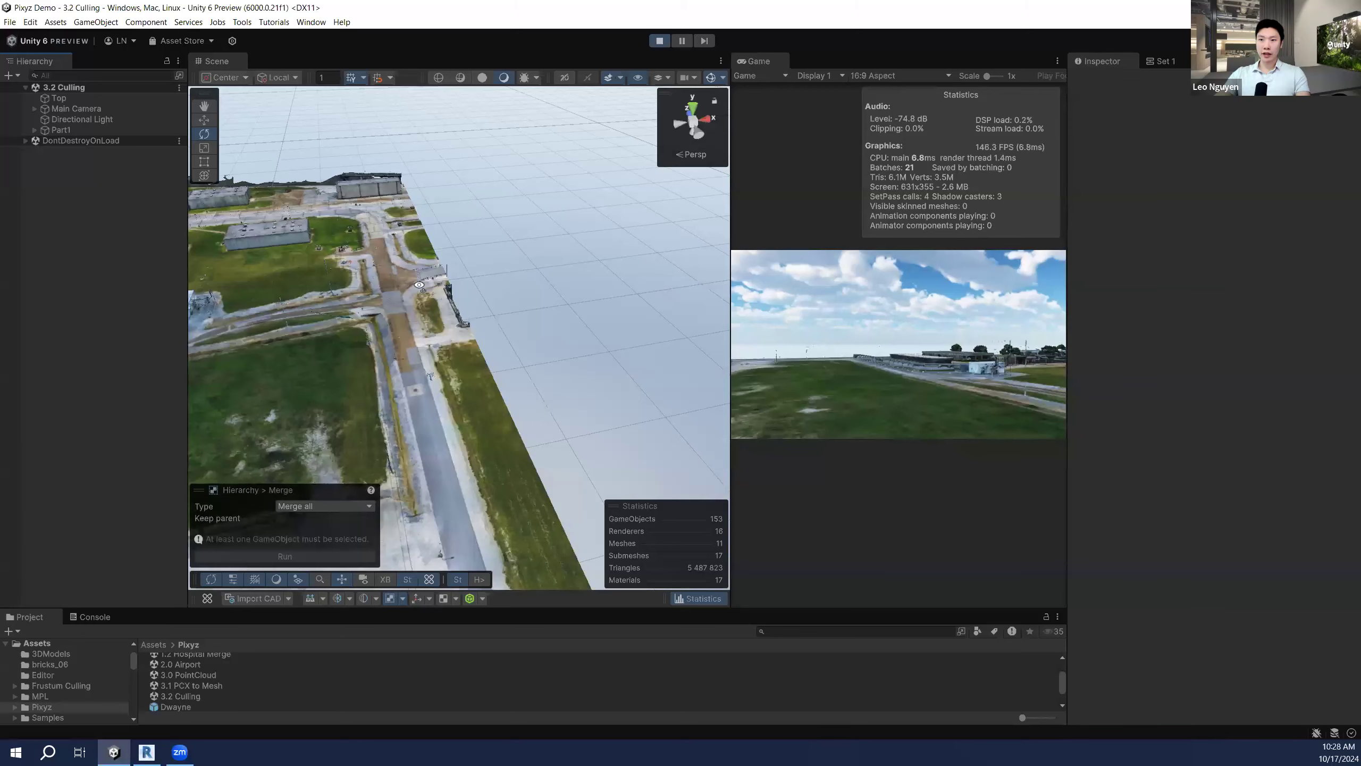
{"action": "right_click_drag", "start_coordinate": [419, 285], "coordinate": [112, 270]}
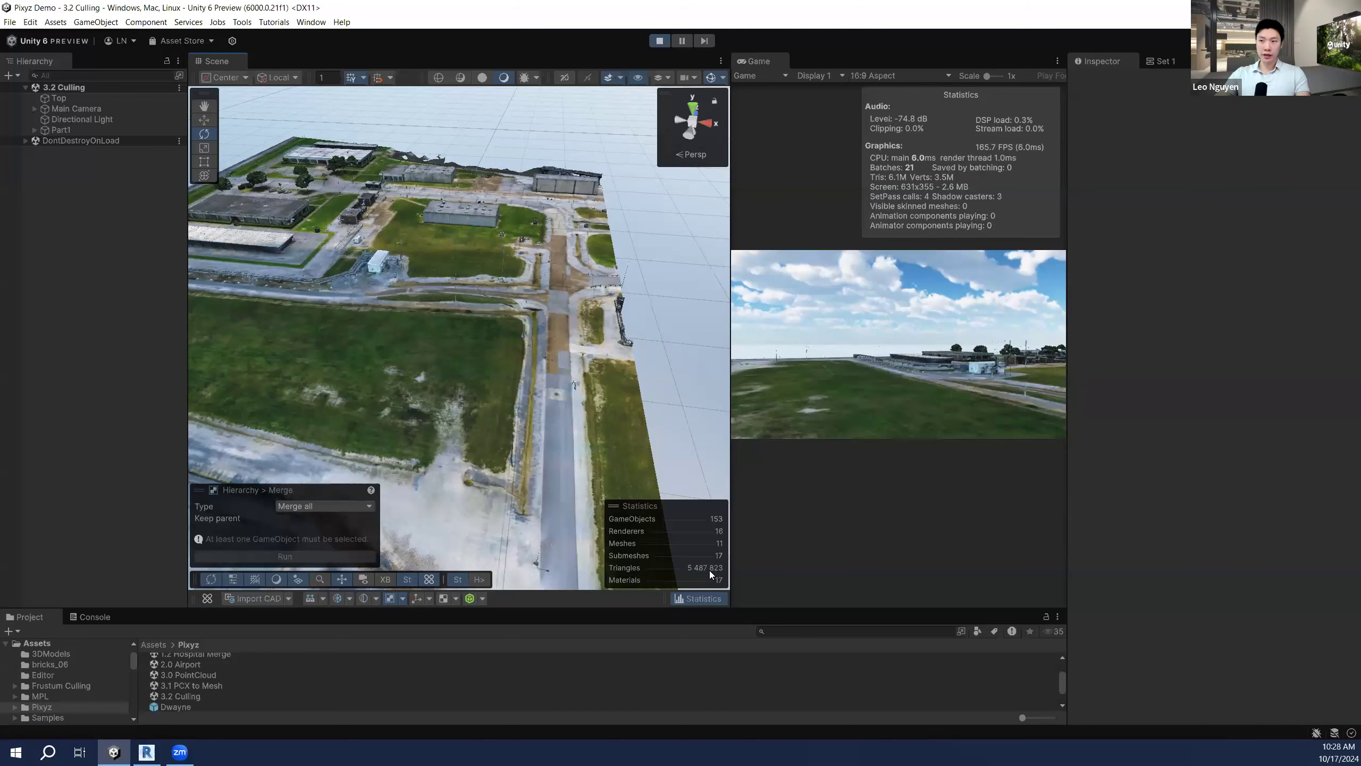
{"action": "right_click_drag", "start_coordinate": [533, 279], "coordinate": [473, 354]}
{"action": "right_click_drag", "start_coordinate": [390, 343], "coordinate": [226, 292]}
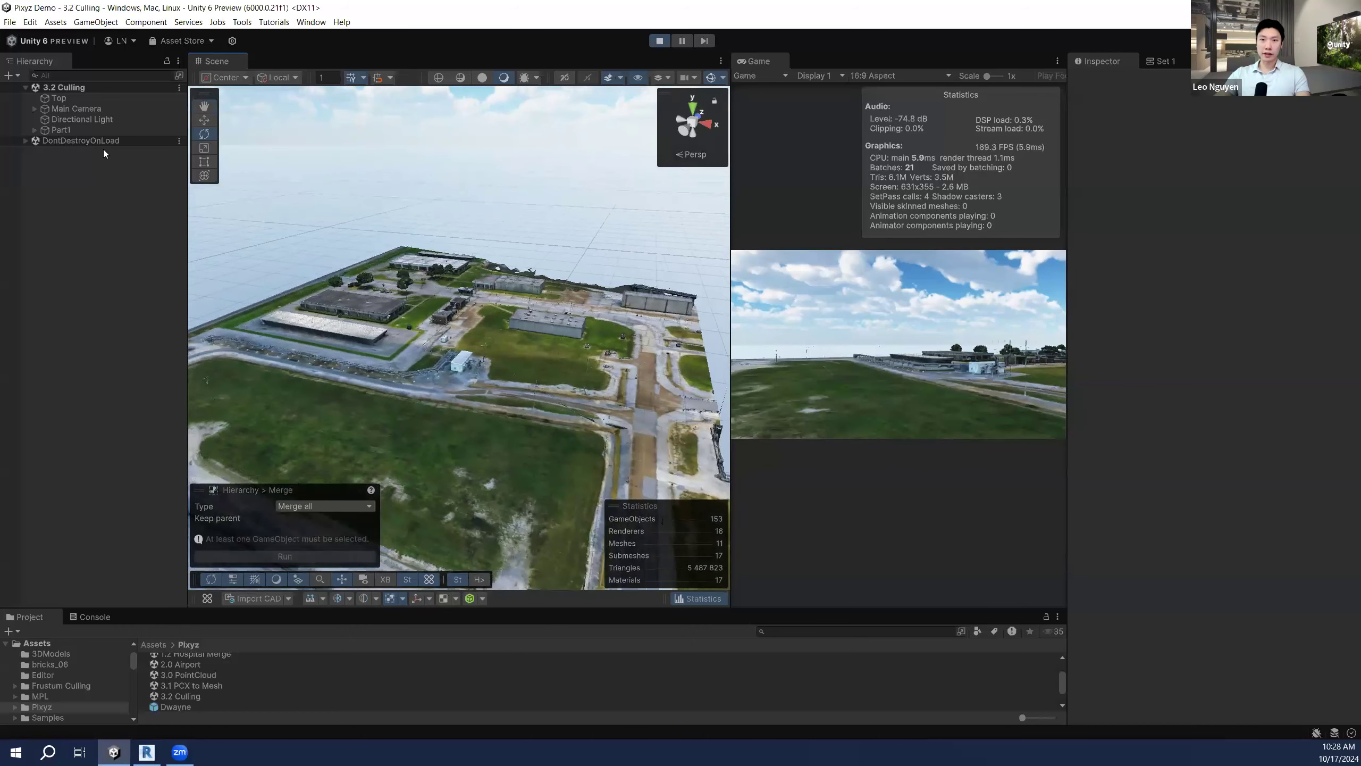
Step: Reselect Main Camera and rotate it to two new headings, watching culling follow
{"action": "left_click", "coordinate": [109, 109]}
{"action": "right_click_drag", "start_coordinate": [482, 348], "coordinate": [487, 455]}
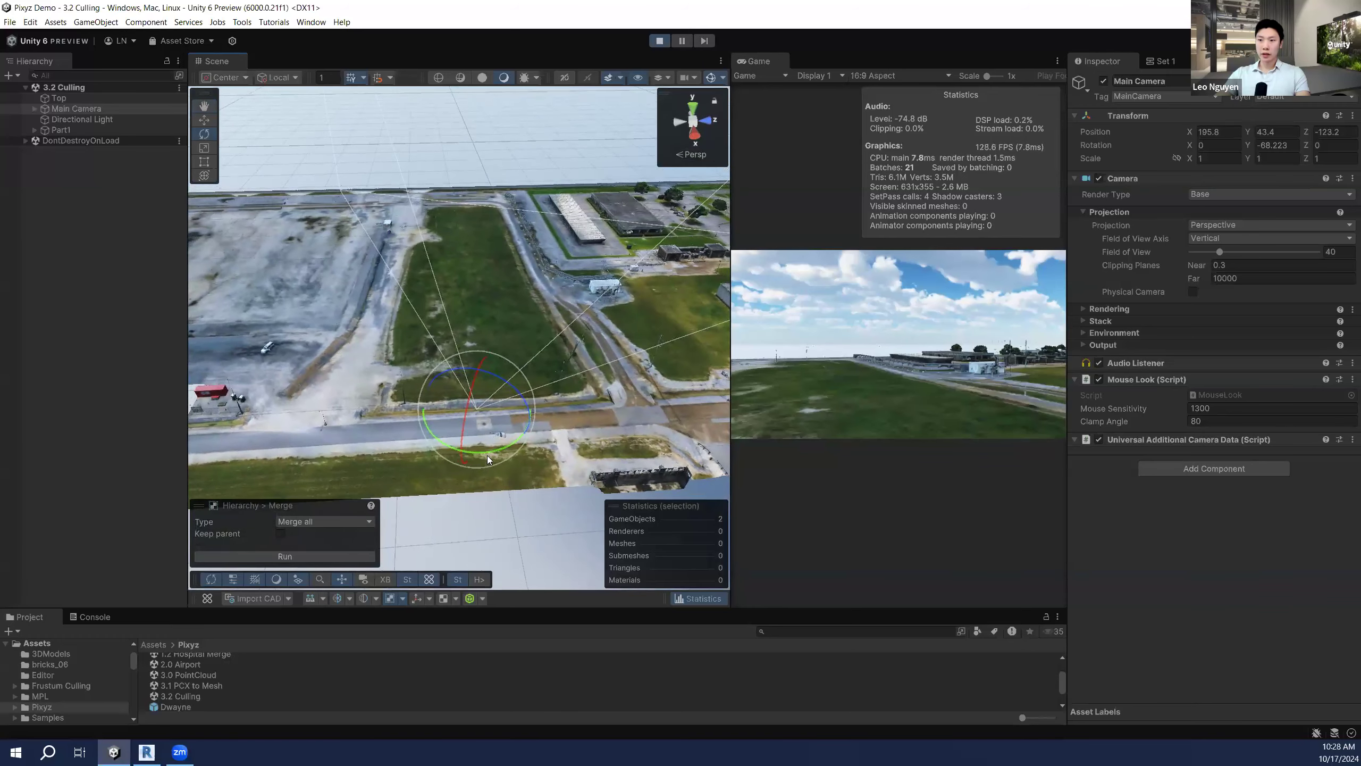
{"action": "left_click_drag", "start_coordinate": [508, 448], "coordinate": [556, 347]}
{"action": "right_click_drag", "start_coordinate": [557, 346], "coordinate": [436, 340]}
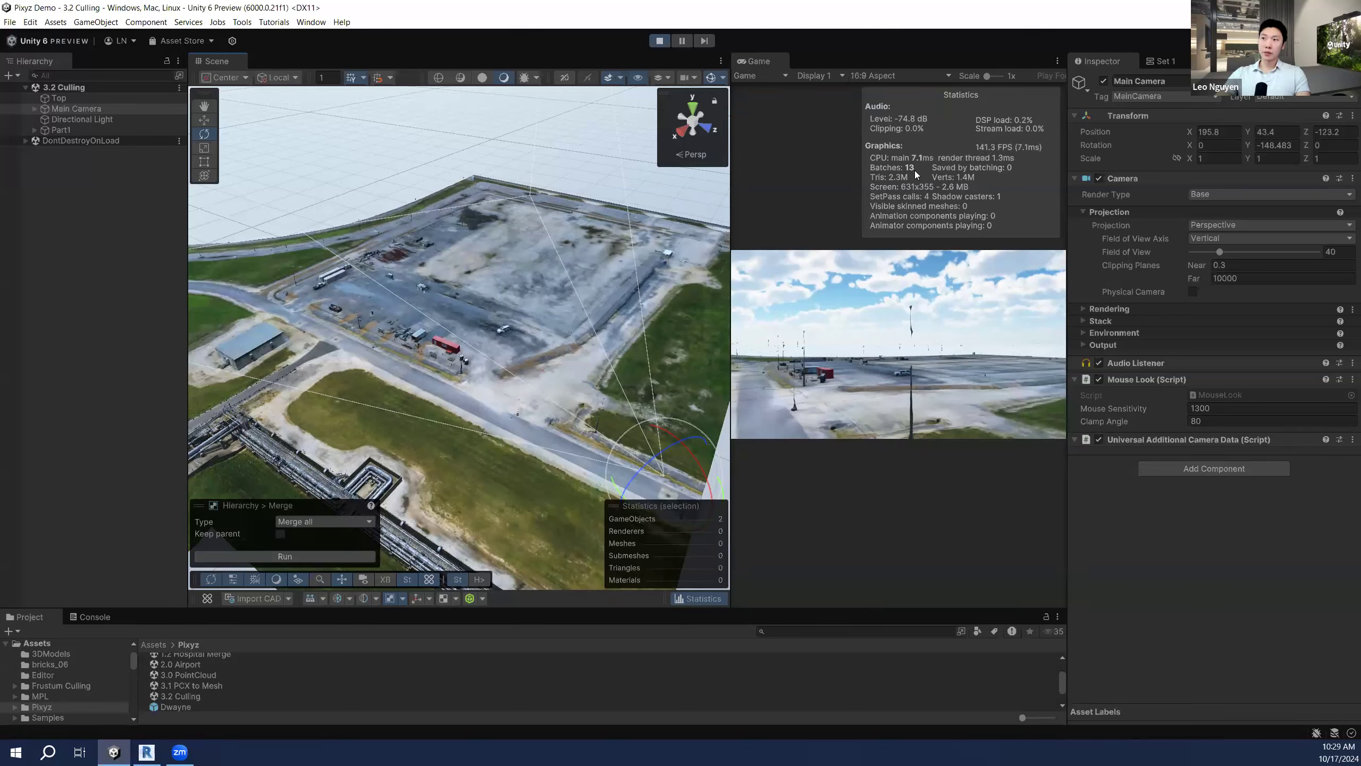
{"action": "right_click_drag", "start_coordinate": [635, 279], "coordinate": [572, 456]}
{"action": "left_click_drag", "start_coordinate": [551, 459], "coordinate": [608, 257]}
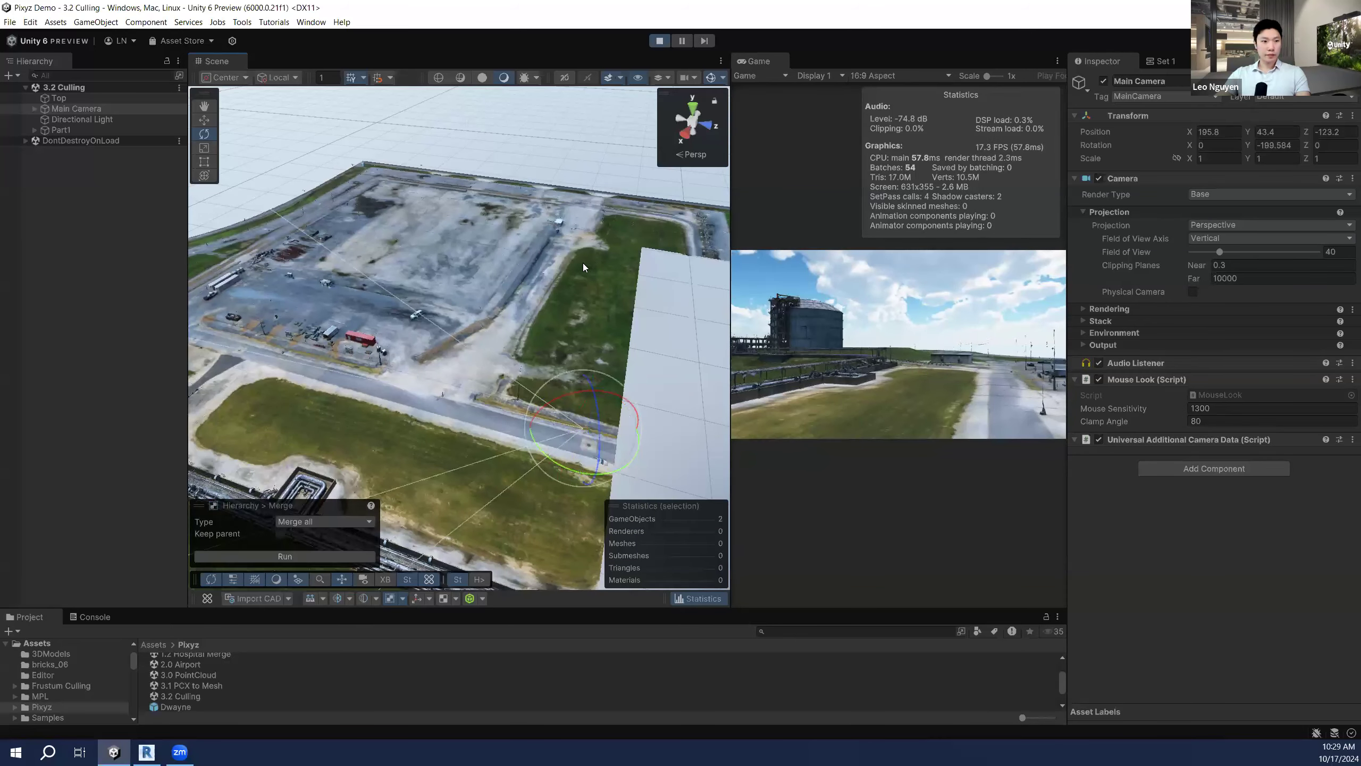
{"action": "right_click_drag", "start_coordinate": [612, 271], "coordinate": [545, 302]}
Step: Swing Main Camera toward the buildings, view the culled edge, then stop playing
{"action": "key", "text": "s"}
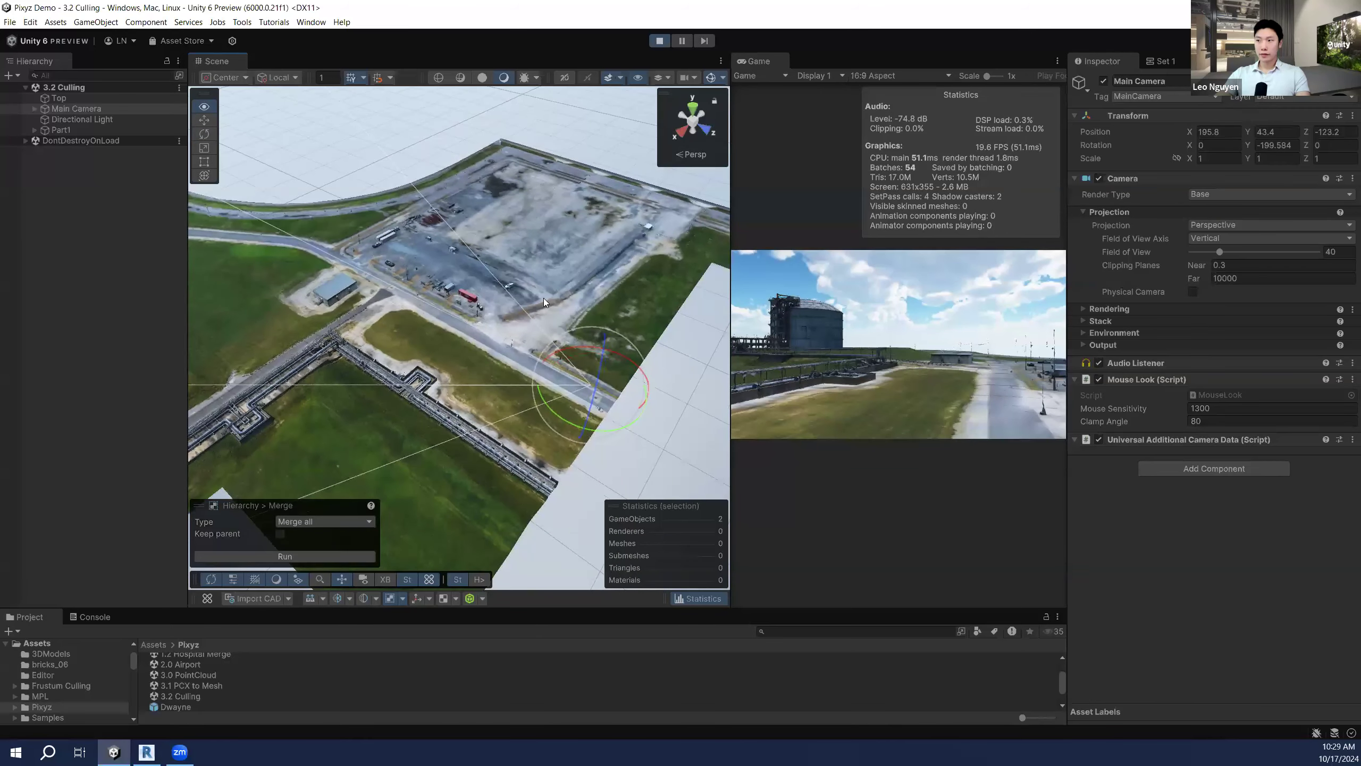
{"action": "left_click_drag", "start_coordinate": [611, 428], "coordinate": [460, 415]}
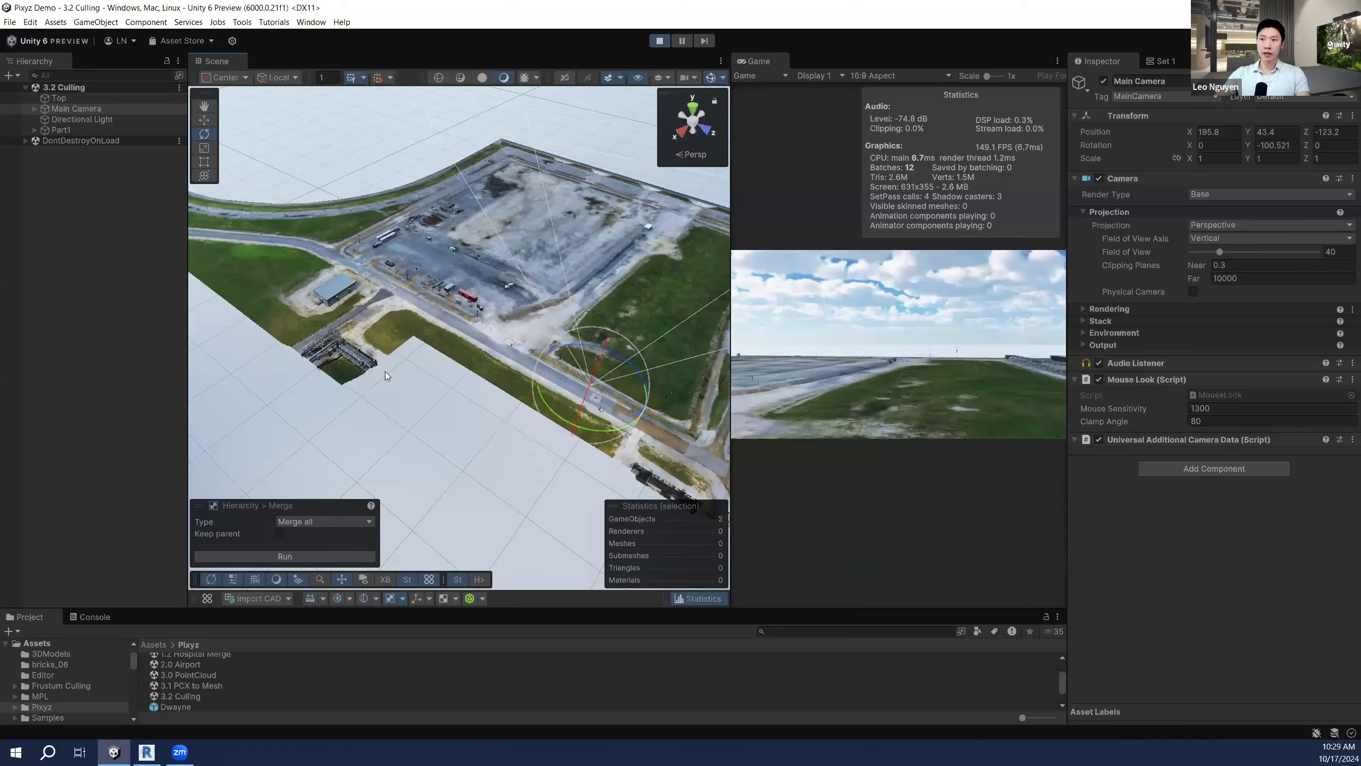
{"action": "right_click_drag", "start_coordinate": [474, 398], "coordinate": [542, 398]}
{"action": "left_click_drag", "start_coordinate": [531, 389], "coordinate": [420, 386]}
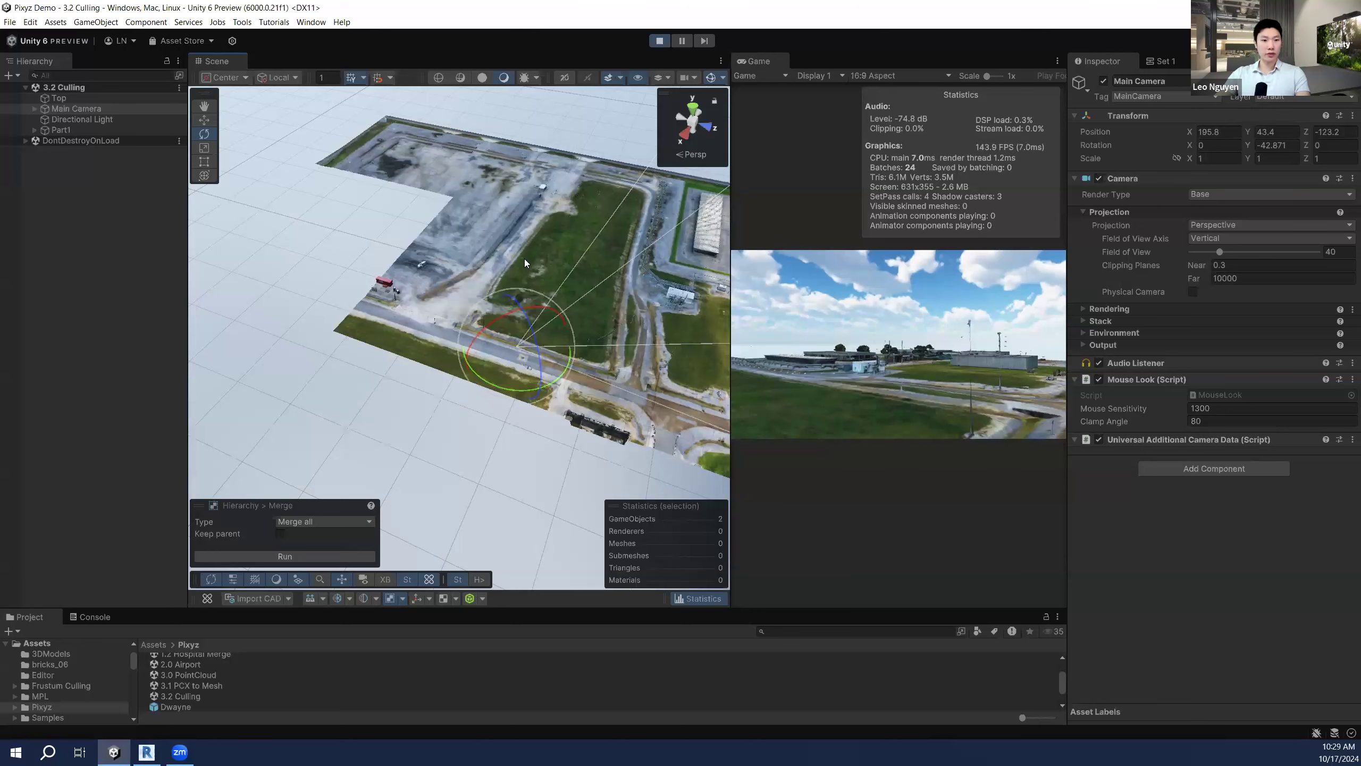
{"action": "left_click", "coordinate": [663, 43]}
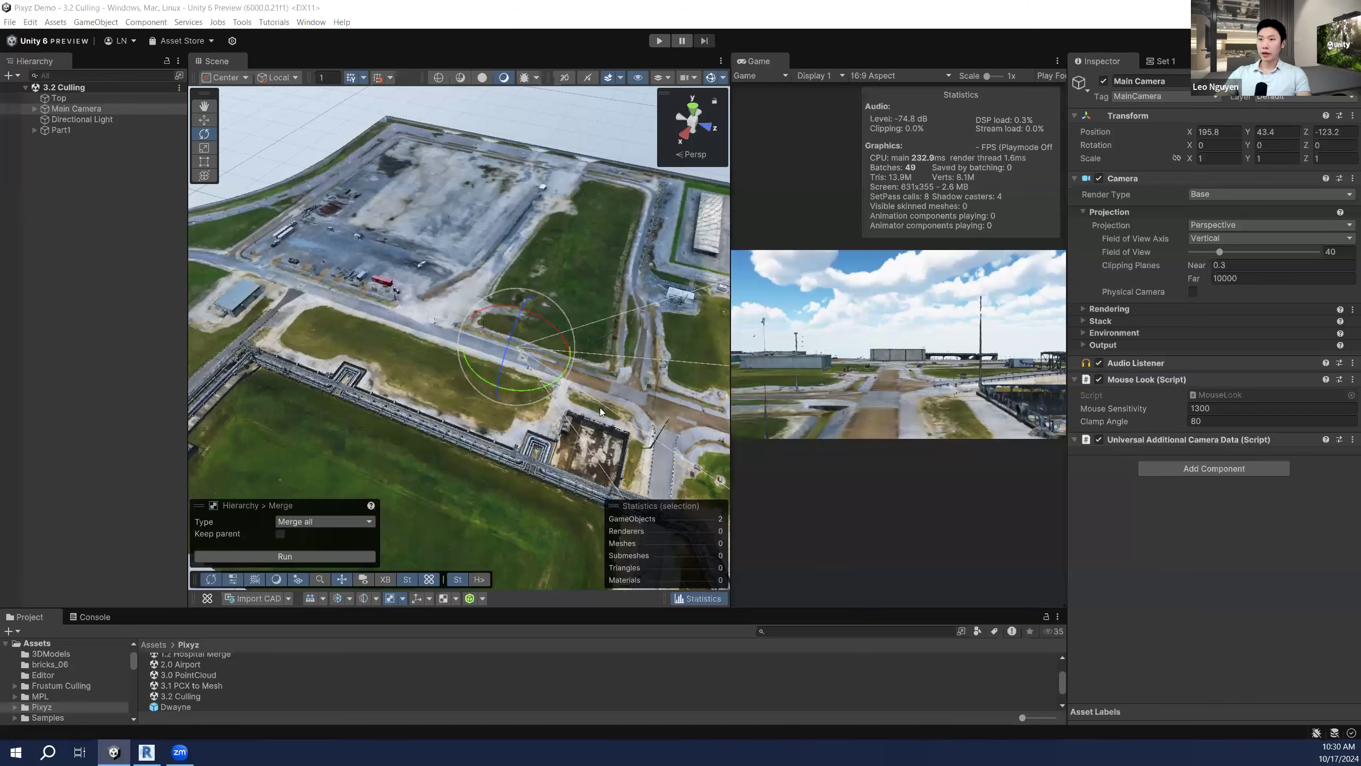
Step: Open the 1.0 Empty scene from the Project window's Pixyz folder
{"action": "right_click_drag", "start_coordinate": [458, 372], "coordinate": [514, 395]}
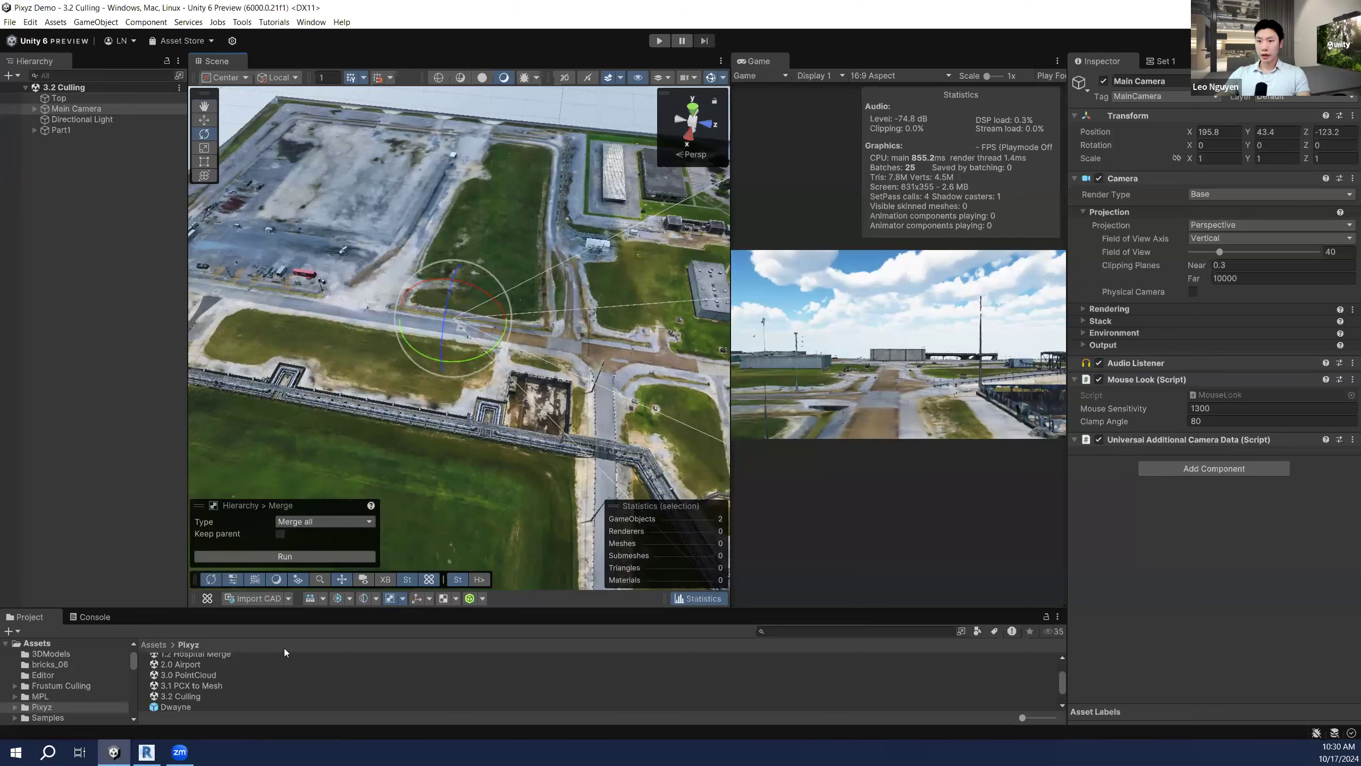
{"action": "scroll", "coordinate": [190, 671], "scroll_direction": "down", "scroll_amount": 1}
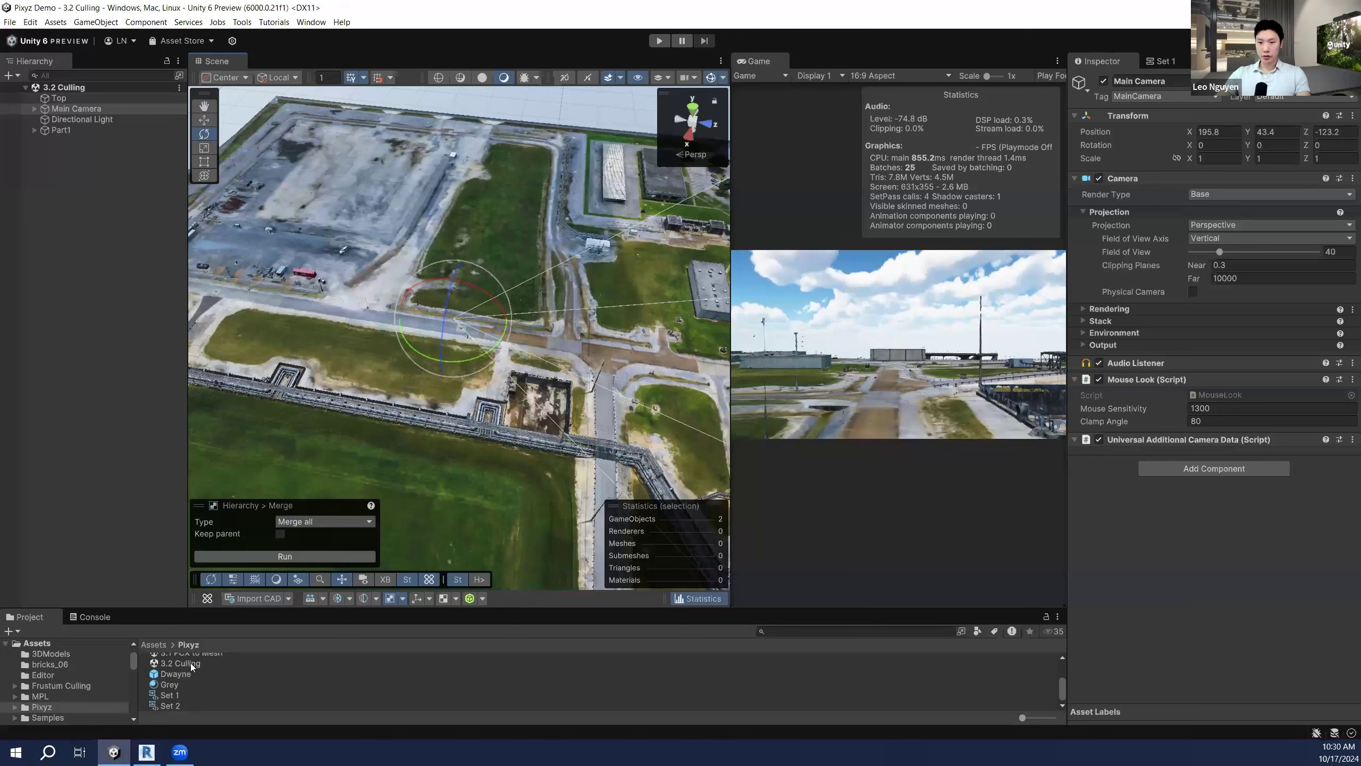
{"action": "scroll", "coordinate": [201, 673], "scroll_direction": "up", "scroll_amount": 3}
{"action": "left_click", "coordinate": [192, 667]}
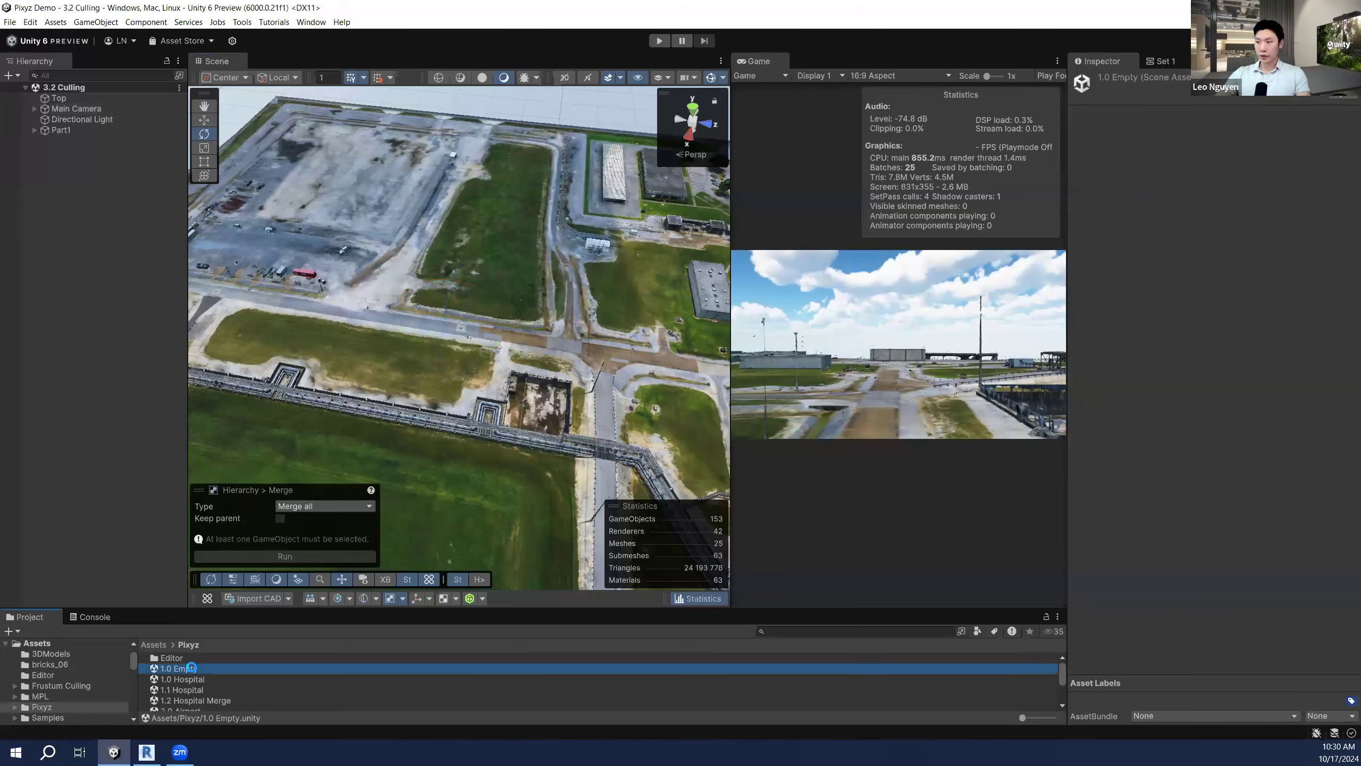
{"action": "double_click", "coordinate": [191, 668]}
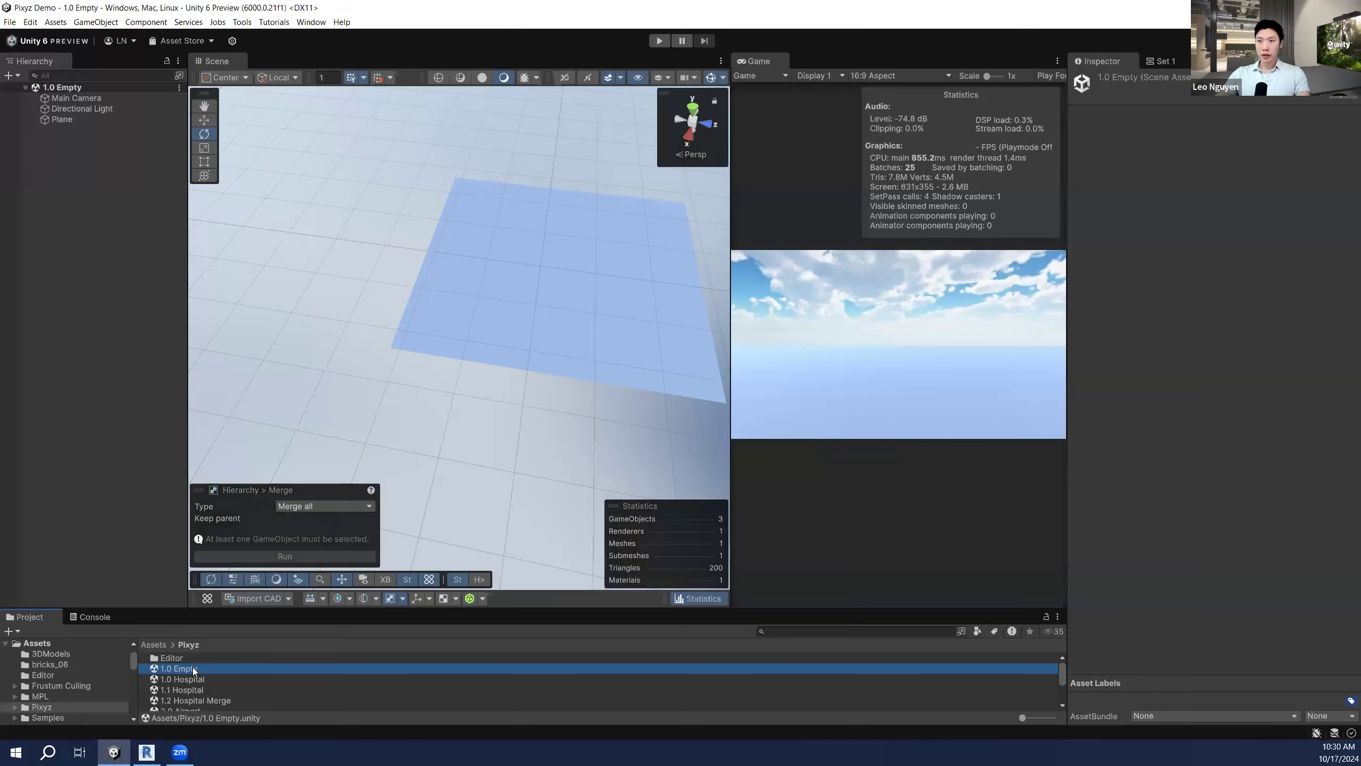
Step: Fly around the empty scene's plane to inspect it
{"action": "right_click_drag", "start_coordinate": [520, 313], "coordinate": [538, 231]}
{"action": "key", "text": "w"}
{"action": "key", "text": "s"}
{"action": "scroll", "coordinate": [204, 677], "scroll_direction": "down", "scroll_amount": 1}
{"action": "scroll", "coordinate": [204, 676], "scroll_direction": "down", "scroll_amount": 1}
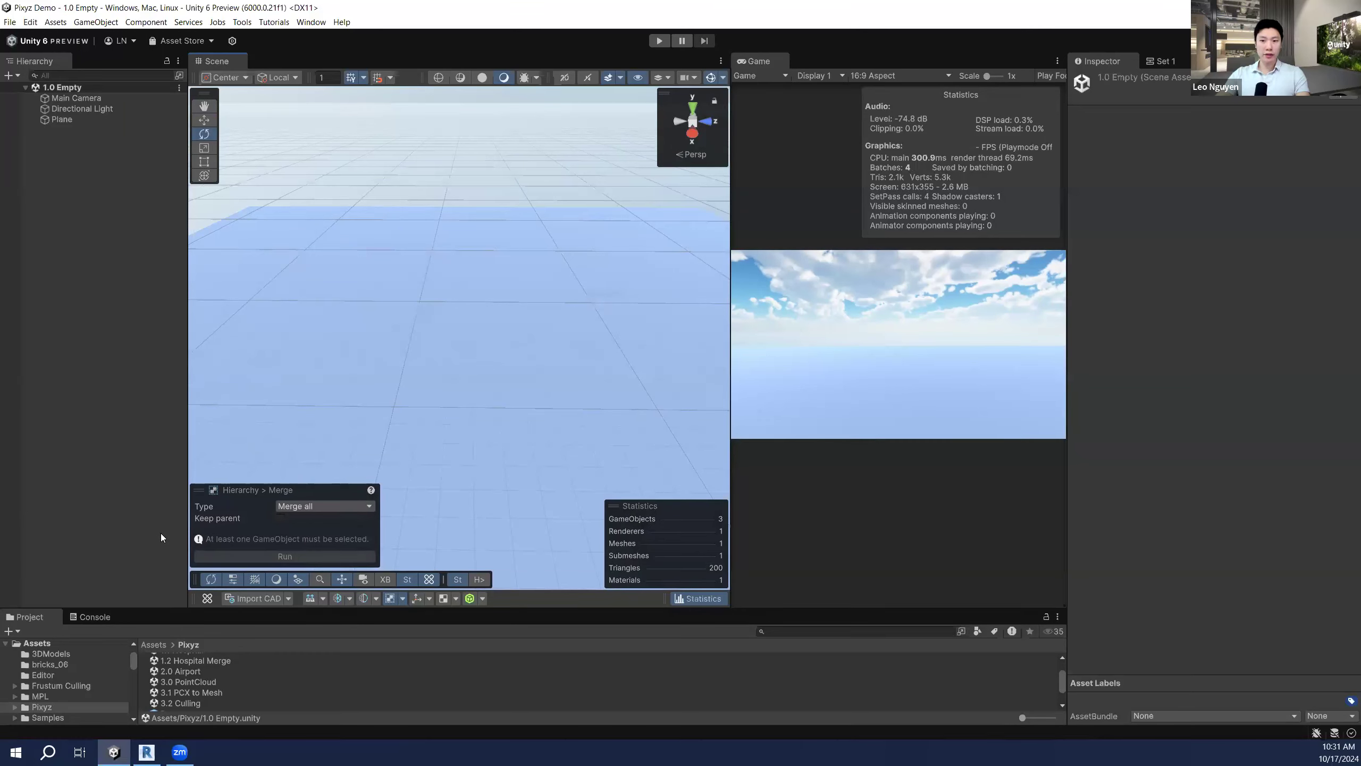
{"action": "right_click_drag", "start_coordinate": [493, 380], "coordinate": [516, 343]}
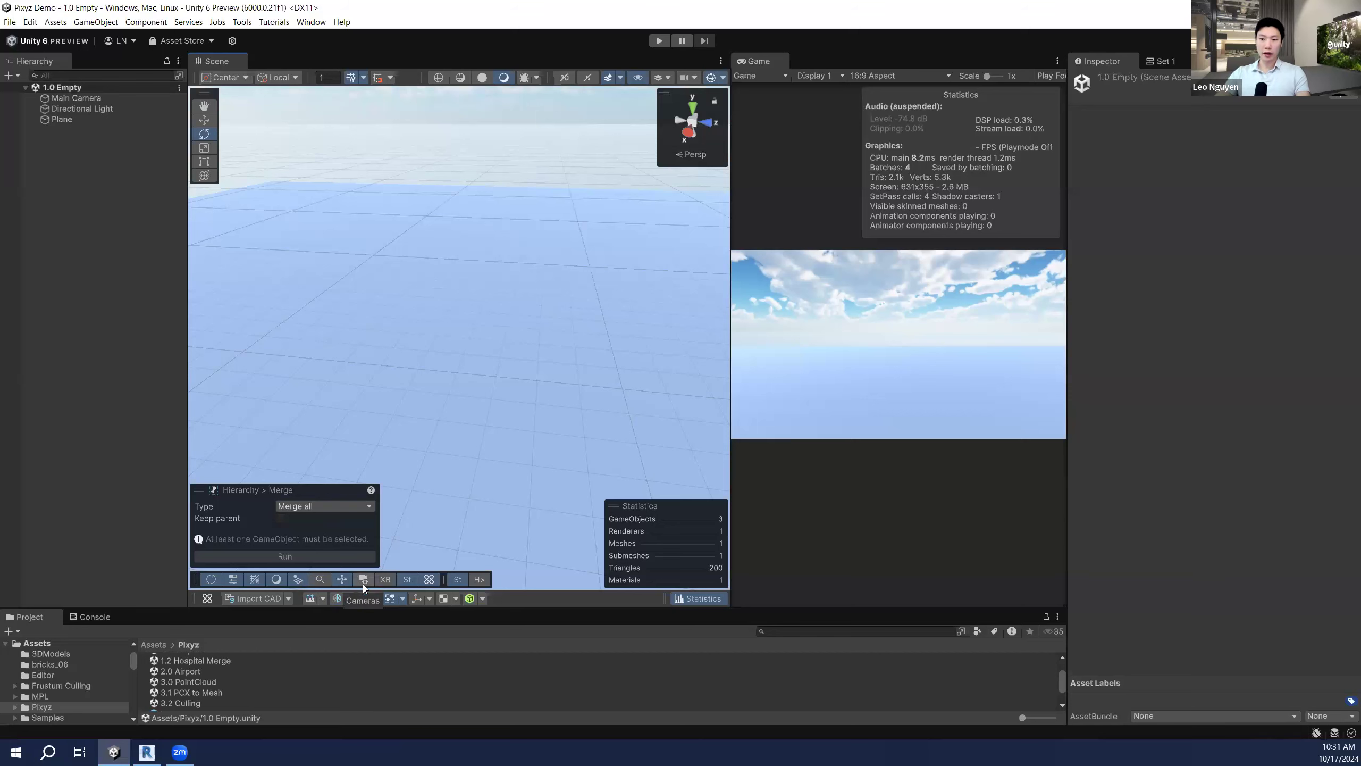
Step: Look over the Pixyz mesh processing options, including Decimate and Remove Occluded
{"action": "left_click", "coordinate": [377, 598]}
{"action": "left_click", "coordinate": [349, 598]}
{"action": "left_click", "coordinate": [349, 592]}
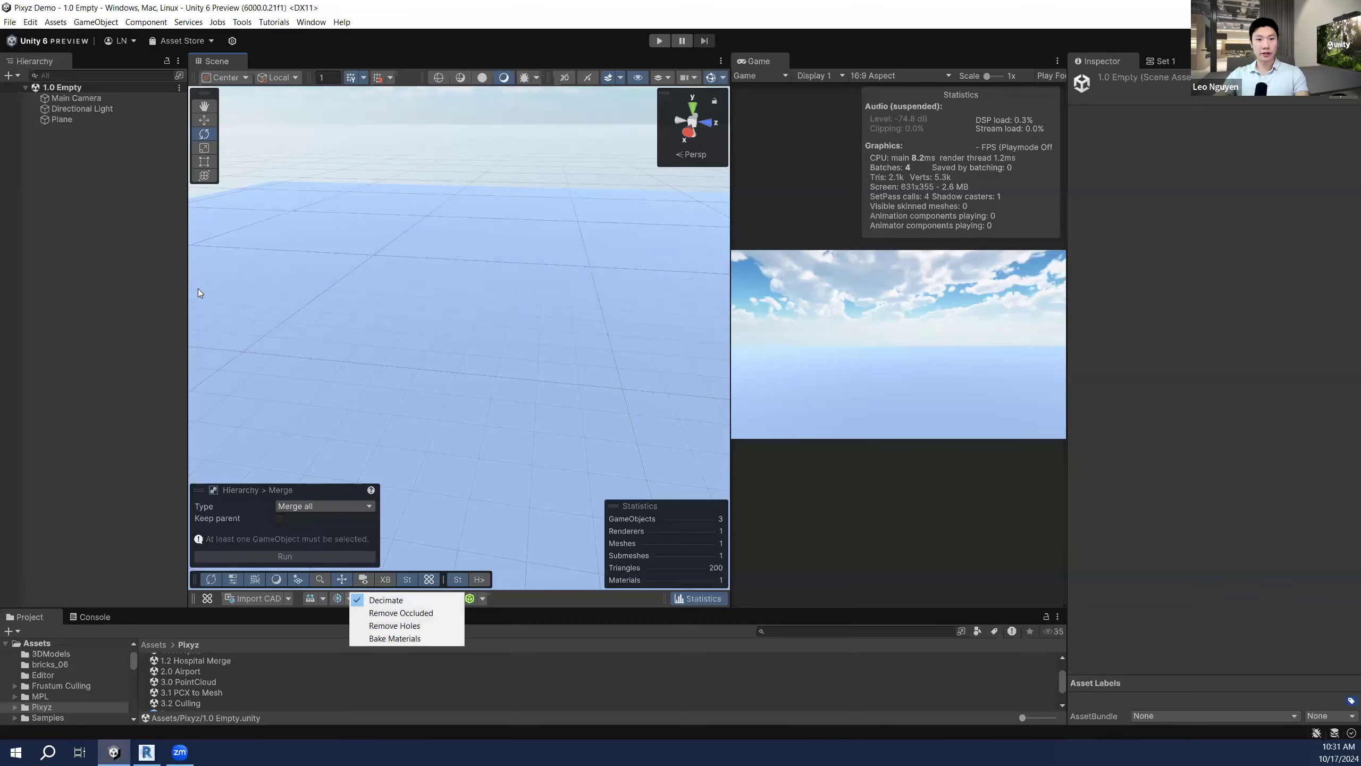
{"action": "left_click", "coordinate": [143, 265]}
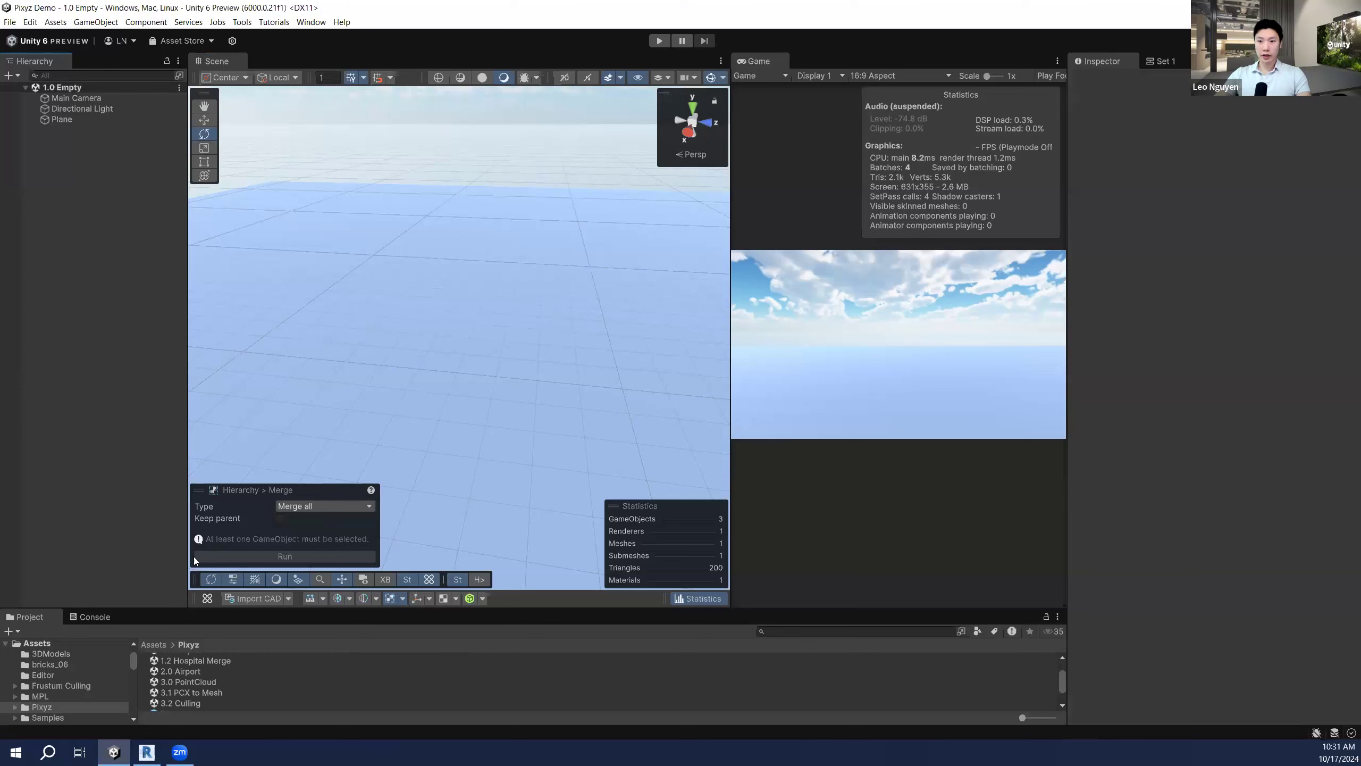
Step: Choose Residential_V2020 from Downloads as the CAD file to import
{"action": "left_click", "coordinate": [237, 600]}
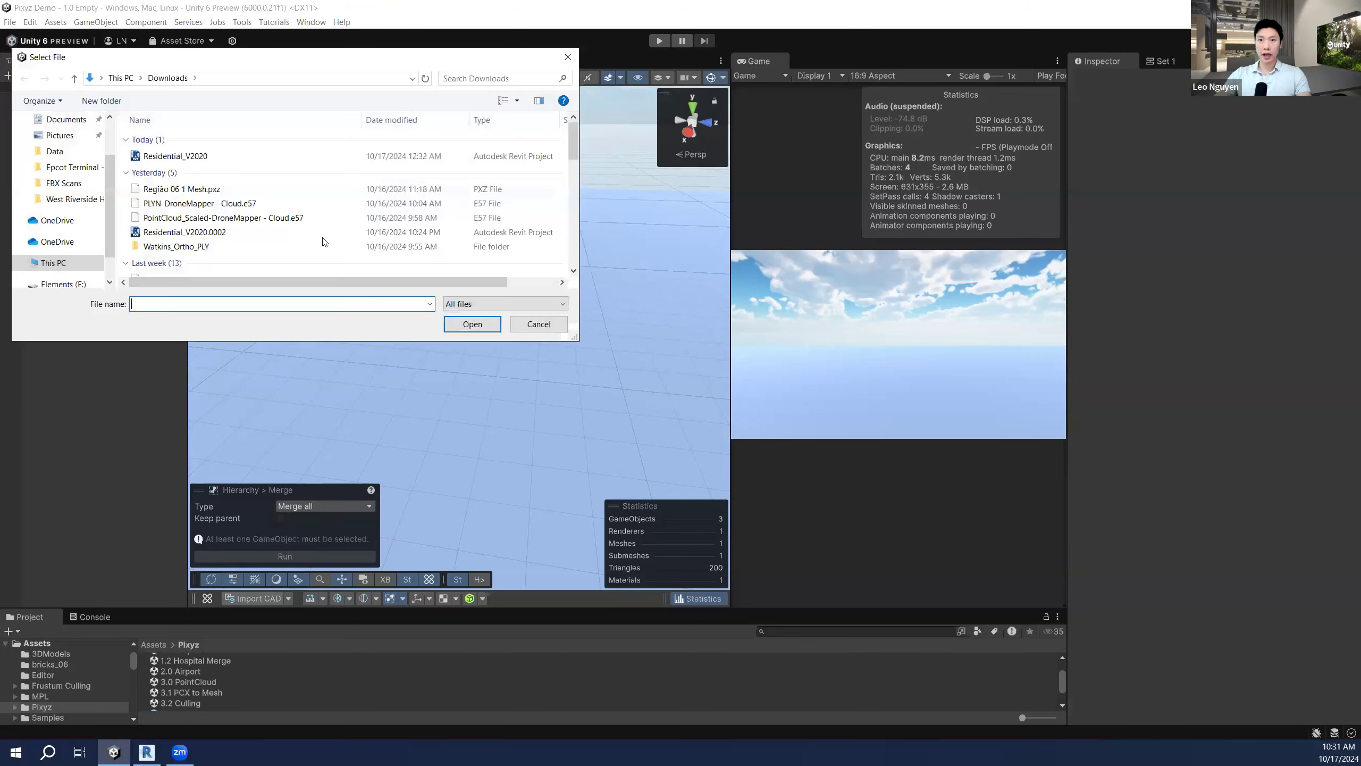
{"action": "left_click", "coordinate": [234, 157]}
{"action": "left_click", "coordinate": [472, 324]}
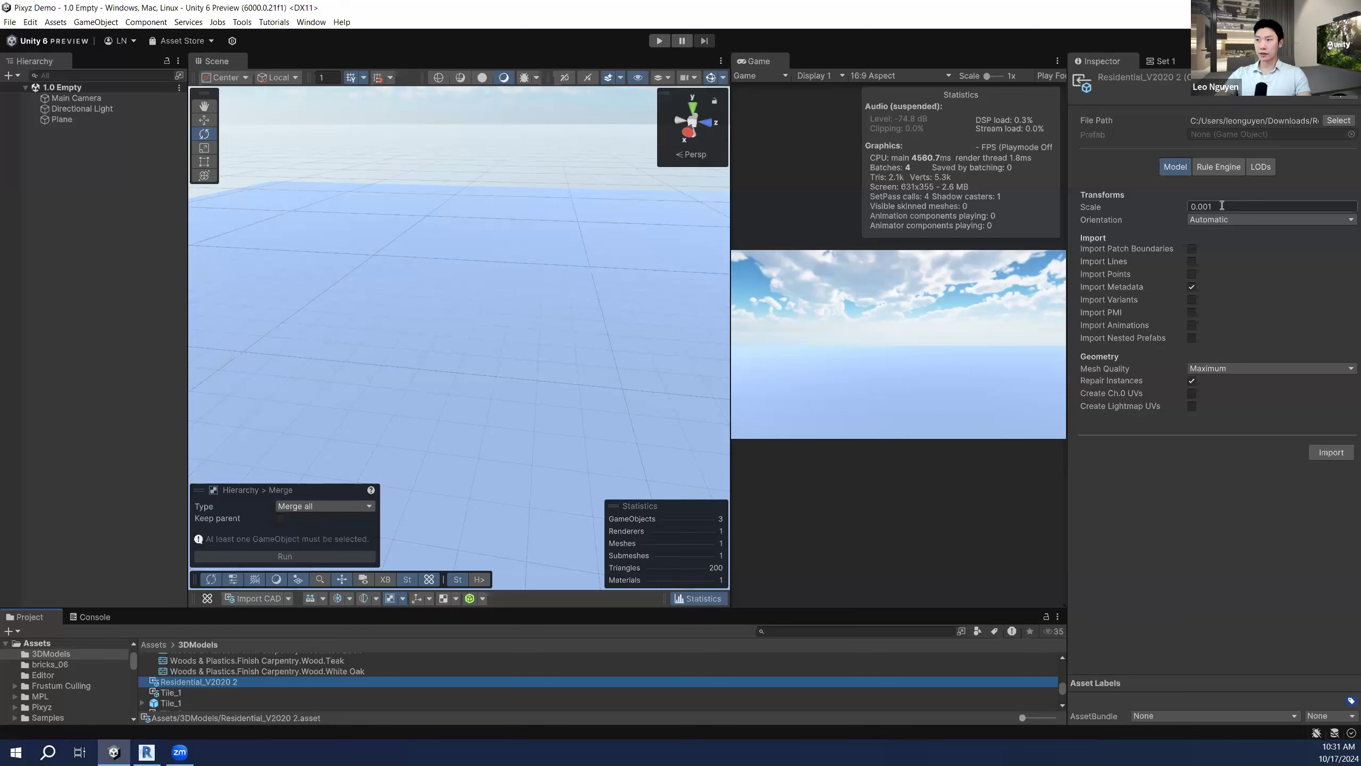
Step: Launch the Residential_V2020 import at scale 0.001 with maximum mesh quality
{"action": "mouse_move", "coordinate": [1221, 205]}
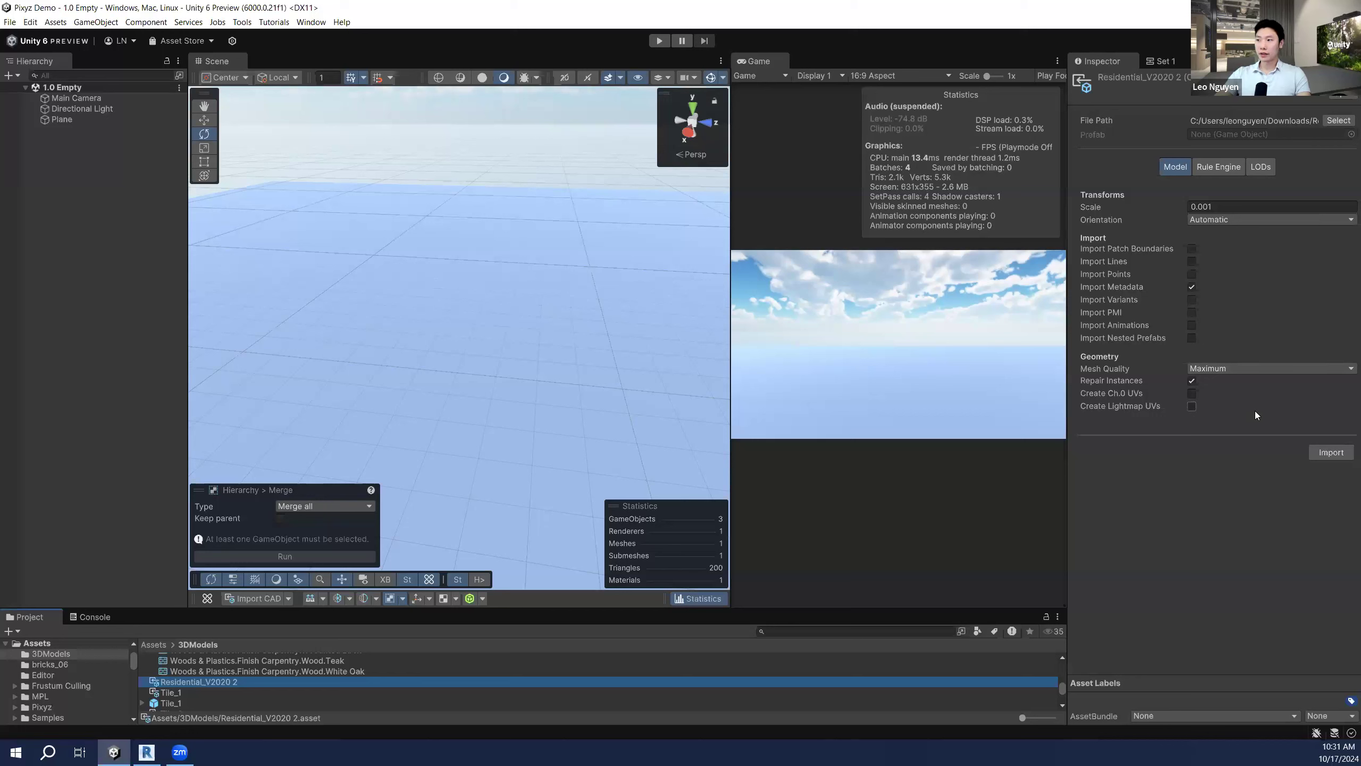
{"action": "left_click", "coordinate": [1330, 453]}
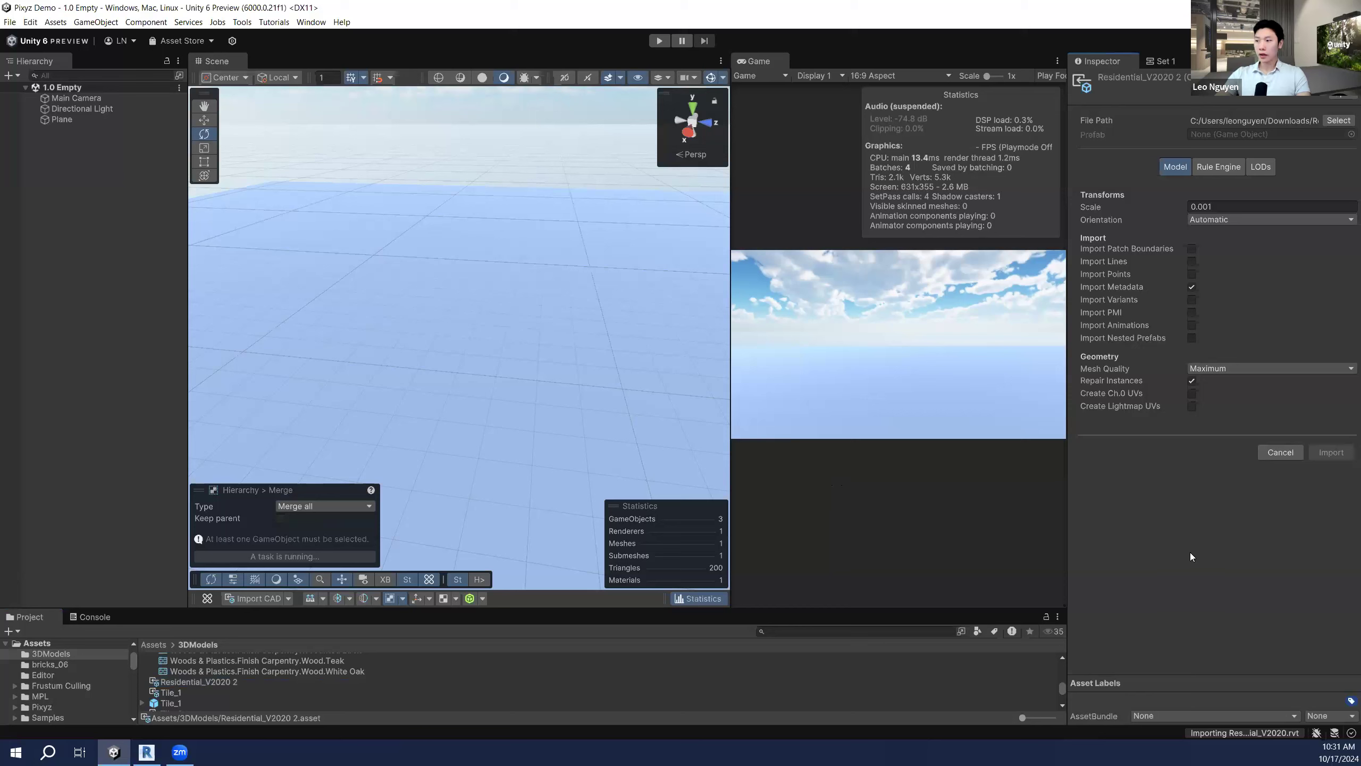
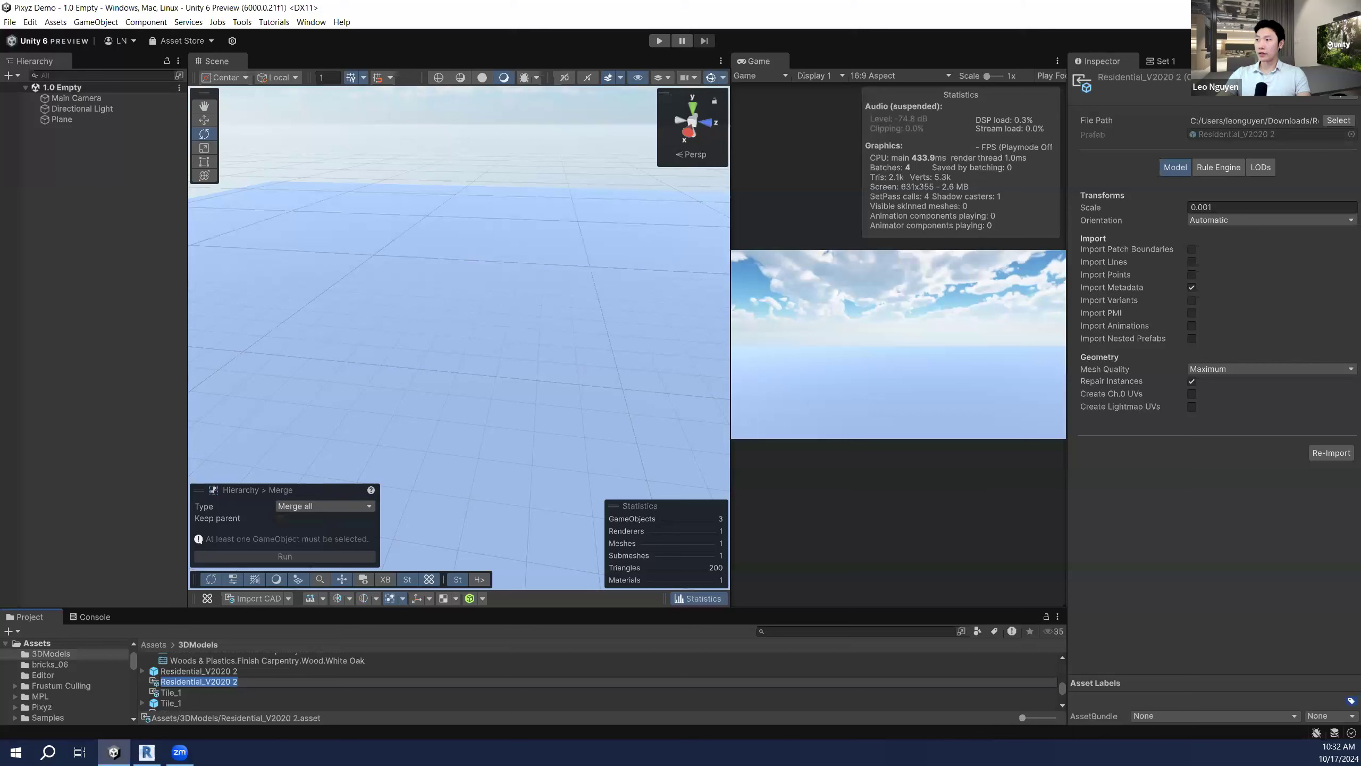
Step: Check the Residential_V2020 2 import settings in the Inspector's Debug view, then return to Normal view
{"action": "left_click", "coordinate": [1352, 77]}
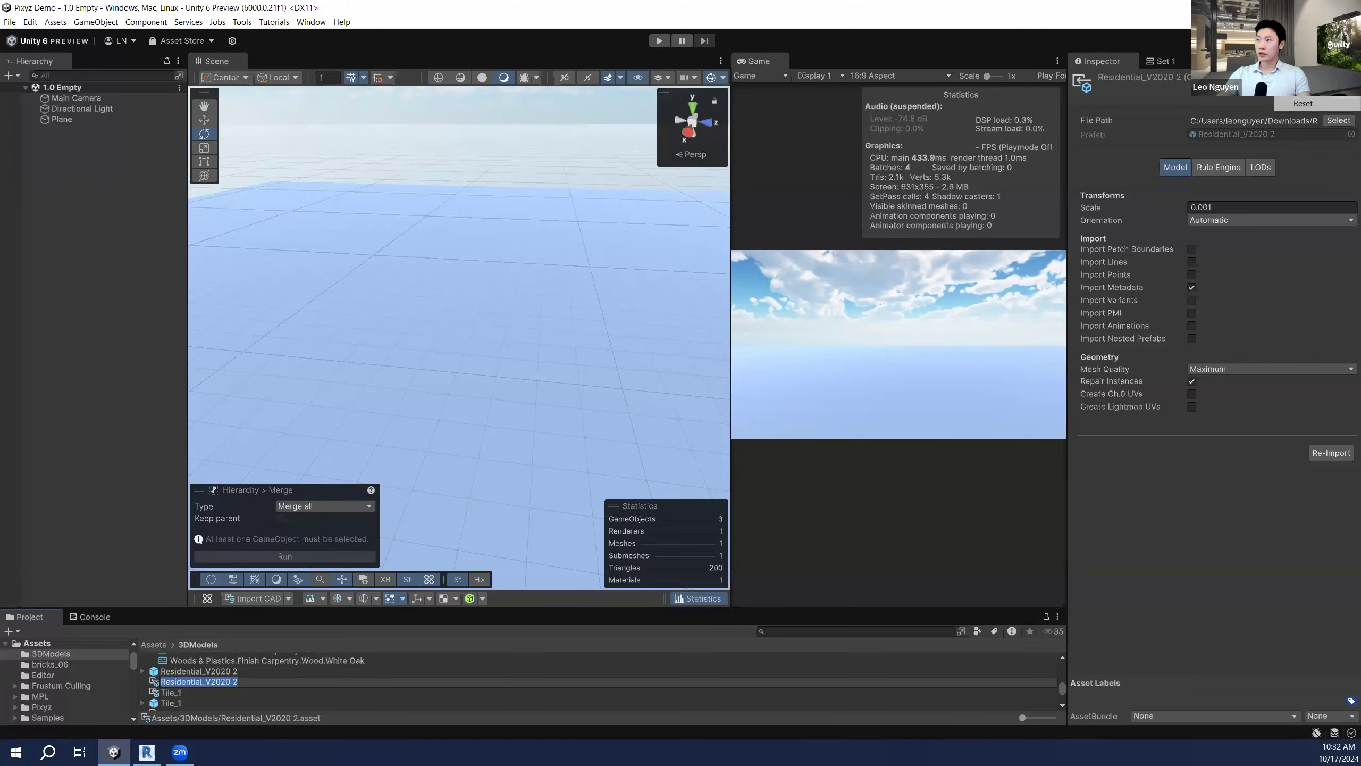
{"action": "left_click", "coordinate": [1302, 103]}
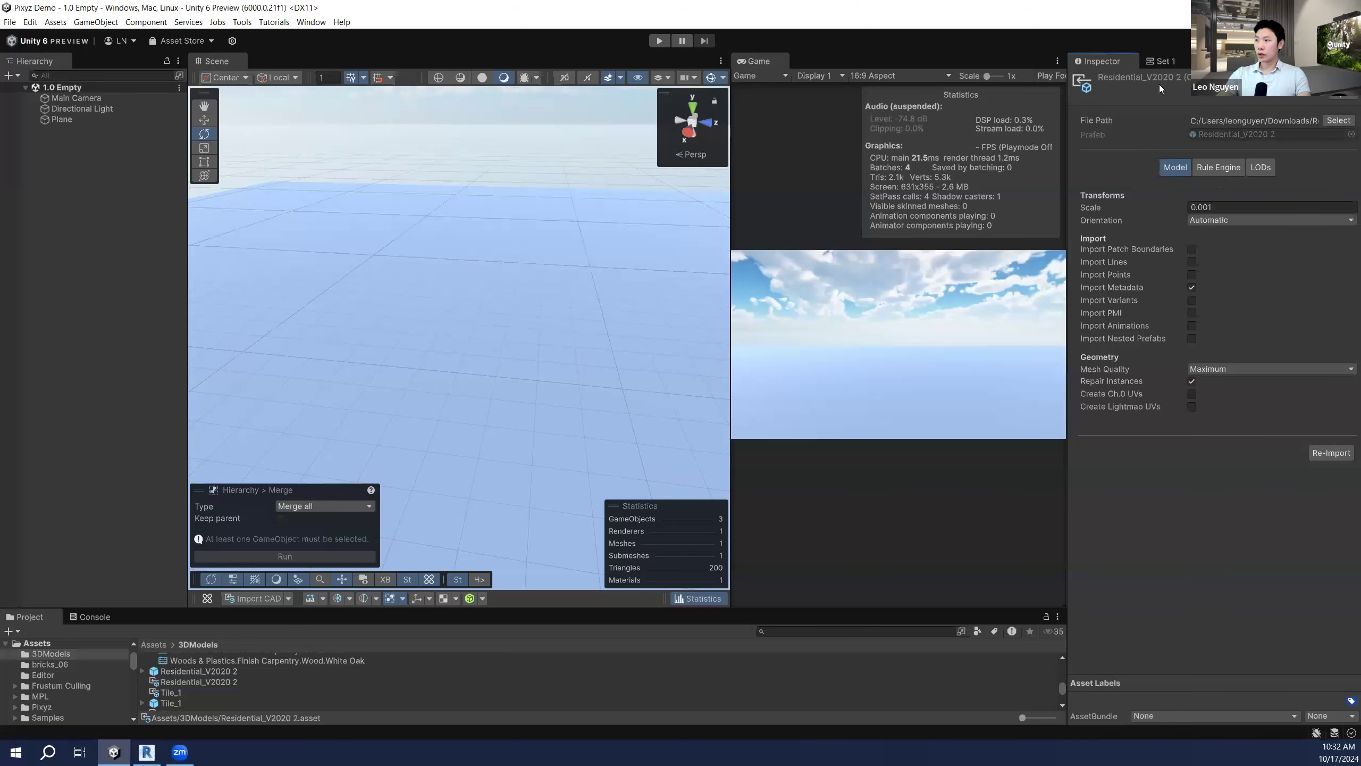
{"action": "left_click", "coordinate": [1354, 61]}
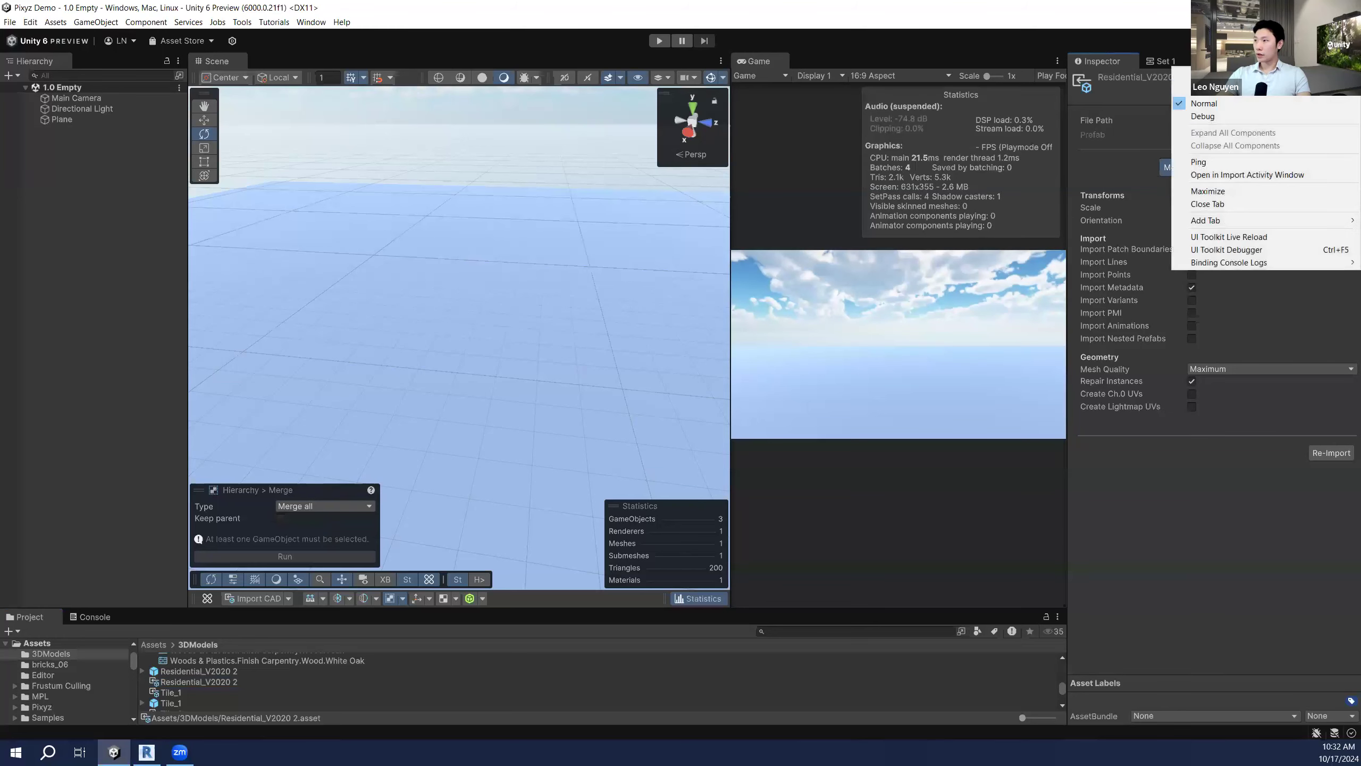
{"action": "left_click", "coordinate": [1257, 113]}
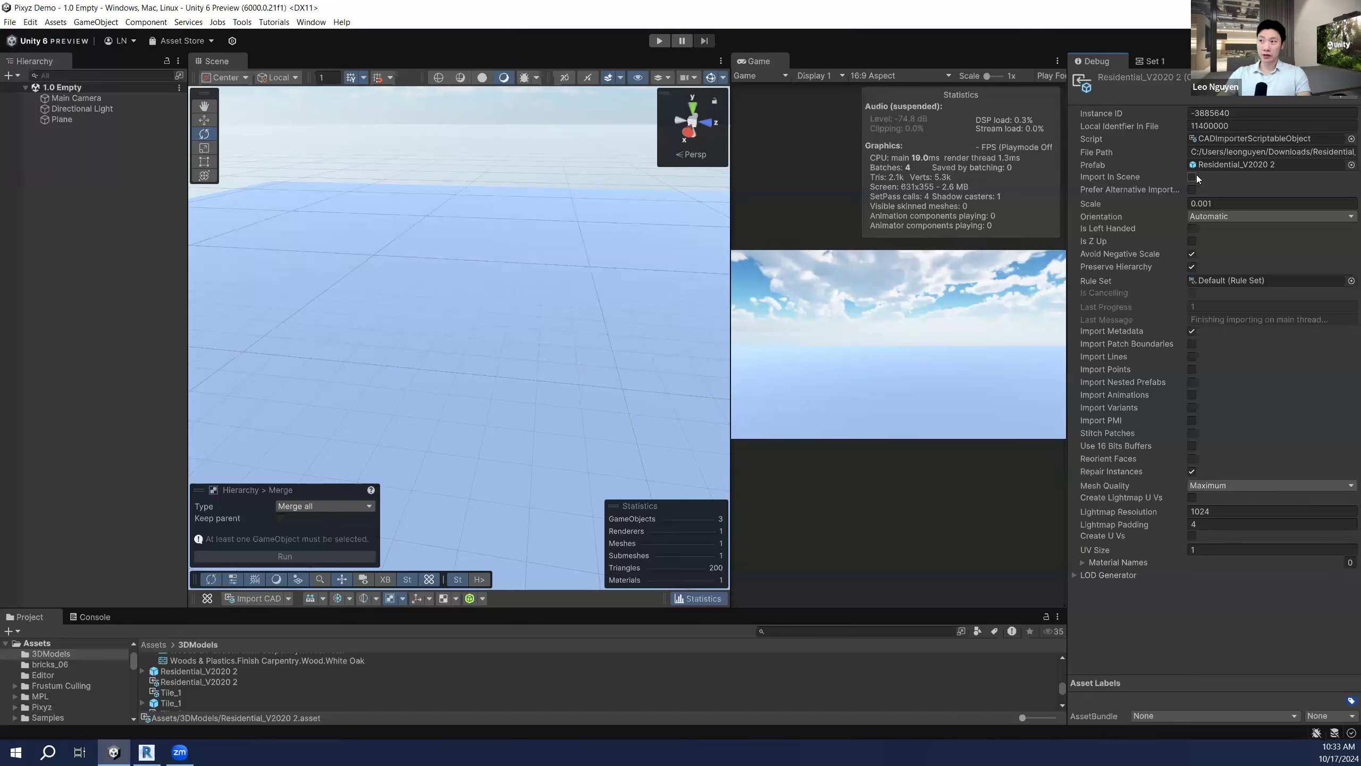
{"action": "left_click", "coordinate": [1353, 61]}
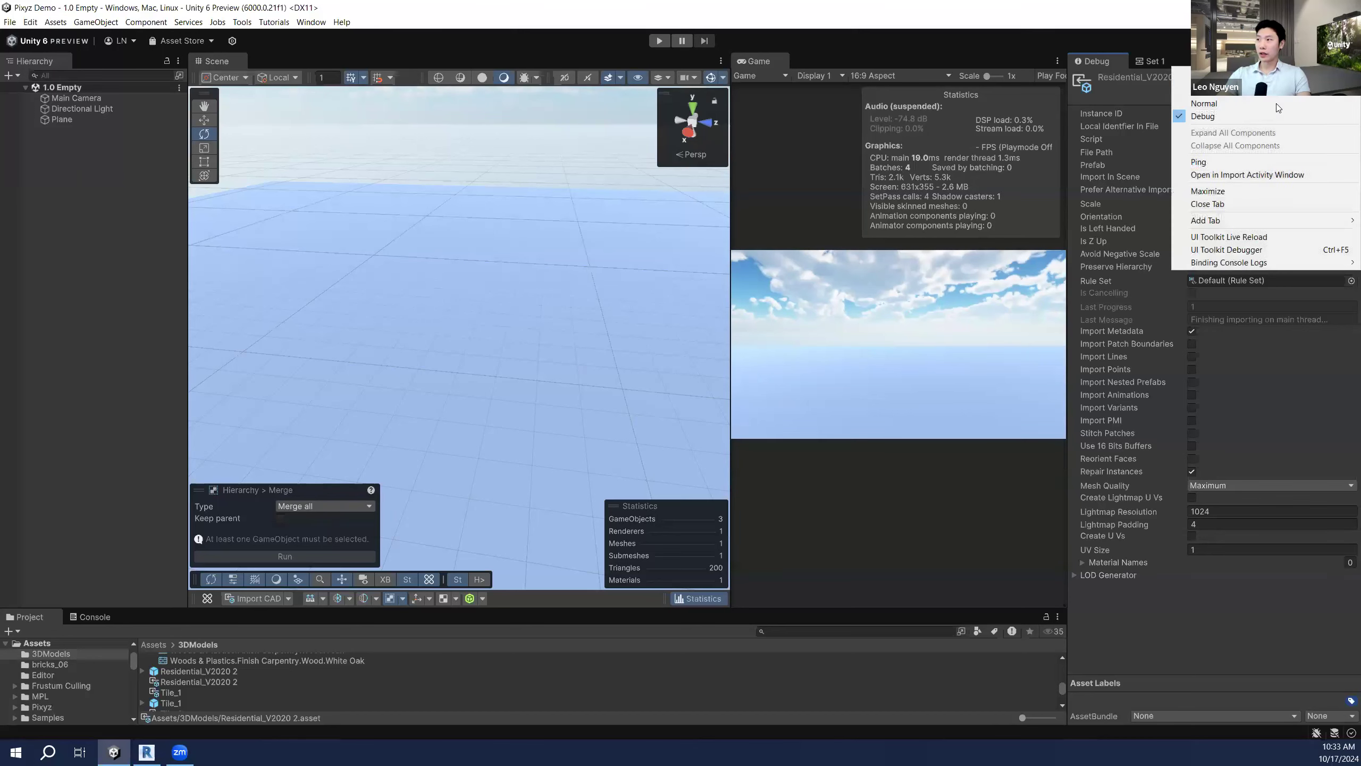
{"action": "left_click", "coordinate": [1274, 105]}
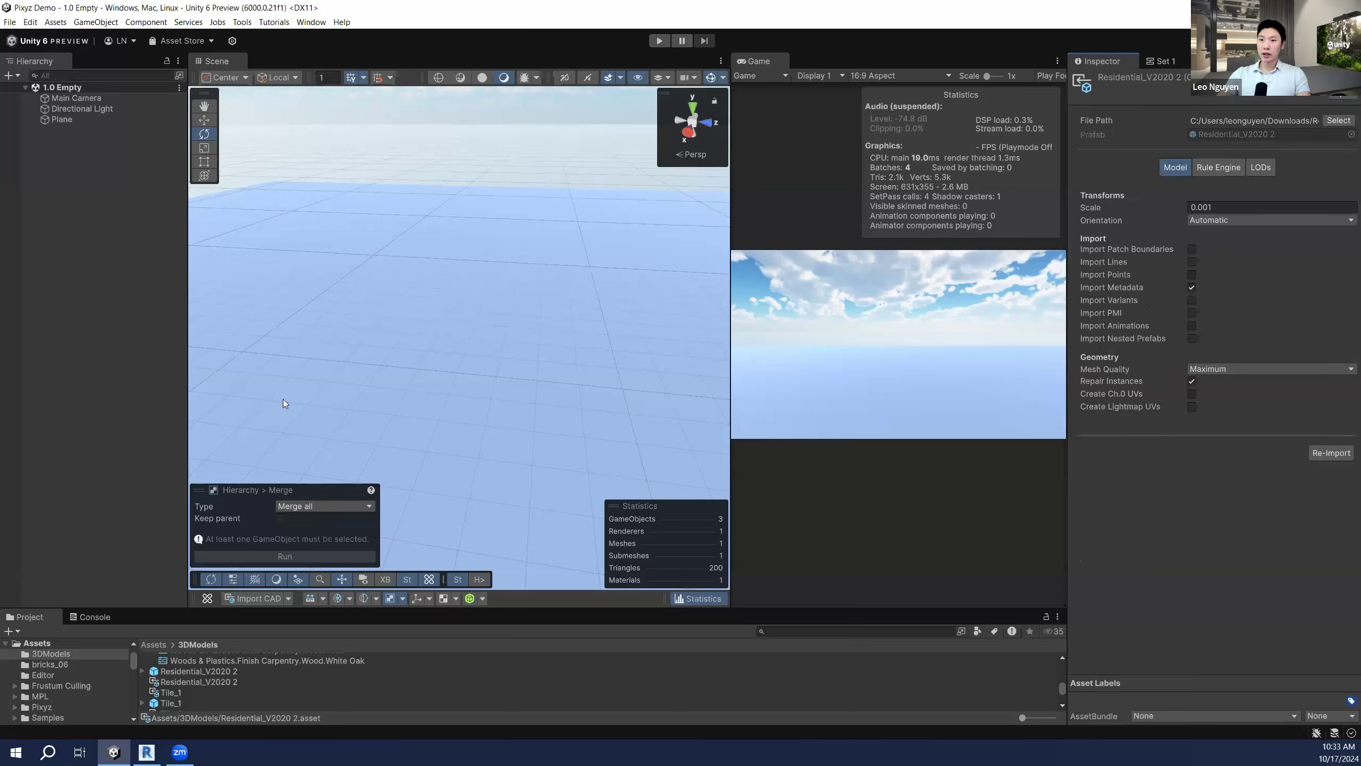
Step: Drag the Residential_V2020 2 prefab into the Hierarchy, frame it with F and orbit around the house
{"action": "left_click", "coordinate": [251, 671]}
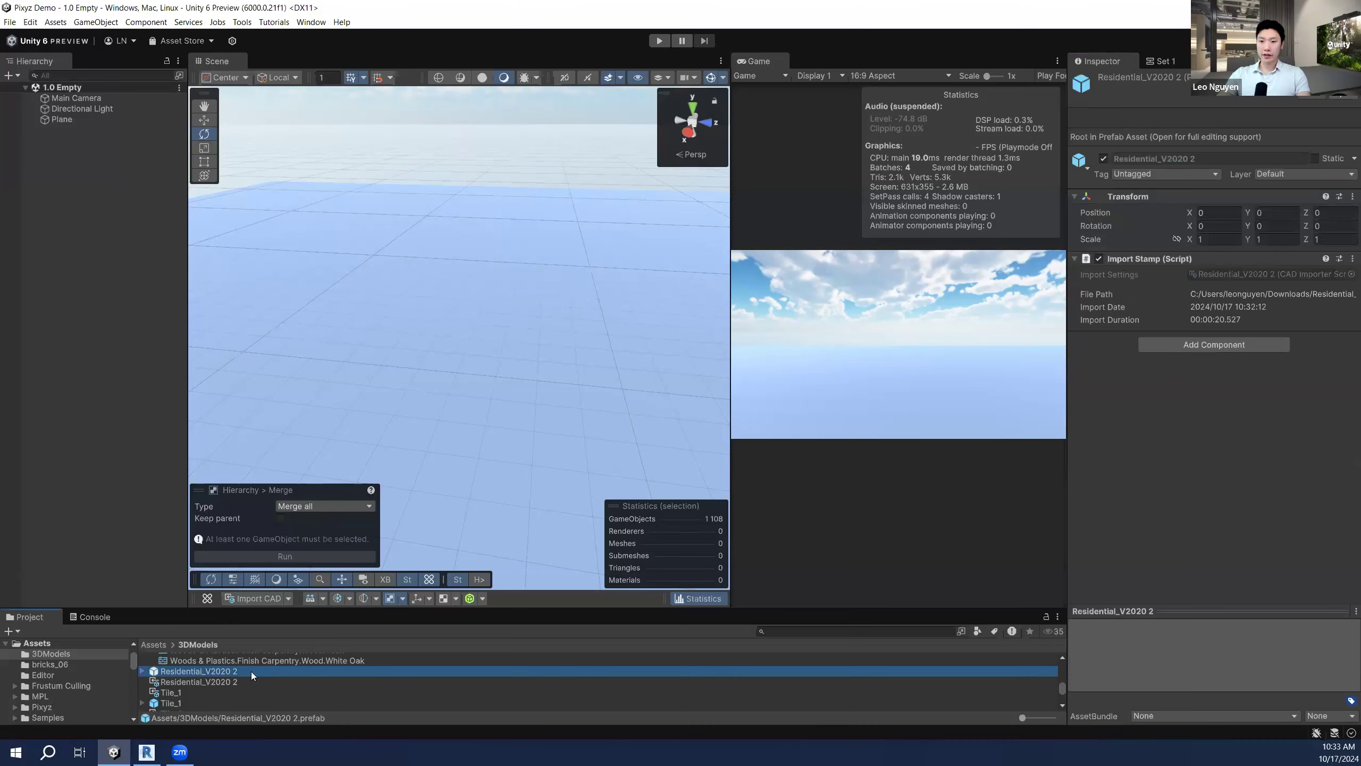
{"action": "left_click_drag", "start_coordinate": [252, 674], "coordinate": [152, 377]}
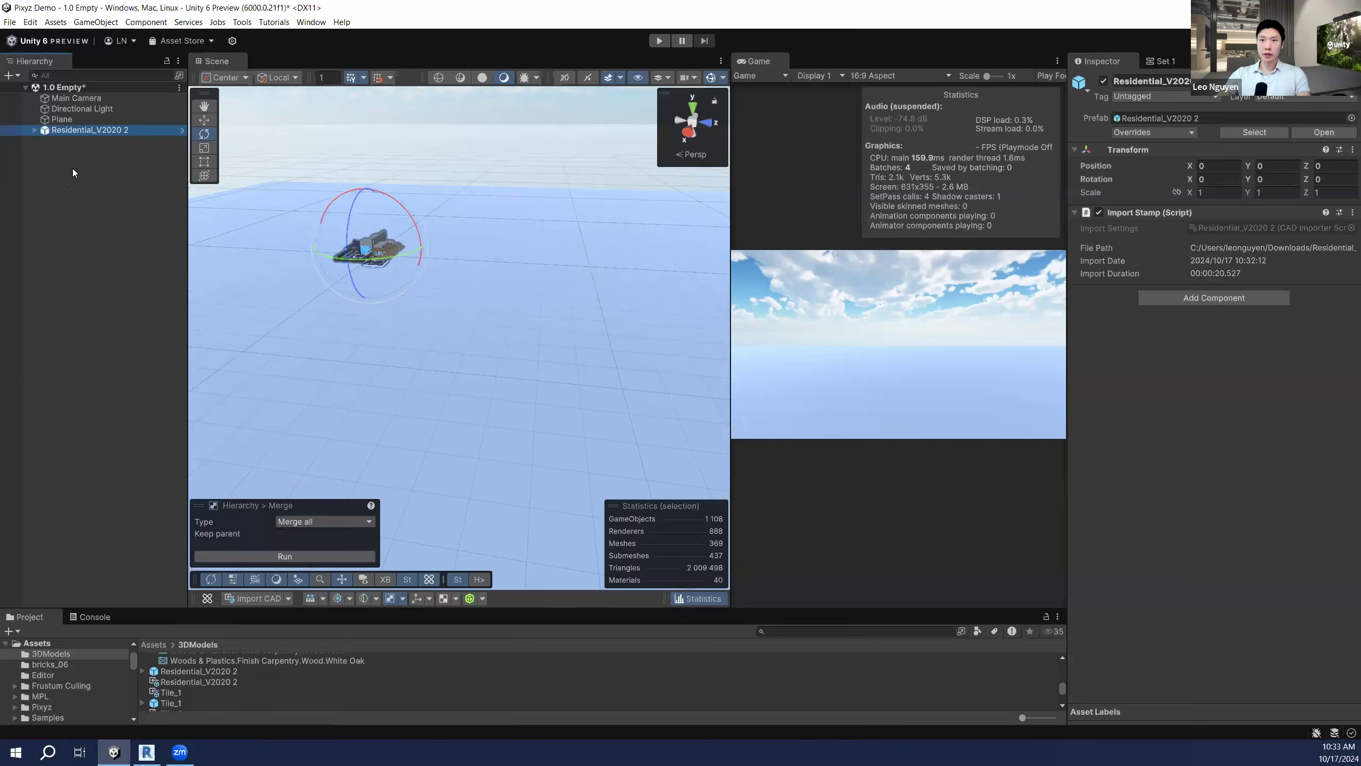
{"action": "key", "text": "f"}
{"action": "left_click", "coordinate": [110, 280]}
{"action": "right_click_drag", "start_coordinate": [407, 299], "coordinate": [584, 348]}
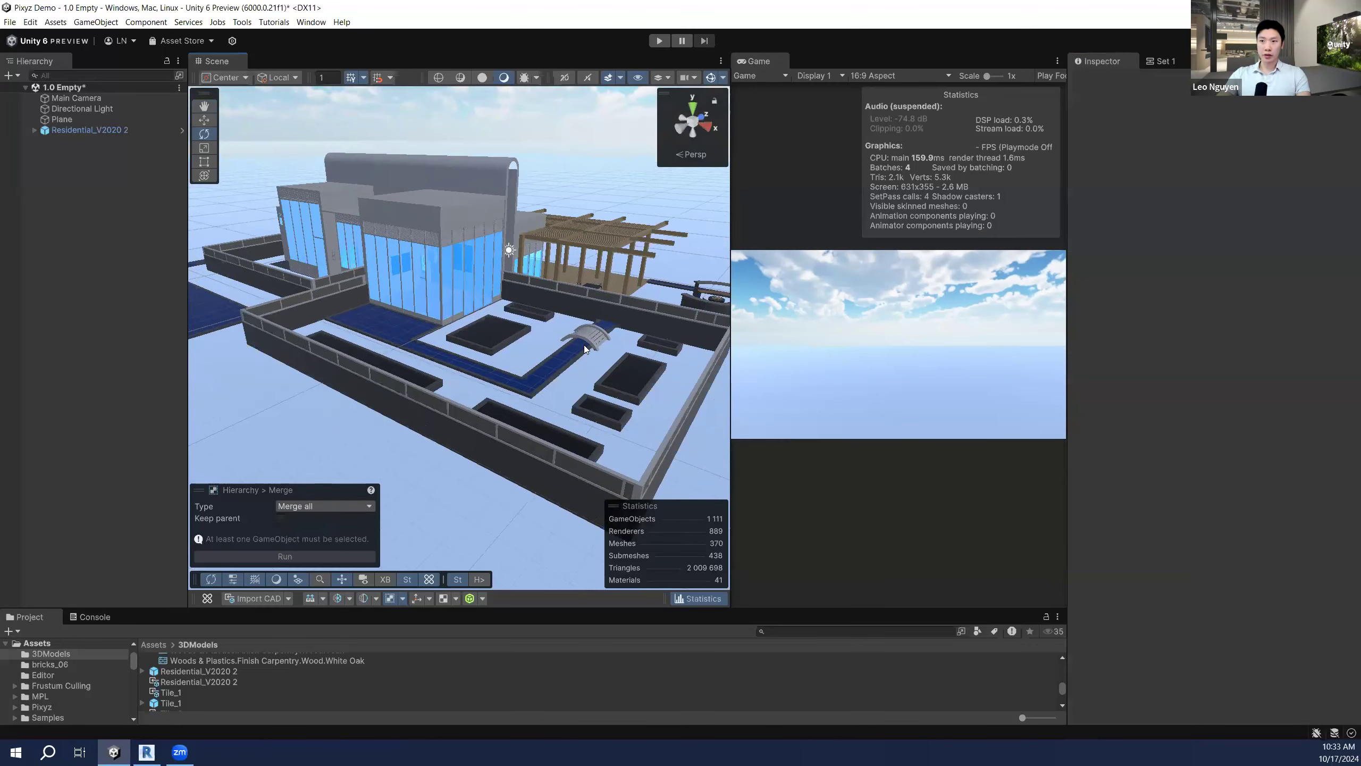
{"action": "left_click", "coordinate": [147, 752]}
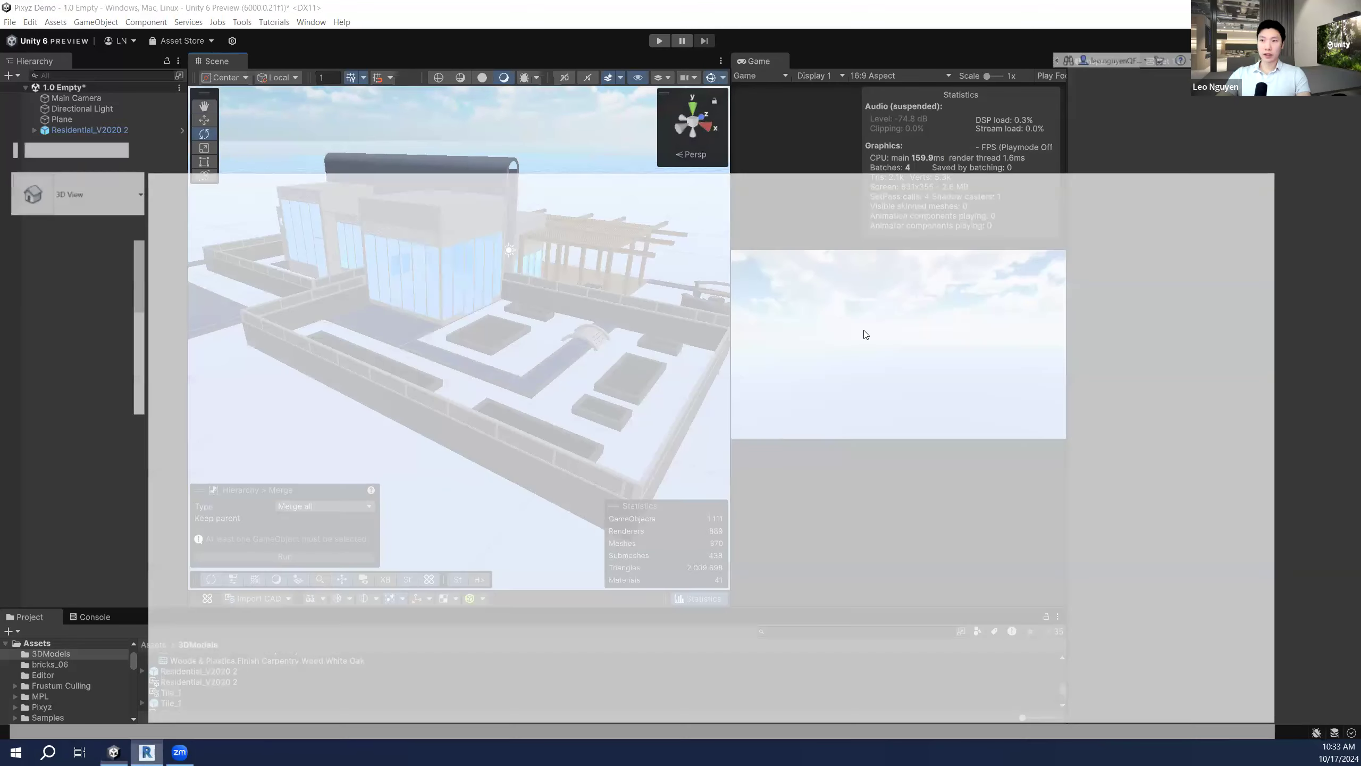
Step: Orbit and zoom Revit's {3D} view of the house, site walls and pergola with the SteeringWheel
{"action": "scroll", "coordinate": [633, 413], "scroll_direction": "up", "scroll_amount": 4}
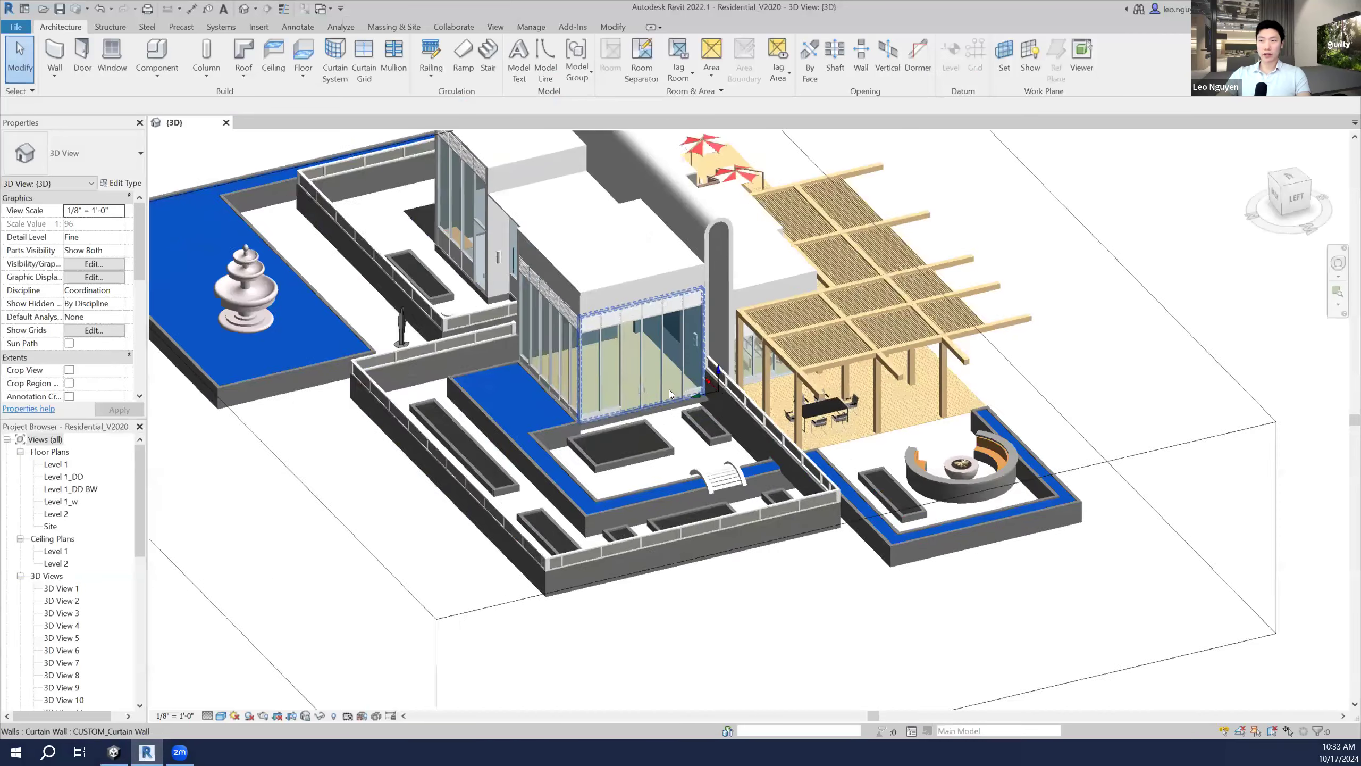
{"action": "scroll", "coordinate": [669, 389], "scroll_direction": "down", "scroll_amount": 4}
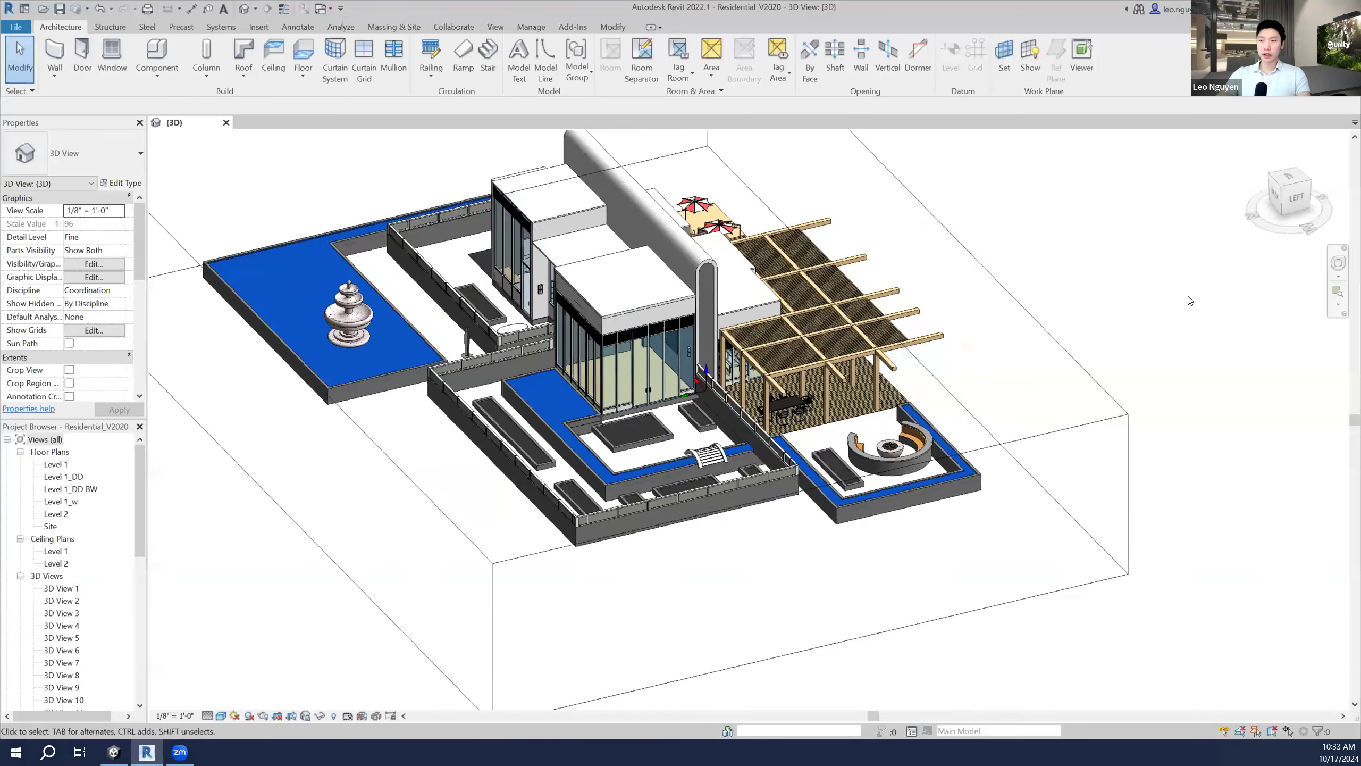
{"action": "left_click", "coordinate": [1338, 263]}
{"action": "left_click_drag", "start_coordinate": [1229, 307], "coordinate": [614, 397]}
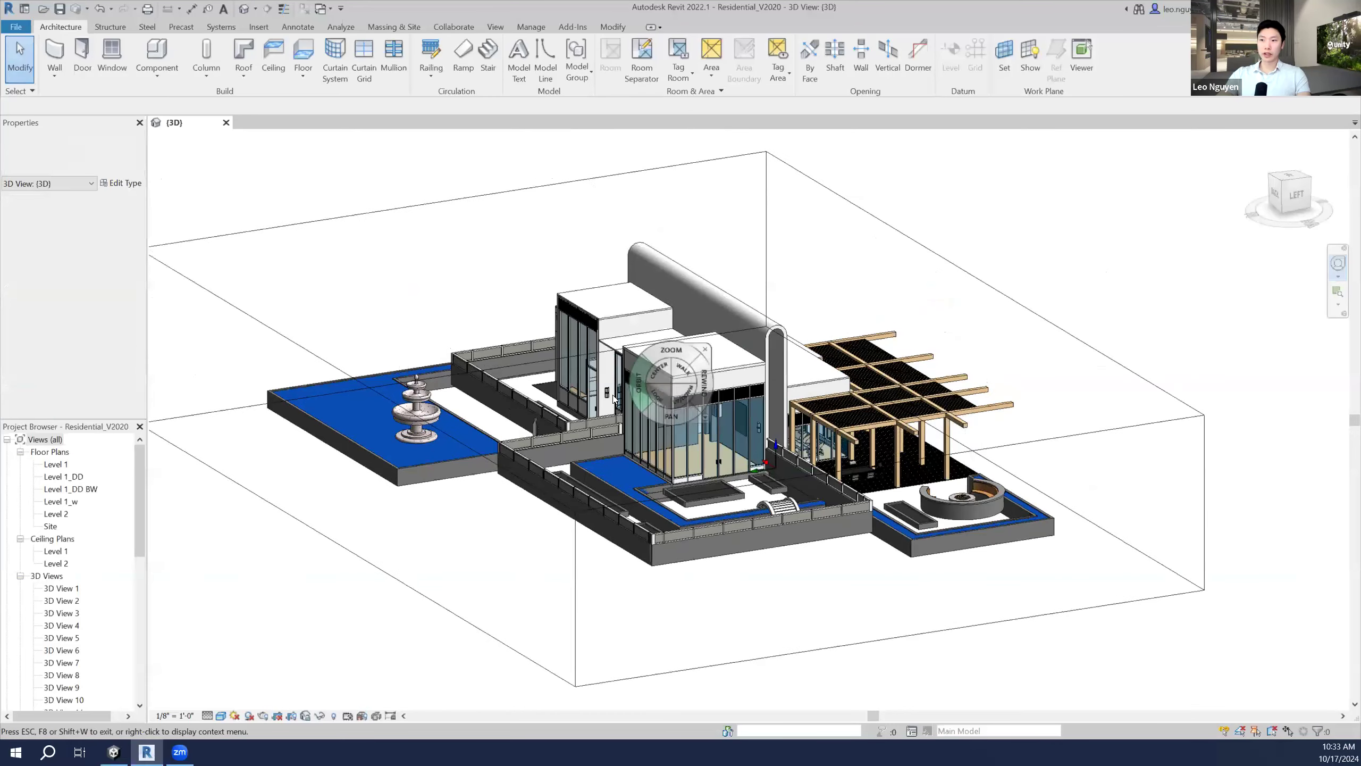
{"action": "left_click", "coordinate": [704, 349]}
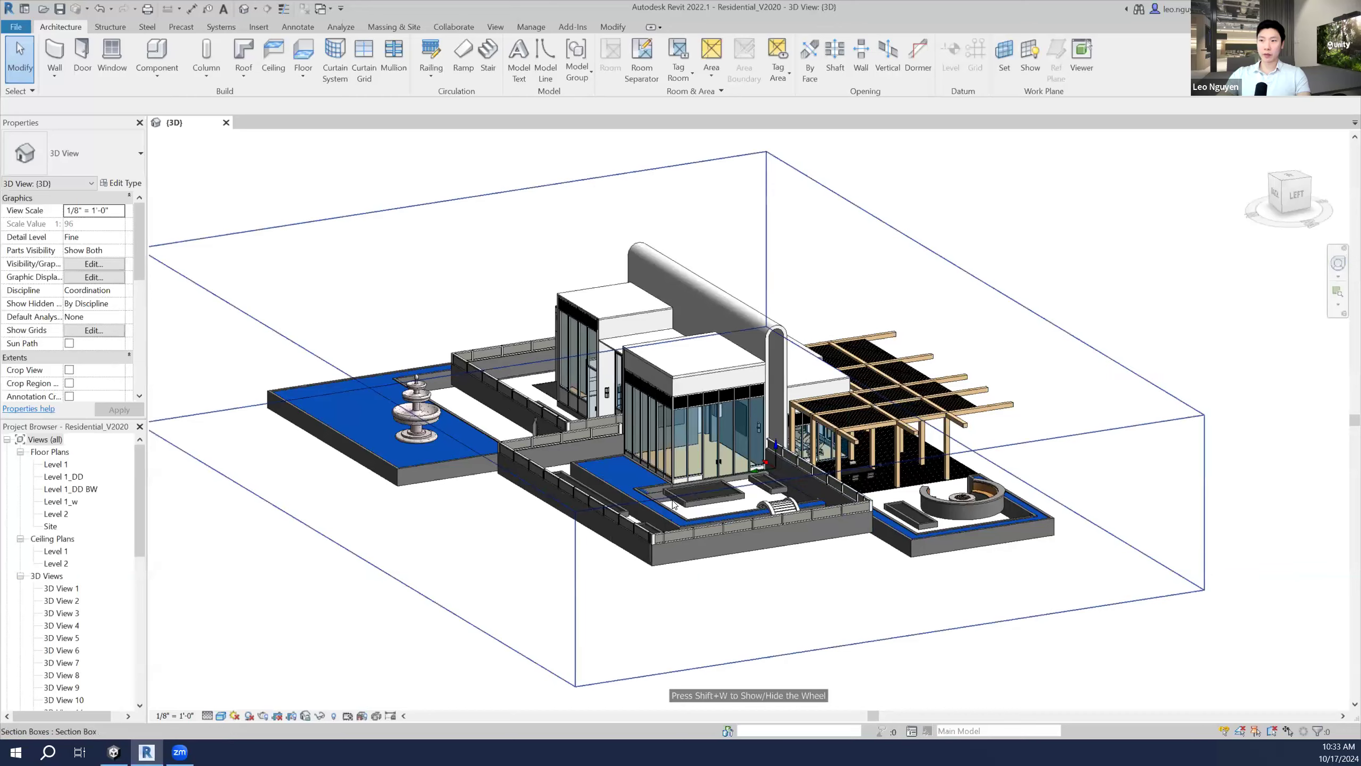
{"action": "scroll", "coordinate": [673, 504], "scroll_direction": "up", "scroll_amount": 2}
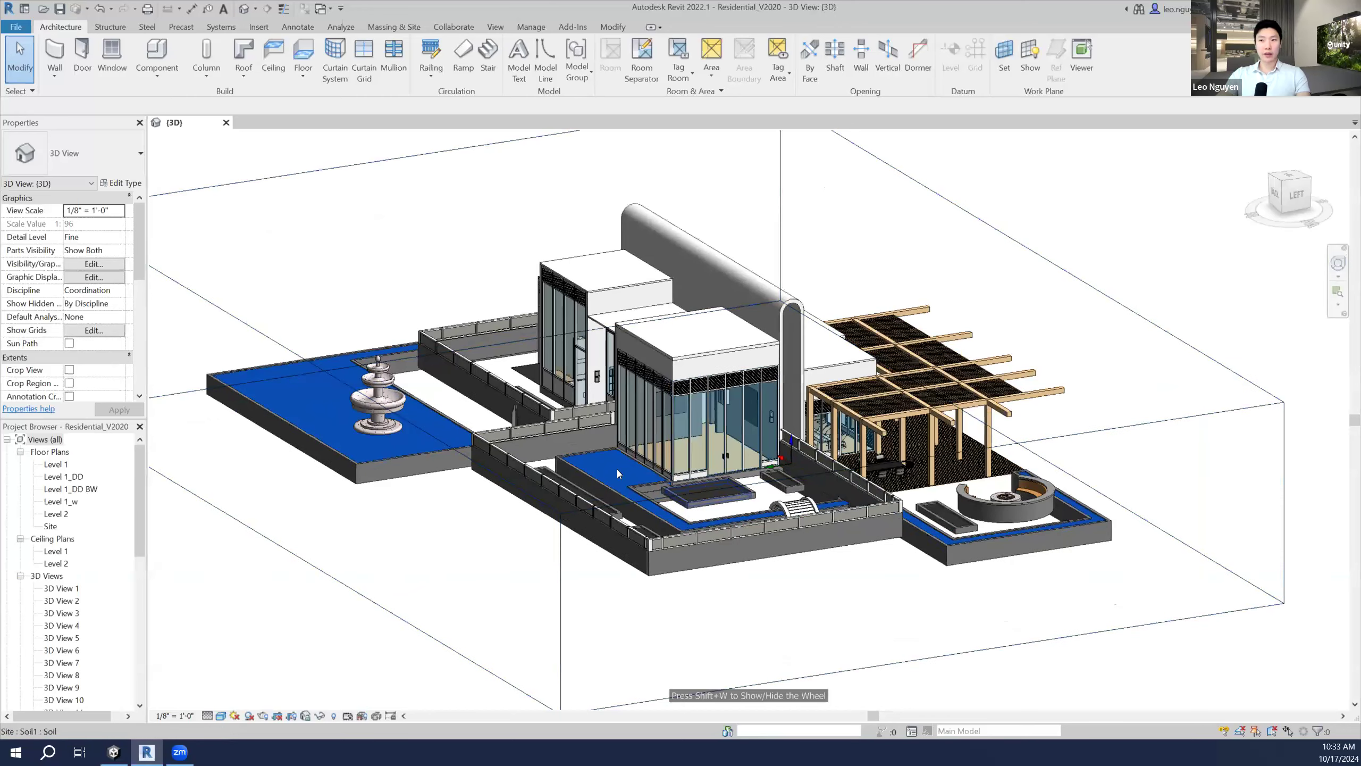
{"action": "left_click", "coordinate": [1338, 262]}
{"action": "left_click_drag", "start_coordinate": [970, 320], "coordinate": [800, 348]}
{"action": "key", "text": "Escape"}
{"action": "scroll", "coordinate": [765, 329], "scroll_direction": "up", "scroll_amount": 2}
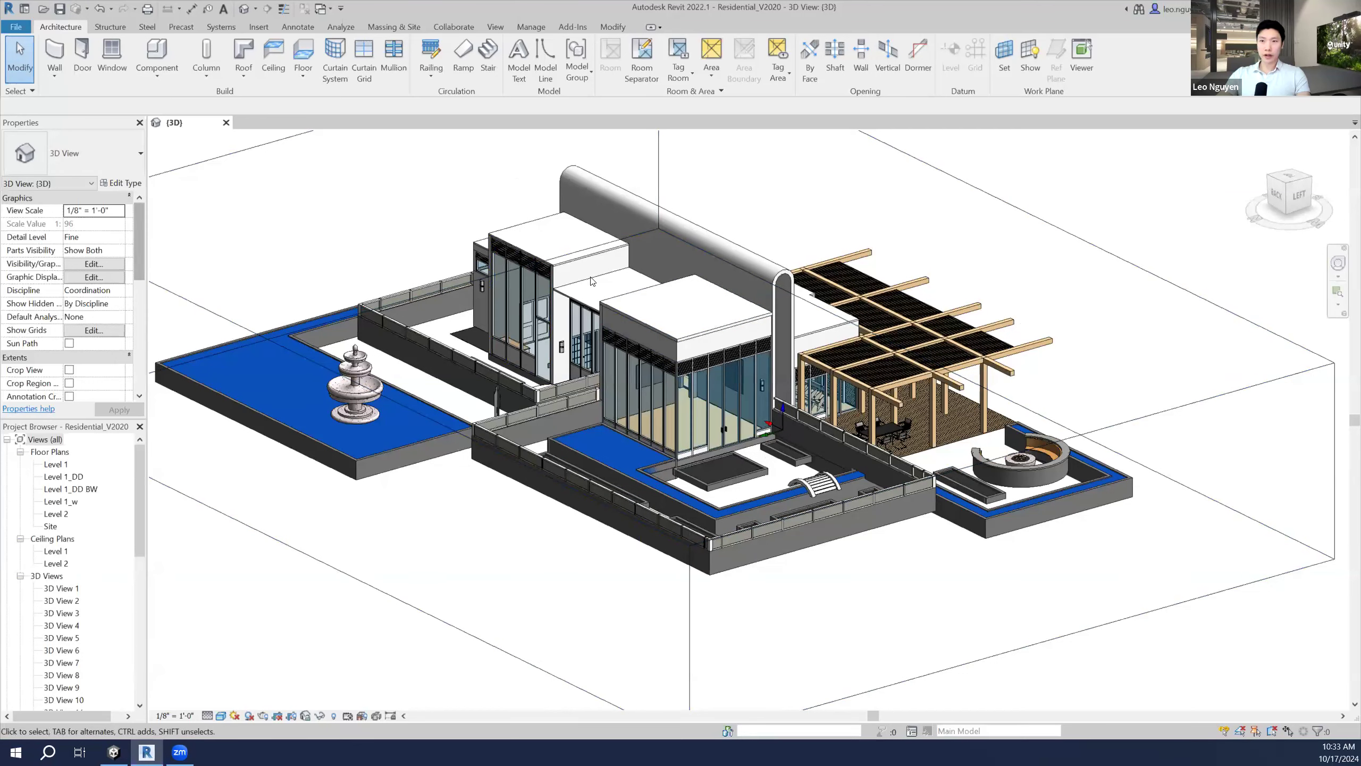
Step: Review the front roof's Identity Data type properties, then close the dialog without changes
{"action": "left_click", "coordinate": [712, 325]}
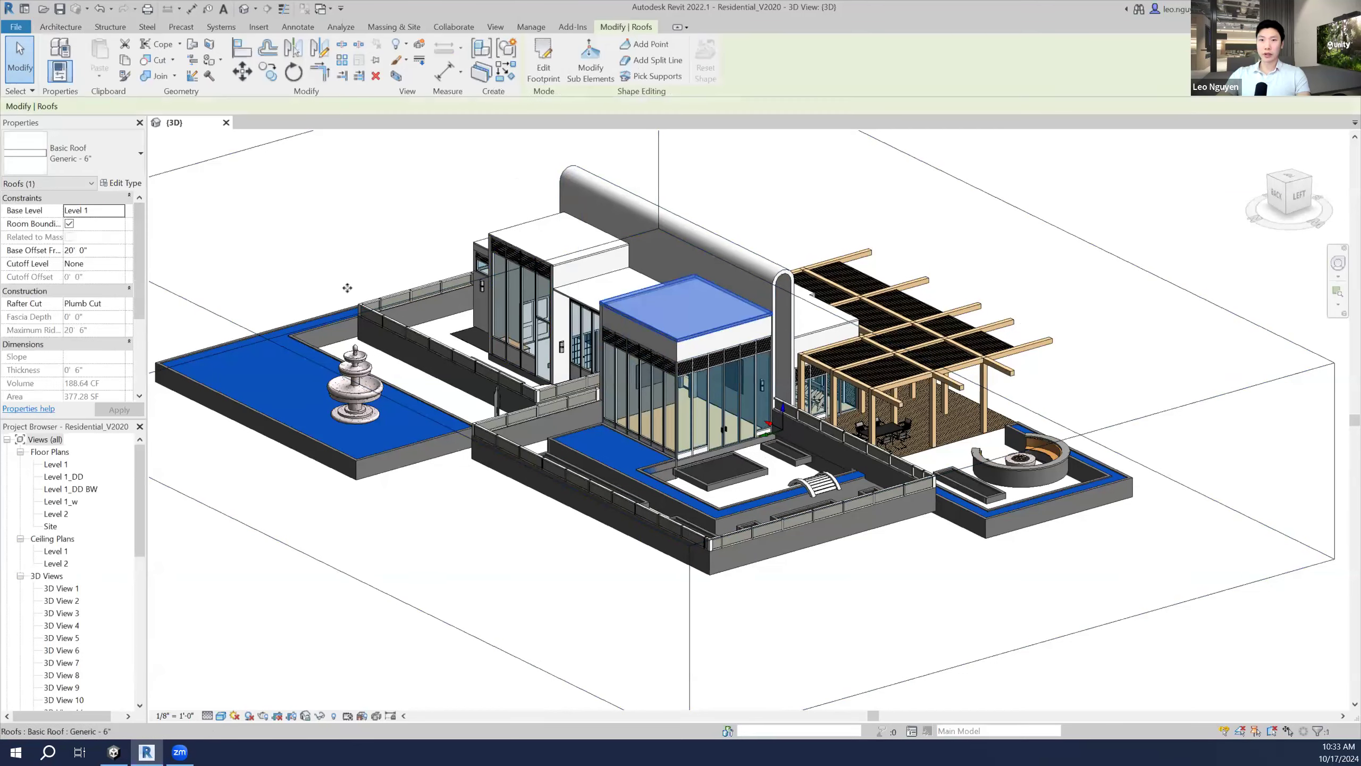
{"action": "left_click", "coordinate": [119, 183]}
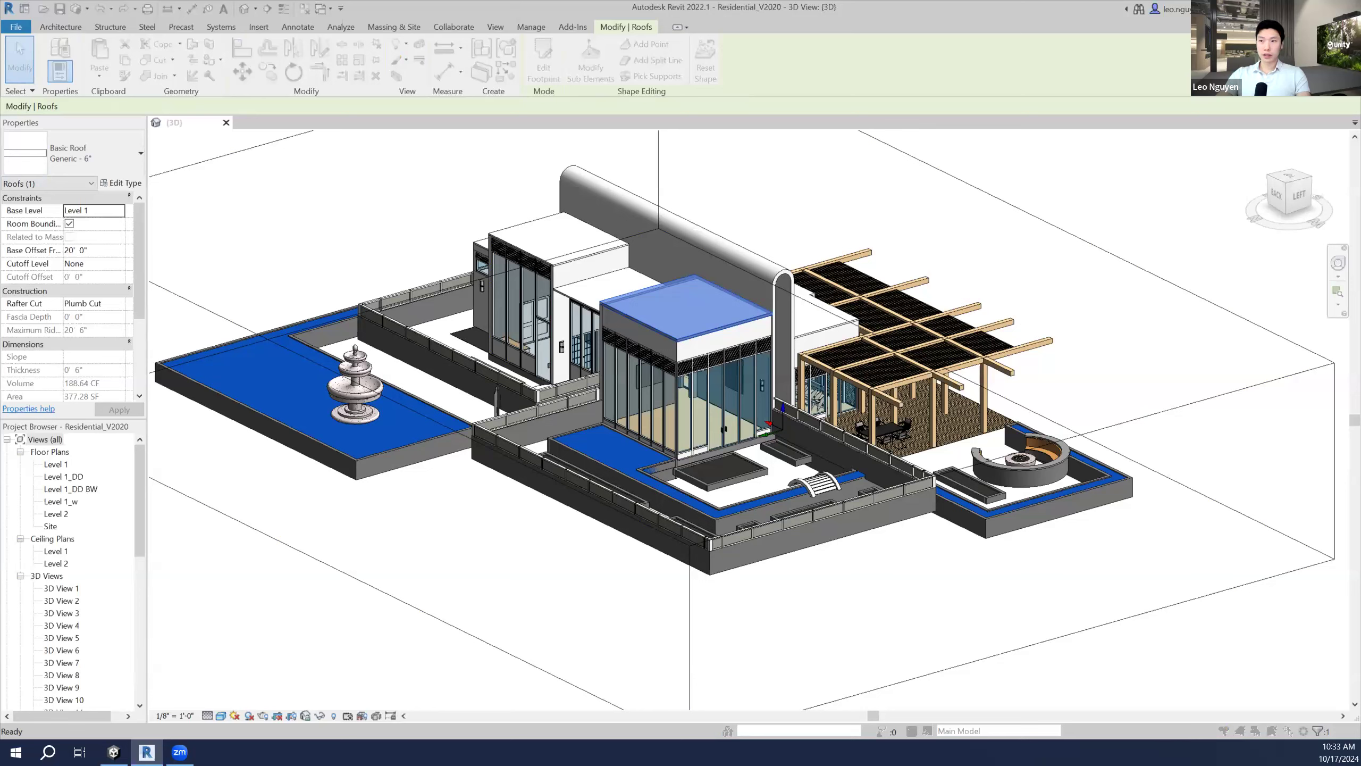
{"action": "scroll", "coordinate": [415, 387], "scroll_direction": "down", "scroll_amount": 5}
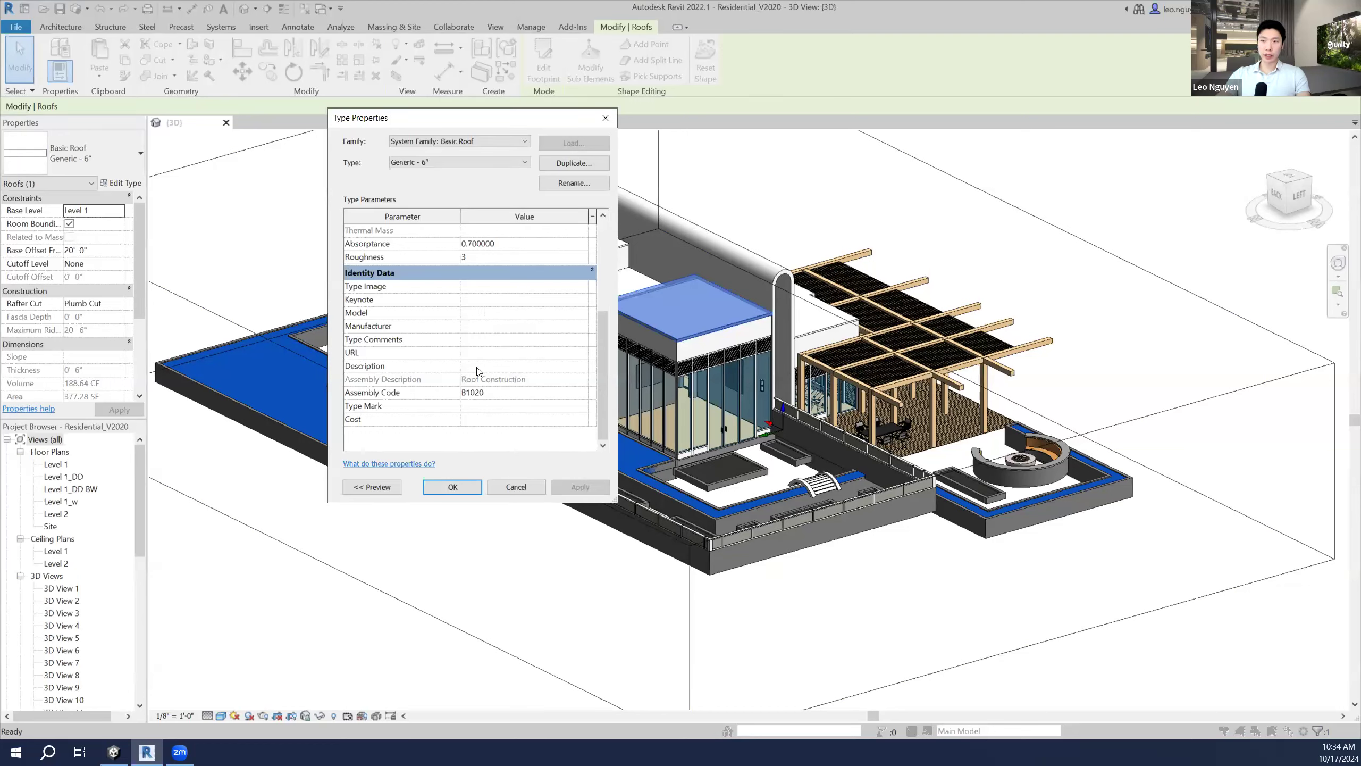
{"action": "left_click", "coordinate": [497, 338]}
{"action": "left_click", "coordinate": [508, 288]}
{"action": "left_click", "coordinate": [427, 315]}
{"action": "left_click", "coordinate": [606, 117]}
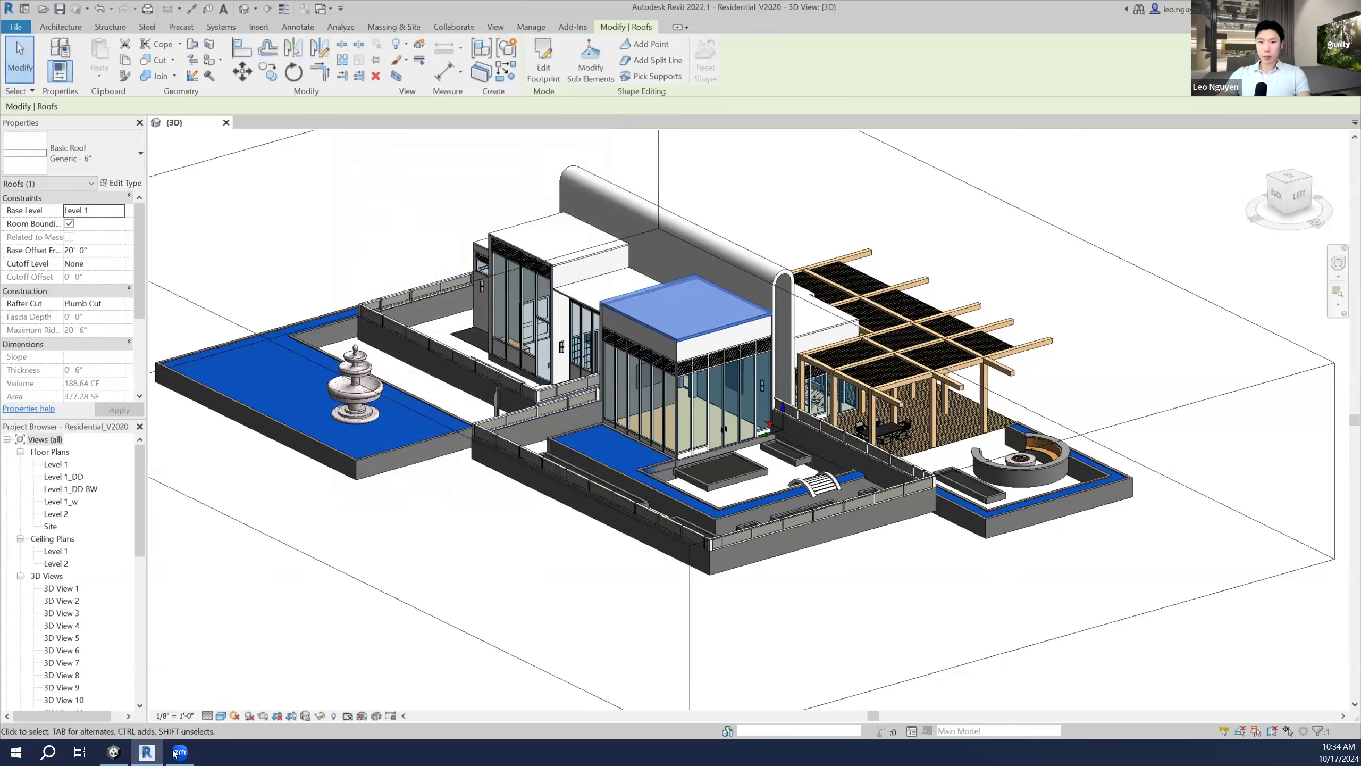
Step: Back in Unity, fly the Scene camera toward the building's glass front
{"action": "left_click", "coordinate": [113, 752]}
{"action": "mouse_move", "coordinate": [540, 385]}
{"action": "left_mouse_down", "text": "alt"}
{"action": "mouse_move", "coordinate": [584, 370]}
{"action": "mouse_move", "coordinate": [559, 368]}
{"action": "left_mouse_up", "text": "alt"}
{"action": "right_click_drag", "start_coordinate": [559, 369], "coordinate": [566, 381]}
{"action": "key", "text": "a"}
{"action": "key", "text": "w"}
{"action": "key", "text": "s"}
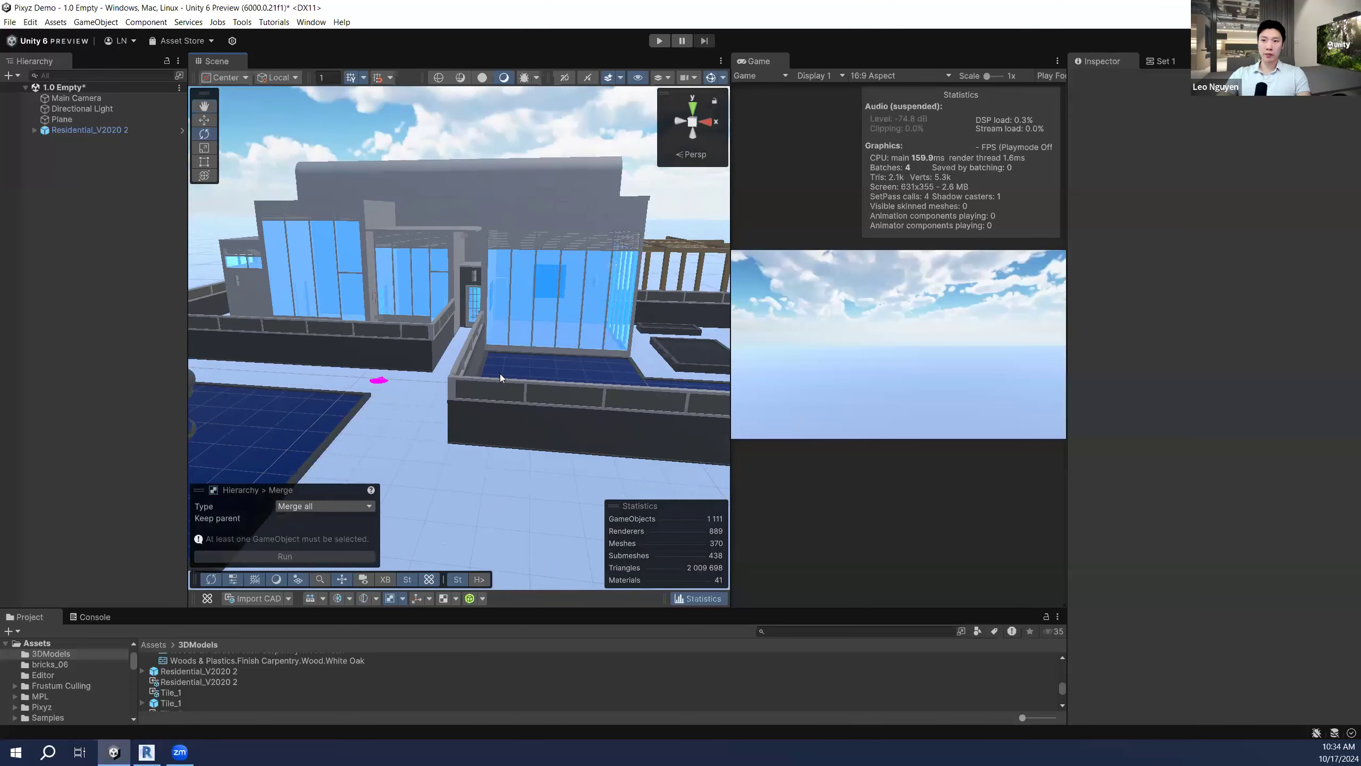
Step: Select the magenta Dwayne figure and show the top-level Assets folder
{"action": "left_click", "coordinate": [146, 752]}
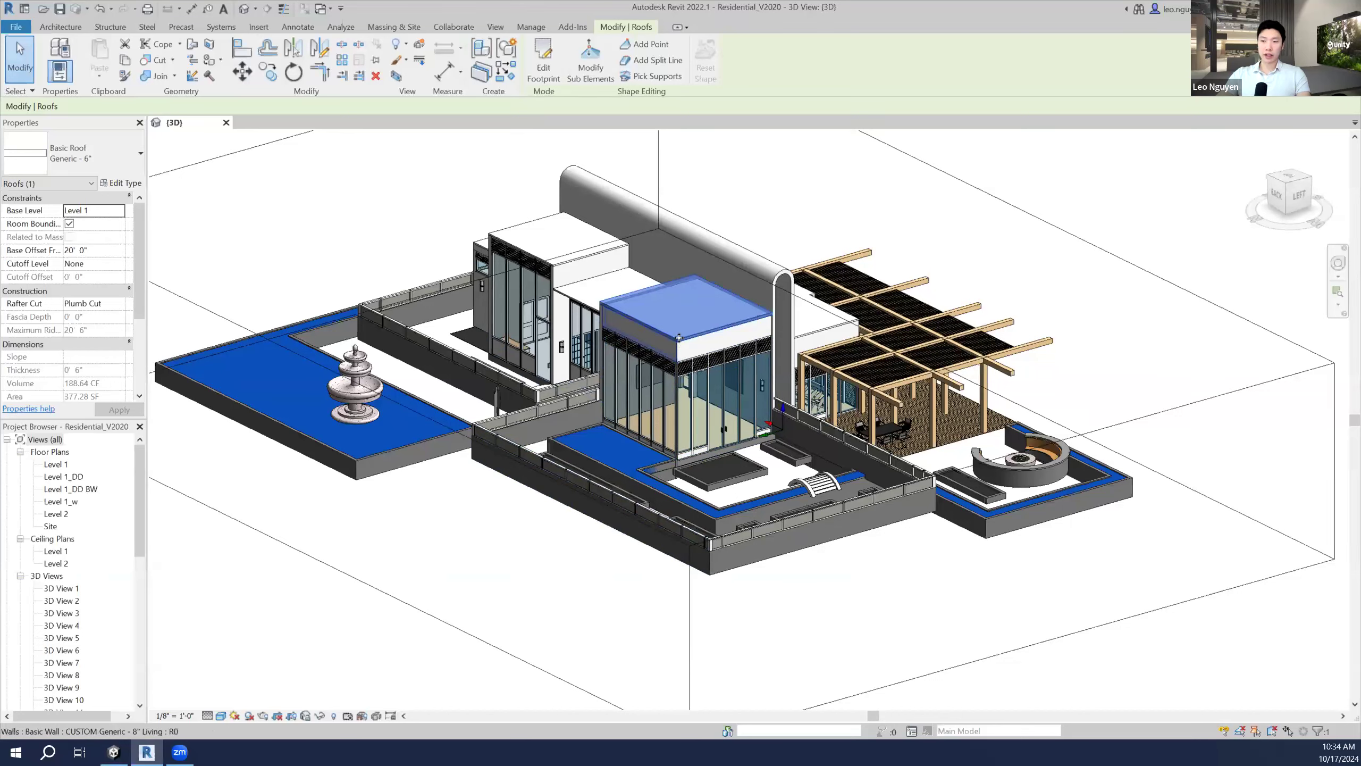
{"action": "left_click", "coordinate": [114, 752]}
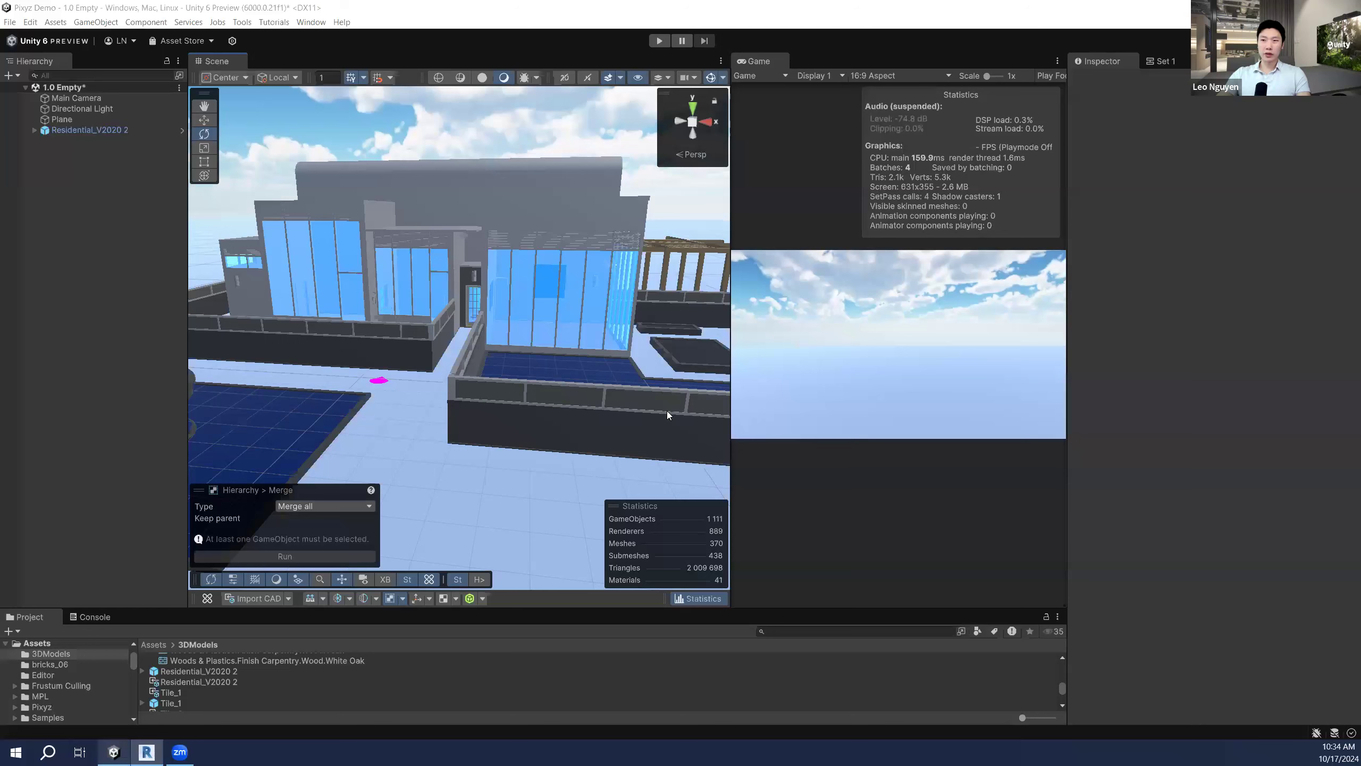
{"action": "left_click", "coordinate": [379, 384]}
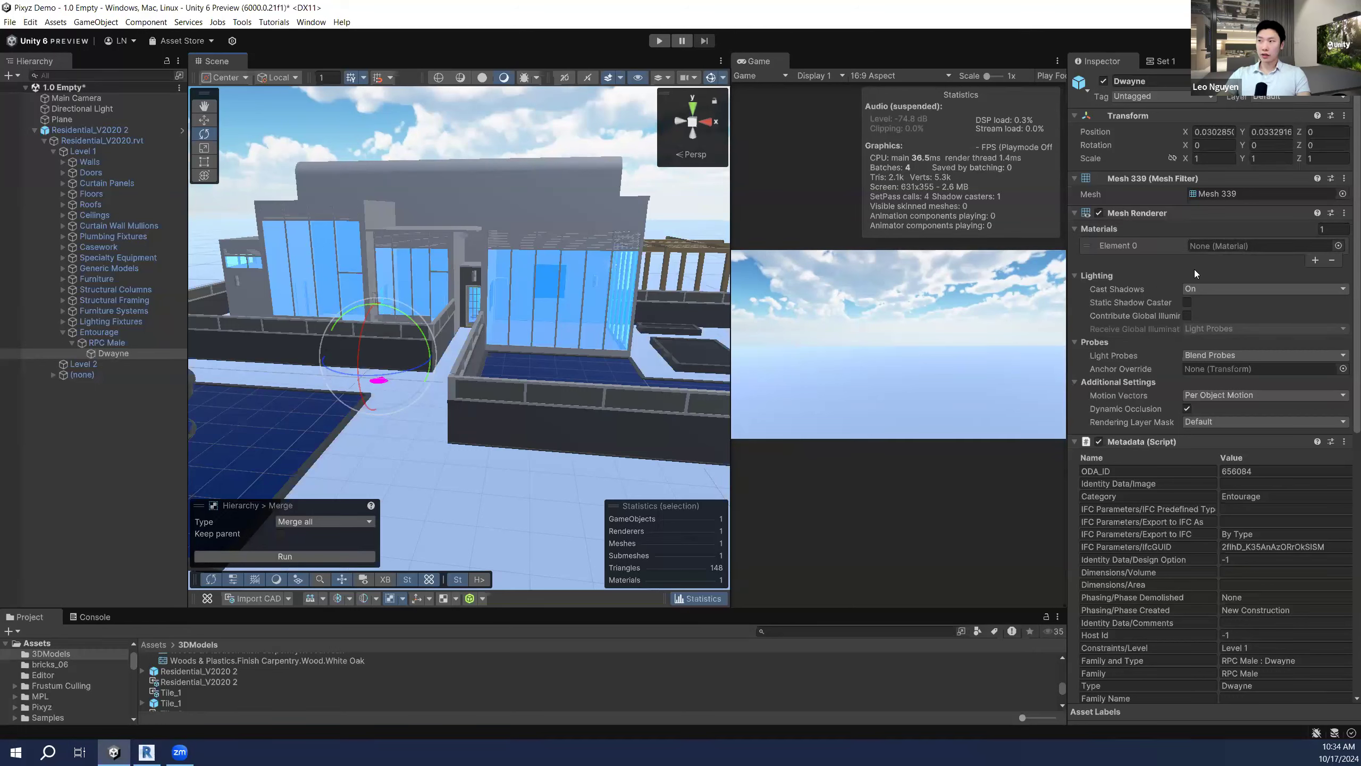
{"action": "scroll", "coordinate": [325, 686], "scroll_direction": "up", "scroll_amount": 5}
{"action": "left_click", "coordinate": [153, 644]}
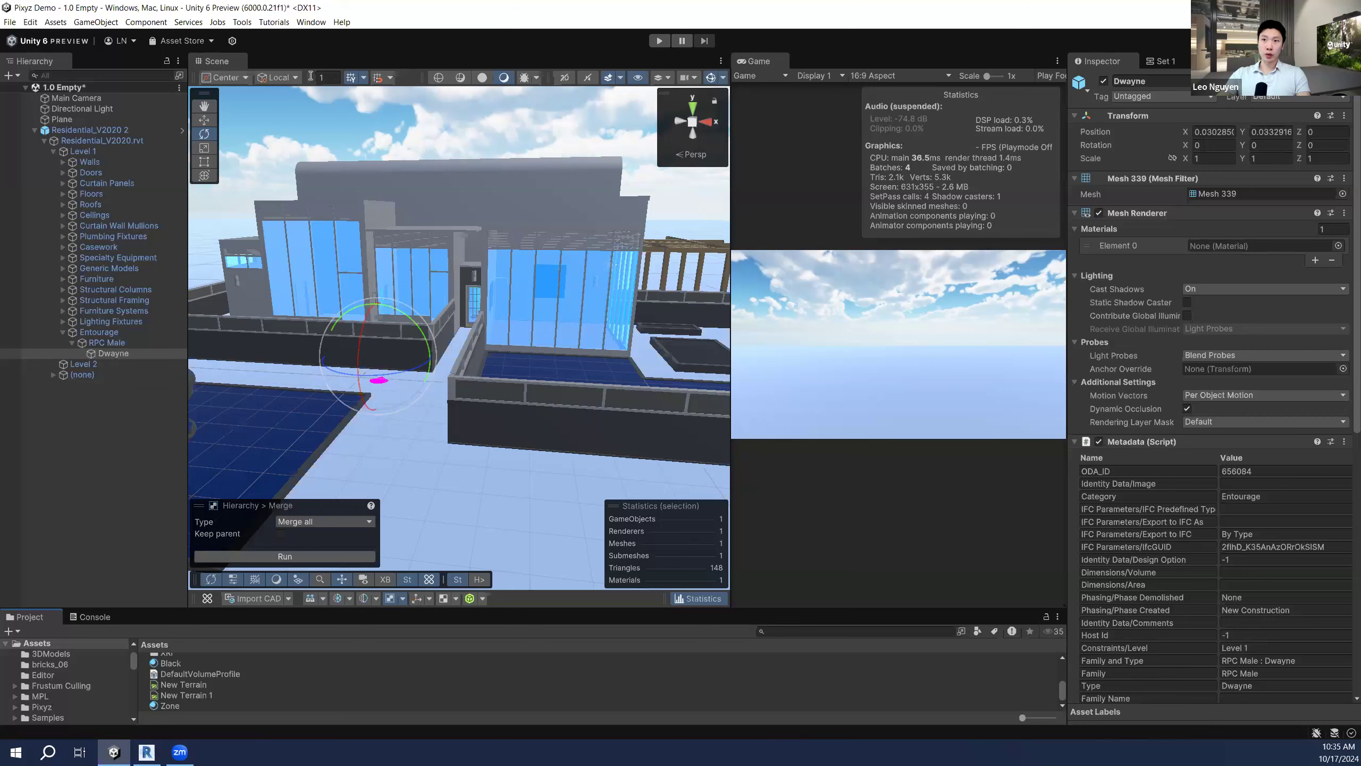
{"action": "left_click", "coordinate": [243, 22]}
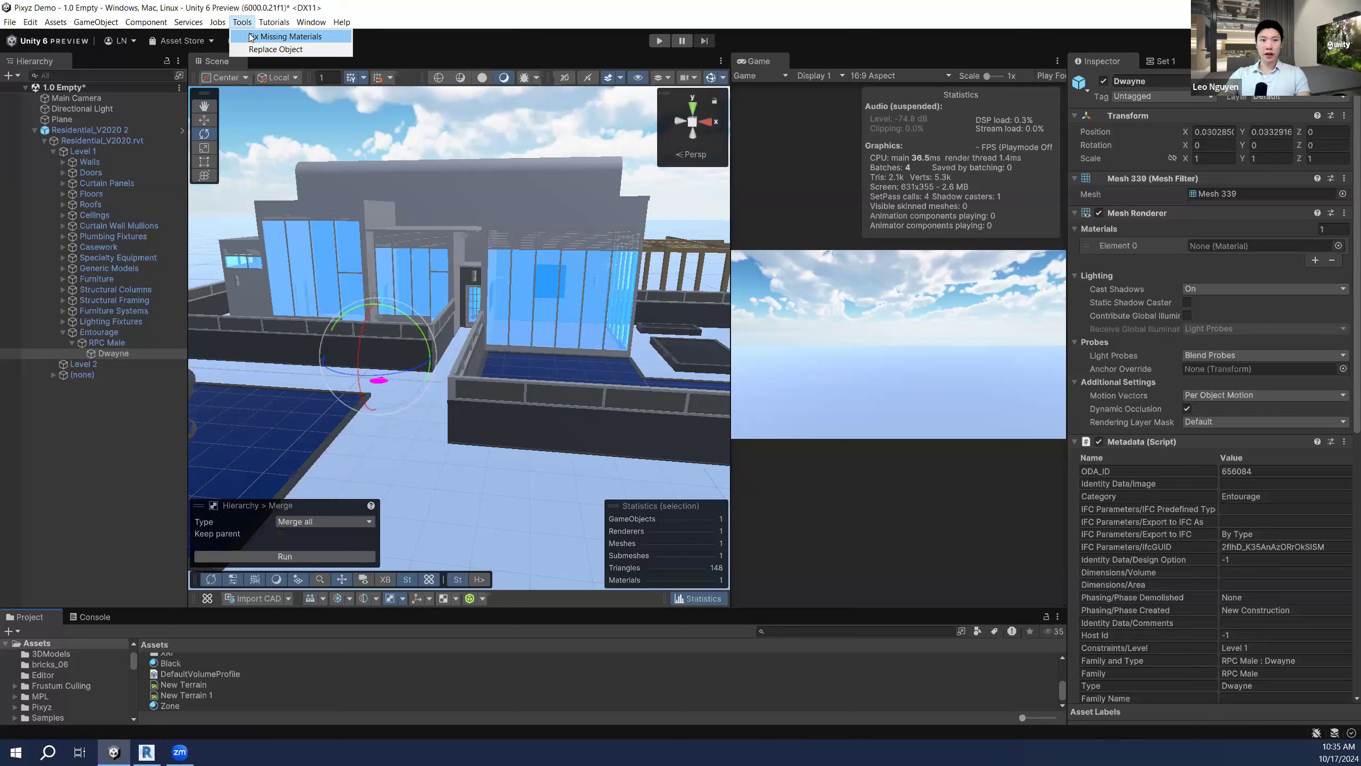
{"action": "left_click", "coordinate": [581, 17]}
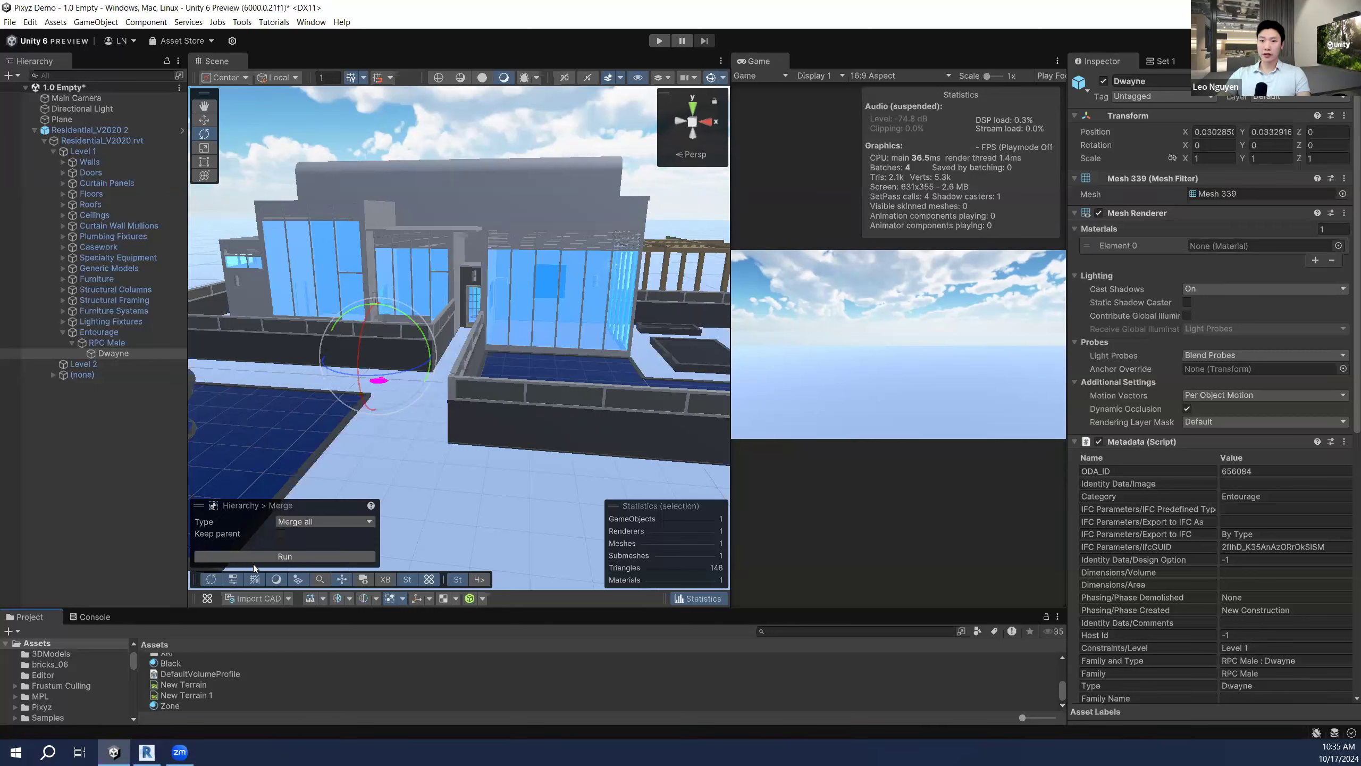
Step: Assign the Black material to Dwayne's Mesh Renderer Element 0 and fly toward the figure
{"action": "left_click_drag", "start_coordinate": [176, 666], "coordinate": [1248, 246]}
{"action": "key", "text": "w"}
{"action": "mouse_move", "coordinate": [498, 353]}
{"action": "right_mouse_down"}
{"action": "mouse_move", "coordinate": [447, 363]}
{"action": "mouse_move", "coordinate": [484, 354]}
{"action": "right_mouse_up"}
Step: Select a Glazed curtain panel on the facade and ping its Glass material in the Project window
{"action": "left_click", "coordinate": [132, 496]}
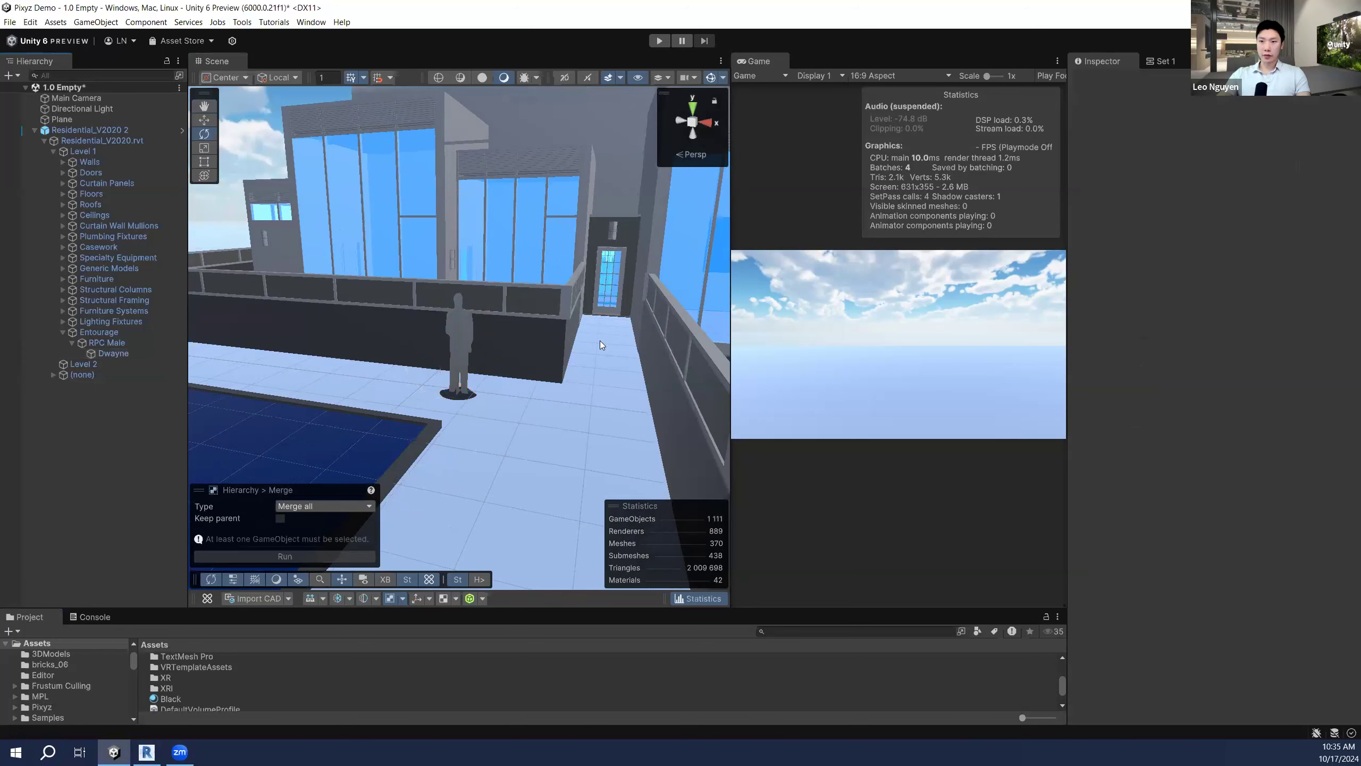
{"action": "left_click", "coordinate": [101, 352]}
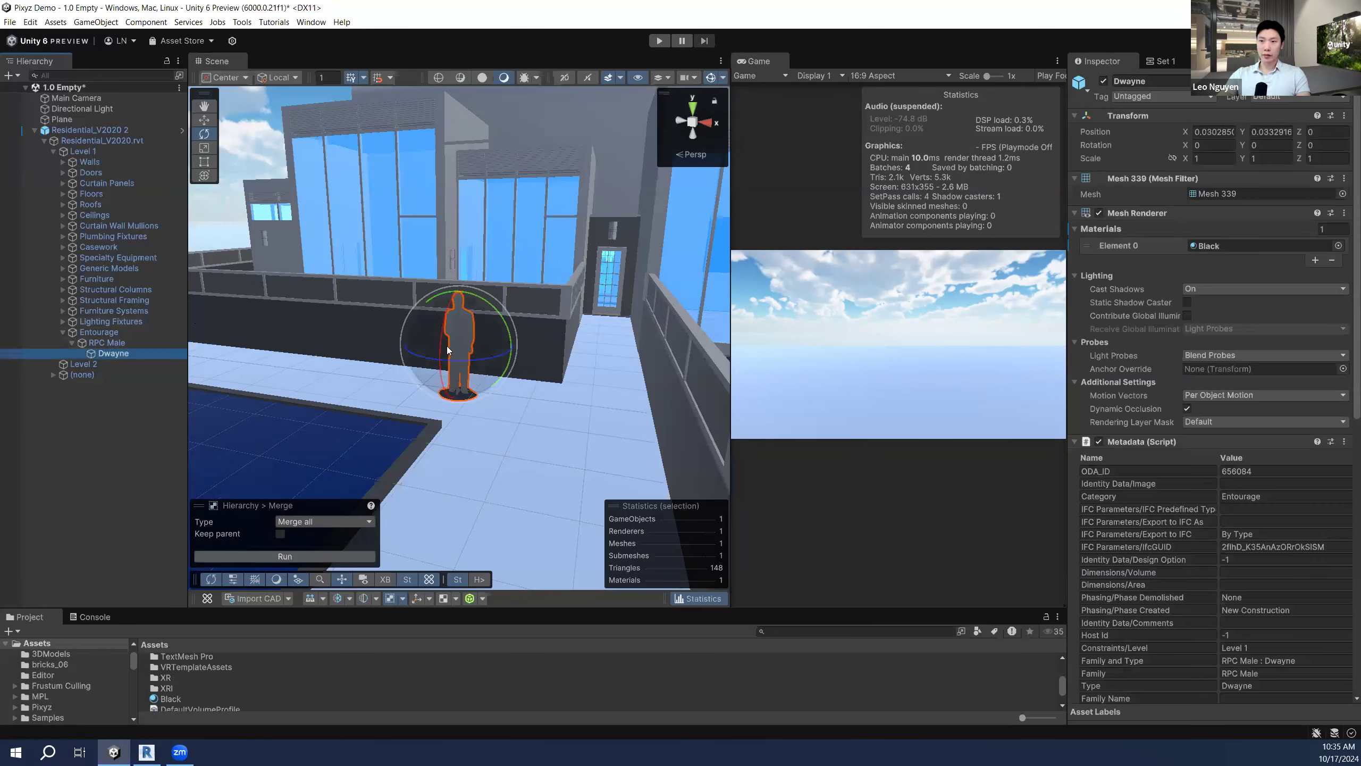
{"action": "mouse_move", "coordinate": [481, 352]}
{"action": "right_mouse_down"}
{"action": "mouse_move", "coordinate": [427, 359]}
{"action": "mouse_move", "coordinate": [502, 360]}
{"action": "right_mouse_up"}
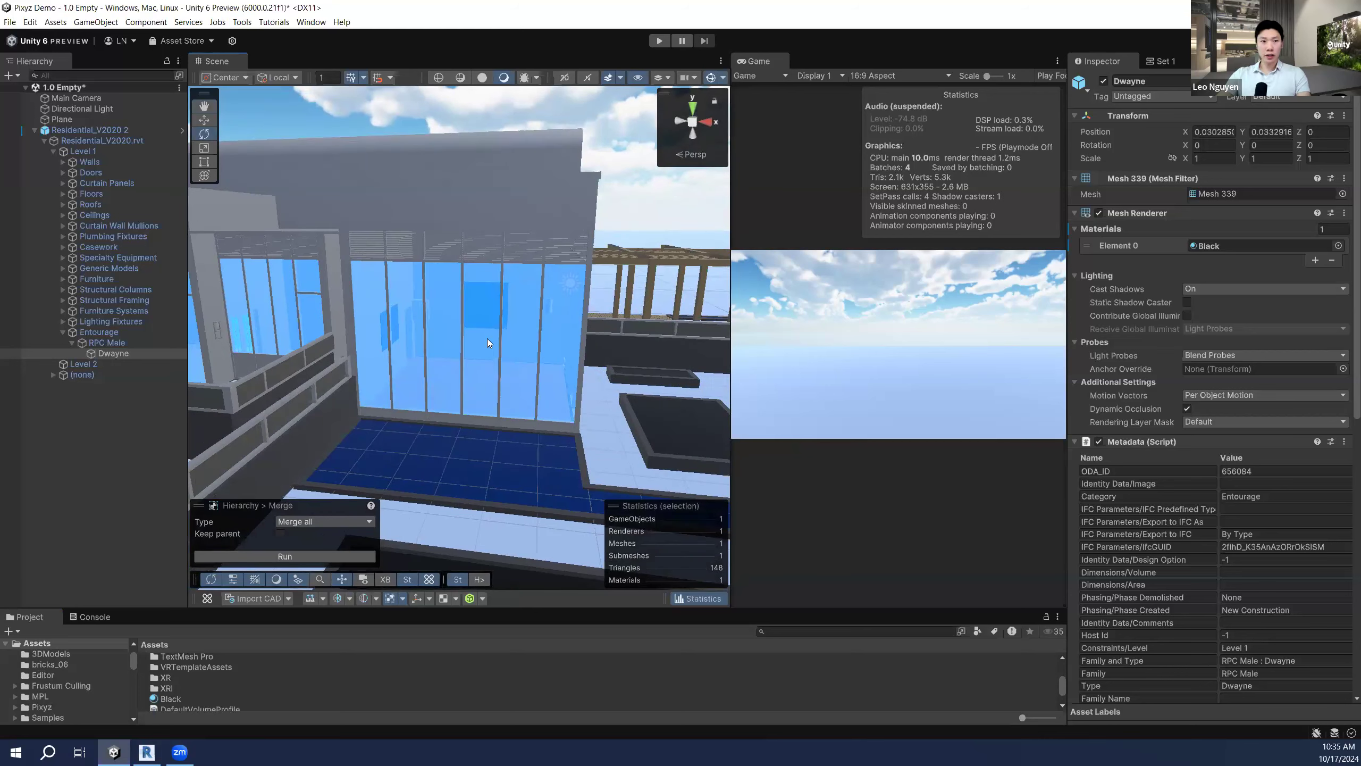
{"action": "left_click", "coordinate": [487, 338]}
{"action": "left_click", "coordinate": [486, 338]}
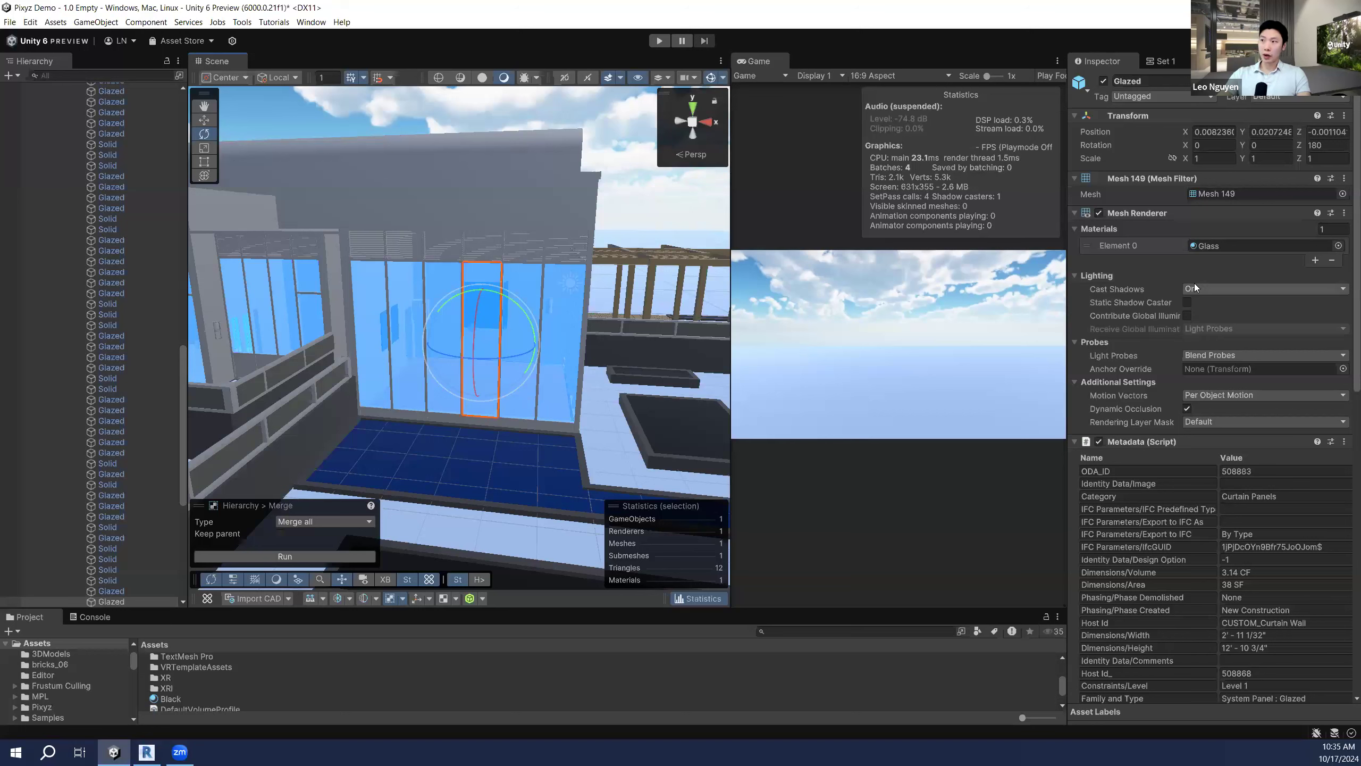
{"action": "left_click", "coordinate": [1217, 243]}
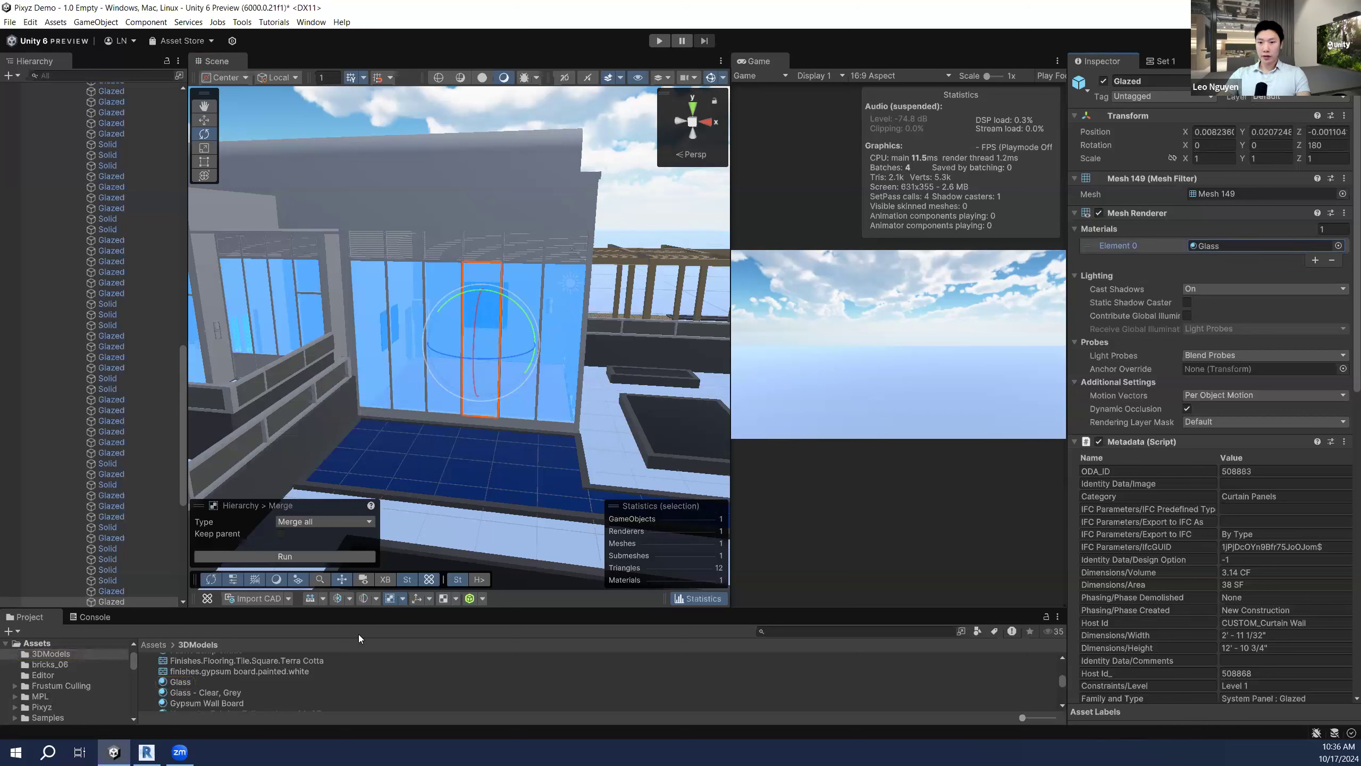
{"action": "left_click", "coordinate": [1222, 245]}
Step: Set the Glass material's Base Map colour to dark grey 393939 and view the grey glazing
{"action": "left_click", "coordinate": [173, 682]}
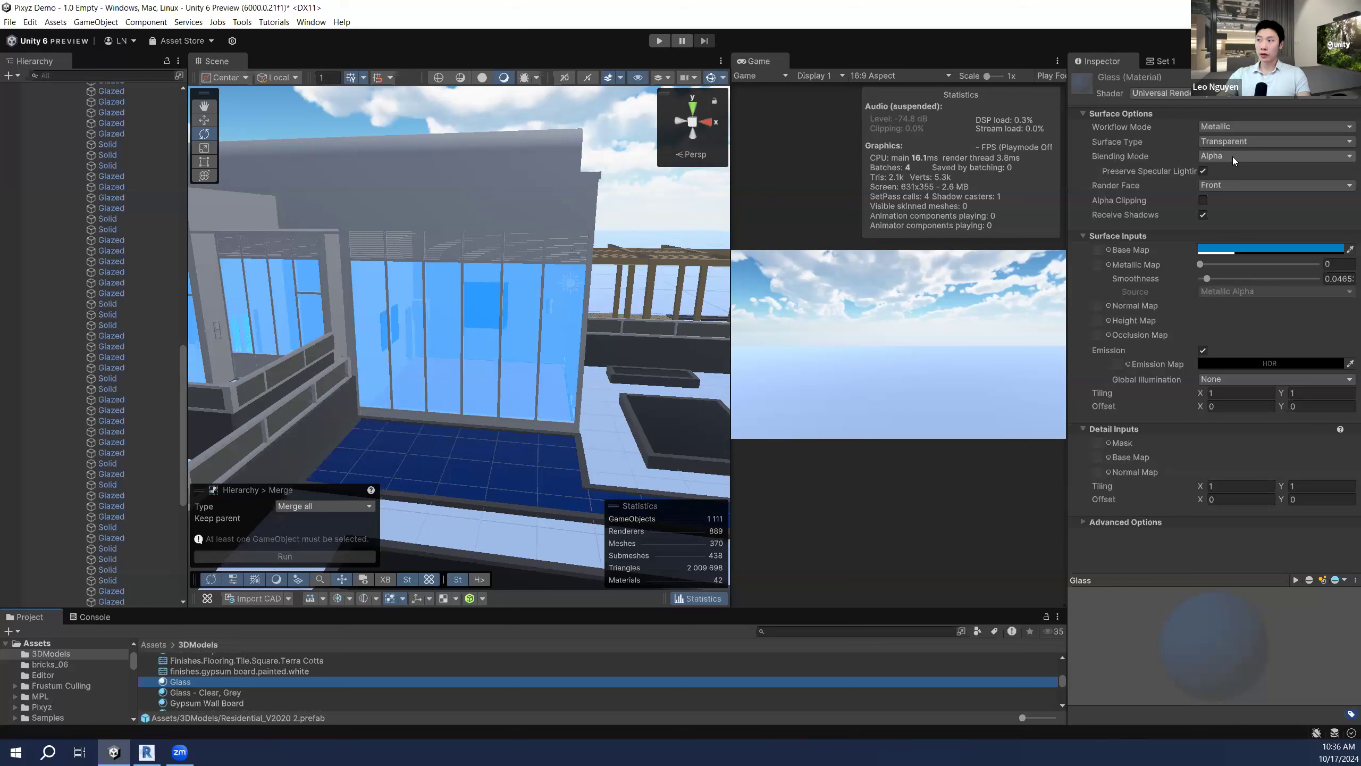
{"action": "left_click", "coordinate": [1219, 249]}
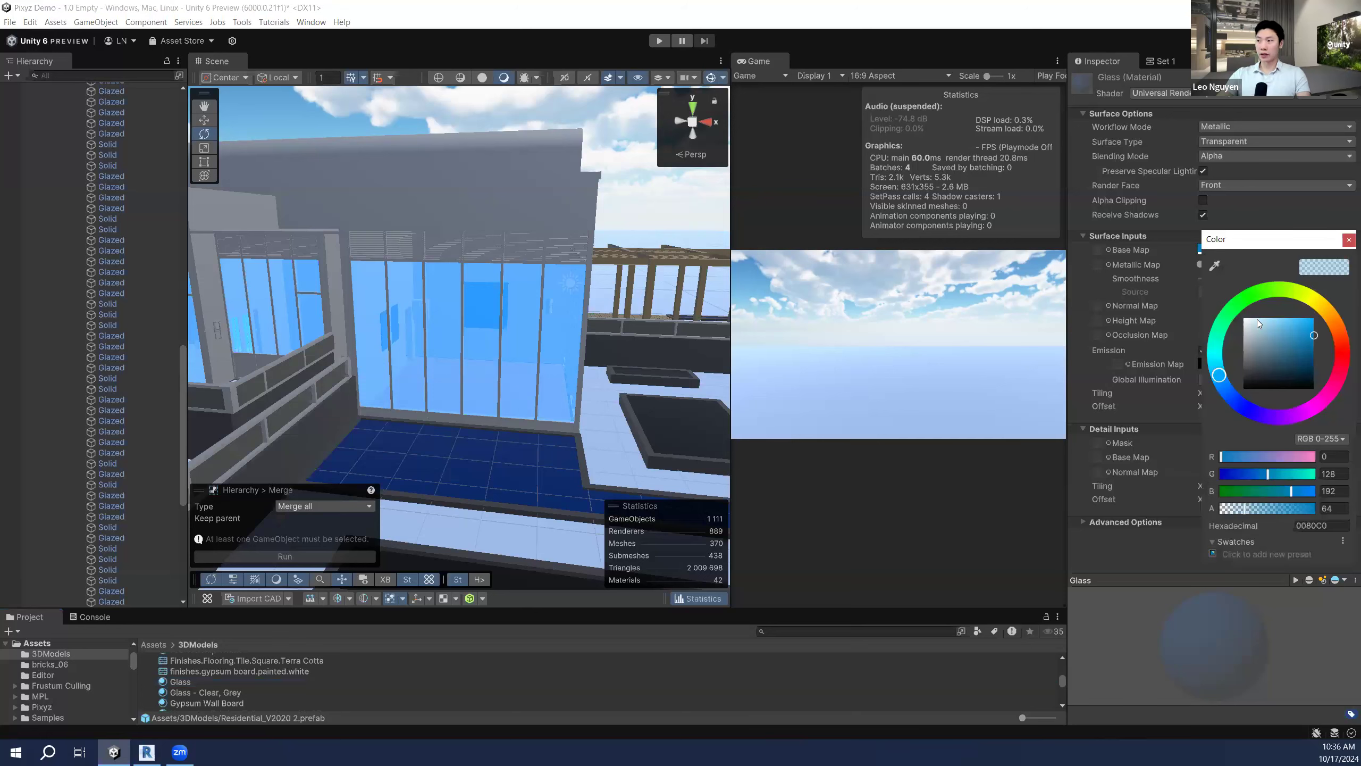
{"action": "left_click_drag", "start_coordinate": [1253, 338], "coordinate": [1231, 376]}
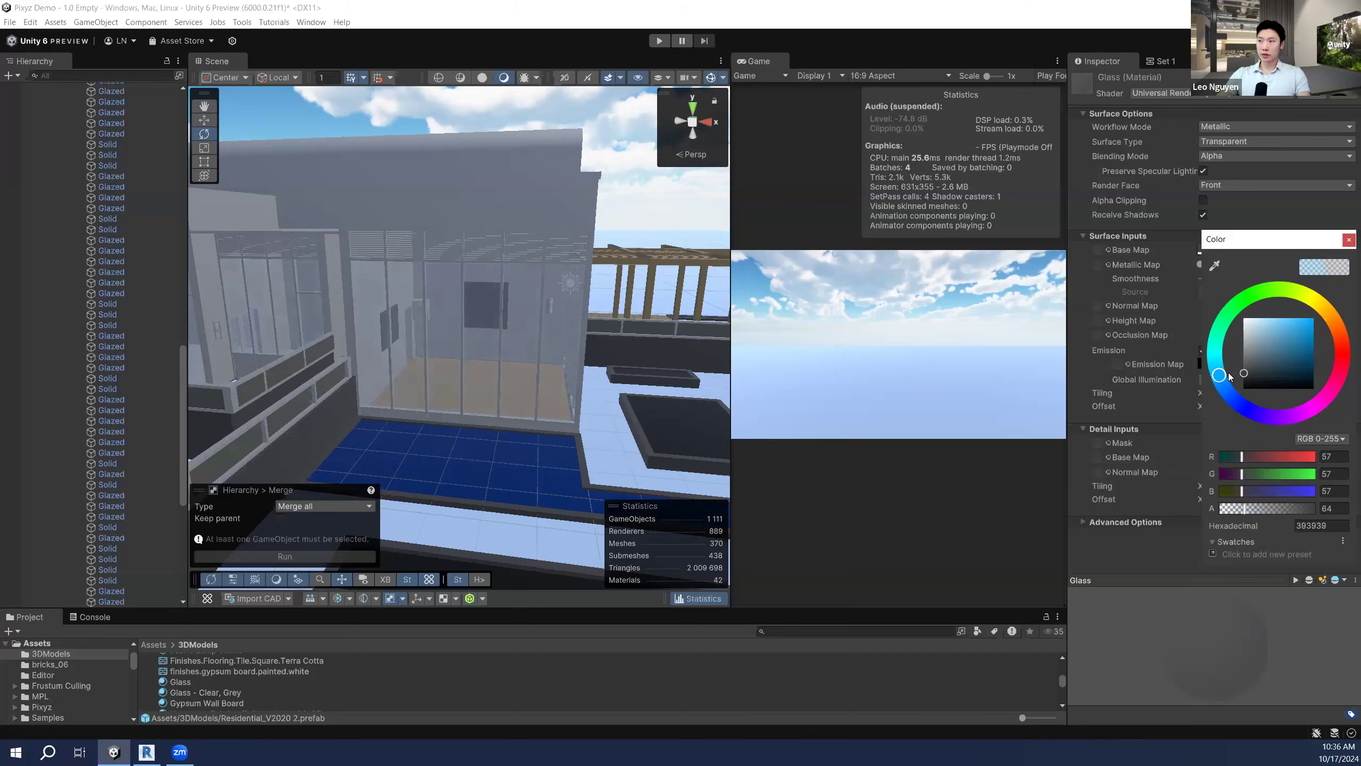
{"action": "left_click", "coordinate": [1347, 243]}
{"action": "key", "text": "s"}
{"action": "right_click_drag", "start_coordinate": [486, 304], "coordinate": [510, 307]}
{"action": "key", "text": "w"}
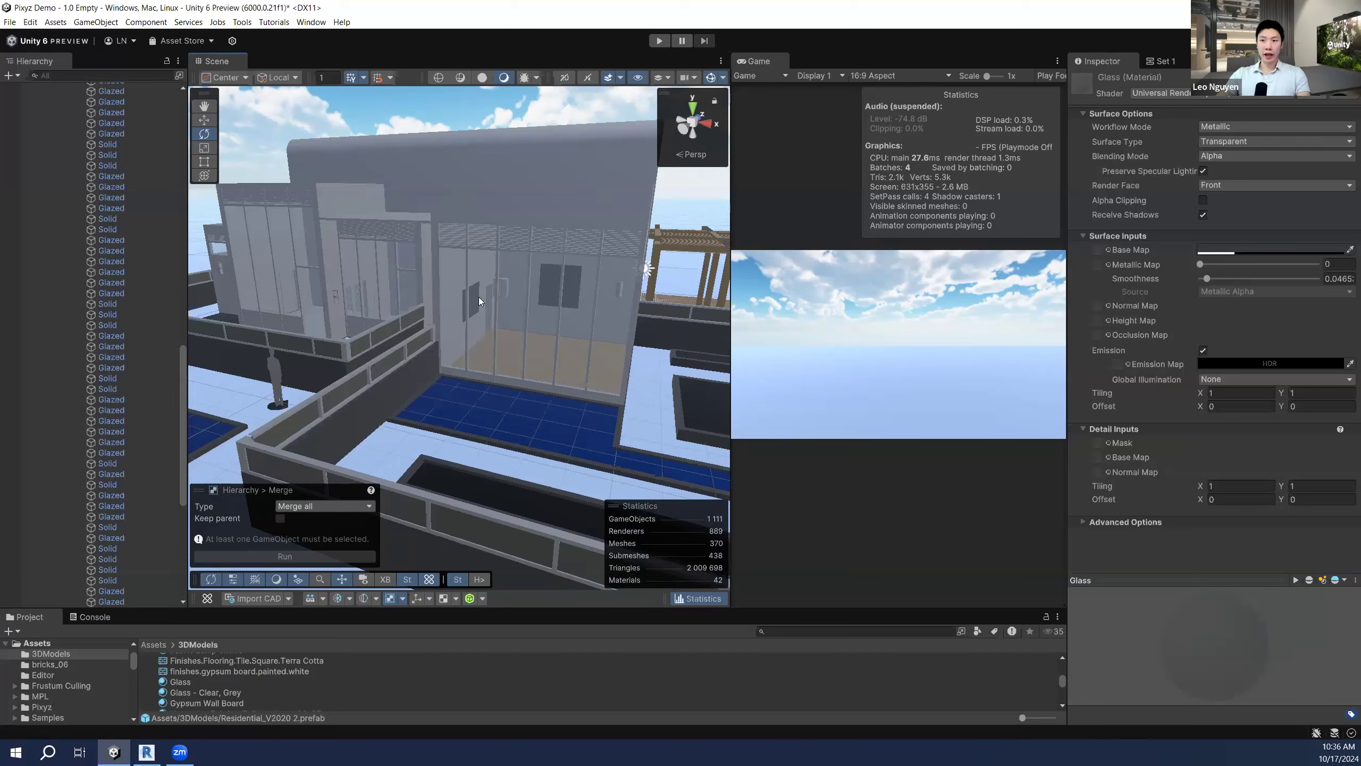
Step: Fly down to the Dwayne figure, collapse the model tree and select the CUSTOM_Stone-Exterior wall beside it
{"action": "key", "text": "s"}
{"action": "right_click_drag", "start_coordinate": [478, 299], "coordinate": [493, 309]}
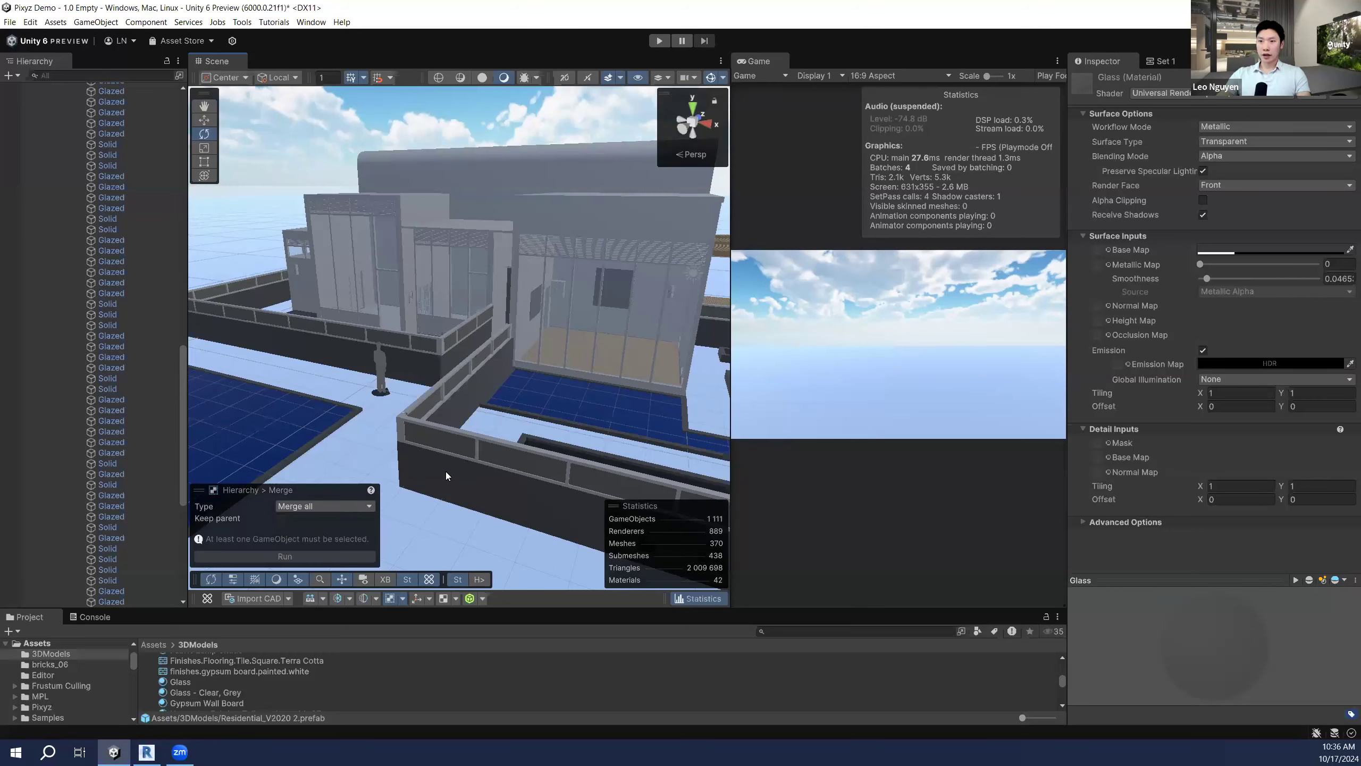
{"action": "right_click_drag", "start_coordinate": [471, 354], "coordinate": [476, 341]}
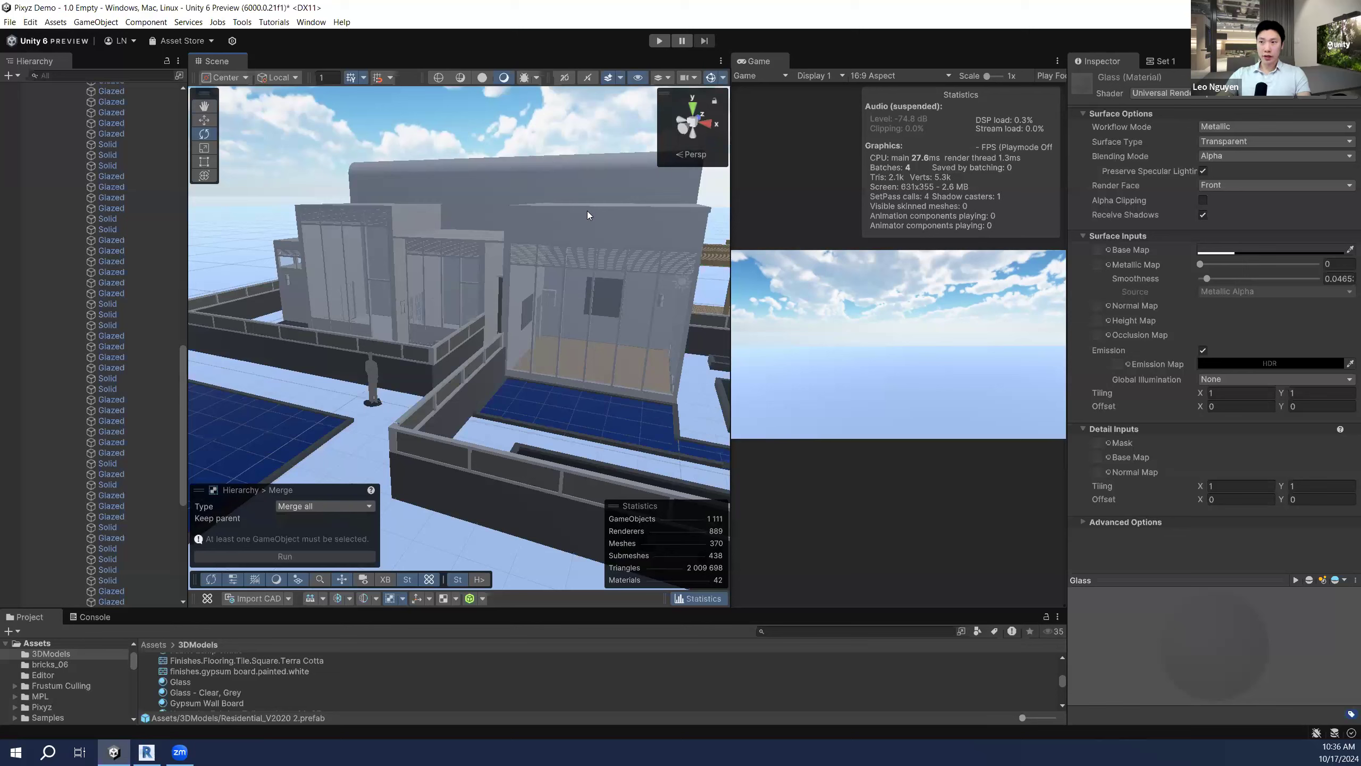
{"action": "right_click_drag", "start_coordinate": [539, 318], "coordinate": [507, 331]}
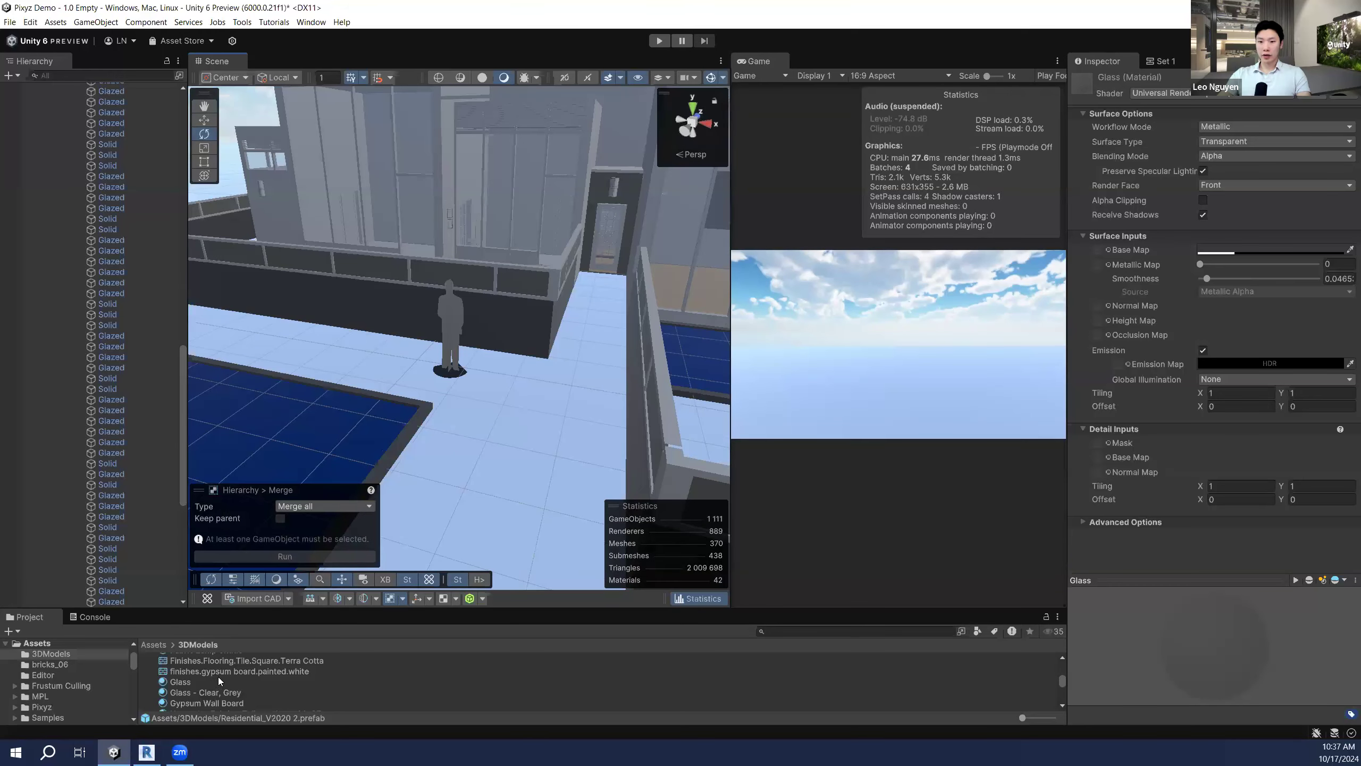
{"action": "scroll", "coordinate": [145, 258], "scroll_direction": "up", "scroll_amount": 20}
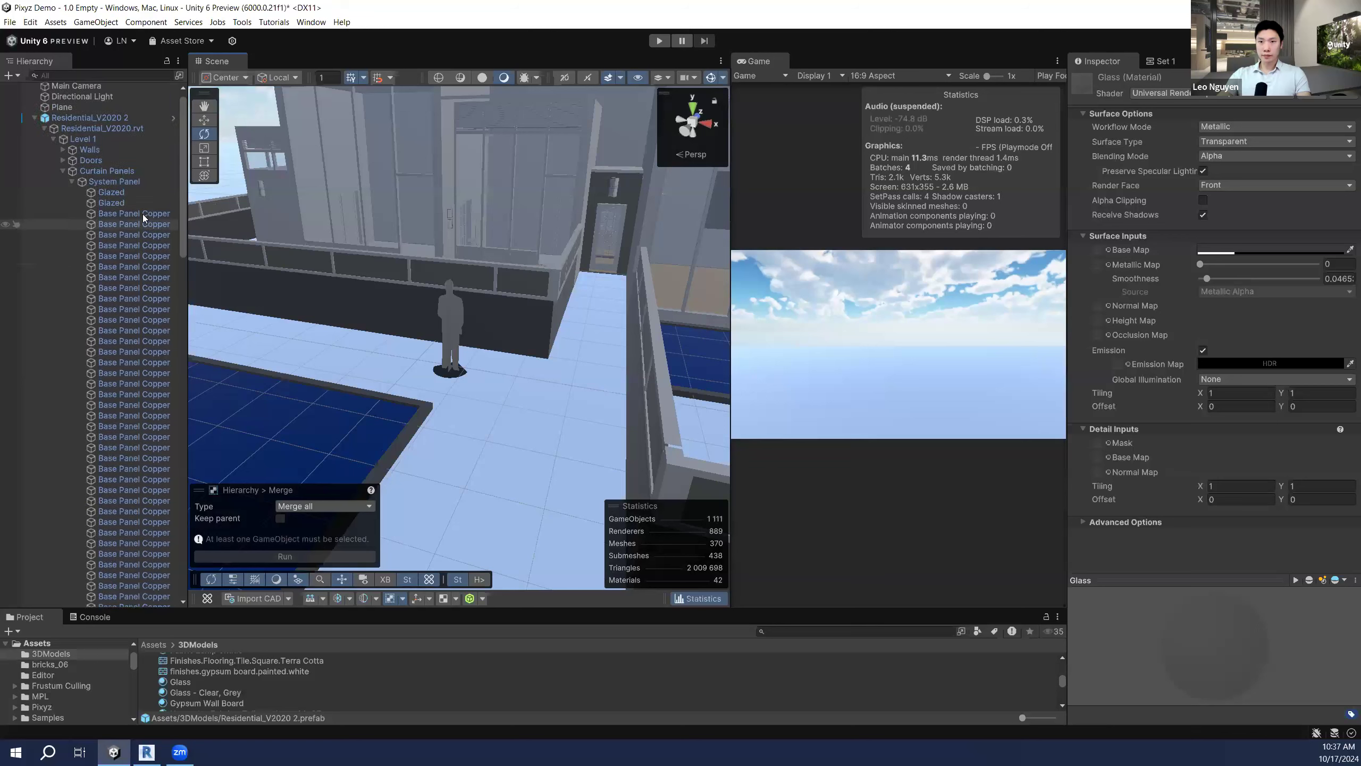
{"action": "left_click", "coordinate": [35, 129]}
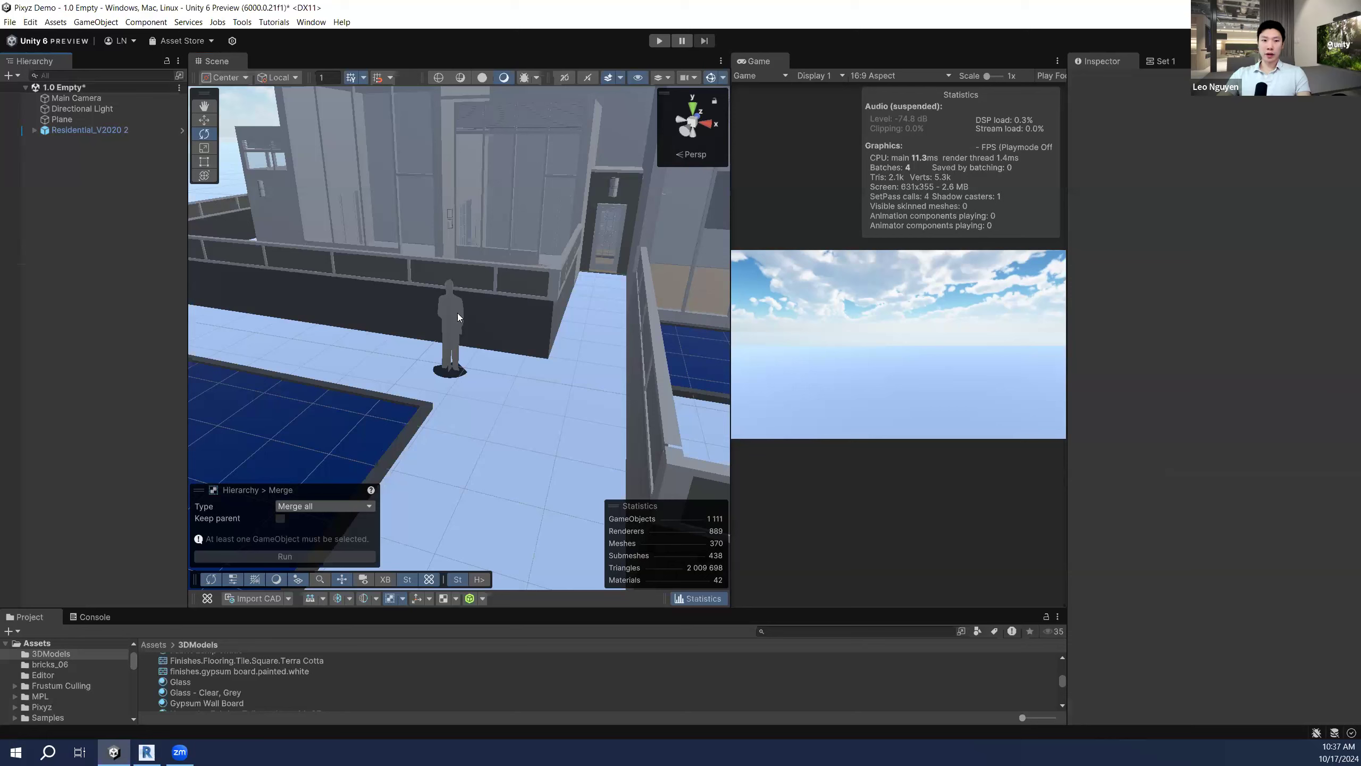
{"action": "left_click", "coordinate": [519, 293]}
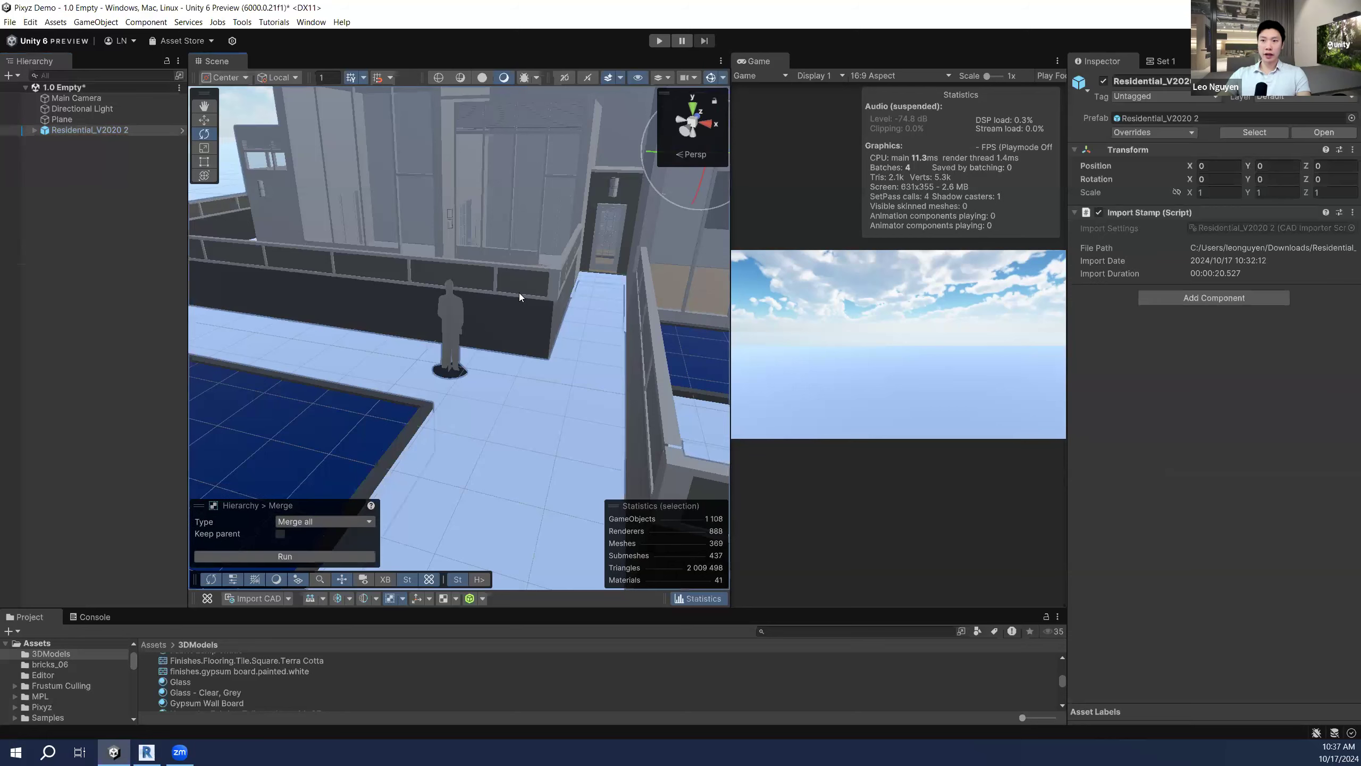
{"action": "left_click", "coordinate": [409, 300]}
{"action": "right_click_drag", "start_coordinate": [581, 292], "coordinate": [223, 384]}
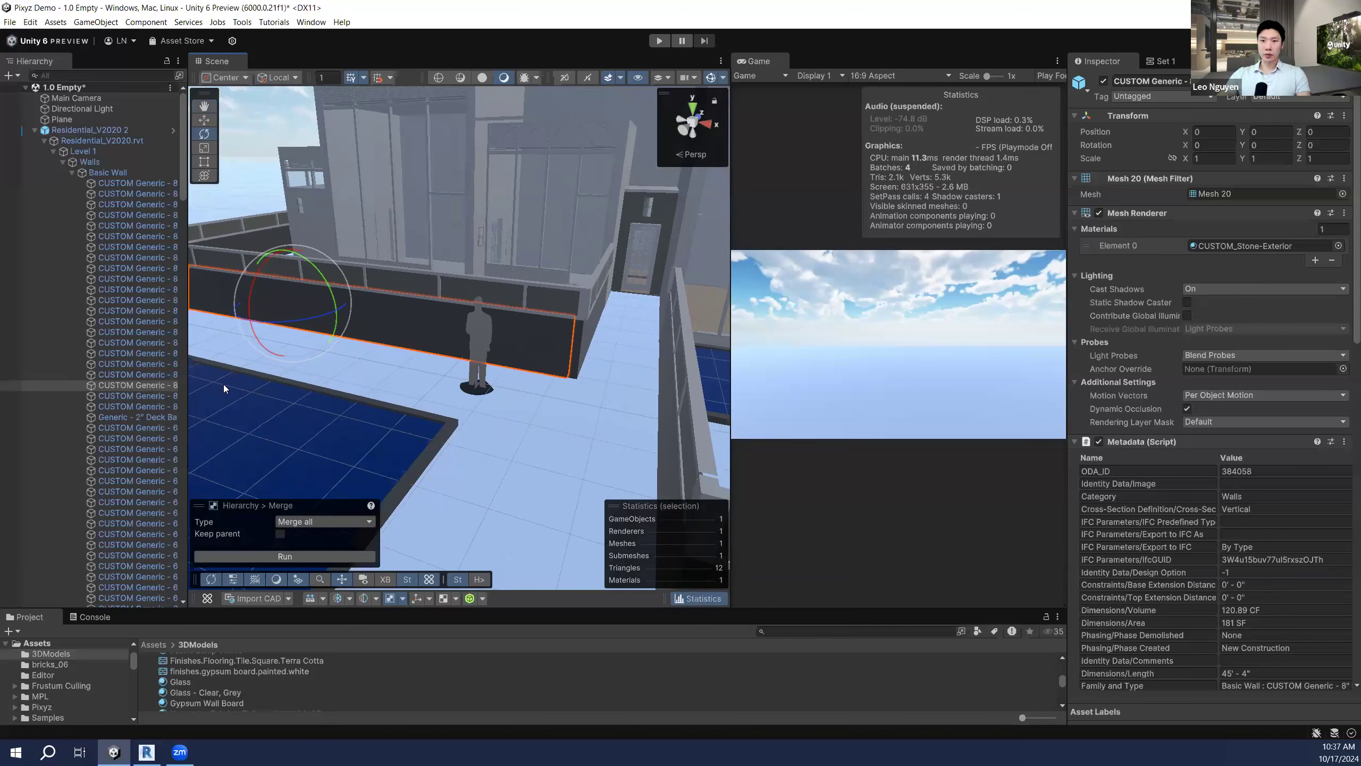
Step: Widen the Hierarchy to read names like CUSTOM Generic - 8" Stone and scroll the wall's metadata
{"action": "left_click_drag", "start_coordinate": [291, 374], "coordinate": [293, 375]}
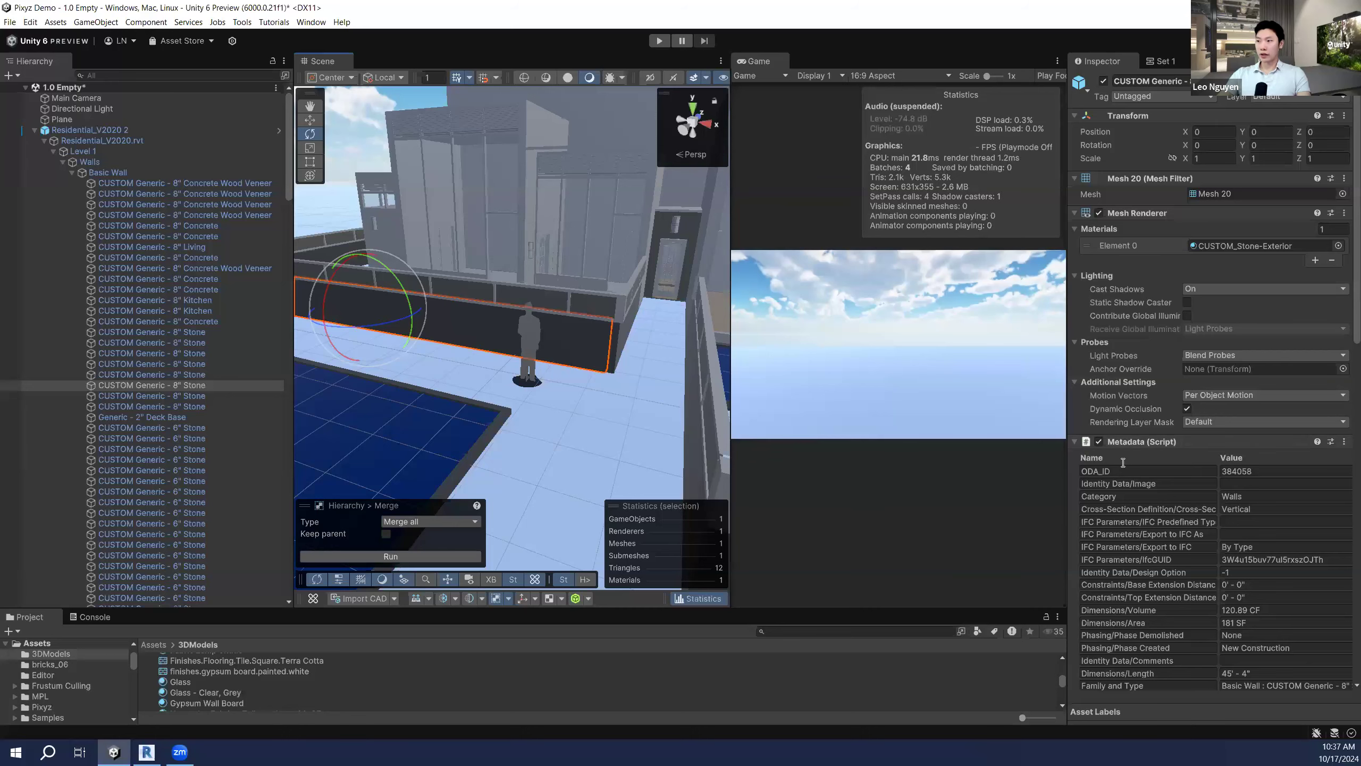
{"action": "scroll", "coordinate": [1122, 462], "scroll_direction": "down", "scroll_amount": 15}
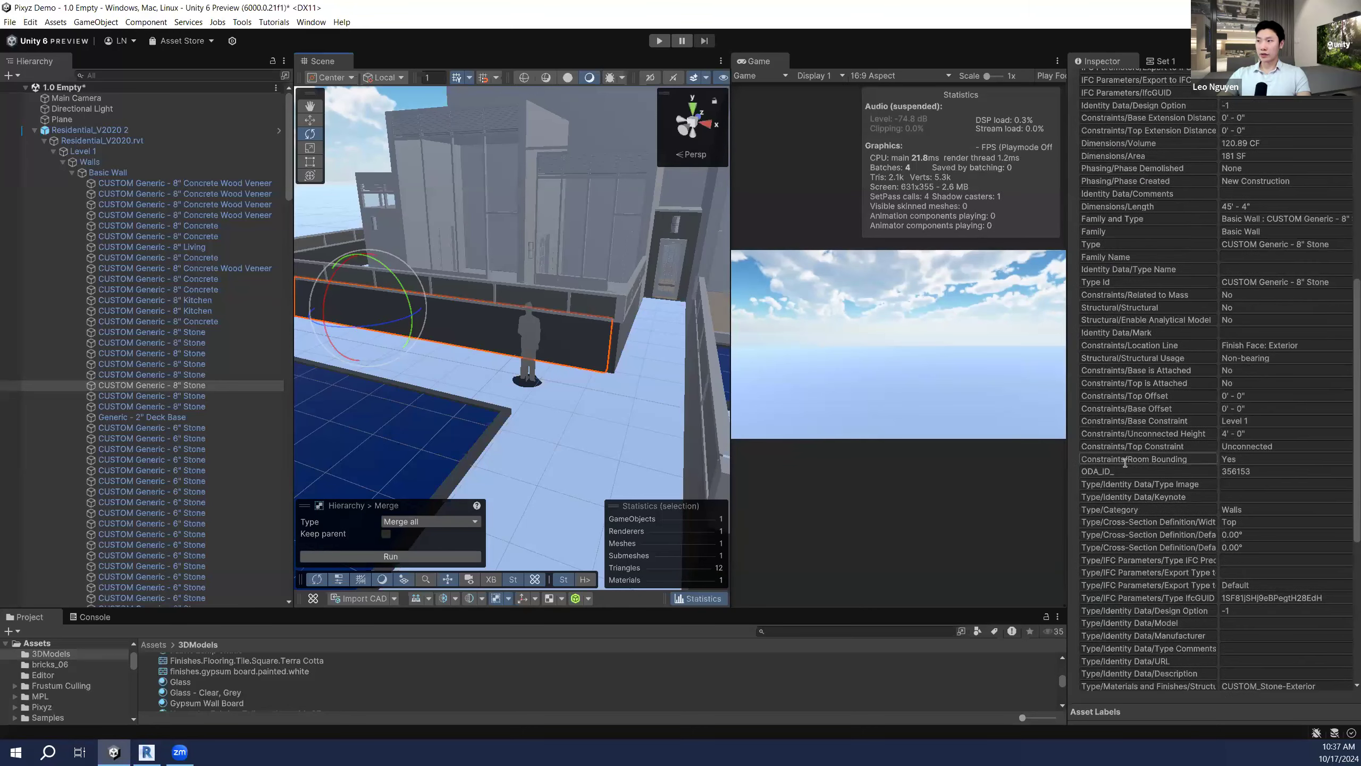
{"action": "scroll", "coordinate": [1125, 462], "scroll_direction": "up", "scroll_amount": 8}
{"action": "scroll", "coordinate": [1195, 398], "scroll_direction": "down", "scroll_amount": 12}
{"action": "scroll", "coordinate": [1195, 399], "scroll_direction": "up", "scroll_amount": 20}
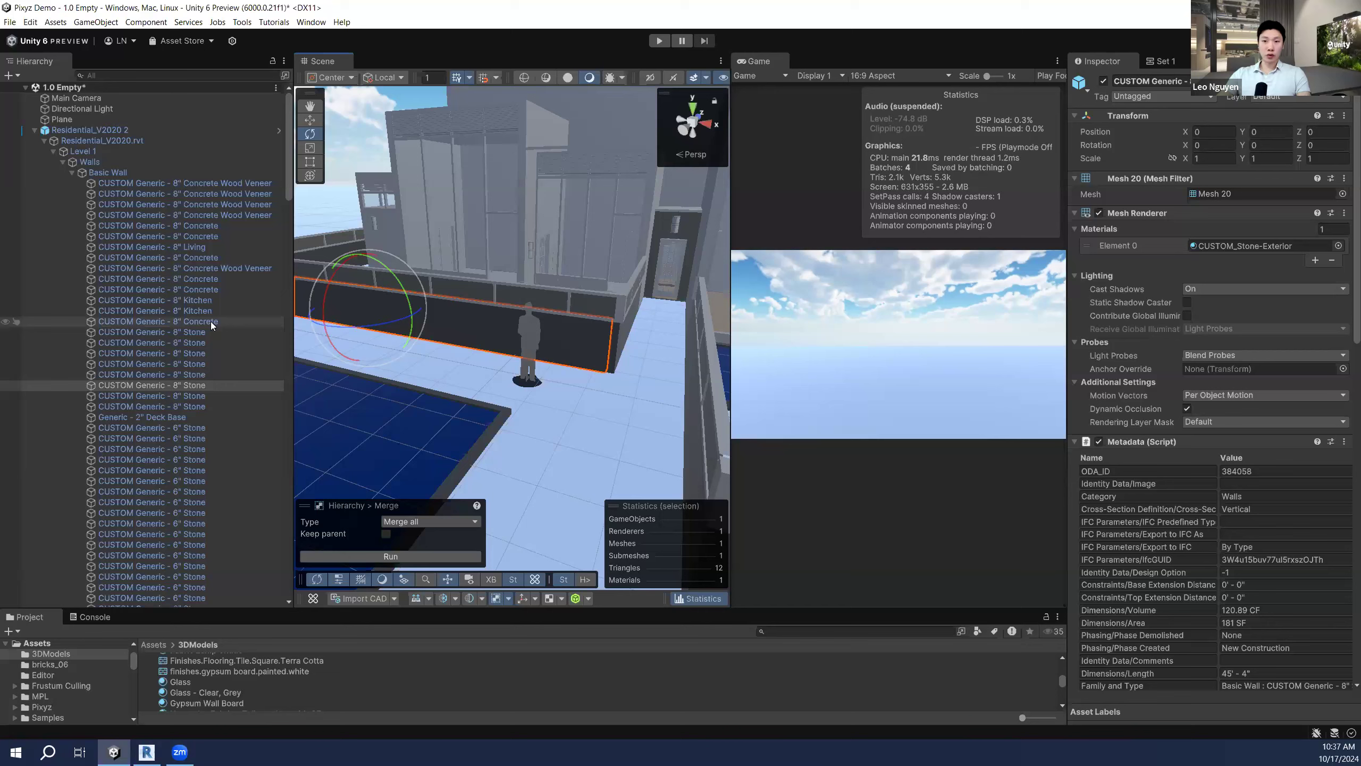
Step: Fly closer to the stone wall and show the top-level Assets folder
{"action": "right_click_drag", "start_coordinate": [557, 320], "coordinate": [555, 293]}
{"action": "key", "text": "w"}
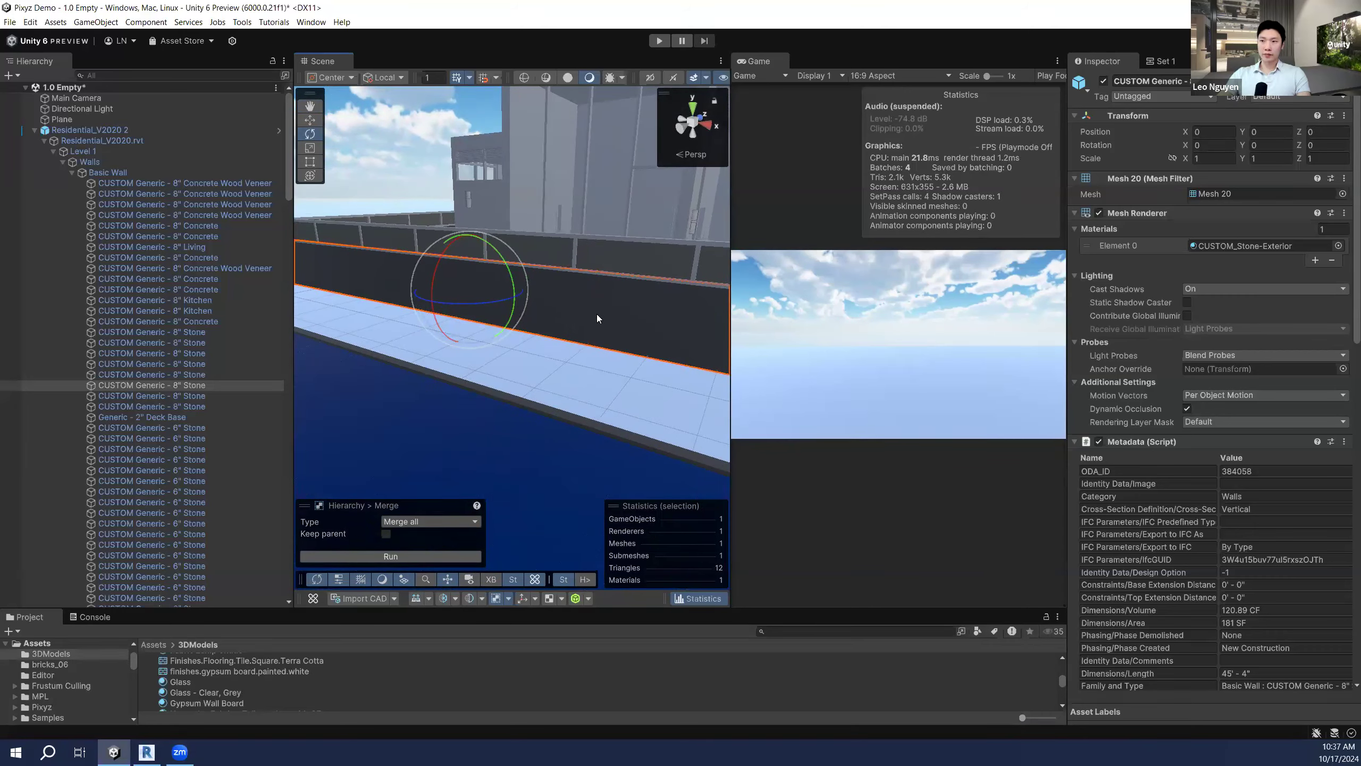
{"action": "right_click_drag", "start_coordinate": [599, 290], "coordinate": [600, 291]}
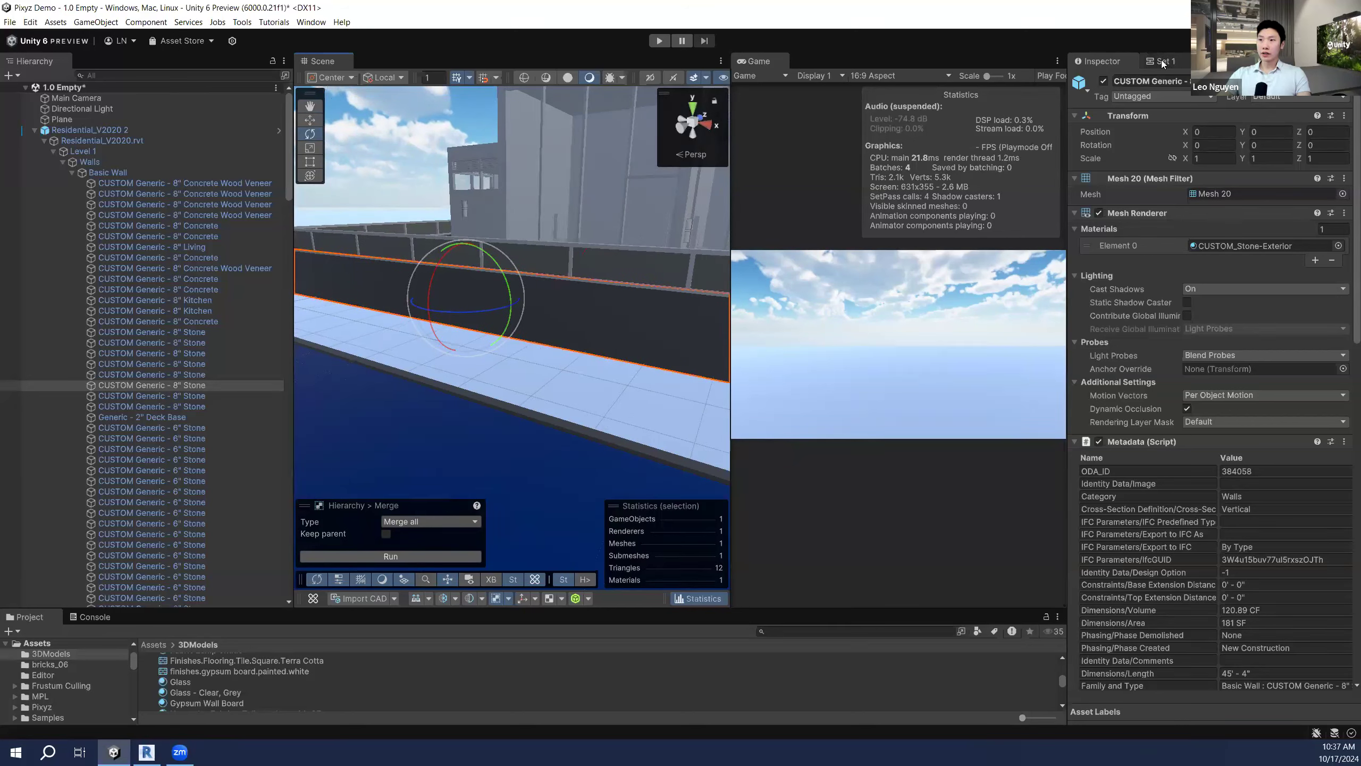
{"action": "left_click", "coordinate": [153, 644]}
Step: Enlarge the asset icons to large thumbnails and open the Pixyz folder
{"action": "left_click_drag", "start_coordinate": [1030, 719], "coordinate": [1036, 718]}
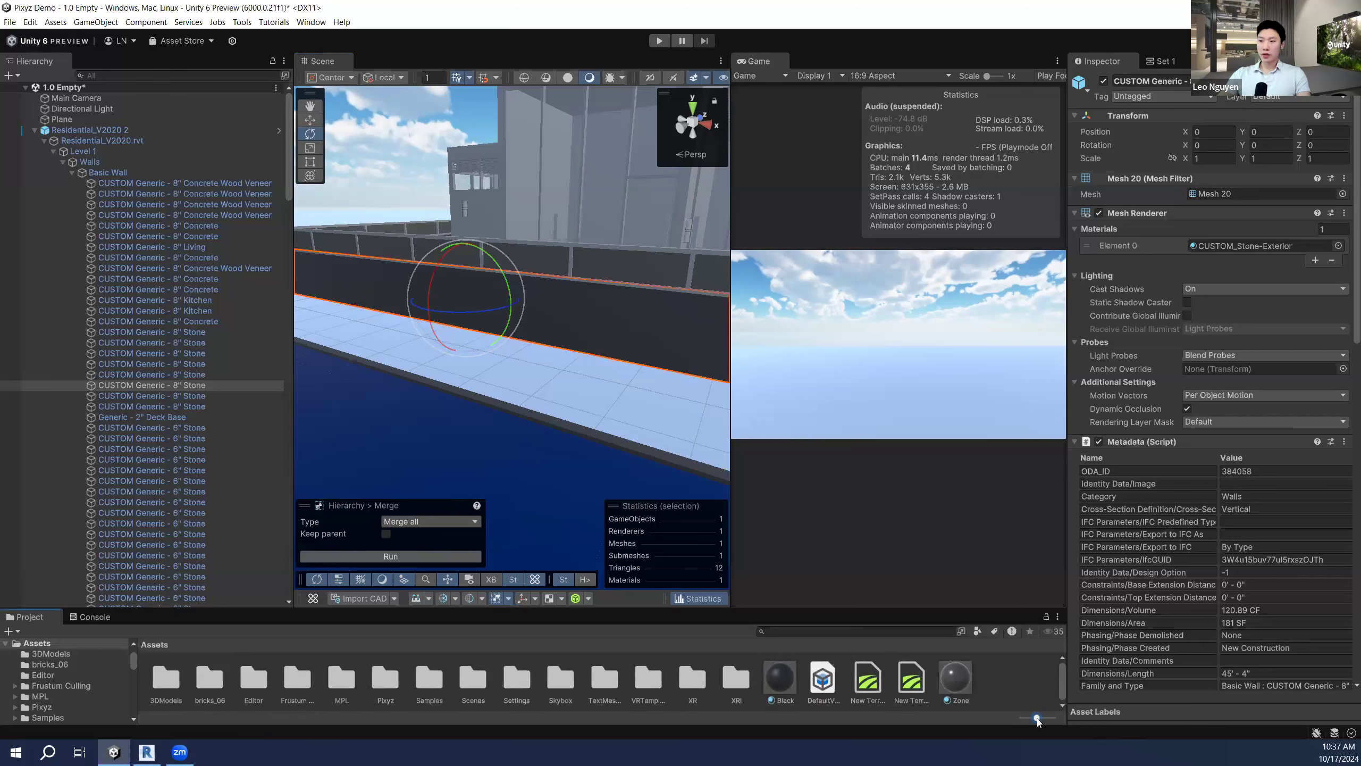
{"action": "left_click", "coordinate": [385, 674]}
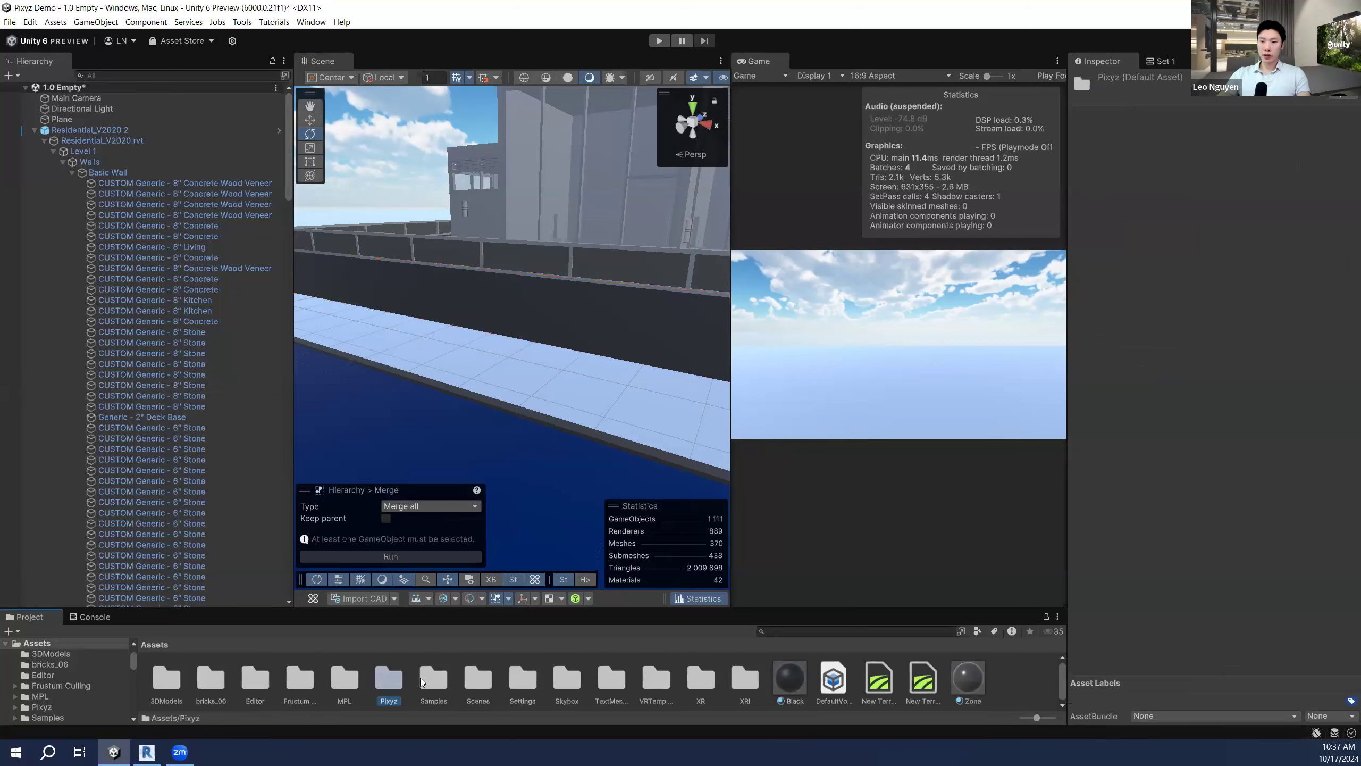
{"action": "double_click", "coordinate": [397, 681]}
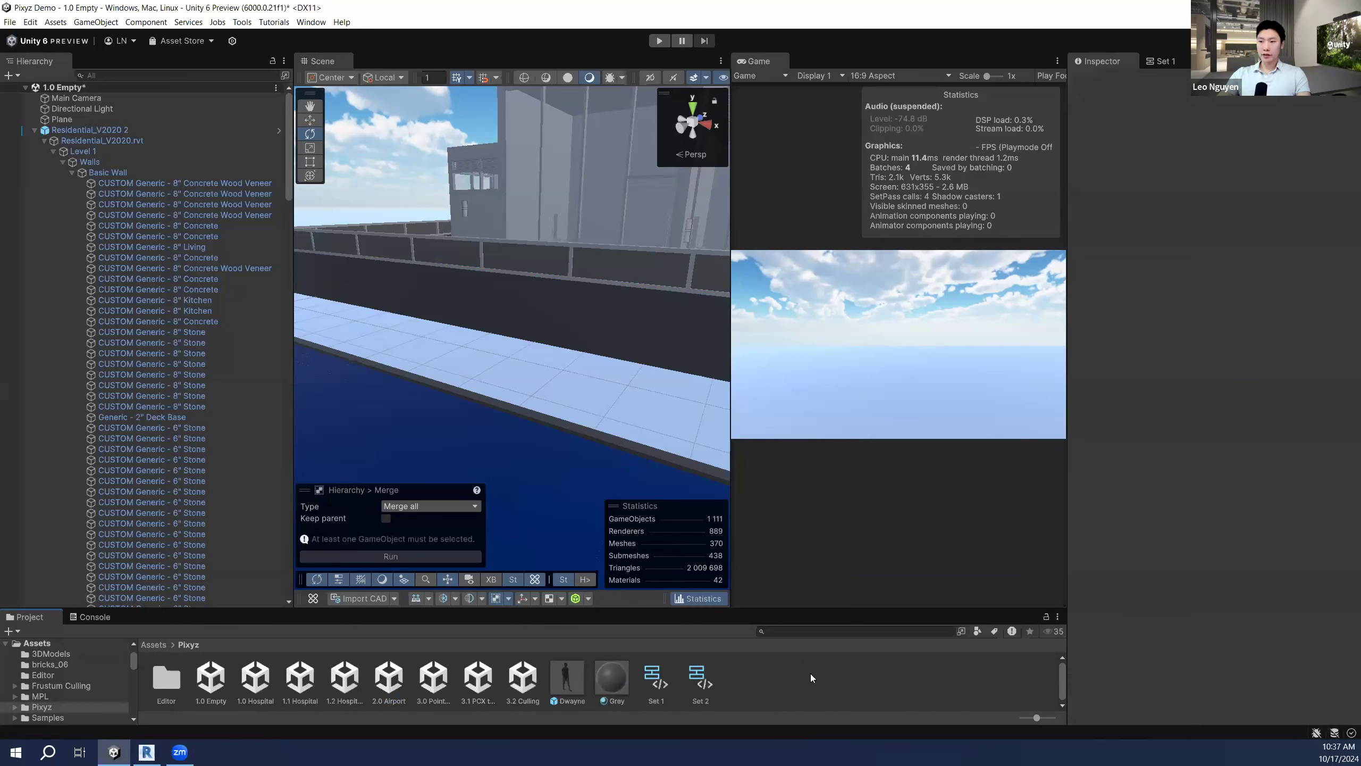
Step: Browse the Create > Pixyz > Rule Set option, then open the Set 1 rule set for editing
{"action": "right_click", "coordinate": [808, 674]}
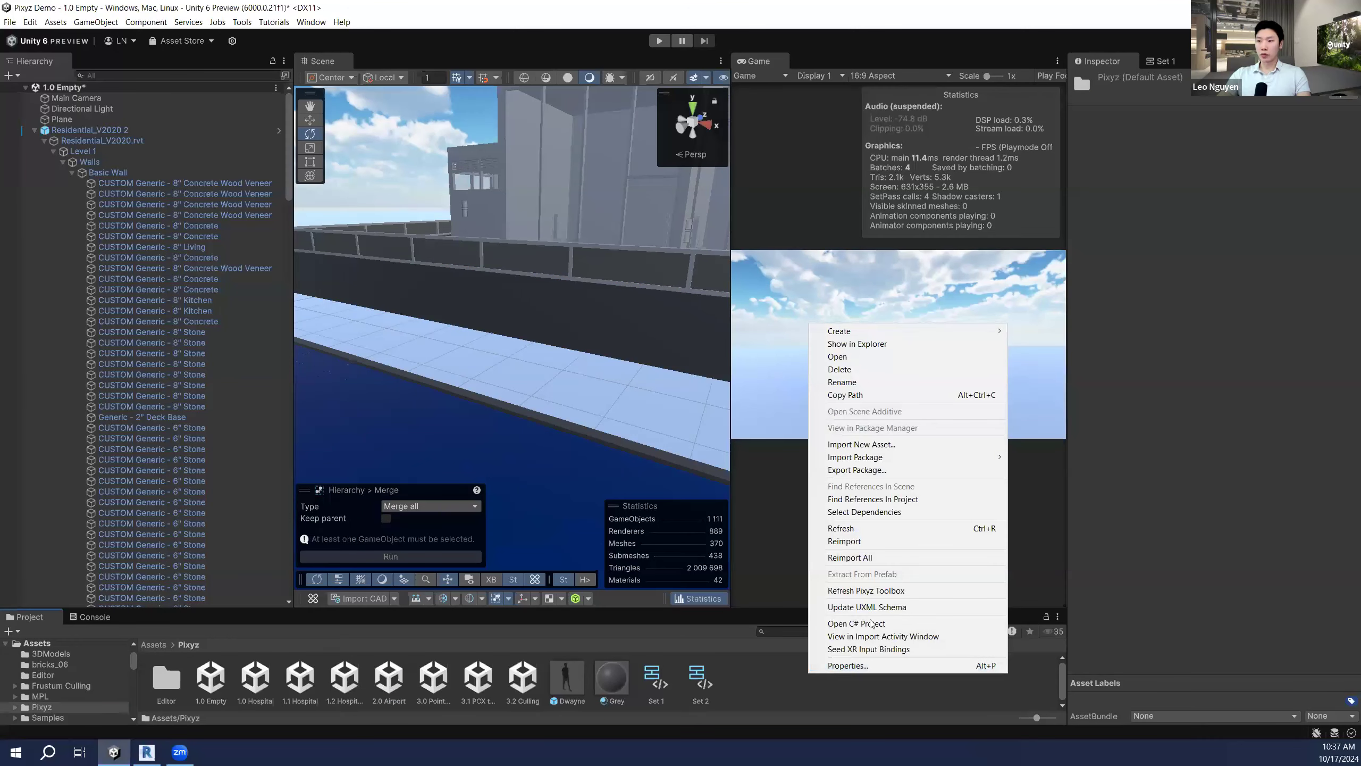
{"action": "mouse_move", "coordinate": [907, 334]}
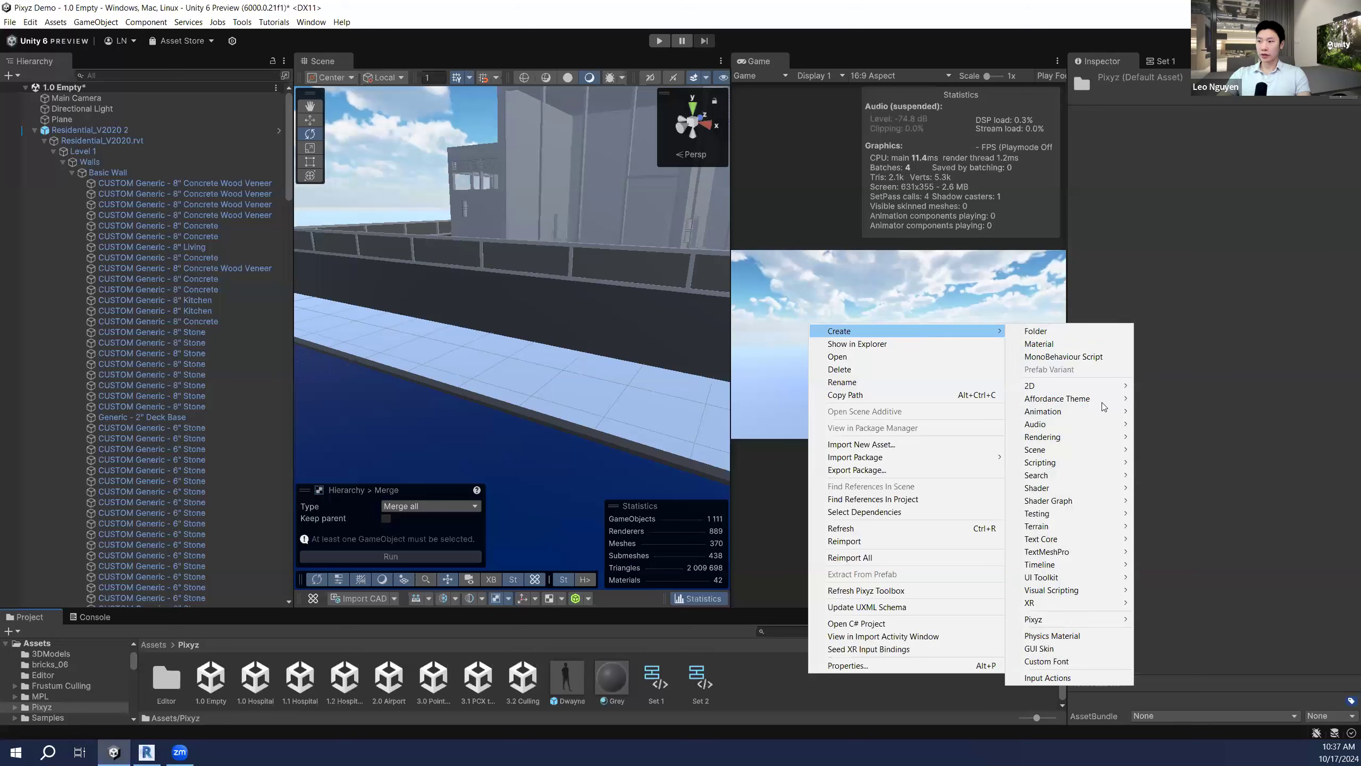
{"action": "mouse_move", "coordinate": [1072, 623]}
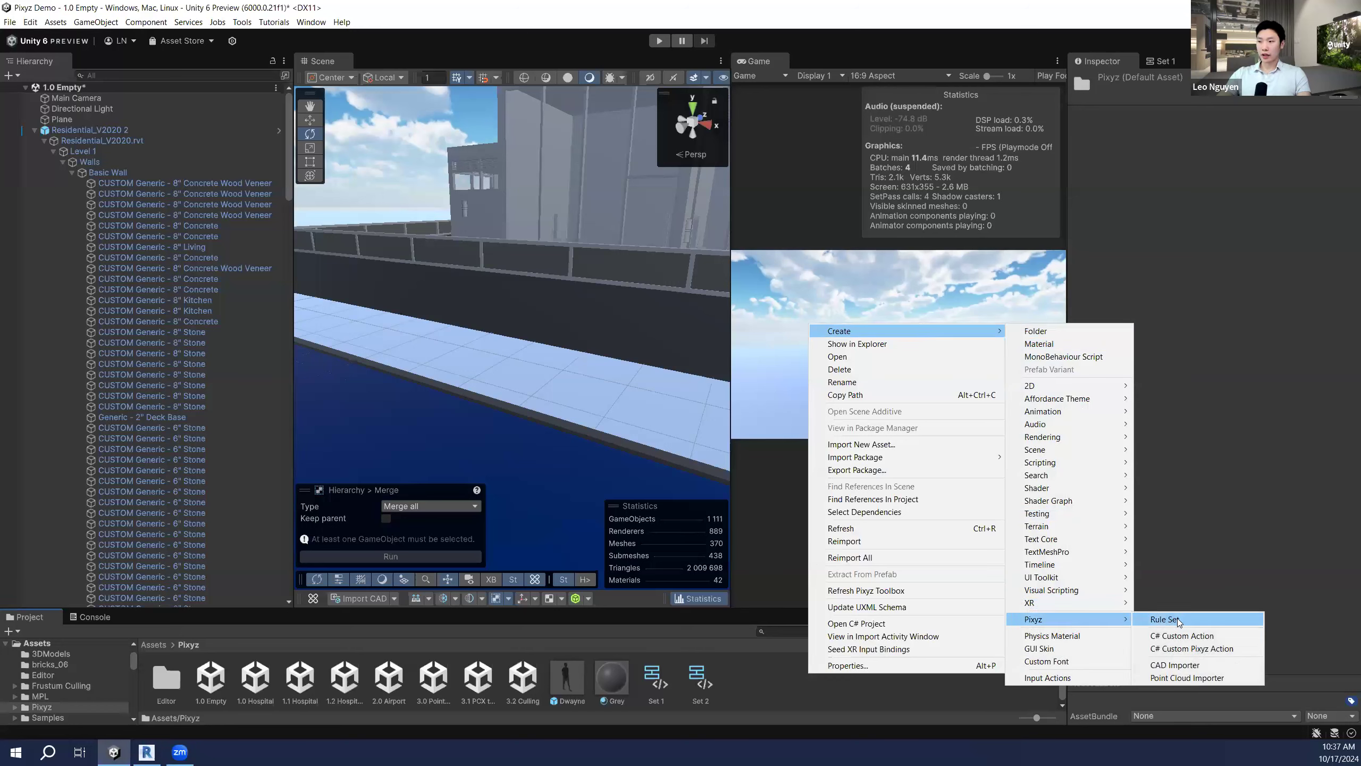
{"action": "left_click", "coordinate": [676, 677]}
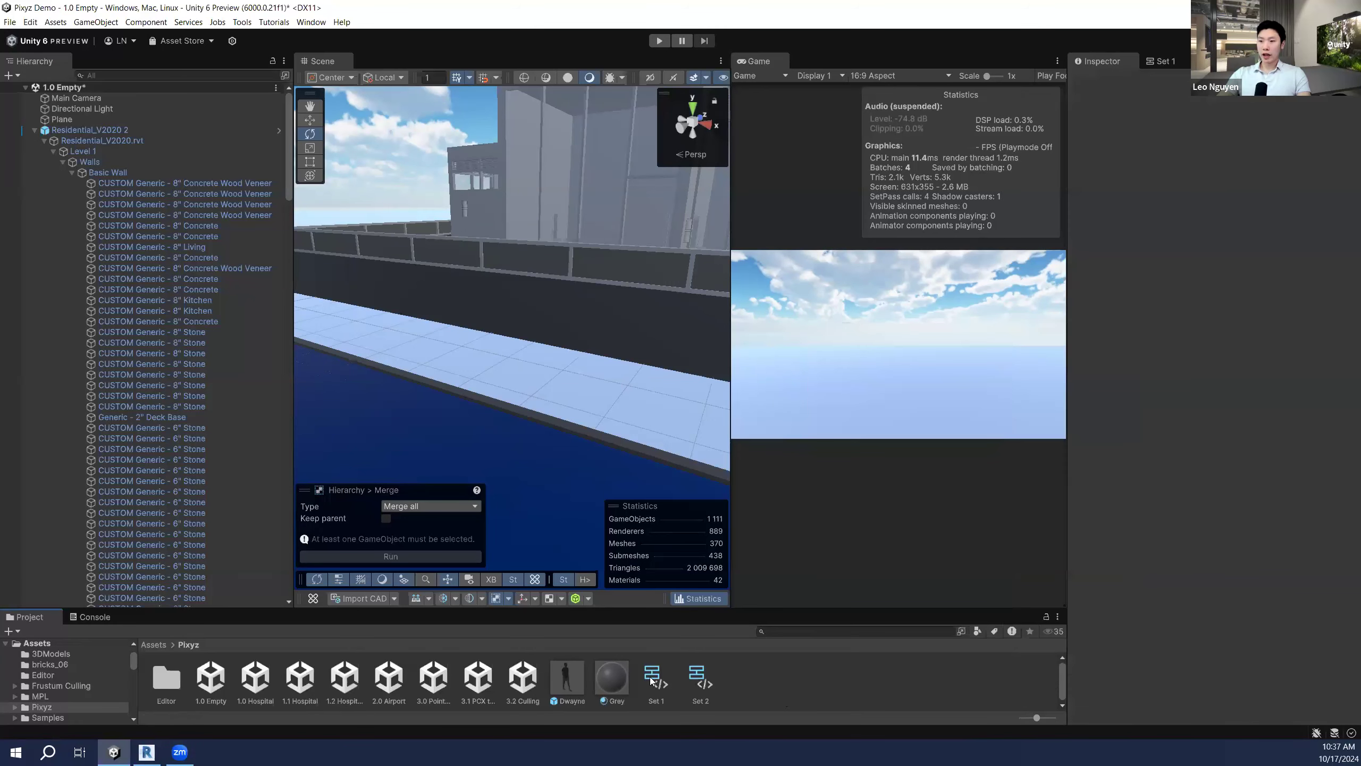
{"action": "left_click", "coordinate": [651, 676]}
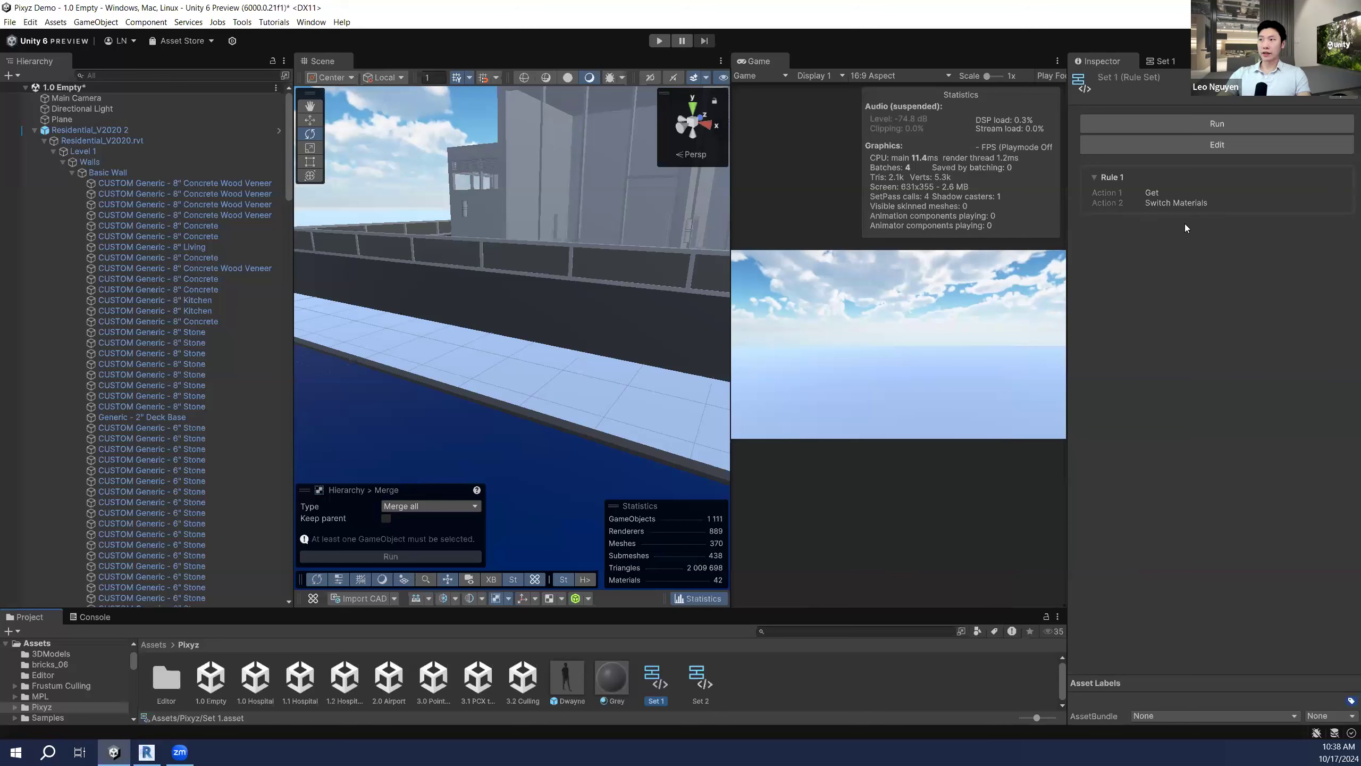
{"action": "left_click", "coordinate": [1165, 64]}
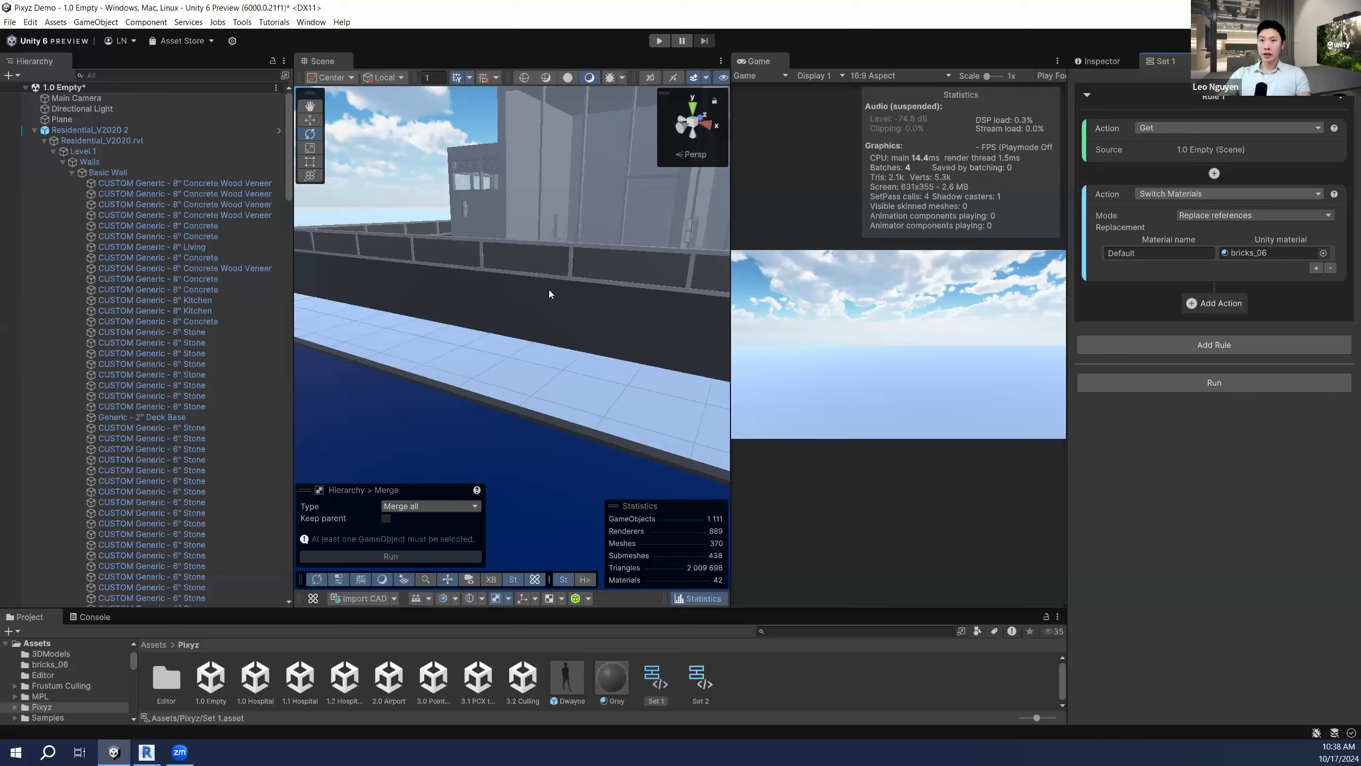
Step: Make the stone wall the rule's source and turn the camera to look along it
{"action": "left_click", "coordinate": [554, 305]}
{"action": "left_click", "coordinate": [554, 307]}
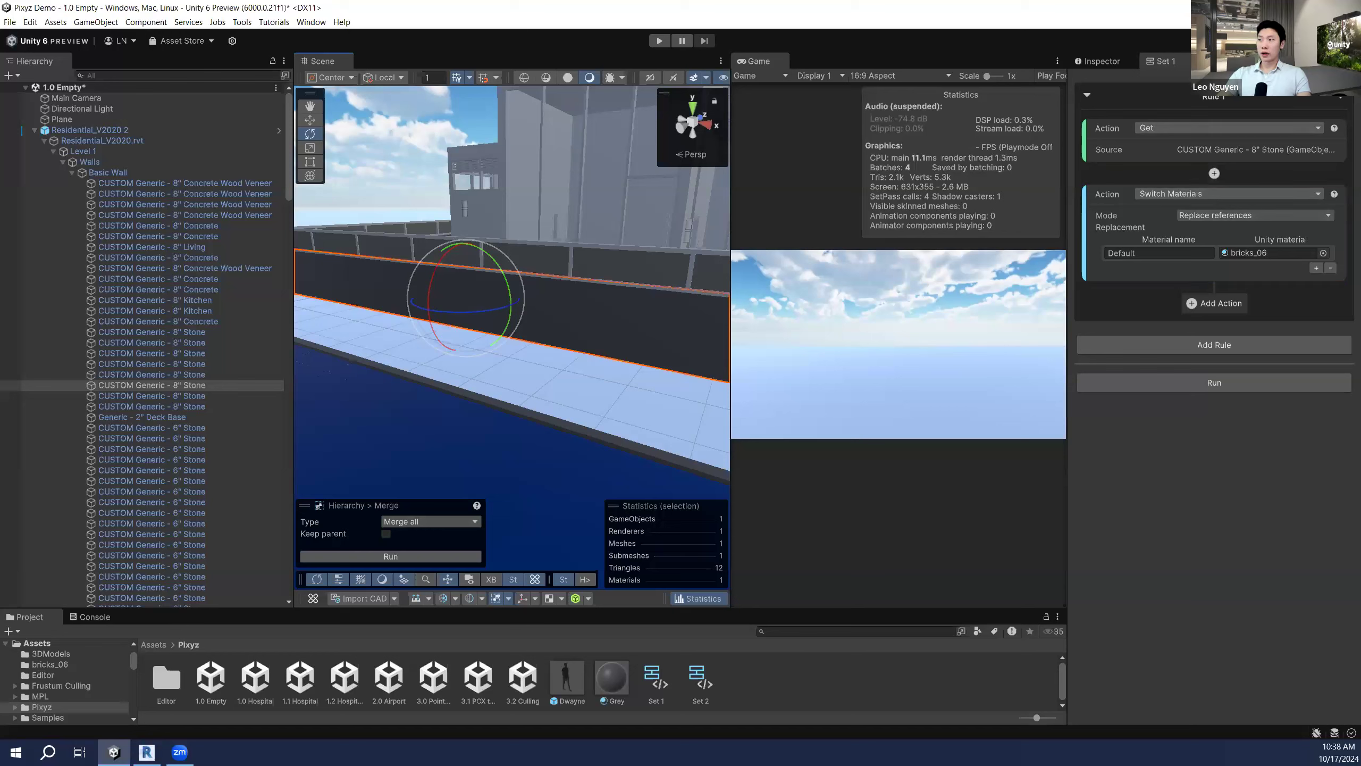
{"action": "right_click_drag", "start_coordinate": [598, 249], "coordinate": [587, 244]}
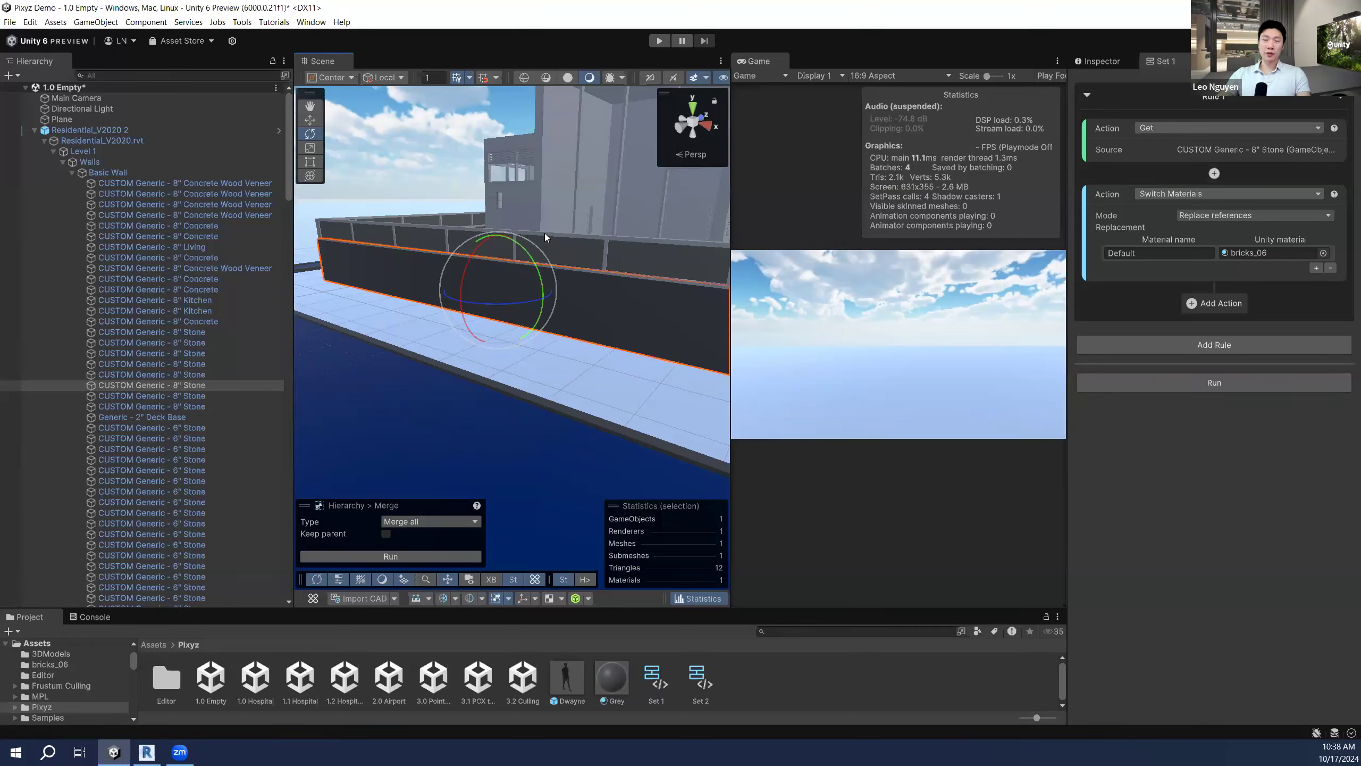
{"action": "right_click_drag", "start_coordinate": [619, 240], "coordinate": [629, 239]}
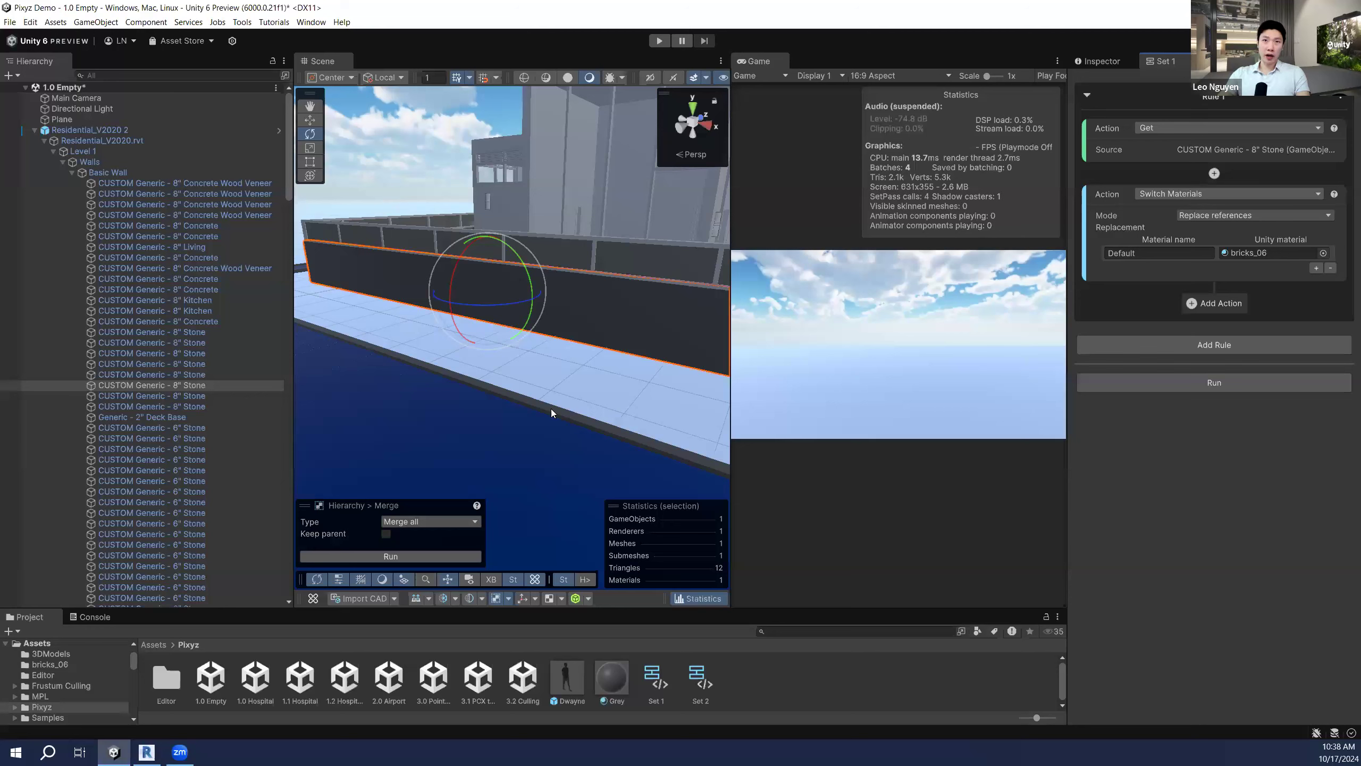
{"action": "right_click_drag", "start_coordinate": [551, 389], "coordinate": [381, 367]}
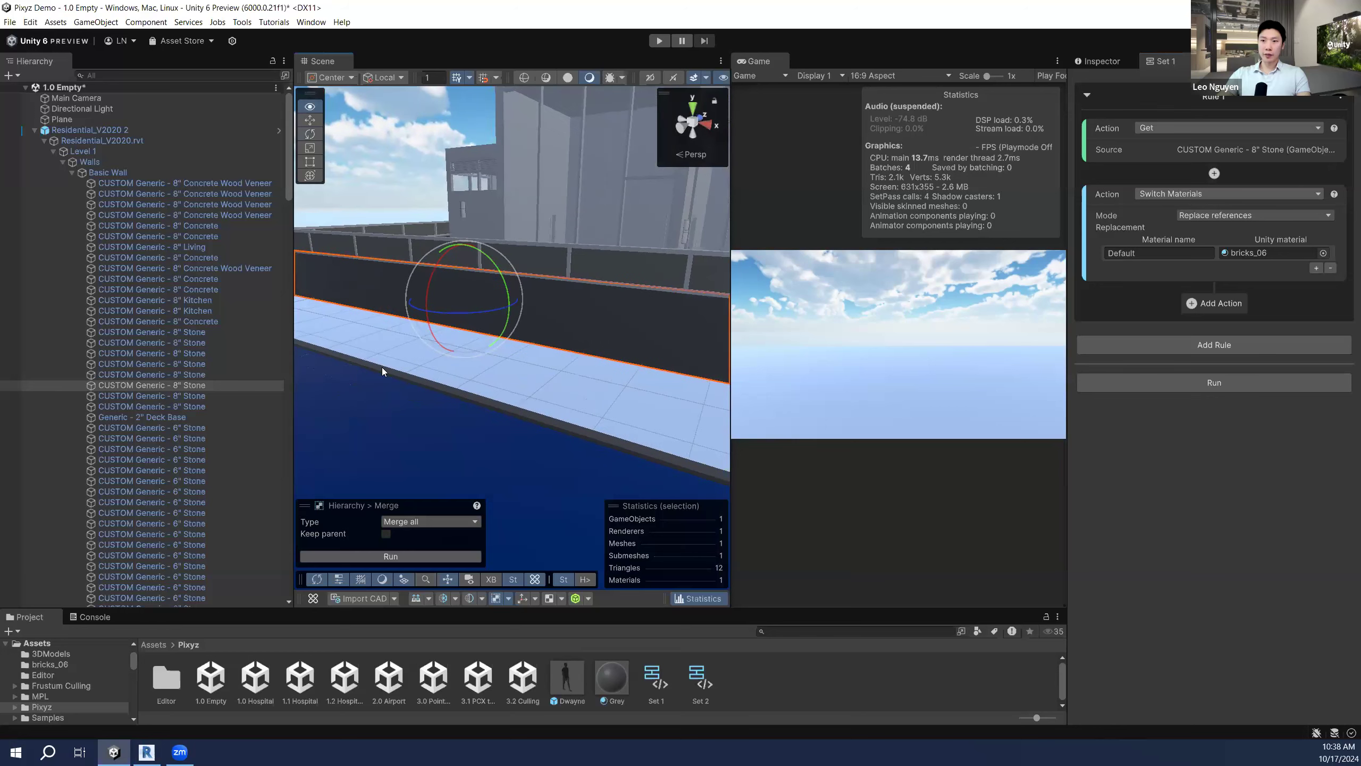
Step: Select all 31 Stone wall rows, from the first 8" Stone to the last 6" Stone
{"action": "left_click", "coordinate": [222, 331]}
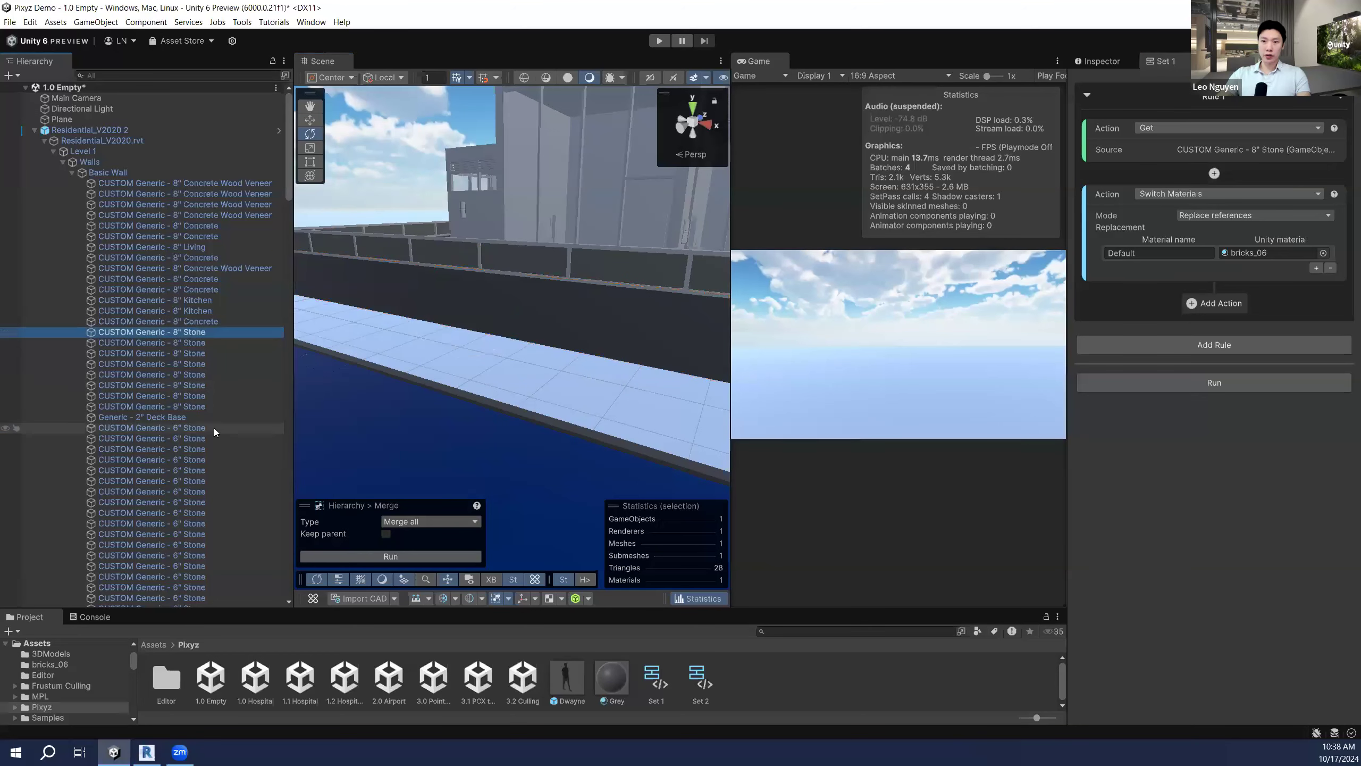
{"action": "scroll", "coordinate": [215, 461], "scroll_direction": "down", "scroll_amount": 4}
{"action": "left_click", "coordinate": [216, 530], "text": "shift"}
{"action": "right_click_drag", "start_coordinate": [694, 369], "coordinate": [593, 370]}
{"action": "key", "text": "s"}
{"action": "key", "text": "w"}
{"action": "key", "text": "s"}
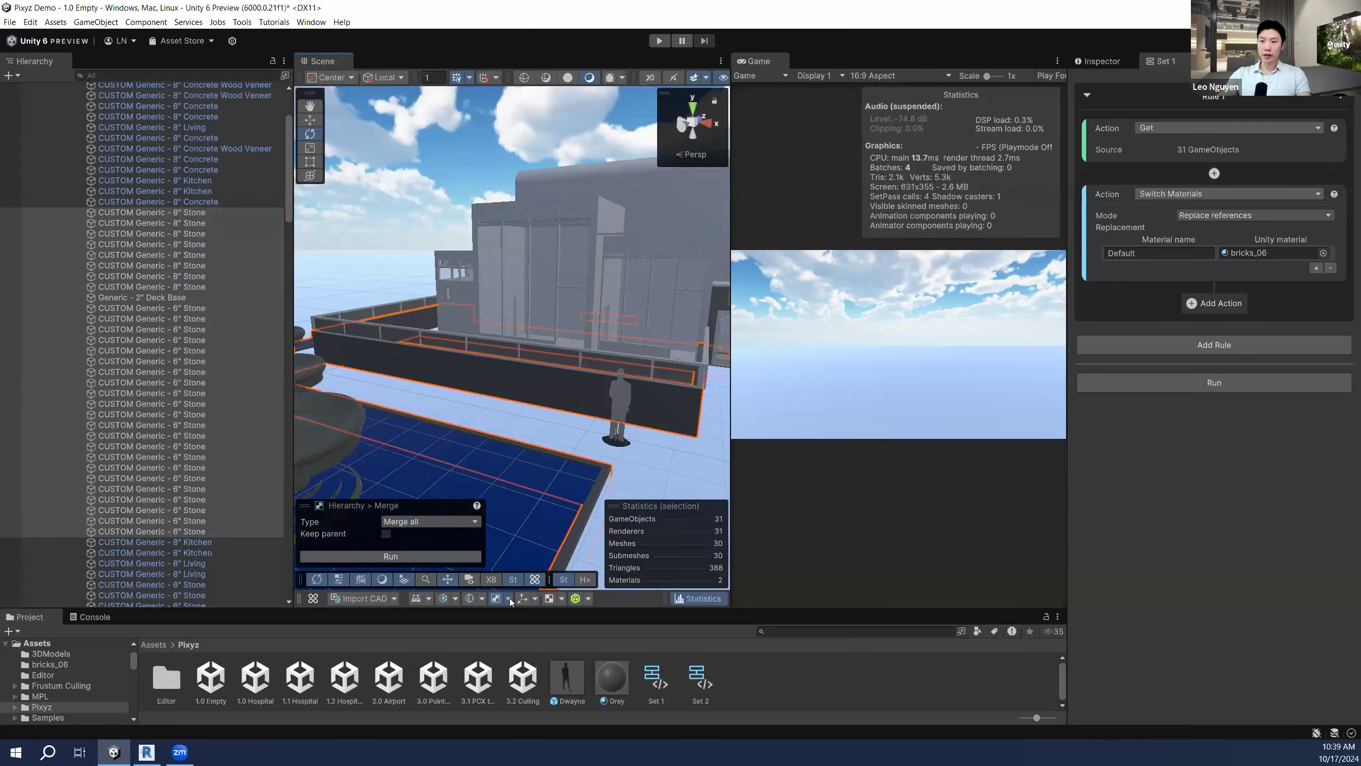
Step: Replace the 31 selected stone walls with locally aligned bounding boxes
{"action": "left_click", "coordinate": [508, 599]}
{"action": "left_click", "coordinate": [557, 636]}
{"action": "left_click", "coordinate": [434, 483]}
{"action": "left_click", "coordinate": [437, 507]}
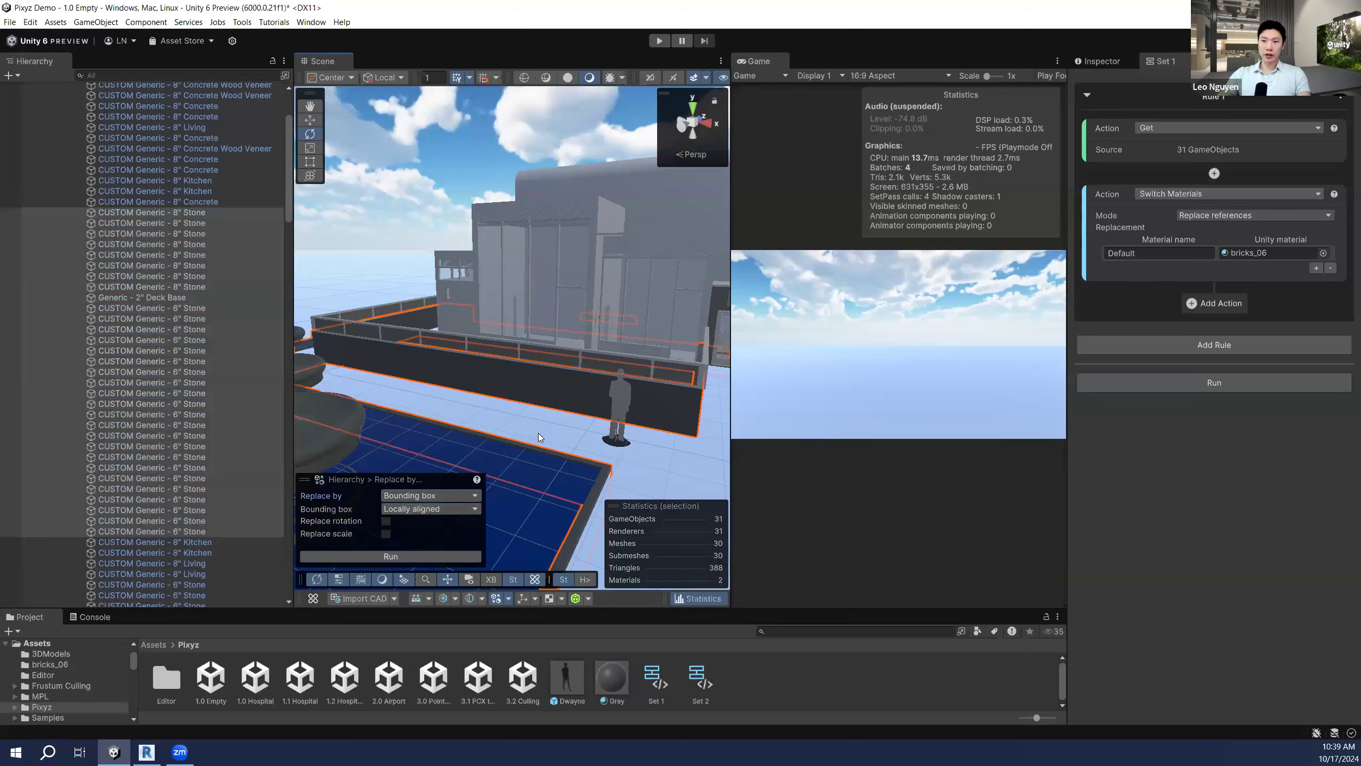
{"action": "left_click", "coordinate": [391, 556]}
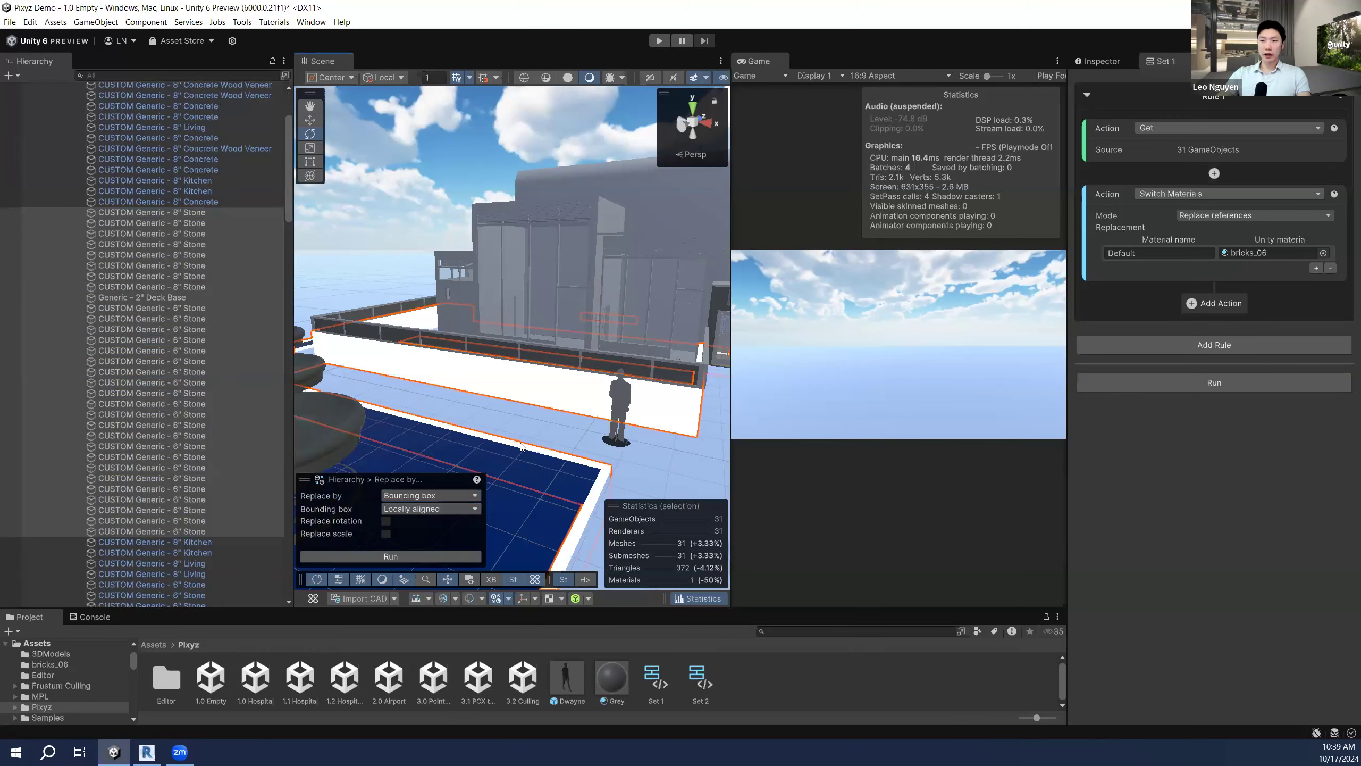
{"action": "left_click_drag", "start_coordinate": [584, 398], "coordinate": [517, 410], "text": "alt"}
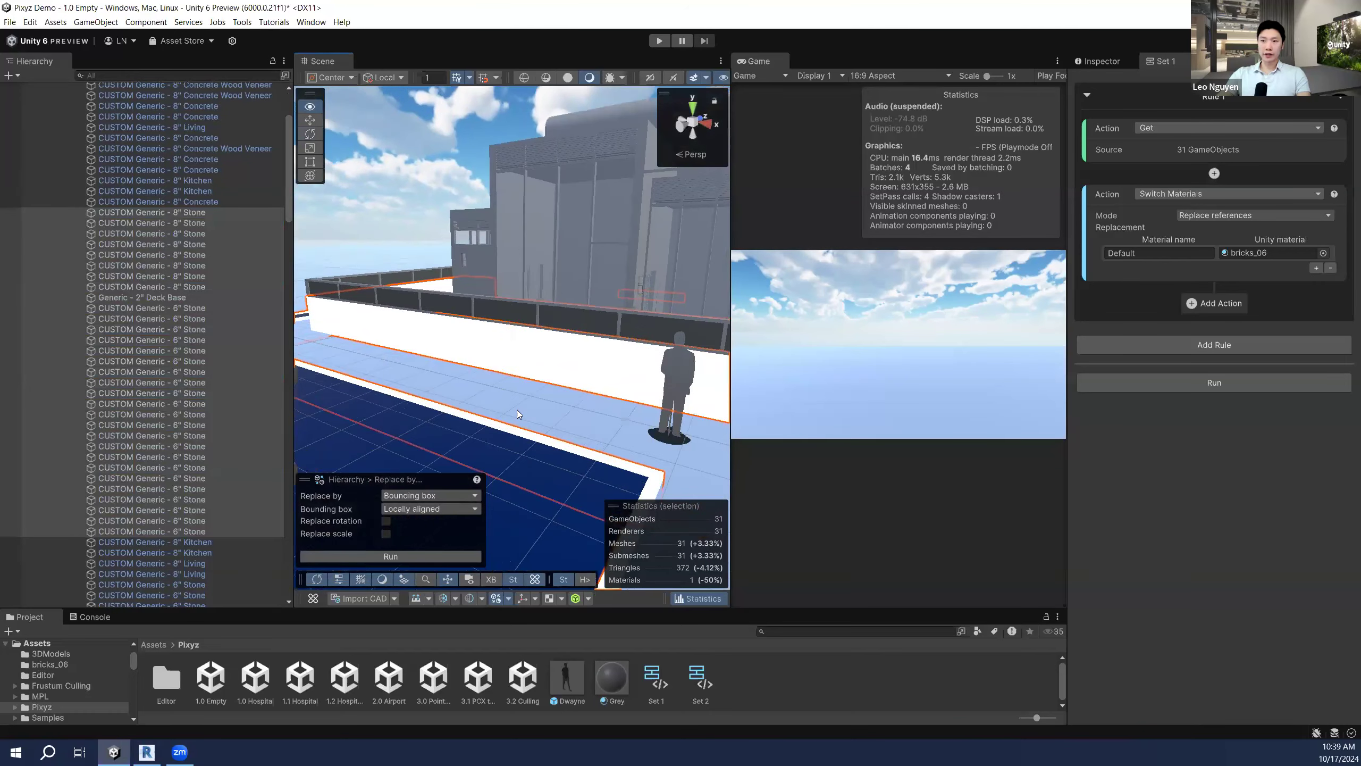
{"action": "right_click_drag", "start_coordinate": [558, 363], "coordinate": [557, 386]}
{"action": "key", "text": "w"}
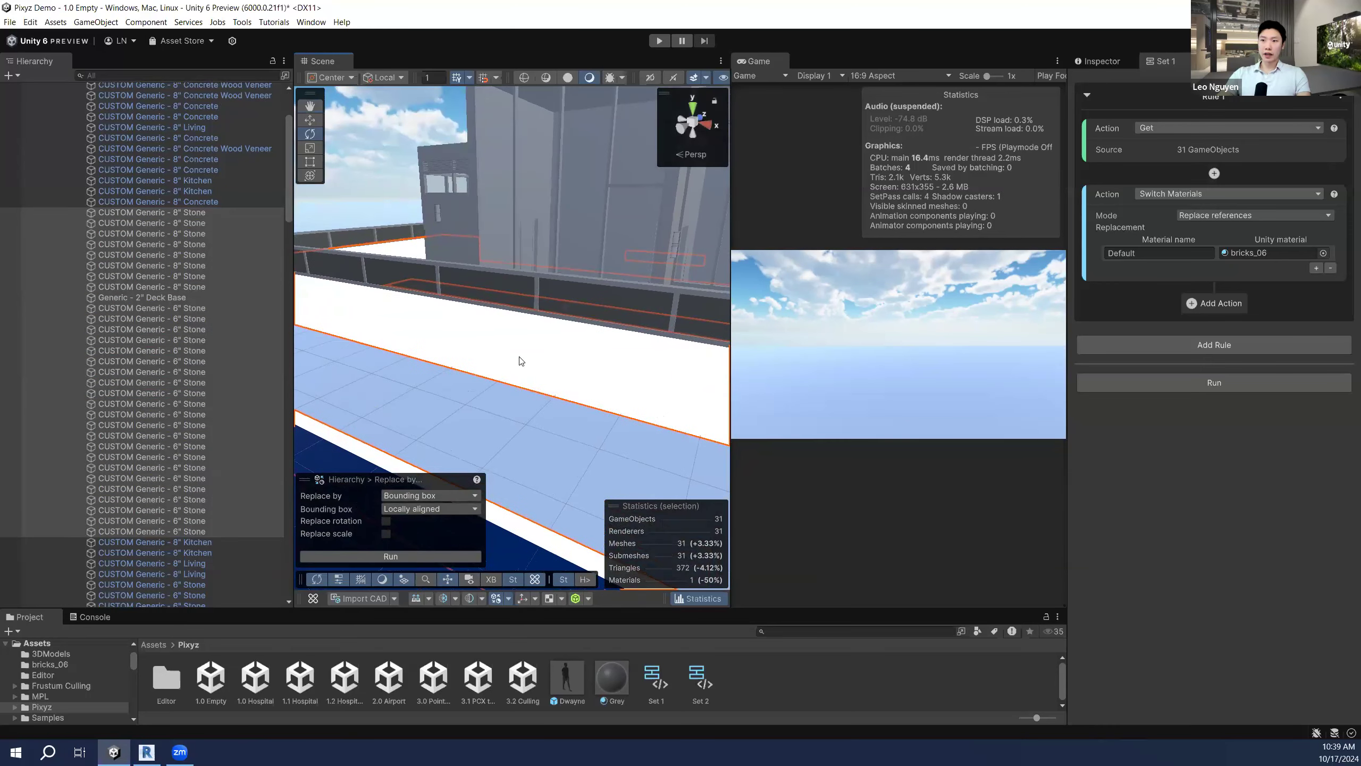
{"action": "right_click_drag", "start_coordinate": [532, 355], "coordinate": [552, 358]}
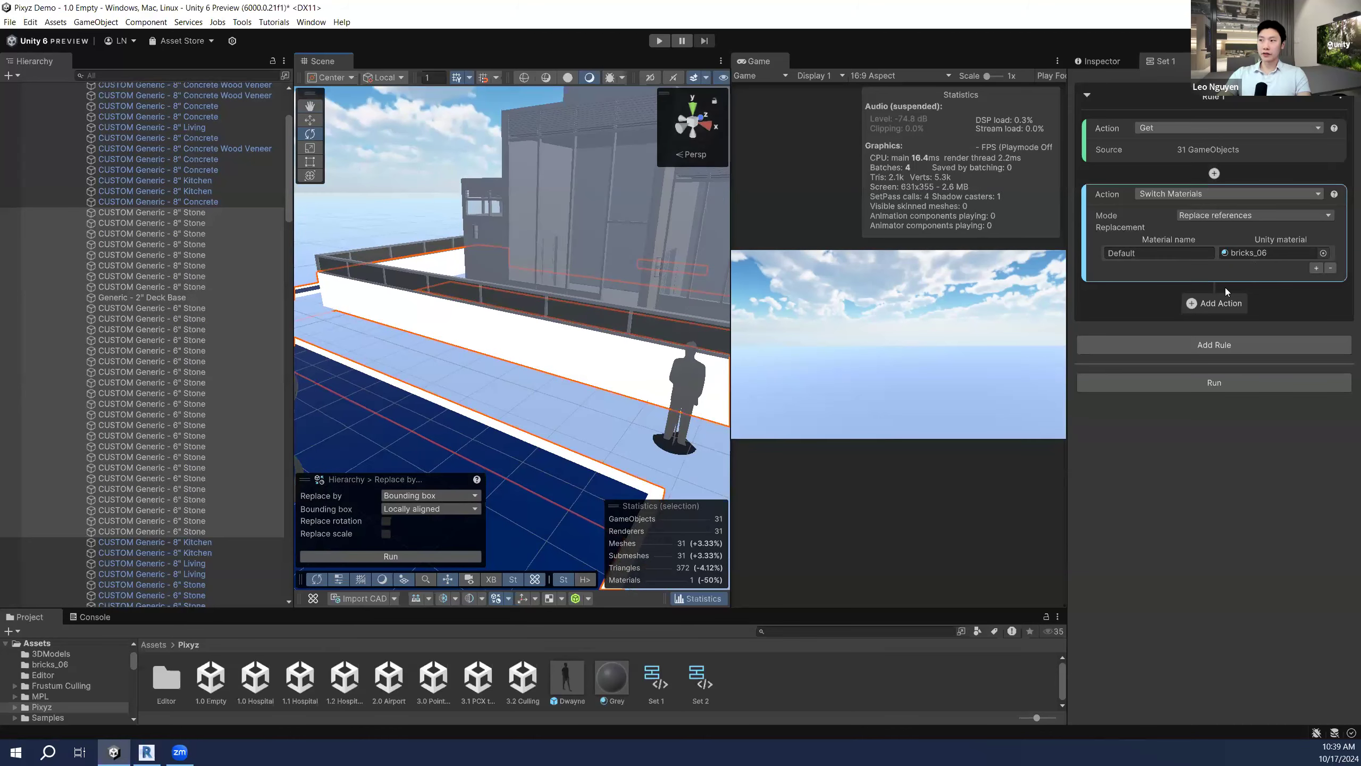
Step: Apply the bricks_06 material rule to the walls, then undo the change
{"action": "left_click", "coordinate": [1221, 383]}
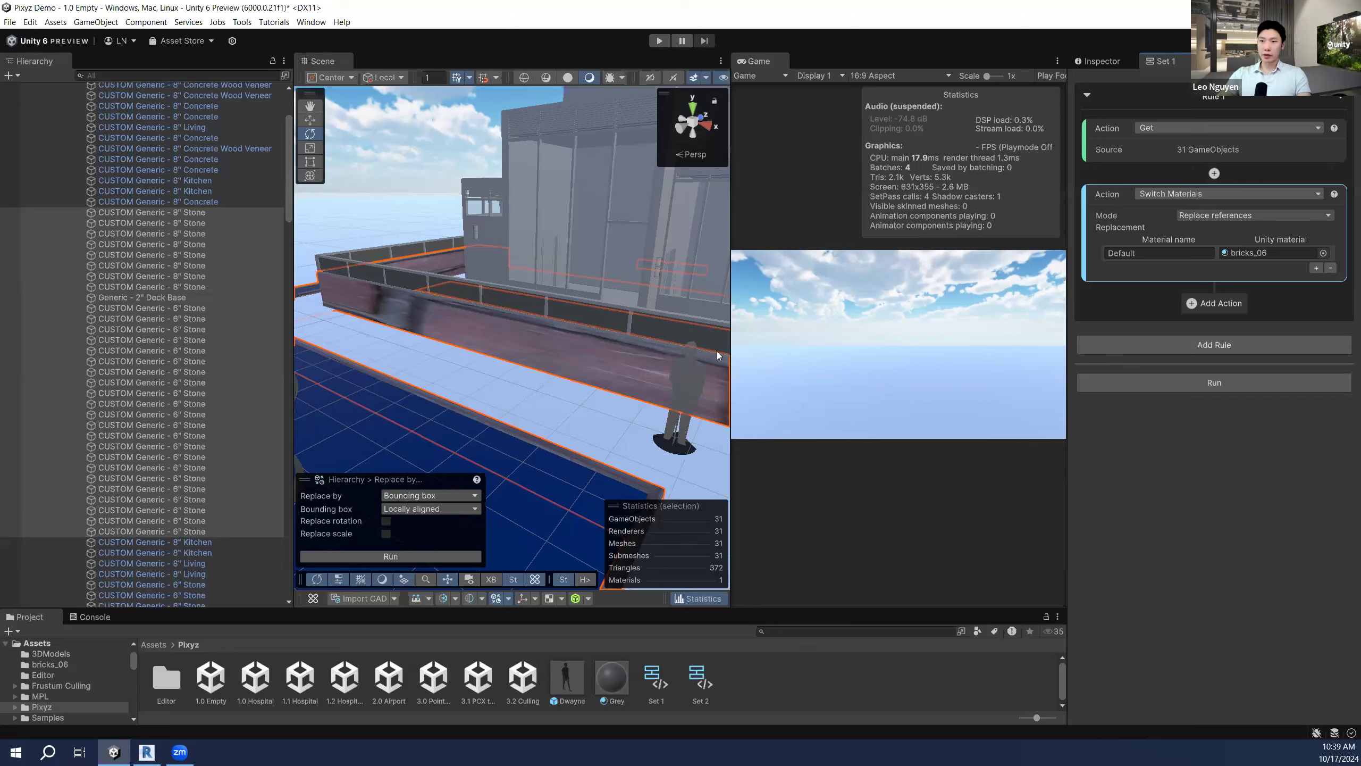
{"action": "left_click_drag", "start_coordinate": [642, 335], "coordinate": [556, 348], "text": "alt"}
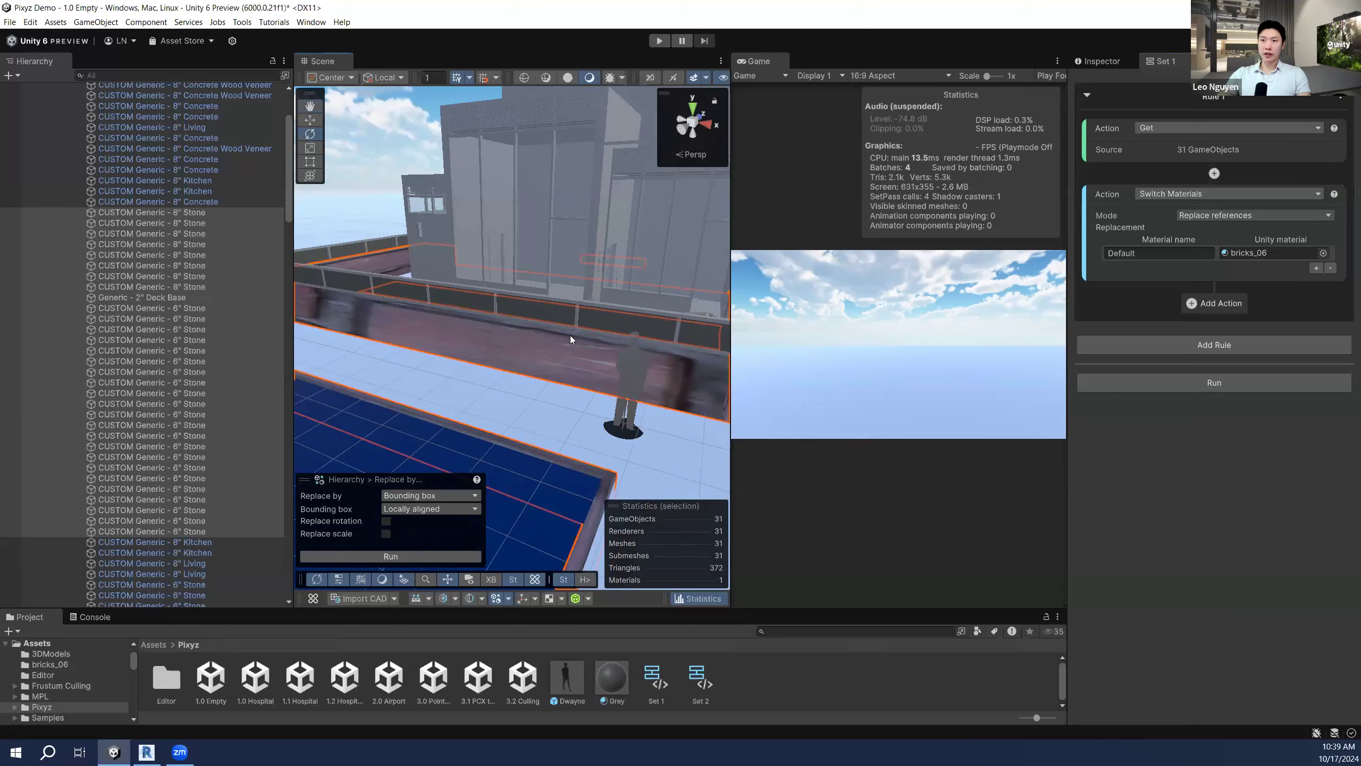
{"action": "left_click_drag", "start_coordinate": [546, 335], "coordinate": [507, 343], "text": "alt"}
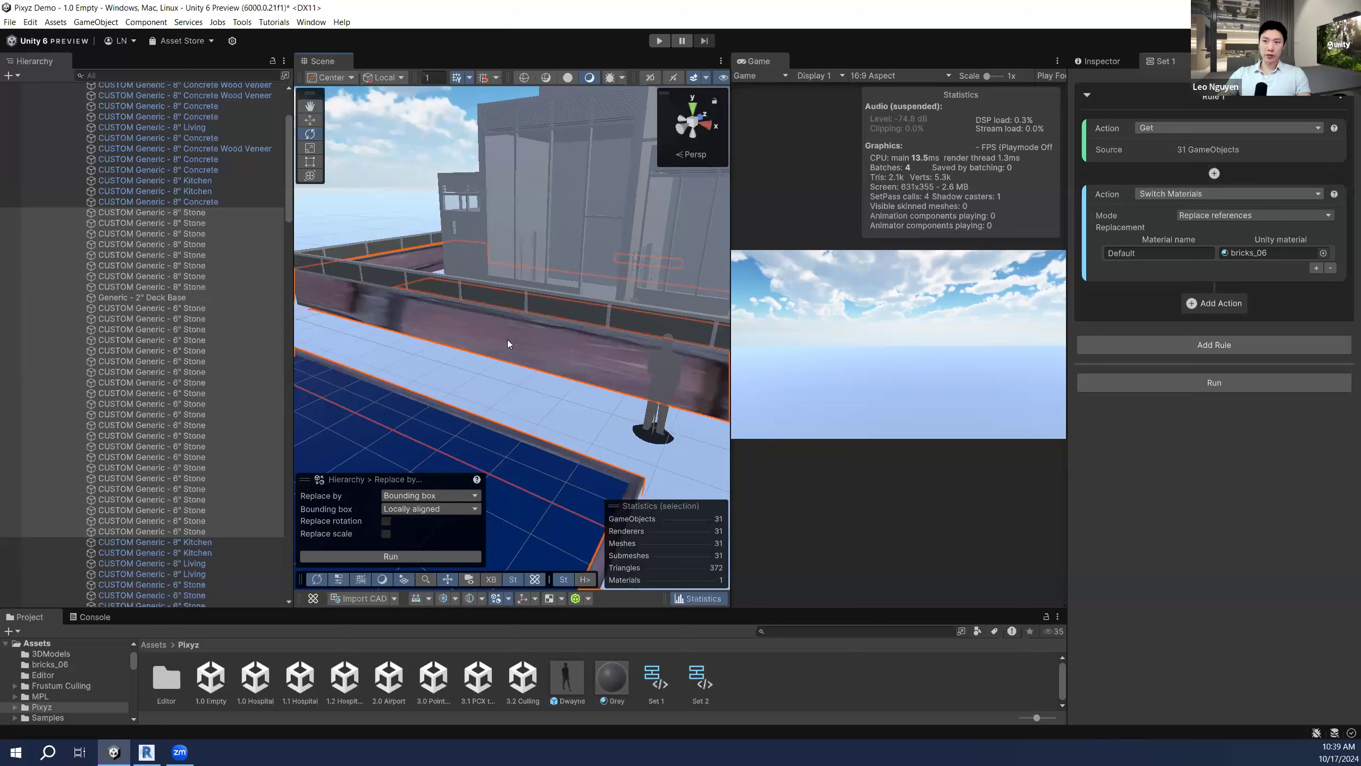
{"action": "key", "text": "ctrl+z"}
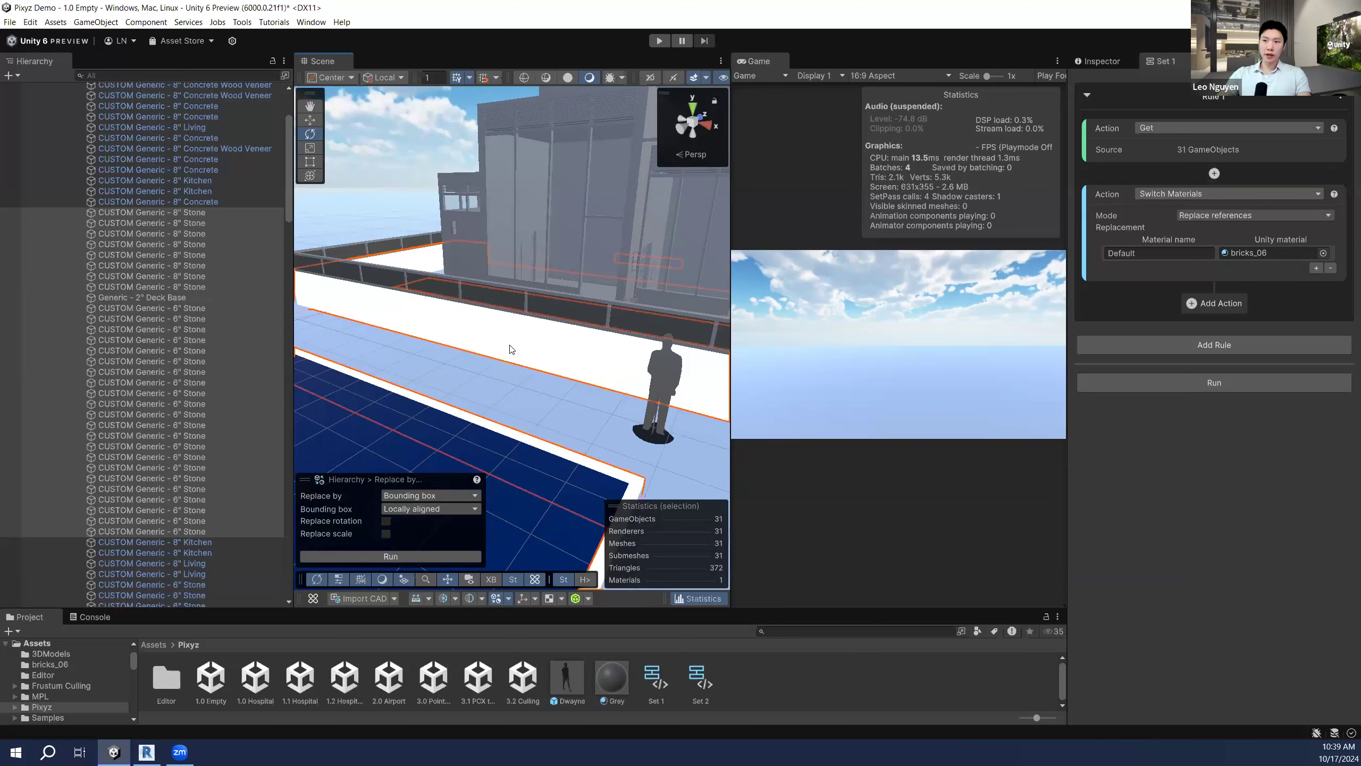
{"action": "key", "text": "ctrl+z"}
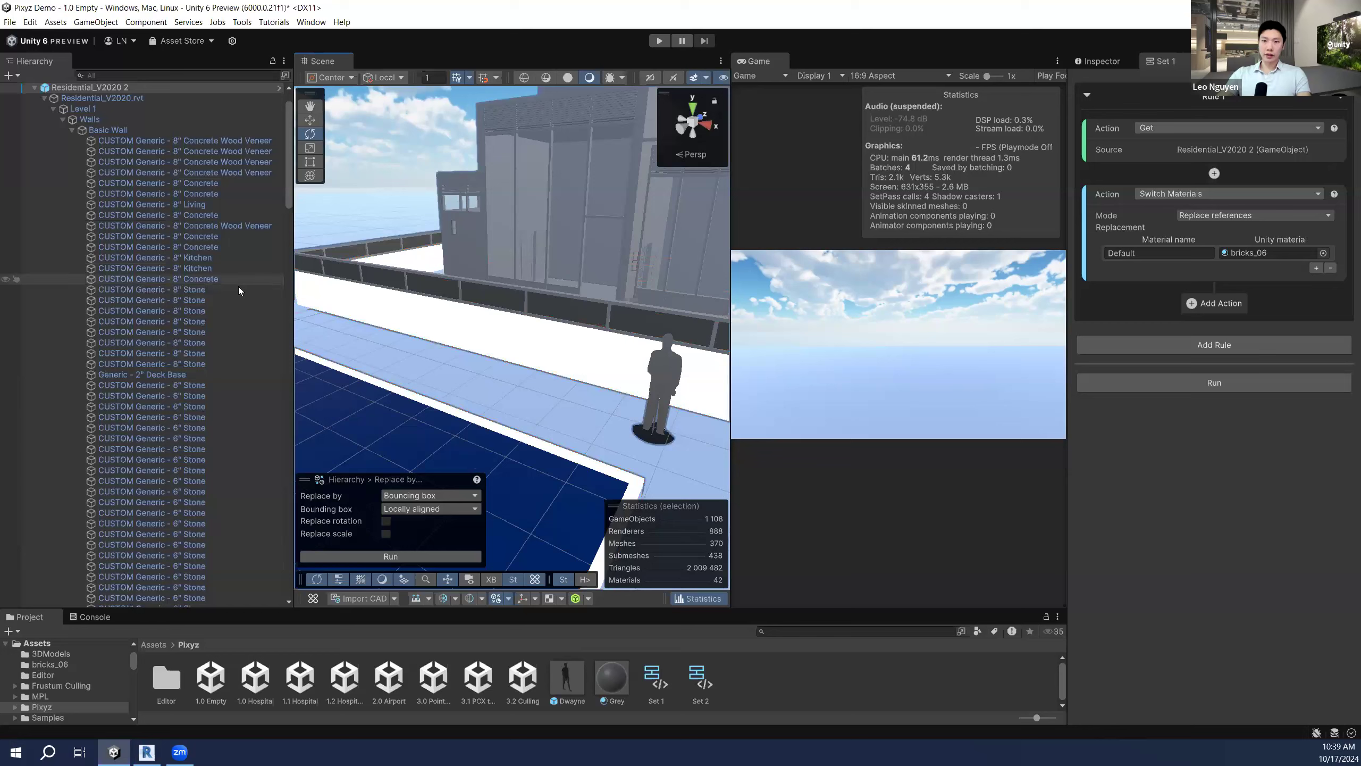
Step: Reselect the 31 Stone walls and generate new UVs with UV size 0.1
{"action": "left_click", "coordinate": [234, 291]}
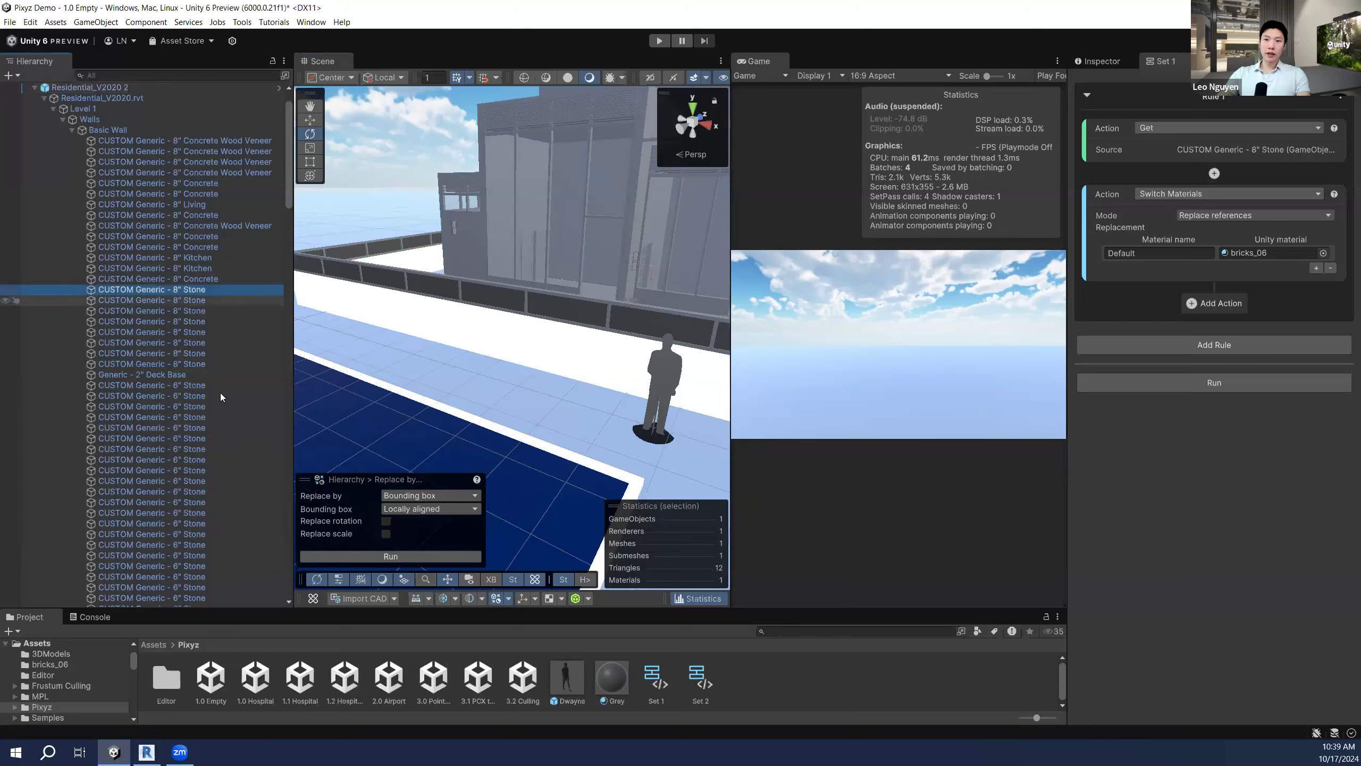
{"action": "scroll", "coordinate": [220, 393], "scroll_direction": "down", "scroll_amount": 5}
{"action": "left_click", "coordinate": [232, 448], "text": "shift"}
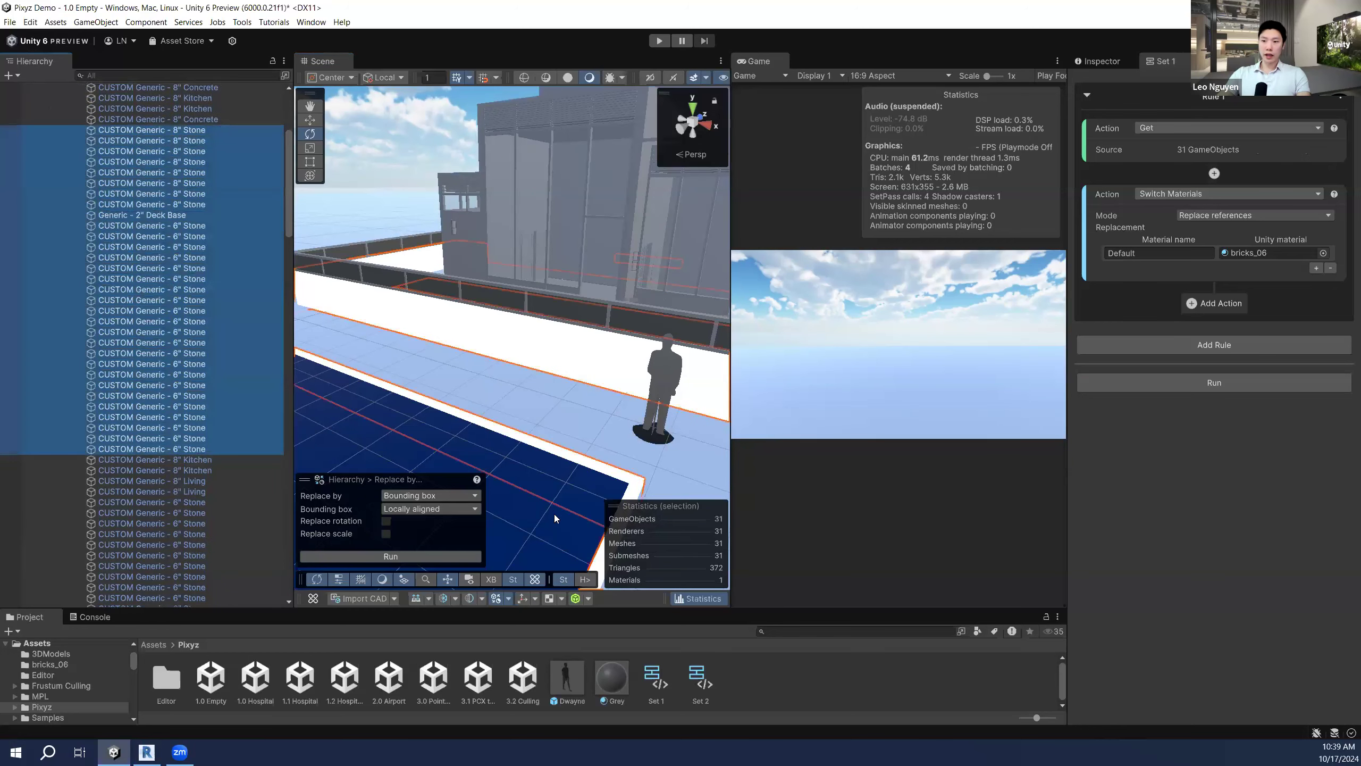
{"action": "left_click", "coordinate": [561, 599]}
{"action": "left_click", "coordinate": [579, 602]}
{"action": "left_click", "coordinate": [424, 557]}
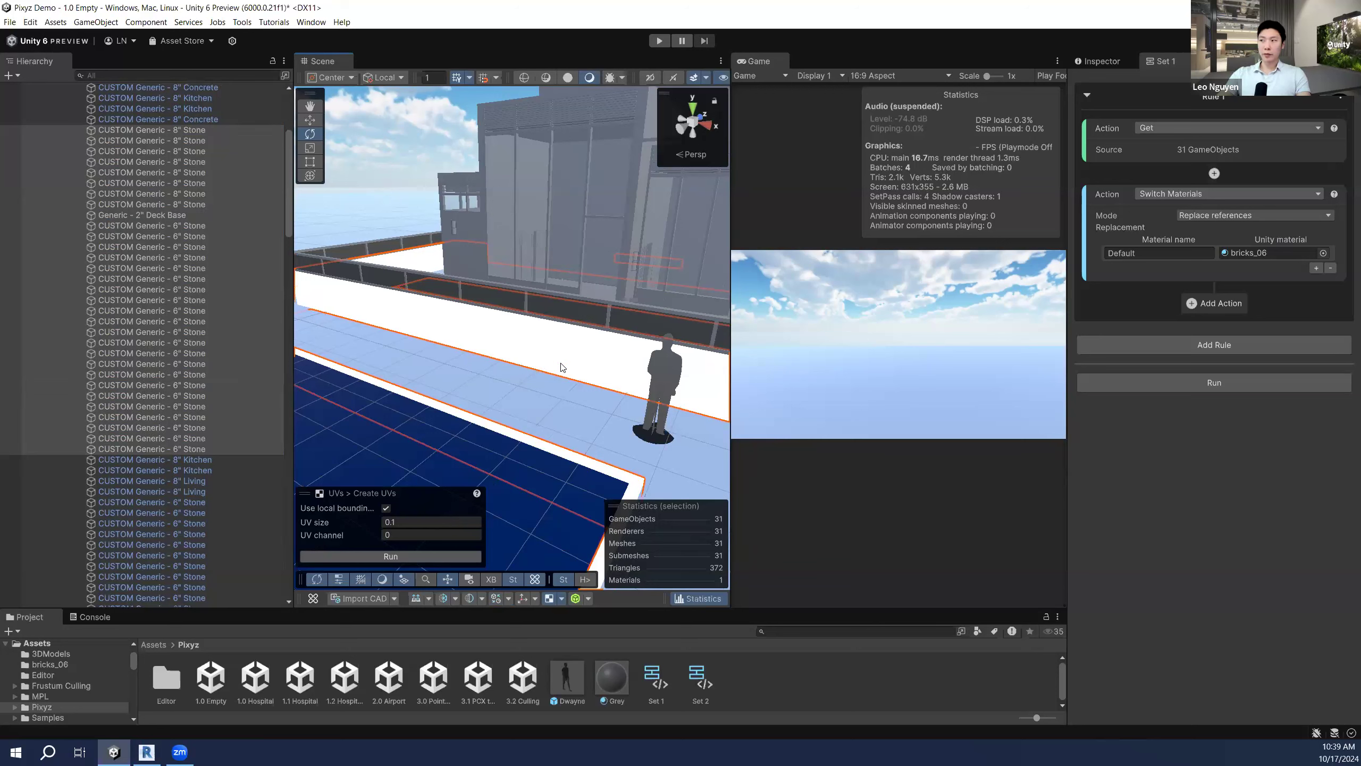
Step: Run the Set 1 rule to apply bricks_06 and inspect the brick walls up close
{"action": "left_click", "coordinate": [1147, 381]}
{"action": "left_click_drag", "start_coordinate": [517, 370], "coordinate": [539, 376], "text": "alt"}
{"action": "right_click_drag", "start_coordinate": [539, 375], "coordinate": [460, 354]}
{"action": "key", "text": "w"}
{"action": "key", "text": "w"}
{"action": "key", "text": "w"}
{"action": "key", "text": "s"}
{"action": "key", "text": "w"}
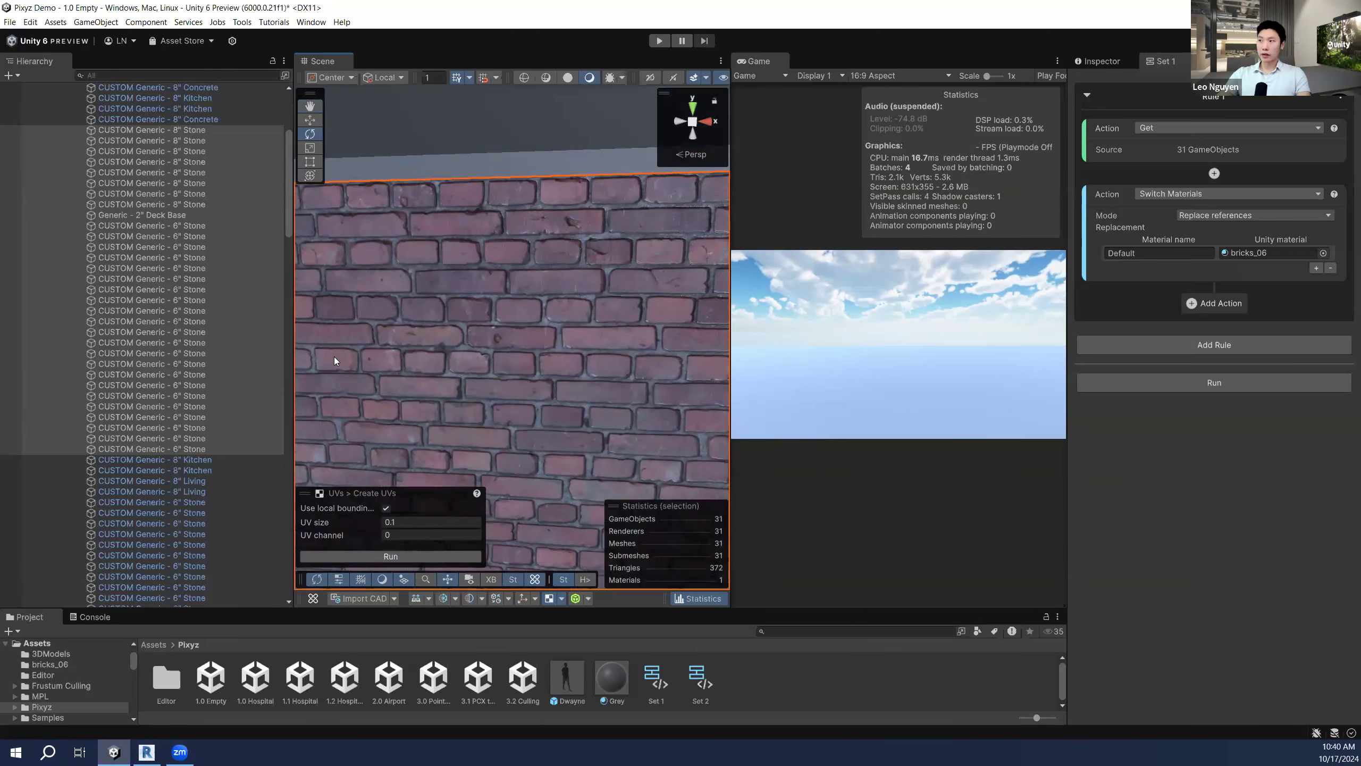
{"action": "key", "text": "s"}
{"action": "right_click_drag", "start_coordinate": [595, 341], "coordinate": [344, 287]}
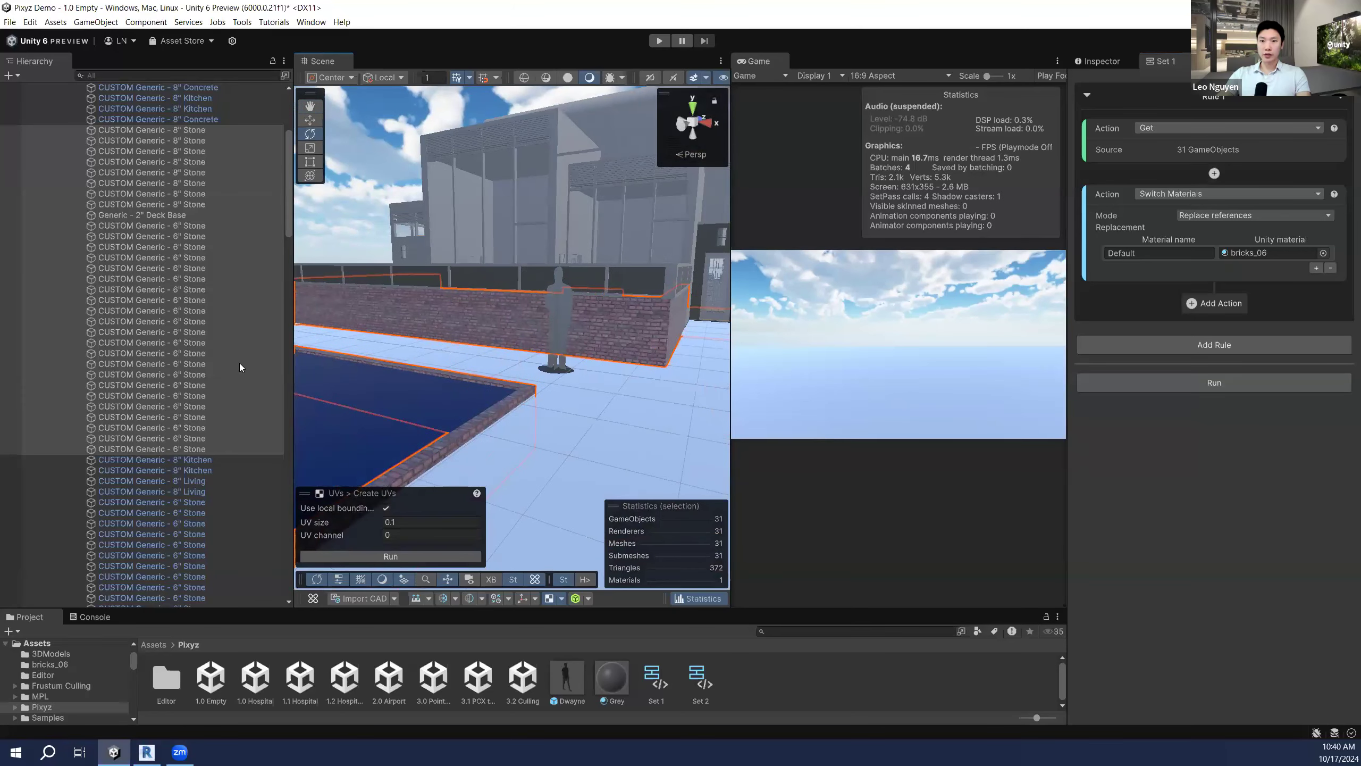
Step: Show the bricks_06 material's properties and lower its occlusion strength
{"action": "left_click", "coordinate": [1248, 252]}
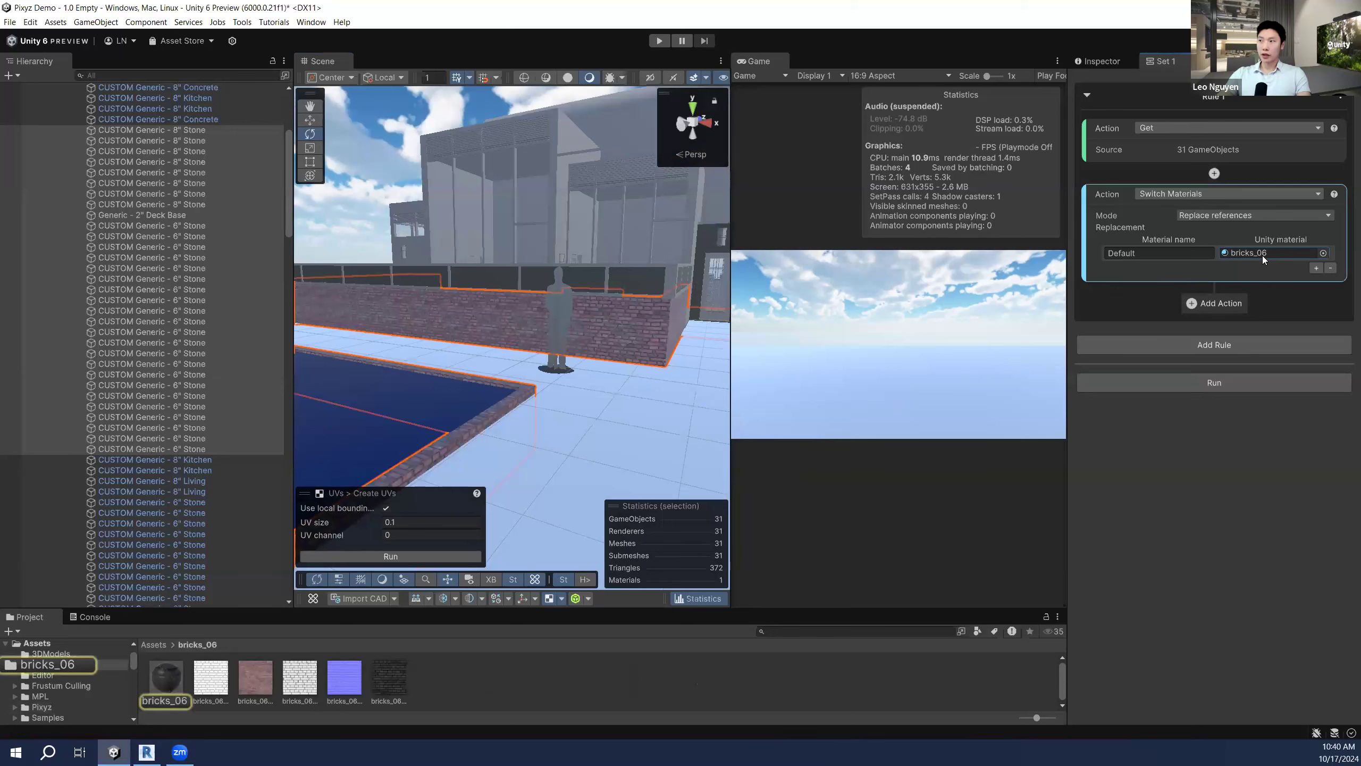
{"action": "left_click", "coordinate": [166, 679]}
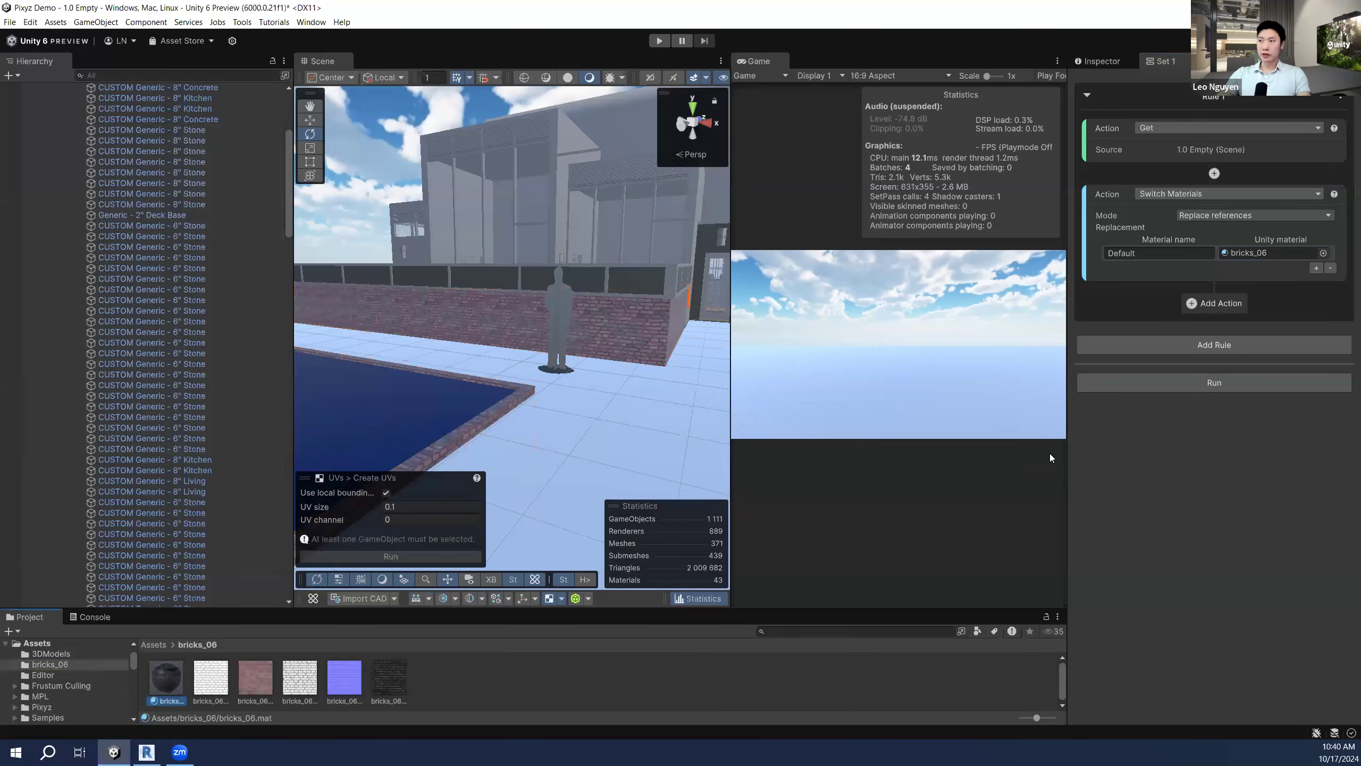
{"action": "left_click", "coordinate": [1108, 62]}
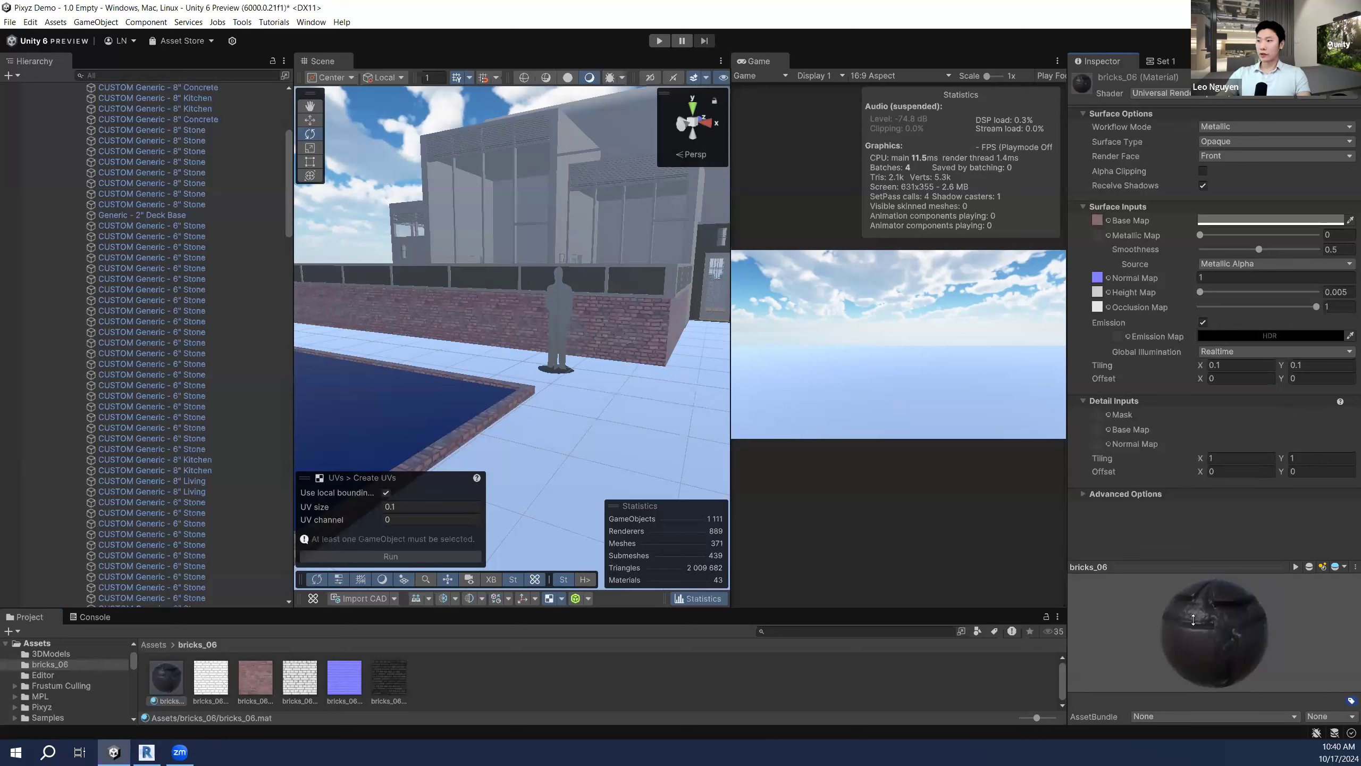
{"action": "left_click_drag", "start_coordinate": [1193, 620], "coordinate": [1194, 628]}
{"action": "left_click", "coordinate": [1103, 221]}
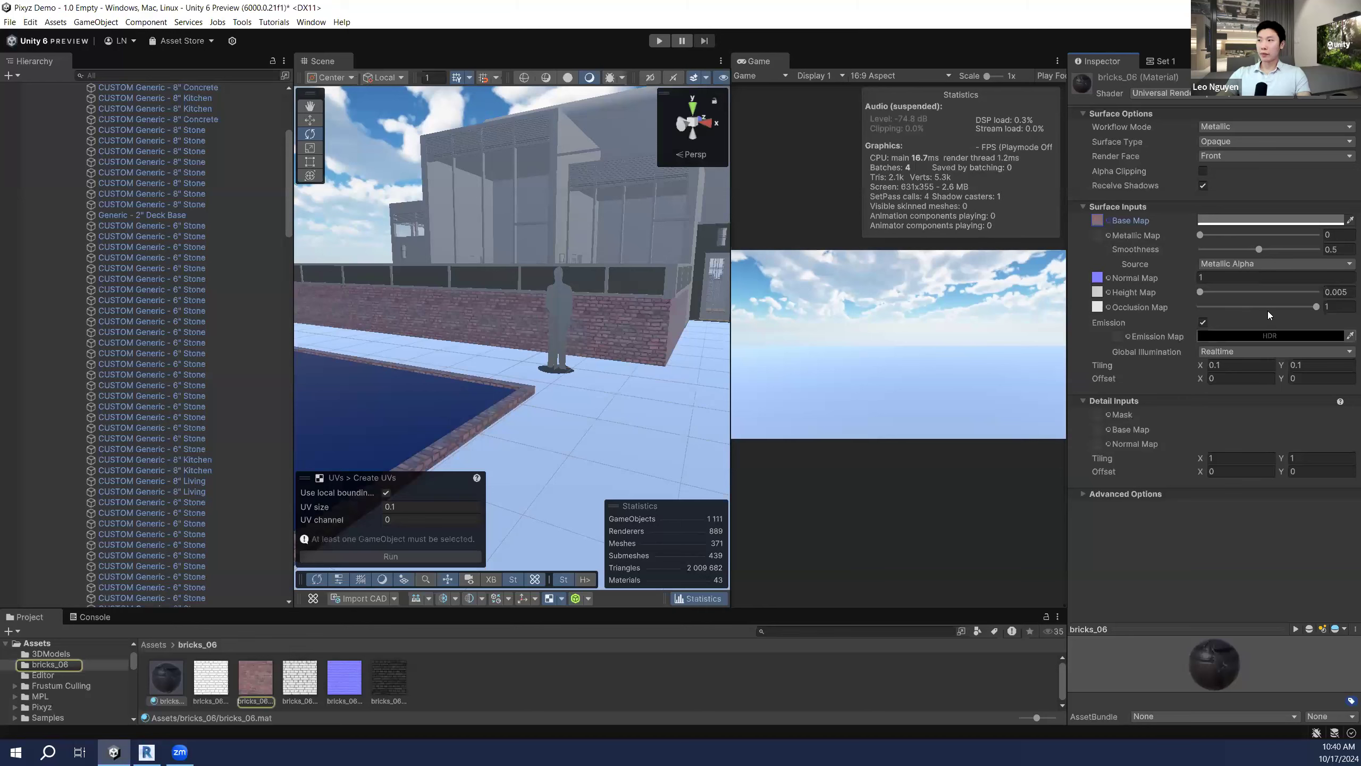
{"action": "key", "text": "w"}
{"action": "right_click_drag", "start_coordinate": [629, 313], "coordinate": [623, 288]}
{"action": "key", "text": "e"}
{"action": "key", "text": "s"}
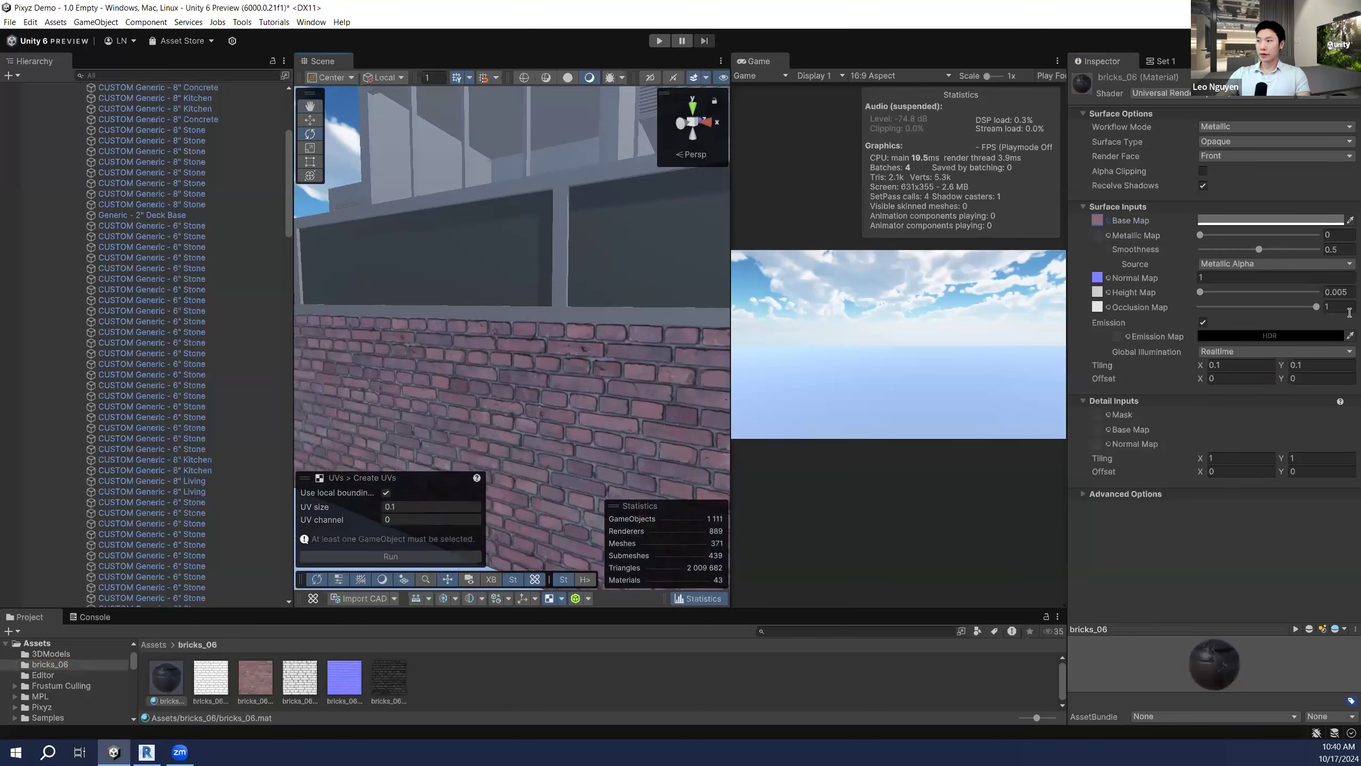
{"action": "mouse_move", "coordinate": [1316, 307]}
{"action": "left_mouse_down"}
{"action": "mouse_move", "coordinate": [1212, 309]}
{"action": "mouse_move", "coordinate": [1299, 308]}
{"action": "left_mouse_up"}
Step: Fly around the brick wall and the grey figure to inspect the tiled bricks
{"action": "right_click_drag", "start_coordinate": [681, 367], "coordinate": [615, 364]}
{"action": "key", "text": "w"}
{"action": "key", "text": "s"}
{"action": "key", "text": "w"}
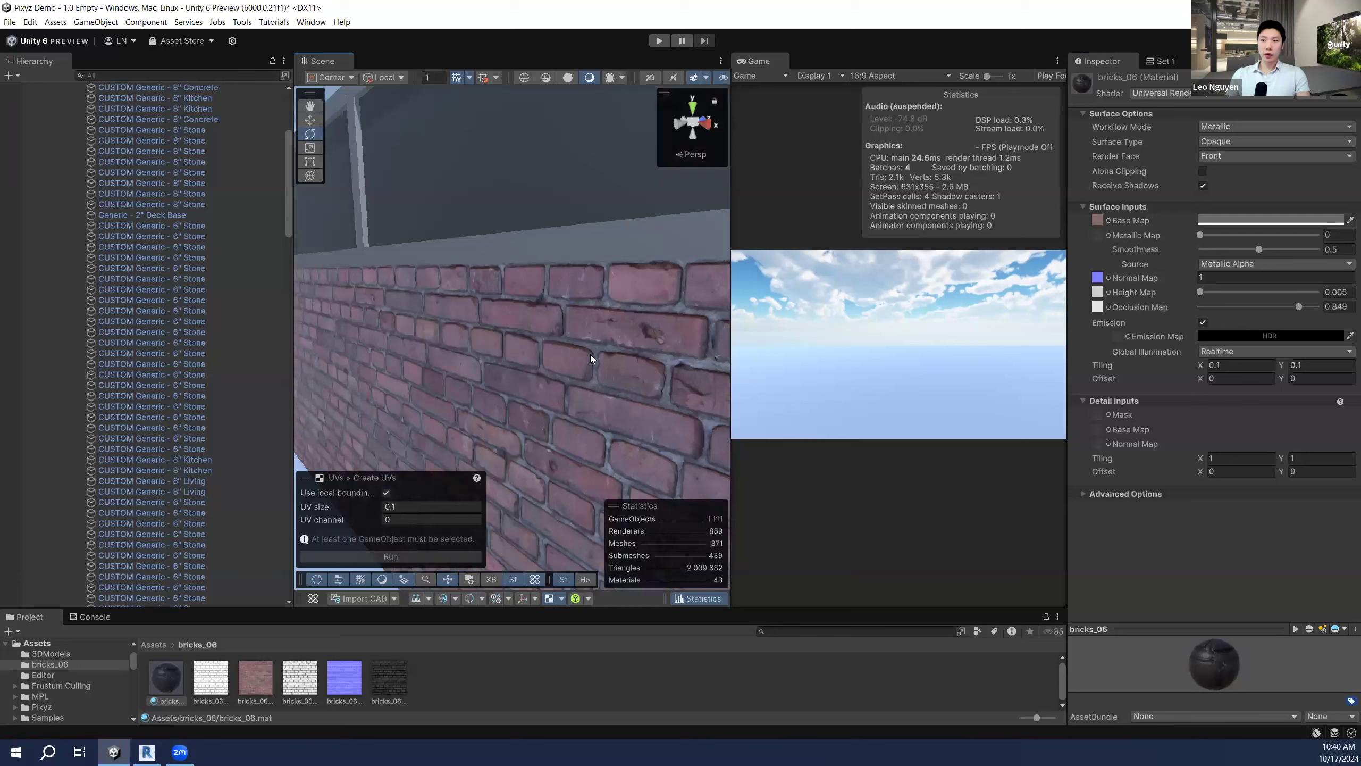
{"action": "key", "text": "s"}
{"action": "mouse_move", "coordinate": [592, 358]}
{"action": "right_mouse_down"}
{"action": "mouse_move", "coordinate": [589, 332]}
{"action": "mouse_move", "coordinate": [515, 352]}
{"action": "mouse_move", "coordinate": [584, 372]}
{"action": "right_mouse_up"}
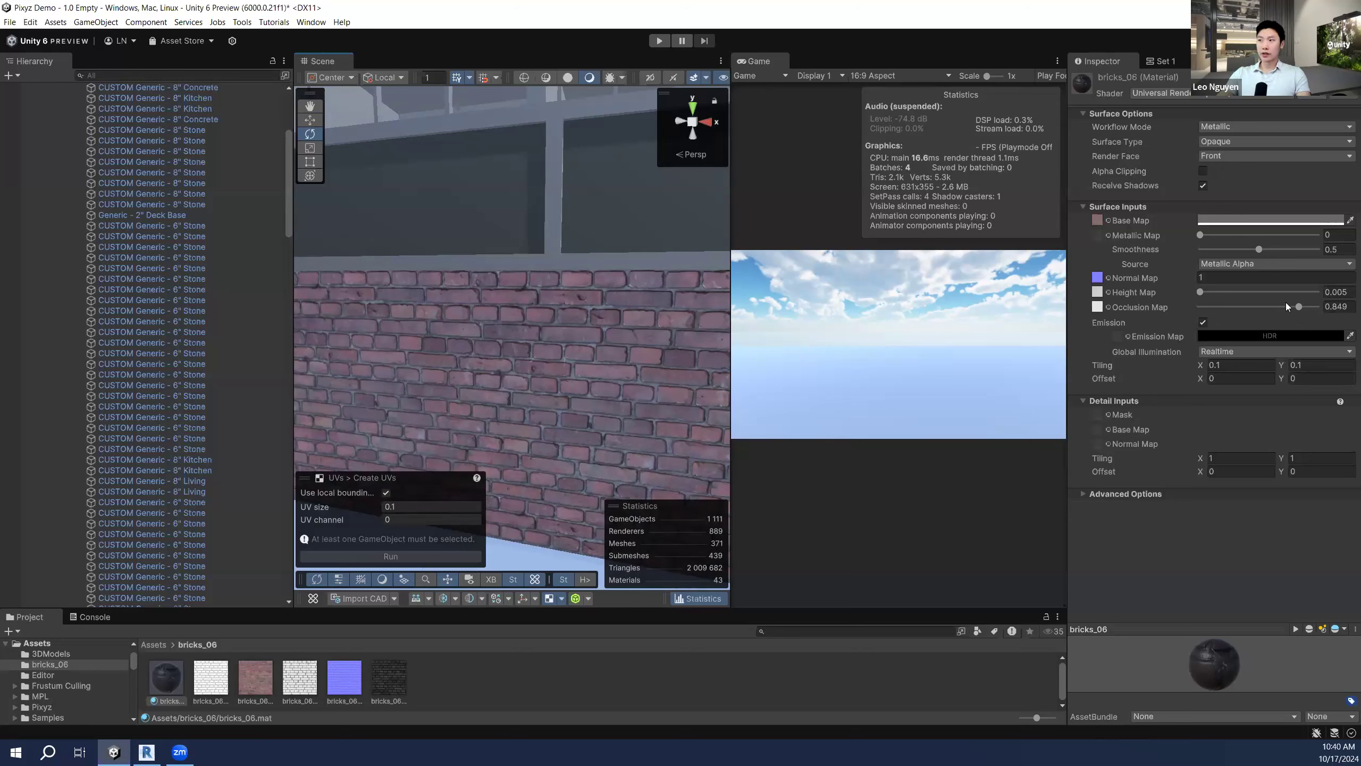
{"action": "key", "text": "w"}
{"action": "right_click_drag", "start_coordinate": [488, 331], "coordinate": [581, 328]}
{"action": "key", "text": "s"}
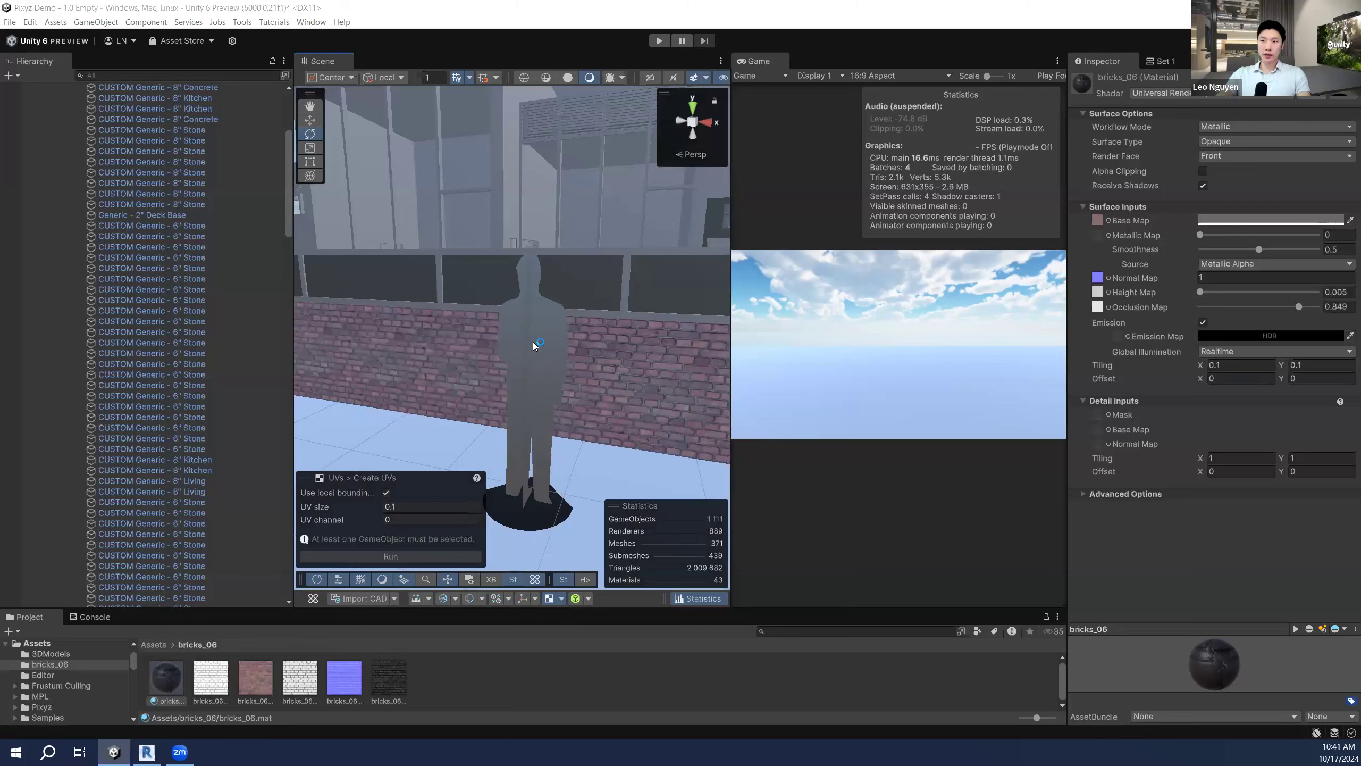
{"action": "right_click_drag", "start_coordinate": [504, 337], "coordinate": [527, 357]}
{"action": "key", "text": "a"}
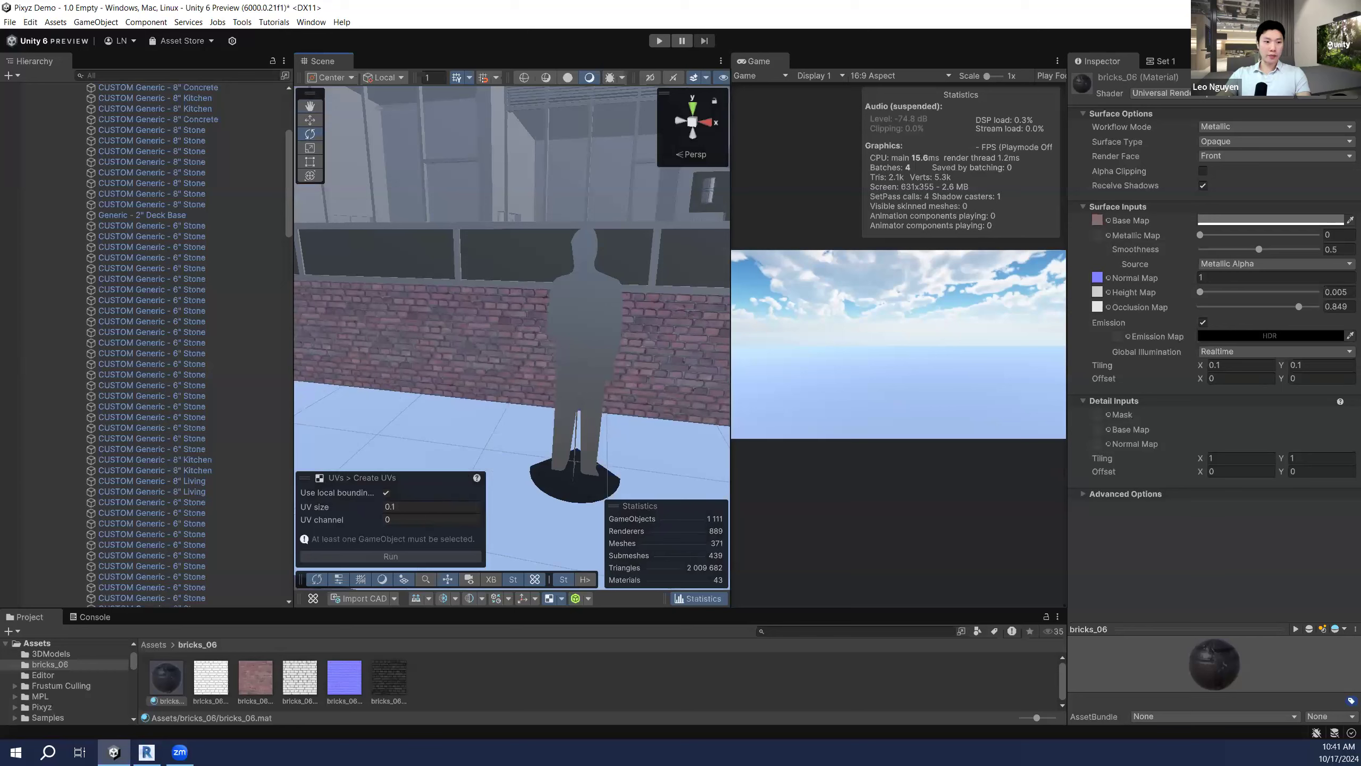
{"action": "right_click_drag", "start_coordinate": [575, 343], "coordinate": [428, 343]}
Step: Collapse the Residential_V2020 2 hierarchy and widen the Scene view
{"action": "scroll", "coordinate": [265, 244], "scroll_direction": "up", "scroll_amount": 7}
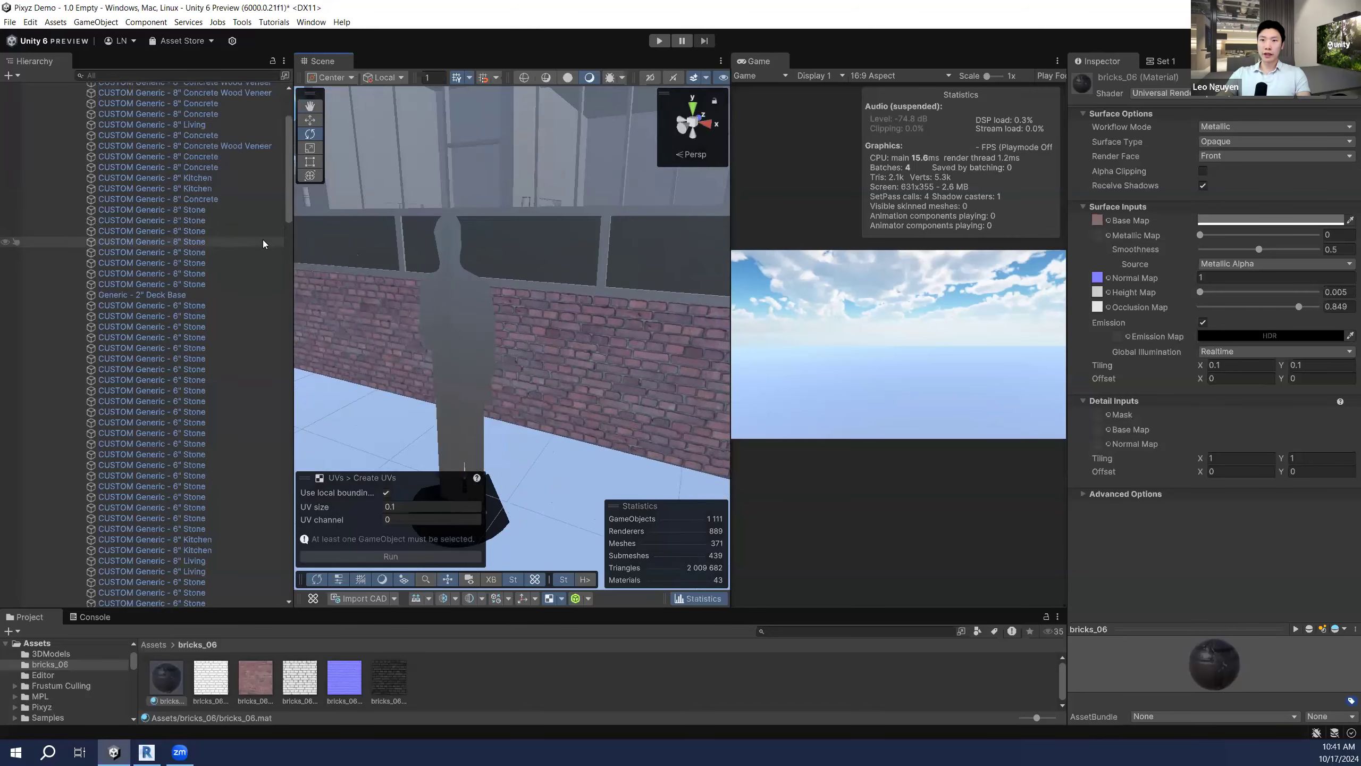
{"action": "left_click", "coordinate": [35, 130]}
{"action": "right_click_drag", "start_coordinate": [584, 362], "coordinate": [276, 282]}
{"action": "left_click_drag", "start_coordinate": [293, 280], "coordinate": [159, 281]}
{"action": "right_click_drag", "start_coordinate": [597, 333], "coordinate": [551, 331]}
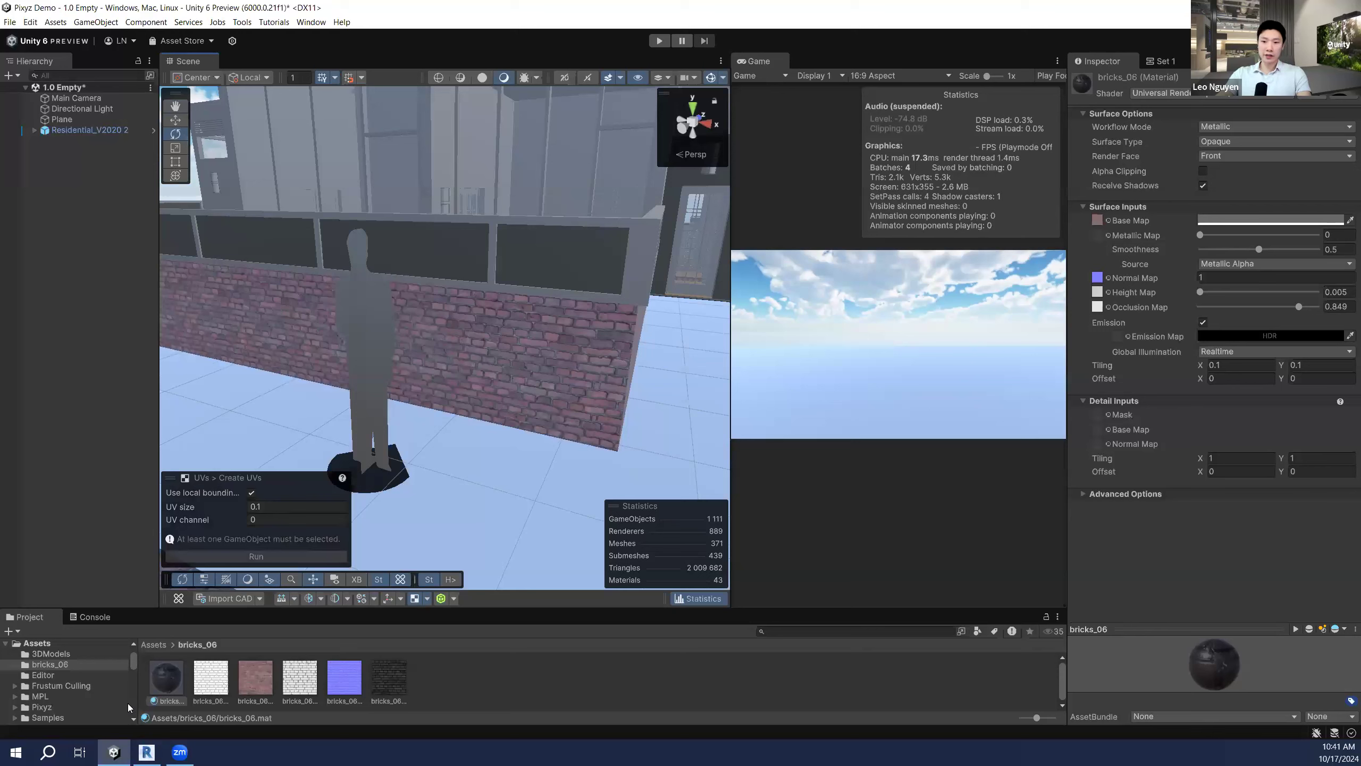
Step: Drag the Dwayne prefab from Assets > Pixyz into the scene beside the grey silhouette
{"action": "left_click", "coordinate": [154, 644]}
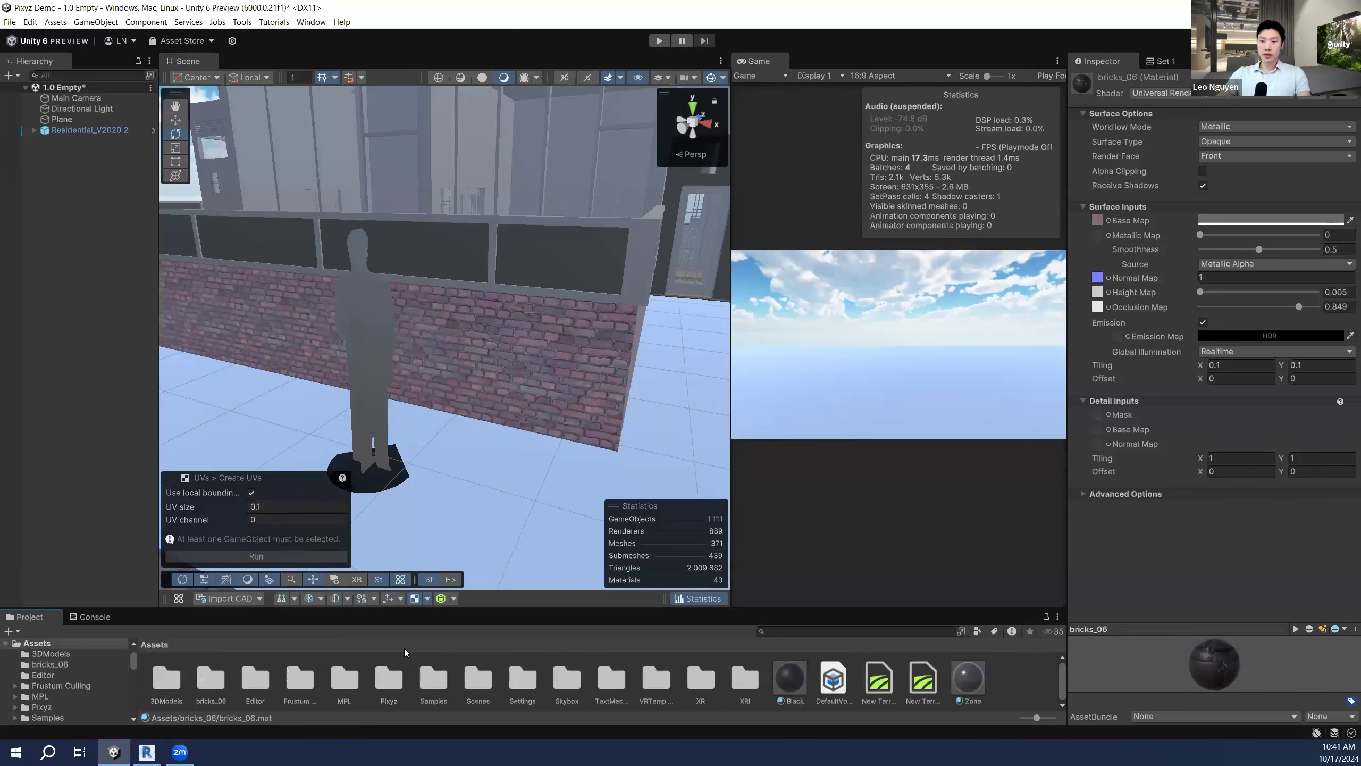
{"action": "double_click", "coordinate": [385, 677]}
{"action": "left_click_drag", "start_coordinate": [568, 677], "coordinate": [561, 355]}
{"action": "key", "text": "s"}
{"action": "right_click_drag", "start_coordinate": [561, 355], "coordinate": [568, 357]}
{"action": "mouse_move", "coordinate": [486, 384]}
{"action": "right_mouse_down"}
{"action": "mouse_move", "coordinate": [512, 389]}
{"action": "mouse_move", "coordinate": [488, 378]}
{"action": "right_mouse_up"}
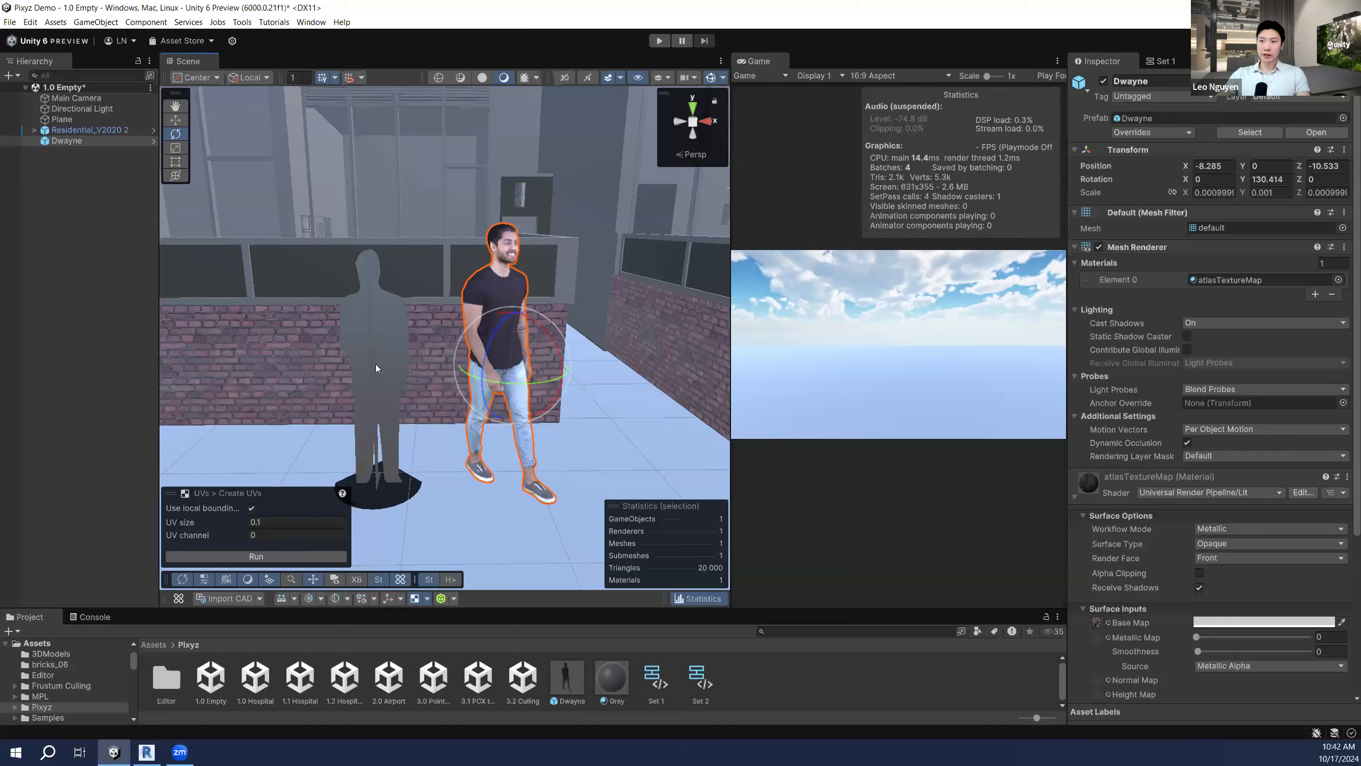
Step: Select the grey silhouette and add a Filter on Tag action to the Set 1 rule
{"action": "left_click", "coordinate": [383, 325]}
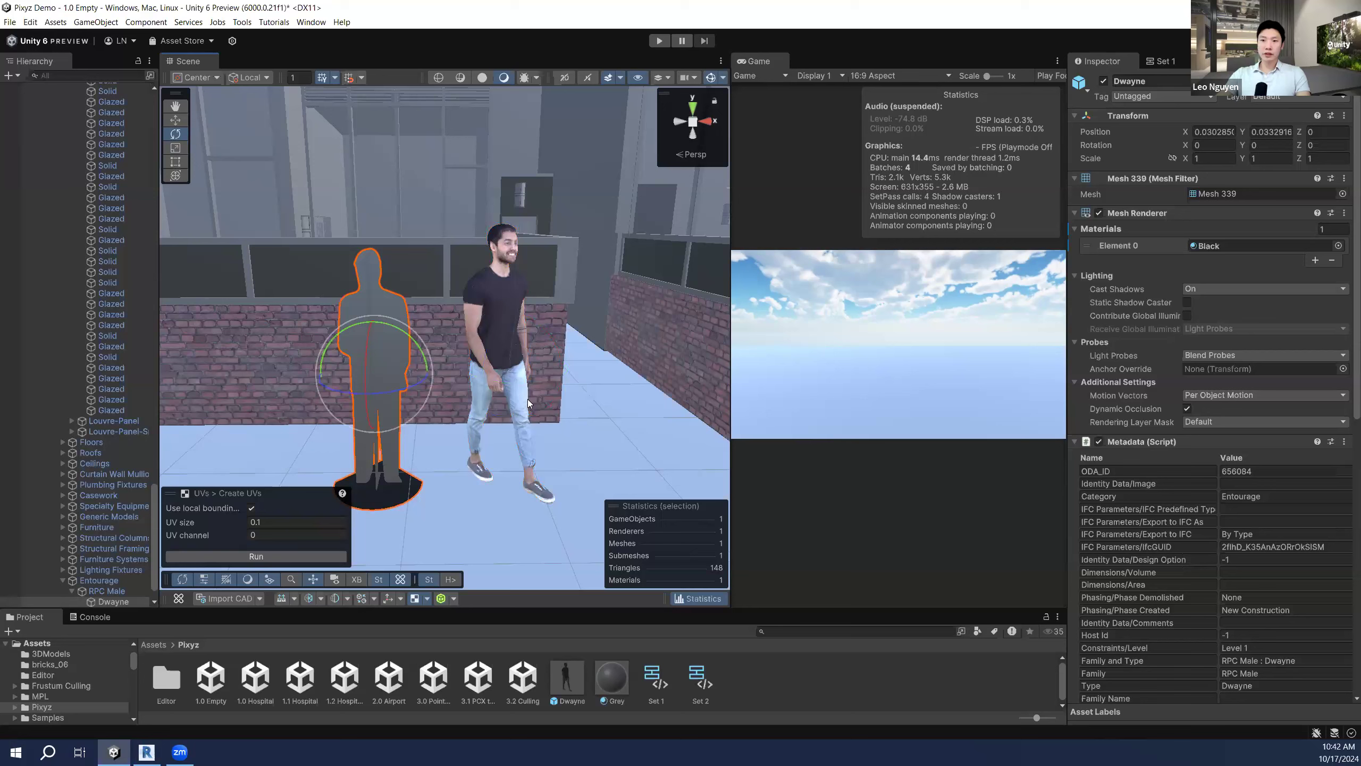
{"action": "left_click", "coordinate": [1170, 61]}
{"action": "left_click", "coordinate": [1215, 61]}
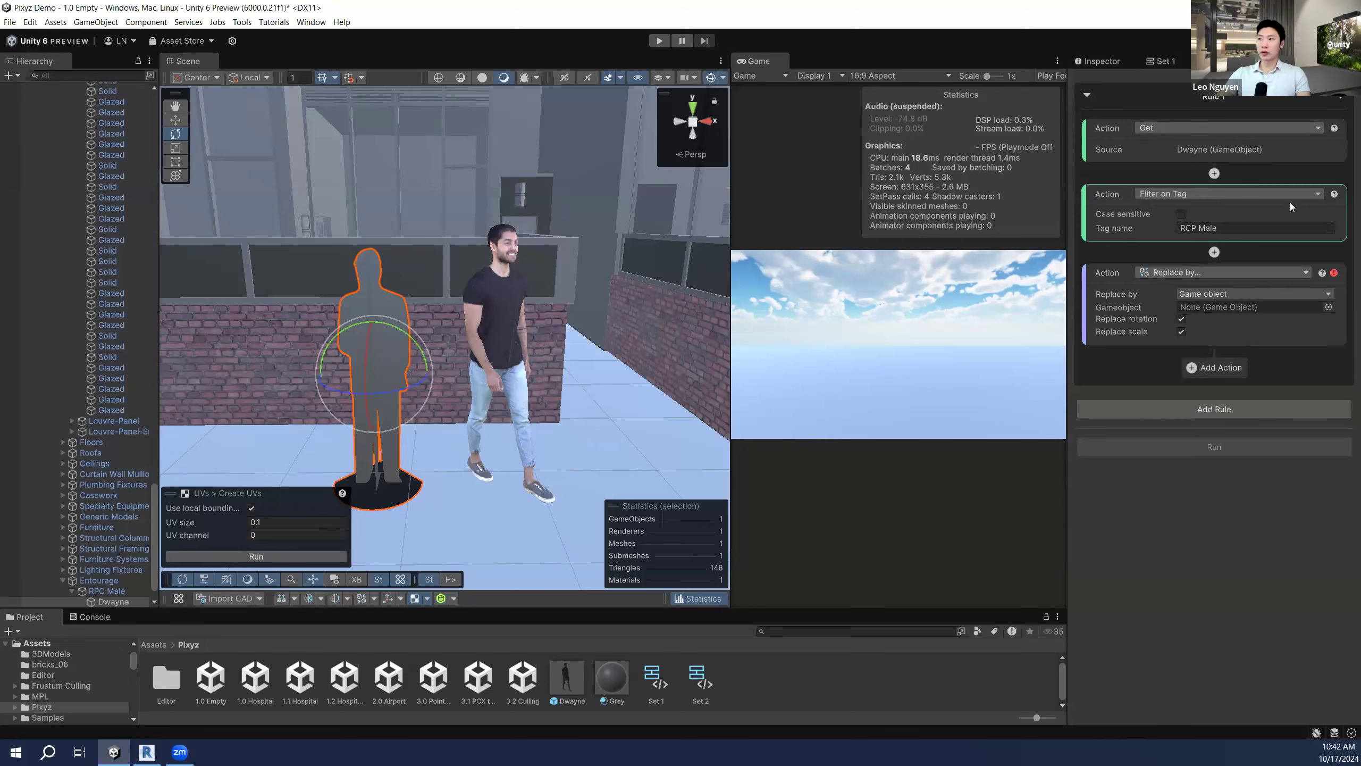
{"action": "left_click", "coordinate": [1264, 193]}
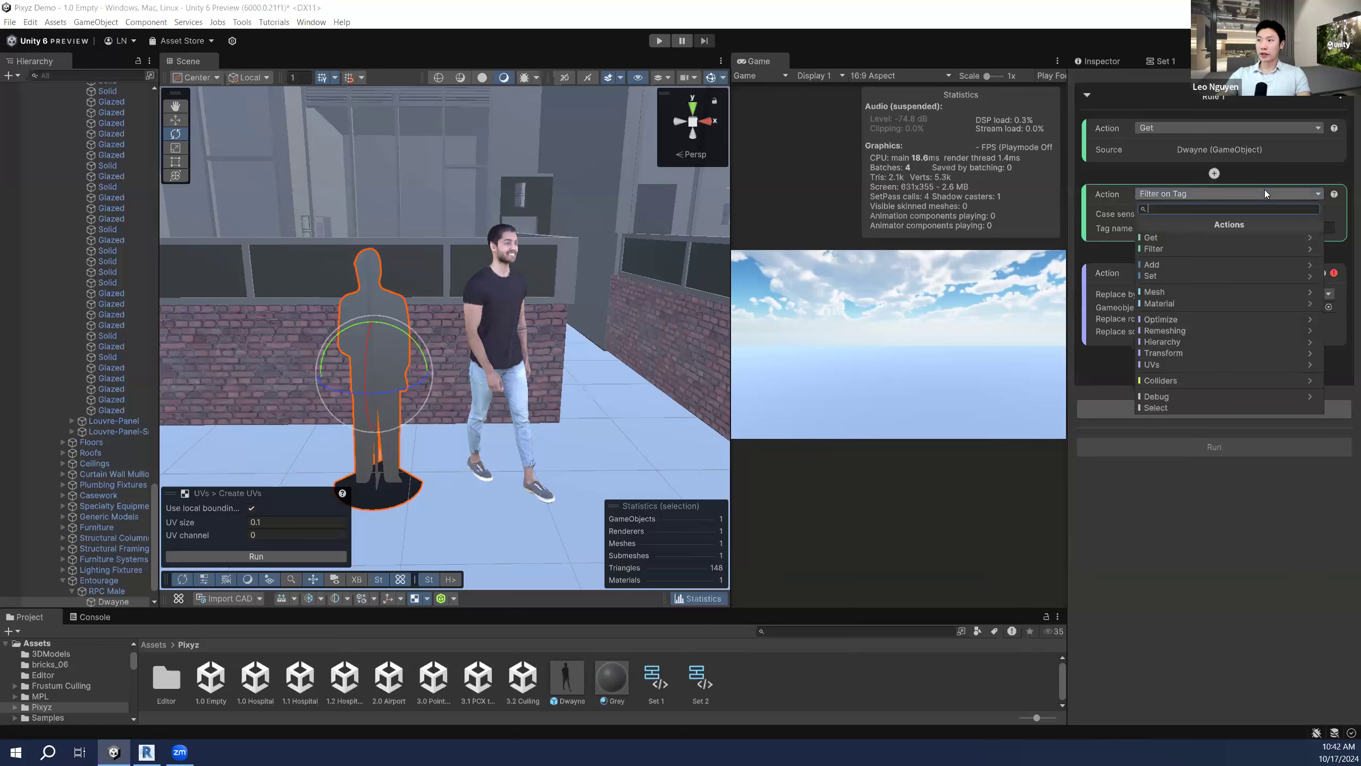
{"action": "left_click", "coordinate": [1220, 250]}
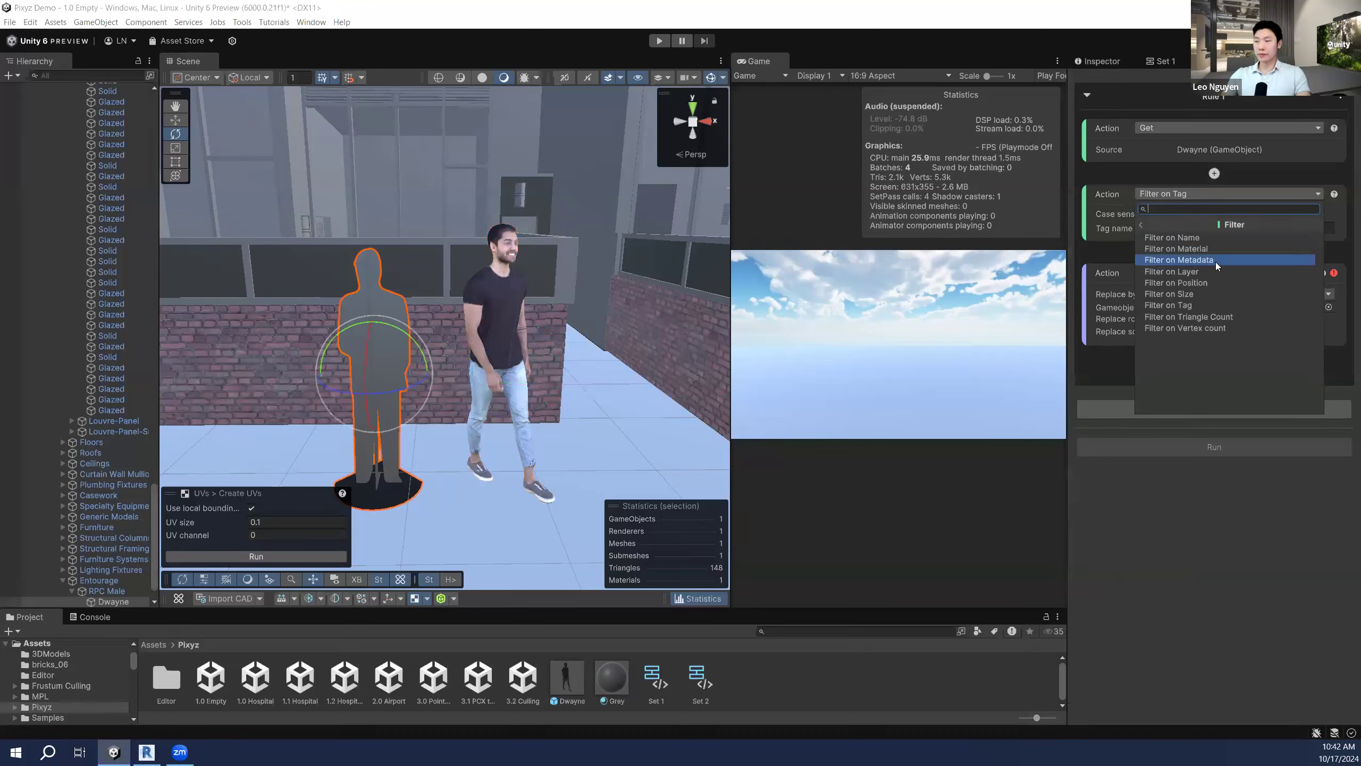
{"action": "left_click", "coordinate": [1199, 305]}
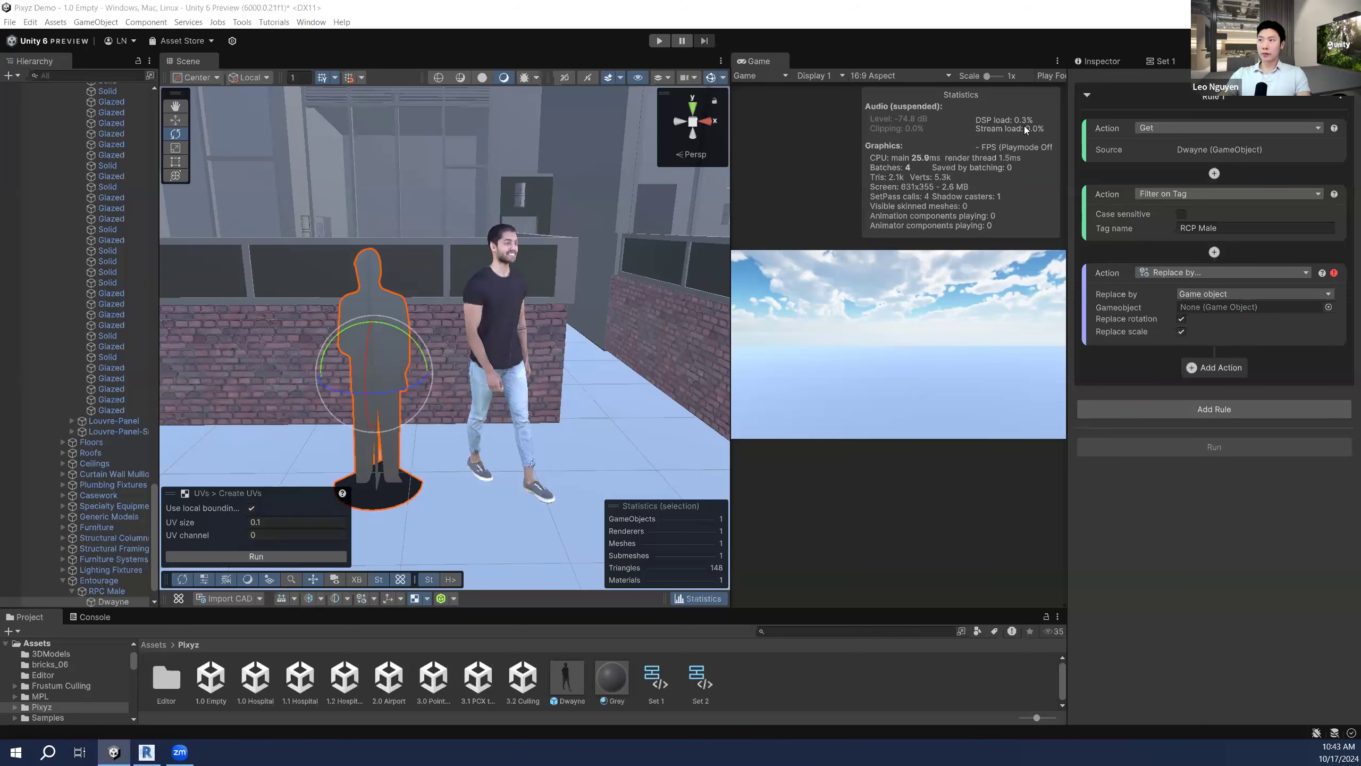
Step: Tag the grey silhouette RCP Male
{"action": "left_click", "coordinate": [1104, 62]}
{"action": "left_click", "coordinate": [1180, 98]}
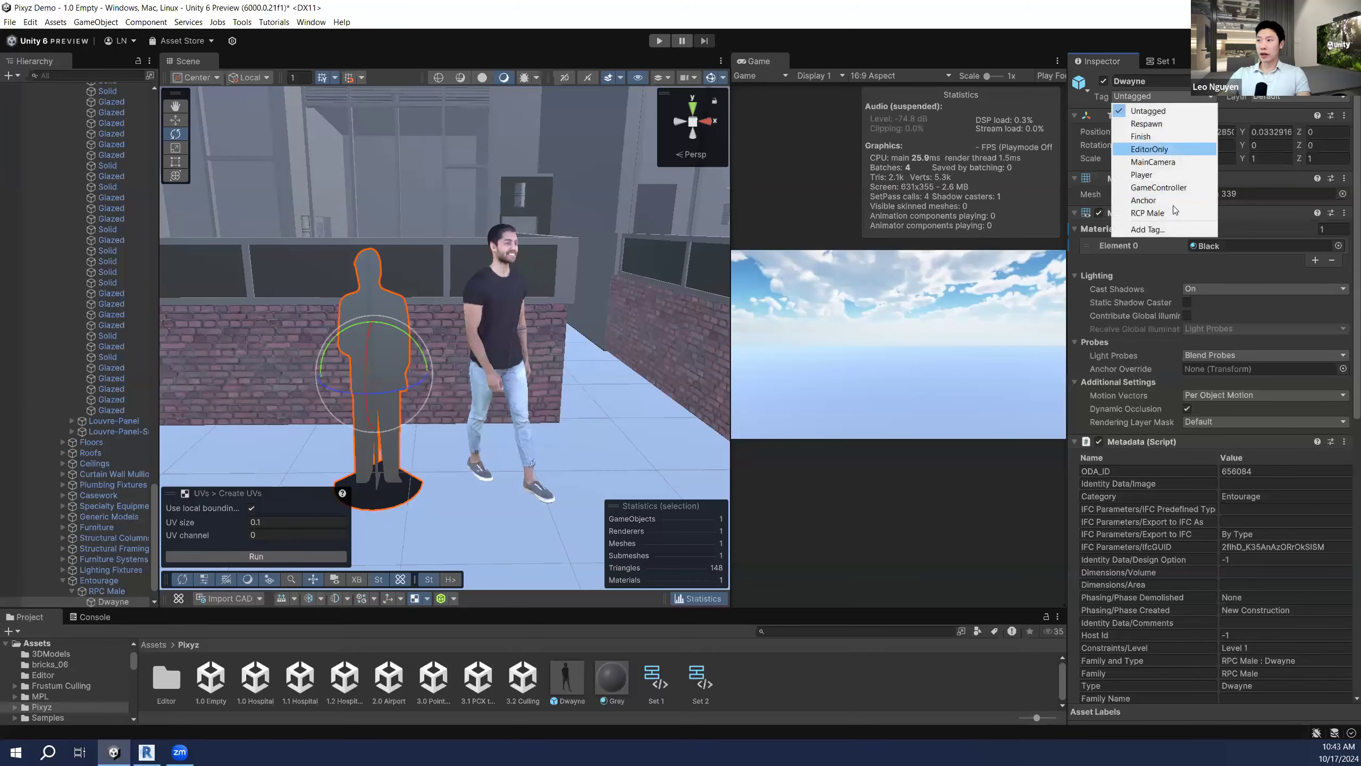
{"action": "left_click", "coordinate": [1158, 212]}
{"action": "left_click", "coordinate": [1162, 61]}
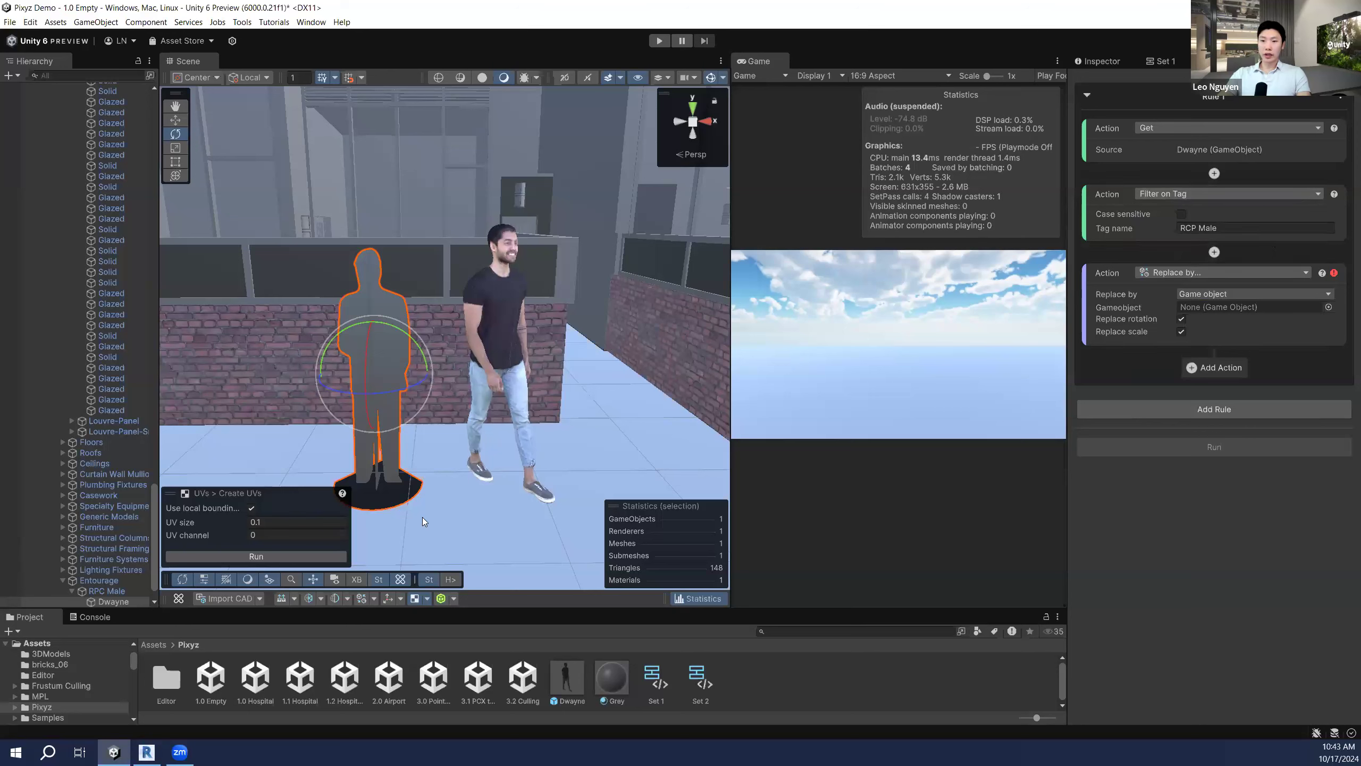
Step: Keep the rule's Replace by action set to replace by game object
{"action": "left_click", "coordinate": [375, 600]}
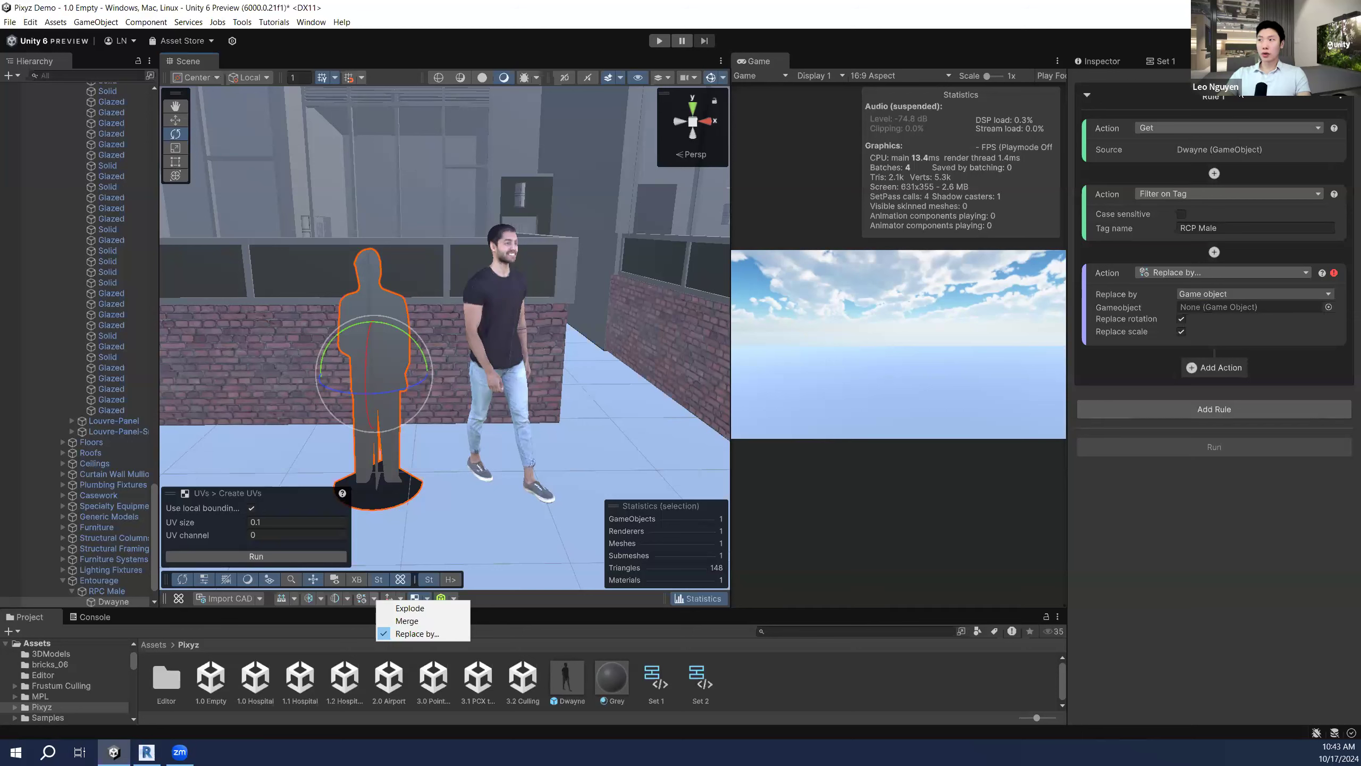
{"action": "left_click", "coordinate": [1241, 97]}
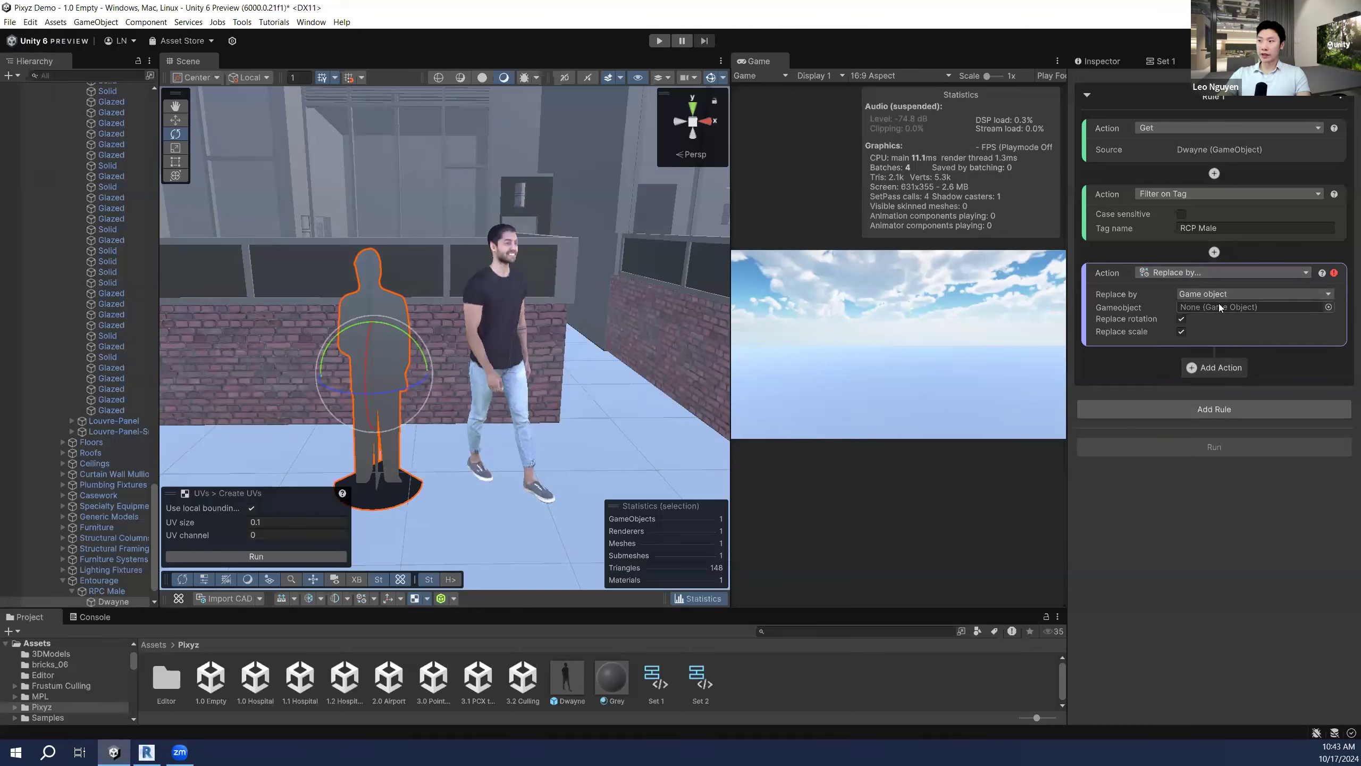
{"action": "left_click", "coordinate": [1229, 292]}
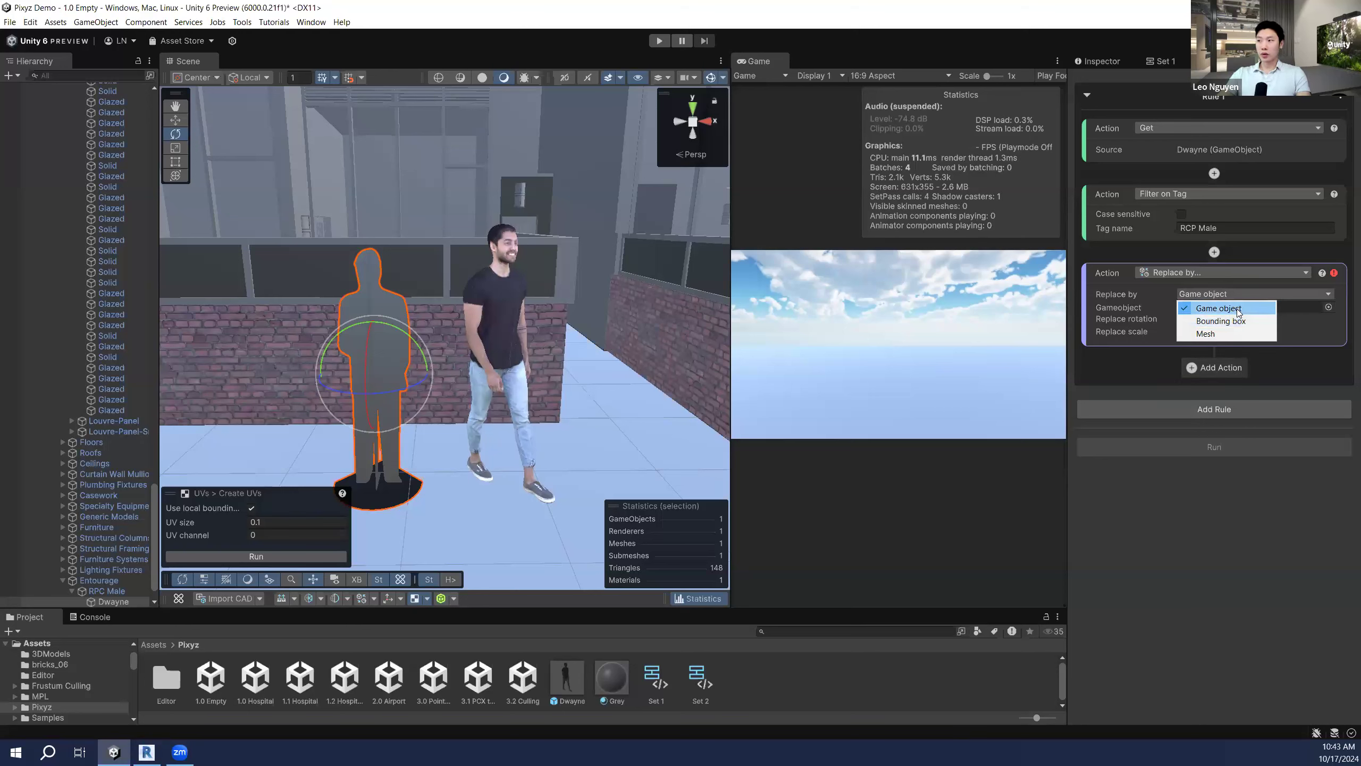
{"action": "left_click", "coordinate": [1171, 488]}
{"action": "scroll", "coordinate": [113, 378], "scroll_direction": "down", "scroll_amount": 3}
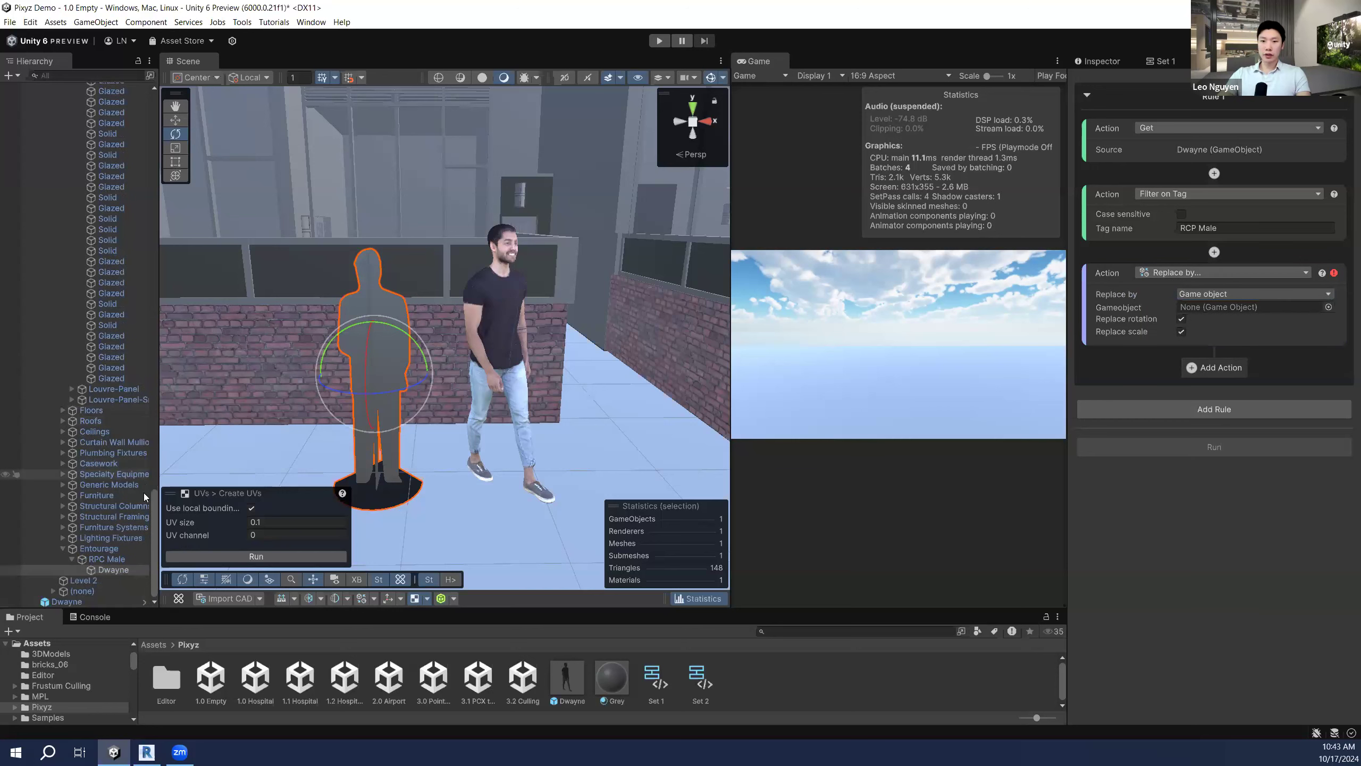
Step: Deactivate the grey silhouette and collapse the Residential_V2020 2 hierarchy
{"action": "left_click", "coordinate": [1098, 61]}
{"action": "left_click", "coordinate": [1103, 81]}
{"action": "left_click", "coordinate": [107, 567]}
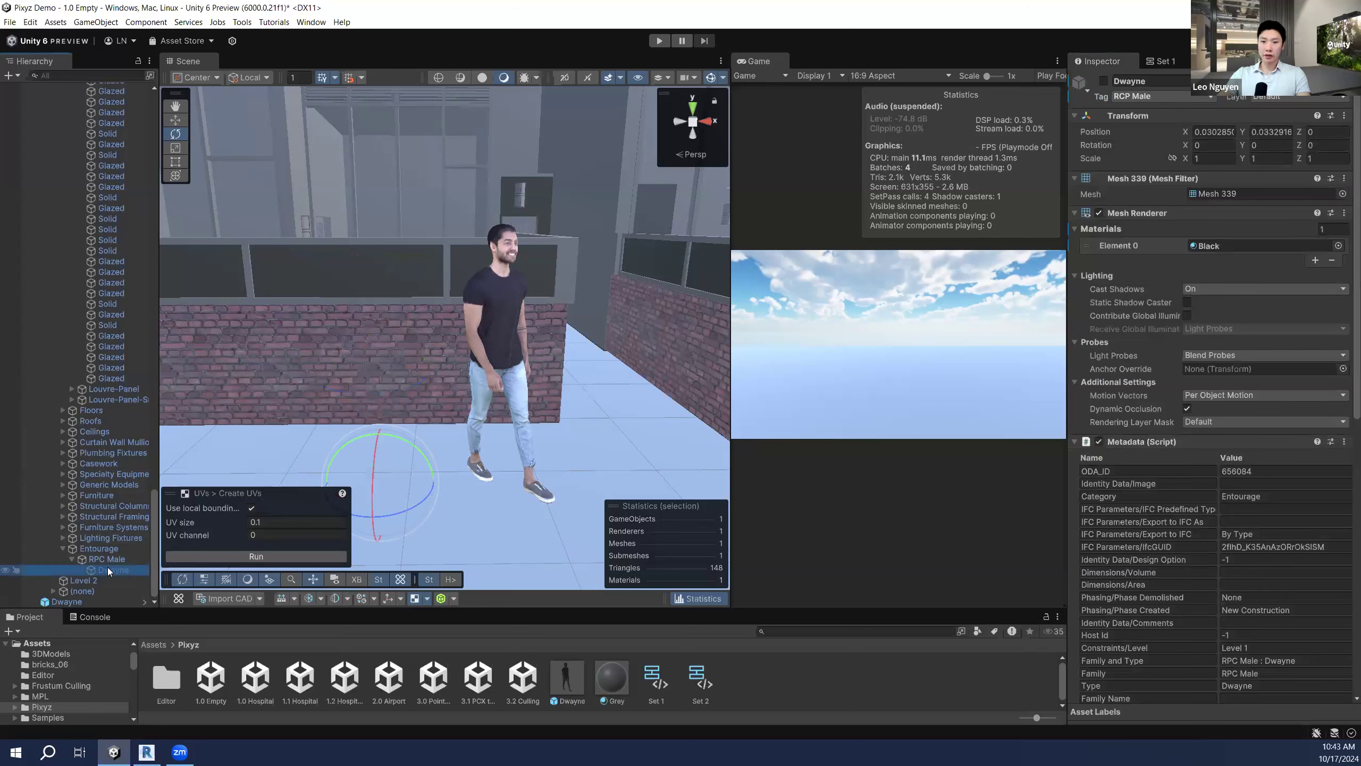
{"action": "left_click_drag", "start_coordinate": [153, 533], "coordinate": [210, 110]}
{"action": "left_click", "coordinate": [33, 131]}
Step: Paste a copy of the silhouette, Dwayne (1), and make it visible
{"action": "left_click", "coordinate": [85, 177]}
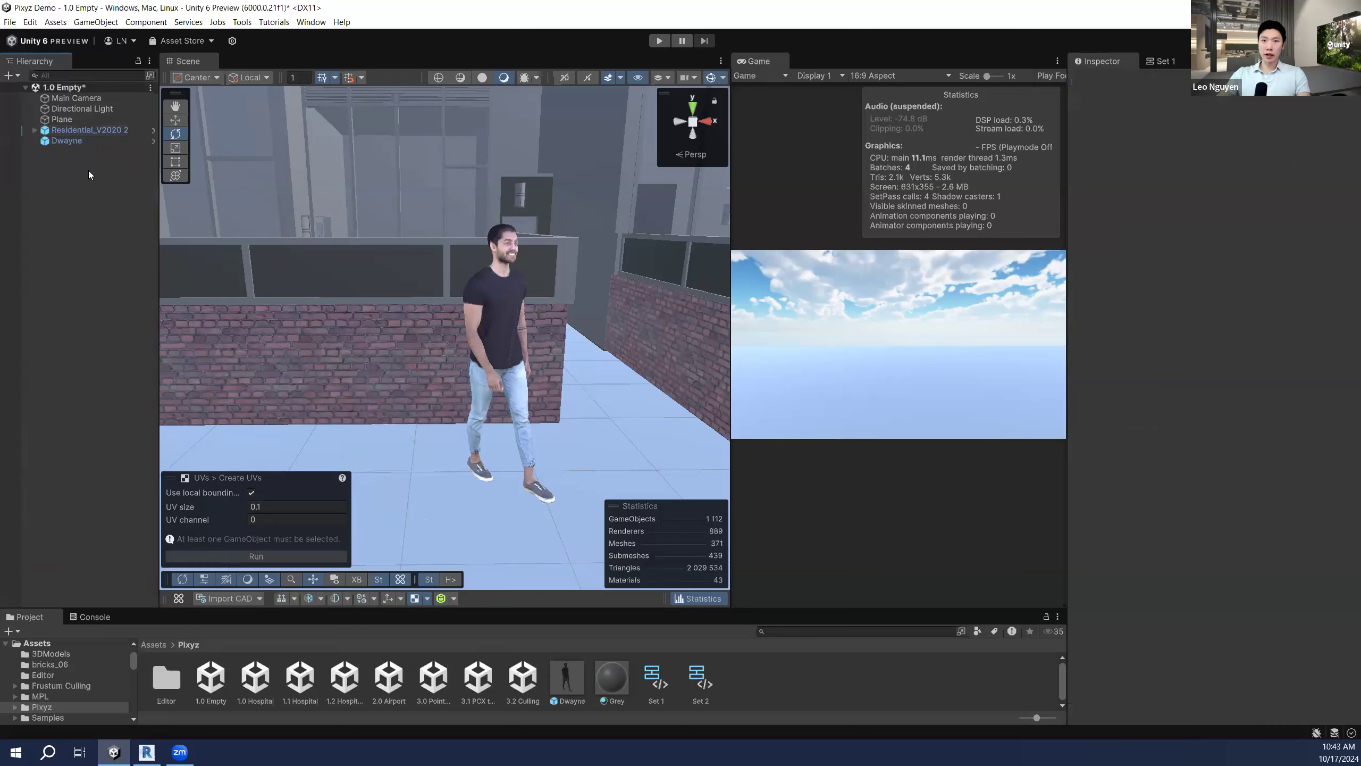
{"action": "key", "text": "ctrl+v"}
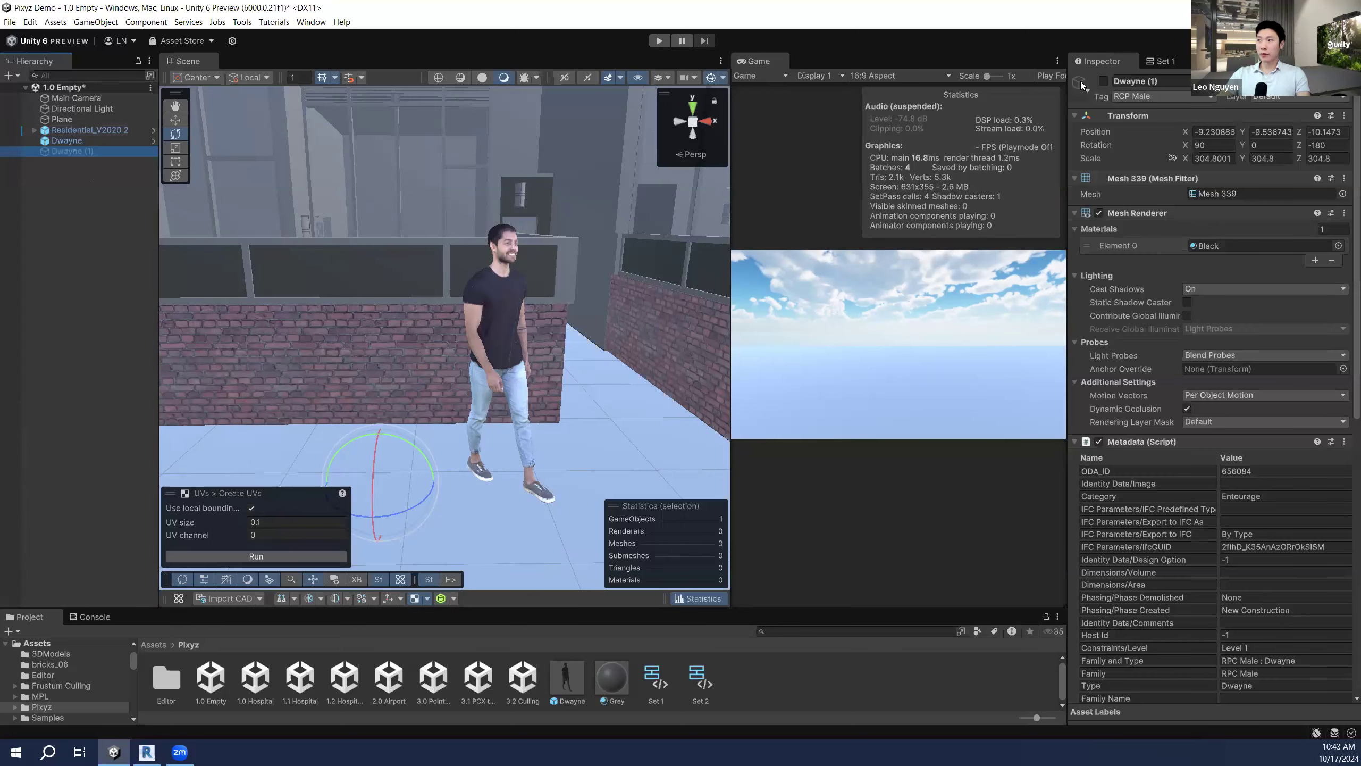
{"action": "left_click", "coordinate": [1102, 82]}
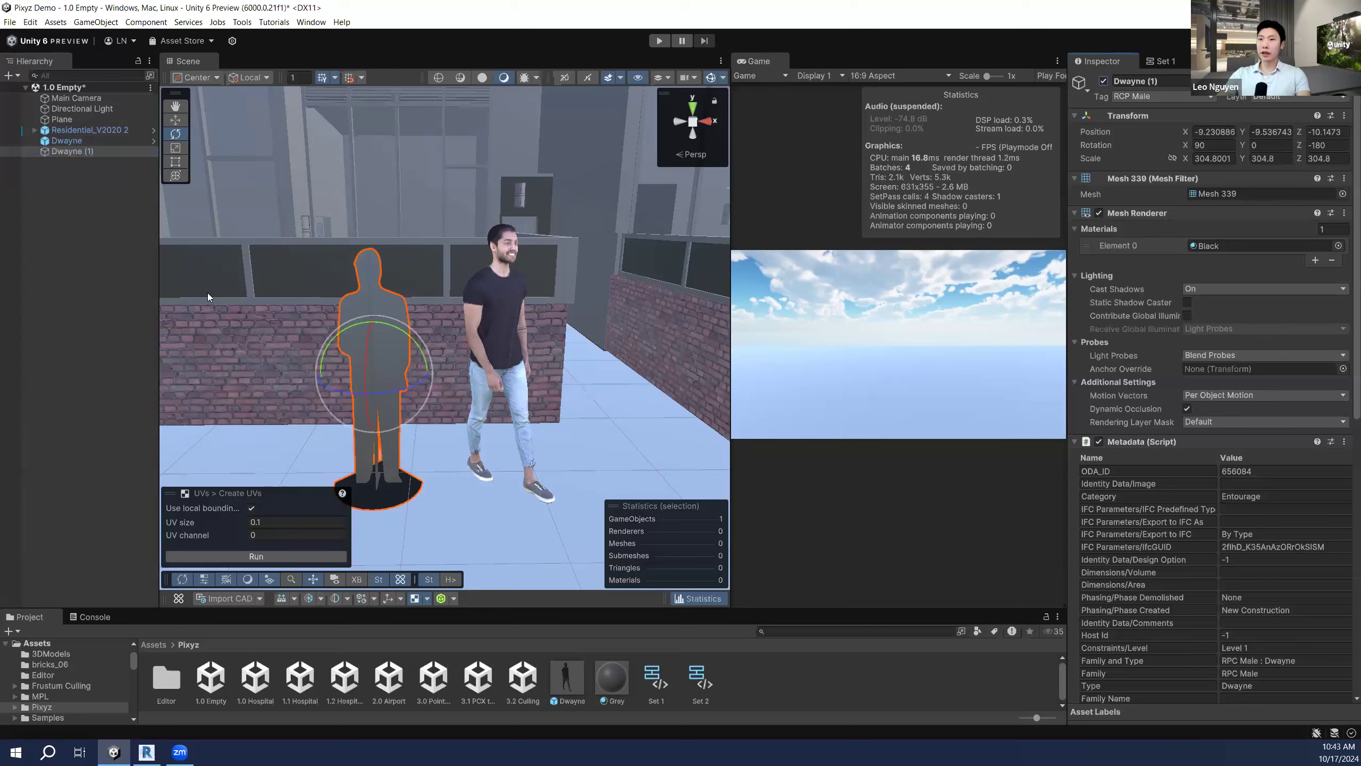
{"action": "scroll", "coordinate": [1157, 315], "scroll_direction": "down", "scroll_amount": 3}
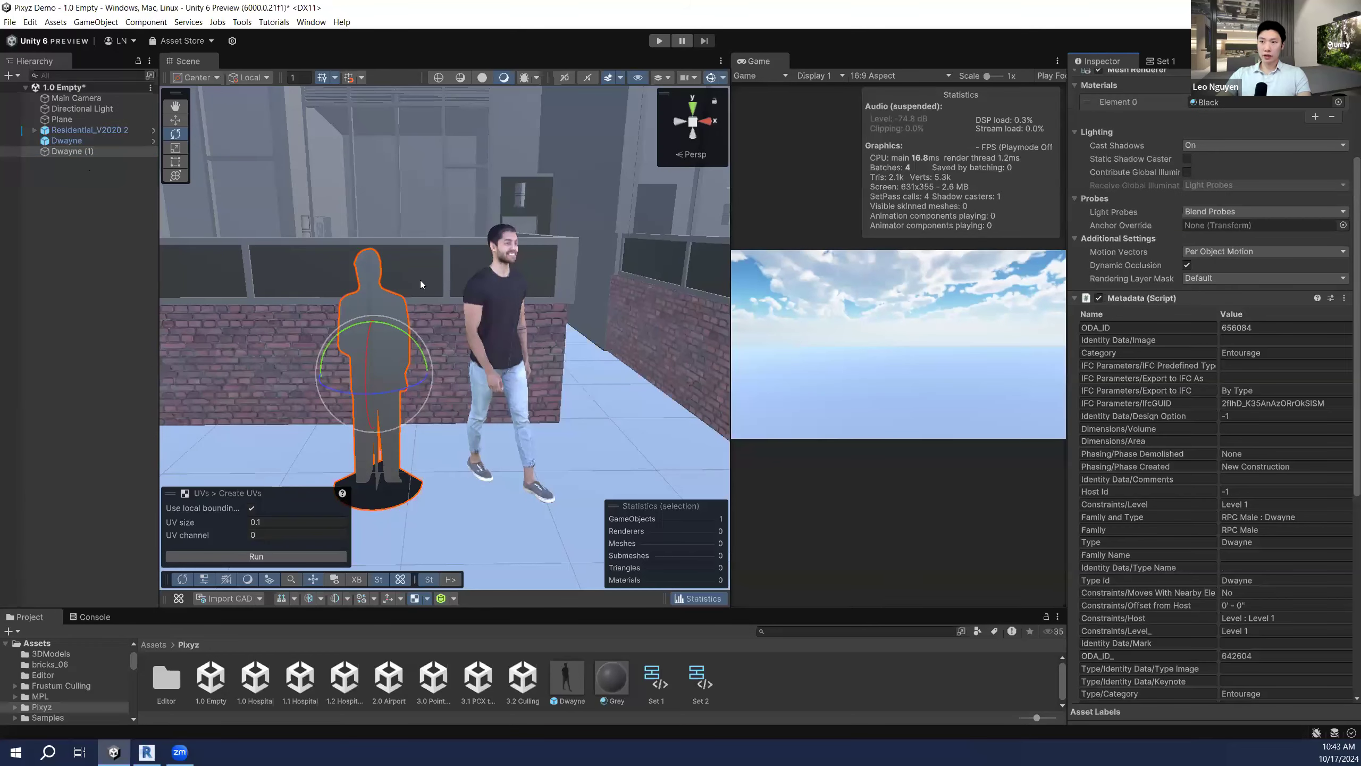
{"action": "left_click", "coordinate": [1161, 61]}
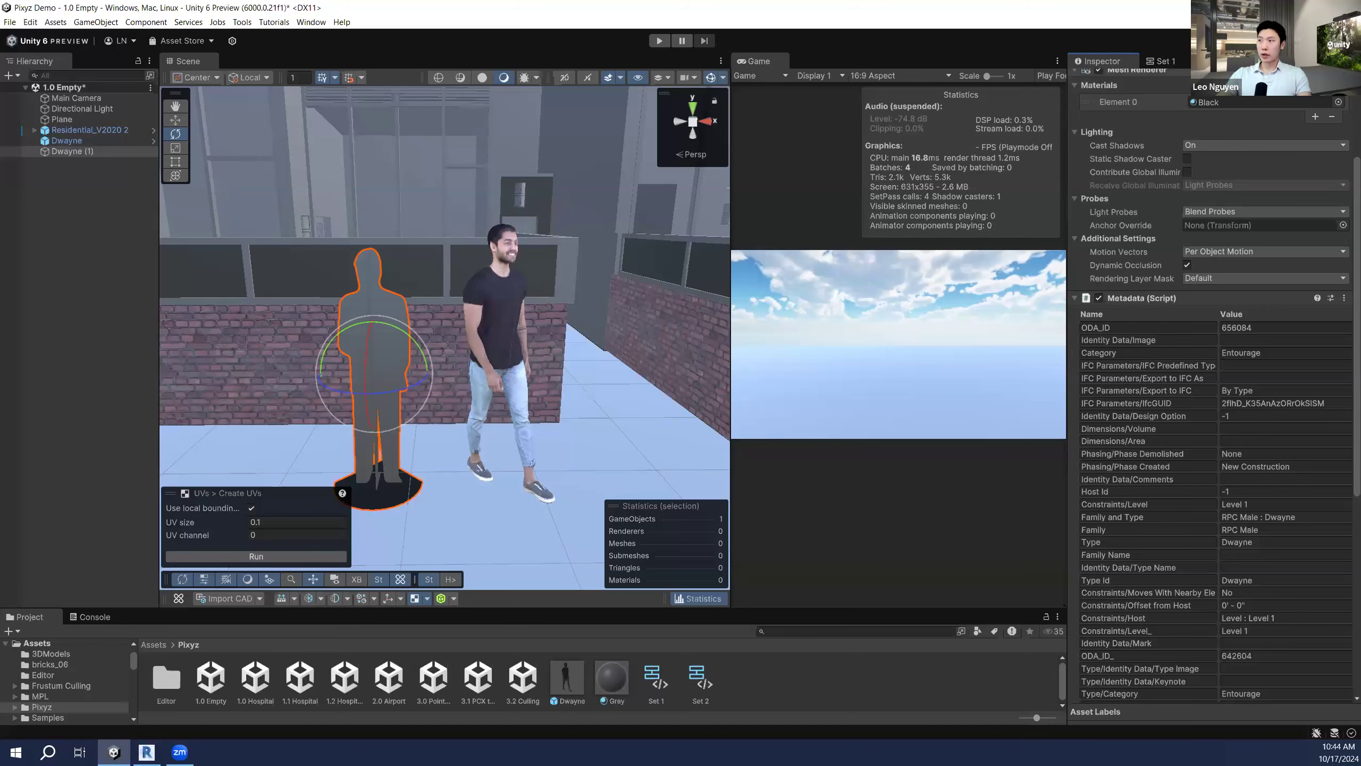
Step: Replace Dwayne (1) with a locally aligned bounding box, with Replace scale checked
{"action": "left_click", "coordinate": [91, 151]}
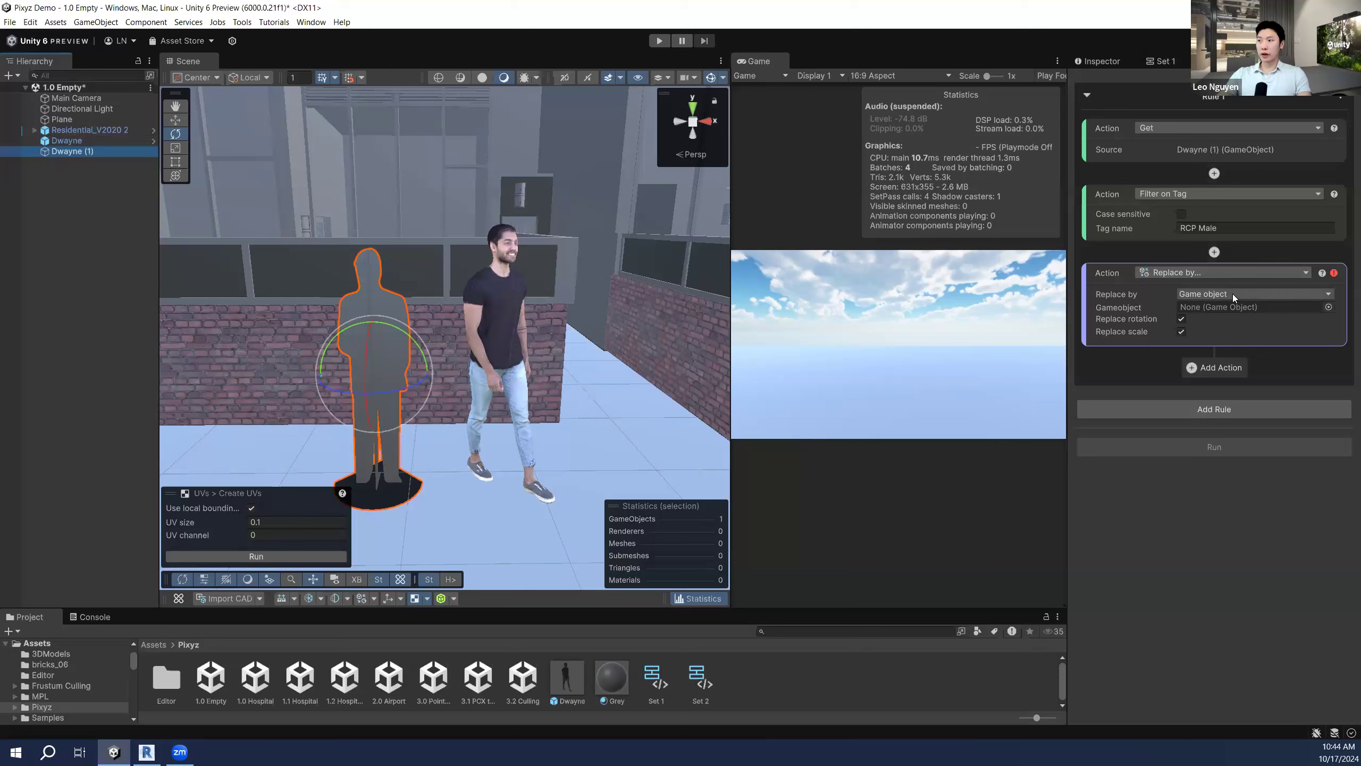
{"action": "mouse_move", "coordinate": [1232, 298]}
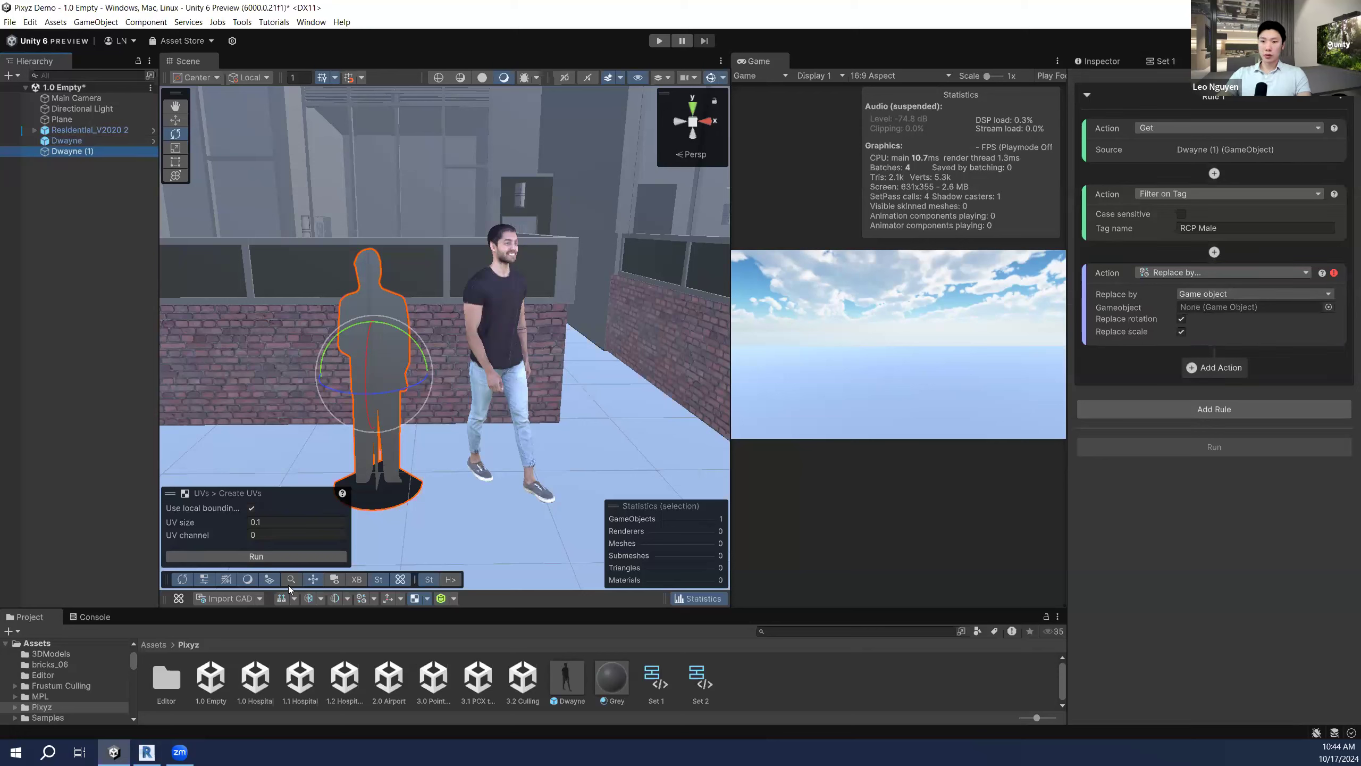
{"action": "left_click", "coordinate": [370, 599]}
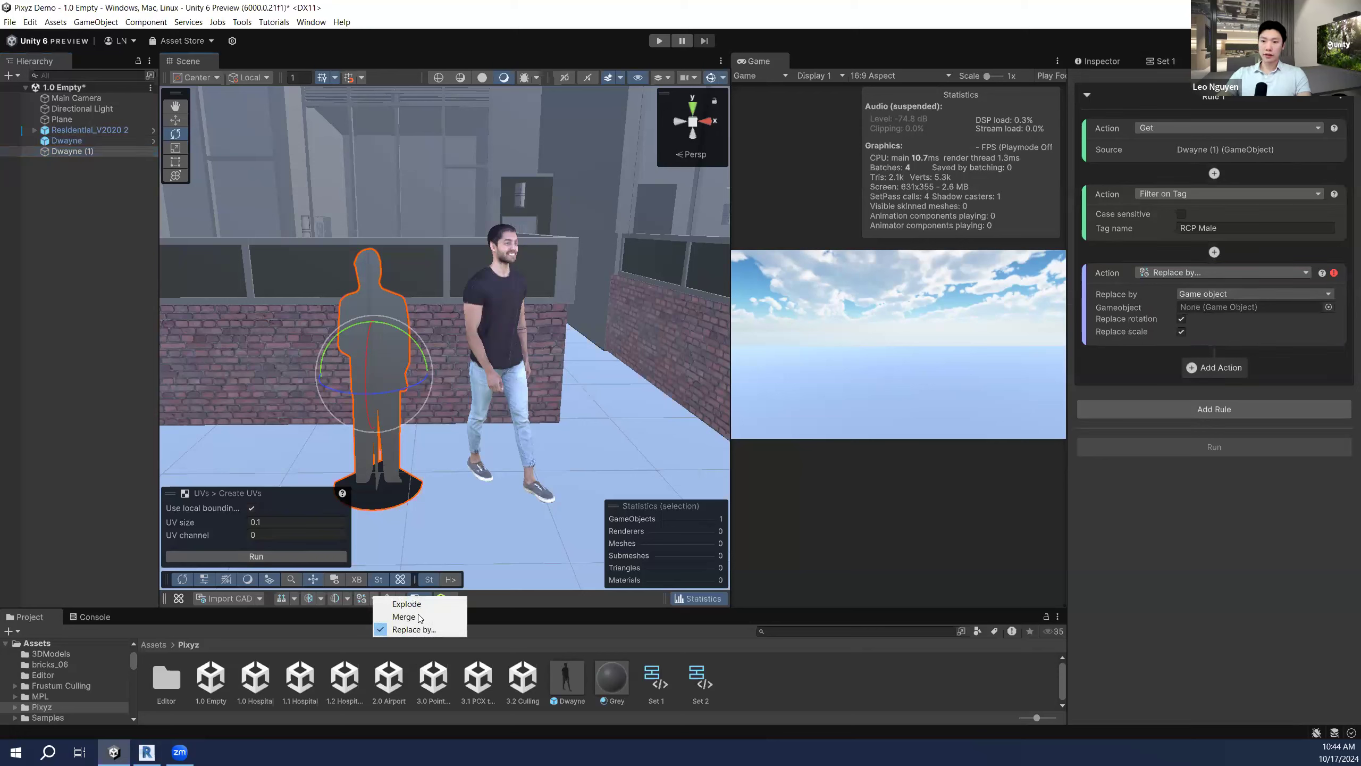
{"action": "left_click", "coordinate": [414, 629]}
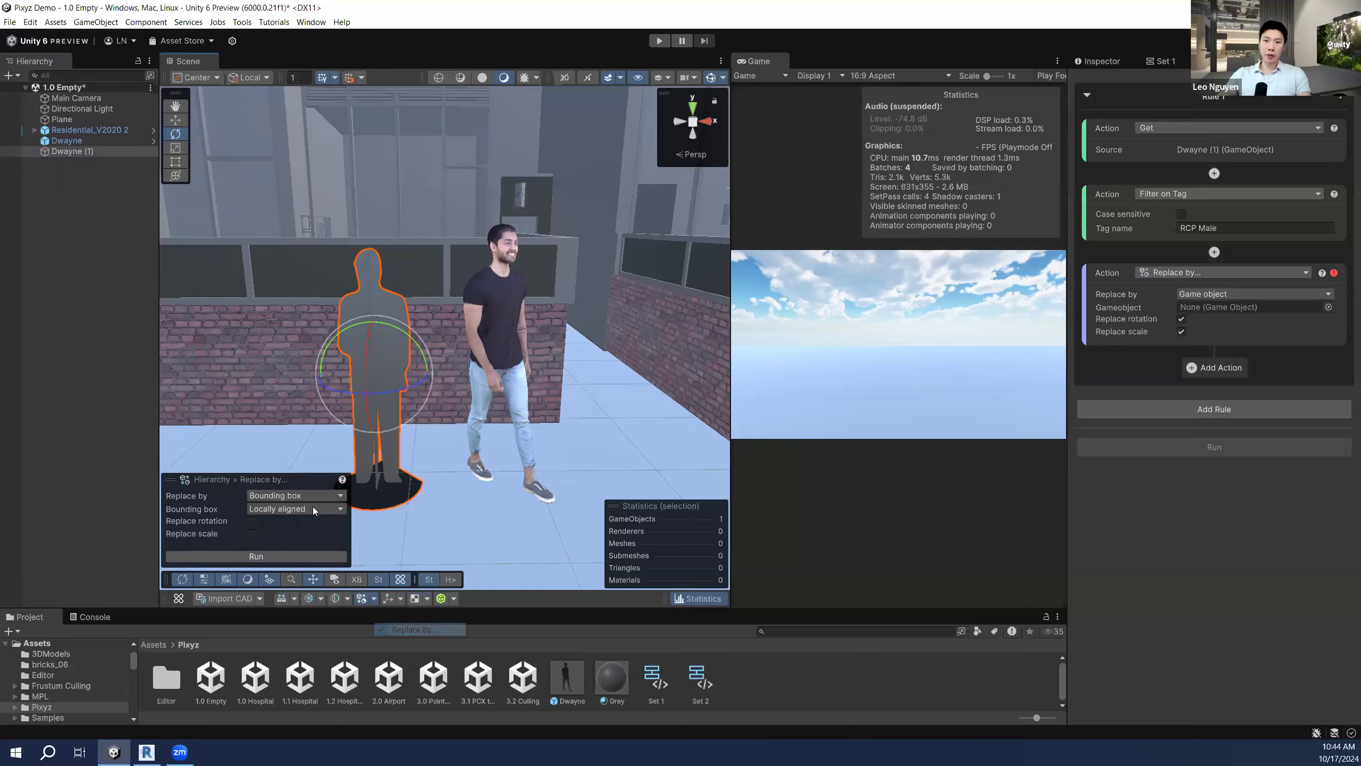
{"action": "right_click_drag", "start_coordinate": [477, 366], "coordinate": [443, 371]}
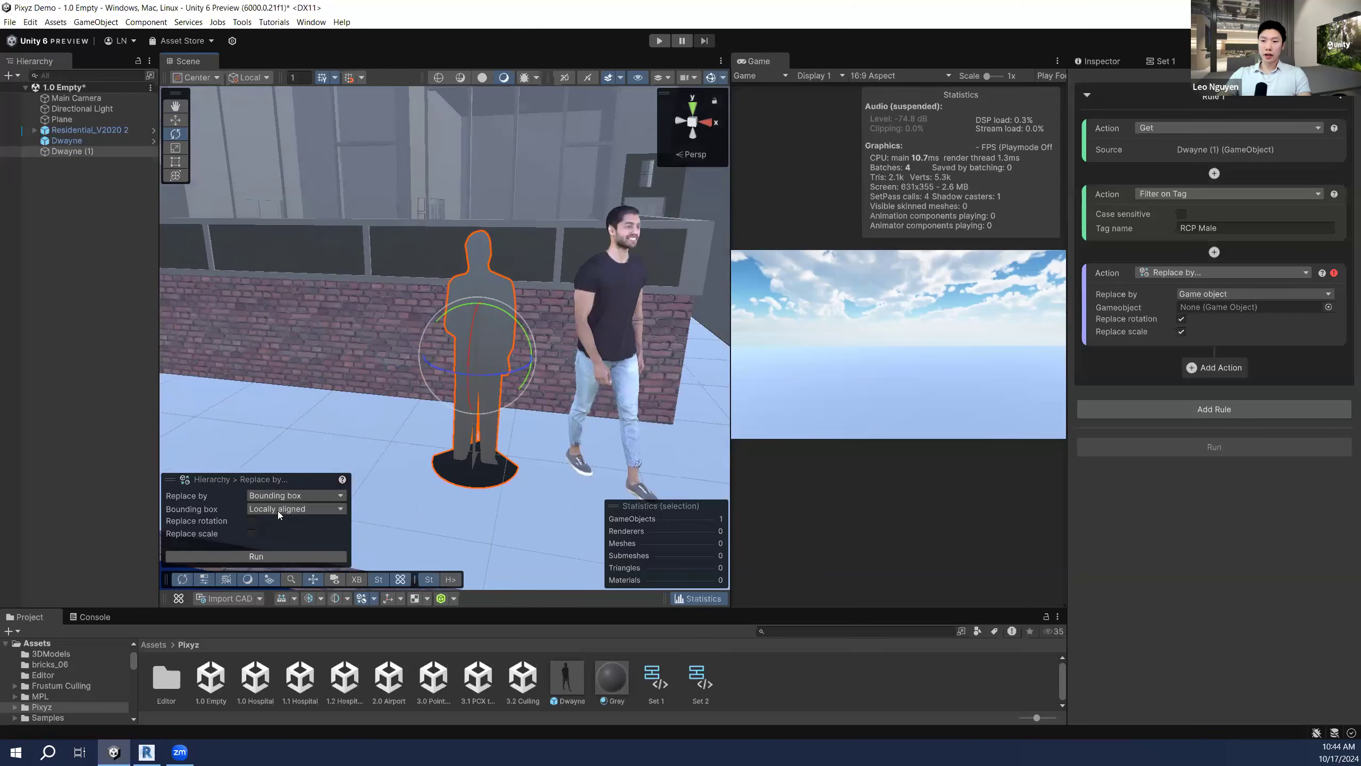
{"action": "left_click", "coordinate": [252, 533]}
{"action": "left_click", "coordinate": [295, 558]}
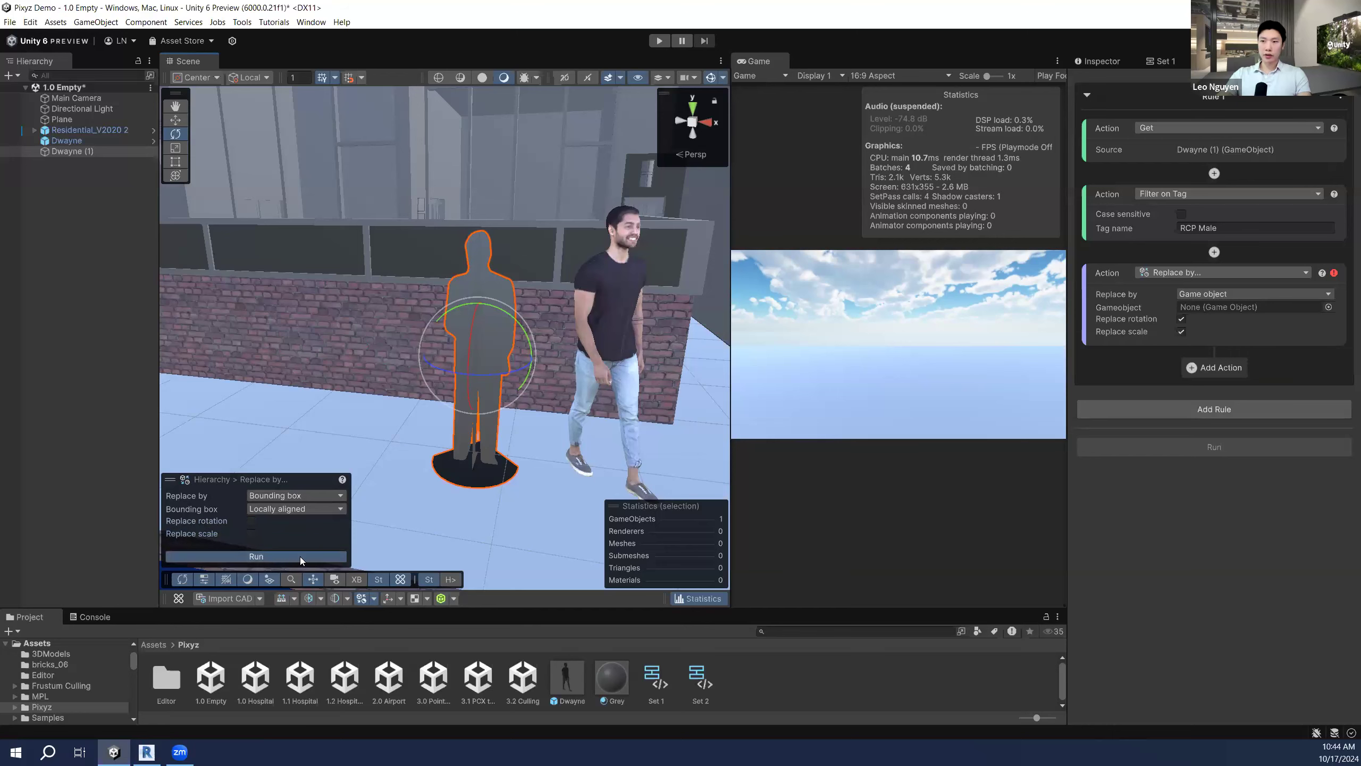
{"action": "right_click_drag", "start_coordinate": [426, 403], "coordinate": [477, 321]}
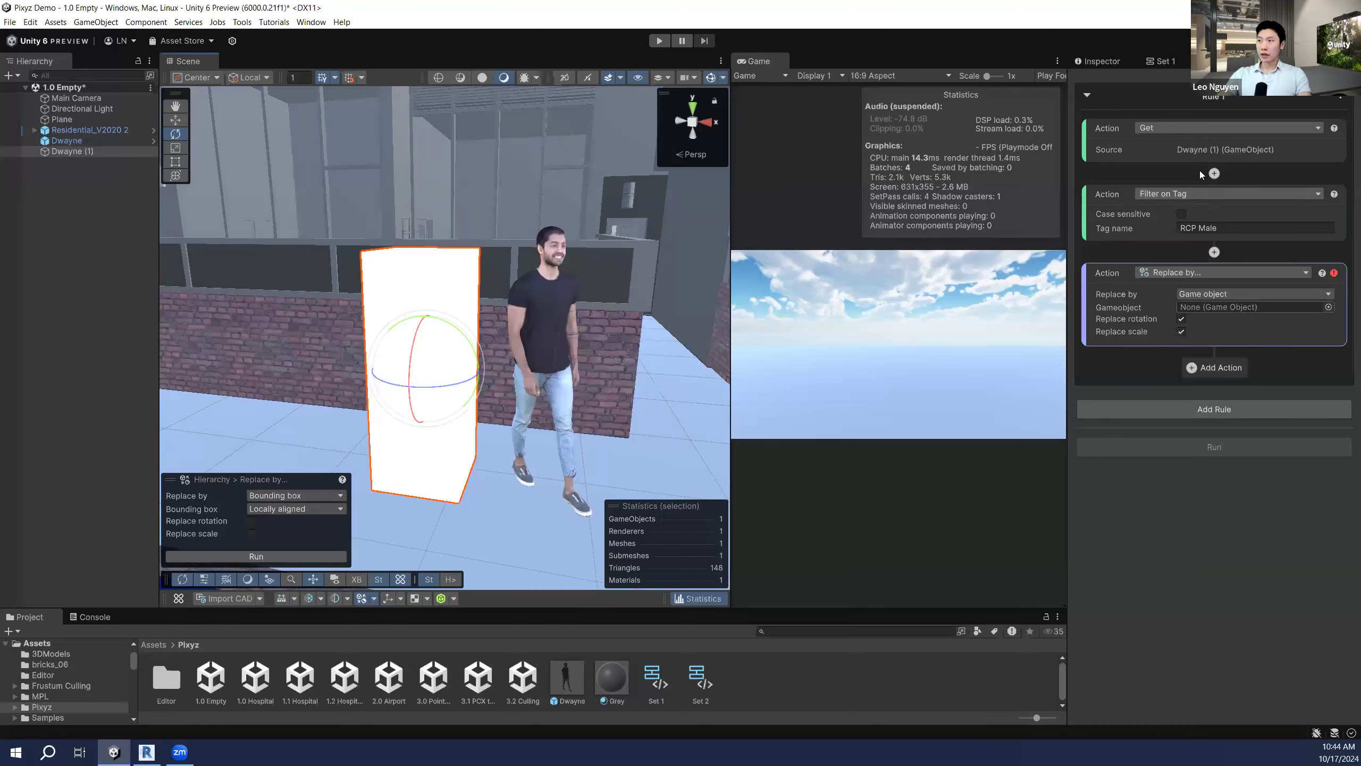
Step: Set Dwayne as the Replace by game object and run Set 1, creating Dwayne(Clone)
{"action": "left_click", "coordinate": [1104, 61]}
{"action": "scroll", "coordinate": [1151, 141], "scroll_direction": "up", "scroll_amount": 5}
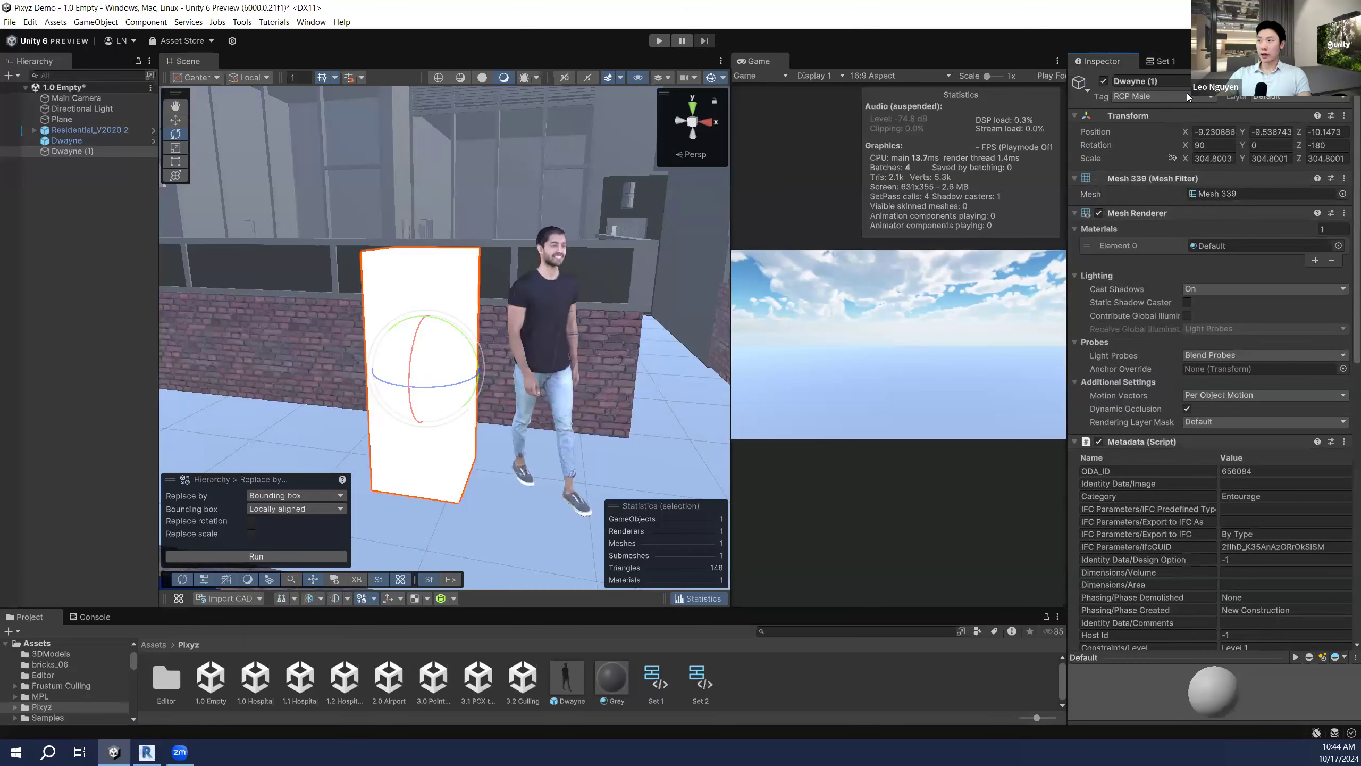
{"action": "left_click", "coordinate": [1161, 62]}
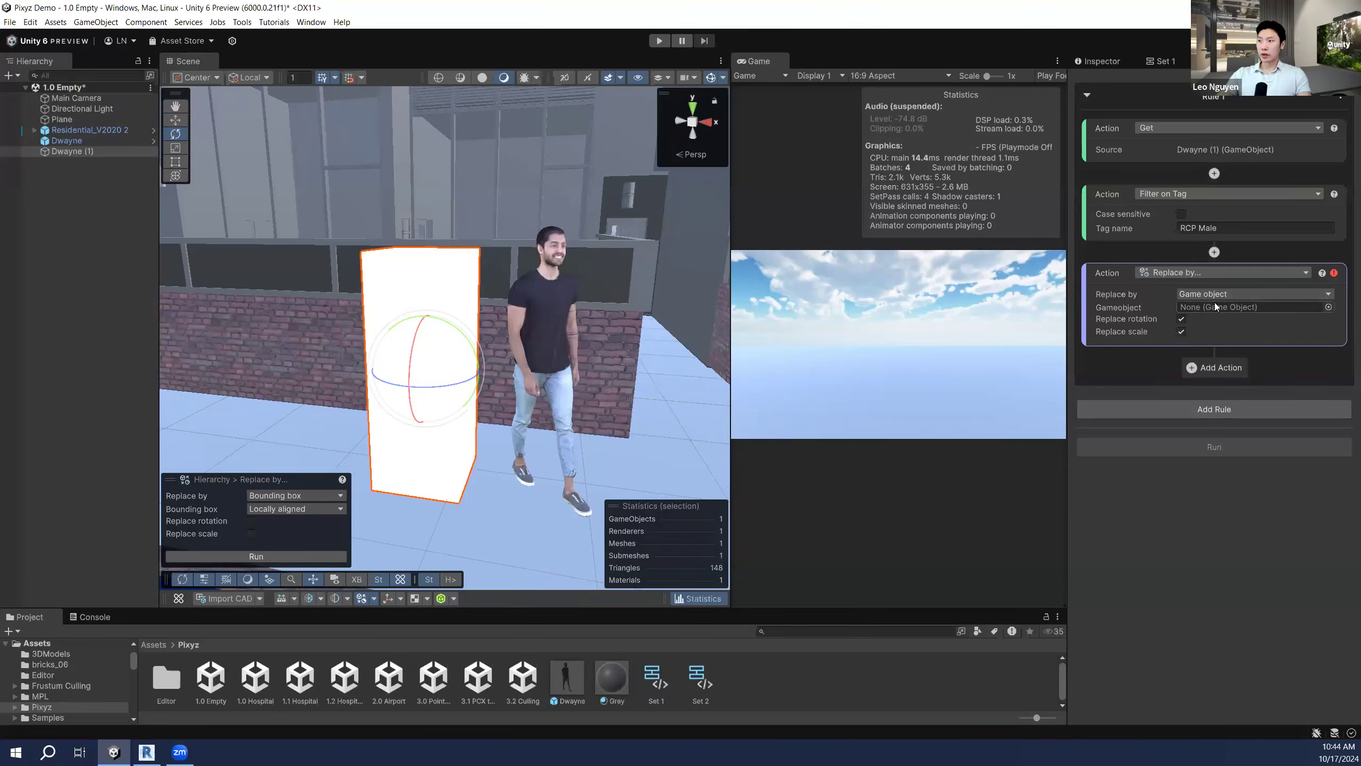
{"action": "left_click_drag", "start_coordinate": [101, 139], "coordinate": [1217, 311]}
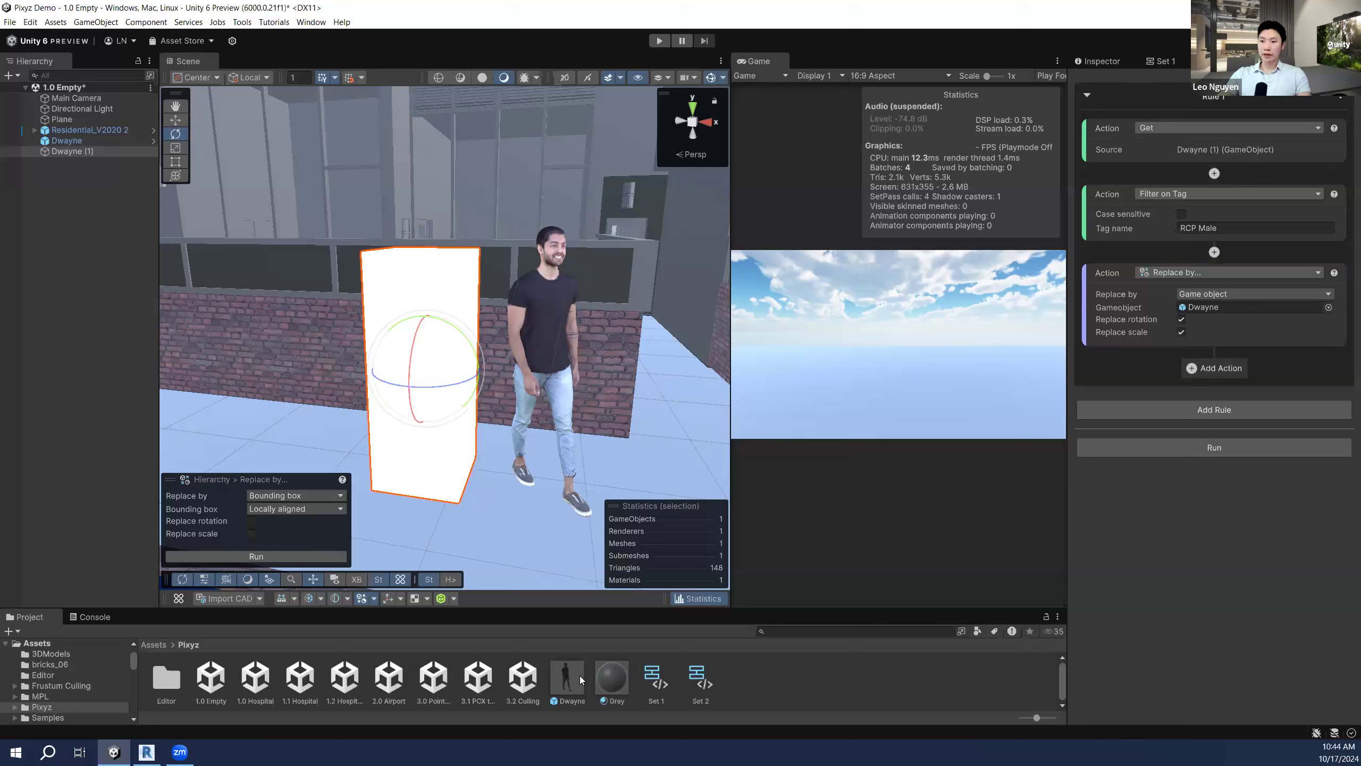
{"action": "left_click", "coordinate": [1211, 446]}
{"action": "mouse_move", "coordinate": [469, 337]}
{"action": "right_mouse_down"}
{"action": "mouse_move", "coordinate": [498, 335]}
{"action": "mouse_move", "coordinate": [425, 335]}
{"action": "mouse_move", "coordinate": [477, 336]}
{"action": "right_mouse_up"}
{"action": "scroll", "coordinate": [477, 336], "scroll_direction": "up", "scroll_amount": 5}
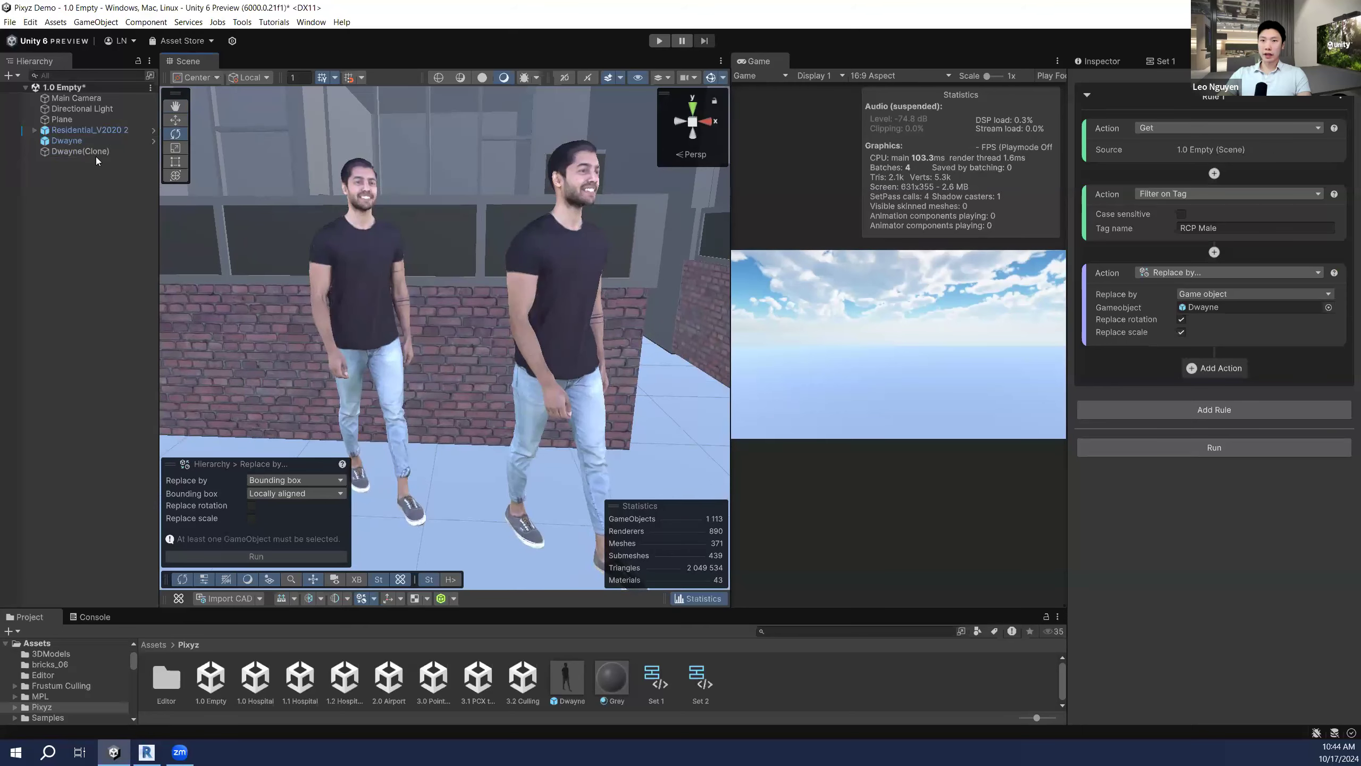
{"action": "left_click", "coordinate": [103, 141]}
Step: Deactivate the original Dwayne and fly around the remaining Dwayne(Clone) by the brick wall
{"action": "left_click", "coordinate": [1088, 62]}
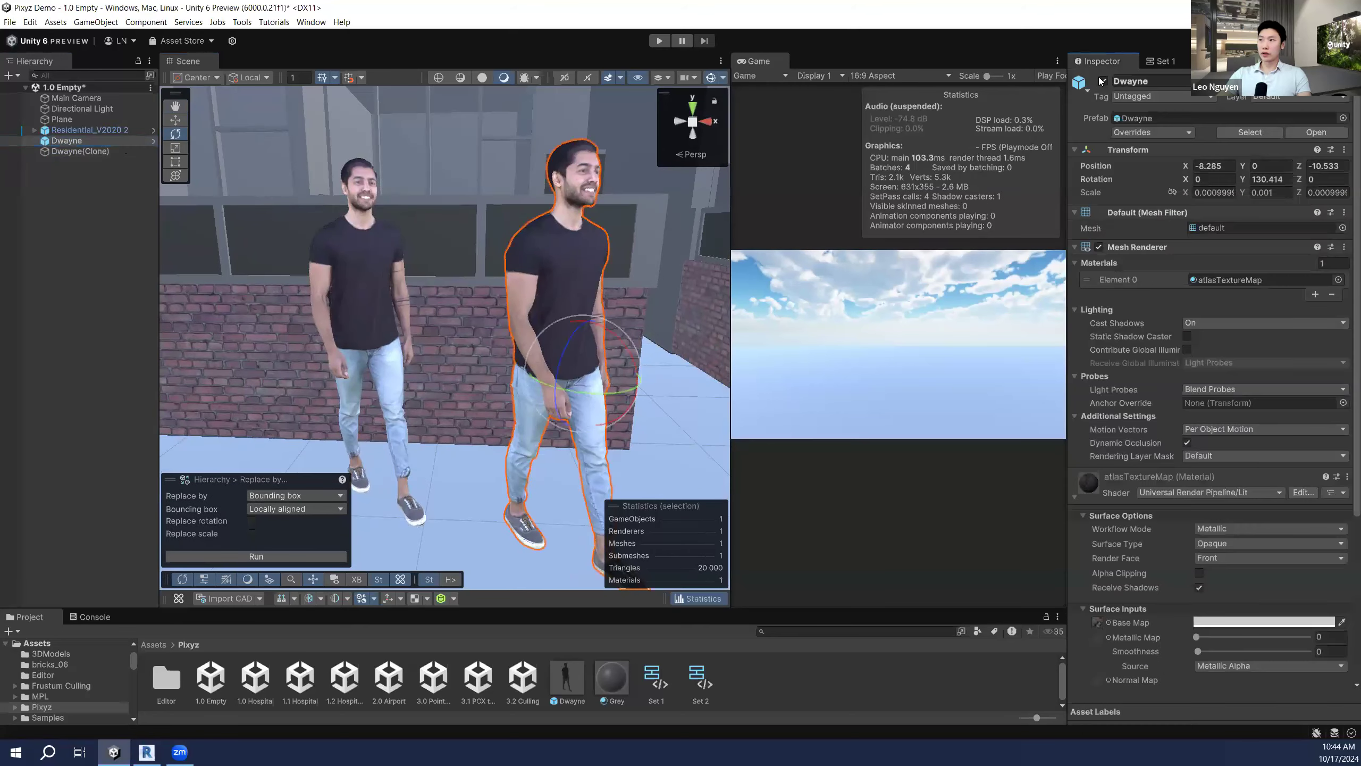
{"action": "left_click", "coordinate": [1102, 82]}
{"action": "right_click_drag", "start_coordinate": [475, 314], "coordinate": [370, 285]}
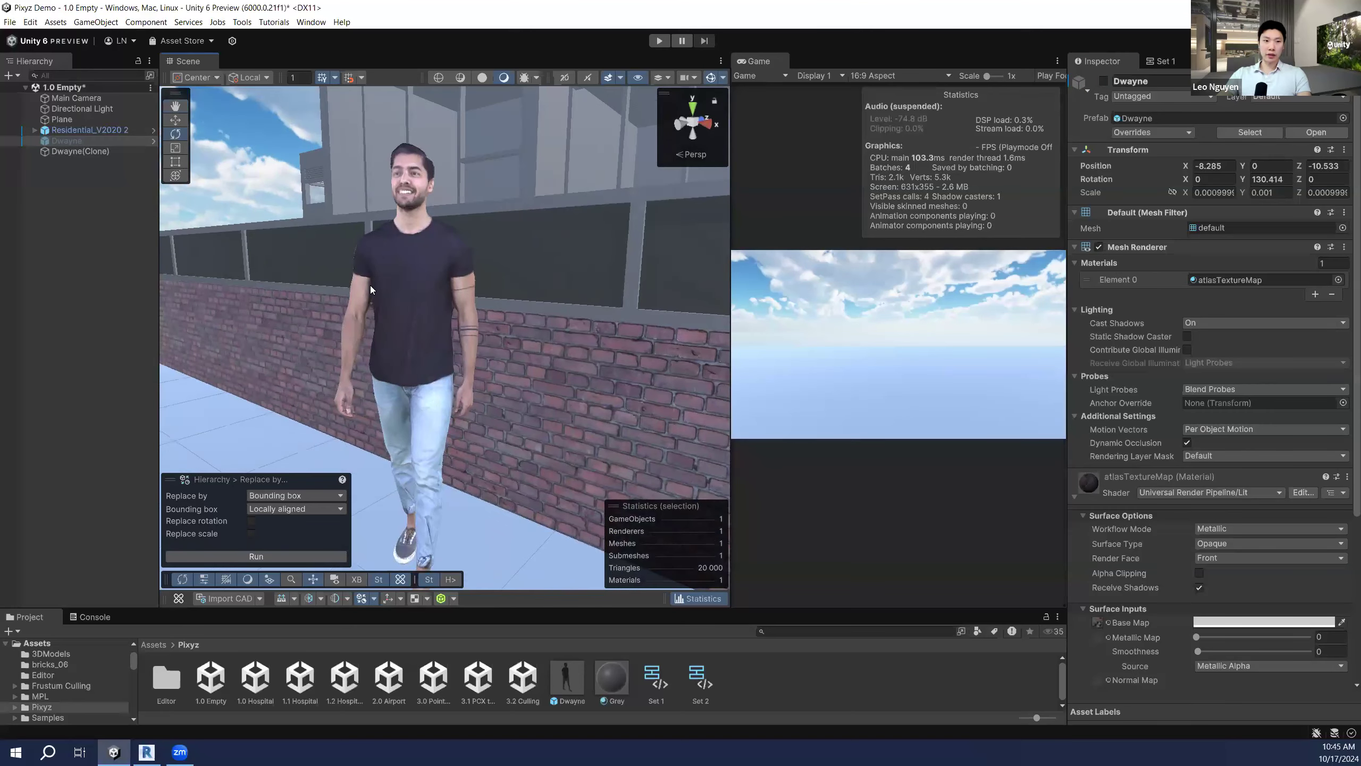
{"action": "right_click_drag", "start_coordinate": [601, 310], "coordinate": [553, 327]}
{"action": "right_click_drag", "start_coordinate": [503, 369], "coordinate": [473, 323]}
{"action": "left_click", "coordinate": [137, 295]}
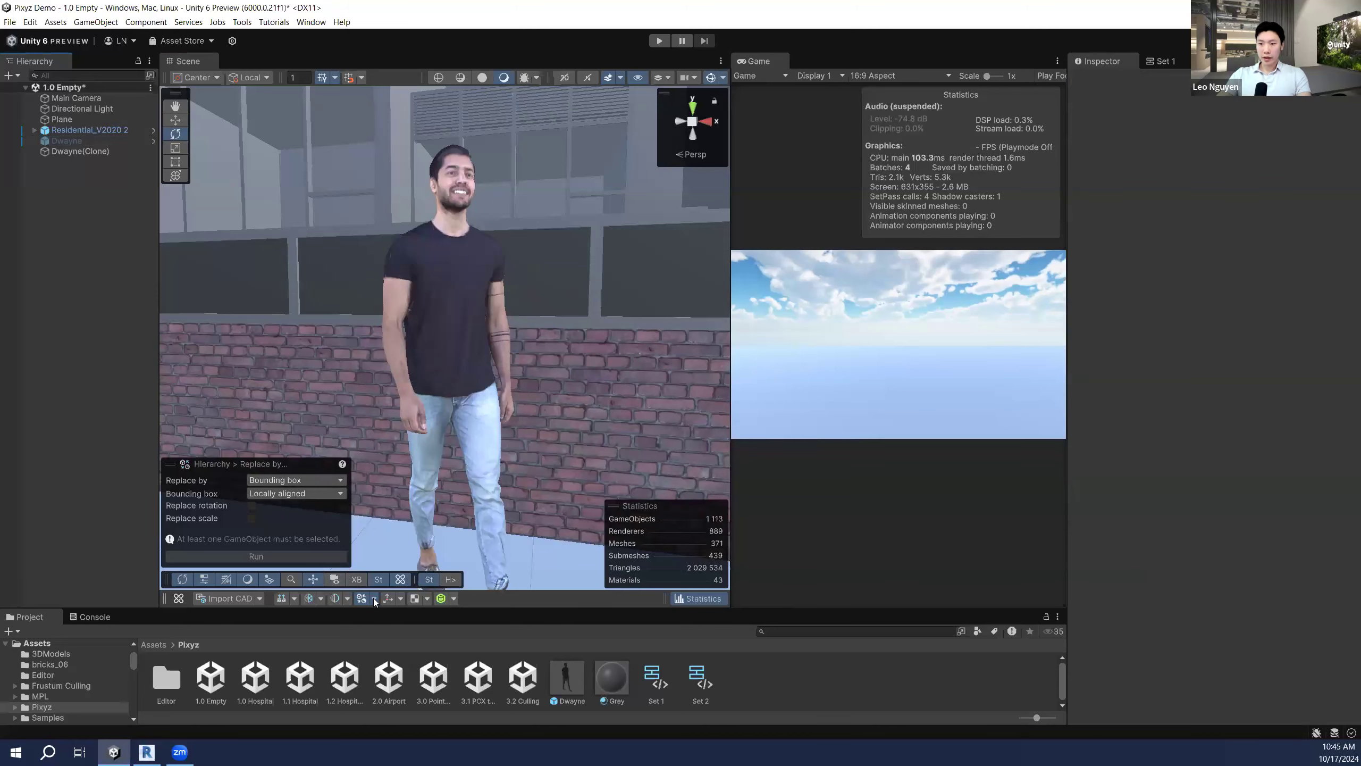
{"action": "right_click_drag", "start_coordinate": [509, 450], "coordinate": [439, 386]}
{"action": "key", "text": "s"}
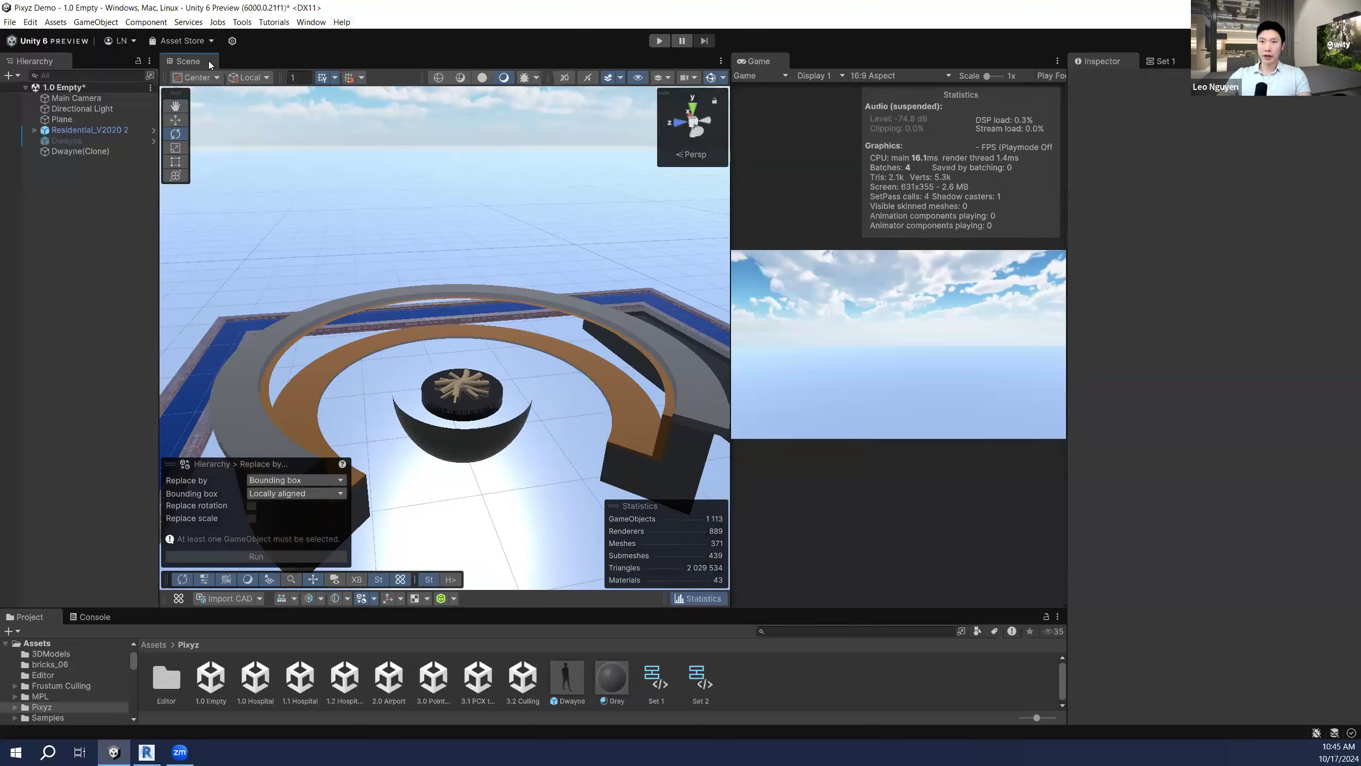
Step: Select the Residential_V2020 2 root model and browse the Pixyz mesh operations
{"action": "right_click_drag", "start_coordinate": [494, 307], "coordinate": [528, 307]}
{"action": "left_click", "coordinate": [560, 304]}
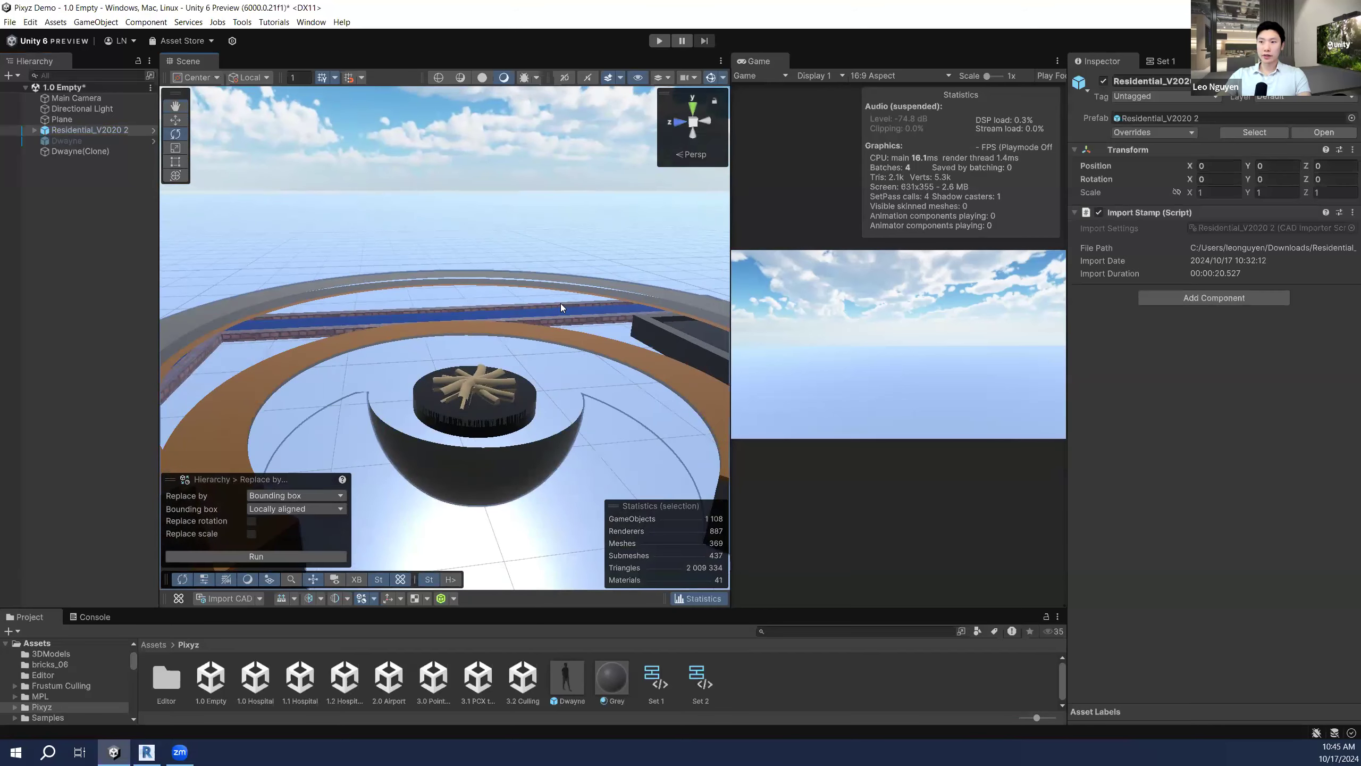
{"action": "left_click", "coordinate": [561, 280]}
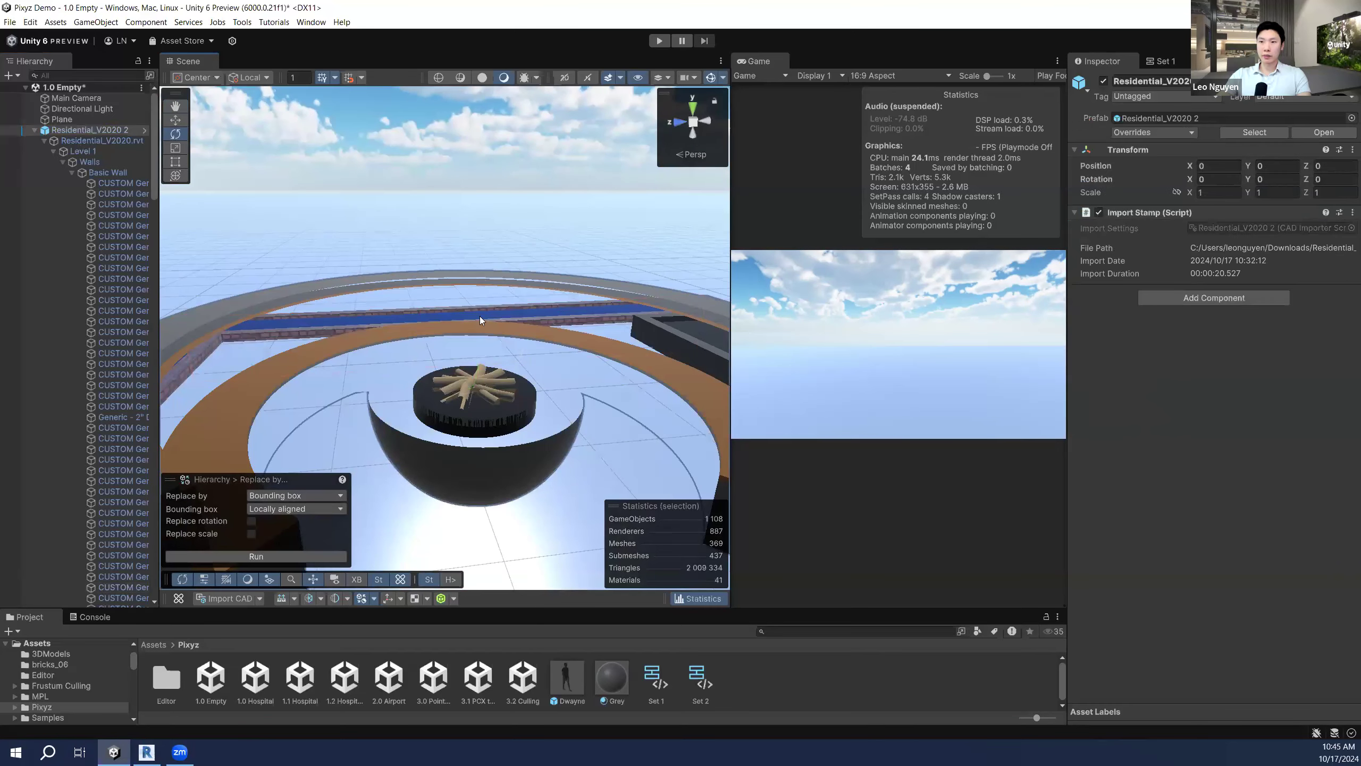
{"action": "left_click", "coordinate": [298, 599]}
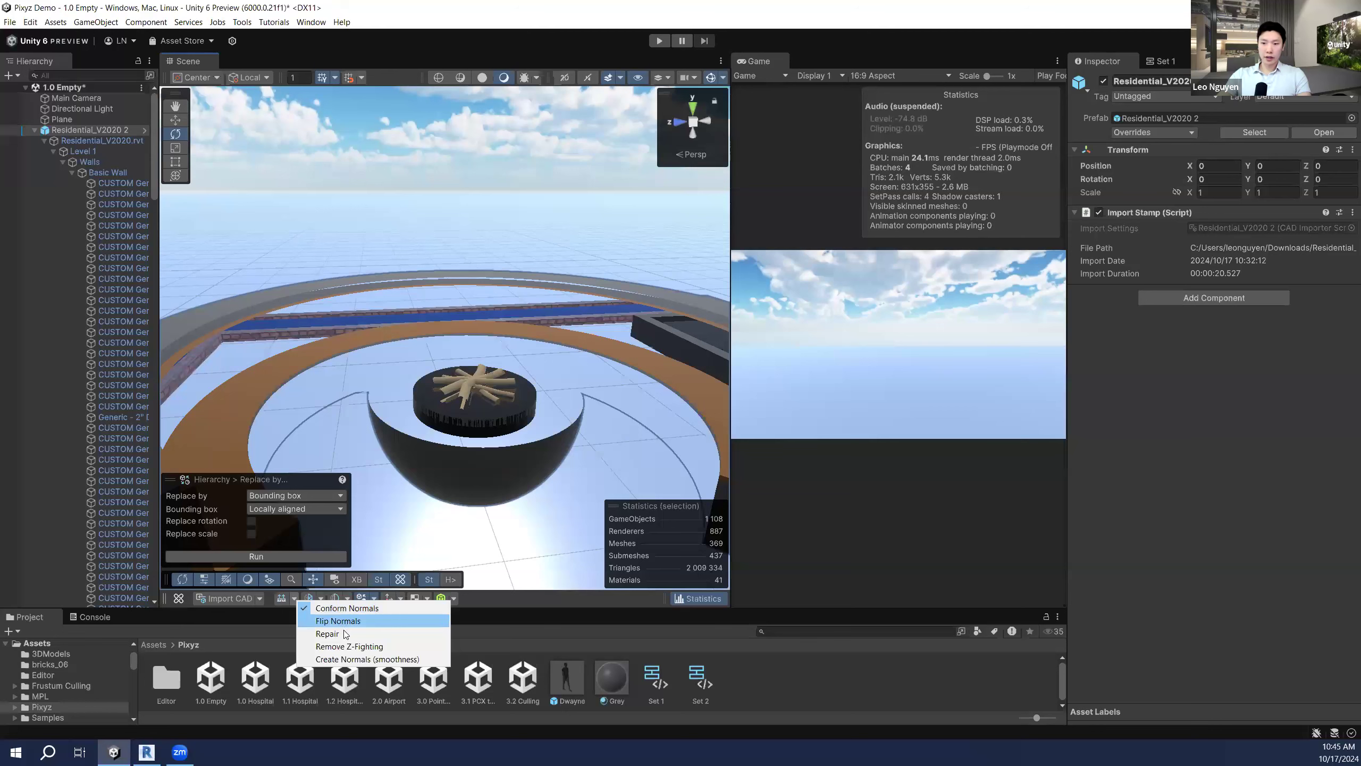
{"action": "left_click", "coordinate": [351, 659]}
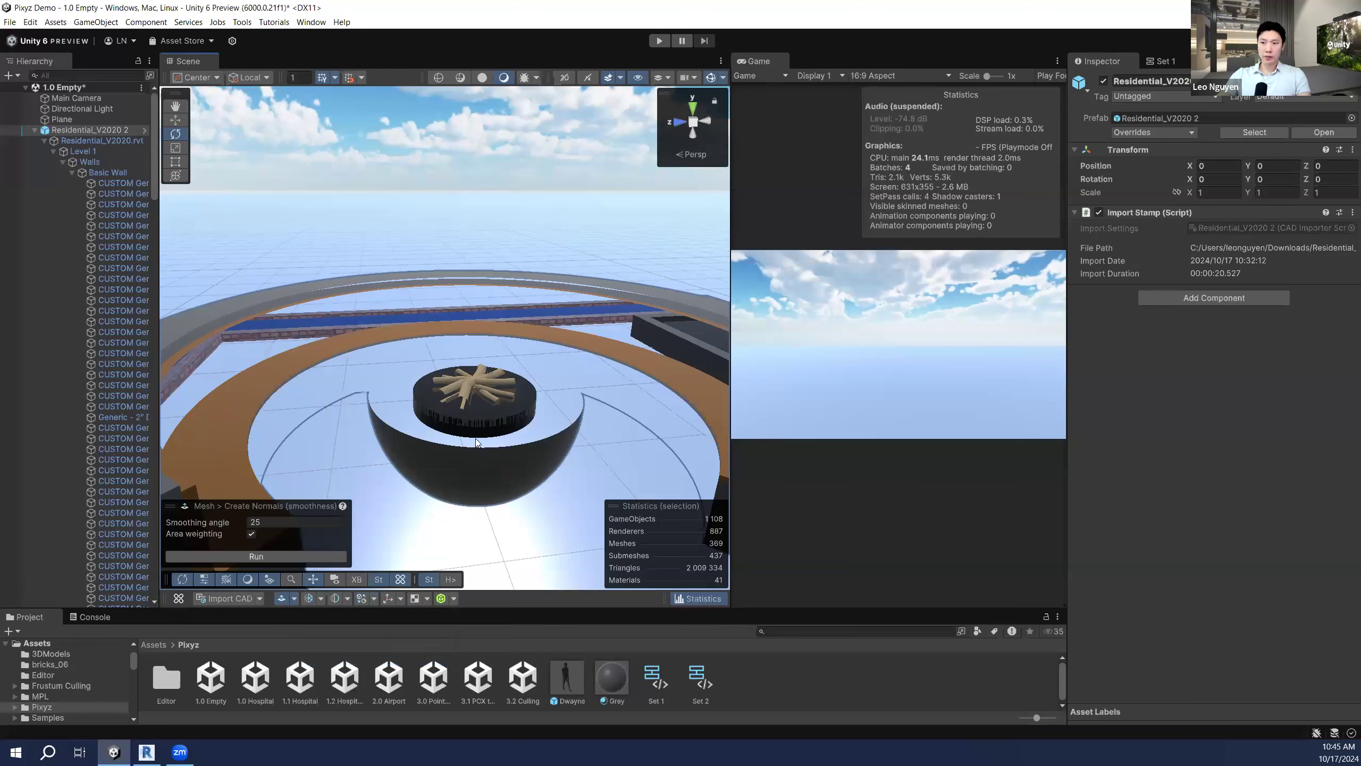
Step: Run a mesh Repair with 0.0001 distance tolerance on the model
{"action": "left_click", "coordinate": [295, 599]}
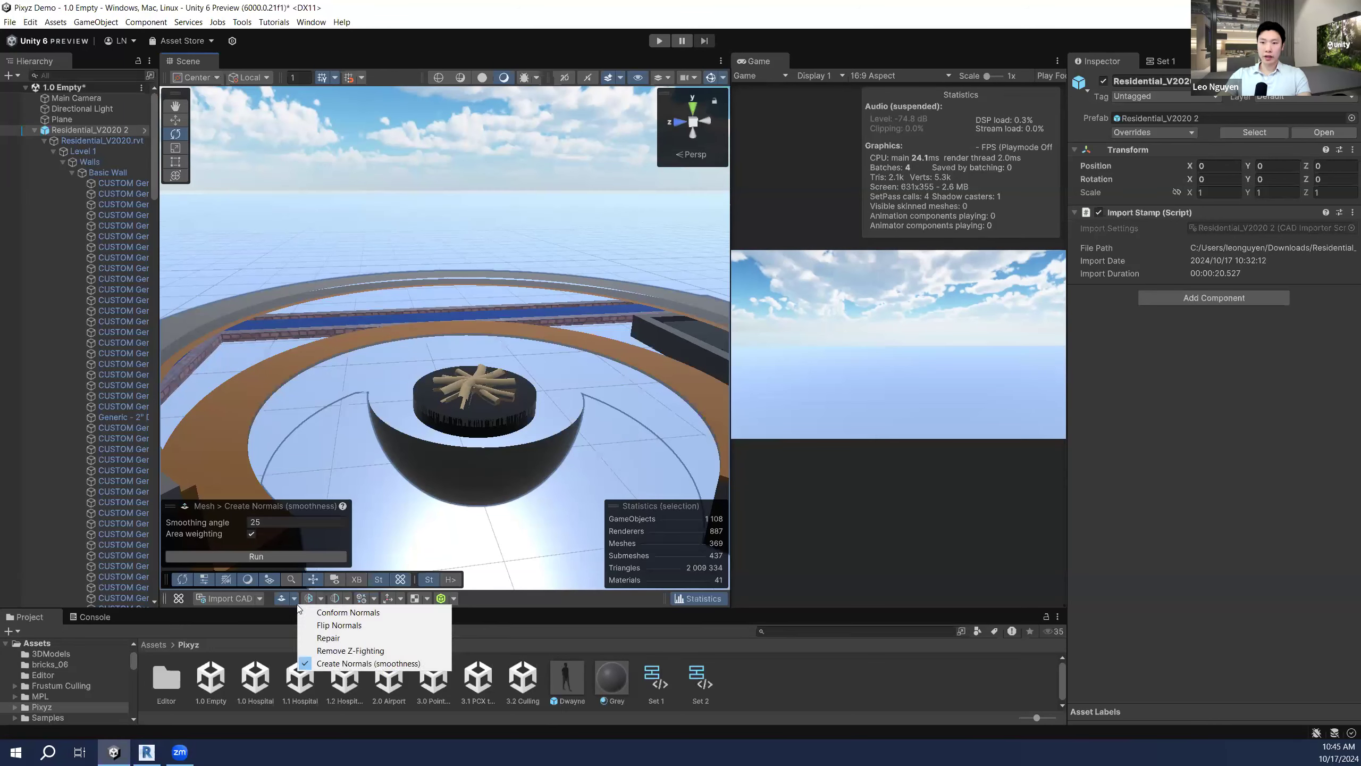
{"action": "left_click", "coordinate": [354, 628]}
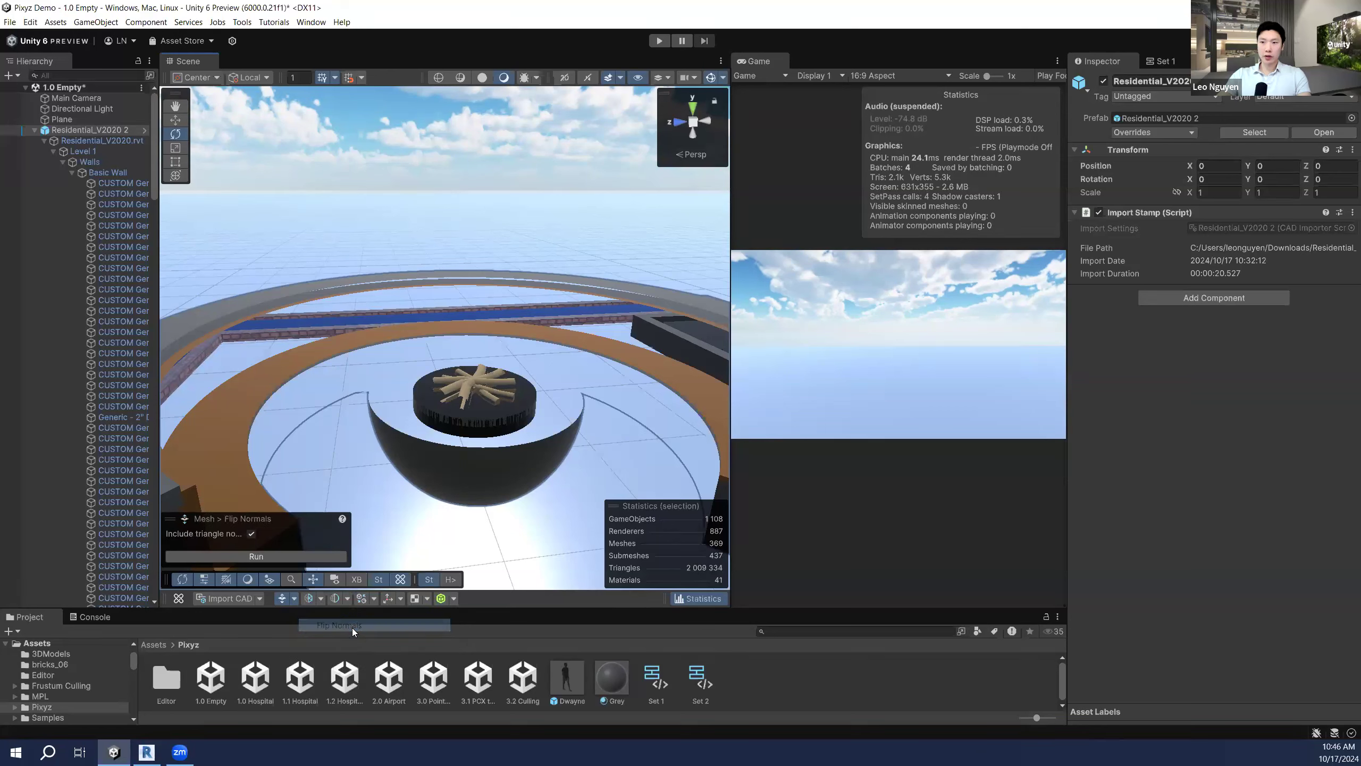
{"action": "left_click", "coordinate": [292, 598]}
{"action": "left_click", "coordinate": [326, 634]}
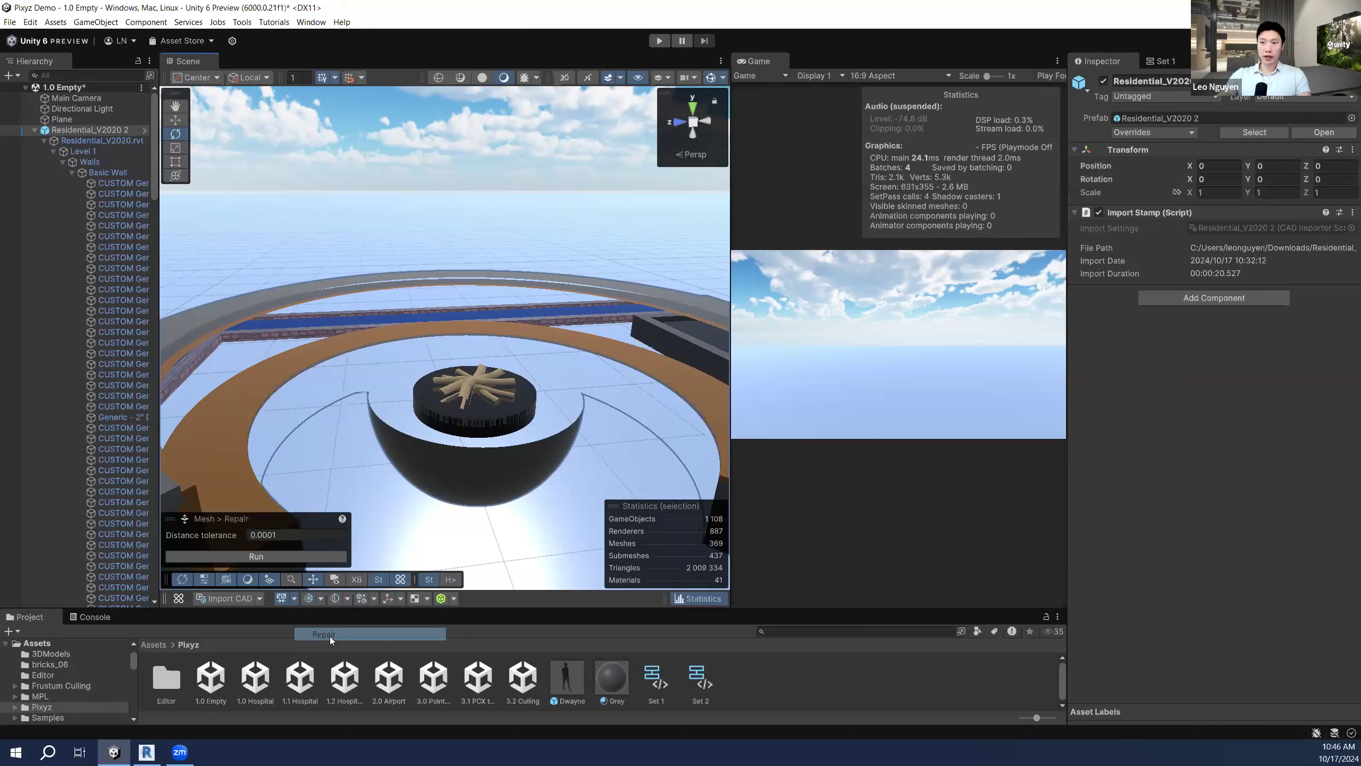
{"action": "left_click", "coordinate": [269, 560]}
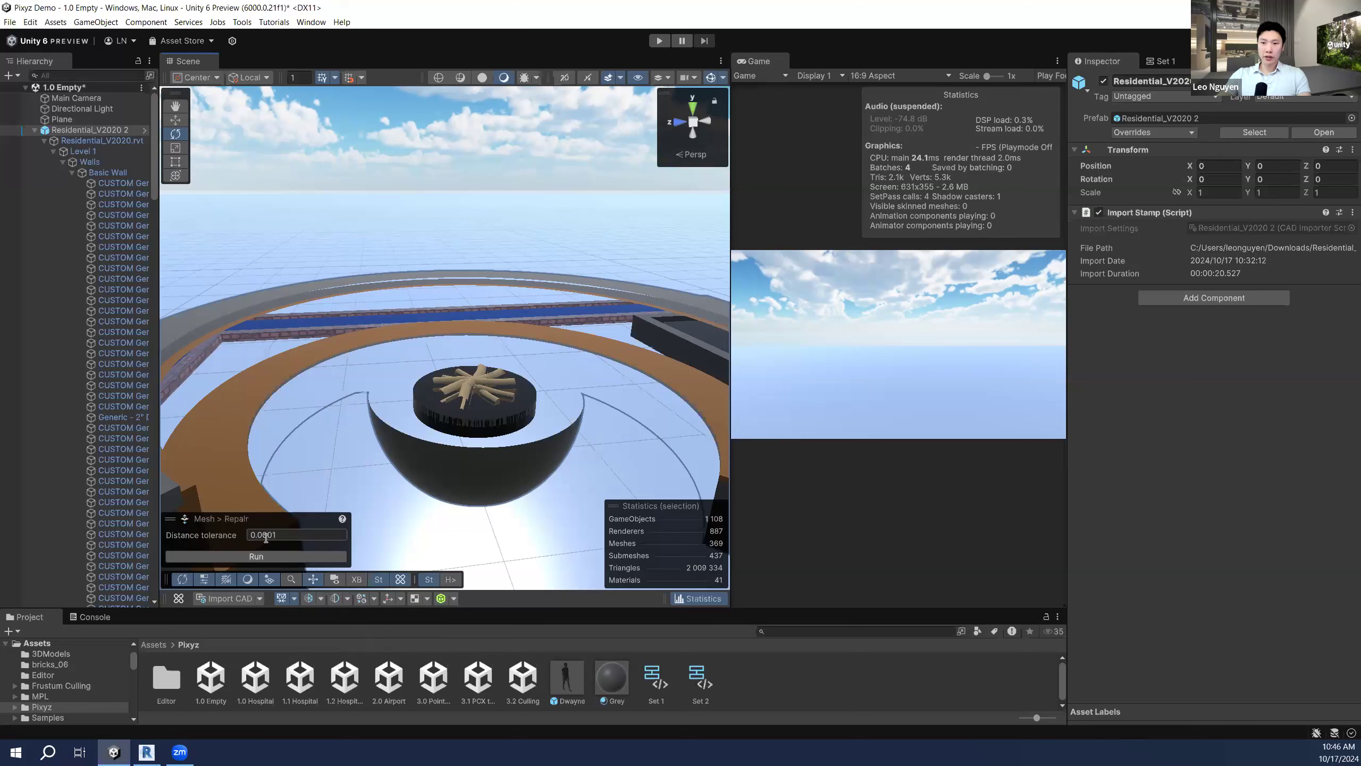
{"action": "left_click", "coordinate": [291, 555]}
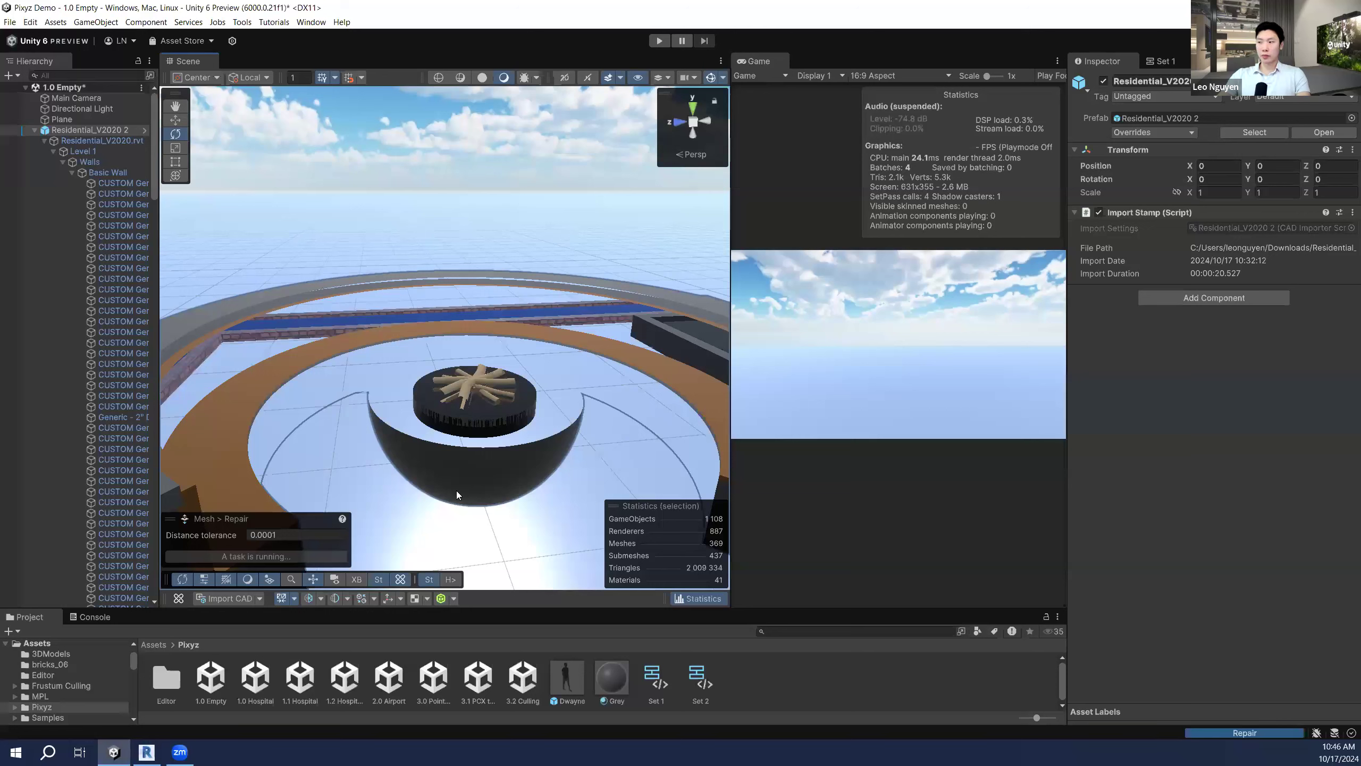
{"action": "left_click", "coordinate": [295, 599]}
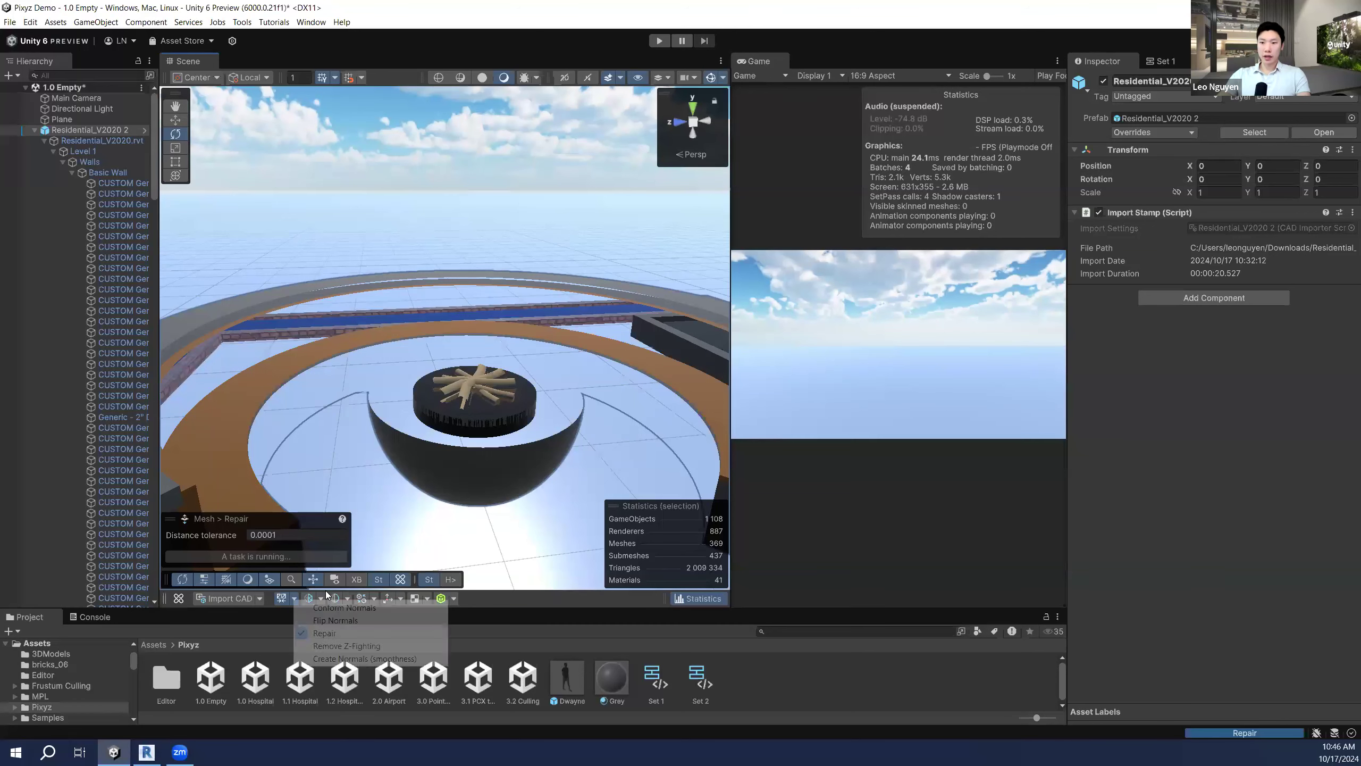
Step: Run Pixyz Conform Normals on Residential_V2020 2, trimming it to 2 008 567 triangles
{"action": "left_click", "coordinate": [345, 607]}
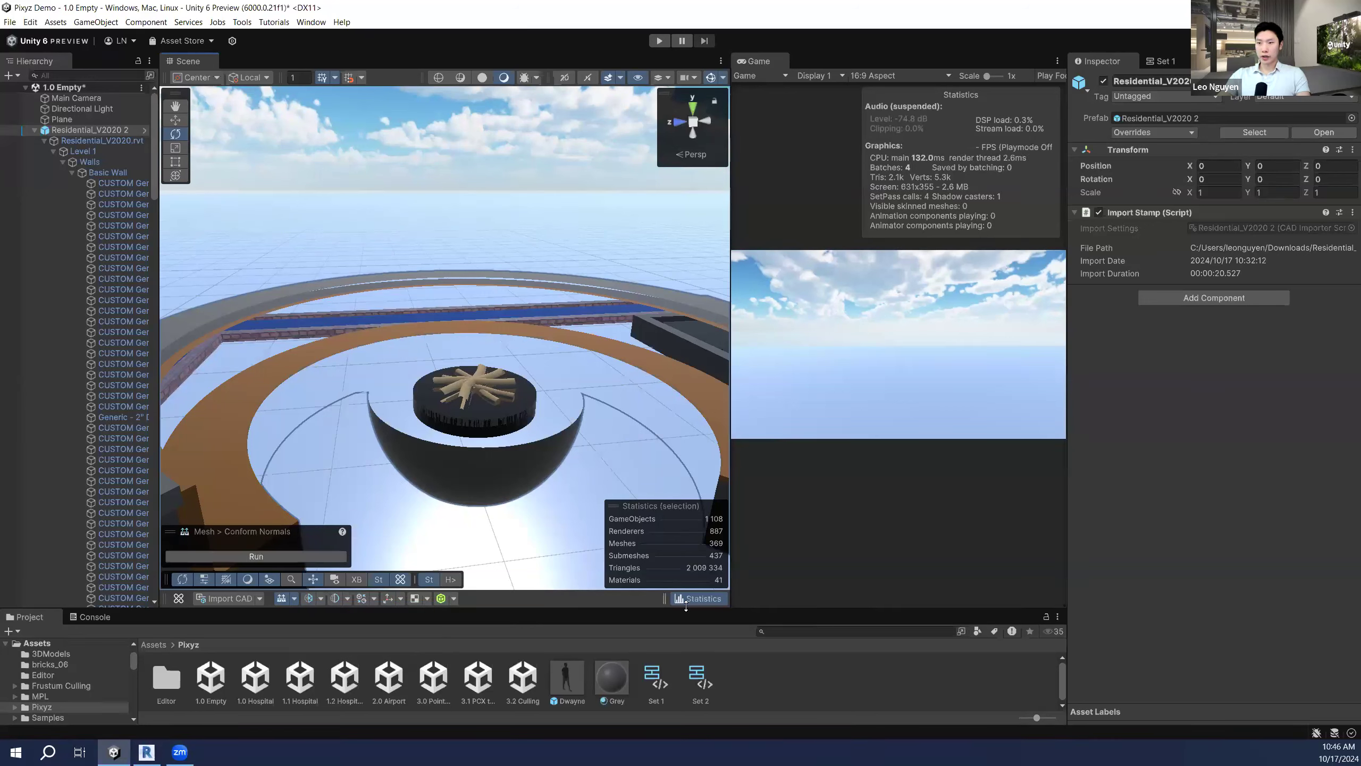
{"action": "left_click", "coordinate": [256, 557]}
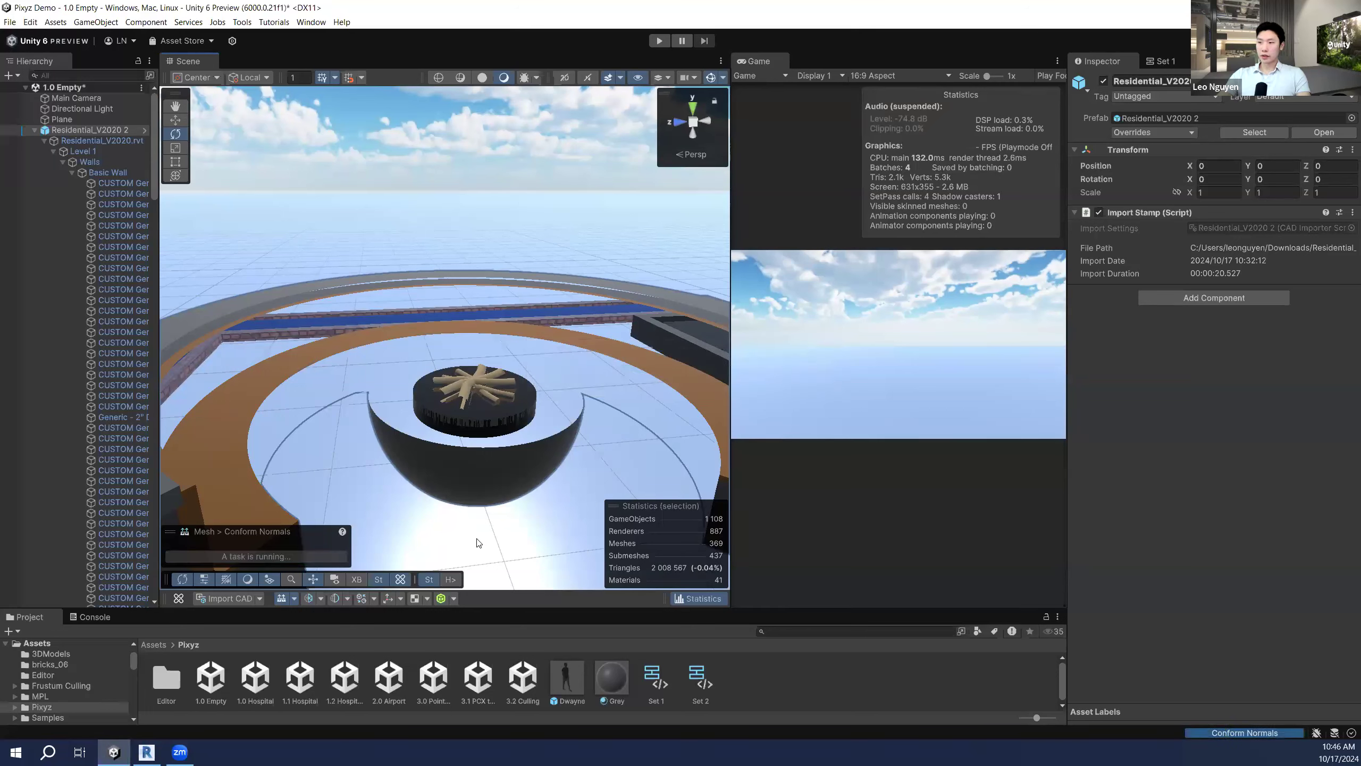
{"action": "right_click_drag", "start_coordinate": [426, 492], "coordinate": [422, 493]}
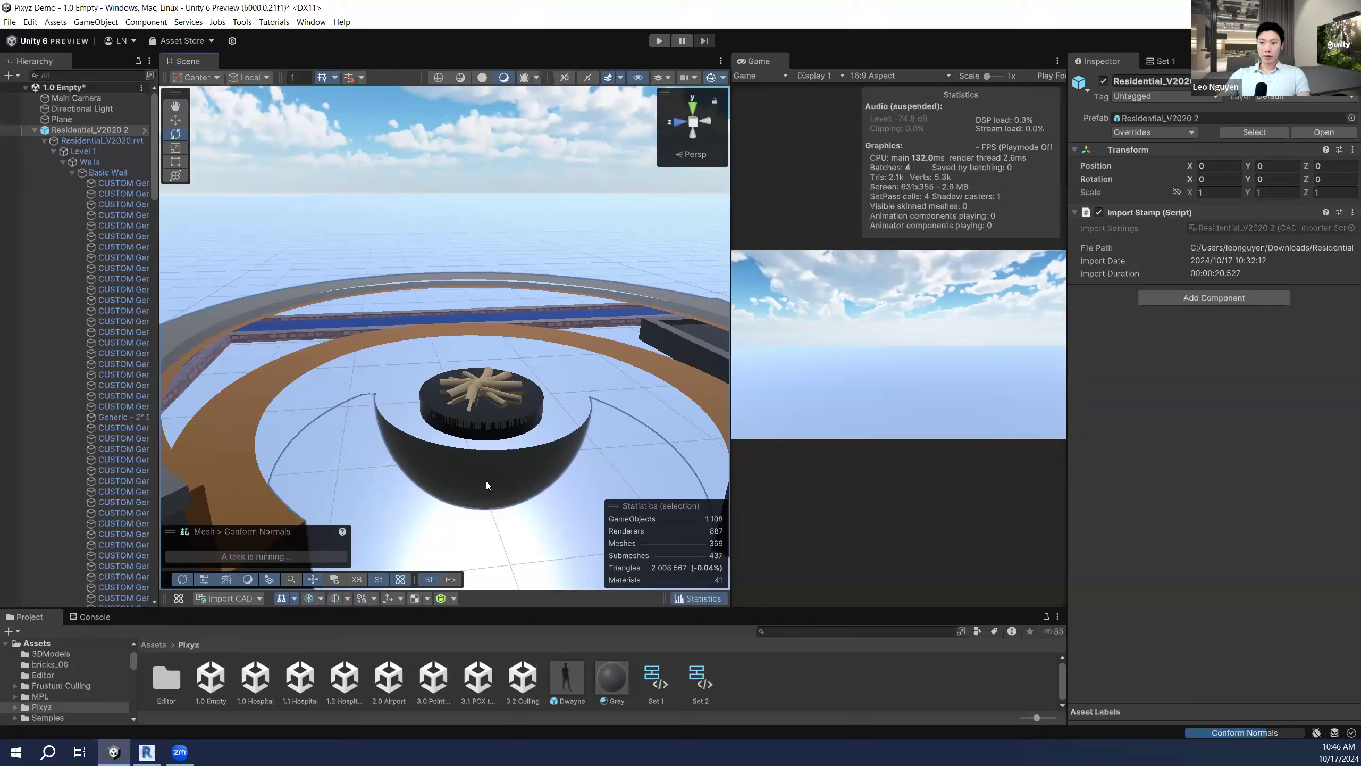
Step: Fly around the fire pit bowl to confirm it renders solid grey, then select the ground
{"action": "key", "text": "a"}
{"action": "right_click_drag", "start_coordinate": [462, 477], "coordinate": [462, 475]}
{"action": "key", "text": "d"}
{"action": "key", "text": "a"}
{"action": "key", "text": "a"}
{"action": "key", "text": "s"}
{"action": "key", "text": "w"}
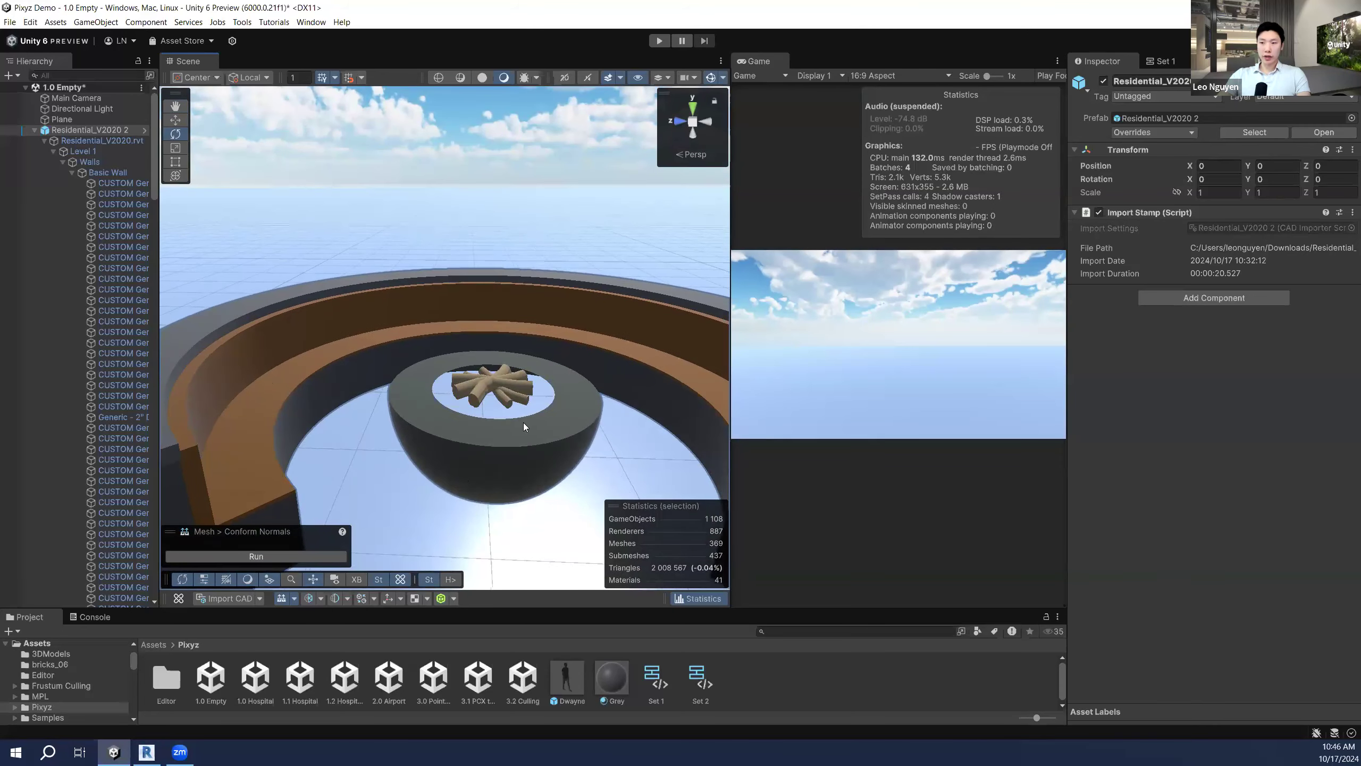
{"action": "left_click", "coordinate": [515, 406]}
Step: Select the Fire Pit Container and bring up its Concrete, Precast material in the Inspector
{"action": "left_click", "coordinate": [514, 407]}
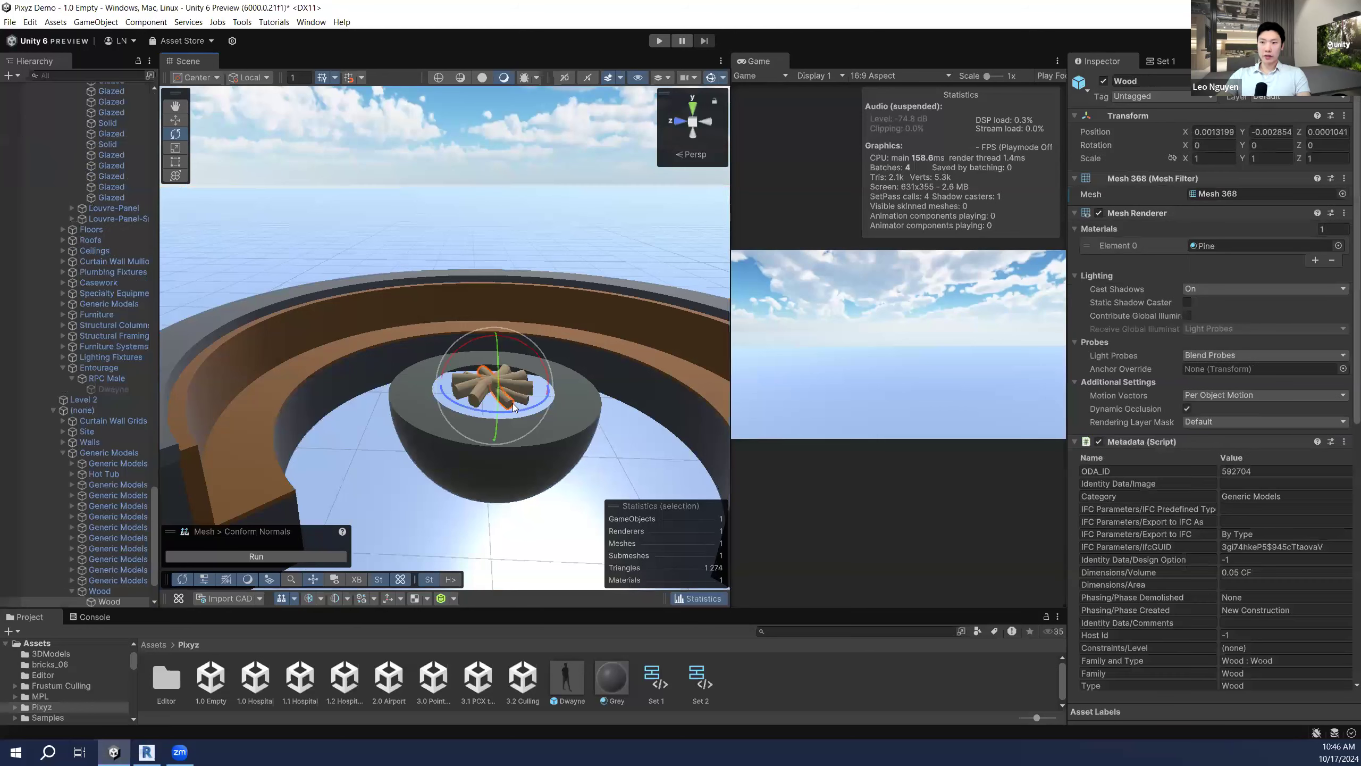
{"action": "left_click", "coordinate": [570, 423]}
{"action": "left_click", "coordinate": [570, 424]}
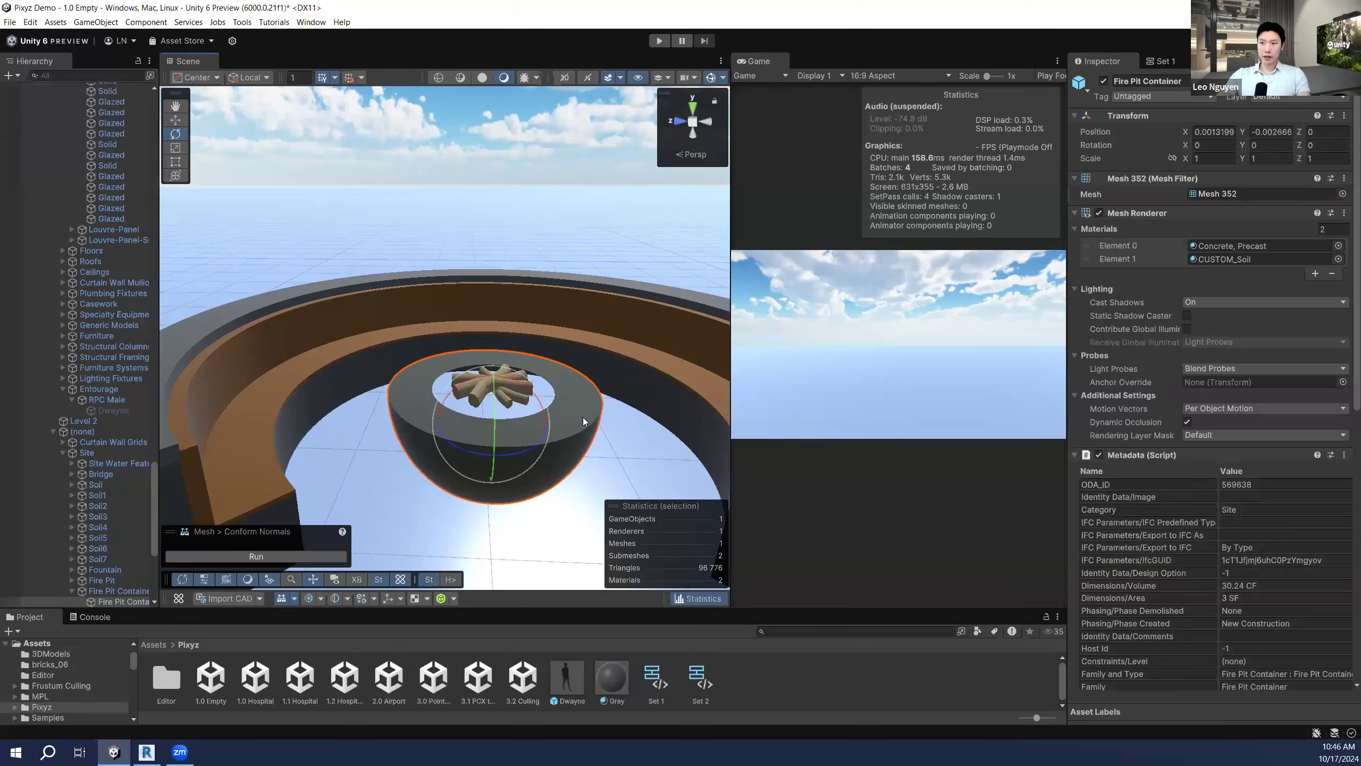
{"action": "left_click", "coordinate": [1250, 246]}
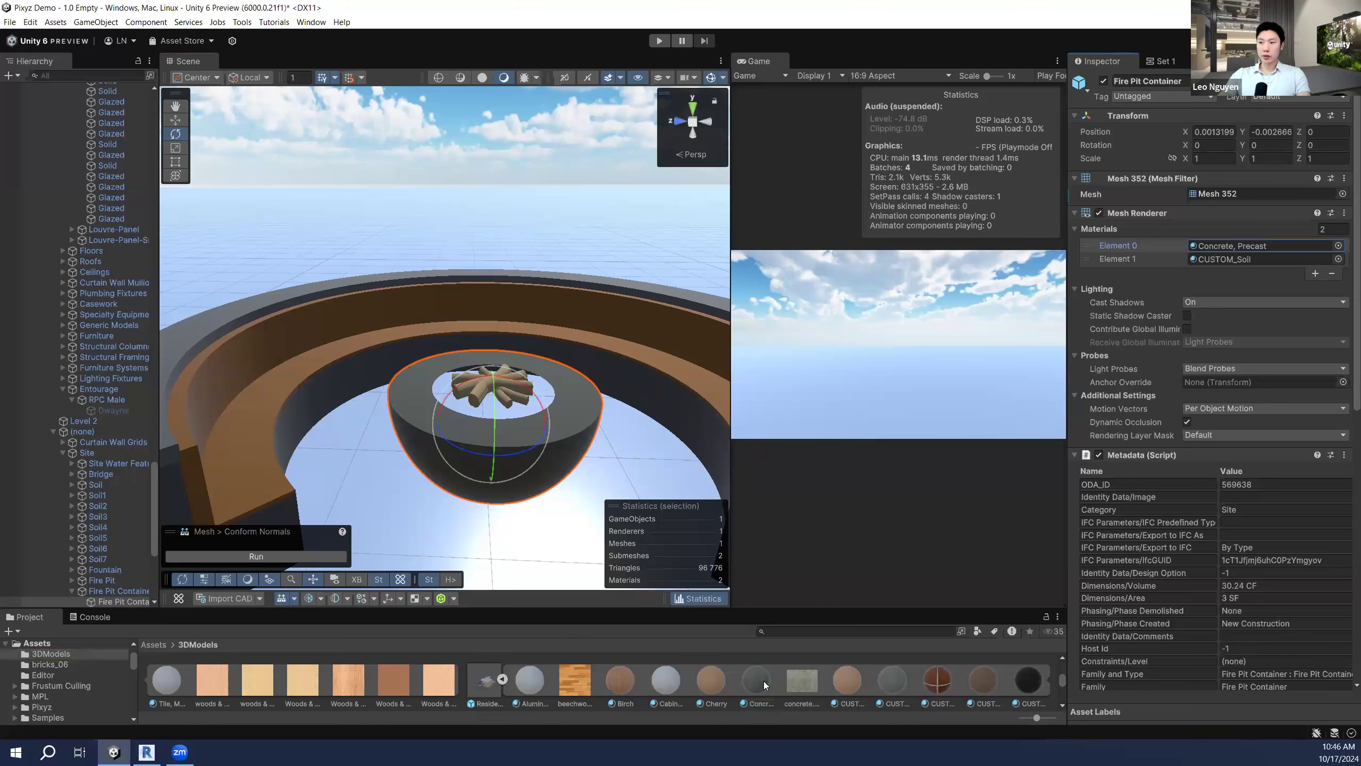
{"action": "left_click", "coordinate": [757, 680]}
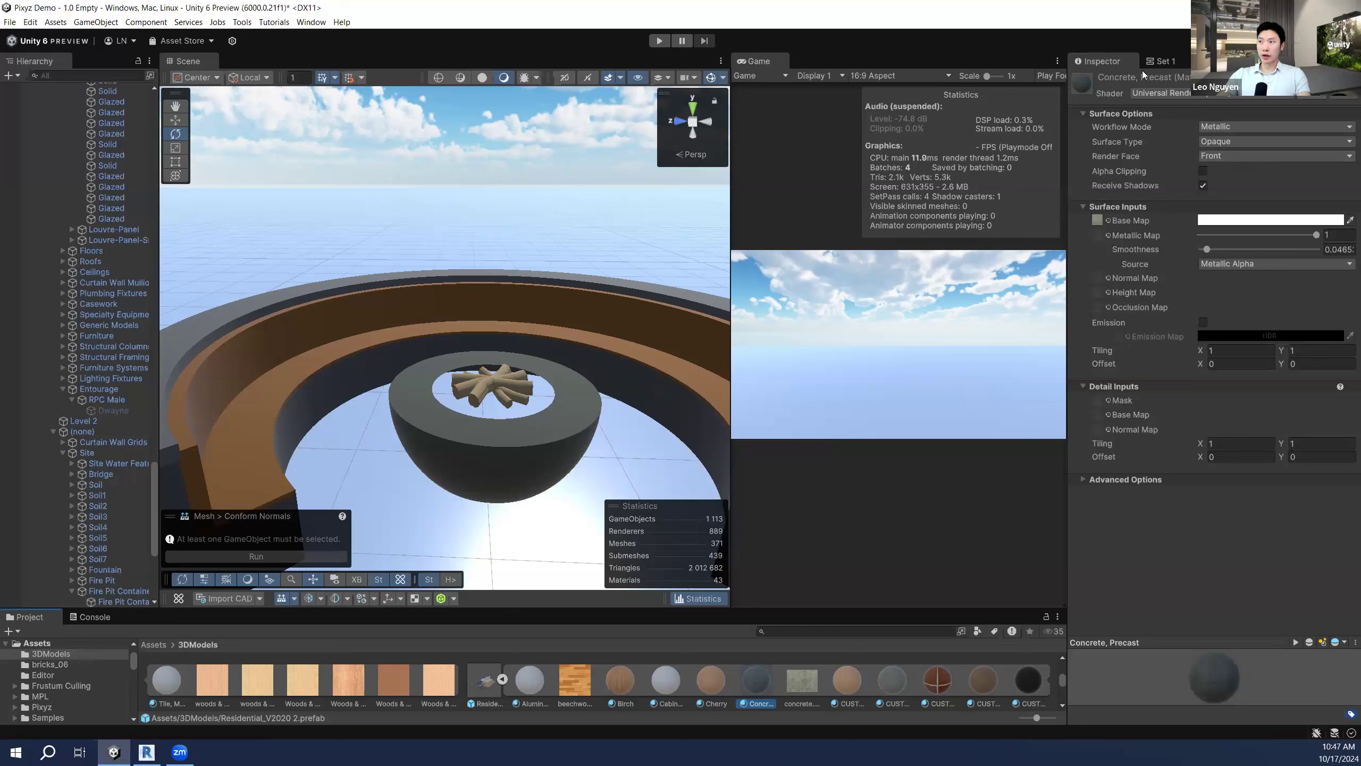
{"action": "left_click", "coordinate": [1234, 156]}
Step: Set Concrete, Precast Render Face to Both, then fly into the house toward the bedroom mirror
{"action": "left_click", "coordinate": [1232, 181]}
{"action": "mouse_move", "coordinate": [548, 333]}
{"action": "right_mouse_down"}
{"action": "mouse_move", "coordinate": [428, 373]}
{"action": "mouse_move", "coordinate": [575, 354]}
{"action": "mouse_move", "coordinate": [471, 354]}
{"action": "mouse_move", "coordinate": [490, 341]}
{"action": "mouse_move", "coordinate": [464, 340]}
{"action": "mouse_move", "coordinate": [563, 353]}
{"action": "right_mouse_up"}
{"action": "key", "text": "w"}
{"action": "key", "text": "s"}
{"action": "key", "text": "w"}
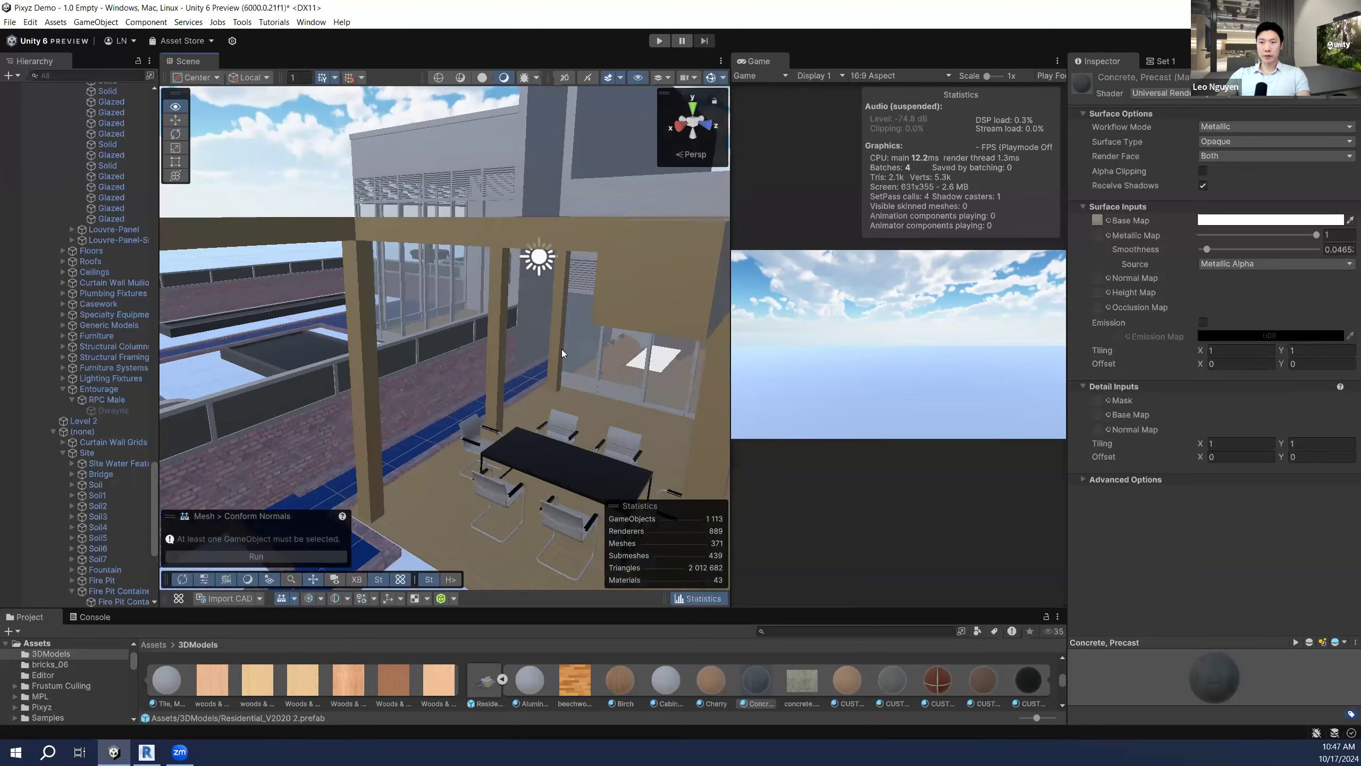
{"action": "key", "text": "w"}
{"action": "right_click_drag", "start_coordinate": [454, 352], "coordinate": [543, 304]}
Step: Select the 24" x 48" Mirror-Ellipse and run Pixyz Remove Z-Fighting on it
{"action": "left_click", "coordinate": [543, 305]}
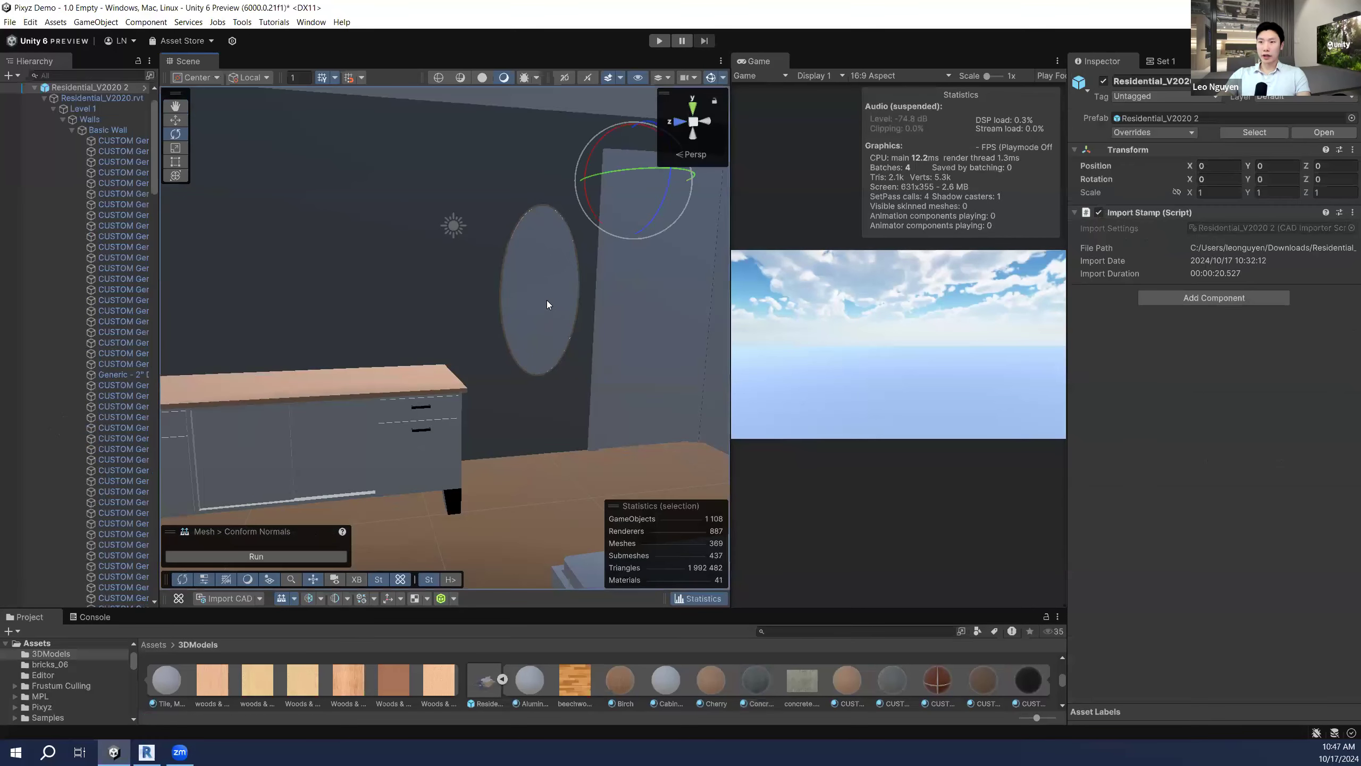
{"action": "left_click", "coordinate": [294, 598]}
{"action": "left_click", "coordinate": [341, 641]}
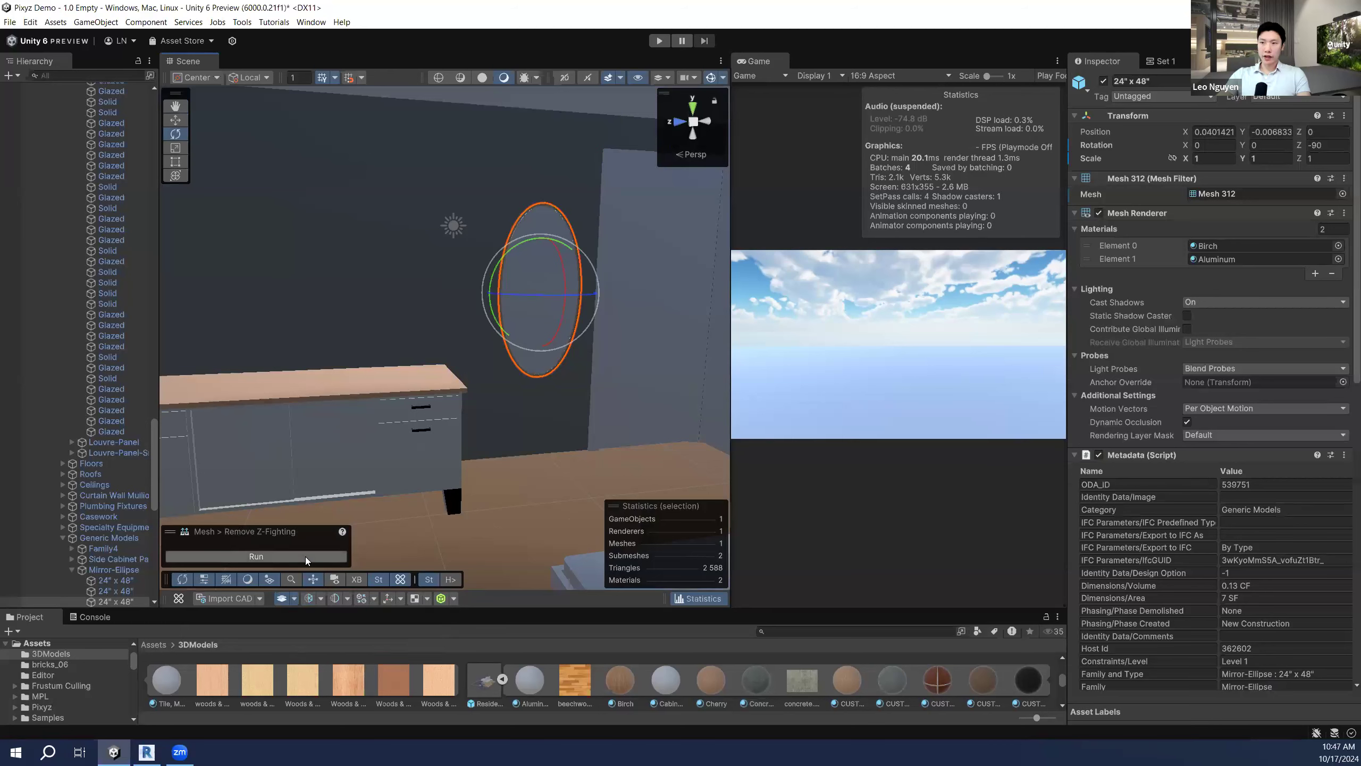
{"action": "left_click", "coordinate": [305, 556]}
Step: Nudge the mirror slightly off the wall with the Move tool, then fly back toward Dwayne
{"action": "right_click_drag", "start_coordinate": [465, 486], "coordinate": [498, 476]}
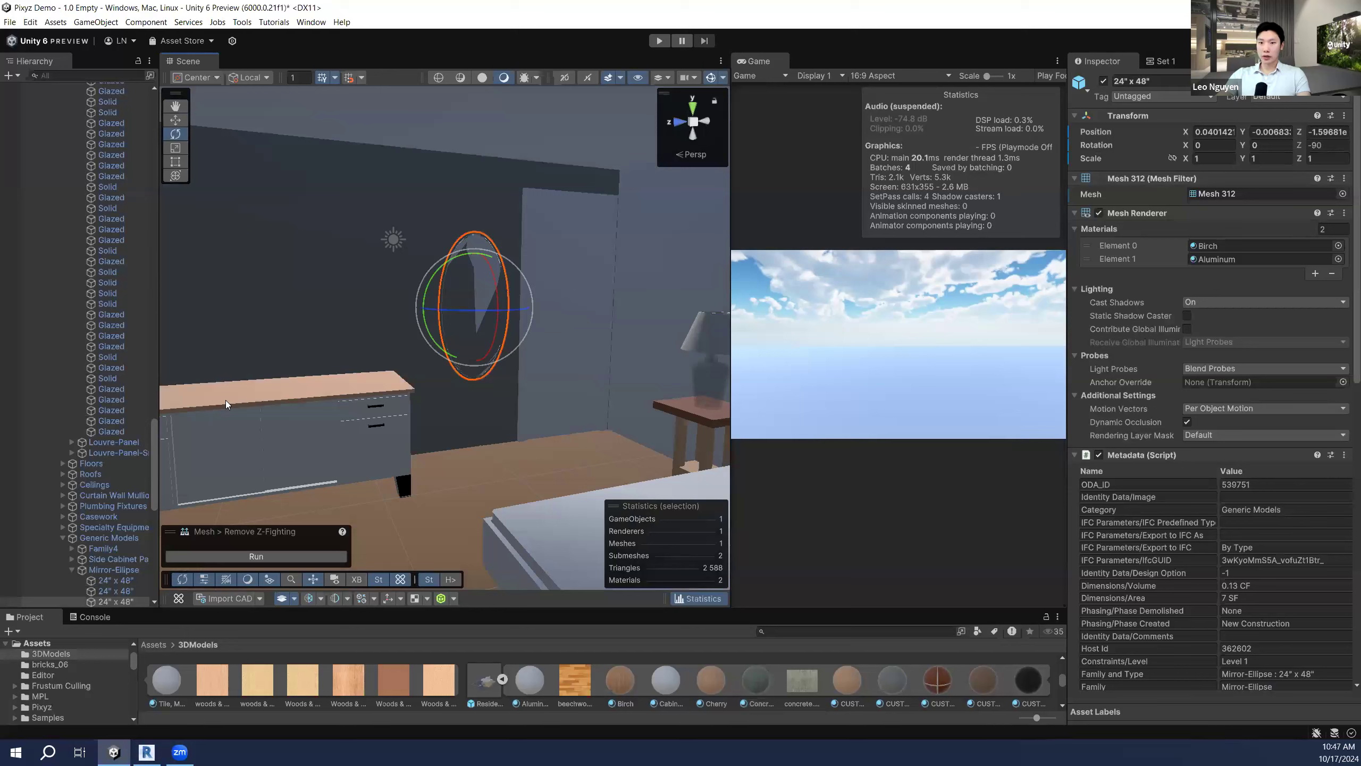
{"action": "left_click", "coordinate": [180, 120]}
{"action": "left_click_drag", "start_coordinate": [495, 307], "coordinate": [495, 310]}
{"action": "key", "text": "s"}
{"action": "right_click_drag", "start_coordinate": [558, 306], "coordinate": [384, 337]}
{"action": "key", "text": "w"}
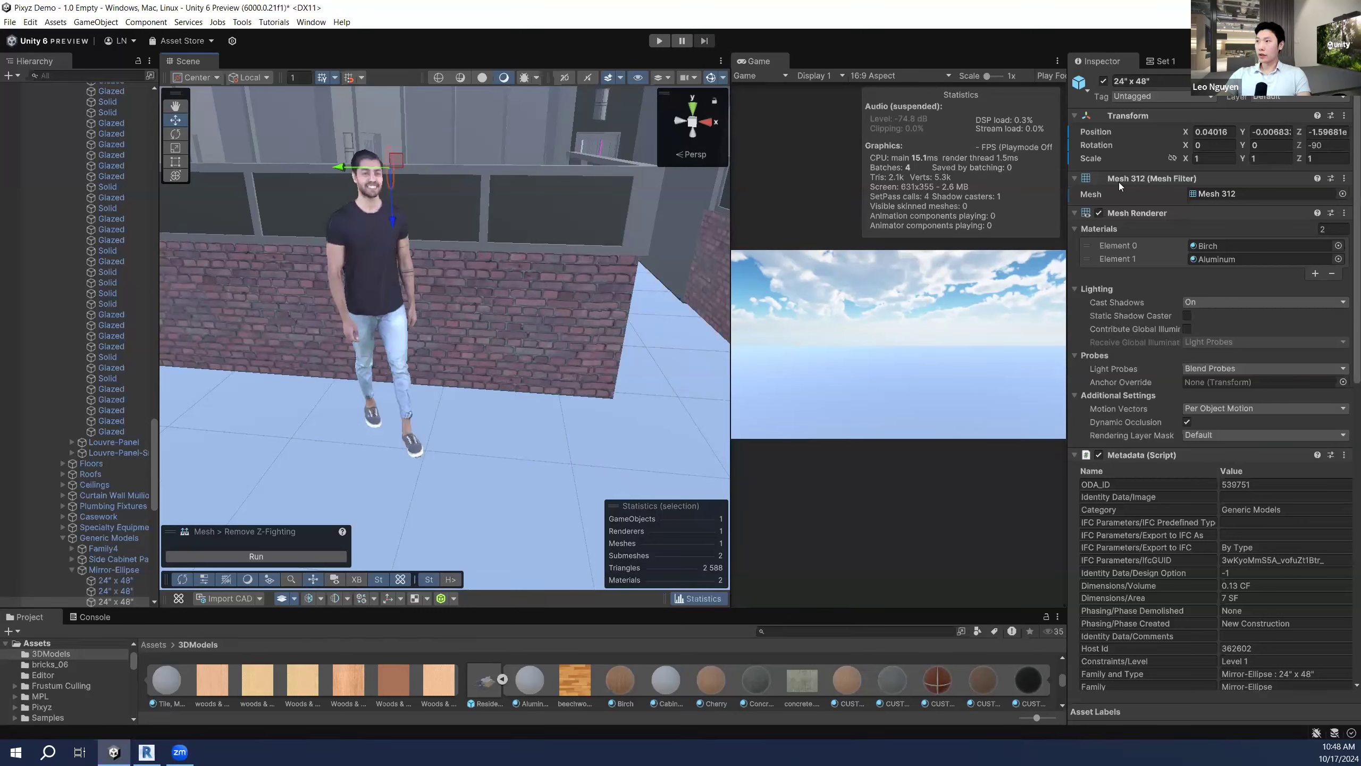
Step: Show the Pixyz Set 1 rules and fly around the Dwayne figure by the brick wall
{"action": "left_click", "coordinate": [1161, 60]}
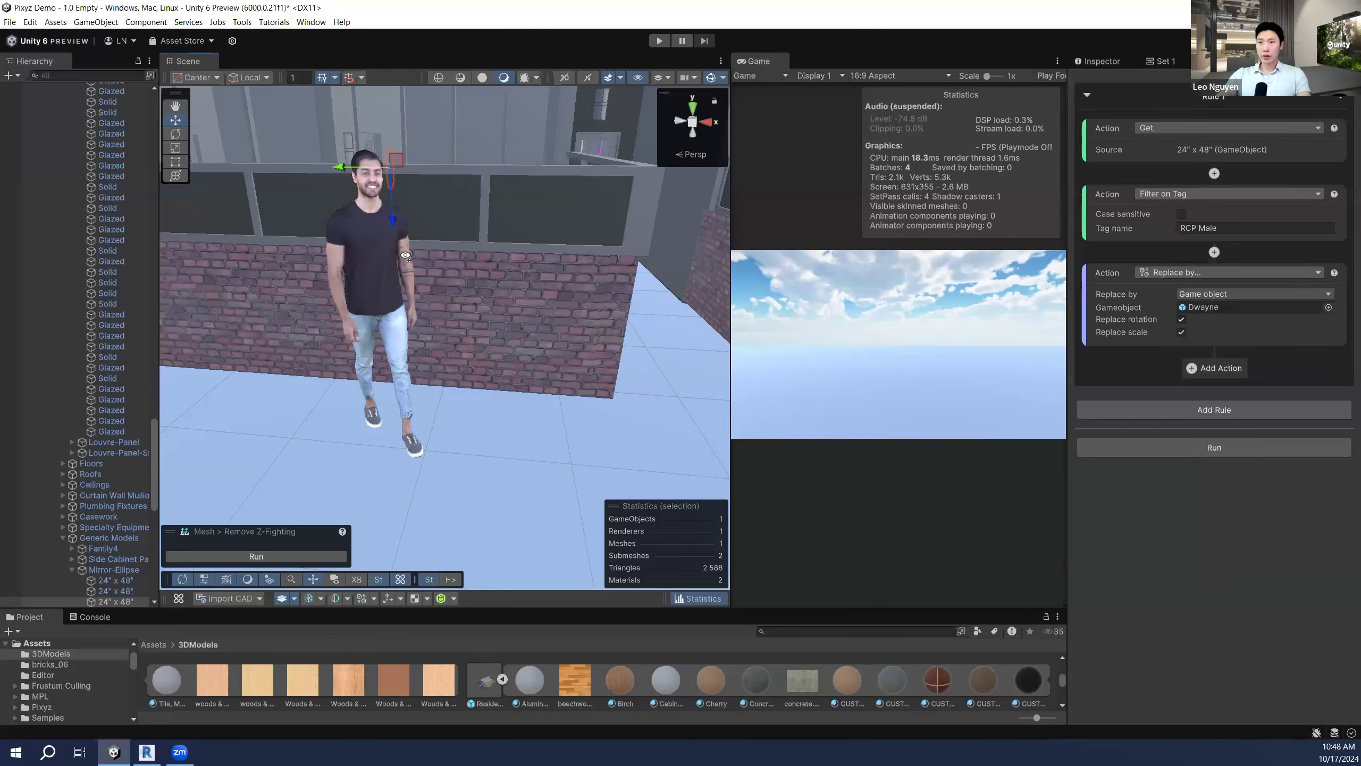
{"action": "right_click_drag", "start_coordinate": [405, 255], "coordinate": [369, 232]}
{"action": "key", "text": "w"}
{"action": "key", "text": "s"}
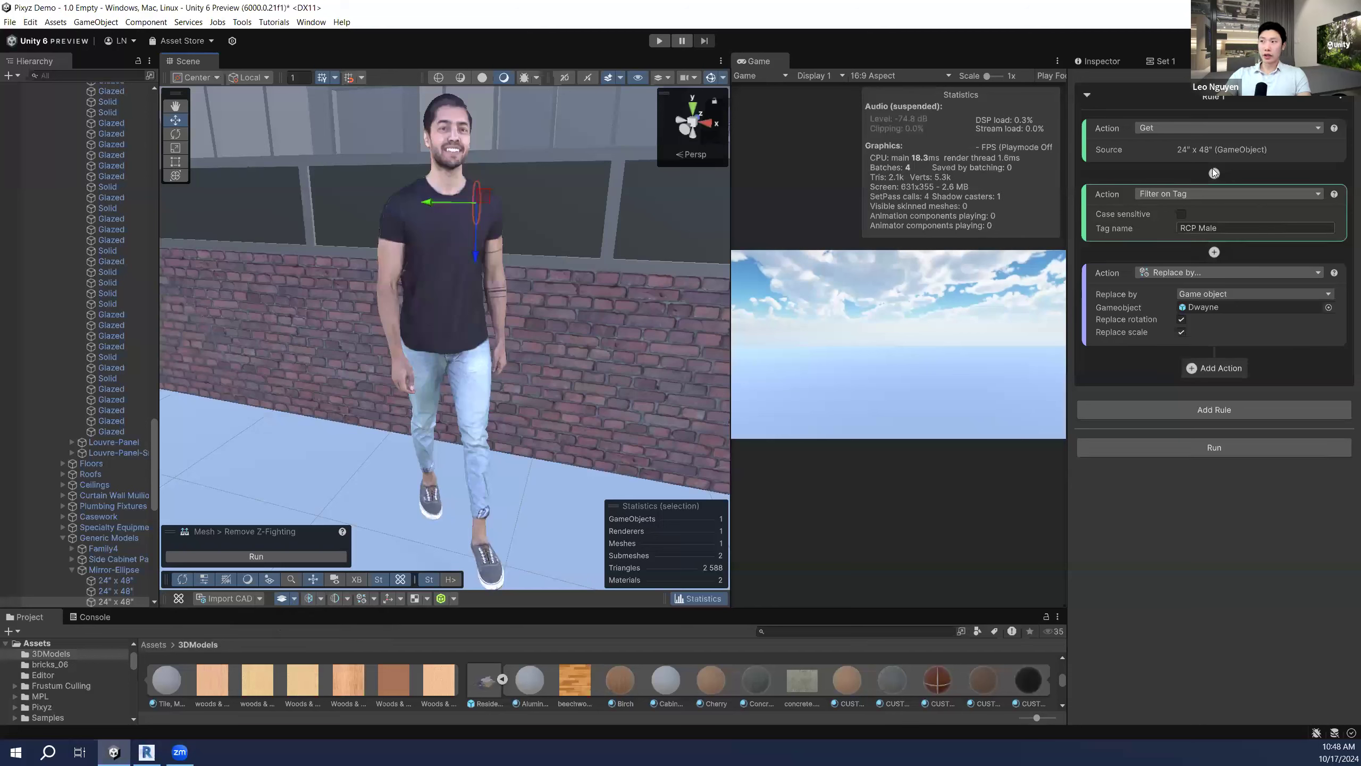
{"action": "key", "text": "s"}
{"action": "right_click_drag", "start_coordinate": [559, 255], "coordinate": [556, 251]}
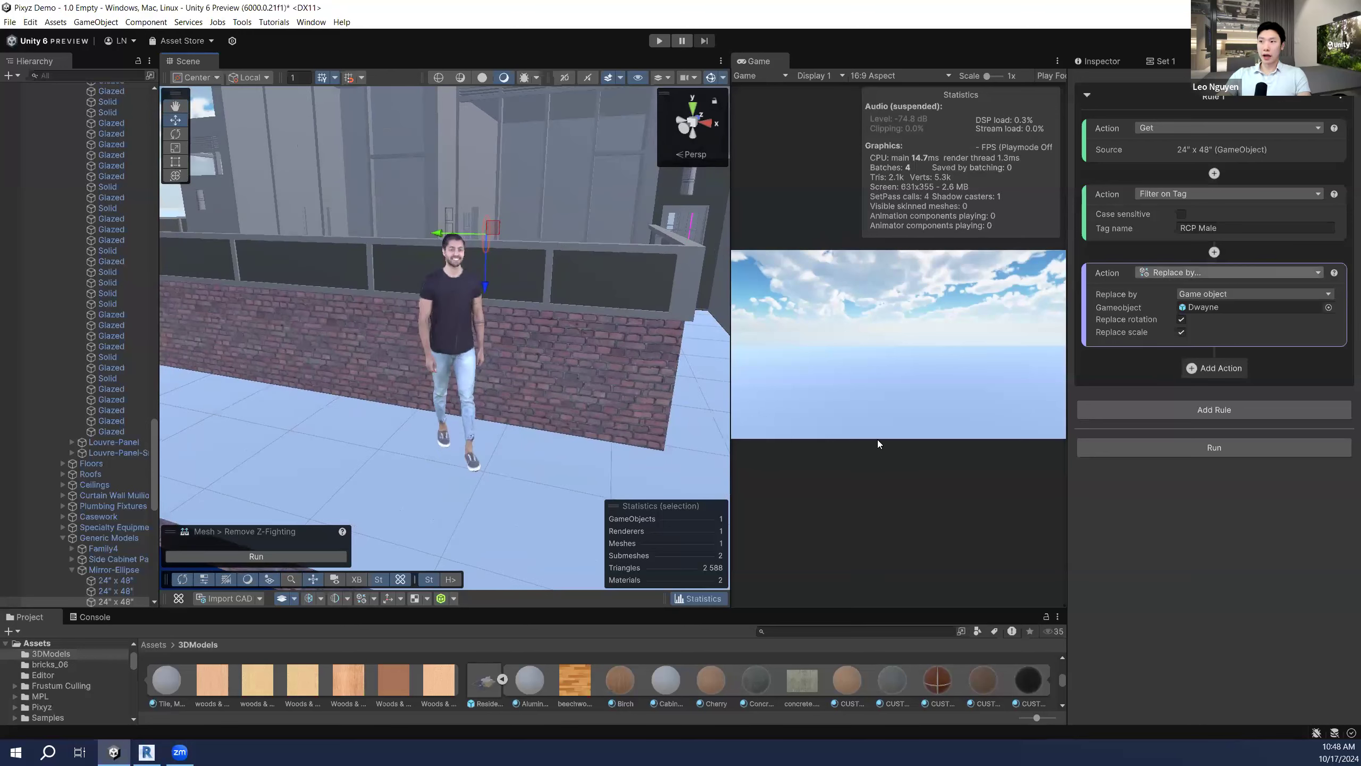
Step: Check the Create Collider options without changing them, then swing past the pool back toward Dwayne
{"action": "left_click", "coordinate": [455, 598]}
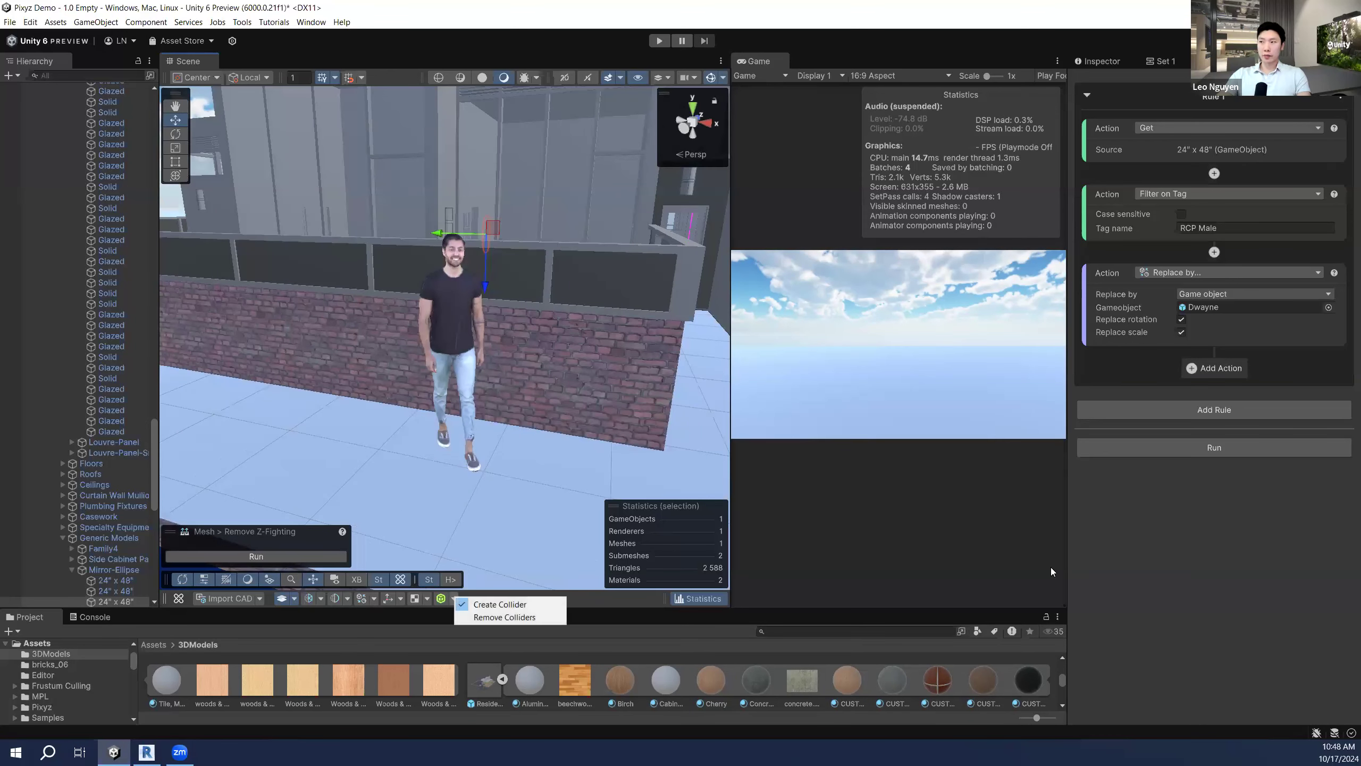
{"action": "left_click", "coordinate": [1288, 573]}
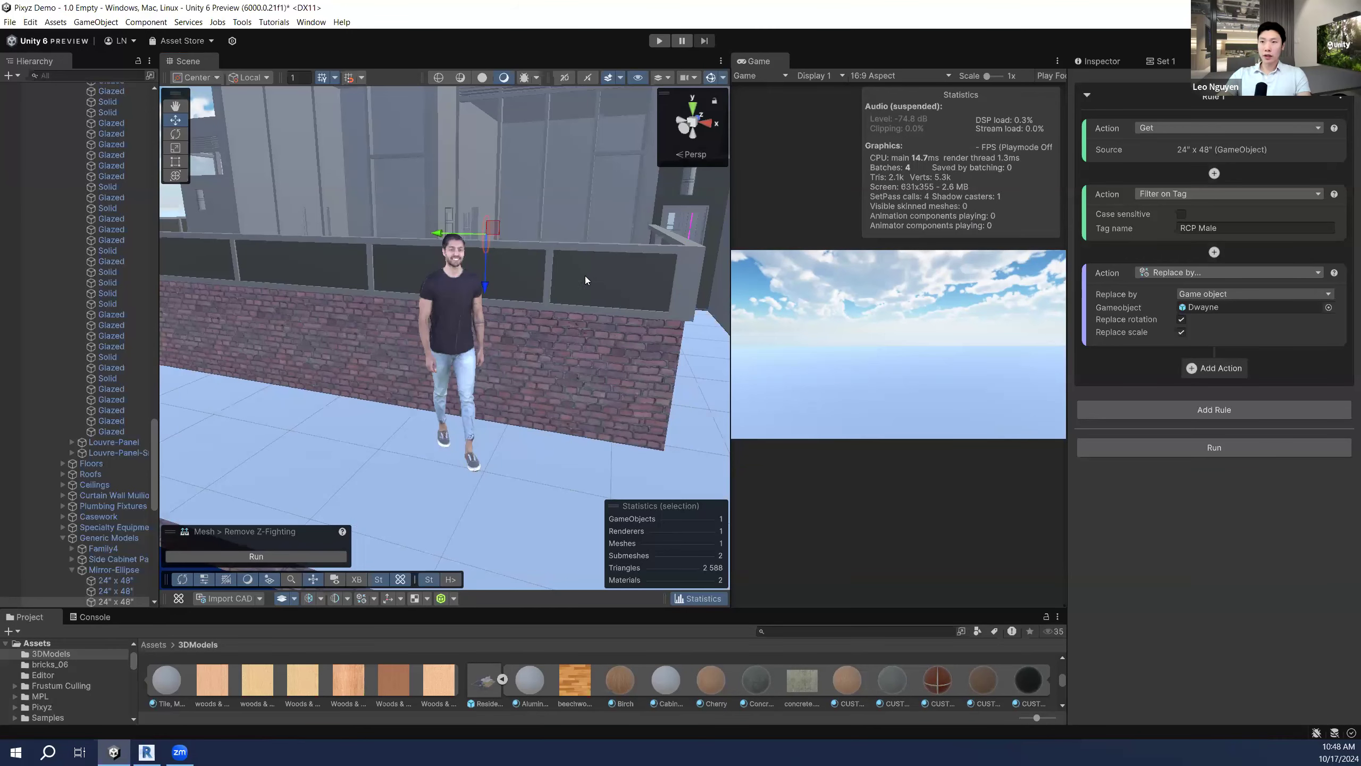
{"action": "right_click_drag", "start_coordinate": [585, 280], "coordinate": [582, 257]}
{"action": "right_click_drag", "start_coordinate": [518, 293], "coordinate": [471, 354]}
{"action": "key", "text": "s"}
{"action": "key", "text": "w"}
{"action": "right_click_drag", "start_coordinate": [567, 387], "coordinate": [562, 397]}
{"action": "key", "text": "w"}
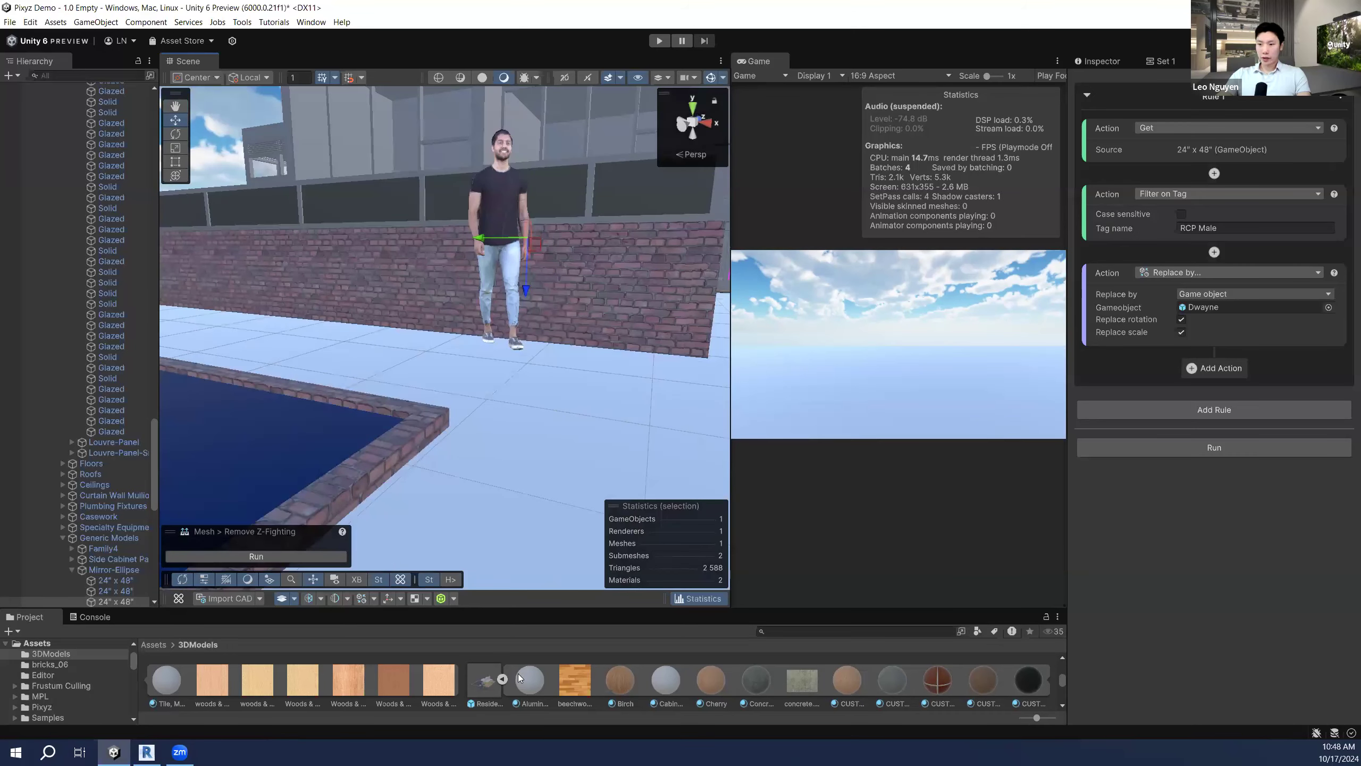
Step: Browse from the Assets root into the Pixyz folder in the Project panel
{"action": "left_click", "coordinate": [502, 679]}
{"action": "left_click", "coordinate": [170, 646]}
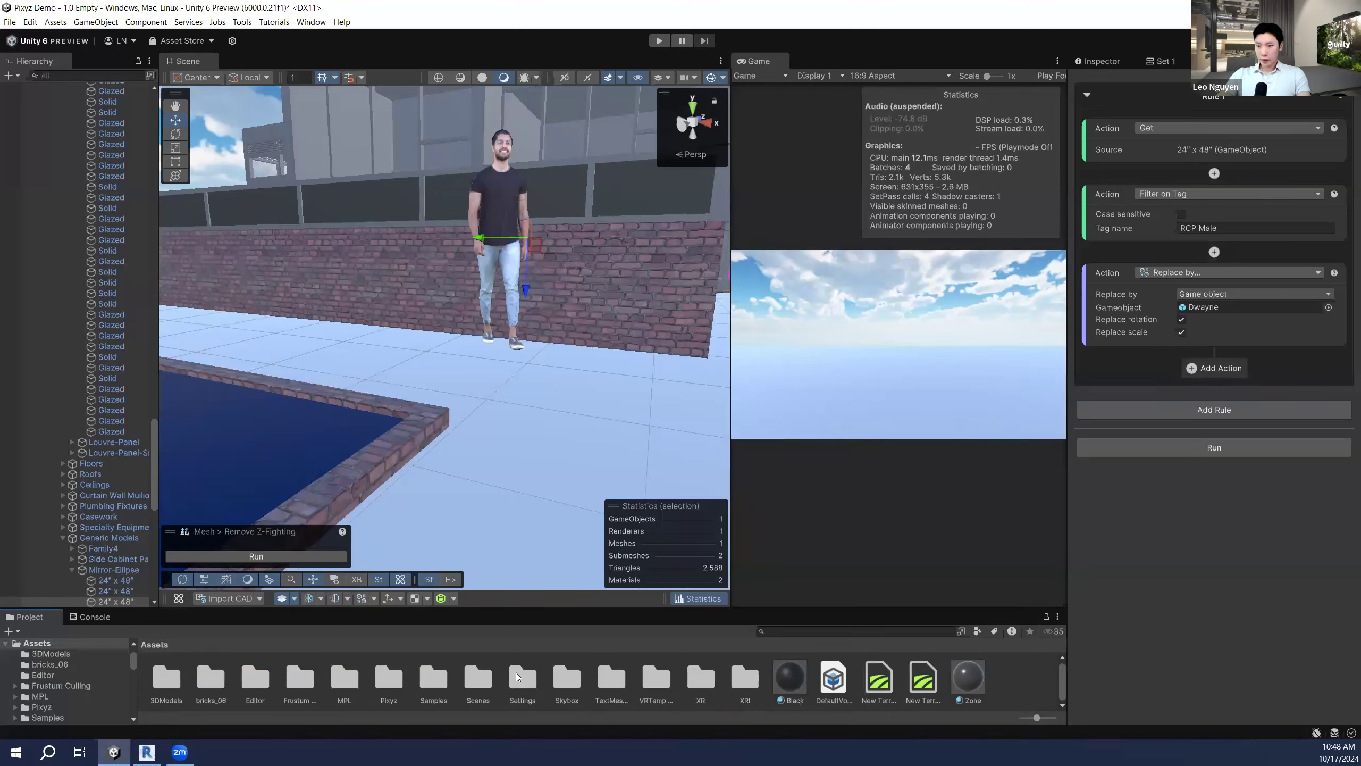
{"action": "double_click", "coordinate": [395, 680]}
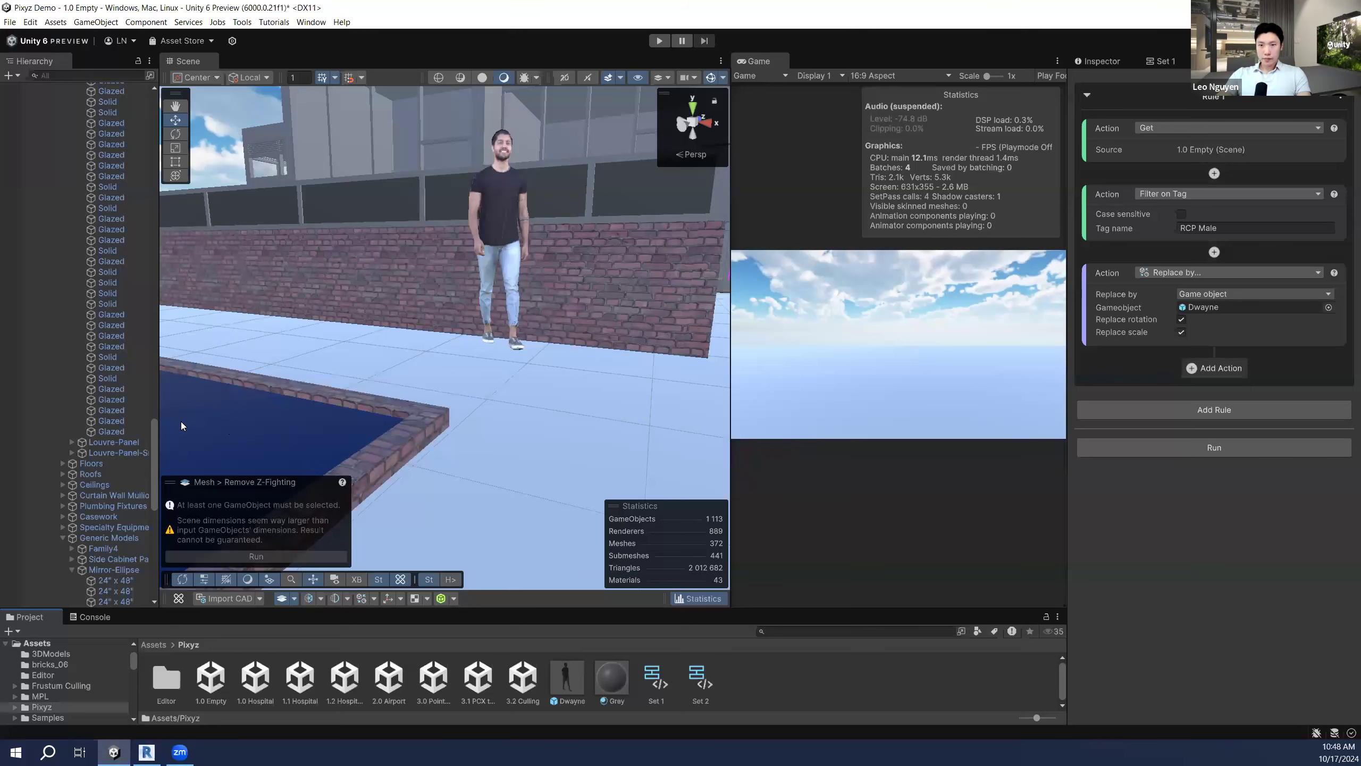
Step: Widen the Hierarchy and collapse Residential_V2020.rvt to expose Dwayne and Dwayne(Clone)
{"action": "left_click_drag", "start_coordinate": [160, 403], "coordinate": [248, 202]}
{"action": "scroll", "coordinate": [187, 436], "scroll_direction": "up", "scroll_amount": 6}
{"action": "scroll", "coordinate": [187, 437], "scroll_direction": "up", "scroll_amount": 7}
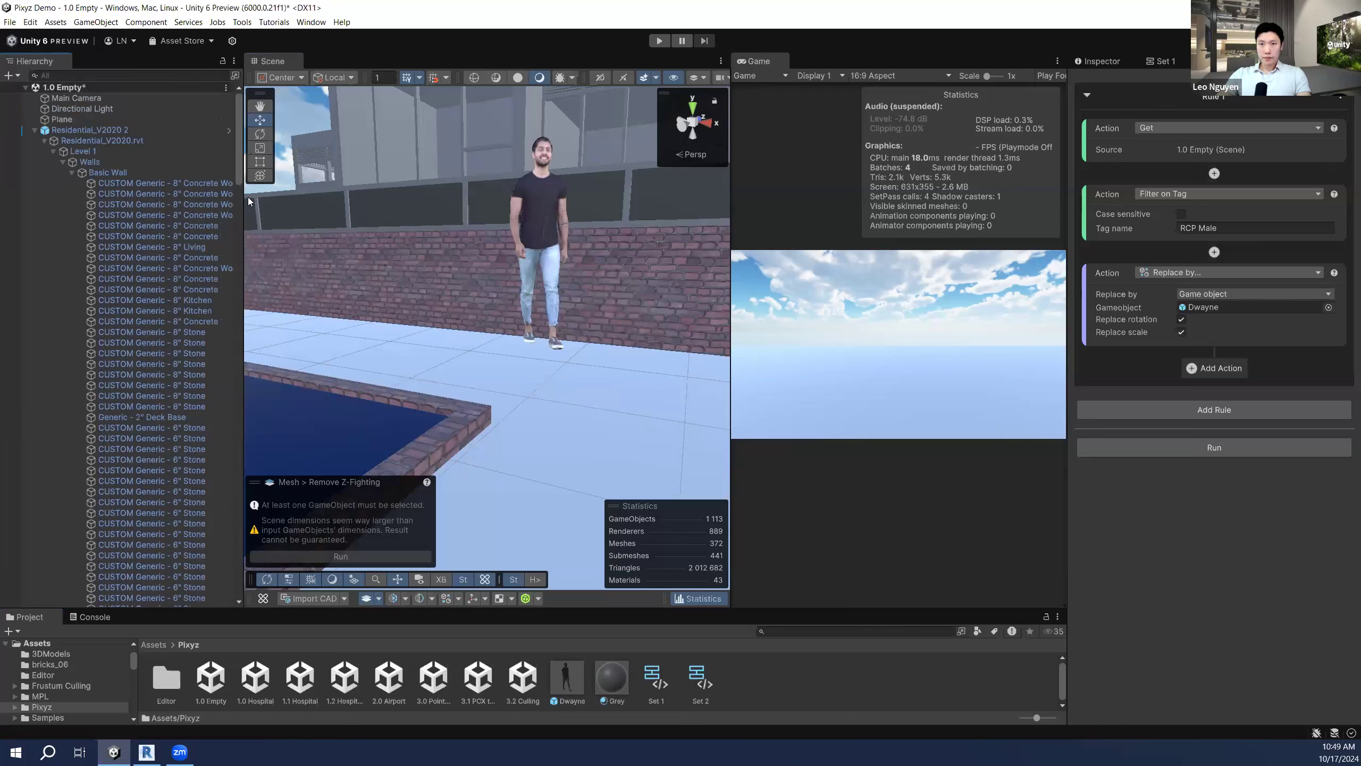
{"action": "left_click", "coordinate": [44, 140]}
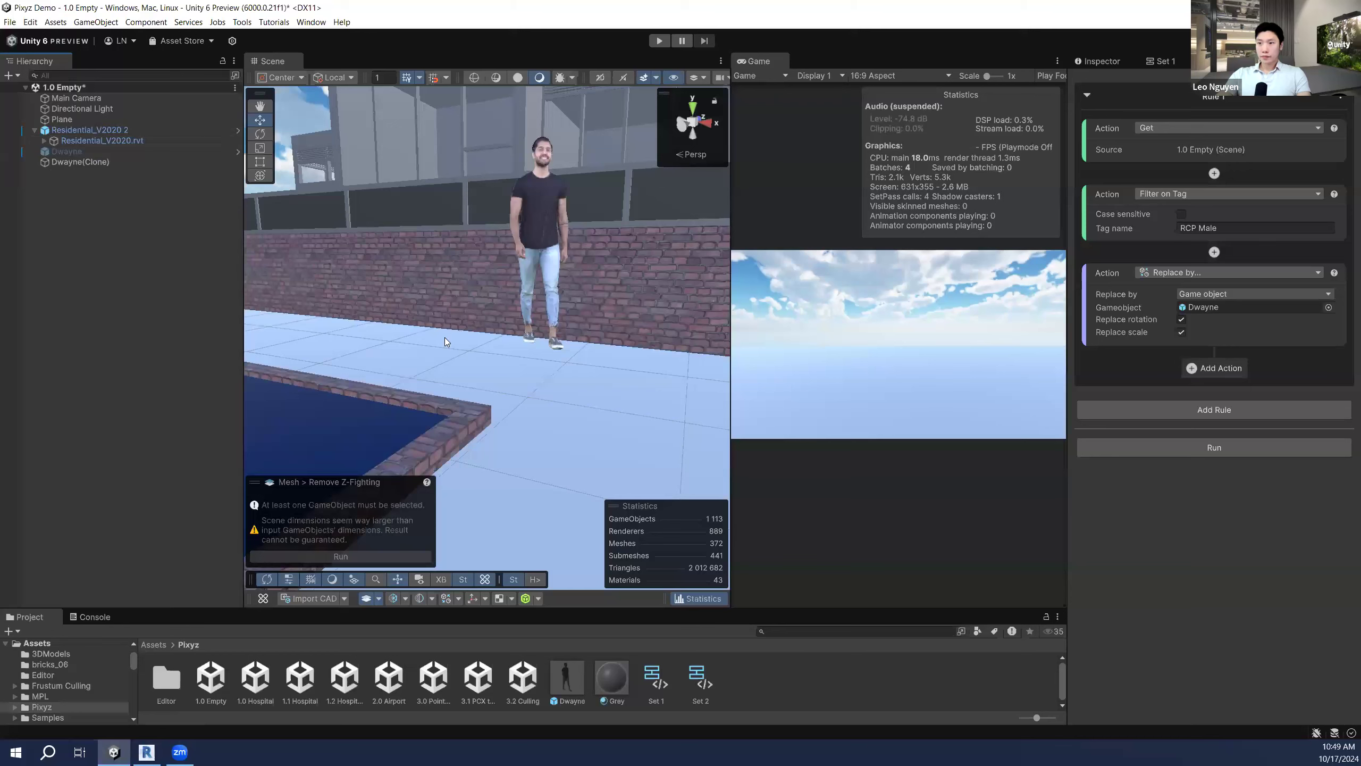
{"action": "right_click_drag", "start_coordinate": [574, 357], "coordinate": [678, 370]}
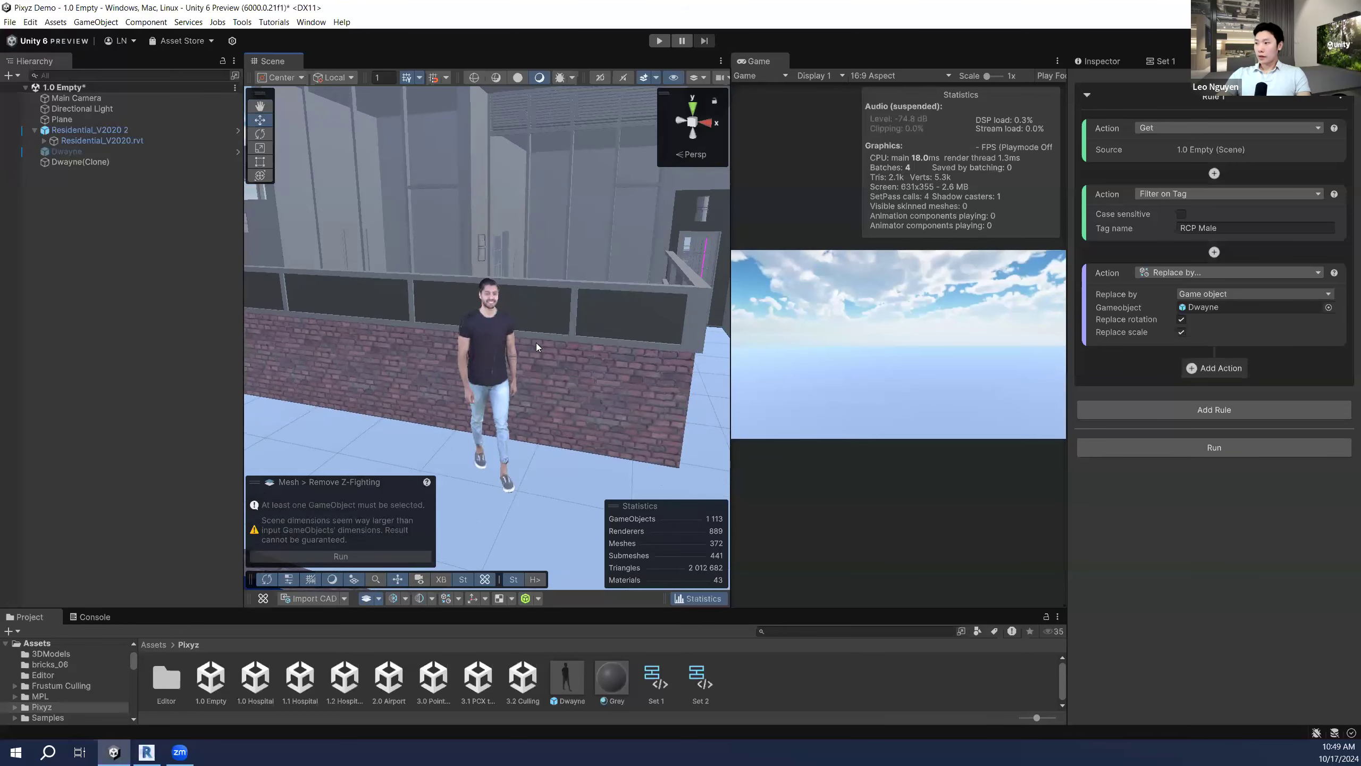
Step: Fly through the doorway into the magenta-framed corridor and bring up the Tools menu
{"action": "right_click_drag", "start_coordinate": [536, 342], "coordinate": [528, 311]}
{"action": "key", "text": "q"}
{"action": "key", "text": "e"}
{"action": "key", "text": "w"}
{"action": "right_click_drag", "start_coordinate": [513, 360], "coordinate": [544, 370]}
{"action": "right_click_drag", "start_coordinate": [541, 367], "coordinate": [577, 322]}
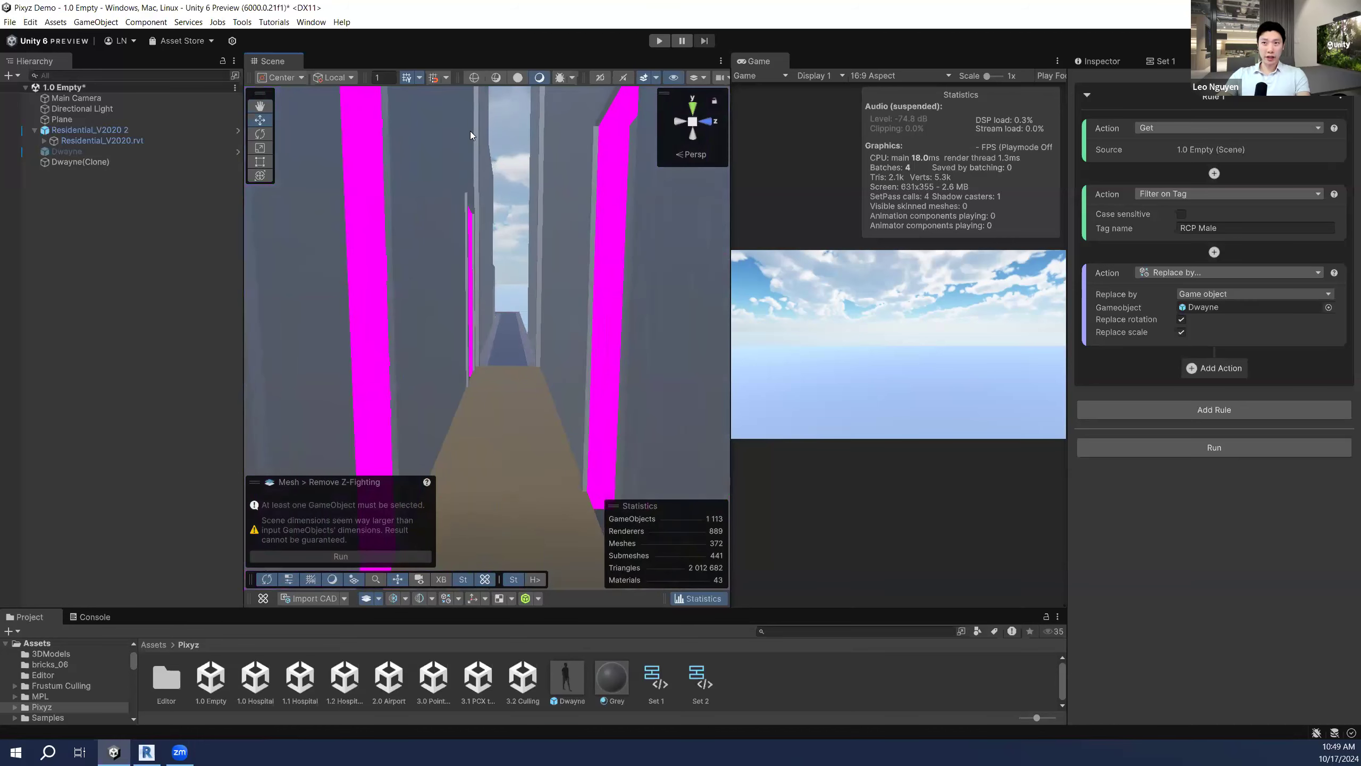
{"action": "right_click_drag", "start_coordinate": [547, 242], "coordinate": [547, 240]}
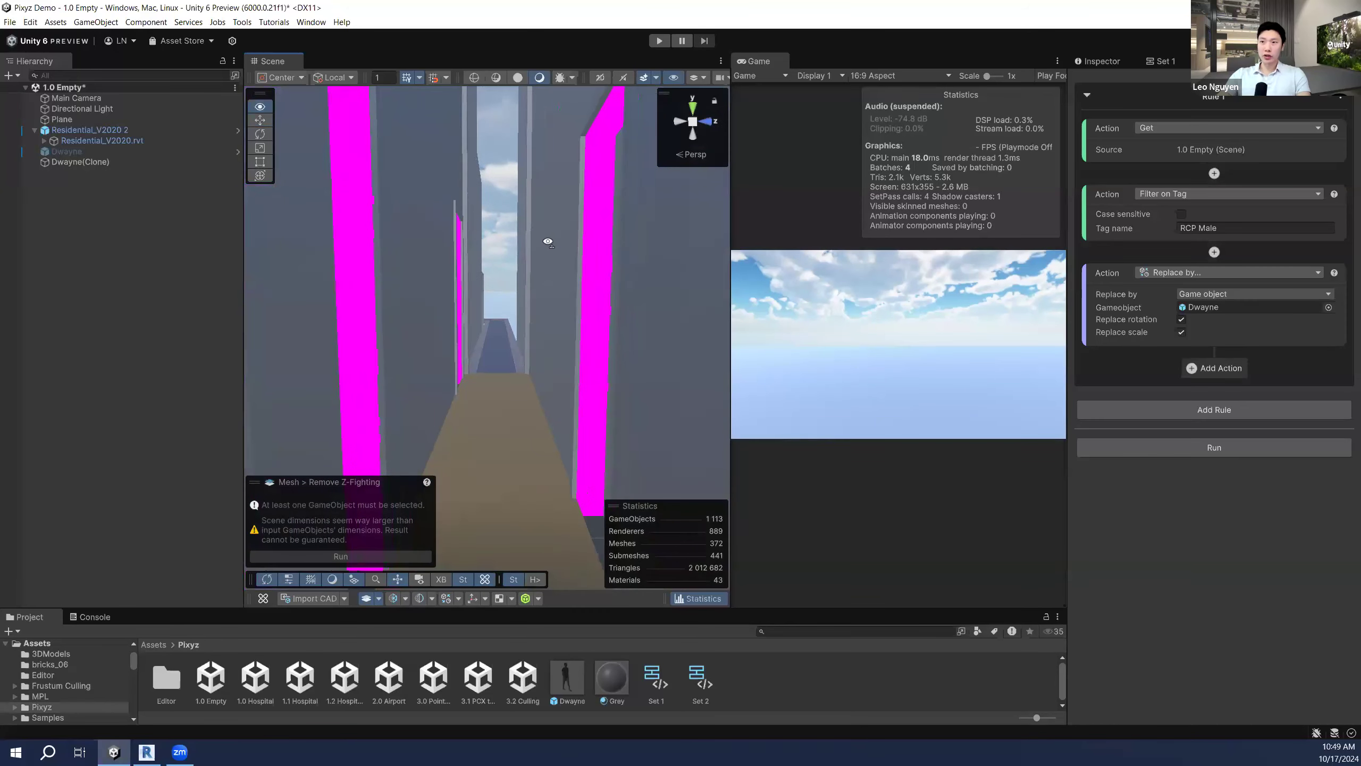
{"action": "left_click", "coordinate": [242, 22]}
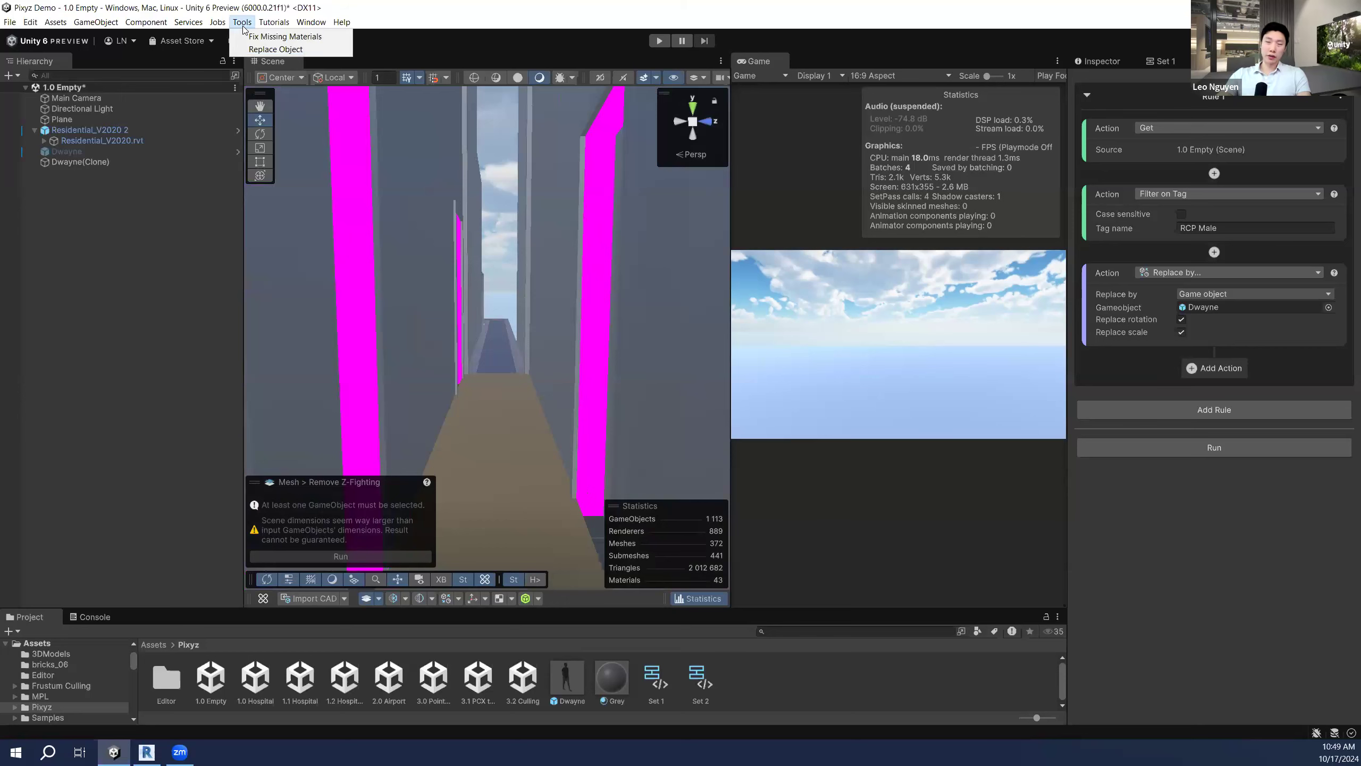
Step: Run Fix Missing Materials with Grey as the default material, repairing 3 MeshRenderers
{"action": "left_click", "coordinate": [285, 36]}
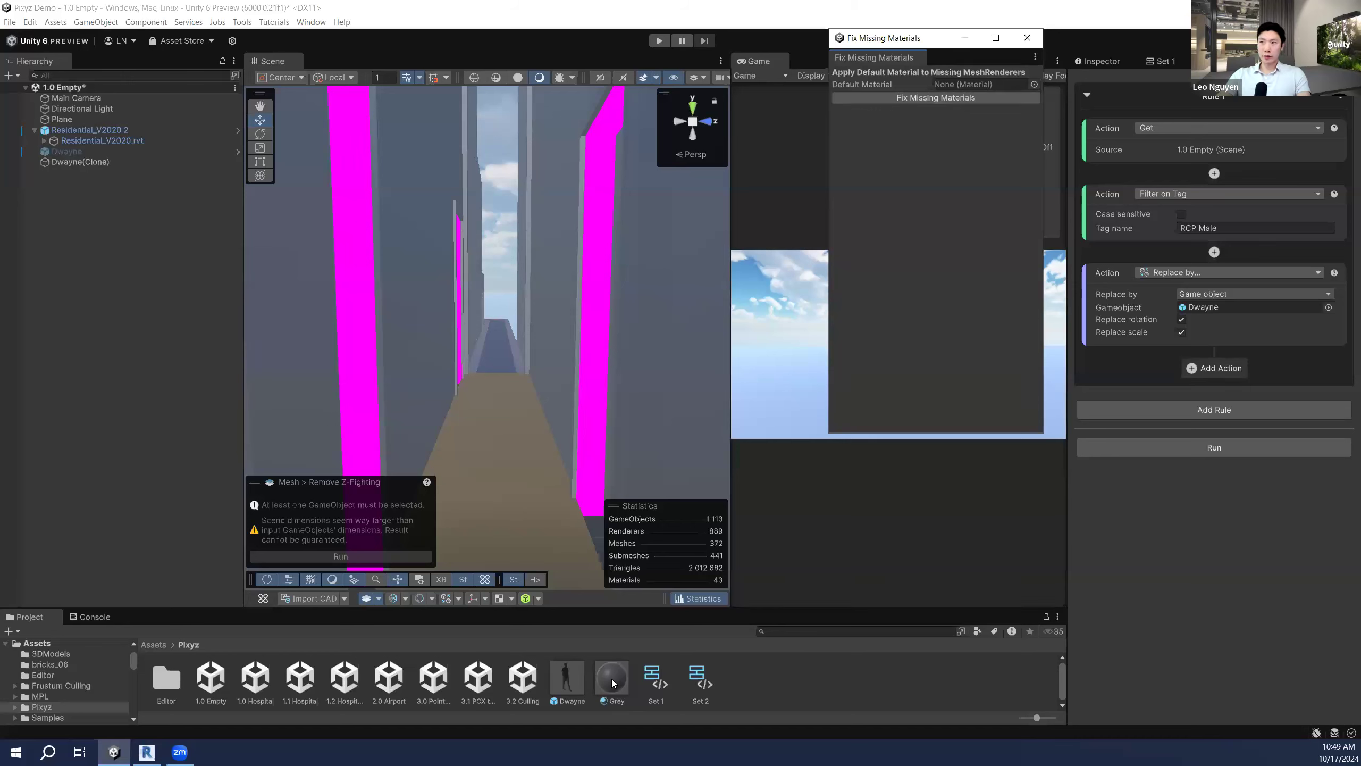
{"action": "left_click_drag", "start_coordinate": [611, 679], "coordinate": [974, 91]}
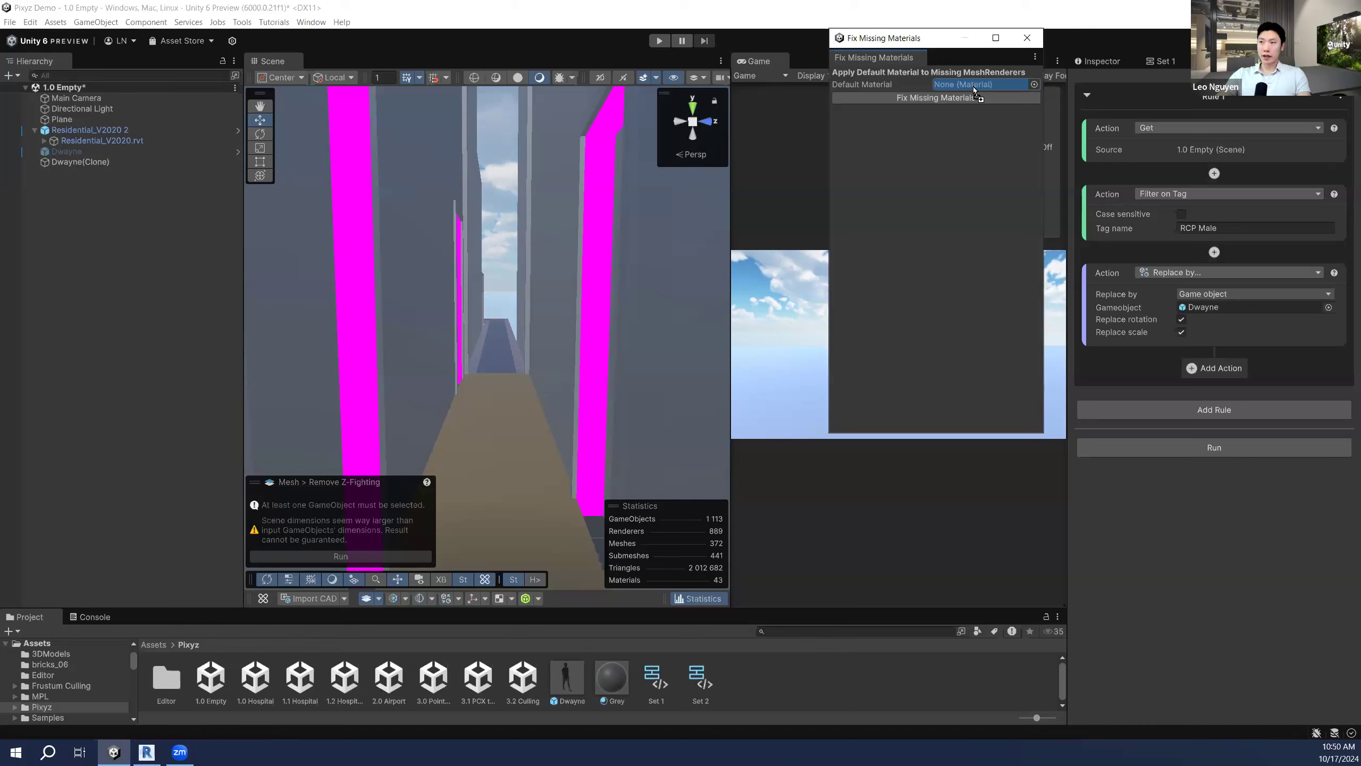
{"action": "left_click_drag", "start_coordinate": [973, 91], "coordinate": [974, 91]}
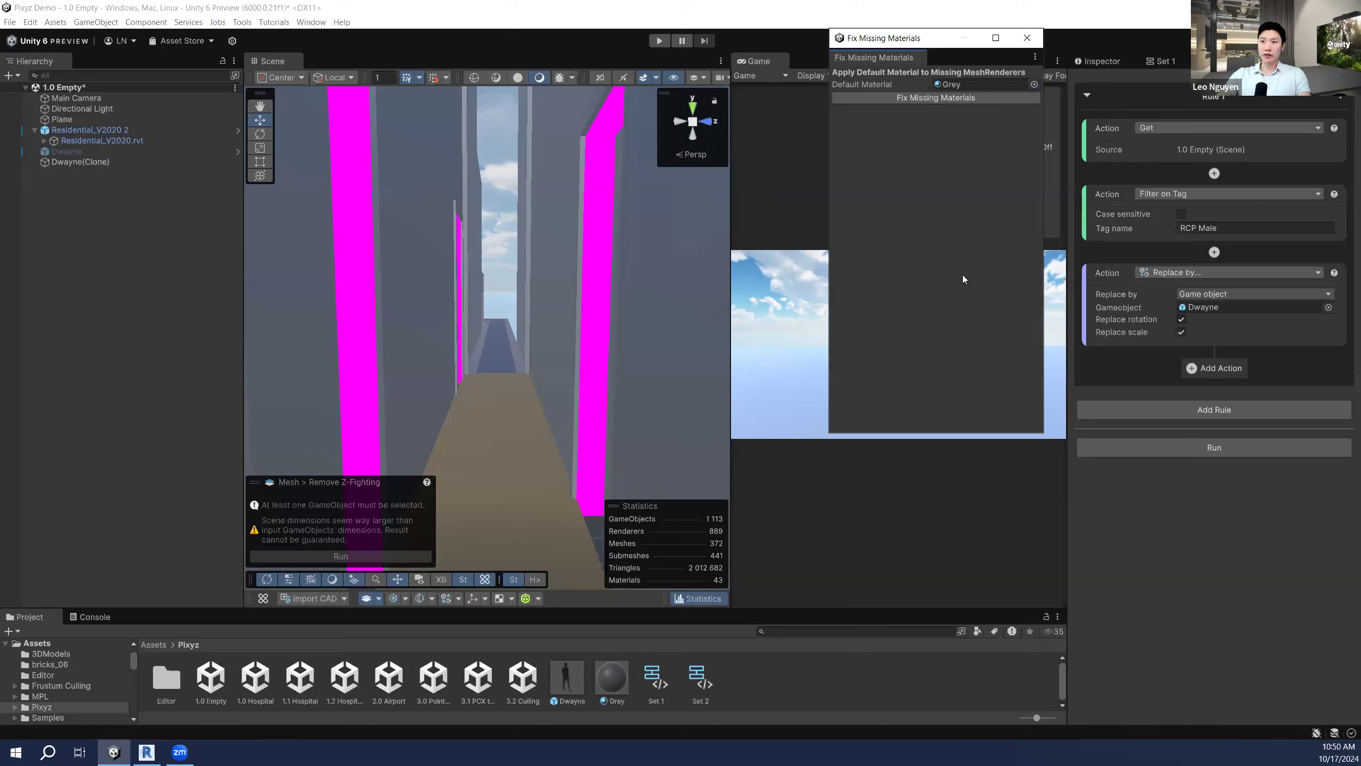
{"action": "left_click", "coordinate": [942, 97]}
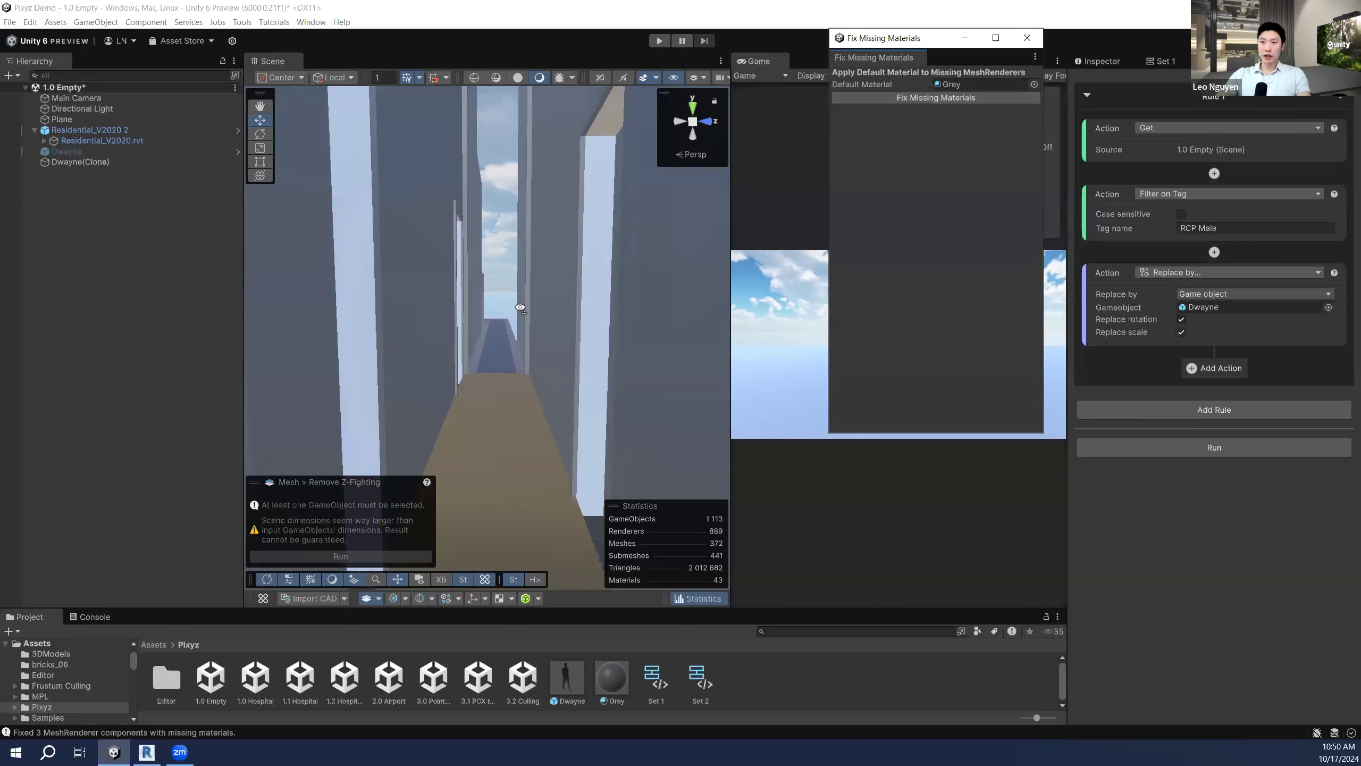
{"action": "right_click_drag", "start_coordinate": [518, 304], "coordinate": [627, 277]}
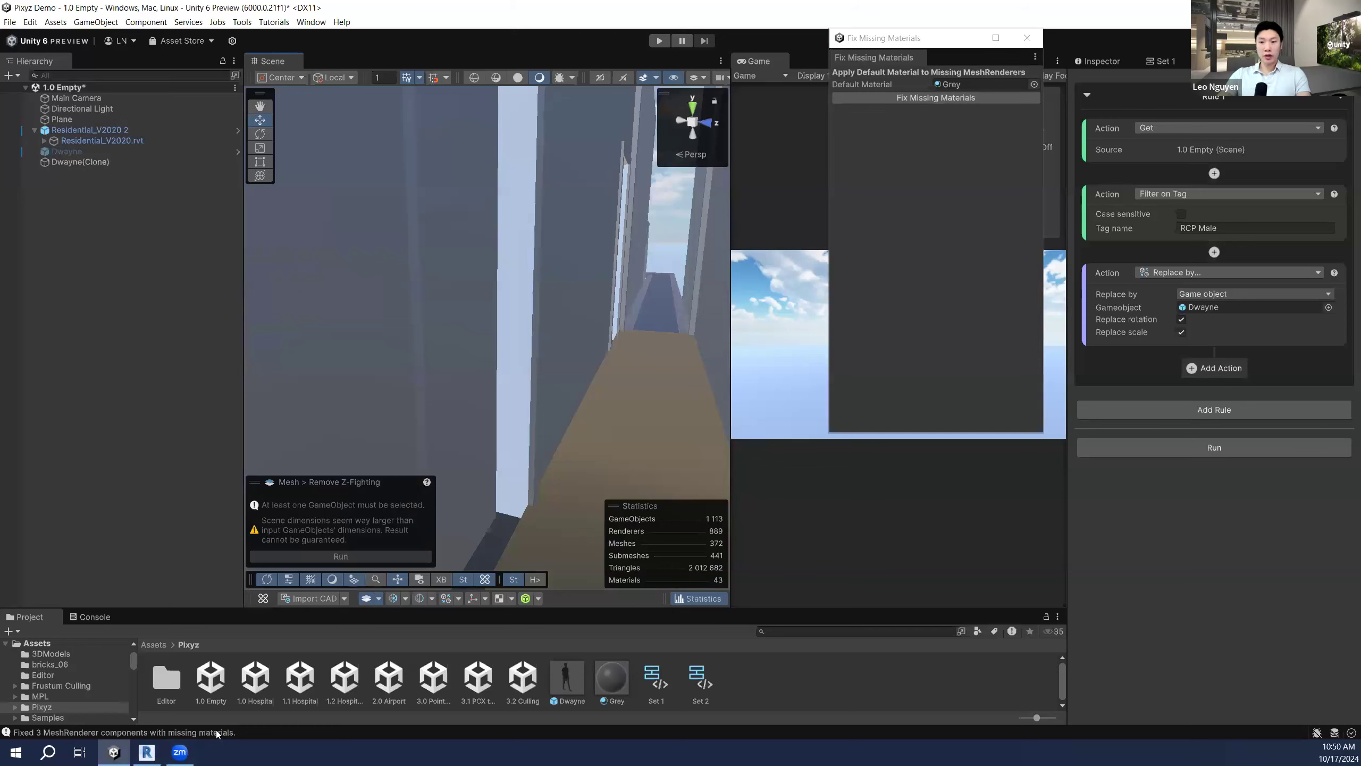
Step: Close the Fix Missing Materials window and turn the view toward the character and door
{"action": "right_click_drag", "start_coordinate": [659, 279], "coordinate": [489, 368]}
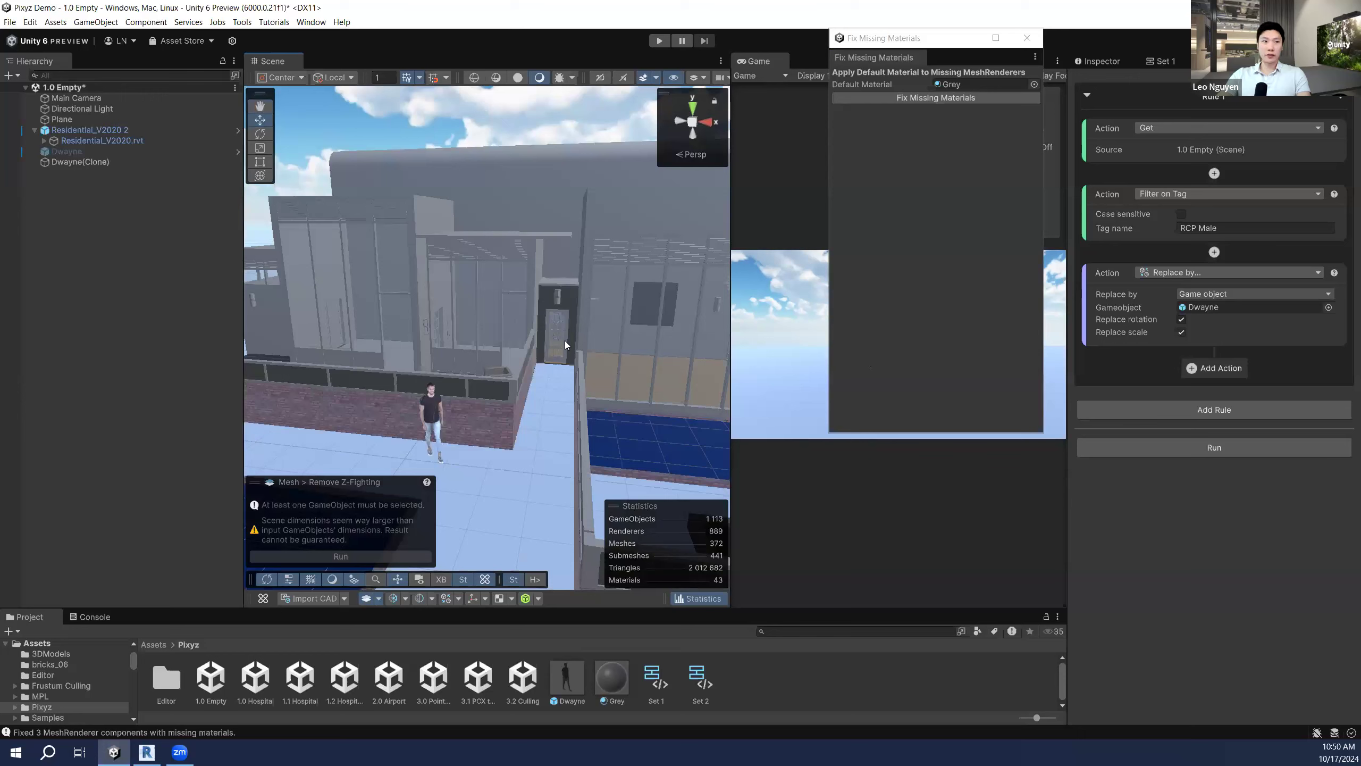
{"action": "left_click", "coordinate": [1026, 38]}
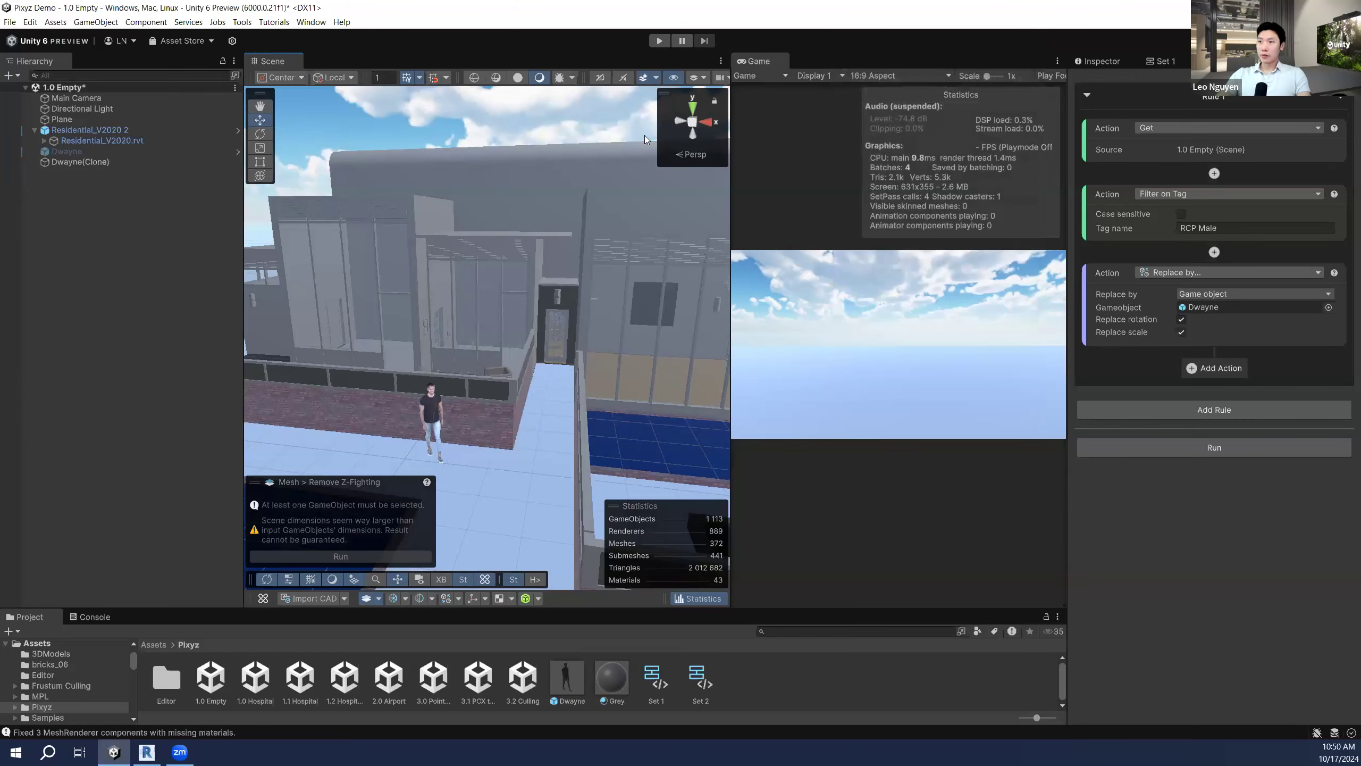
{"action": "right_click_drag", "start_coordinate": [486, 284], "coordinate": [508, 291]}
{"action": "key", "text": "w"}
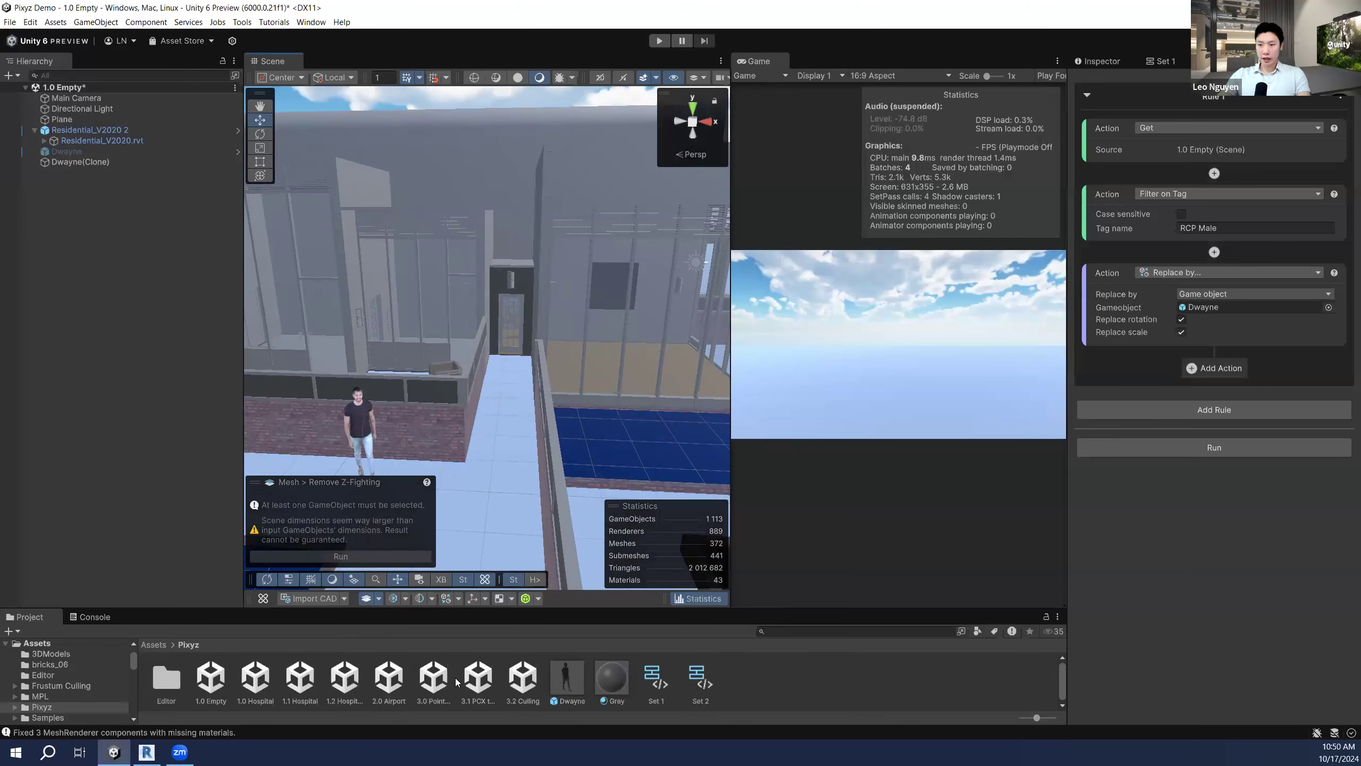
Step: Attempt to load the 3.2 Culling scene but dismiss the unsaved-changes prompt, keeping 1.0 Empty
{"action": "left_click", "coordinate": [524, 682]}
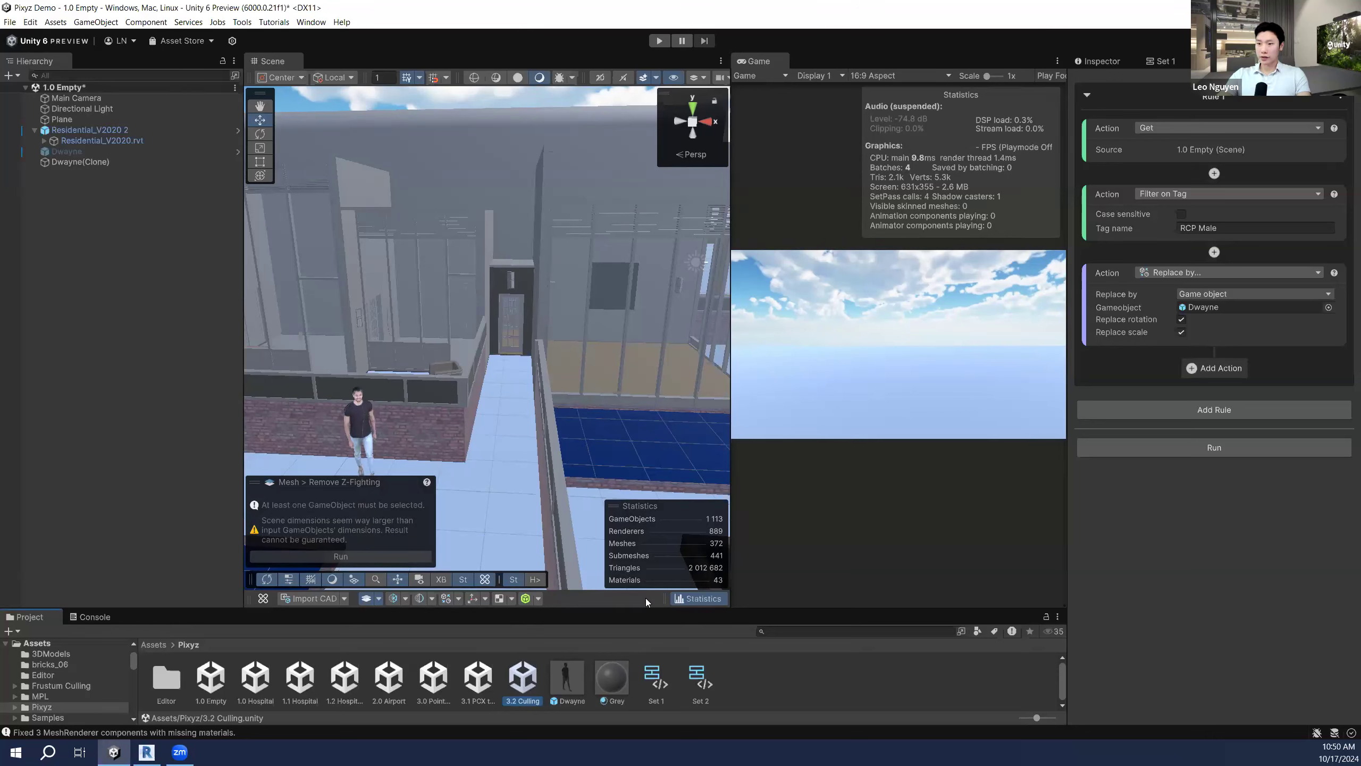
{"action": "double_click", "coordinate": [526, 677]}
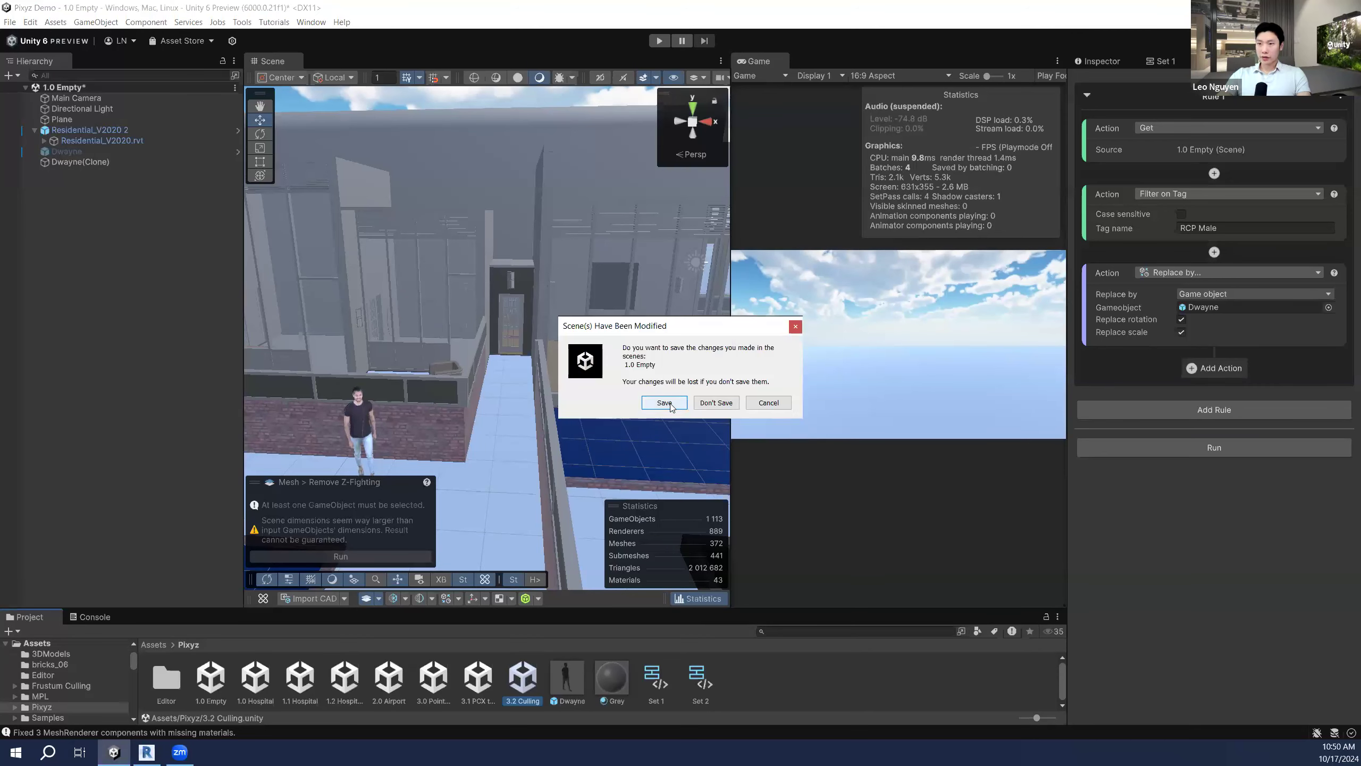
{"action": "left_click", "coordinate": [708, 404]}
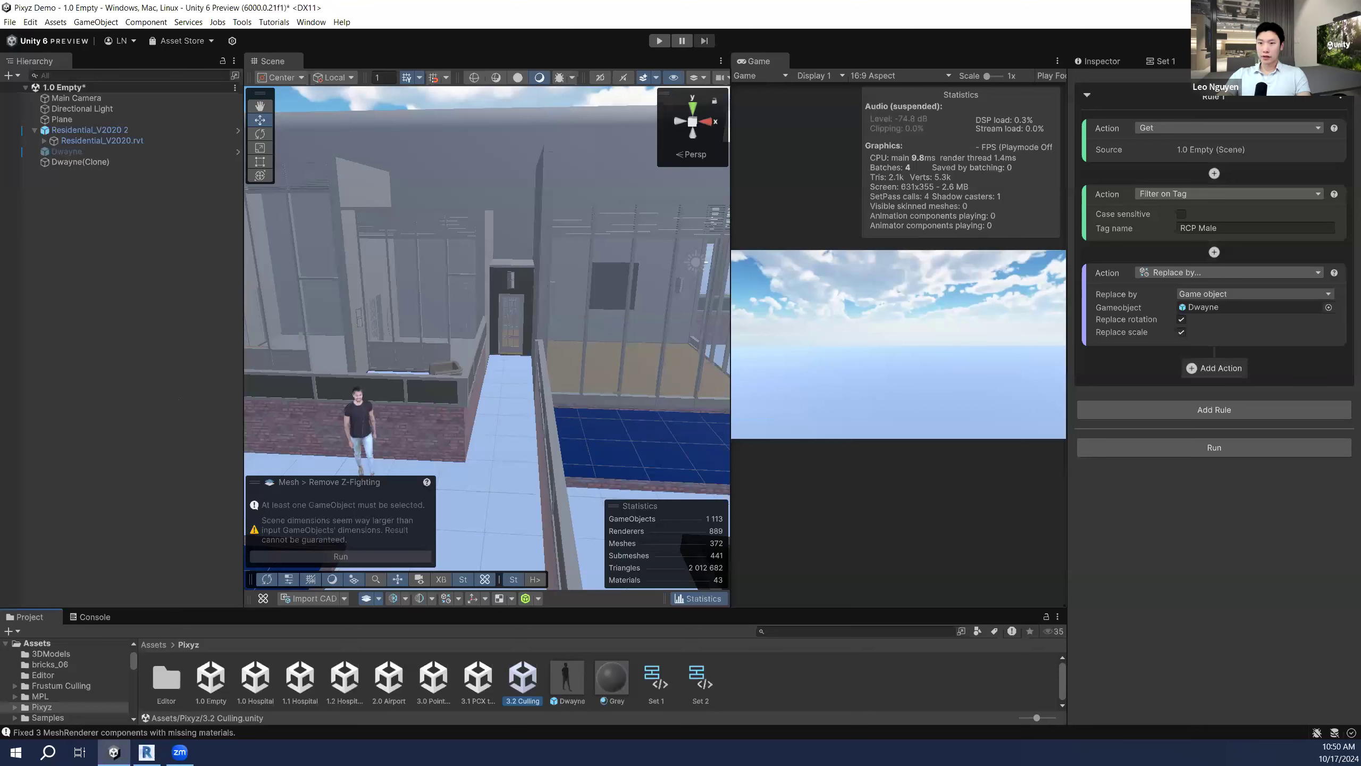
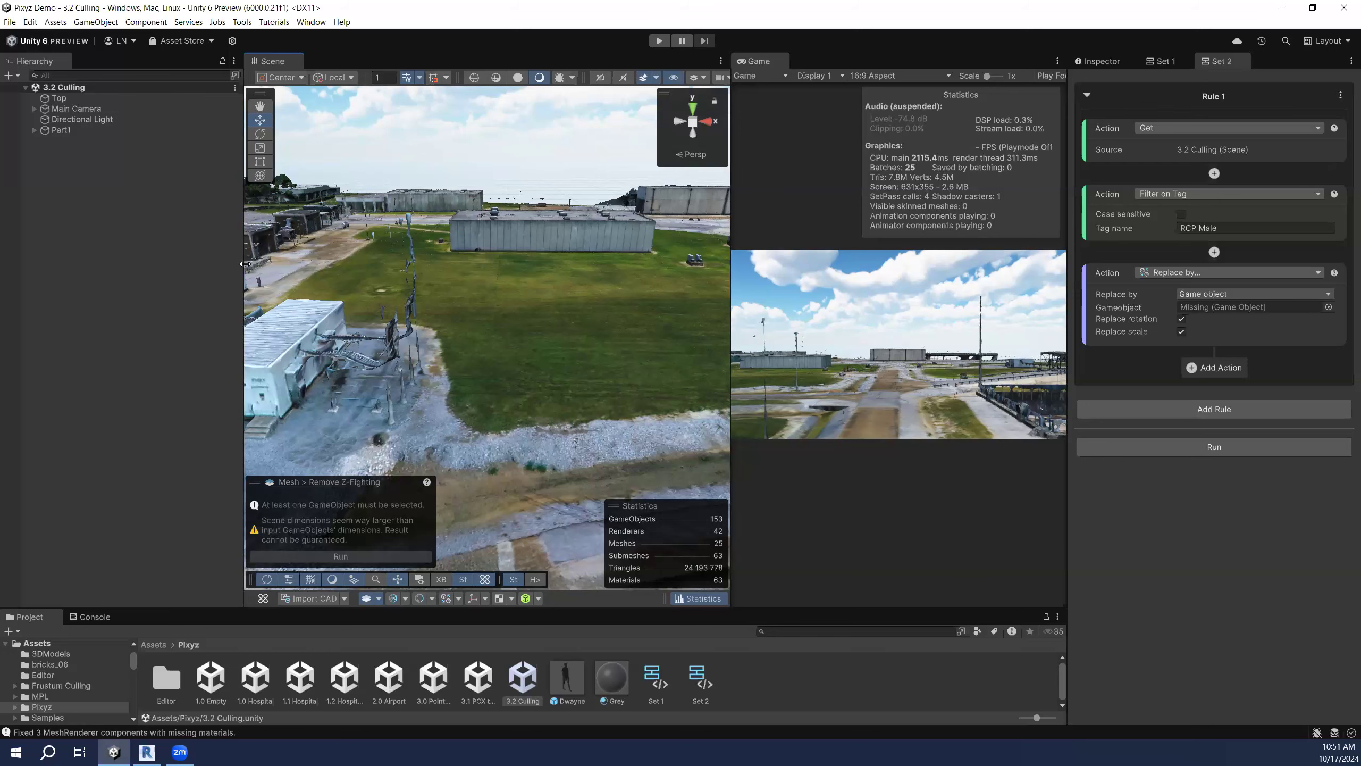
Step: Widen the Scene view and Game preview while turning the view across the culled terrain
{"action": "left_click_drag", "start_coordinate": [245, 264], "coordinate": [178, 264]}
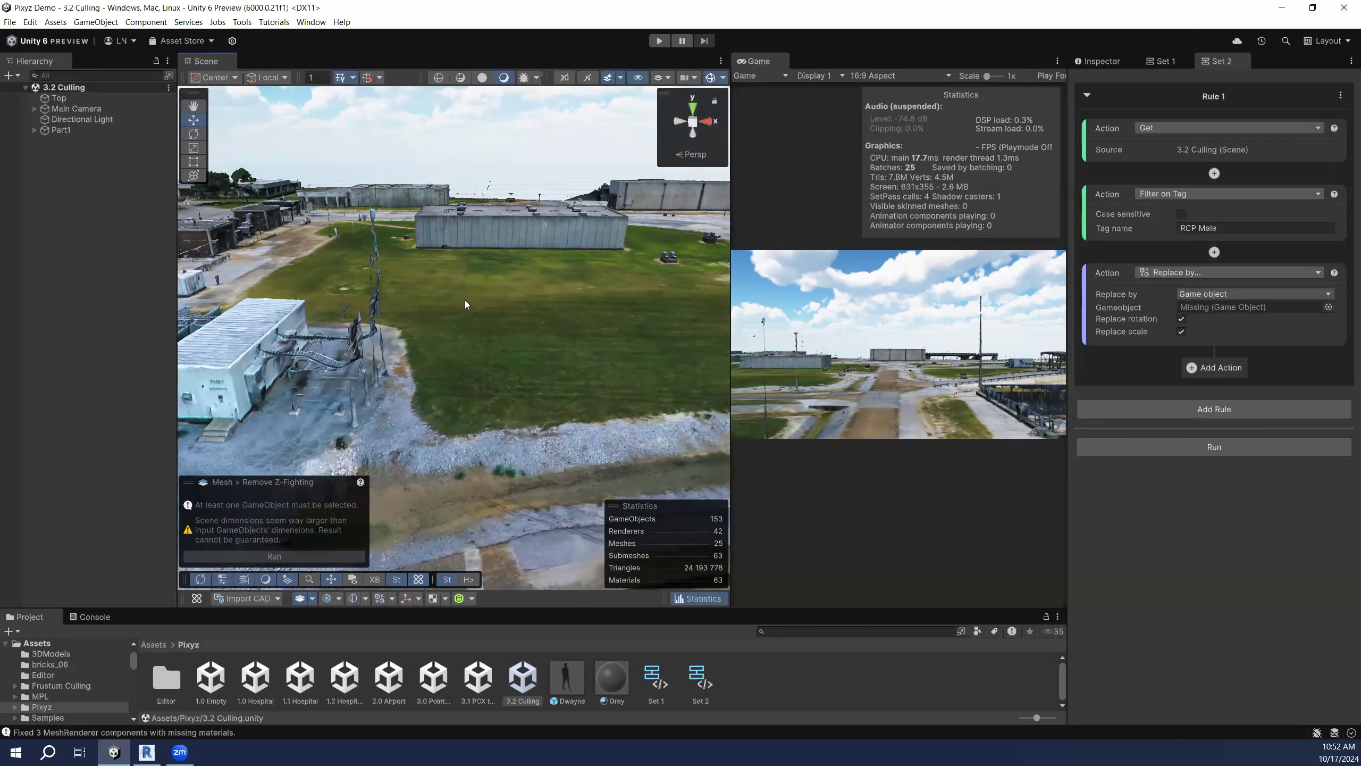
{"action": "right_click_drag", "start_coordinate": [468, 304], "coordinate": [502, 312]}
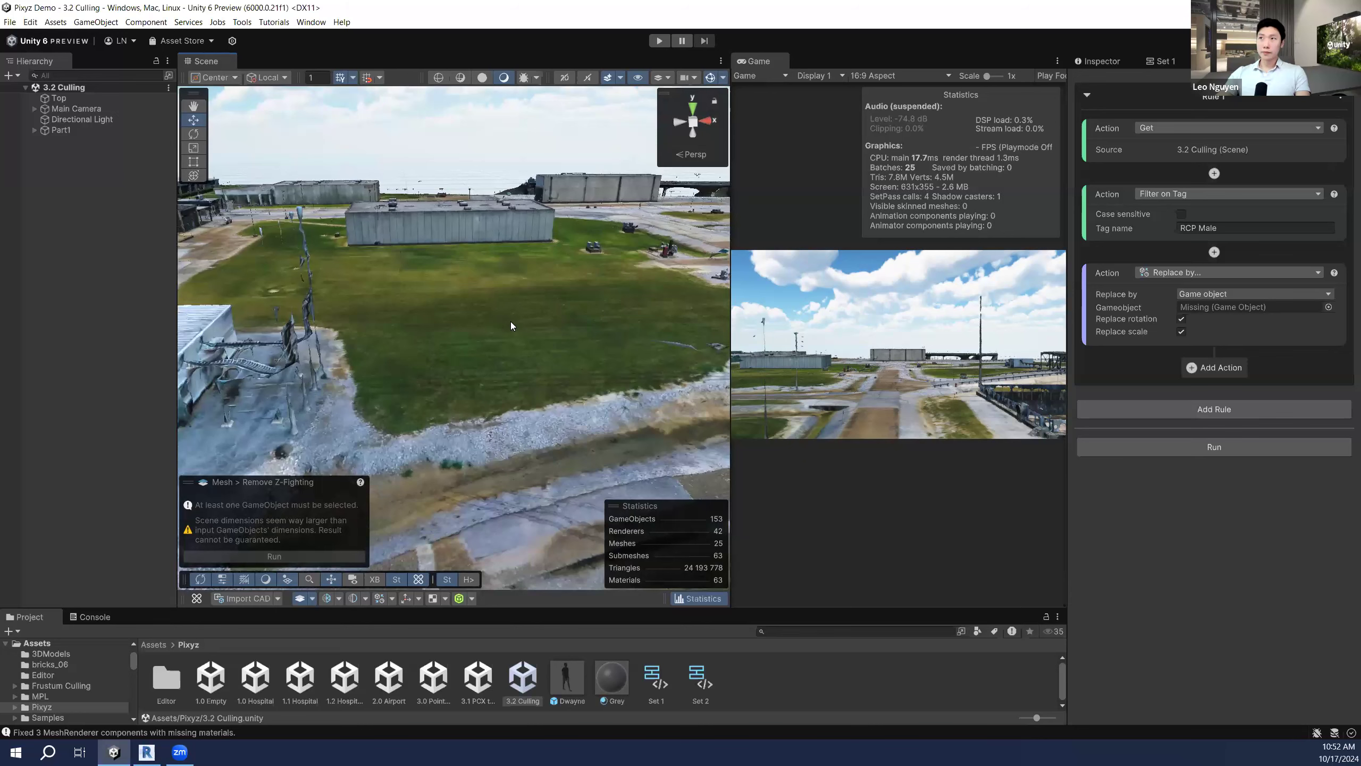
{"action": "right_click_drag", "start_coordinate": [507, 330], "coordinate": [616, 327]}
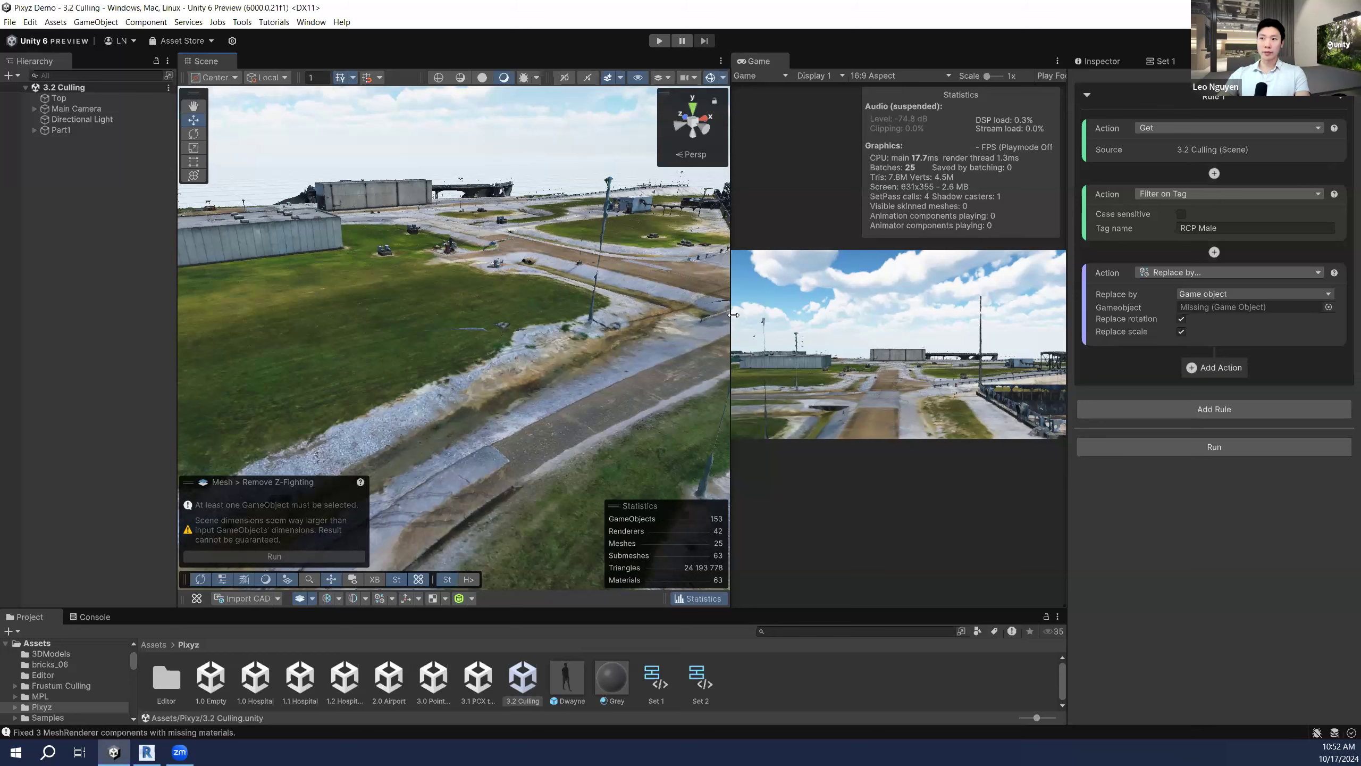
{"action": "left_click_drag", "start_coordinate": [733, 315], "coordinate": [702, 318]}
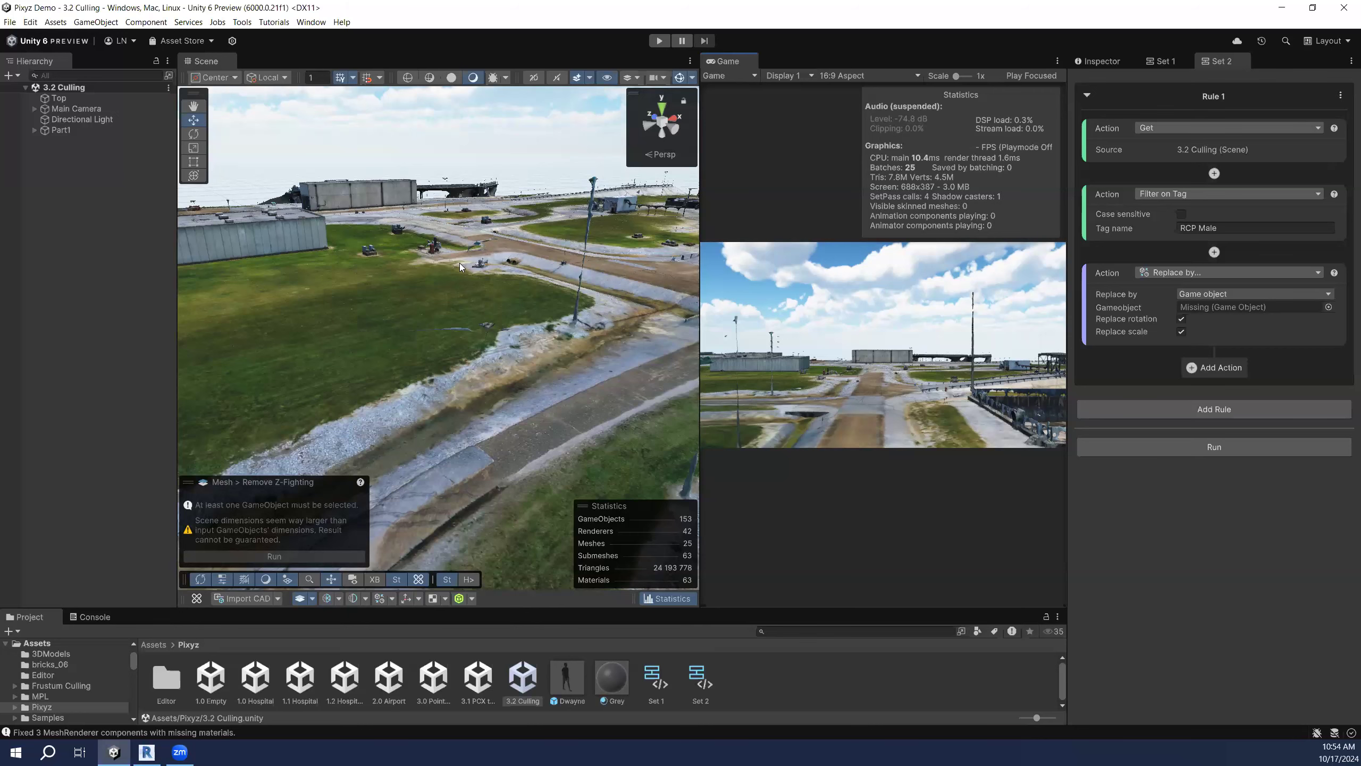
{"action": "right_click_drag", "start_coordinate": [500, 306], "coordinate": [440, 305]}
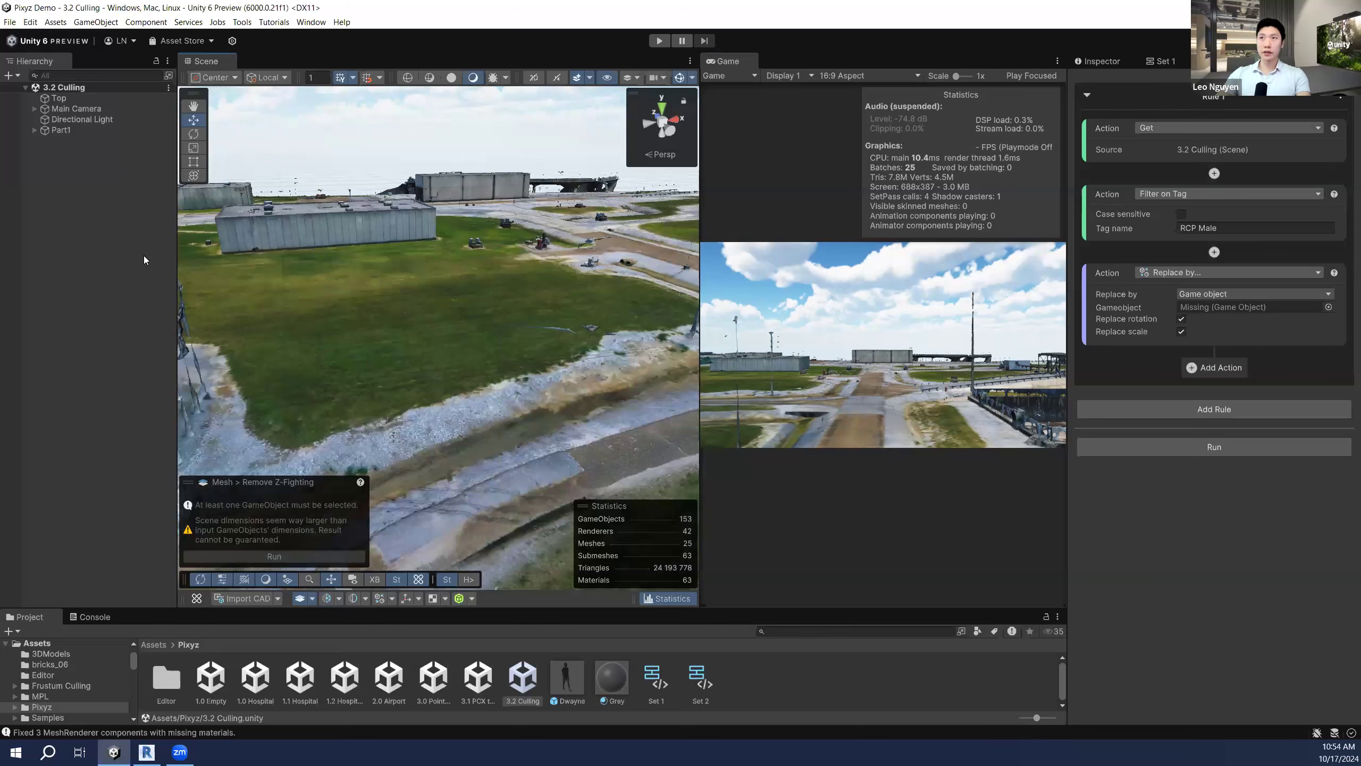
Step: Add a 3D Object > Cube to the 3.2 Culling scene from the Hierarchy
{"action": "right_click", "coordinate": [129, 228]}
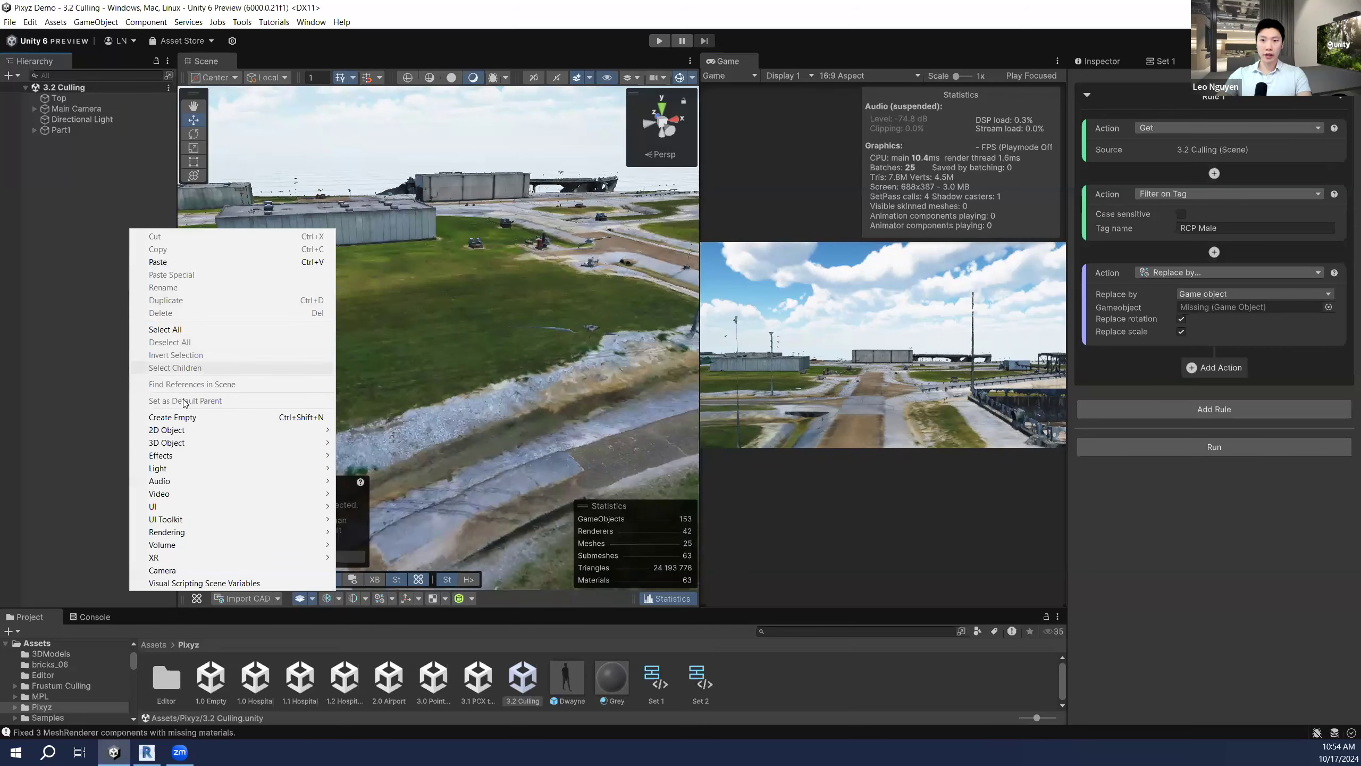
{"action": "left_click", "coordinate": [505, 301]}
{"action": "right_click_drag", "start_coordinate": [505, 302], "coordinate": [354, 257]}
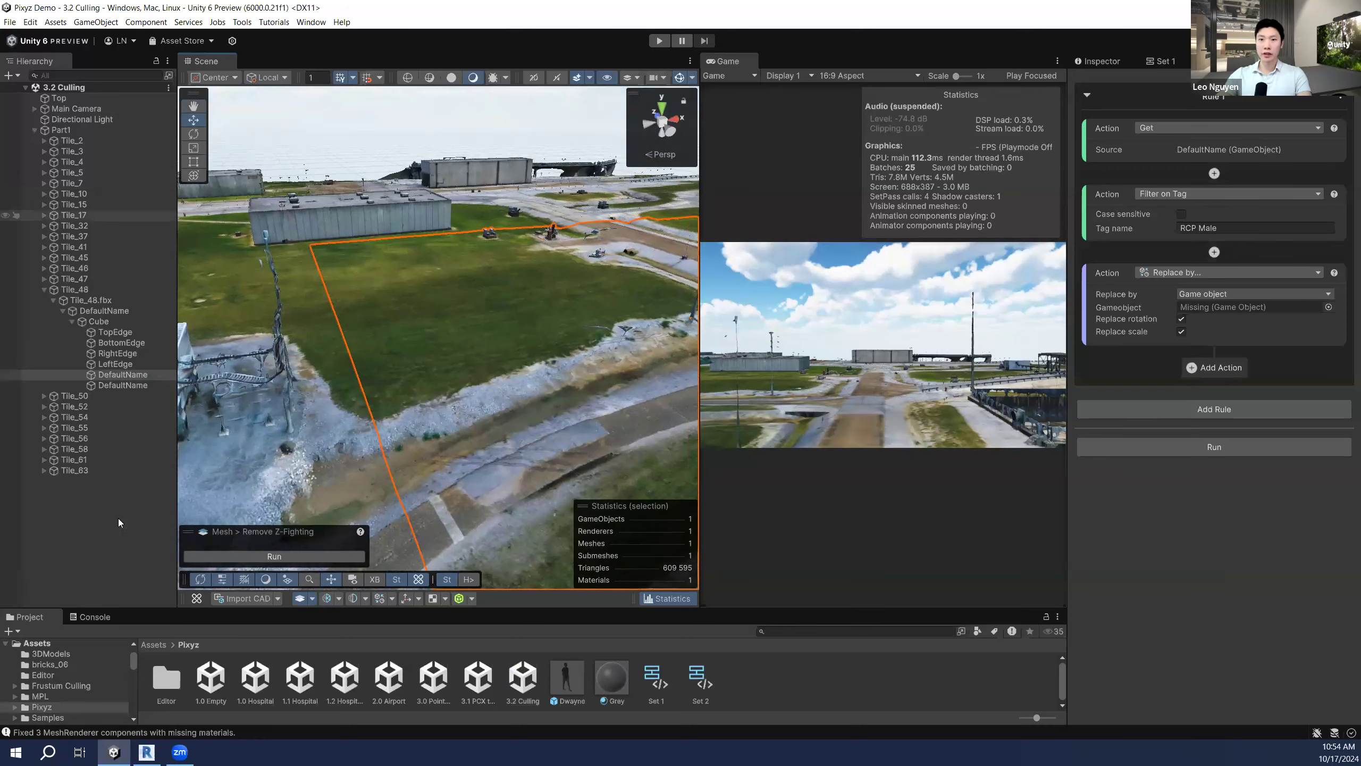
{"action": "left_click", "coordinate": [72, 511]}
{"action": "right_click", "coordinate": [72, 511]}
{"action": "mouse_move", "coordinate": [161, 362]}
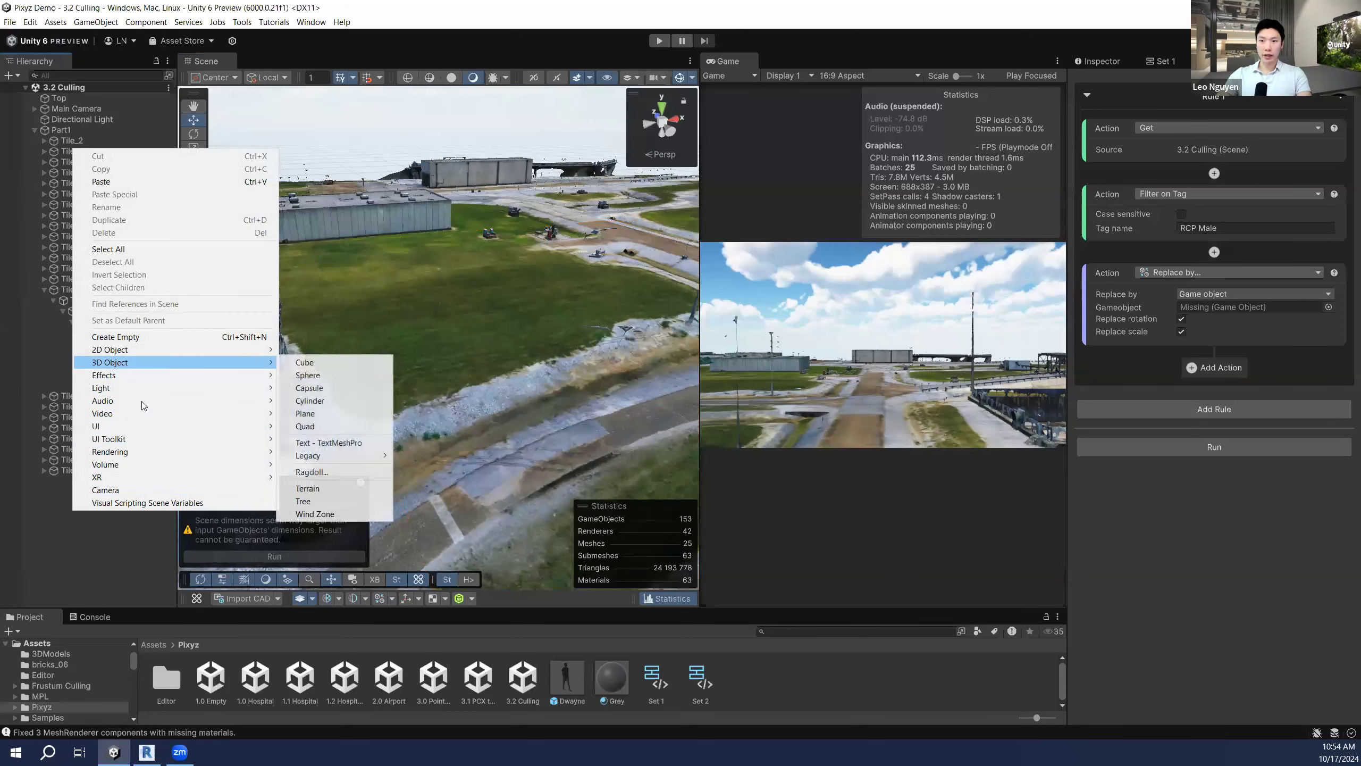
{"action": "left_click", "coordinate": [321, 362]}
Step: Drag the cube down along Y until it sits on the grassy field
{"action": "key", "text": "w"}
{"action": "mouse_move", "coordinate": [492, 323]}
{"action": "right_mouse_down"}
{"action": "mouse_move", "coordinate": [466, 318]}
{"action": "mouse_move", "coordinate": [495, 299]}
{"action": "mouse_move", "coordinate": [484, 310]}
{"action": "right_mouse_up"}
{"action": "key", "text": "e"}
{"action": "left_click_drag", "start_coordinate": [462, 312], "coordinate": [466, 438]}
{"action": "mouse_move", "coordinate": [500, 300]}
{"action": "right_mouse_down"}
{"action": "mouse_move", "coordinate": [508, 343]}
{"action": "mouse_move", "coordinate": [509, 275]}
{"action": "right_mouse_up"}
{"action": "key", "text": "q"}
{"action": "left_click_drag", "start_coordinate": [486, 231], "coordinate": [465, 465]}
{"action": "right_click_drag", "start_coordinate": [521, 374], "coordinate": [526, 315]}
{"action": "key", "text": "q"}
{"action": "key", "text": "s"}
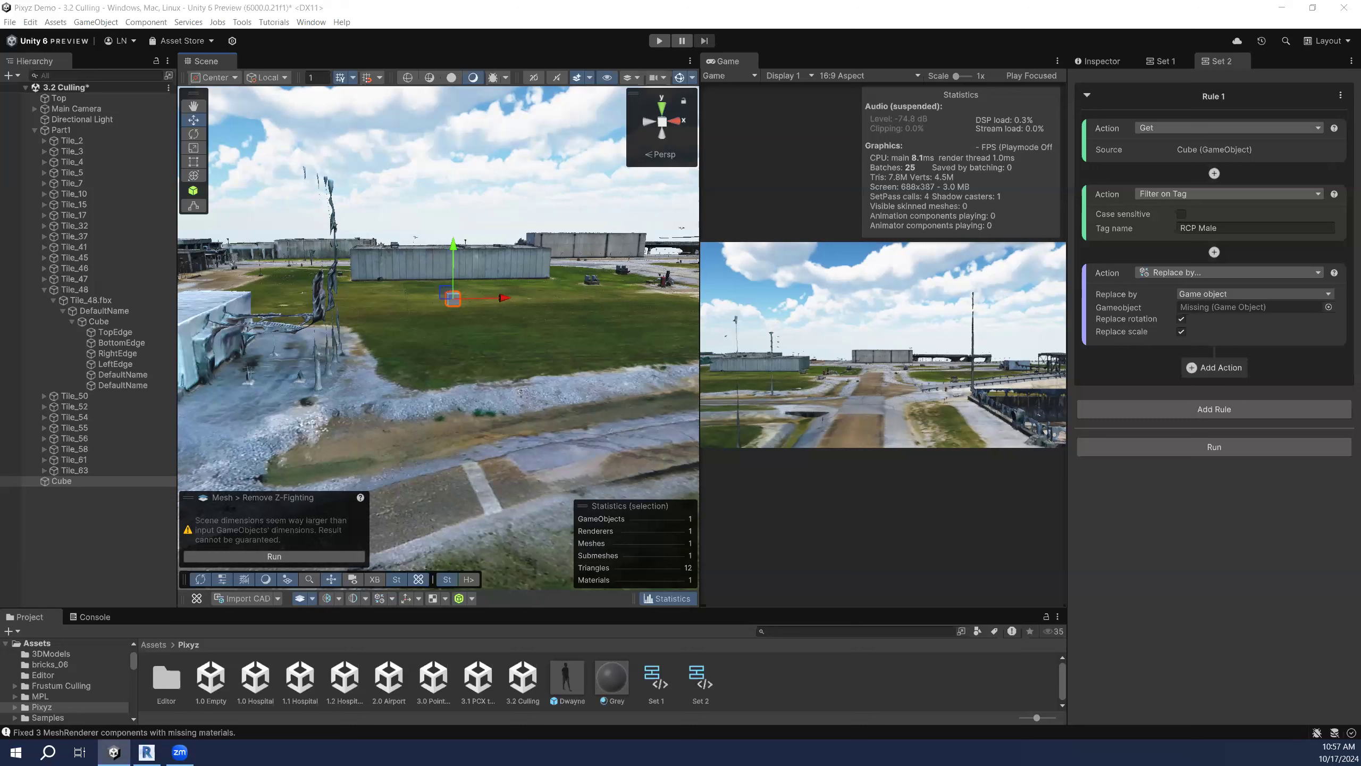
Step: Fly to a spot near the cube, then select the 3.0 PointCloud scene asset
{"action": "right_click_drag", "start_coordinate": [483, 309], "coordinate": [543, 376]}
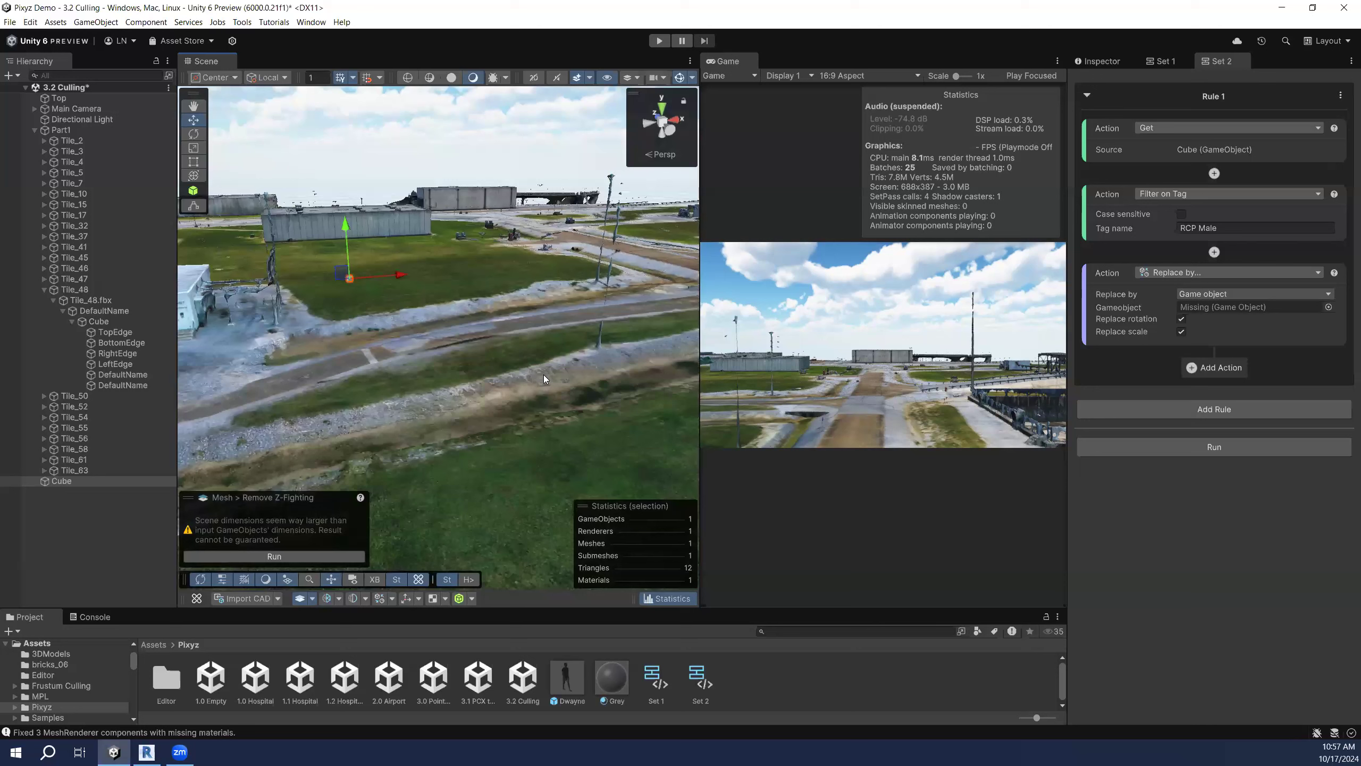
{"action": "left_click", "coordinate": [437, 676]}
Step: Open the 3.0 PointCloud scene past the unsaved-changes prompt and fly toward the point cloud
{"action": "double_click", "coordinate": [437, 676]}
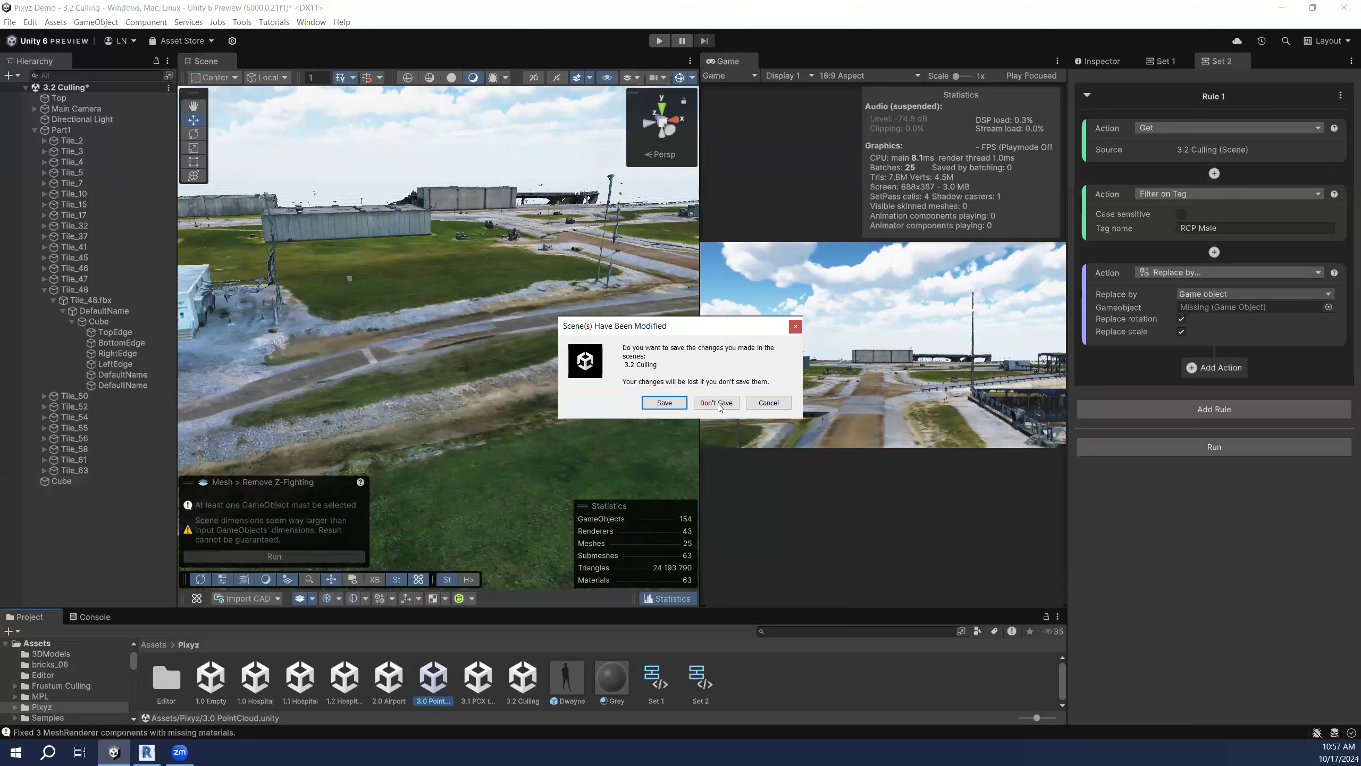
{"action": "left_click", "coordinate": [662, 402]}
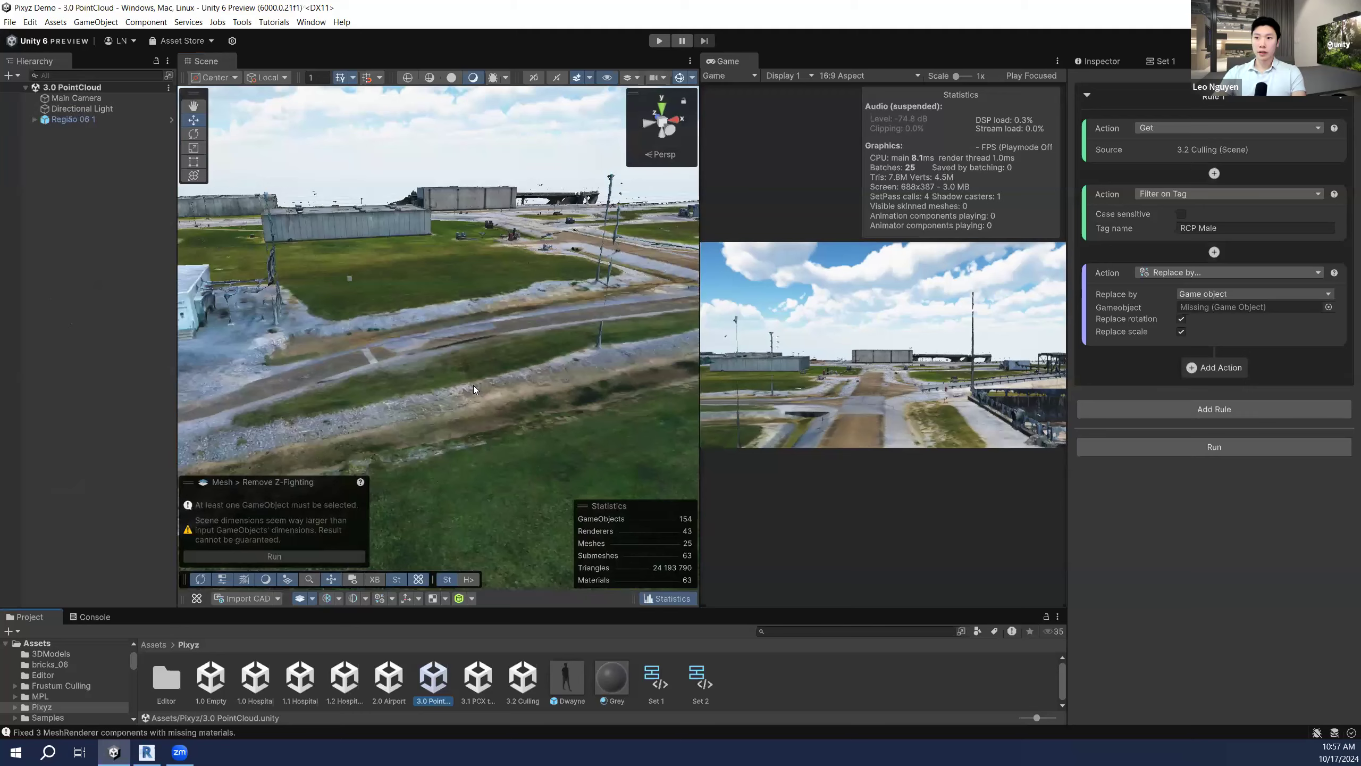
{"action": "right_click_drag", "start_coordinate": [518, 440], "coordinate": [386, 383]}
{"action": "key", "text": "w"}
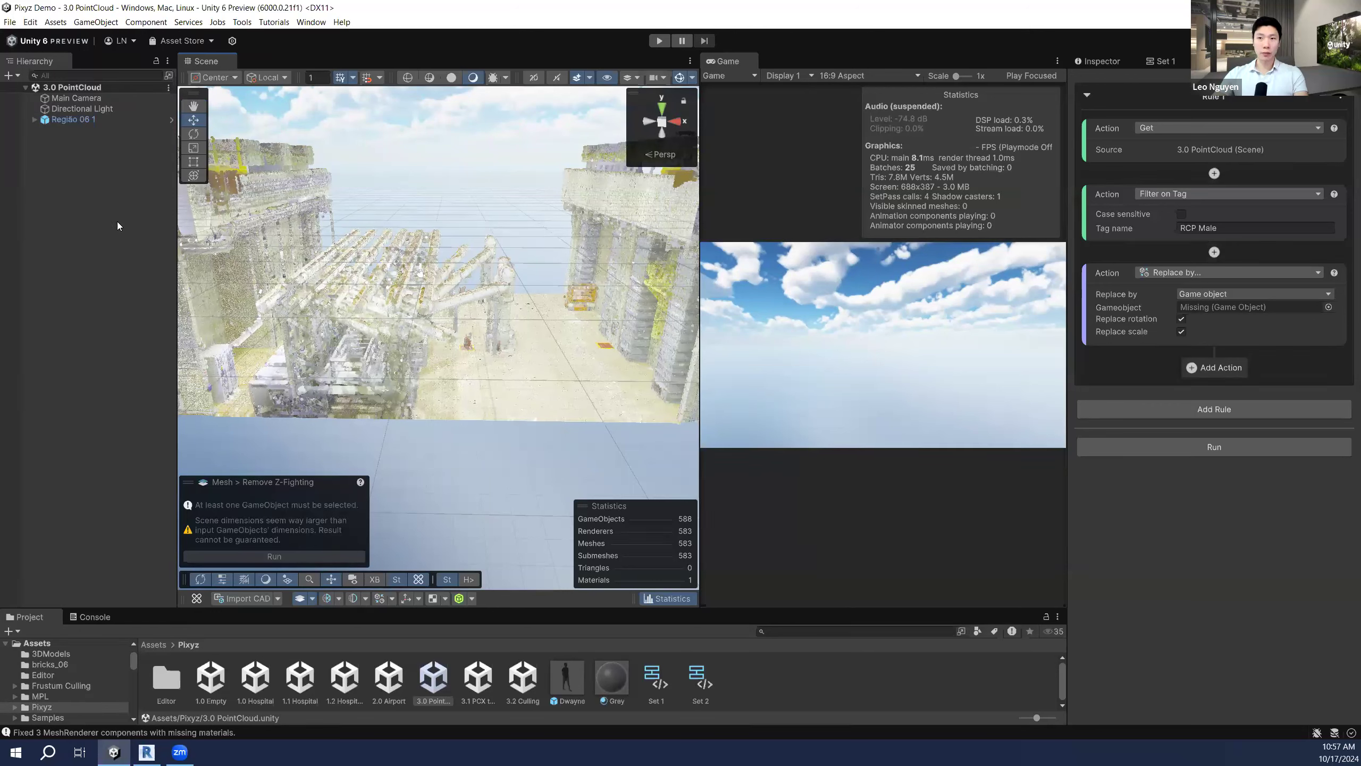
Step: Add a cube to the point cloud scene, then undo its creation with Ctrl+Z
{"action": "right_click", "coordinate": [107, 200]}
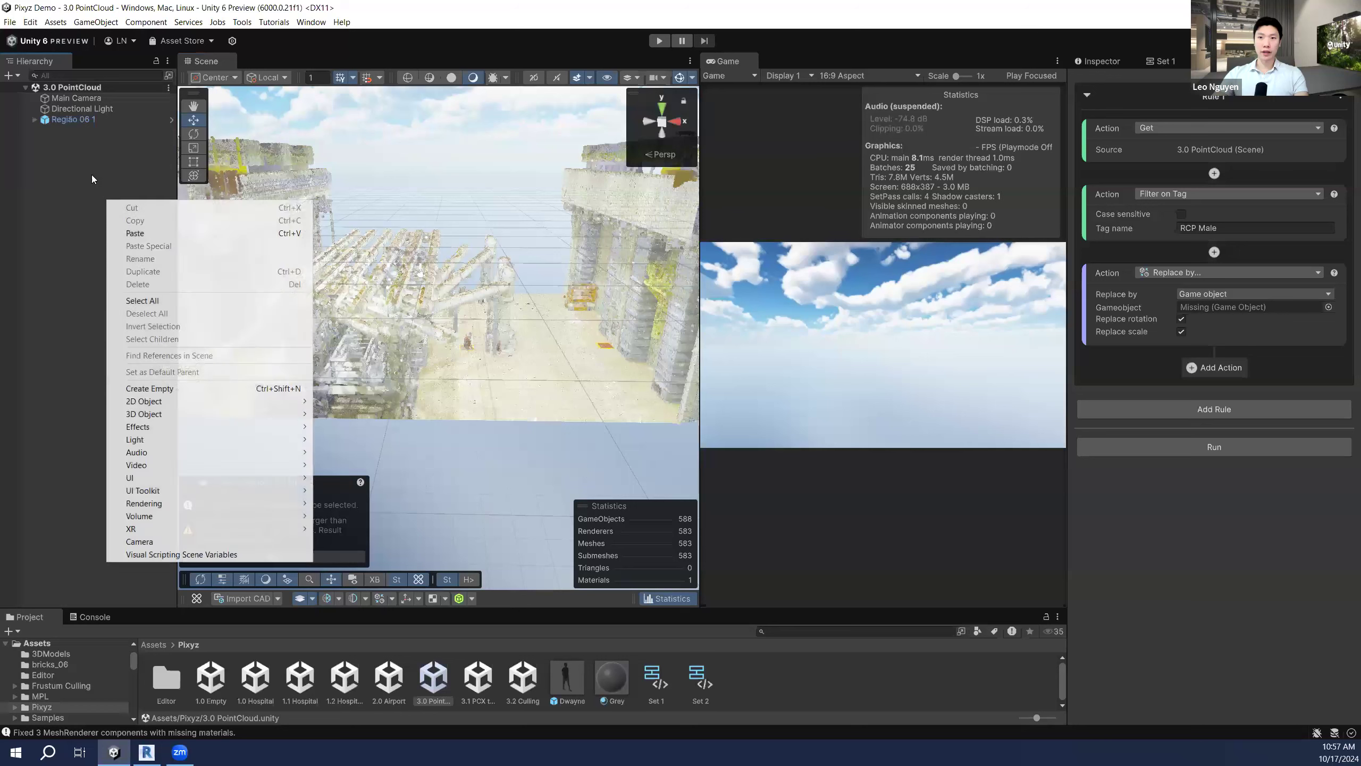
{"action": "mouse_move", "coordinate": [168, 413]}
{"action": "left_click", "coordinate": [337, 414]}
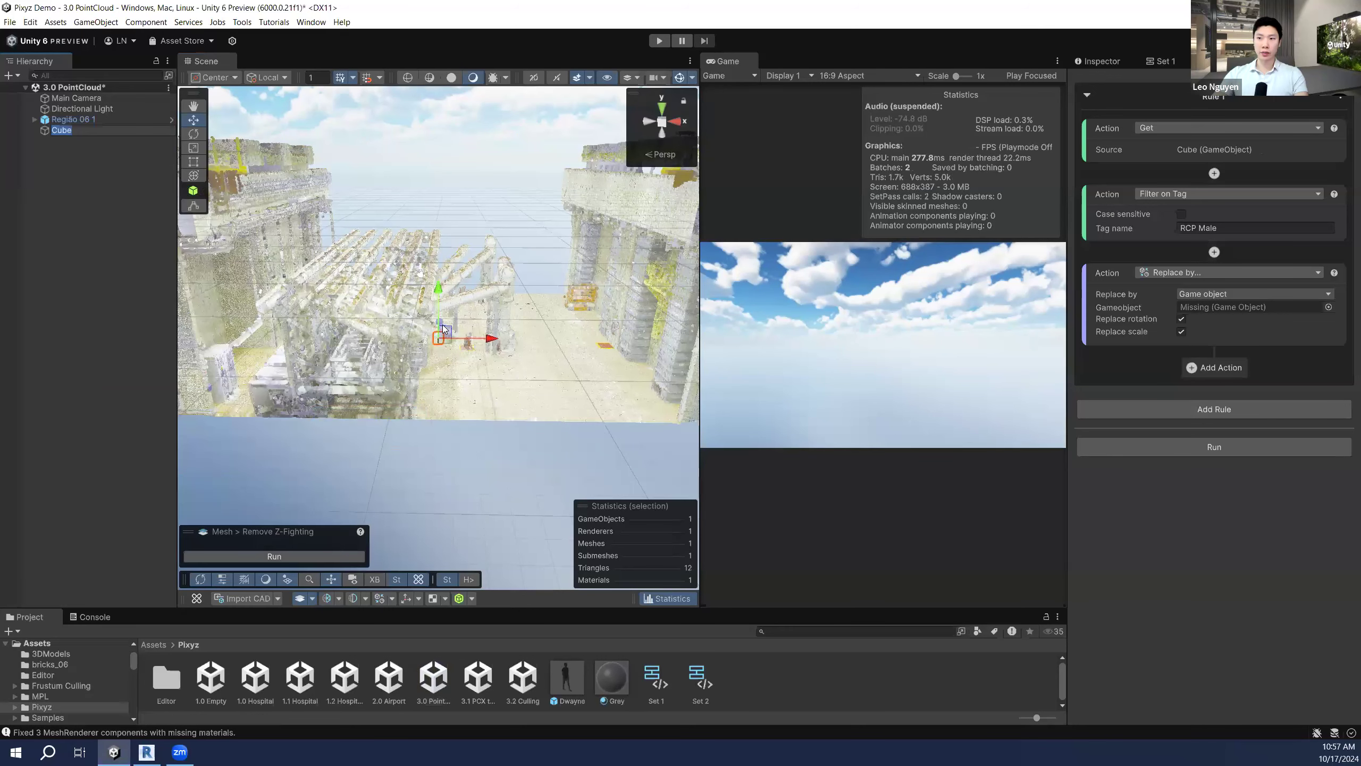
{"action": "key", "text": "Return"}
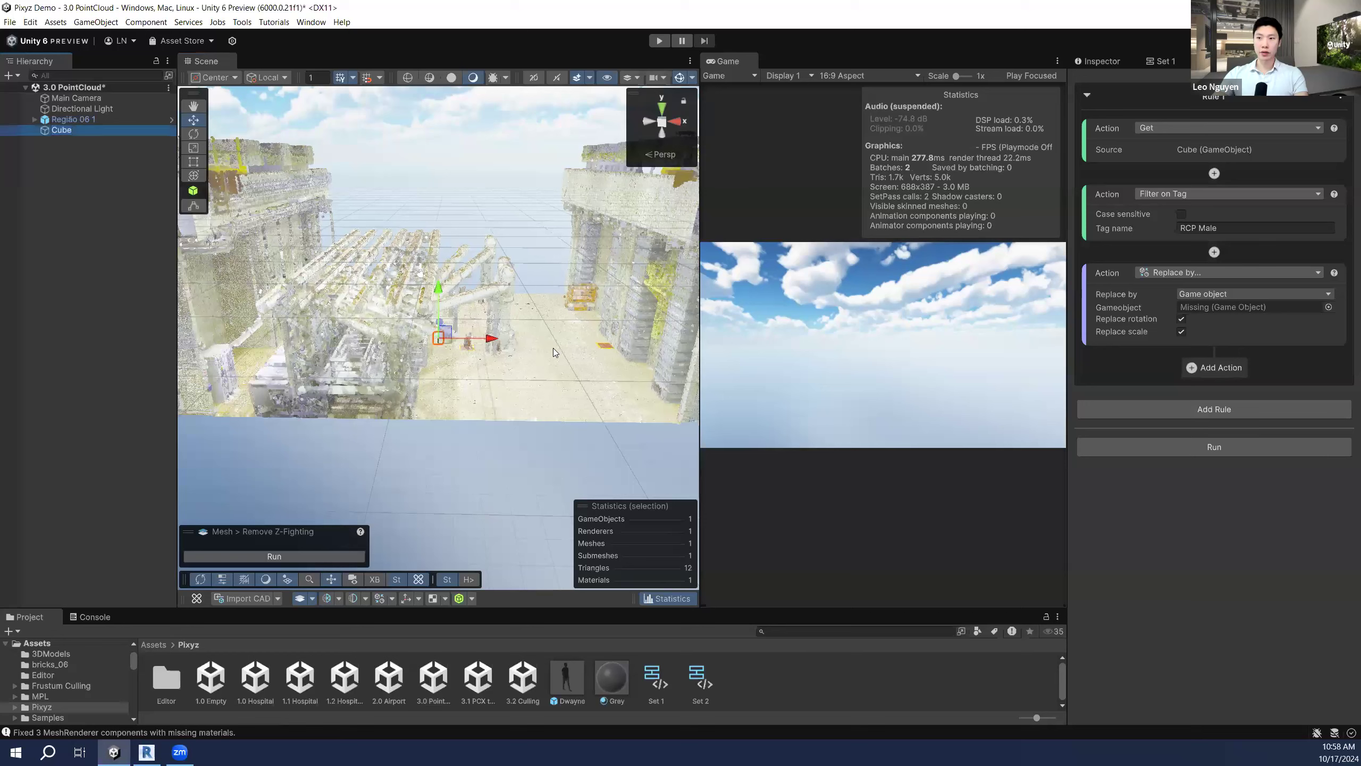
{"action": "key", "text": "ctrl+z"}
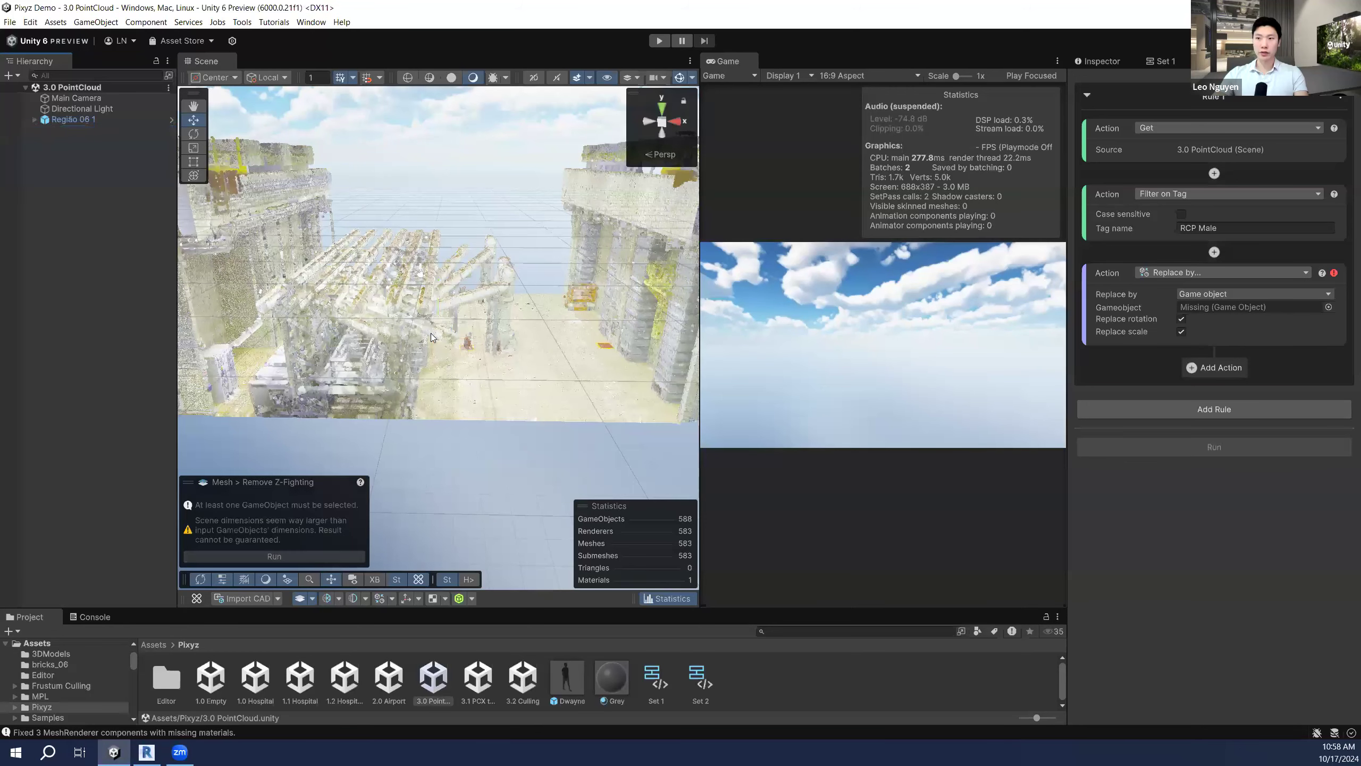
Step: Create a cylinder and lift it above the scanned structure to Y 4.5
{"action": "right_click", "coordinate": [128, 189]}
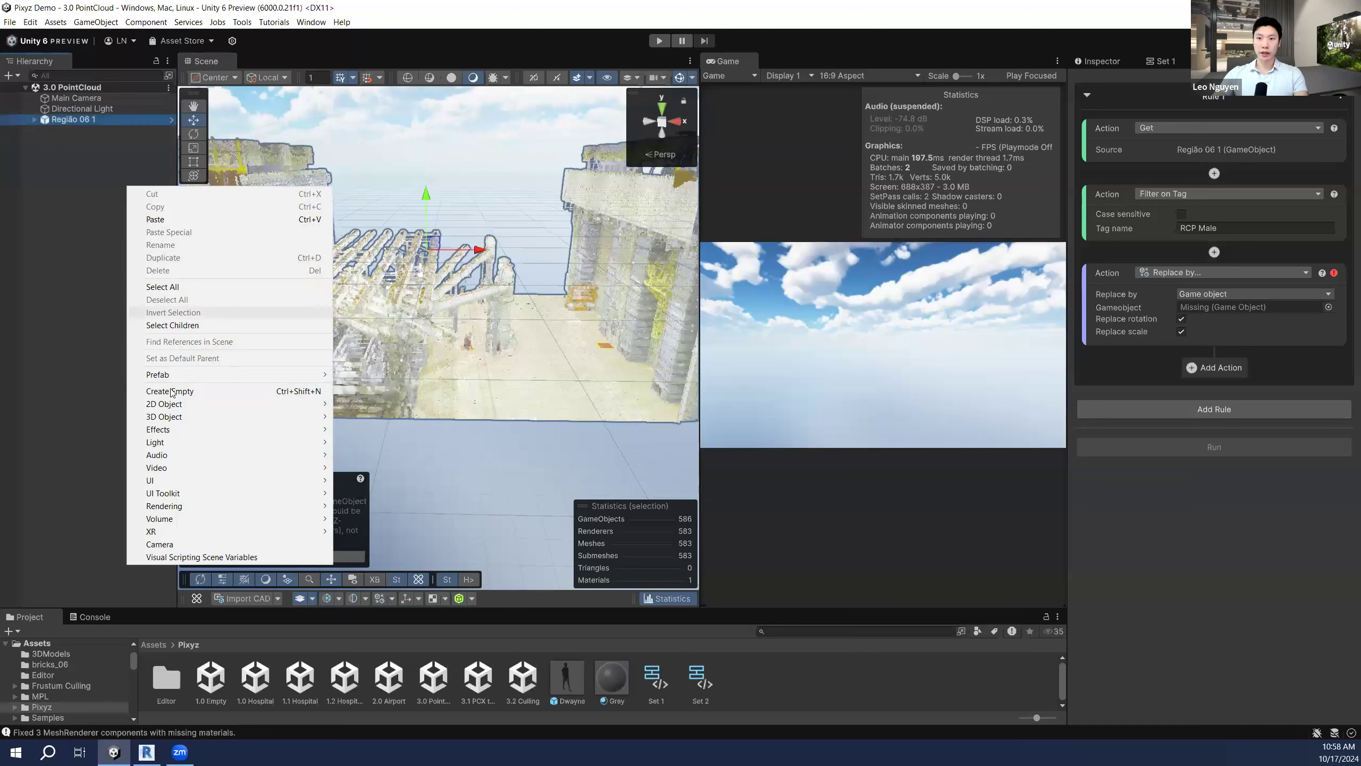
{"action": "mouse_move", "coordinate": [215, 417]}
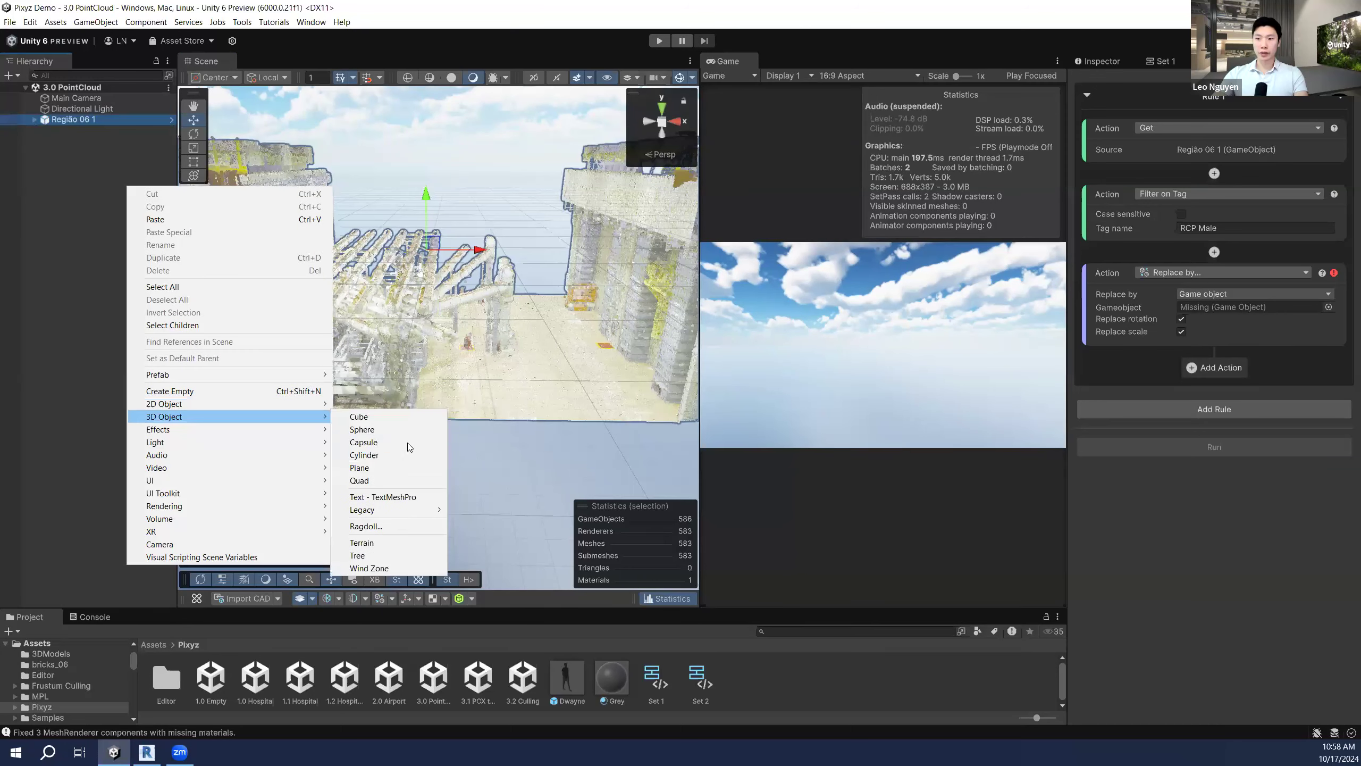
{"action": "left_click", "coordinate": [392, 452]}
{"action": "left_click_drag", "start_coordinate": [438, 283], "coordinate": [429, 173]}
{"action": "right_click_drag", "start_coordinate": [507, 210], "coordinate": [504, 201]}
{"action": "key", "text": "w"}
Step: Set the cylinder's X rotation to -90 in the Inspector
{"action": "left_click", "coordinate": [1085, 57]}
{"action": "left_click", "coordinate": [1202, 145]}
{"action": "type", "text": "-90"}
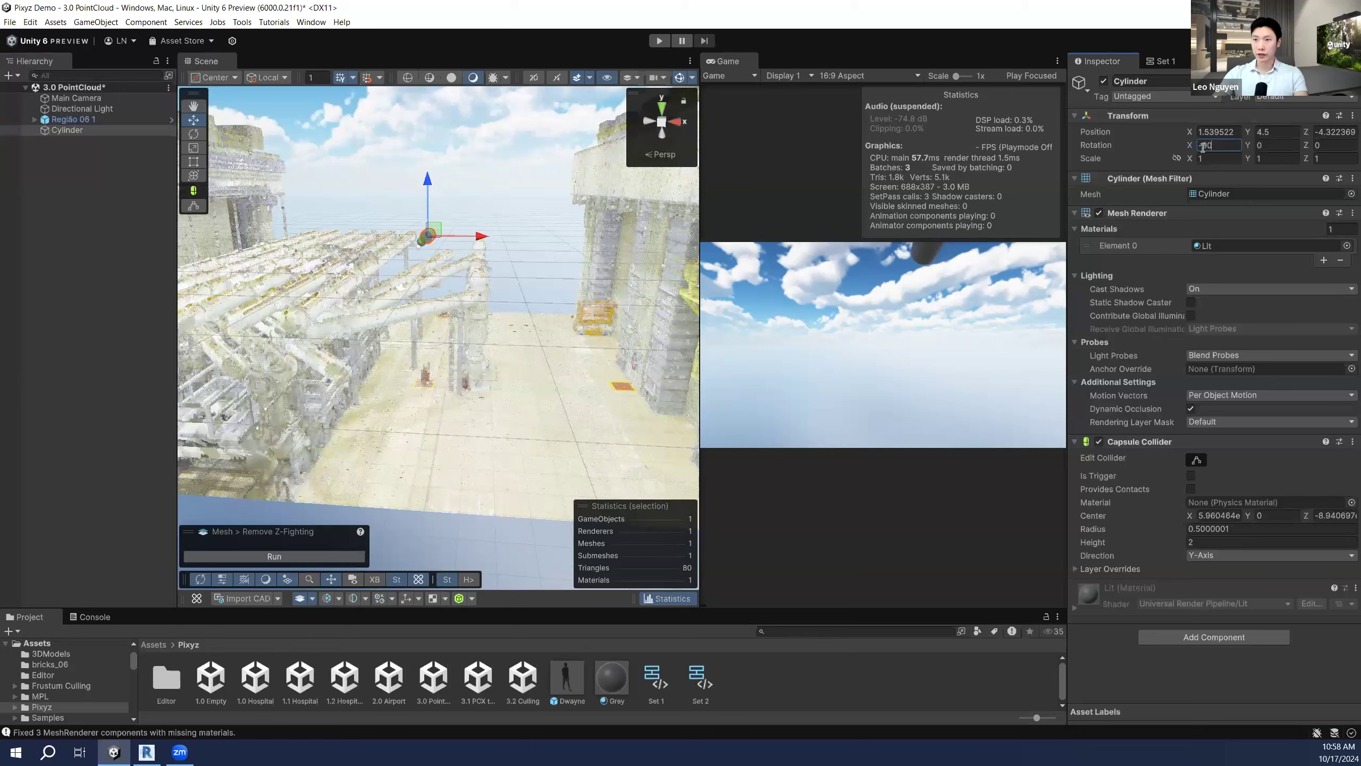
Step: Move the horizontal cylinder into the pipe rack at about X 1.59, Y 5.39, Z -14.83
{"action": "right_click_drag", "start_coordinate": [373, 257], "coordinate": [309, 295]}
{"action": "left_click_drag", "start_coordinate": [508, 338], "coordinate": [322, 312]}
{"action": "right_click_drag", "start_coordinate": [381, 278], "coordinate": [153, 269]}
{"action": "left_click_drag", "start_coordinate": [331, 333], "coordinate": [215, 328]}
{"action": "left_click_drag", "start_coordinate": [275, 289], "coordinate": [270, 232]}
{"action": "right_click_drag", "start_coordinate": [322, 283], "coordinate": [272, 292]}
{"action": "left_click_drag", "start_coordinate": [273, 291], "coordinate": [278, 291]}
{"action": "right_click_drag", "start_coordinate": [431, 326], "coordinate": [454, 345]}
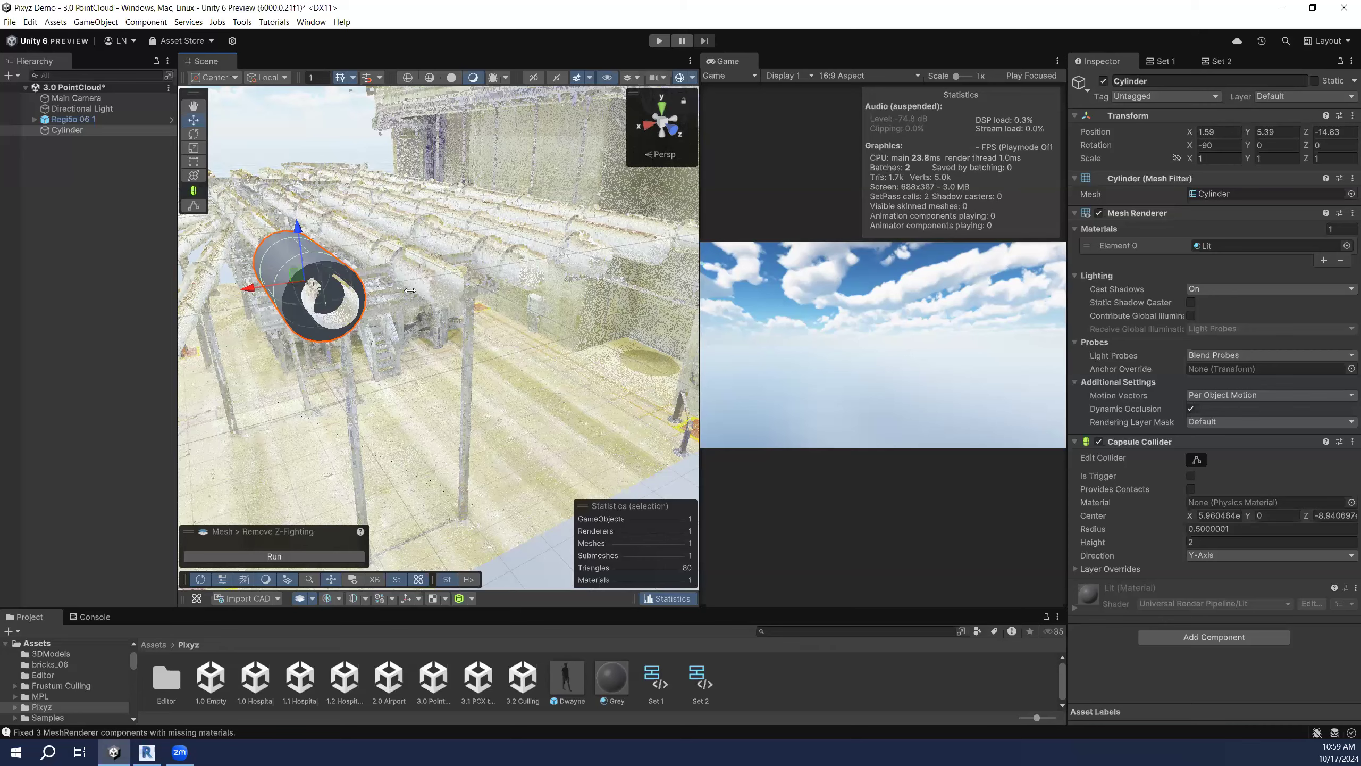
{"action": "middle_click_drag", "start_coordinate": [330, 305], "coordinate": [442, 301]}
{"action": "right_click_drag", "start_coordinate": [440, 296], "coordinate": [455, 296]}
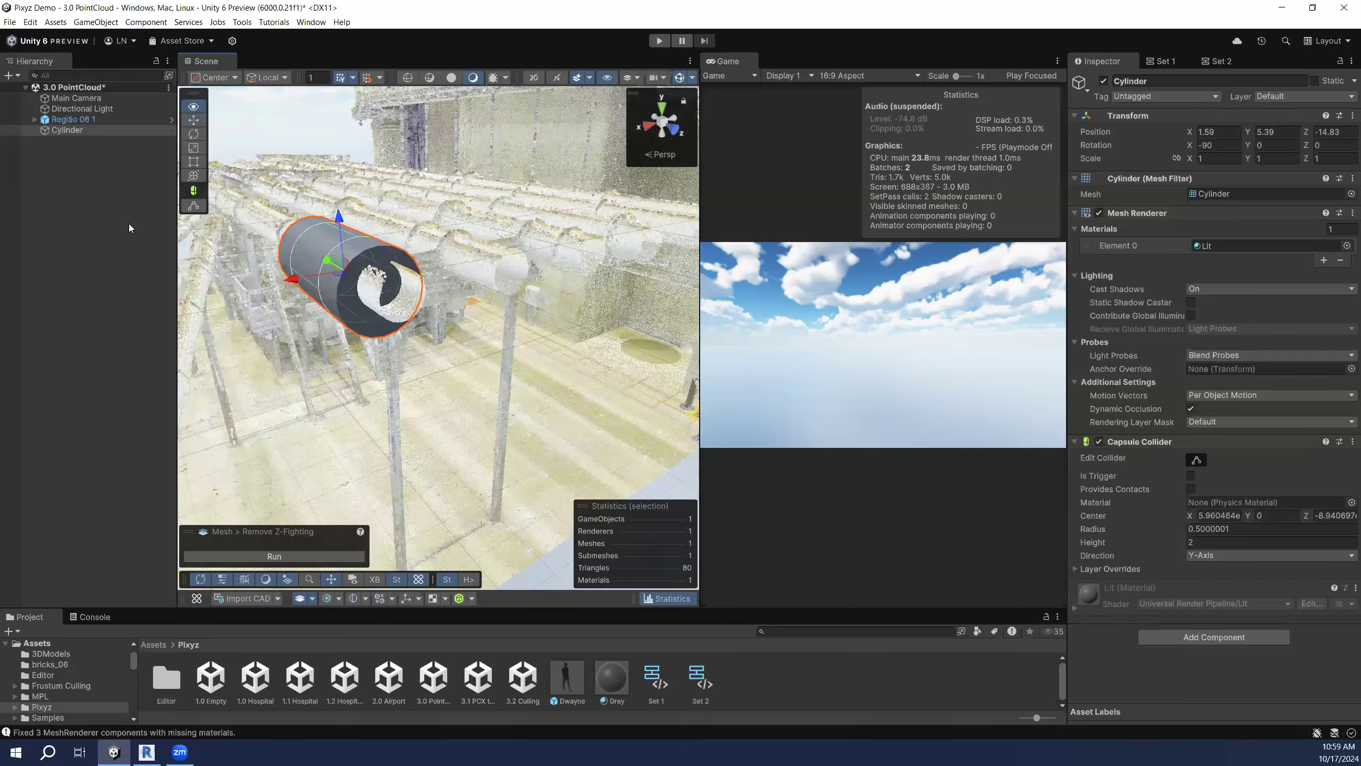
Step: Delete the Cylinder and look down over the remaining point cloud
{"action": "key", "text": "Delete"}
{"action": "left_click", "coordinate": [97, 222]}
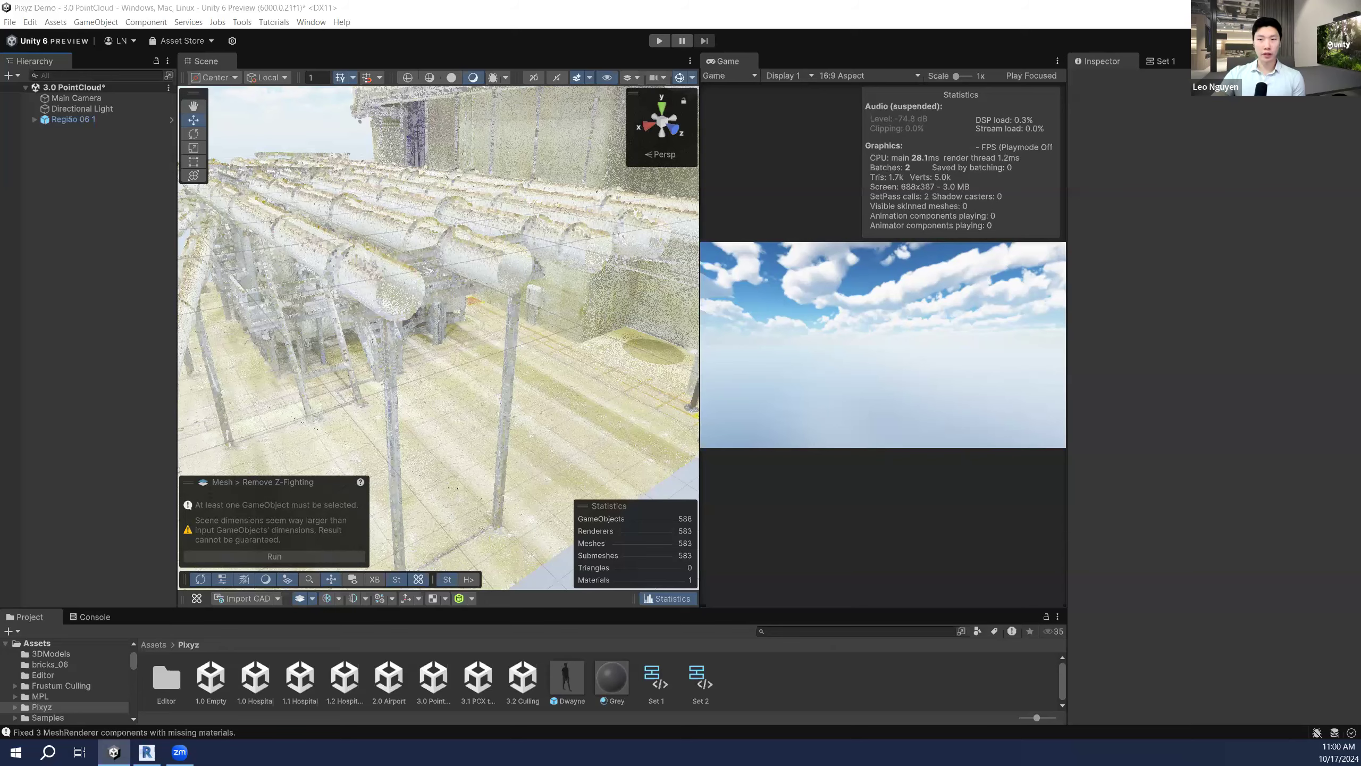
{"action": "right_click_drag", "start_coordinate": [452, 269], "coordinate": [351, 282]}
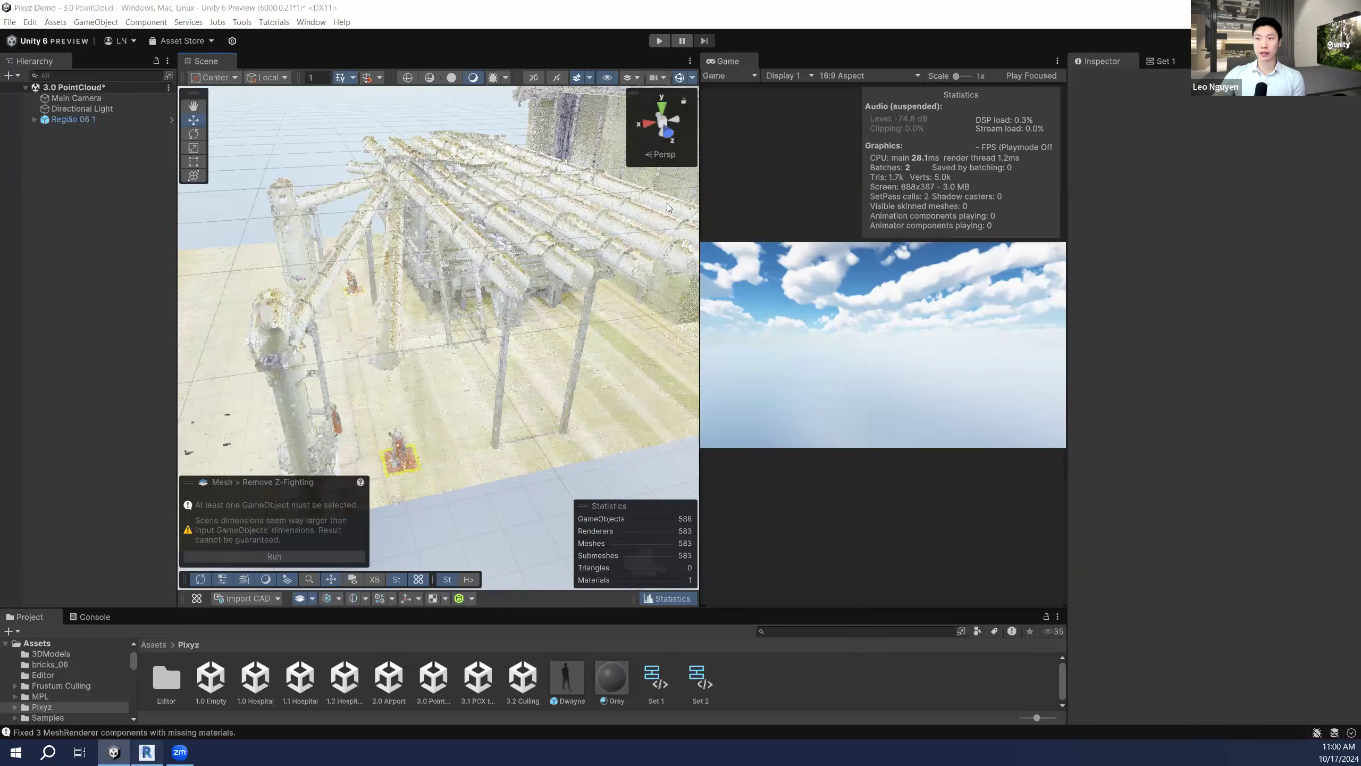
{"action": "left_click", "coordinate": [147, 751]}
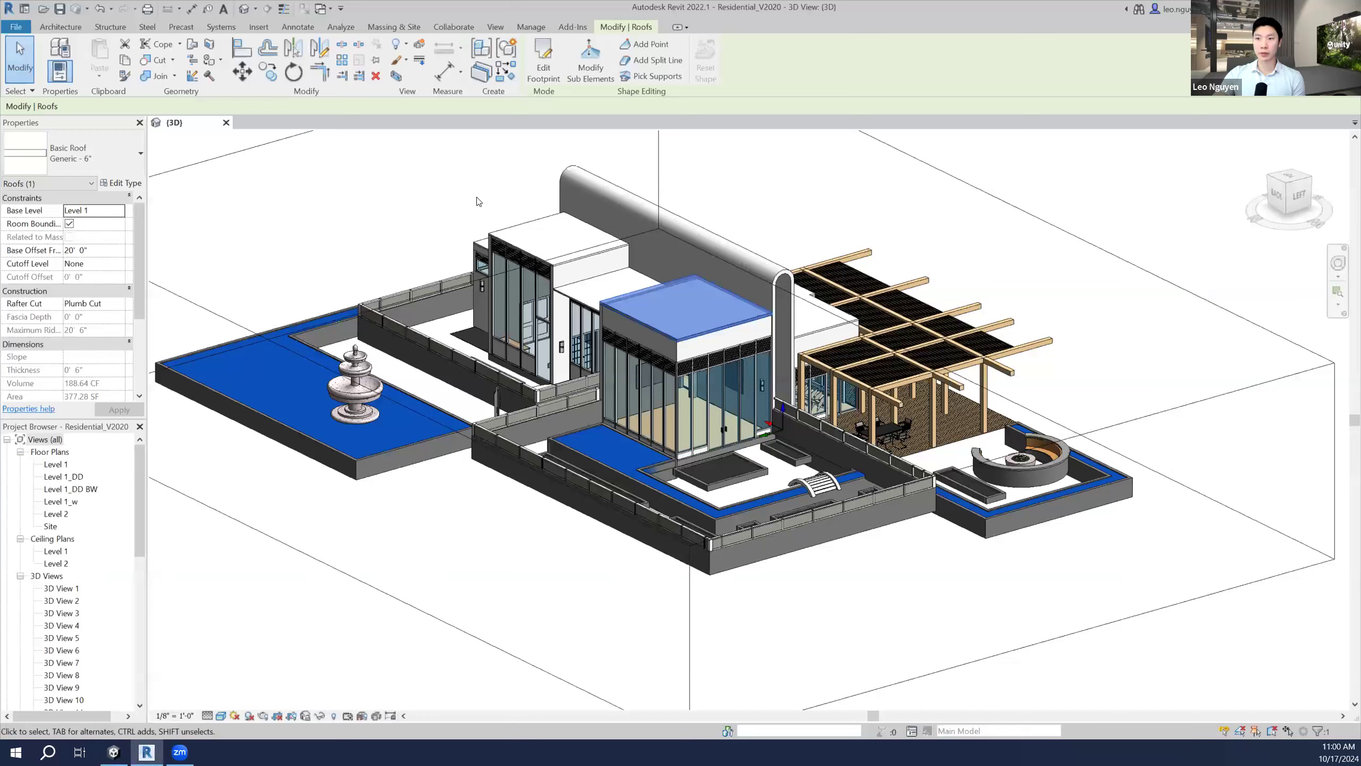
Step: View Revit's Level 1 reflected ceiling plan, then switch back to Unity's 3.0 PointCloud scene
{"action": "double_click", "coordinate": [57, 552]}
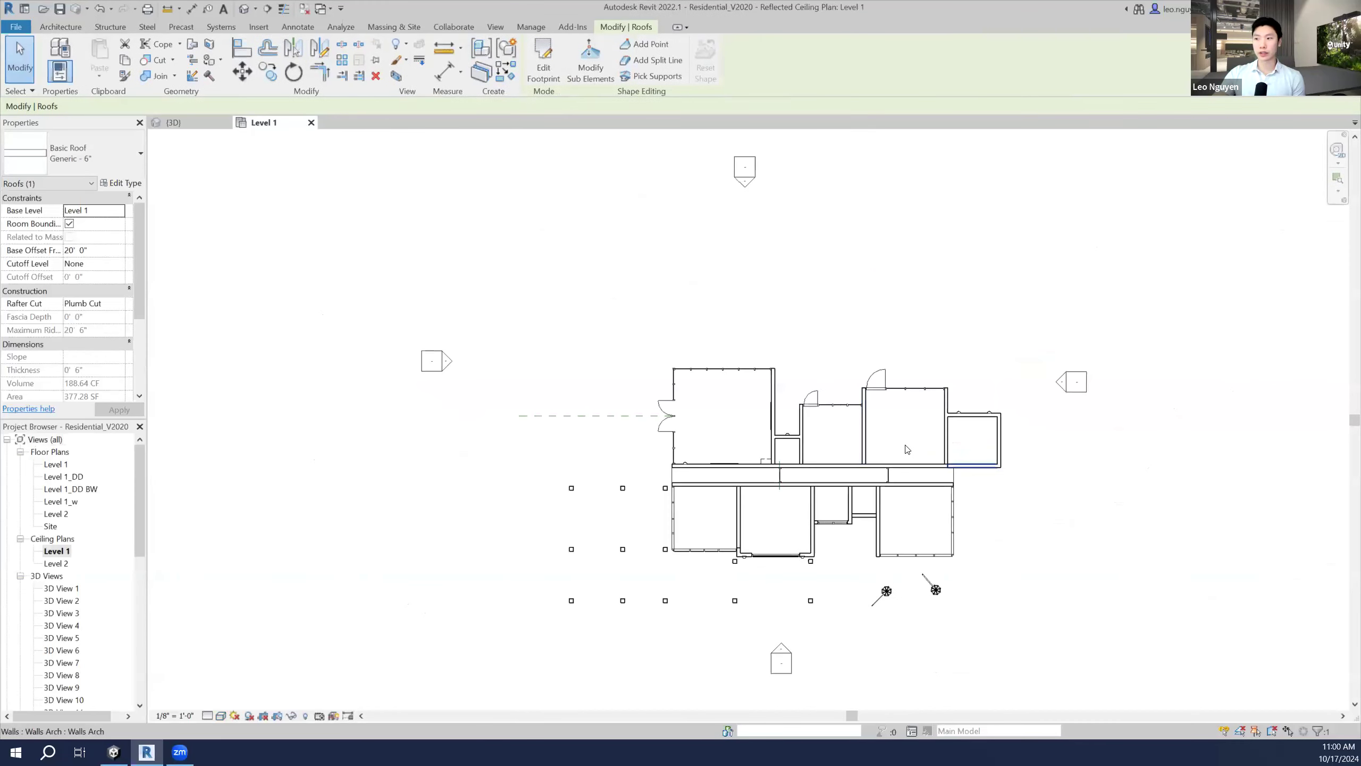
{"action": "scroll", "coordinate": [798, 372], "scroll_direction": "up", "scroll_amount": 2}
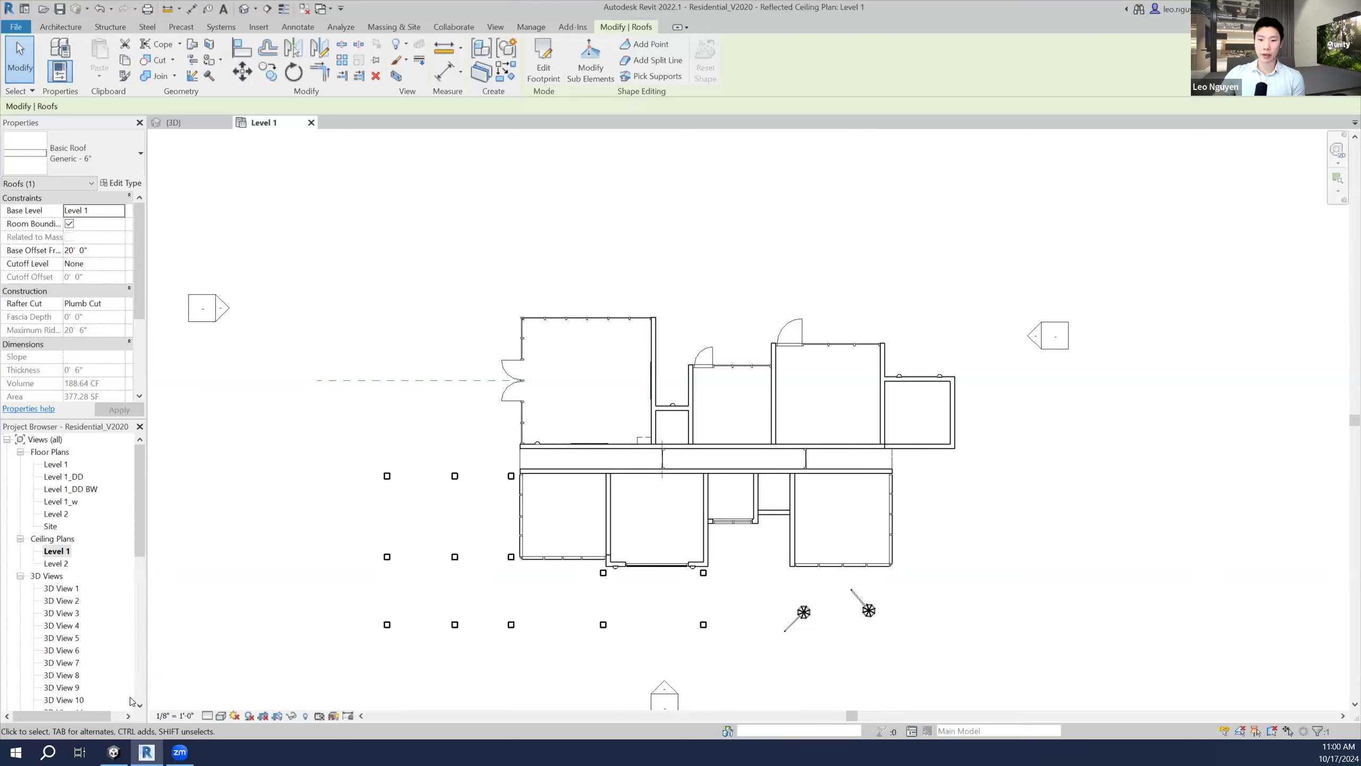
{"action": "mouse_move", "coordinate": [116, 752]}
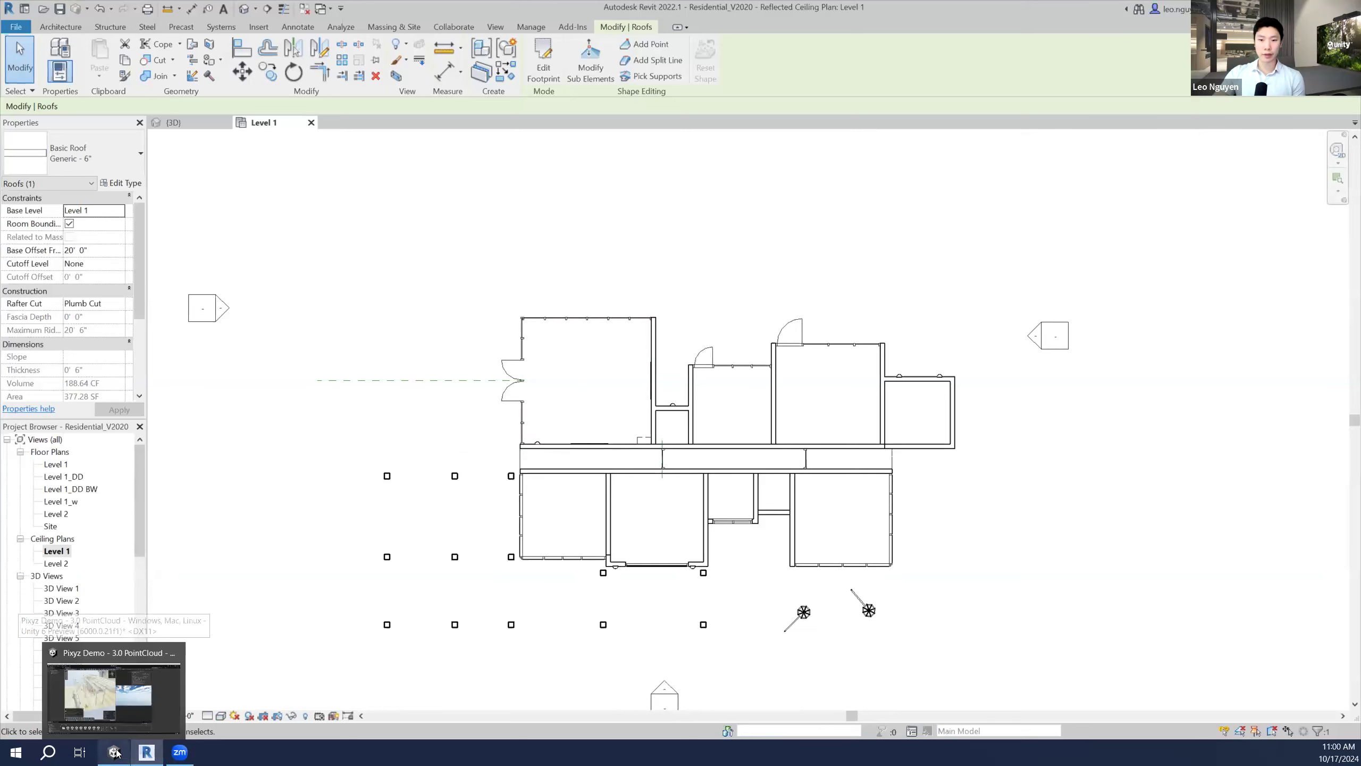
{"action": "left_click", "coordinate": [140, 696]}
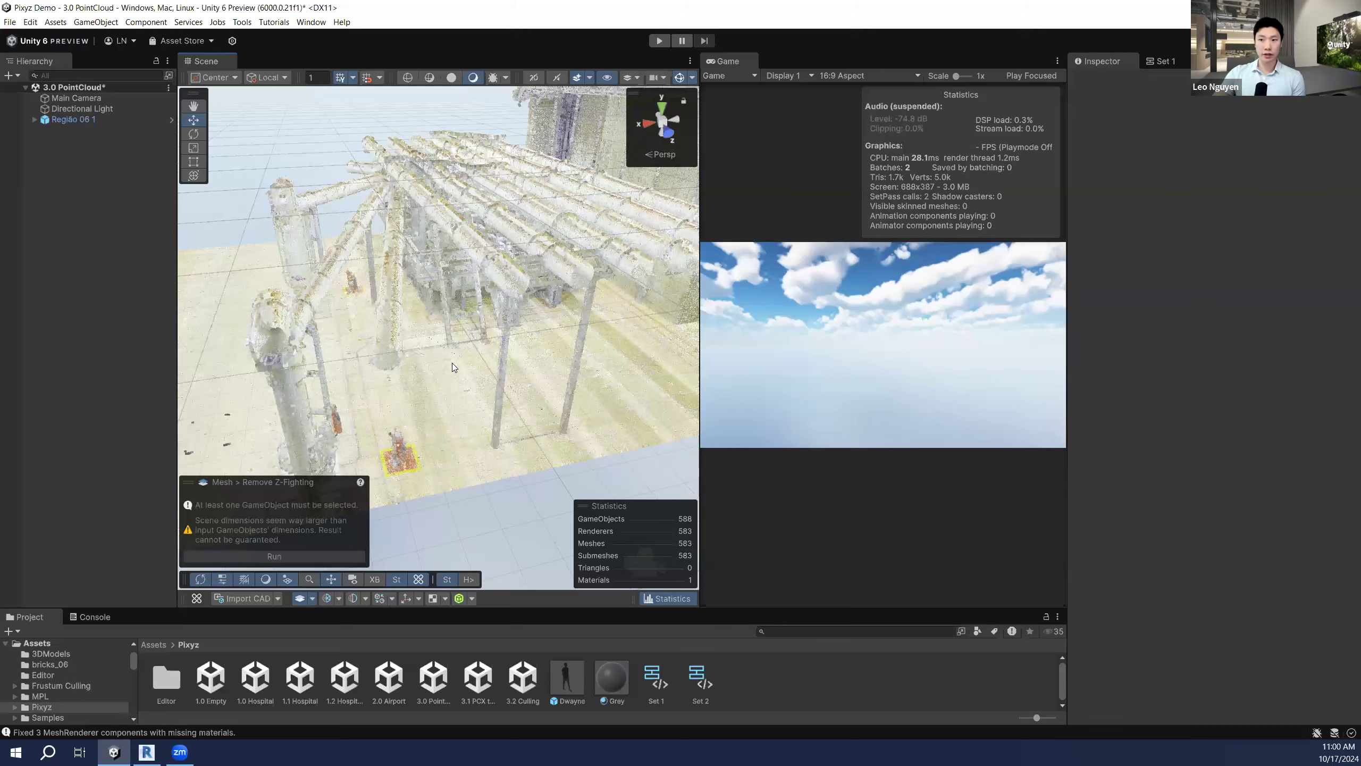
{"action": "scroll", "coordinate": [451, 363], "scroll_direction": "down", "scroll_amount": 2}
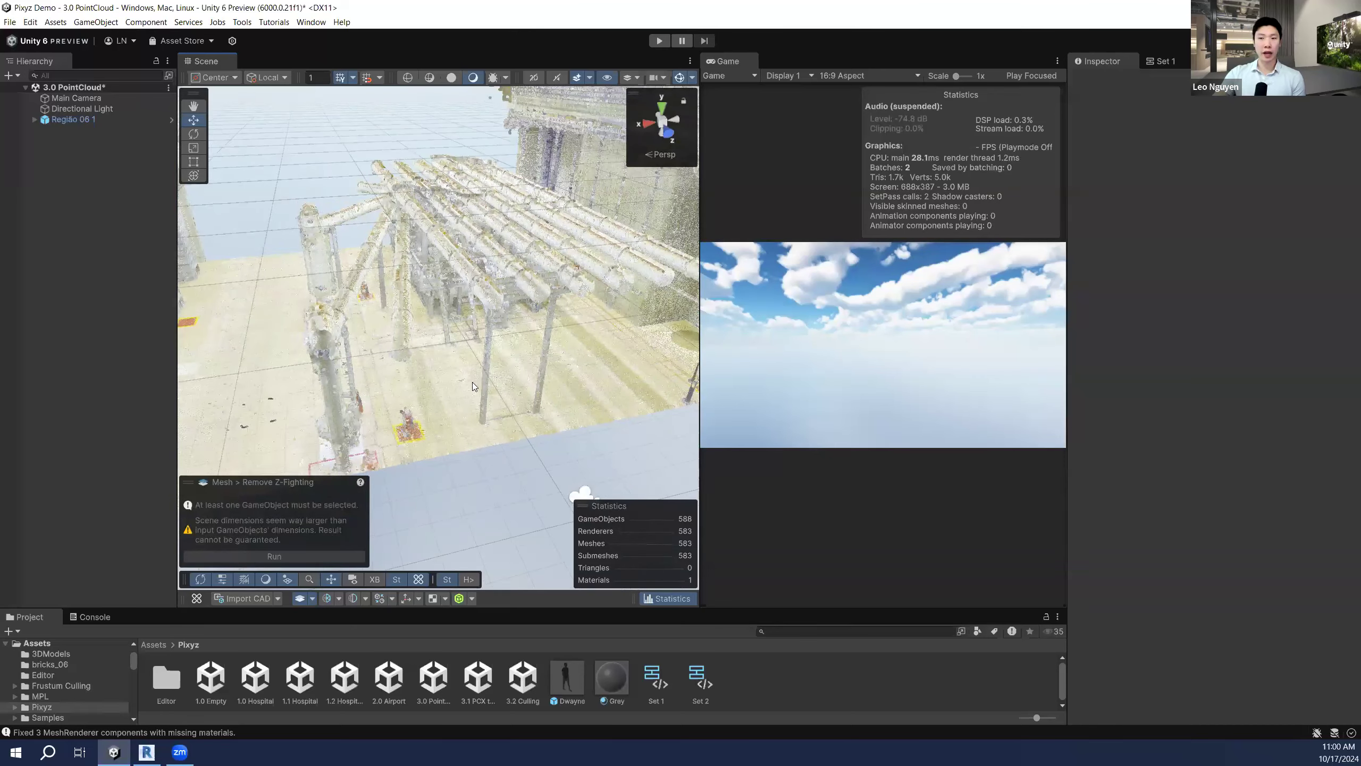